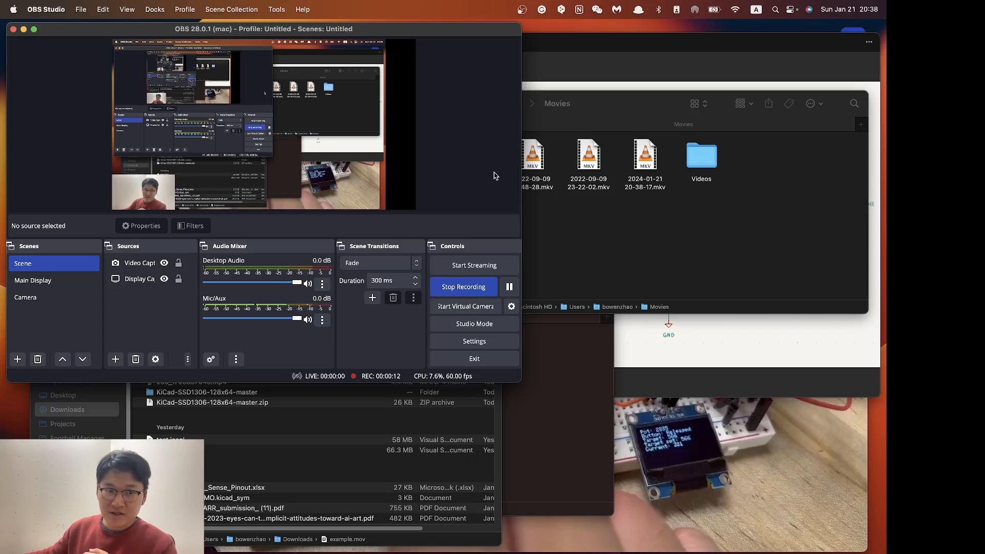
Step: Switch to QuickTime Player, review the breadboard demo in example.mov, and close the video
click(658, 412)
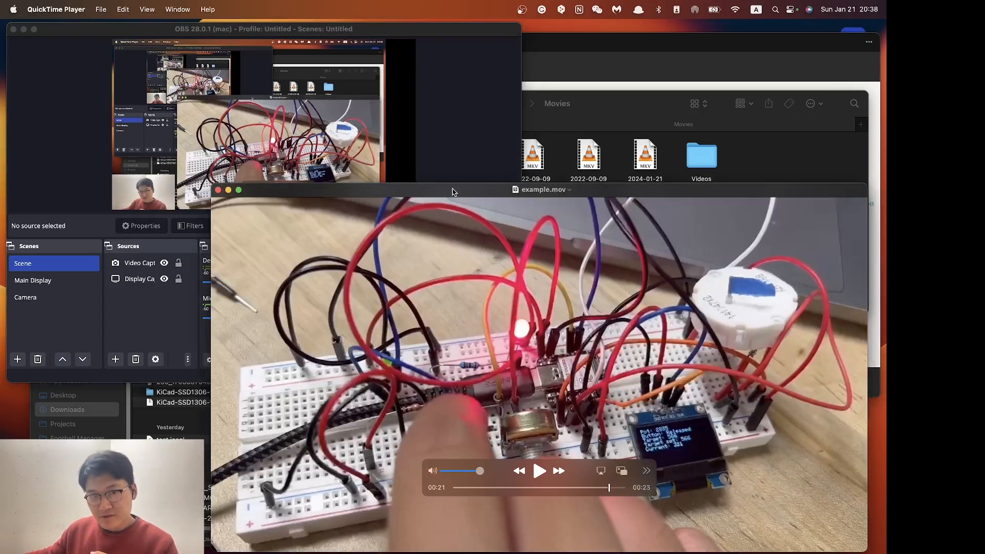
drag(452, 189, 452, 160)
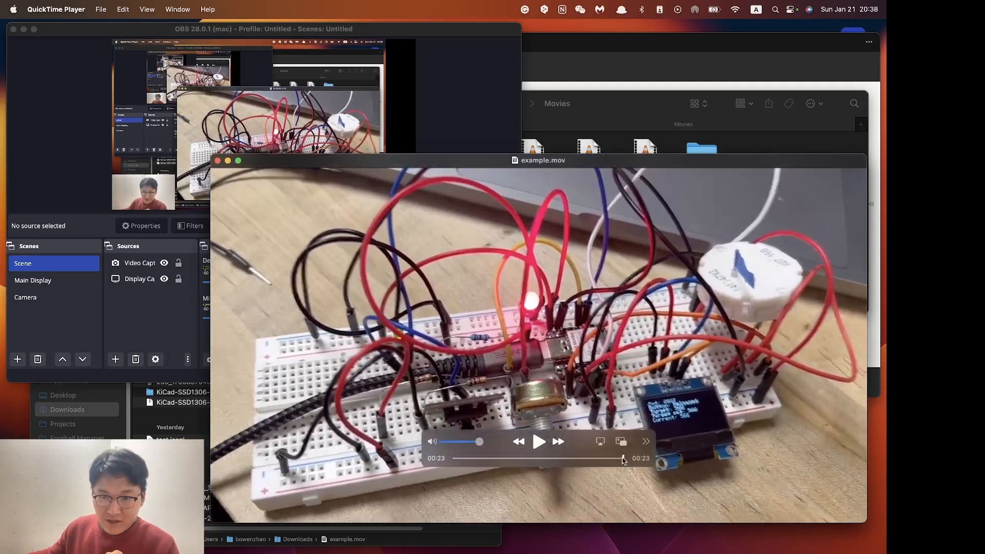
drag(623, 458, 462, 457)
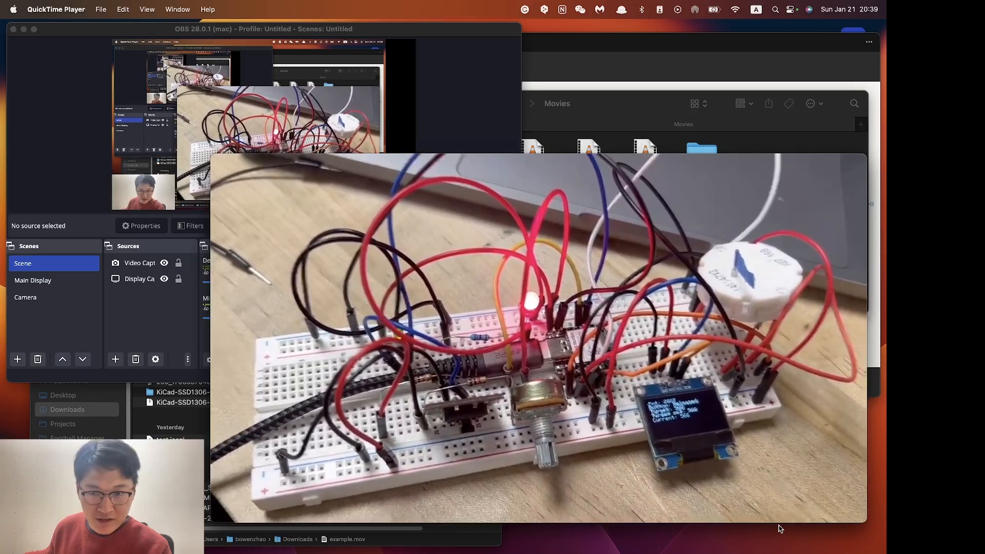
mouse_move(579, 444)
click(552, 458)
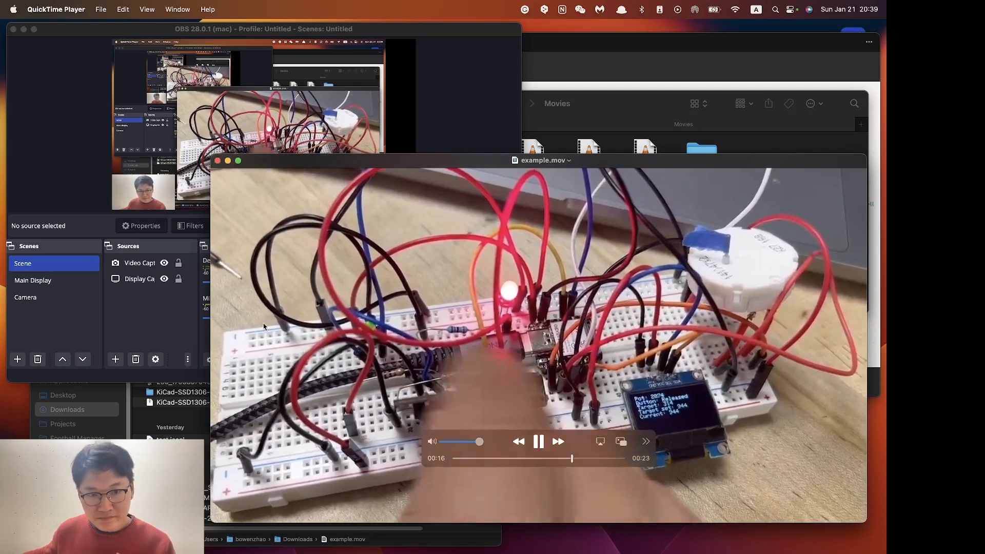
key(super+w)
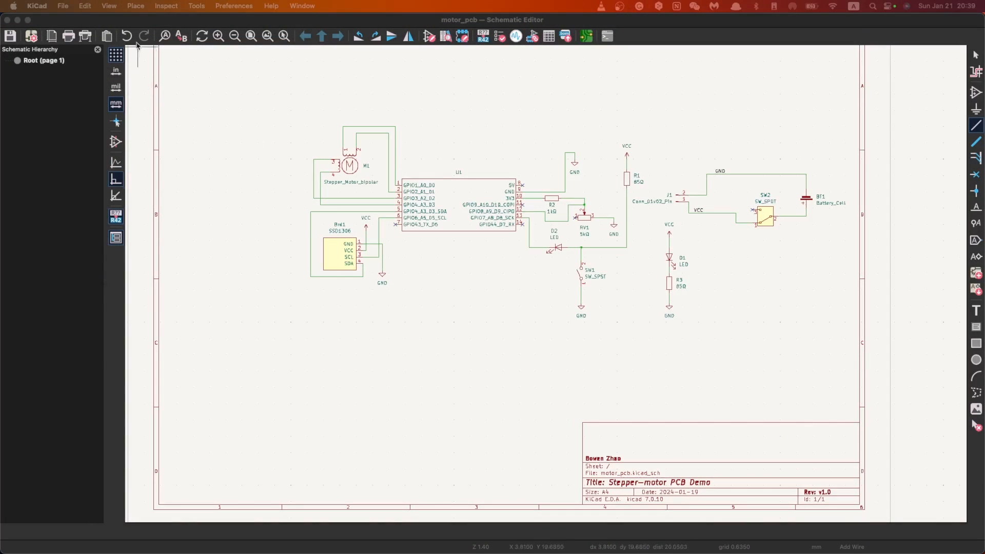
Step: Examine the finished motor_pcb schematic and switch to its board layout in the PCB Editor
scroll(583, 183, down, 1)
scroll(479, 307, up, 3)
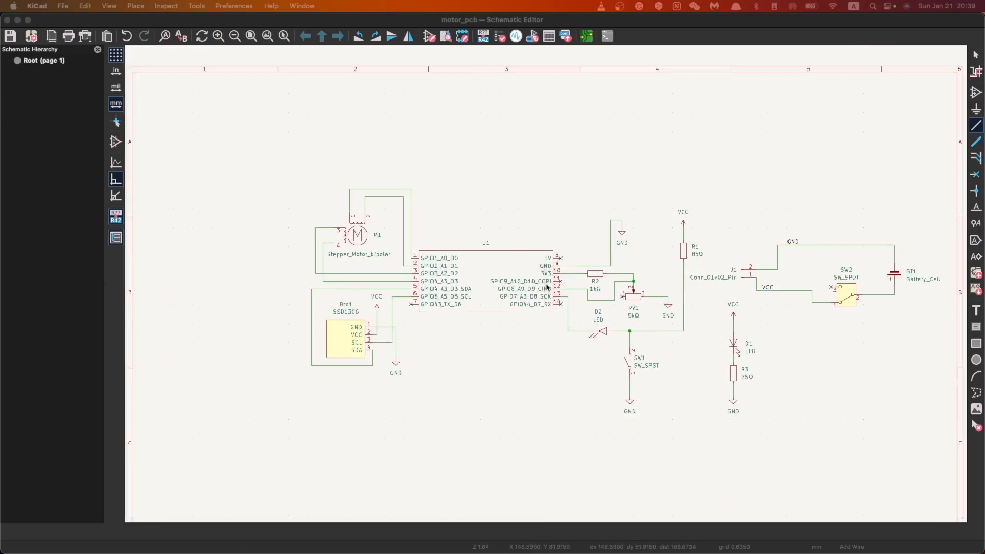
scroll(734, 256, up, 1)
scroll(349, 307, down, 1)
scroll(704, 261, up, 1)
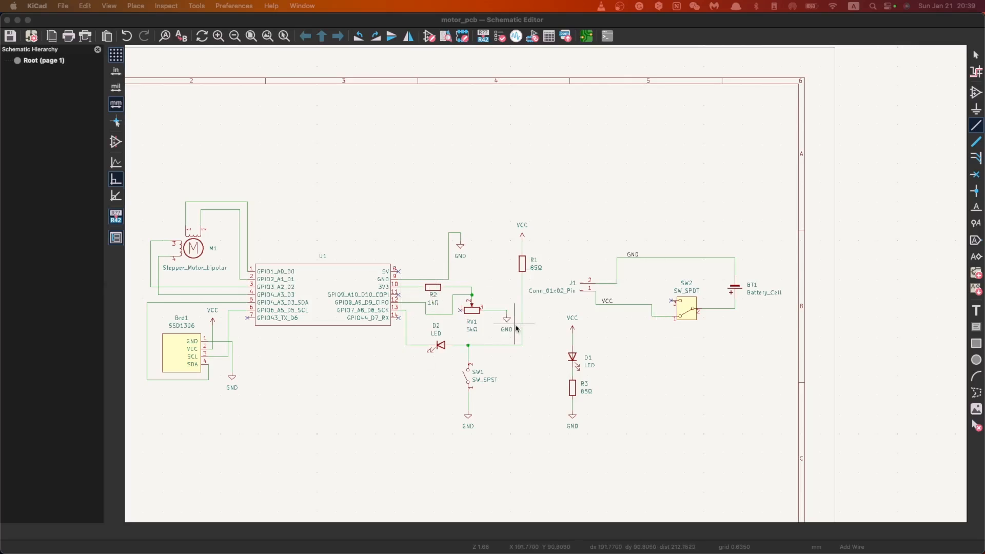
key(ctrl+Up)
click(443, 270)
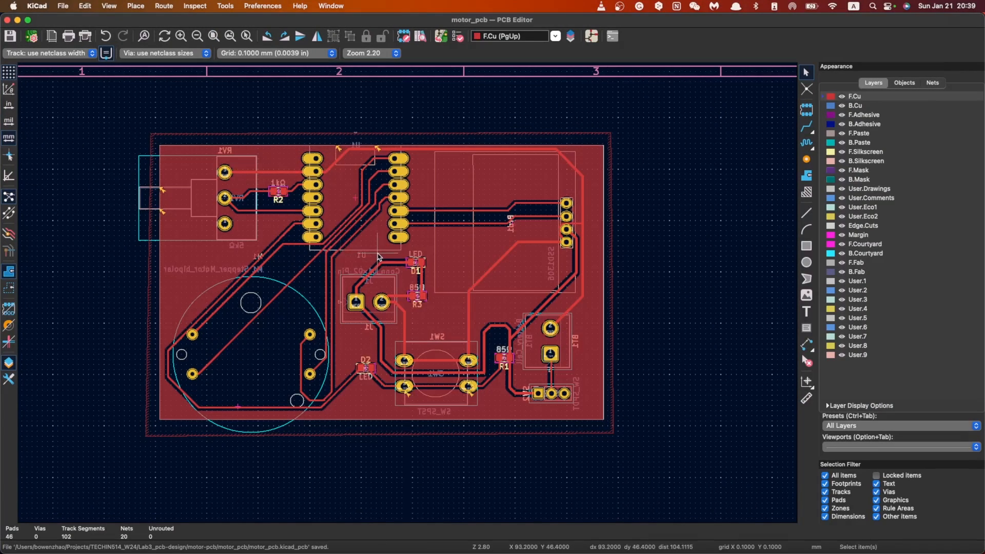
Step: Switch to the KiCad project manager and start a new project located in the motor-pcb folder
key(ctrl+Up)
click(653, 150)
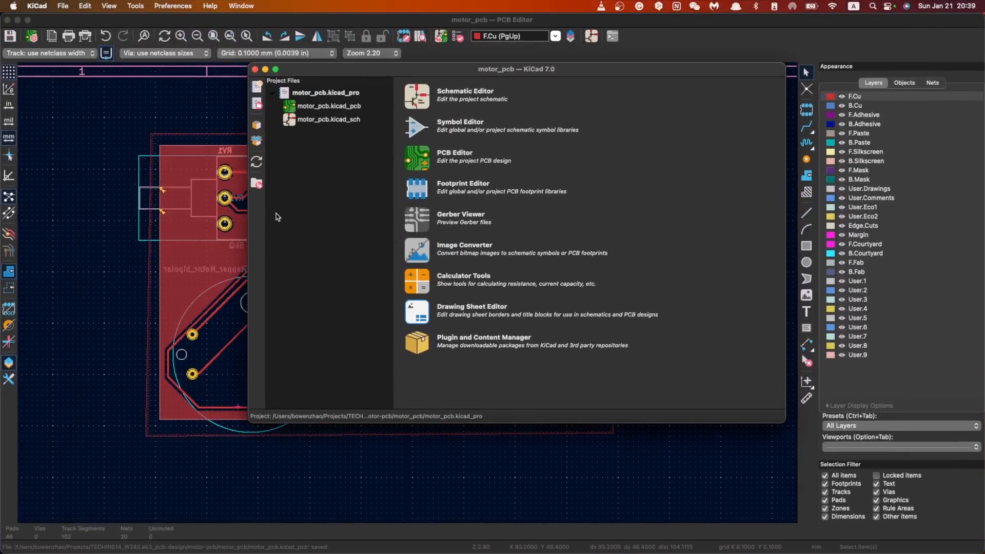
click(63, 6)
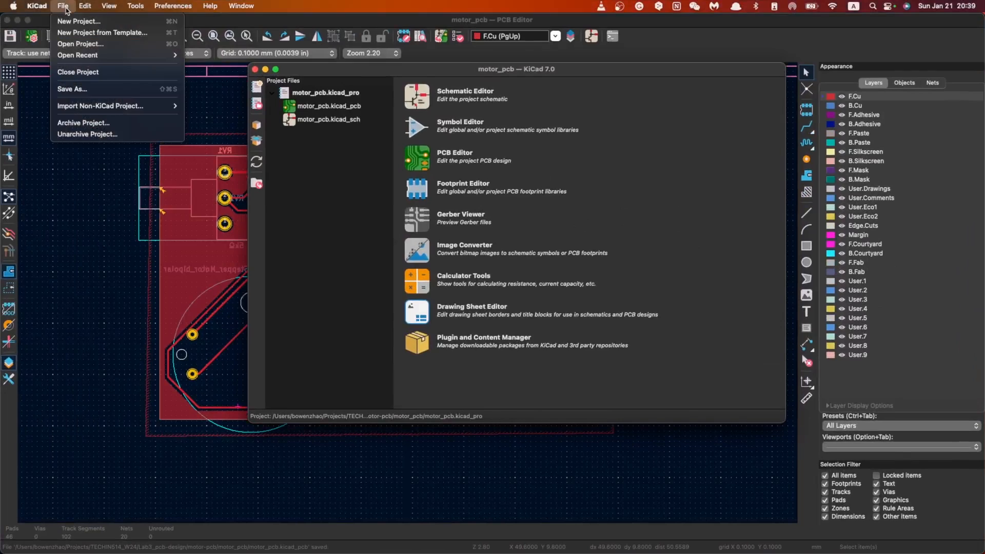
click(77, 21)
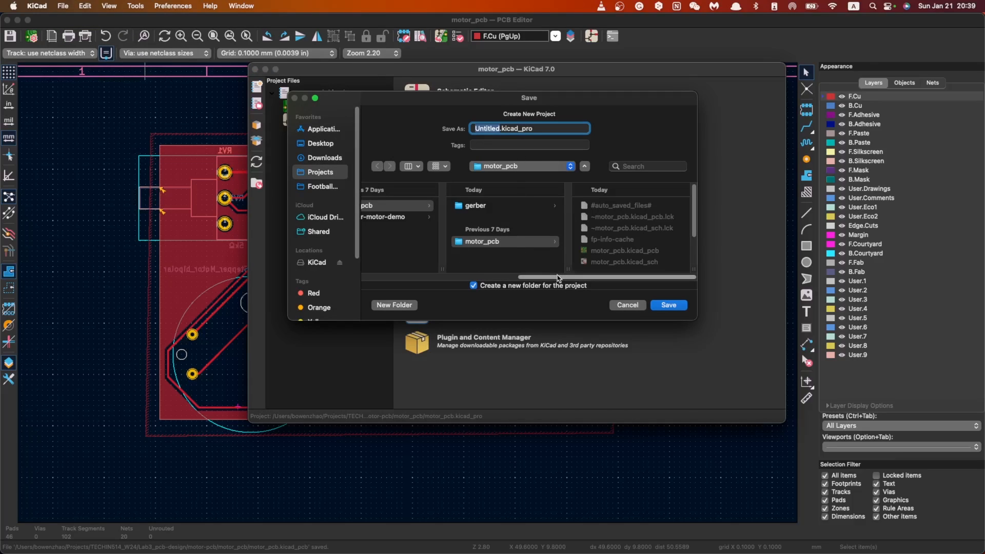
scroll(521, 264, left, 5)
click(508, 208)
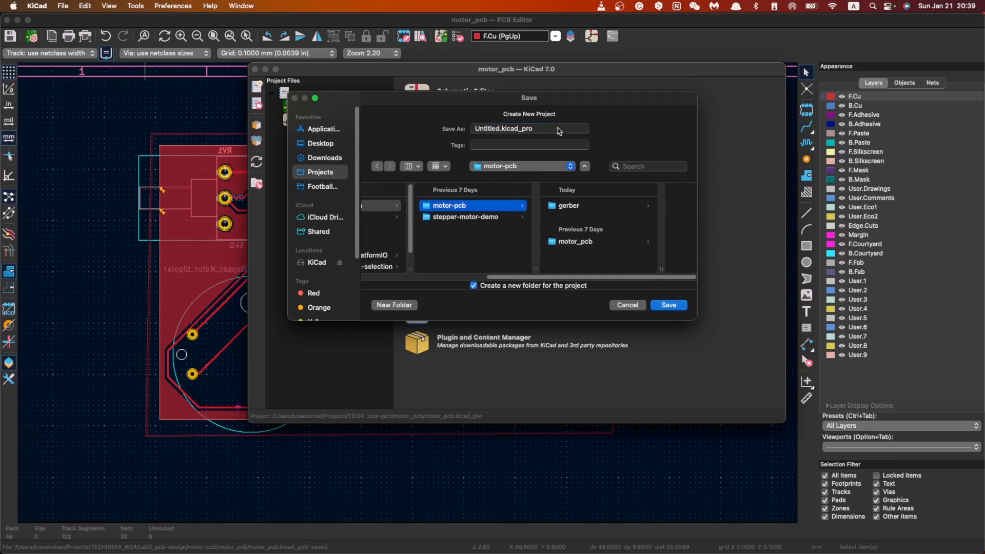
Step: Name the new project motor-pcb-new and save it
click(508, 128)
drag(500, 128, 444, 129)
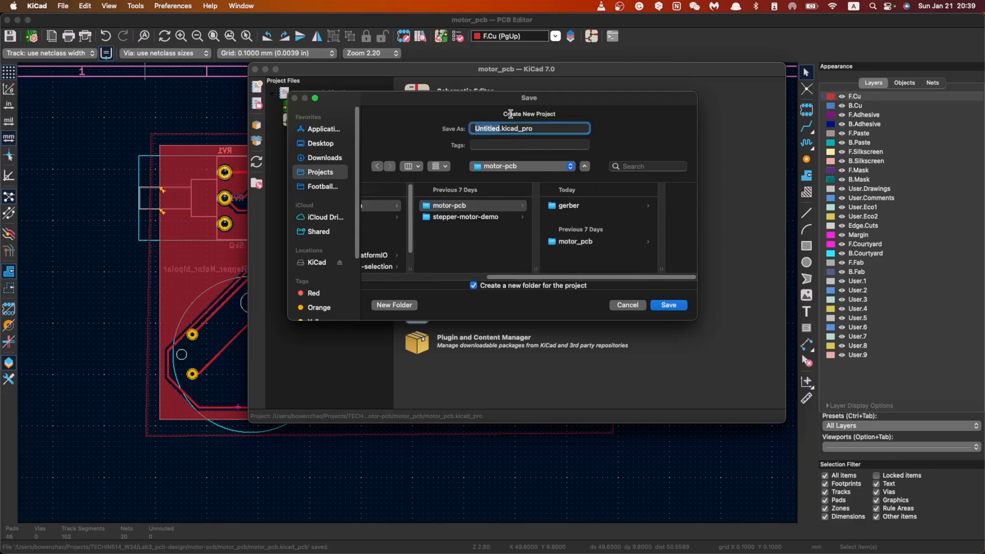
text(motor-pcb-new)
click(677, 305)
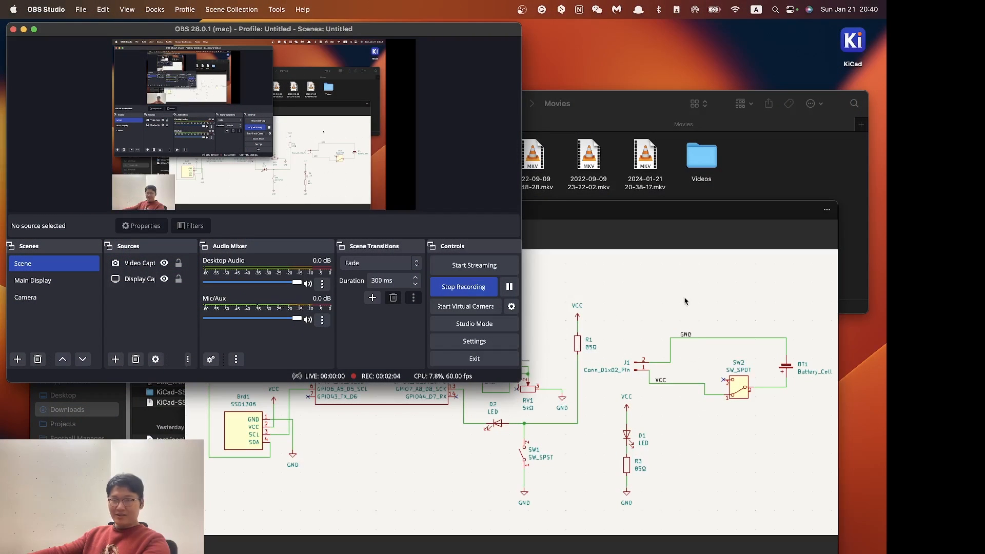
Step: Return to the KiCad project manager and open motor-pcb-new.kicad_sch in the Schematic Editor
click(685, 301)
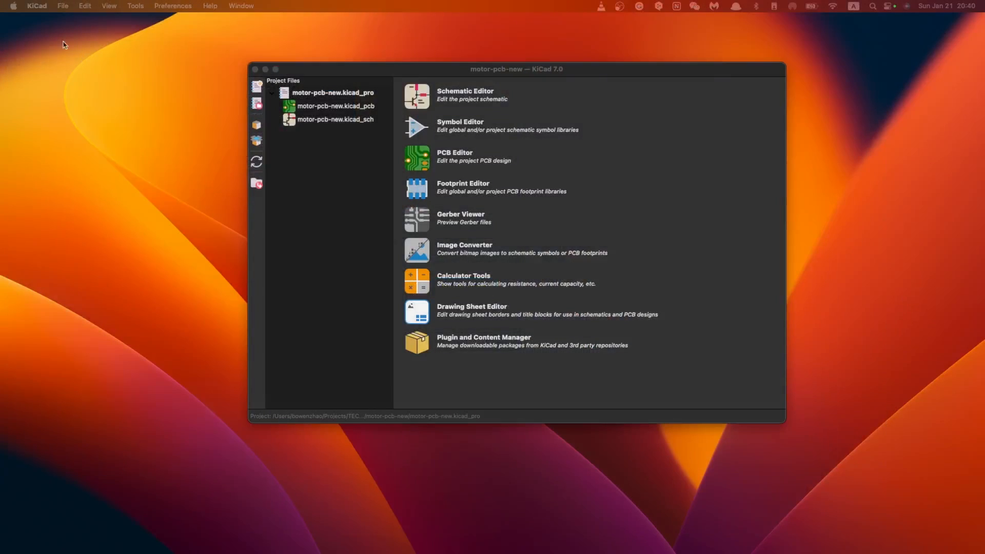
click(328, 165)
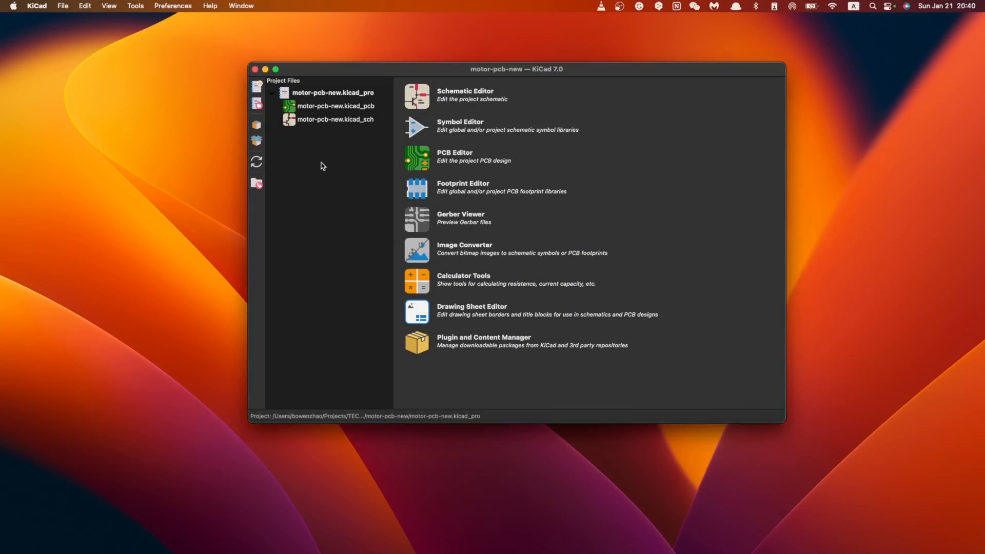
double_click(351, 121)
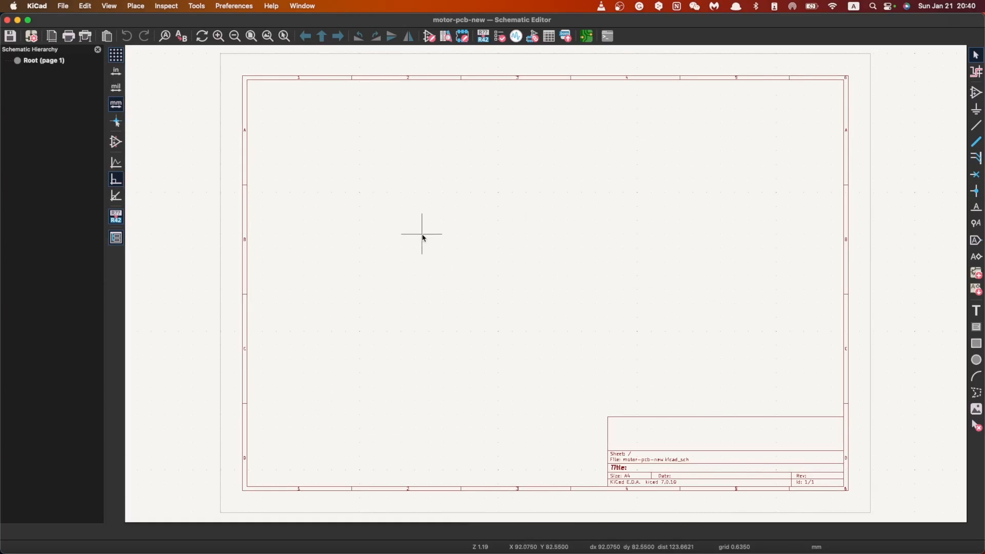
Step: In the schematic's page settings, set the issue date to 2024-01-21 and the revision to v2.0
click(63, 6)
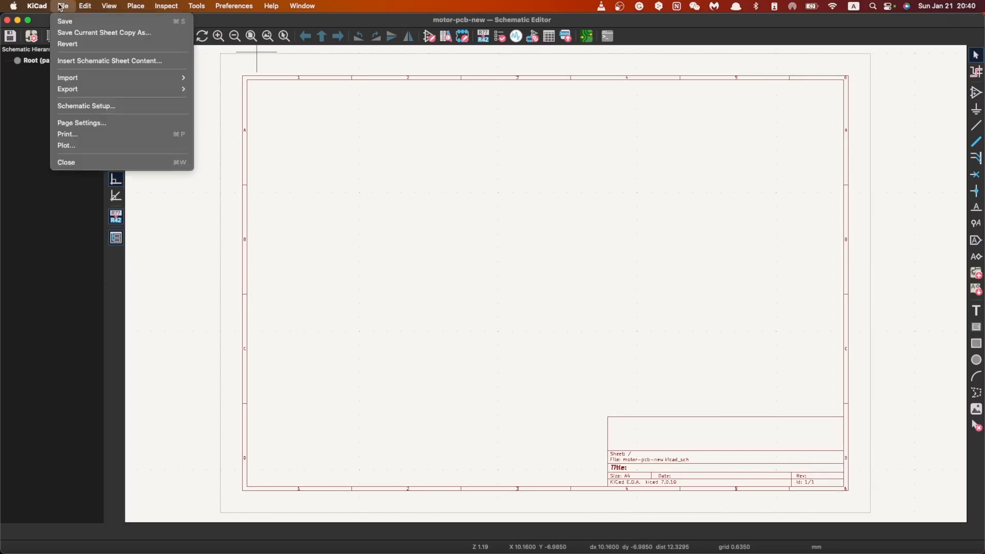
click(81, 122)
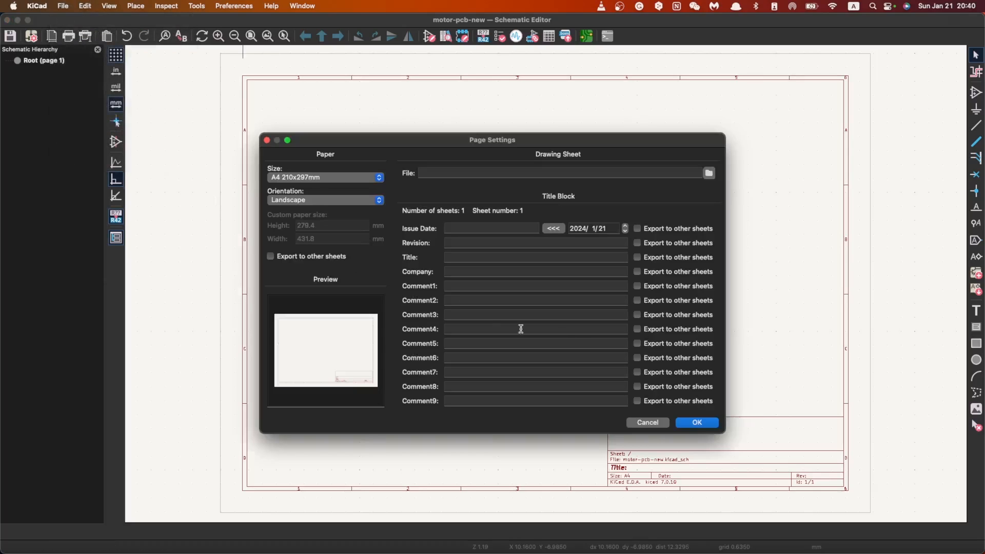
click(553, 228)
click(475, 243)
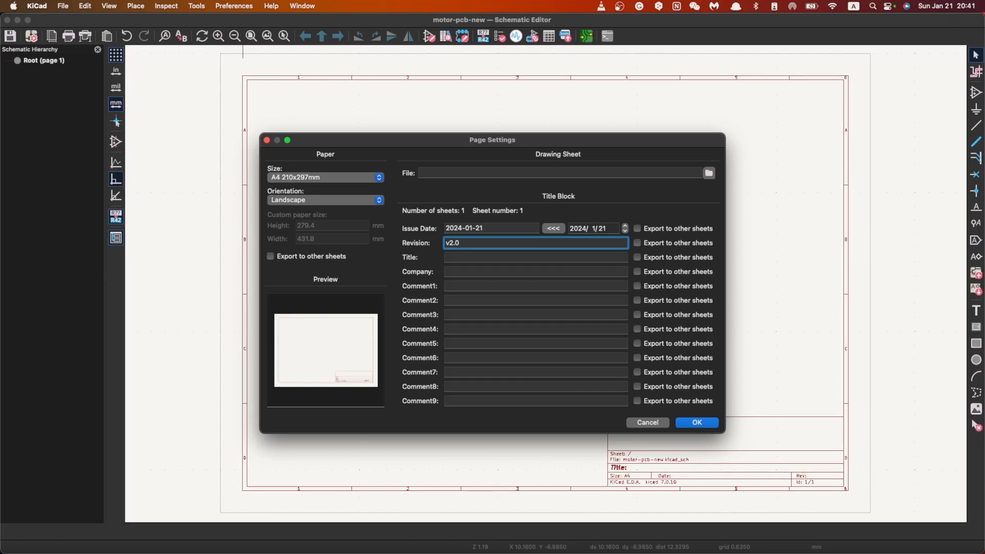
Step: Set the sheet title to Stepper-motor Demo, enter the author's full name as the company, and apply the page settings
click(458, 256)
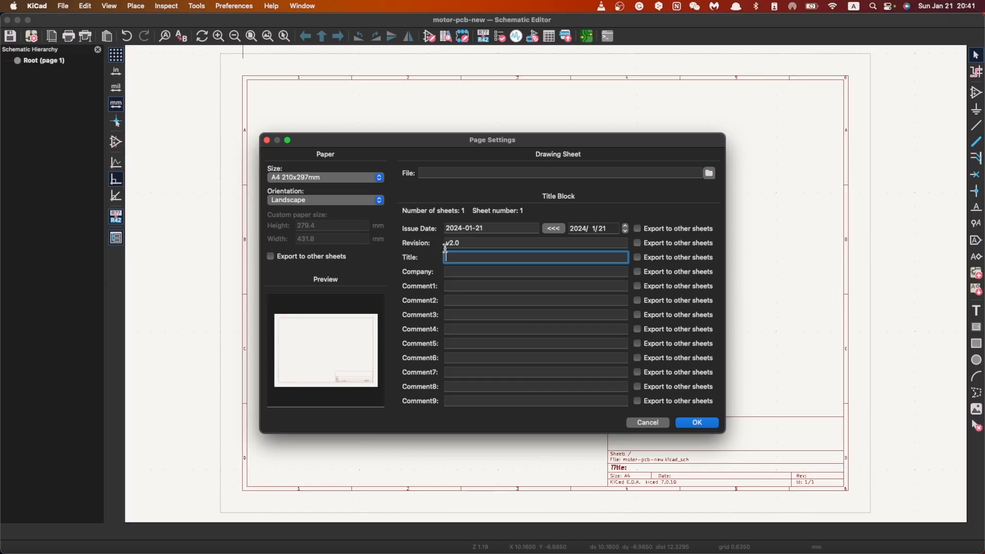
text(Stepper)
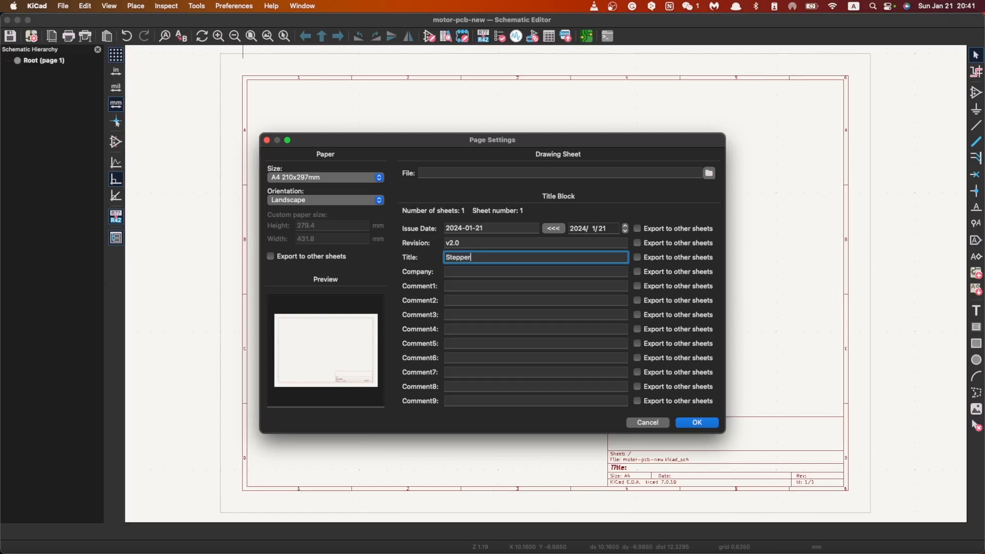
text(-motor Demo)
key(Tab)
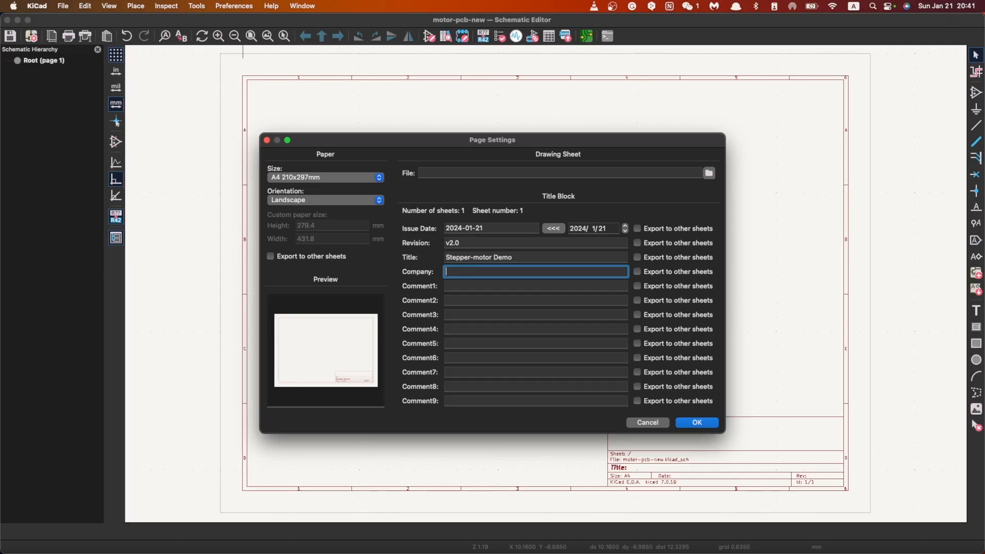
text(Bowen Zhao)
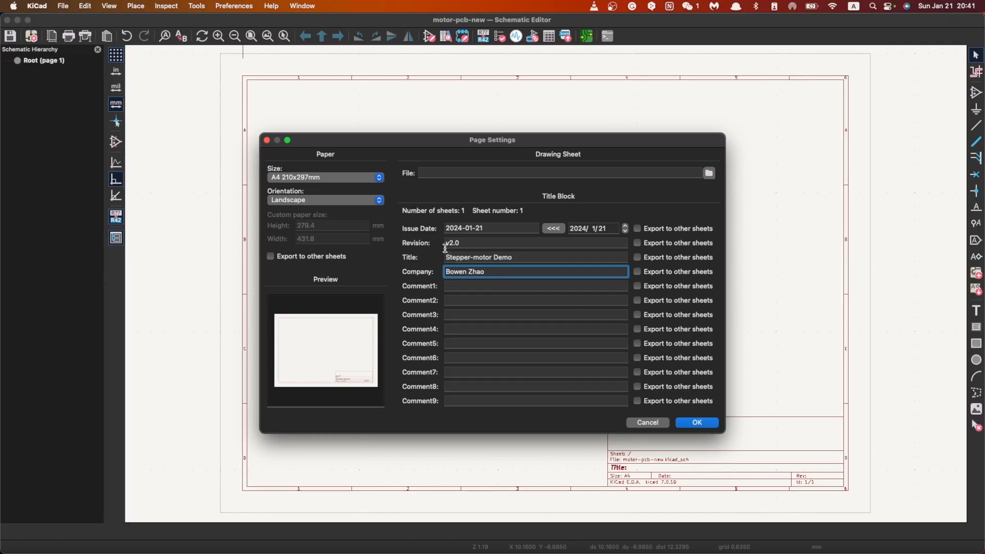
click(692, 427)
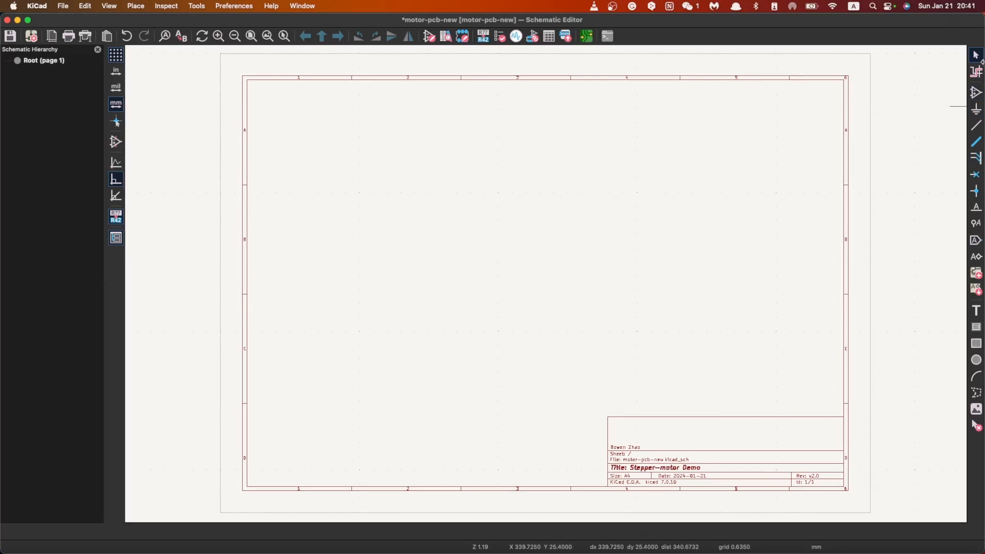
click(976, 92)
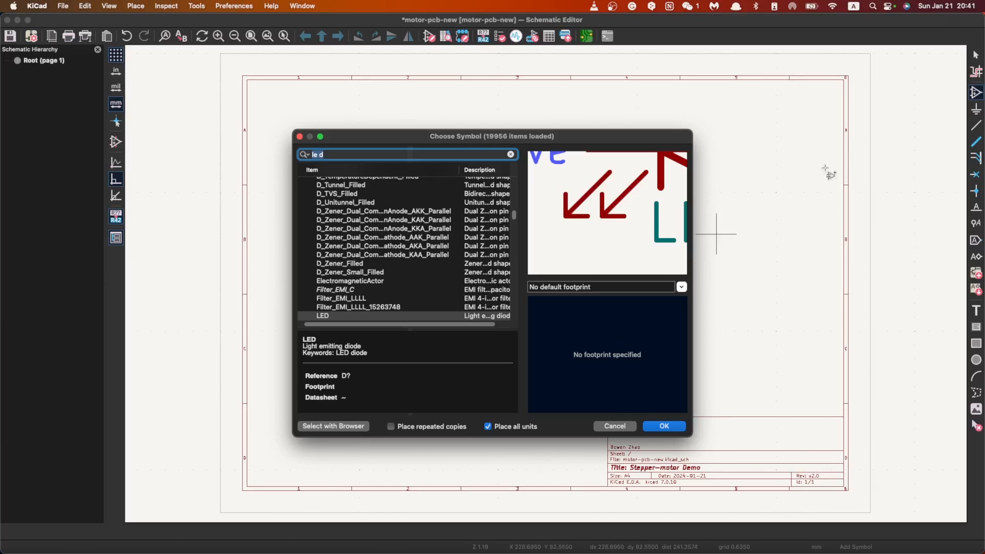
click(615, 426)
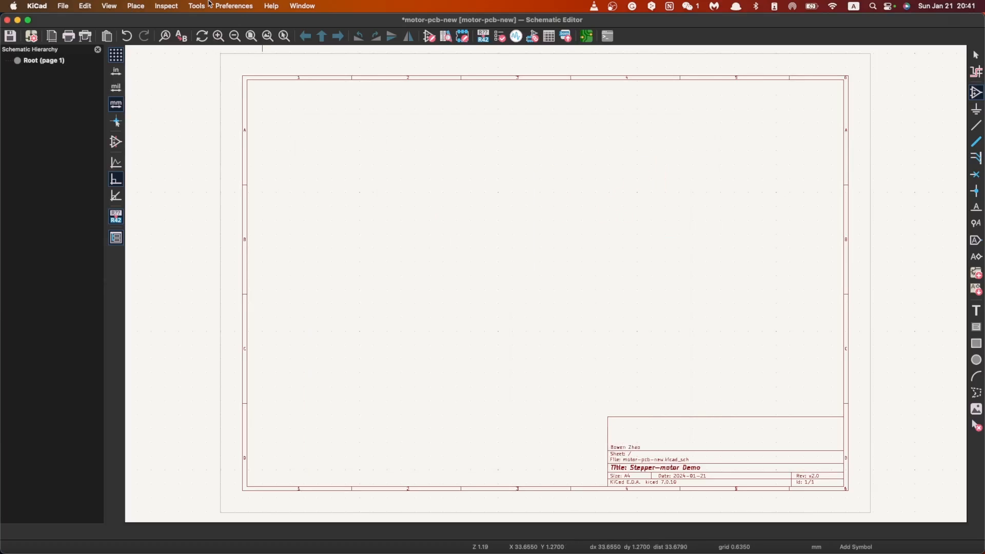
click(165, 6)
mouse_move(136, 6)
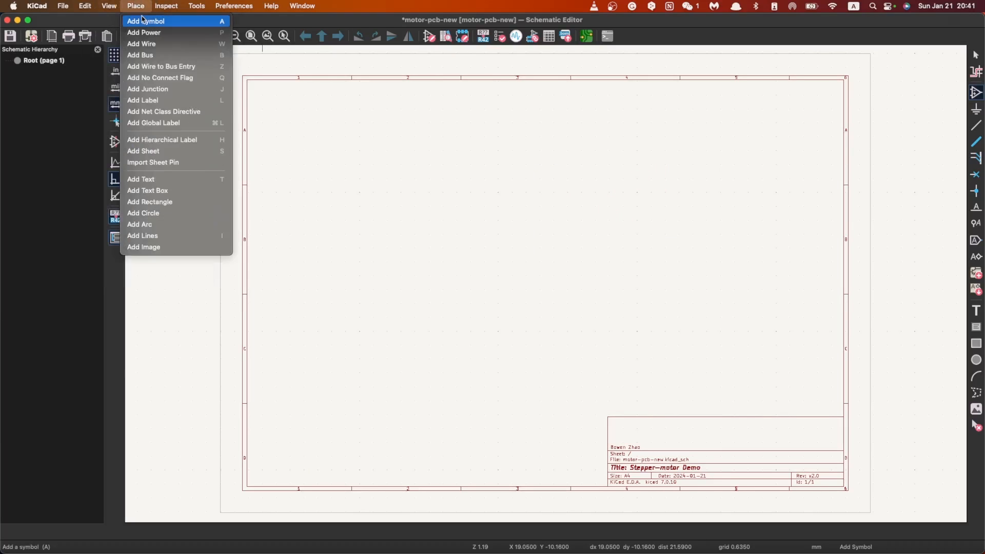
click(141, 7)
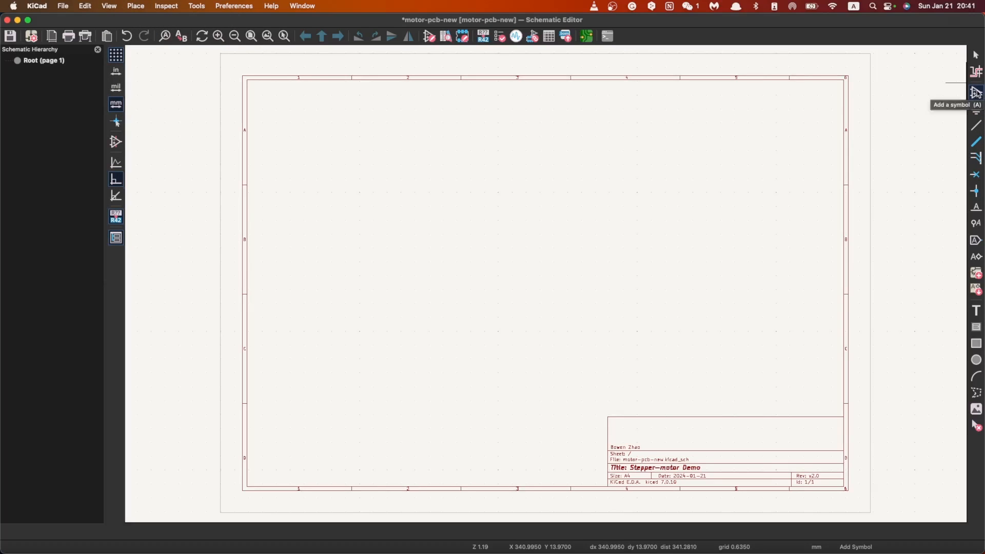
Step: Browse the available symbol libraries and preview XIAO_ESP32_SENSE in the Demo library without placing it
click(488, 244)
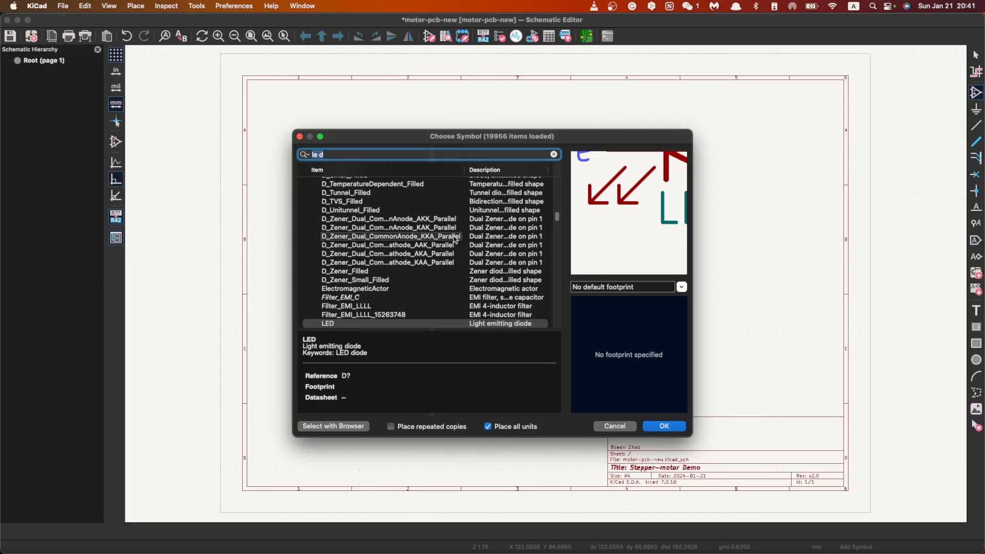
click(553, 155)
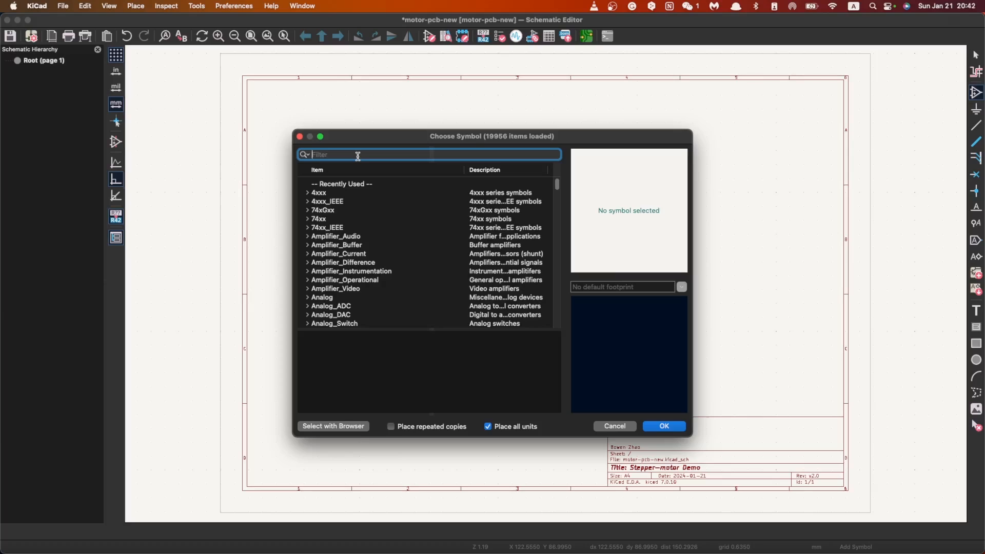
scroll(420, 231, down, 15)
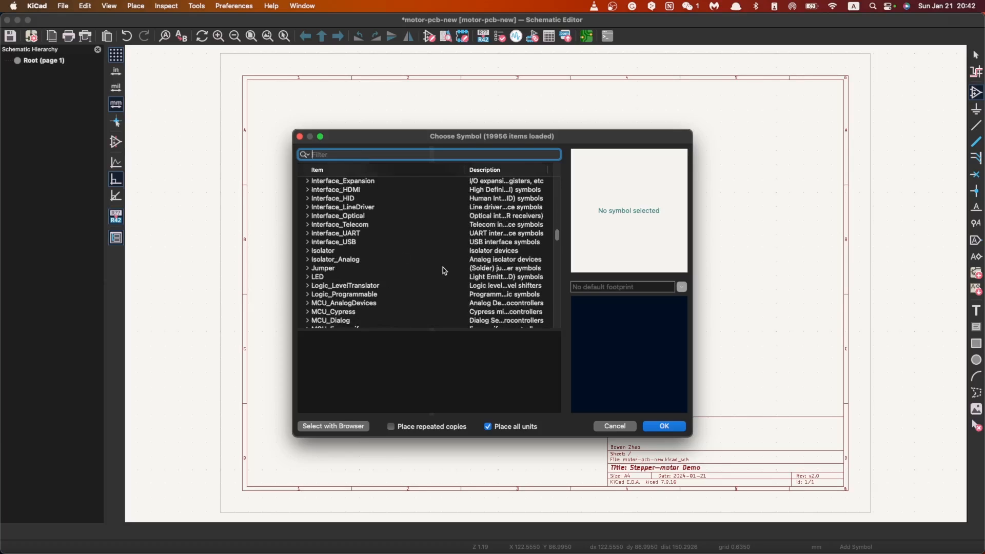
drag(557, 259, 559, 345)
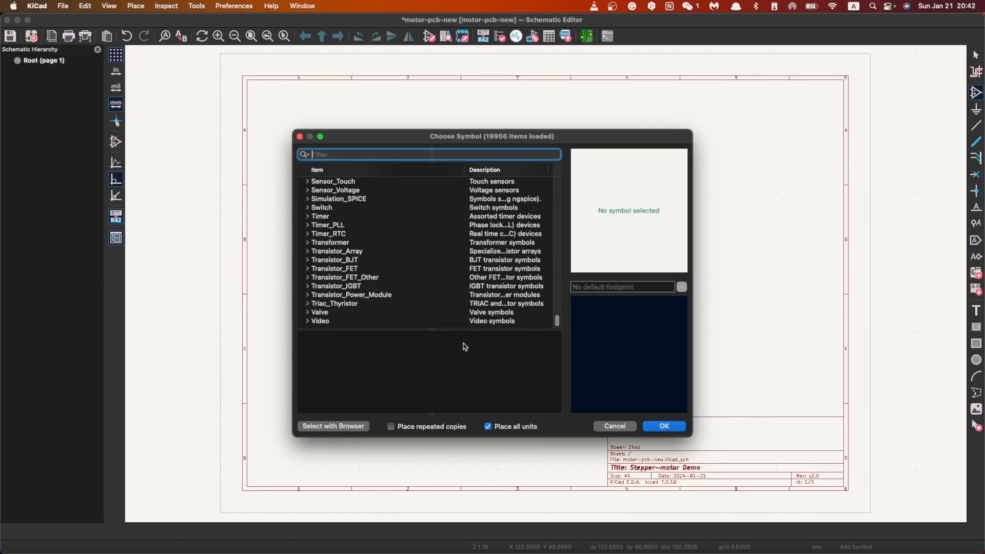
scroll(359, 310, up, 10)
scroll(359, 310, down, 10)
drag(558, 324, 554, 207)
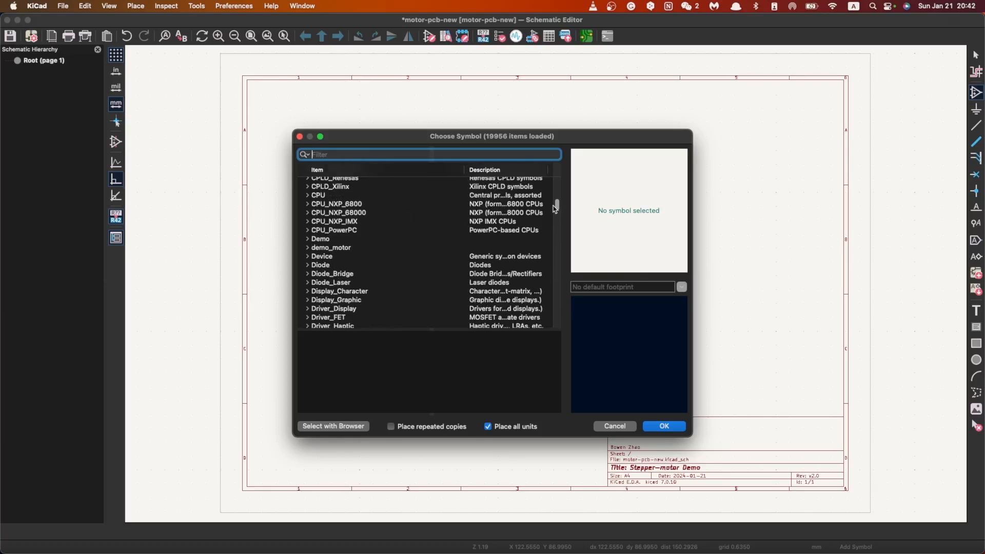
click(312, 241)
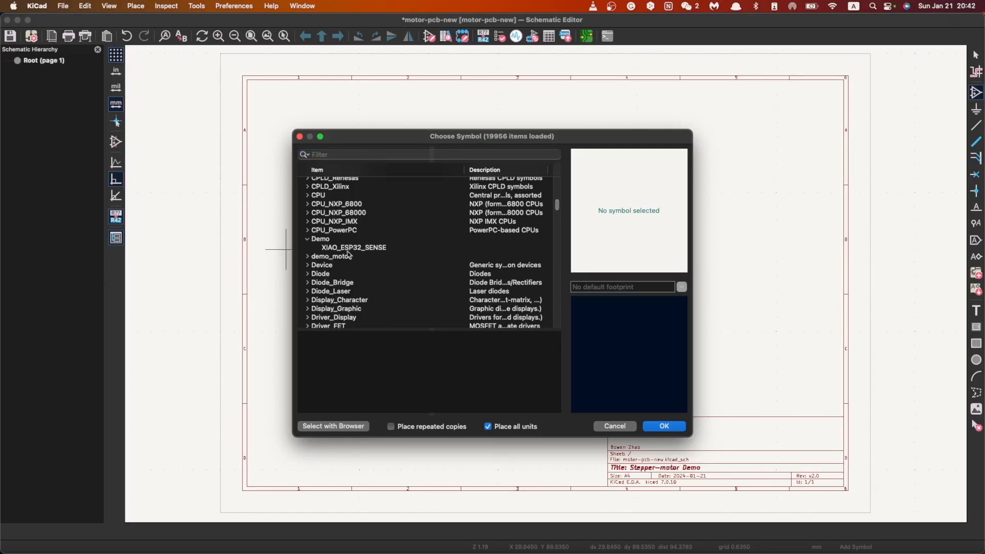
click(377, 249)
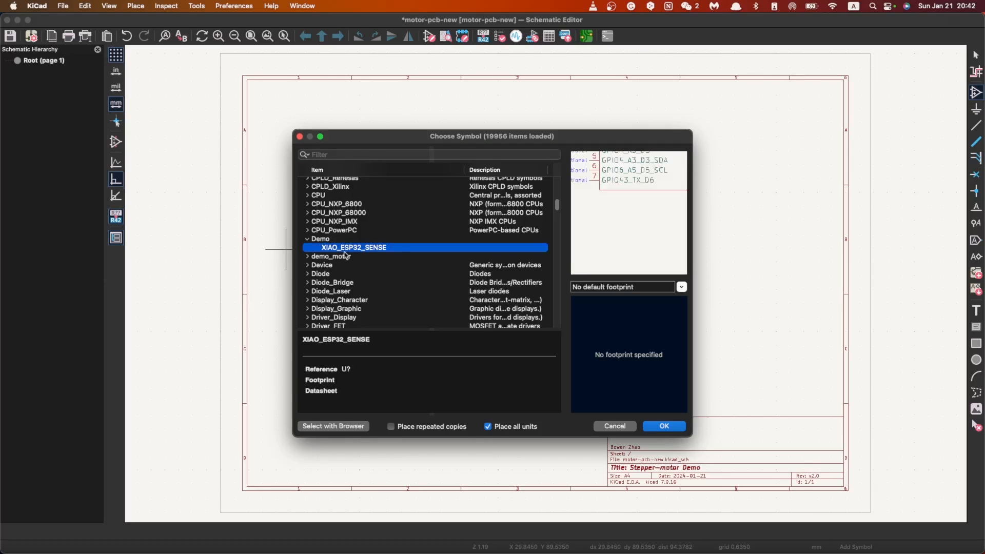
click(616, 428)
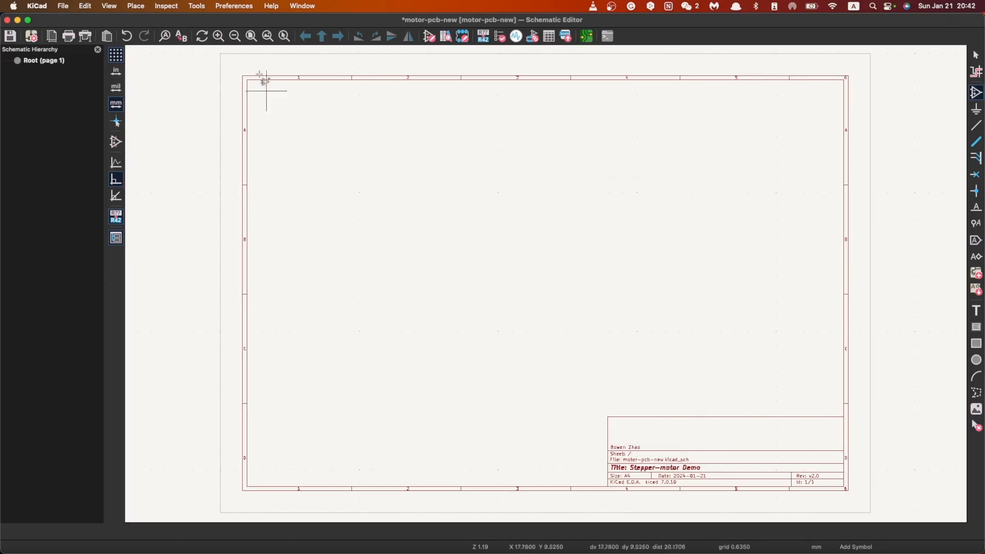
Step: Remove the demo_motor library from the global symbol libraries
click(230, 6)
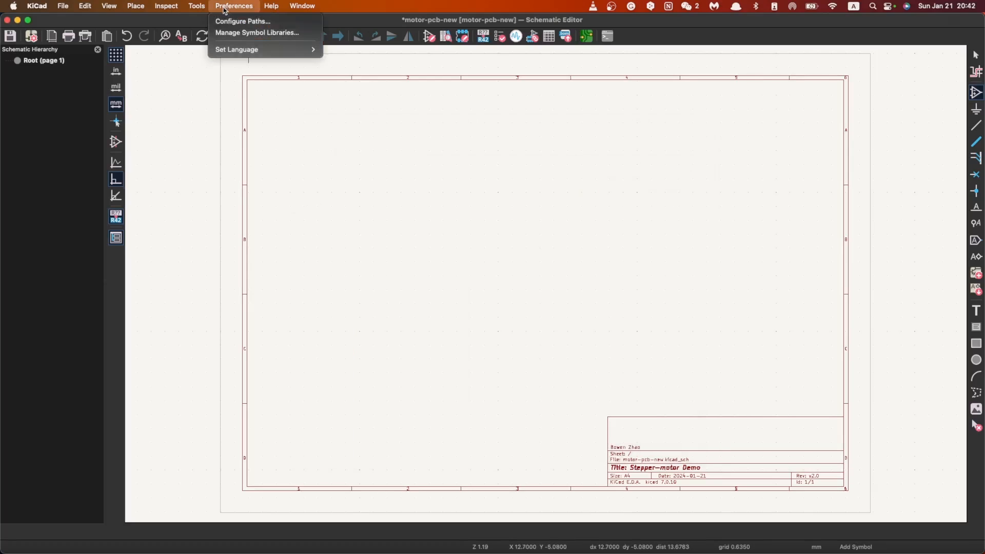
click(244, 33)
scroll(719, 219, down, 5)
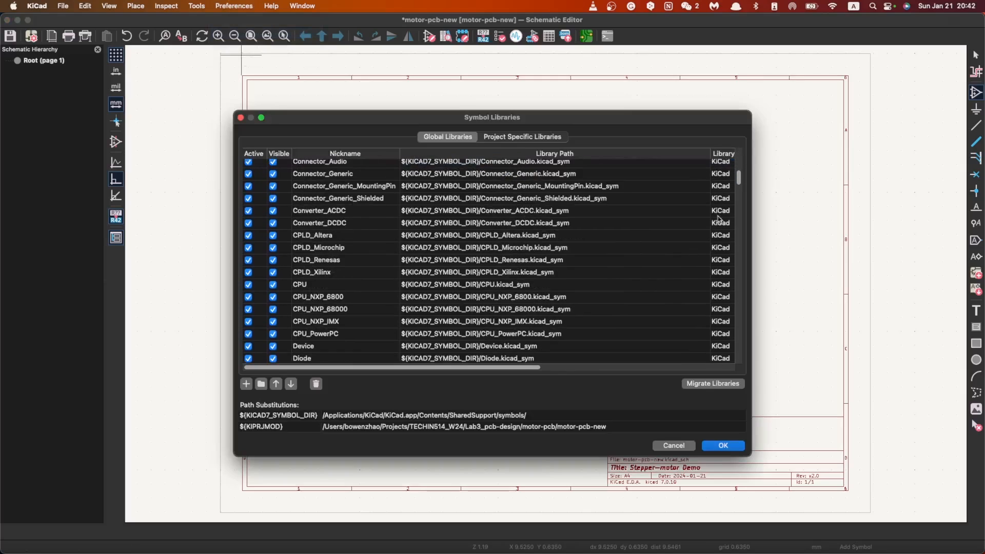
drag(739, 178, 739, 355)
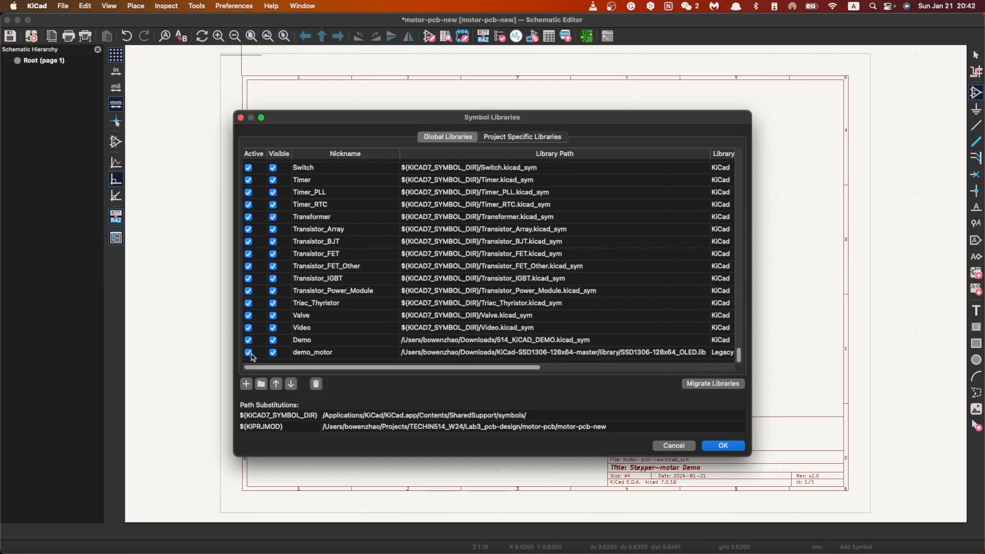
click(248, 168)
click(332, 352)
click(438, 352)
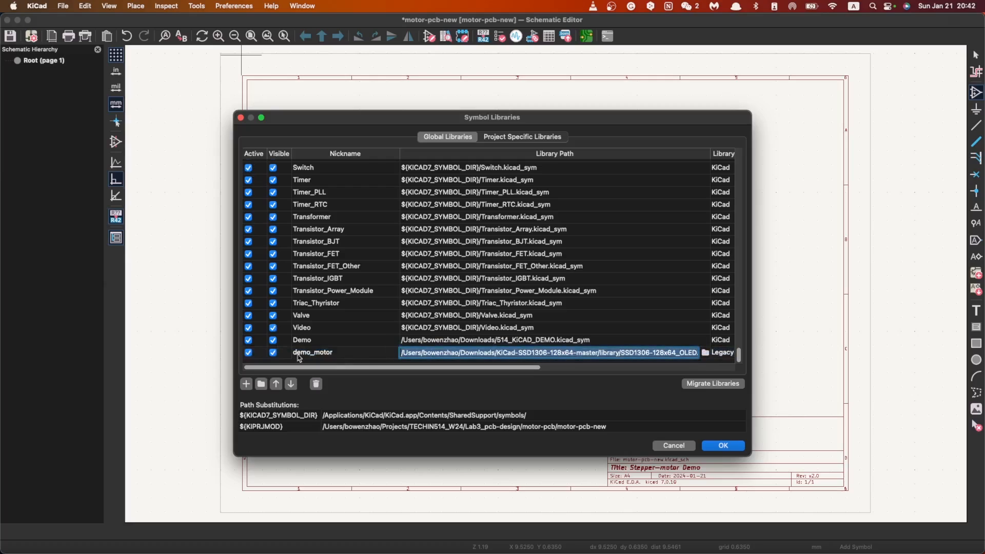
click(273, 352)
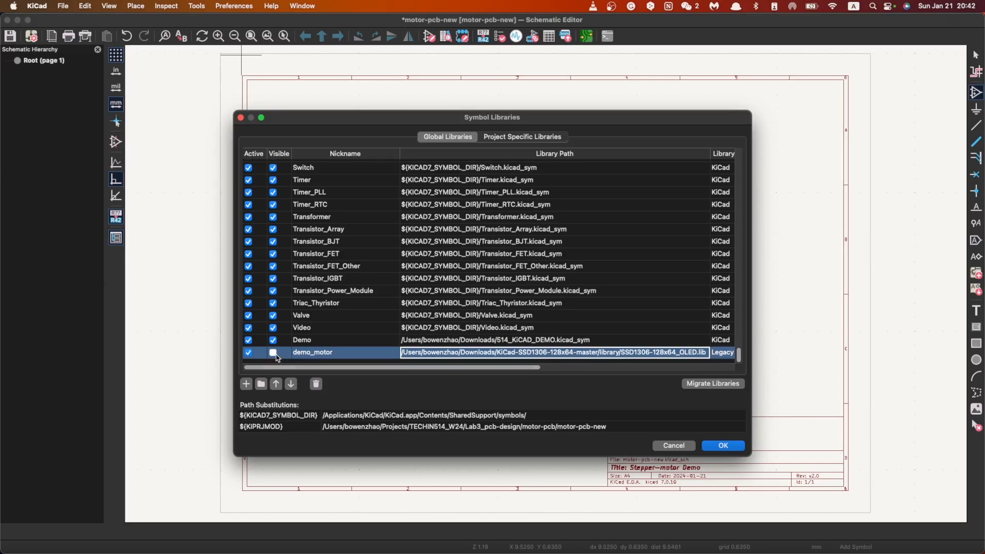
click(273, 353)
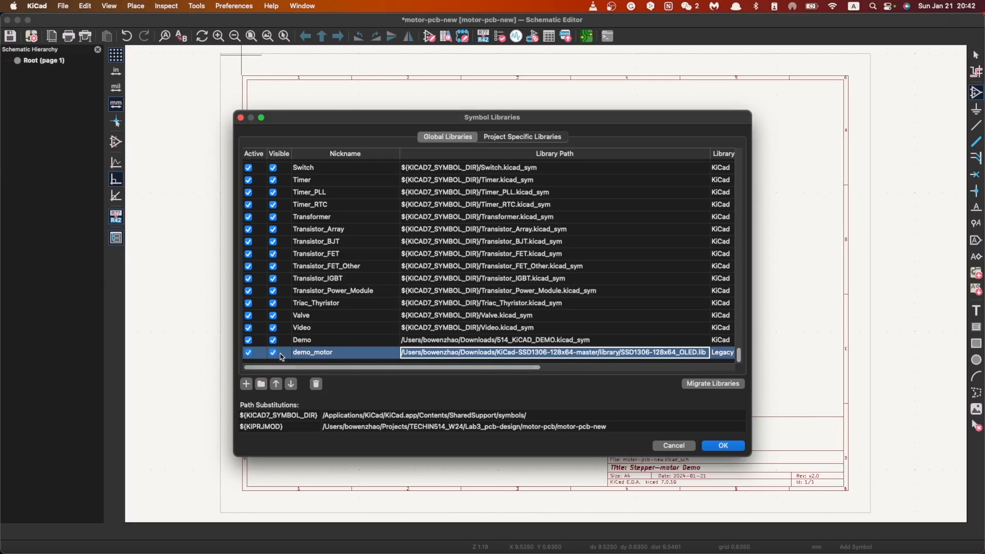
click(316, 383)
Step: Remove the Demo library from the global symbol libraries too, check the remaining list and close the library manager
click(273, 348)
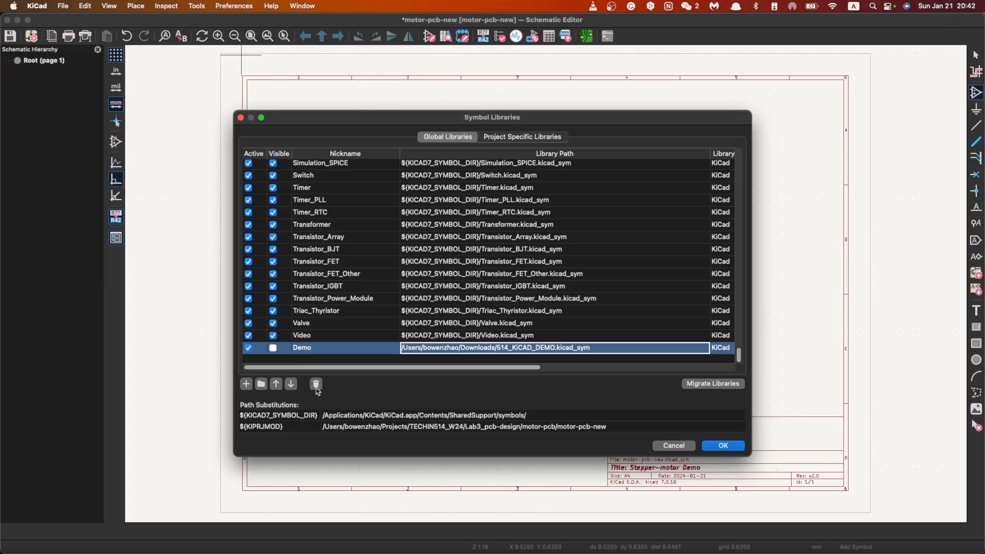
scroll(328, 282, up, 10)
scroll(329, 281, down, 5)
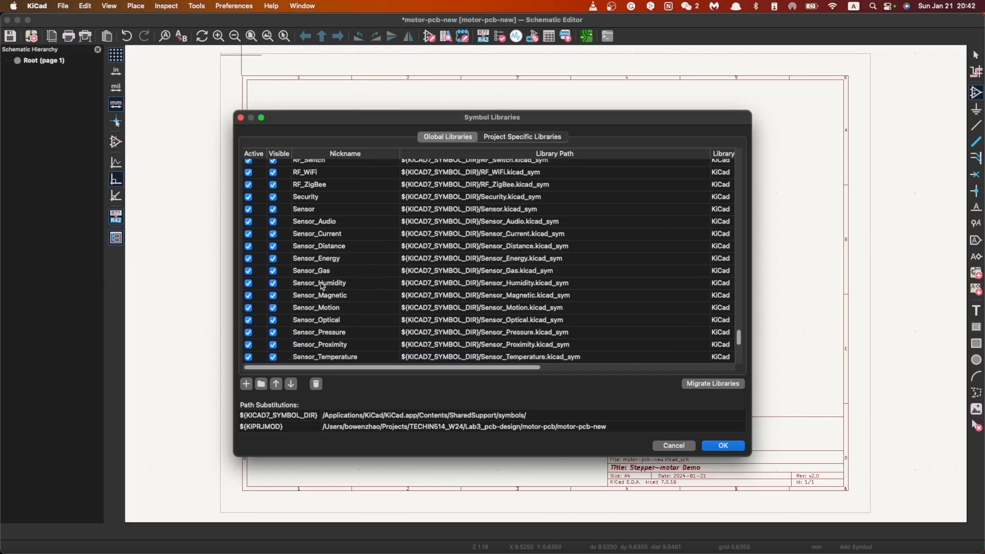
scroll(318, 285, up, 6)
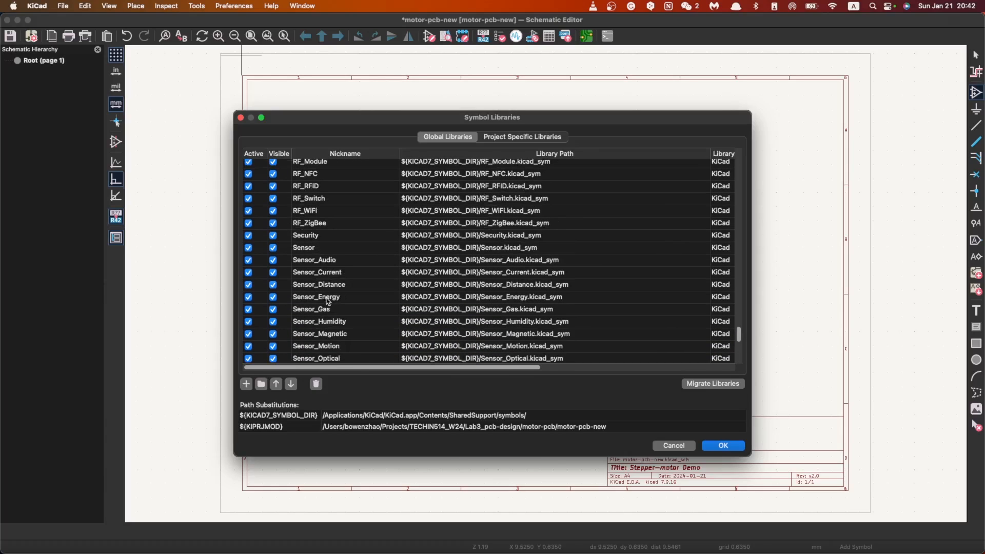
scroll(329, 302, down, 10)
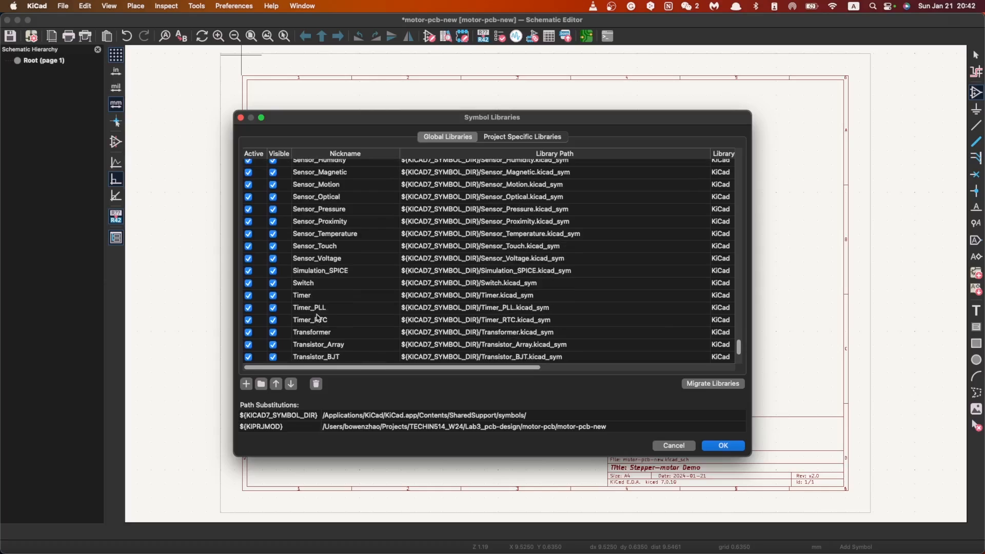
scroll(319, 311, down, 5)
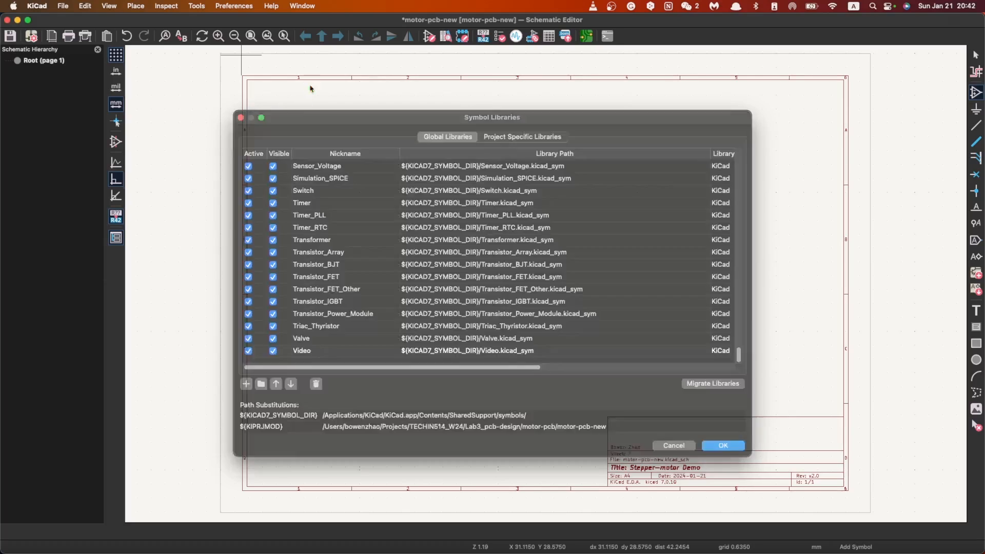
key(Escape)
Step: Add a new entry with the nickname xiao_demo at the end of the global symbol libraries
click(219, 7)
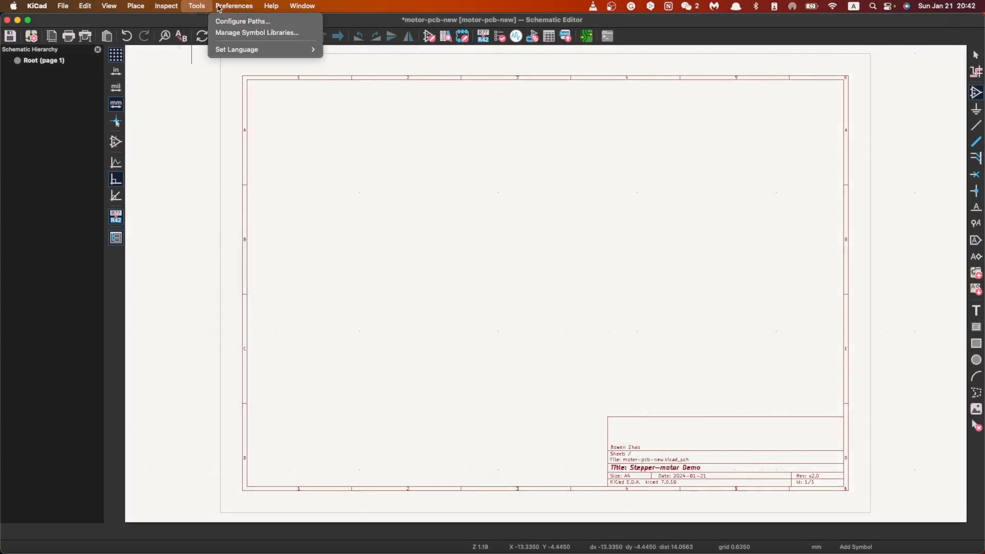
click(259, 33)
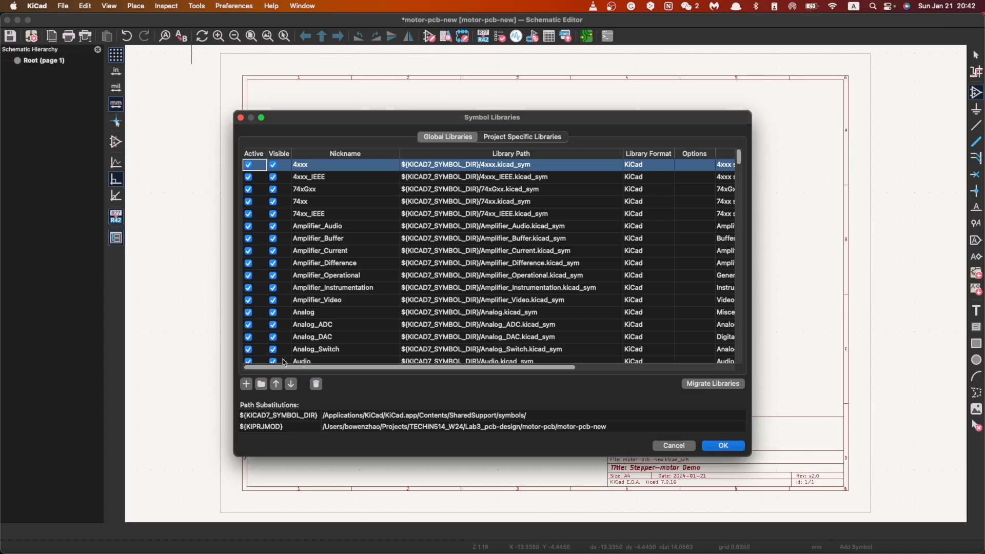
scroll(356, 293, down, 10)
scroll(359, 290, up, 10)
drag(740, 159, 739, 359)
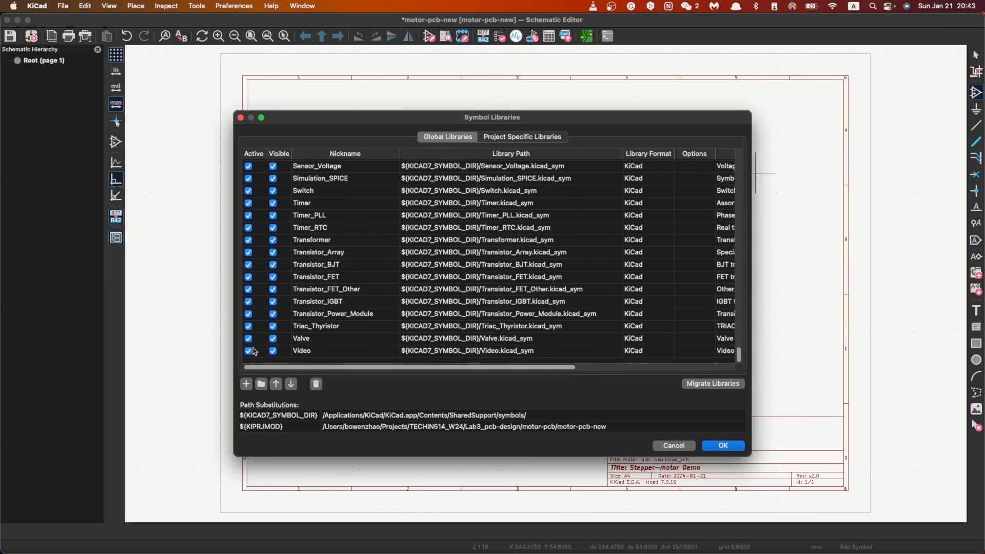
click(246, 384)
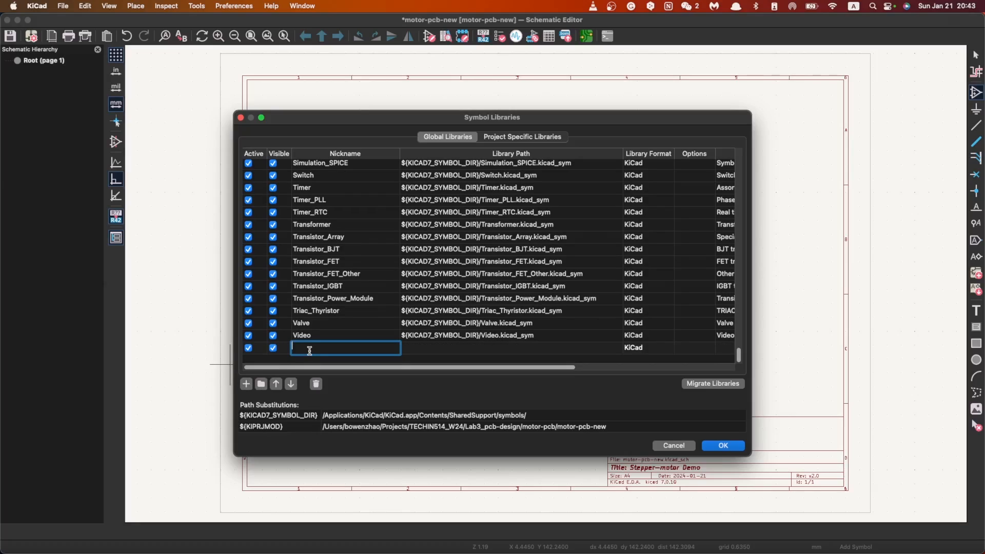
text(xiao_demo)
key(Return)
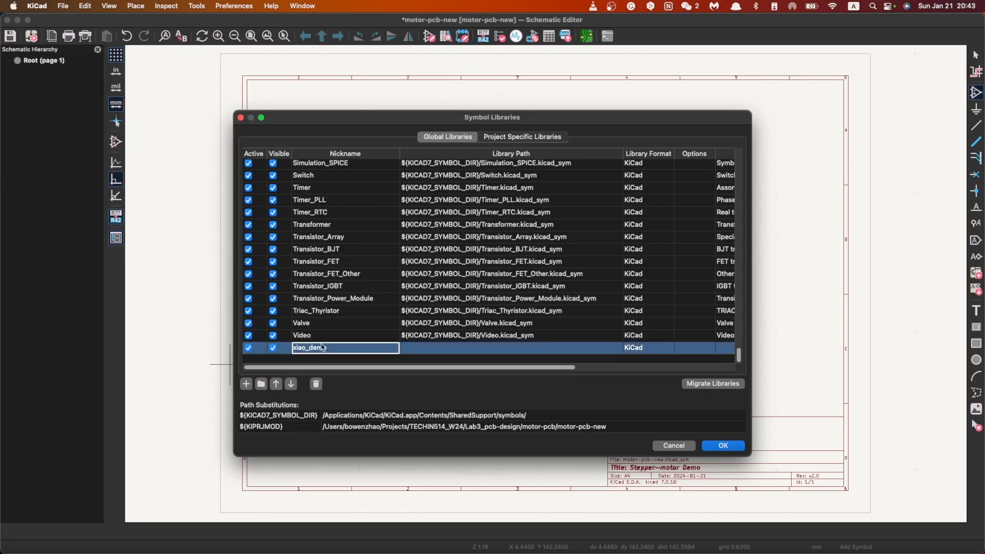
Step: Set the xiao_demo library path to 514_KiCAD_DEMO.kicad_sym in Projects/TECHIN514_W24/PCB_resources and apply the library changes
click(468, 348)
click(618, 349)
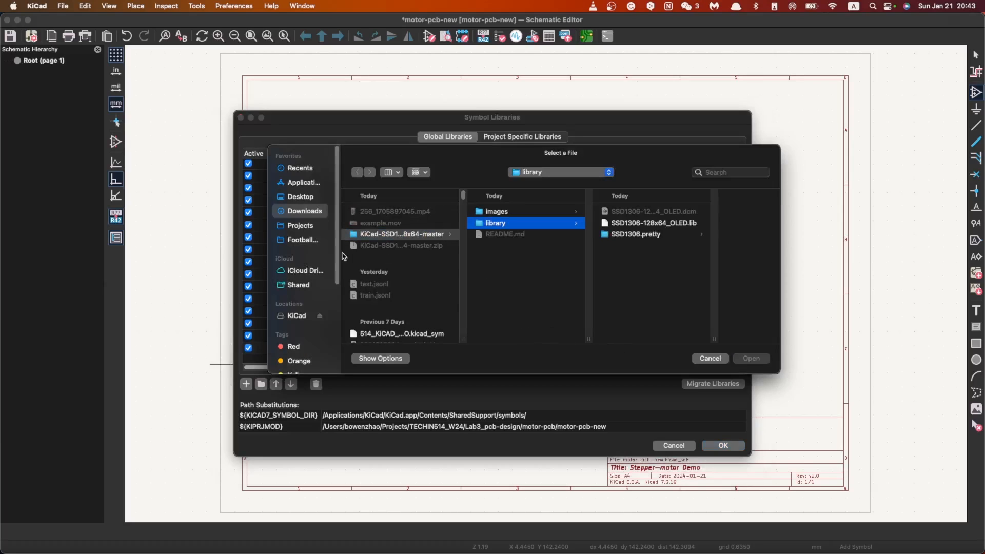
click(300, 225)
click(389, 248)
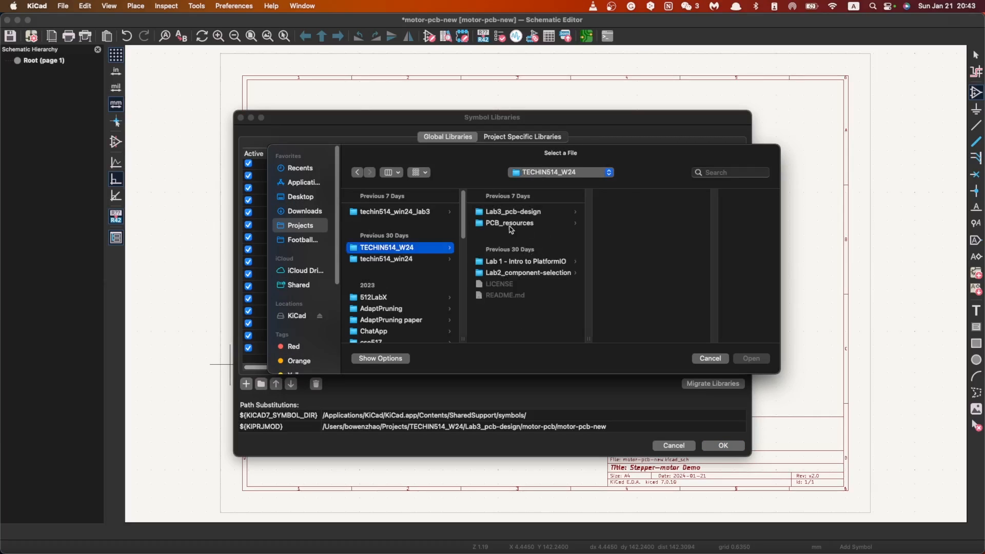
click(536, 223)
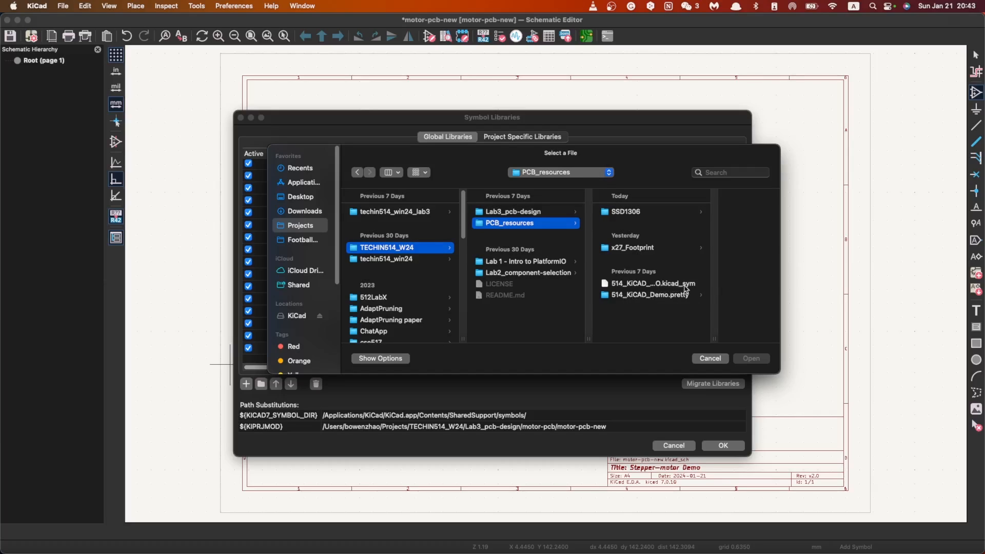
click(635, 287)
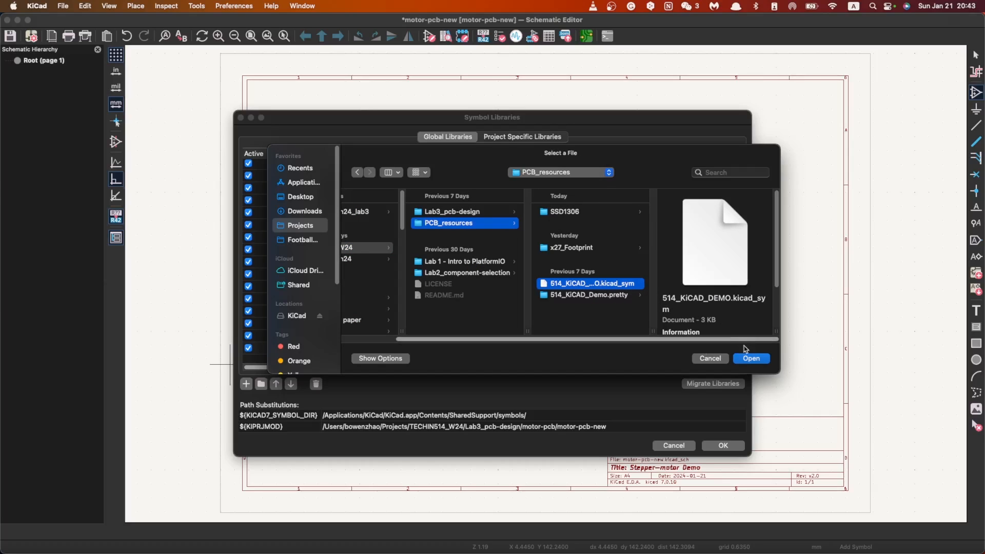
click(752, 358)
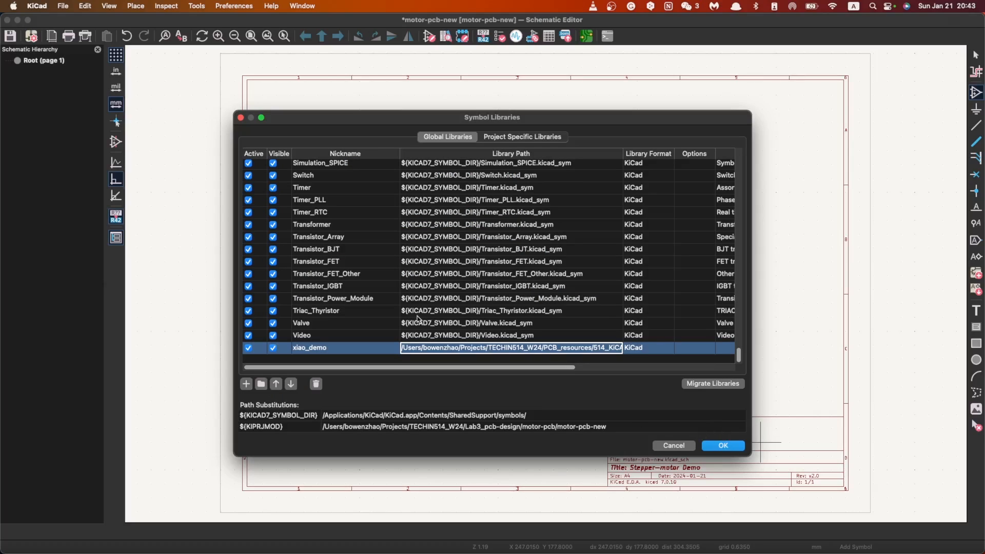
key(Return)
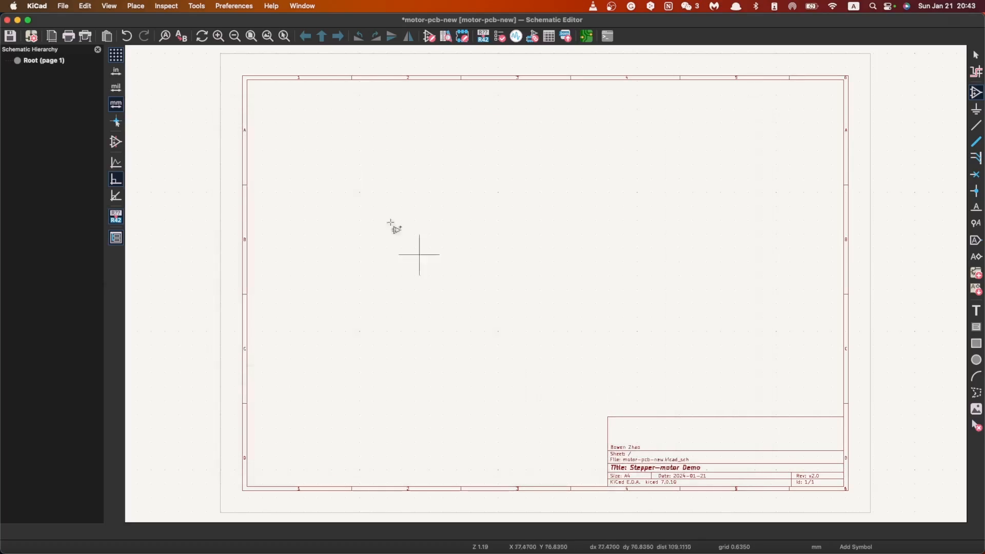
Step: Place the XIAO_ESP32_SENSE symbol from the xiao_demo library near the middle of the sheet with no default footprint
click(231, 6)
key(Escape)
key(a)
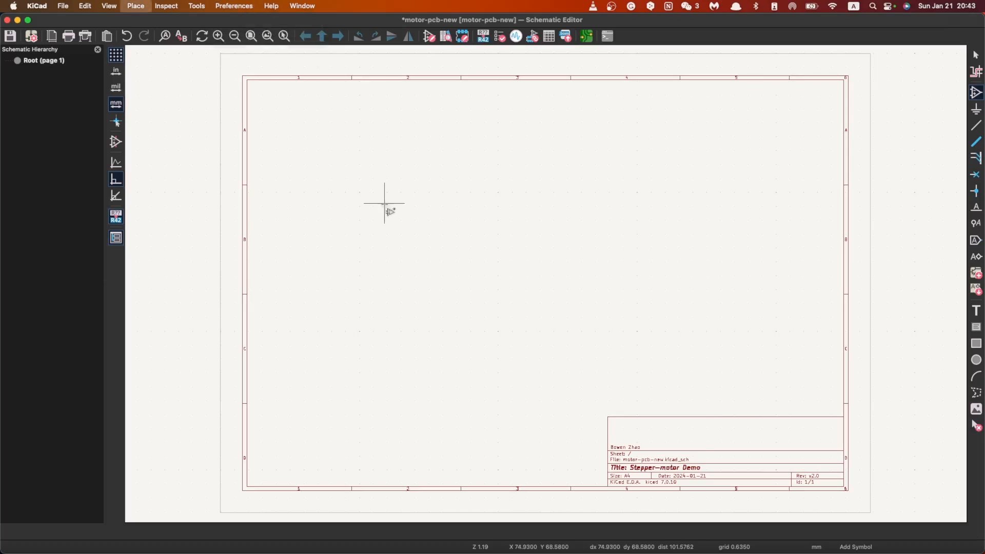
scroll(367, 288, down, 15)
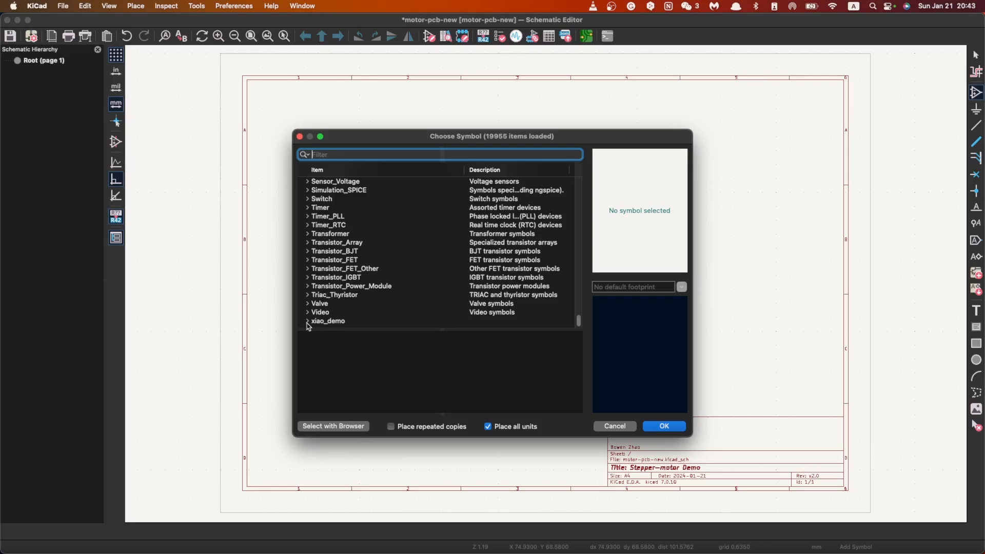
click(307, 321)
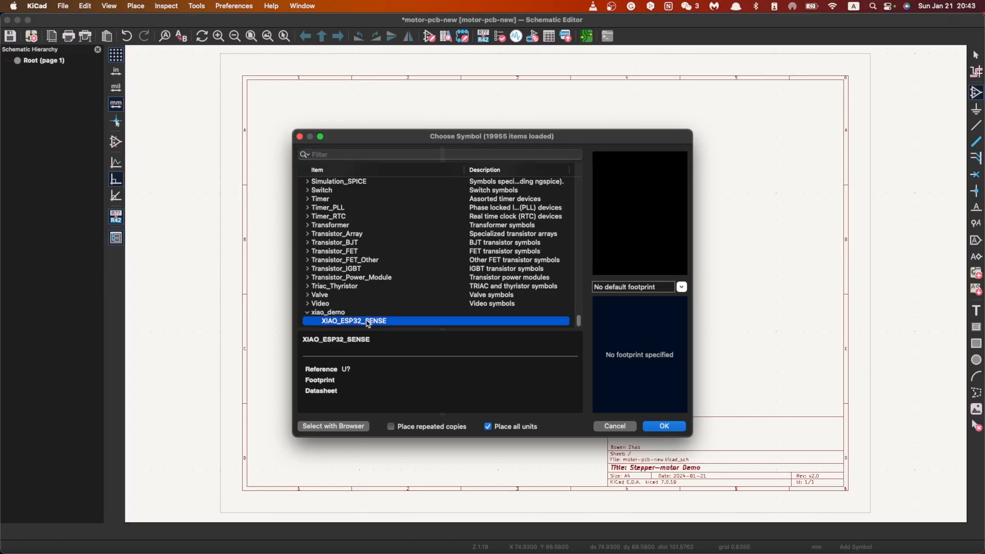
click(368, 322)
click(684, 287)
click(630, 303)
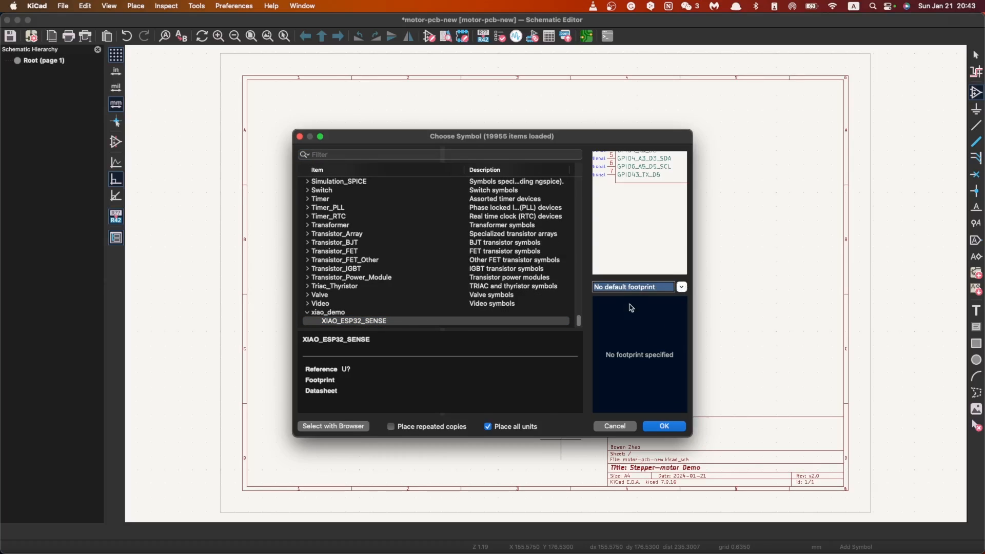
click(665, 427)
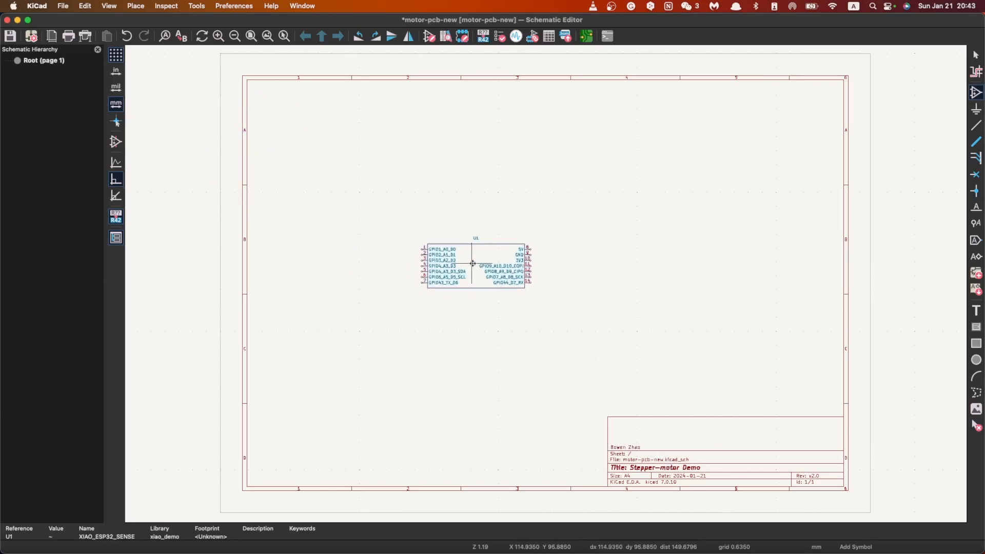
scroll(498, 267, up, 6)
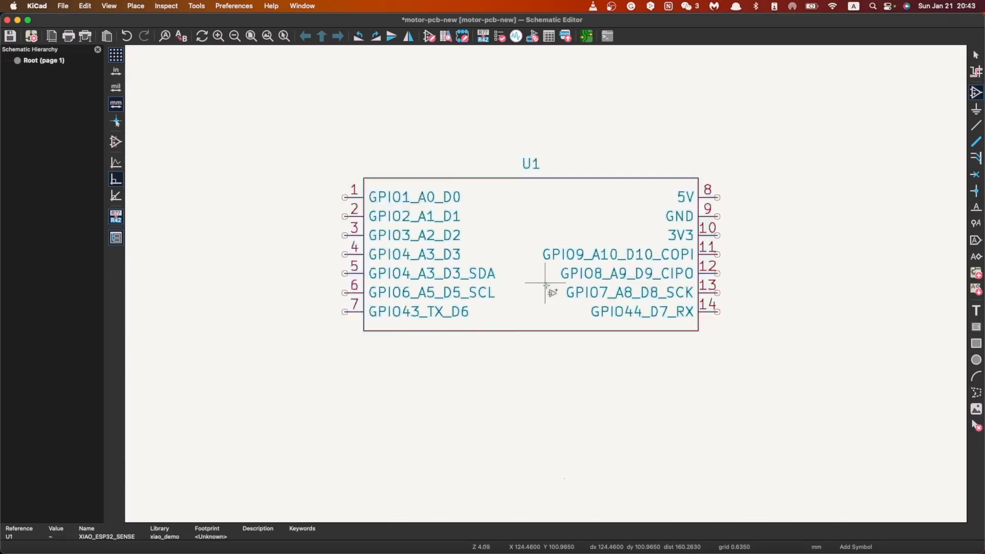
key(Escape)
scroll(546, 284, down, 1)
scroll(546, 286, up, 1)
scroll(545, 290, down, 3)
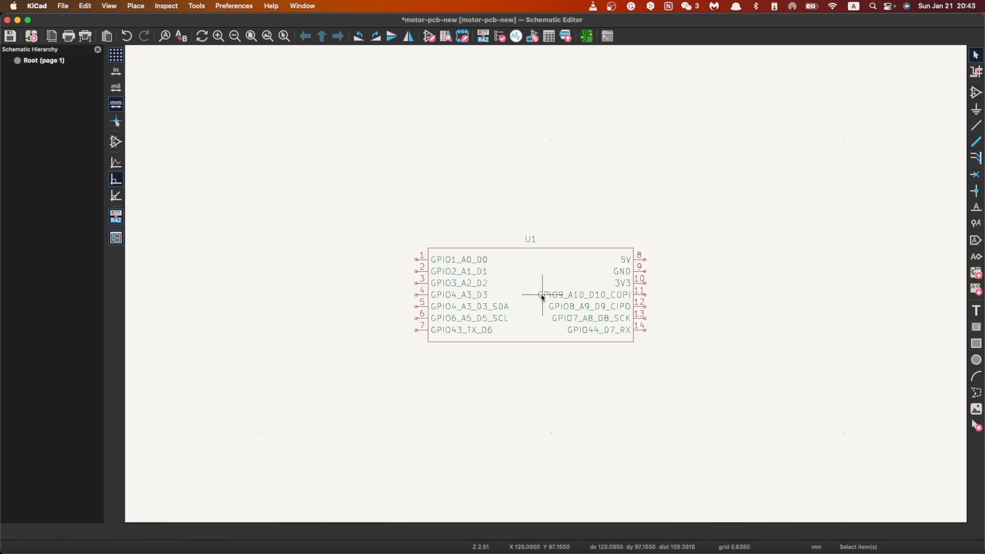
scroll(547, 287, up, 2)
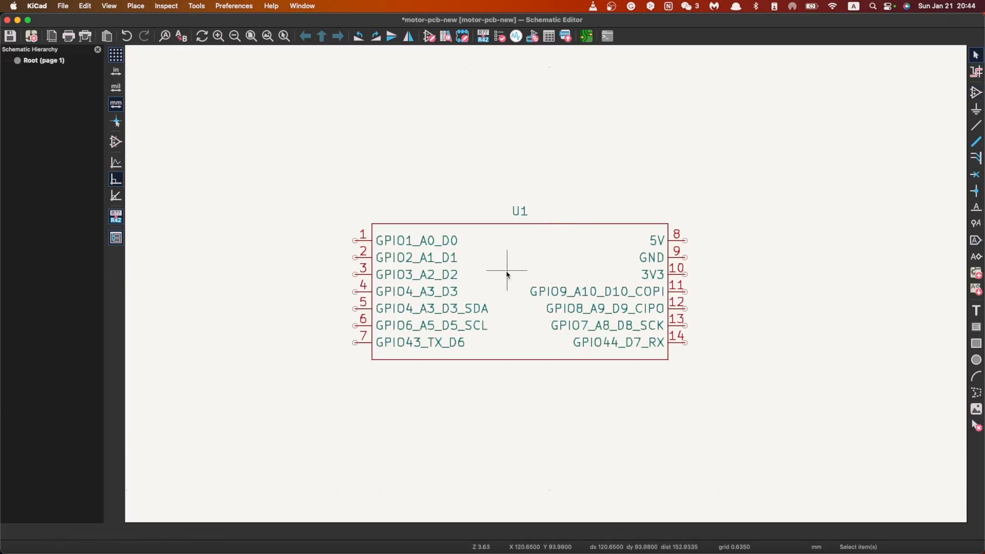
scroll(545, 283, down, 3)
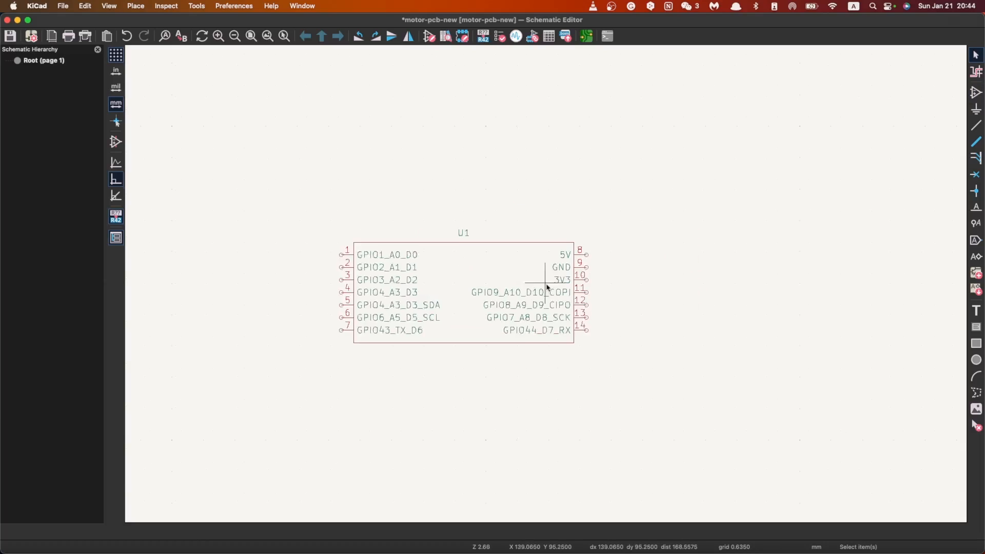
scroll(547, 287, down, 1)
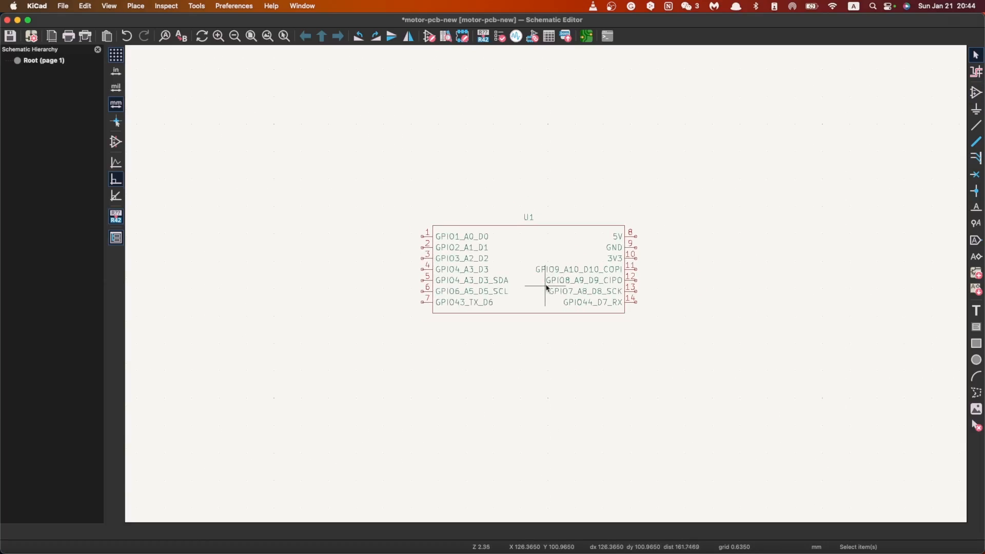
scroll(547, 283, up, 2)
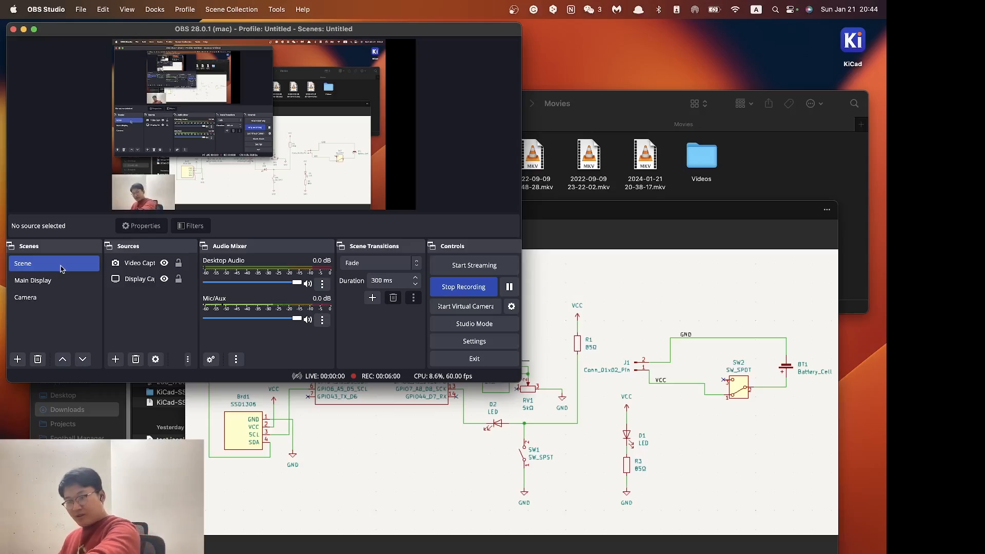
click(39, 297)
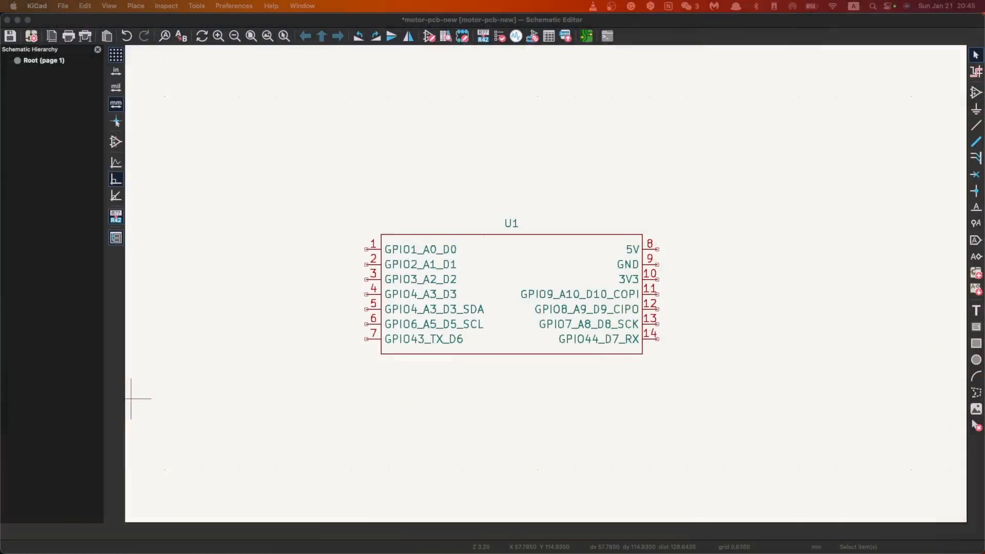
scroll(546, 285, down, 3)
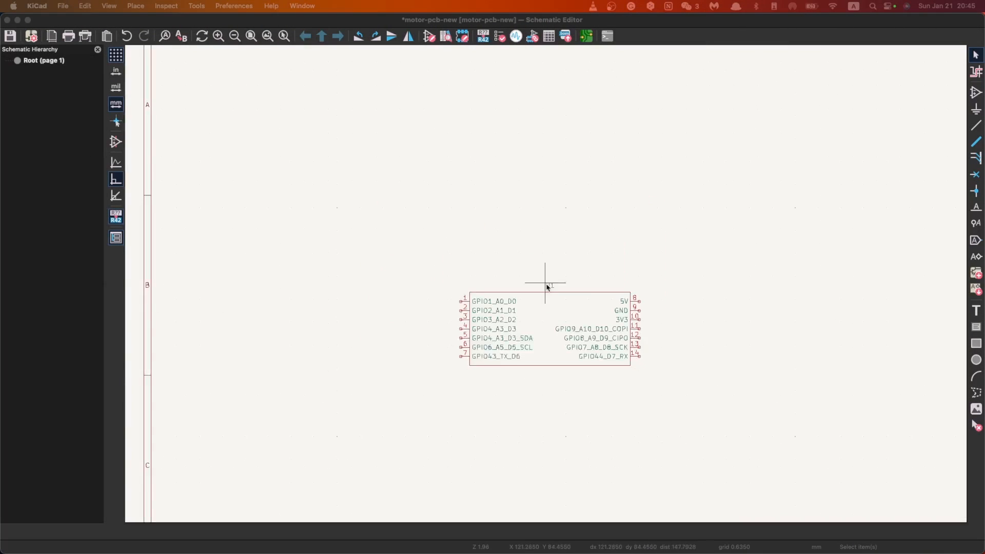
scroll(546, 284, up, 1)
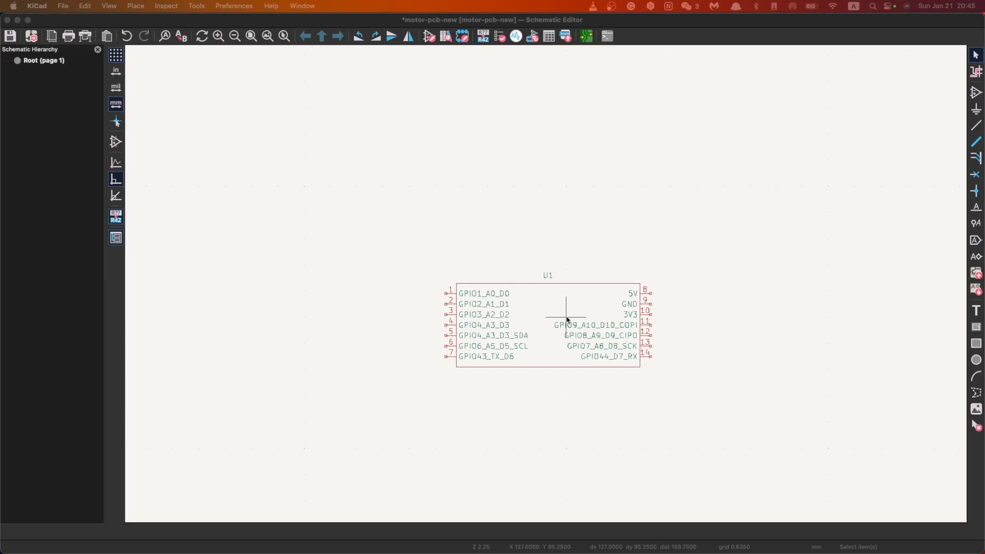
scroll(547, 287, down, 1)
scroll(546, 287, up, 2)
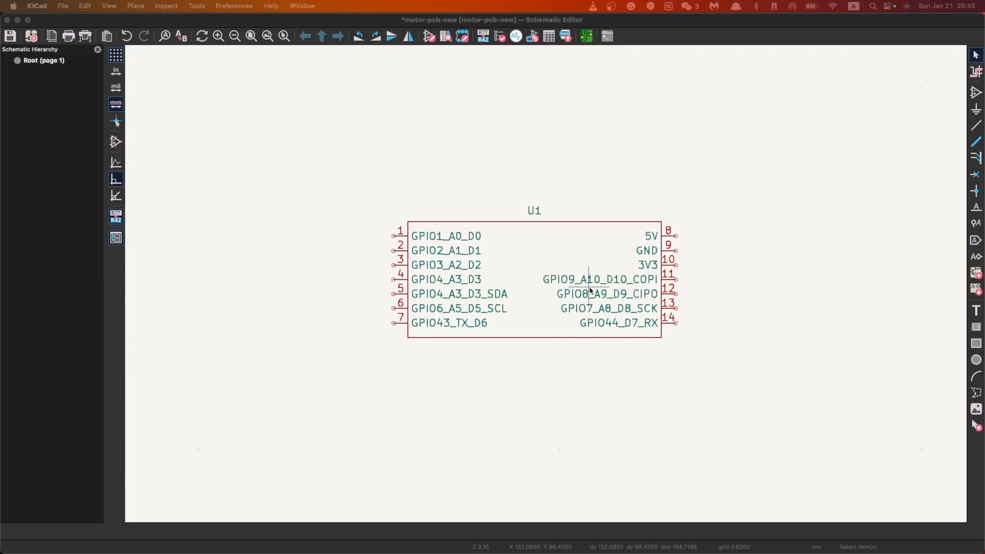
scroll(547, 287, down, 1)
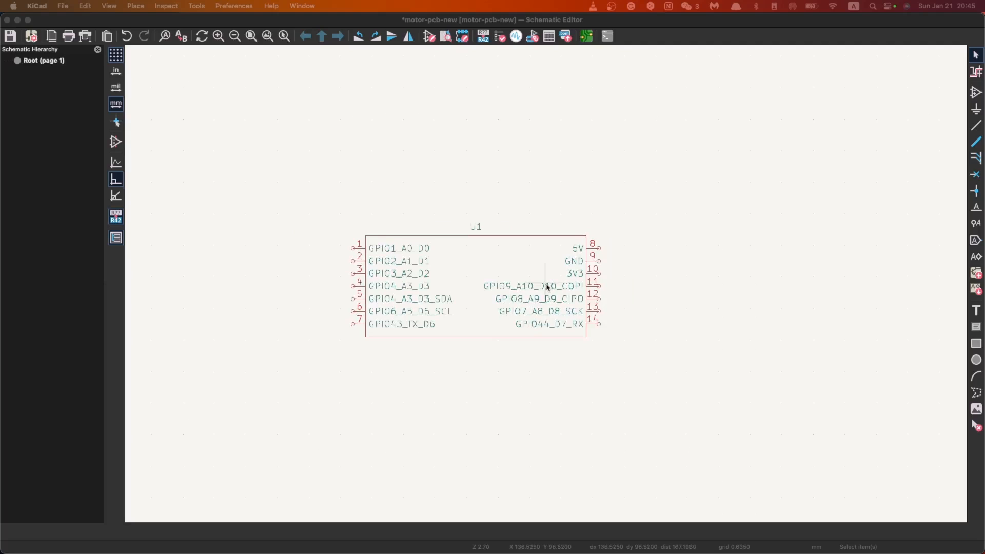
scroll(547, 287, down, 3)
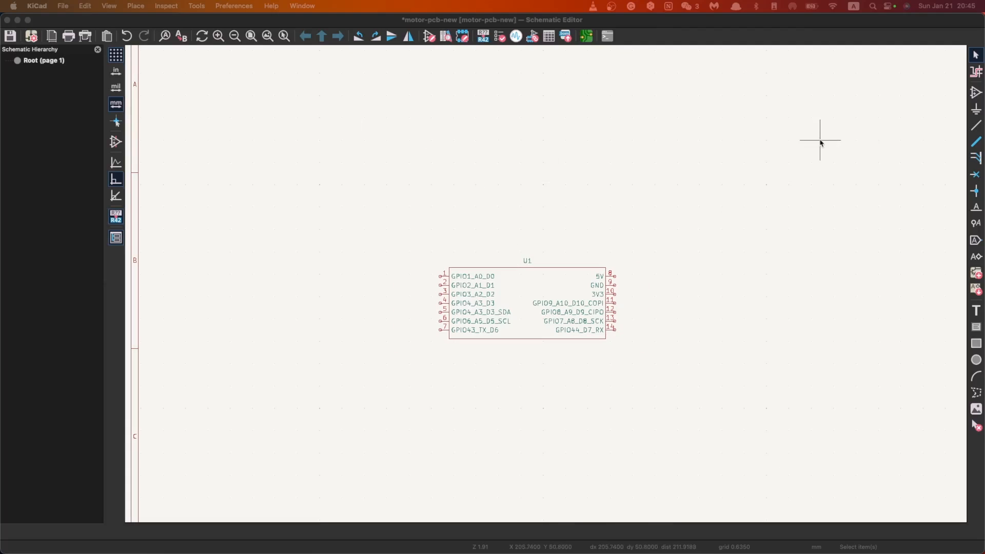
Step: Place a VCC symbol from the power library above and to the right of the XIAO ESP32 symbol U1
click(975, 110)
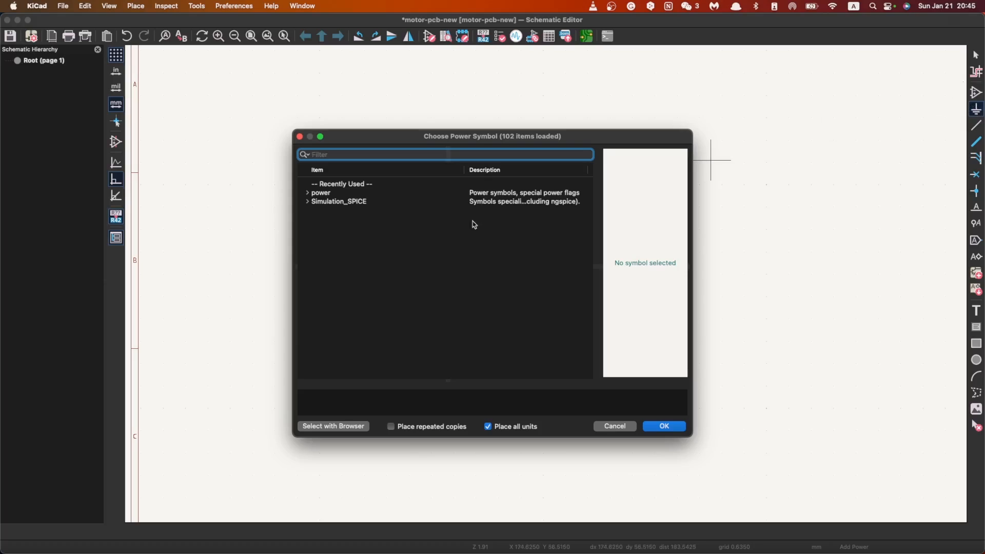
click(308, 193)
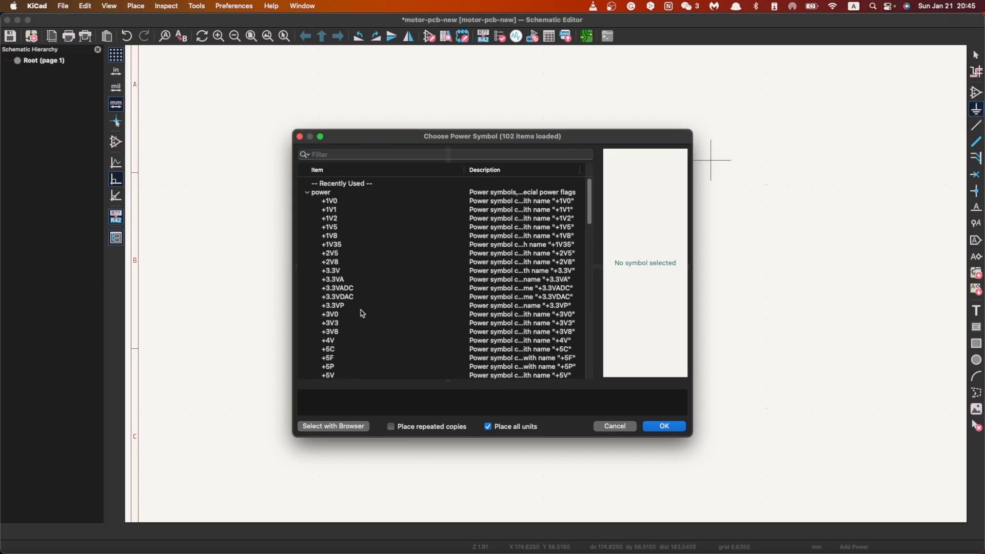
scroll(362, 313, down, 15)
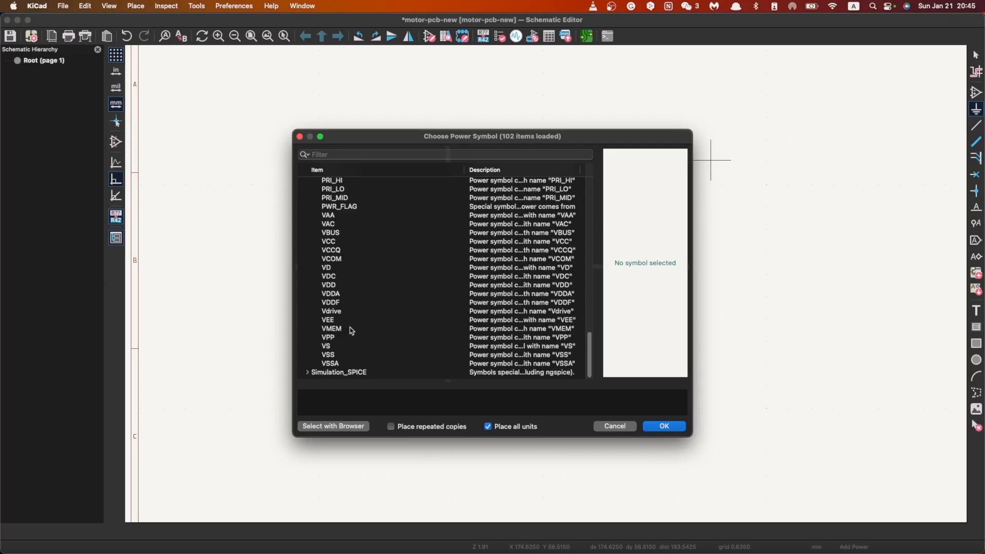
click(336, 242)
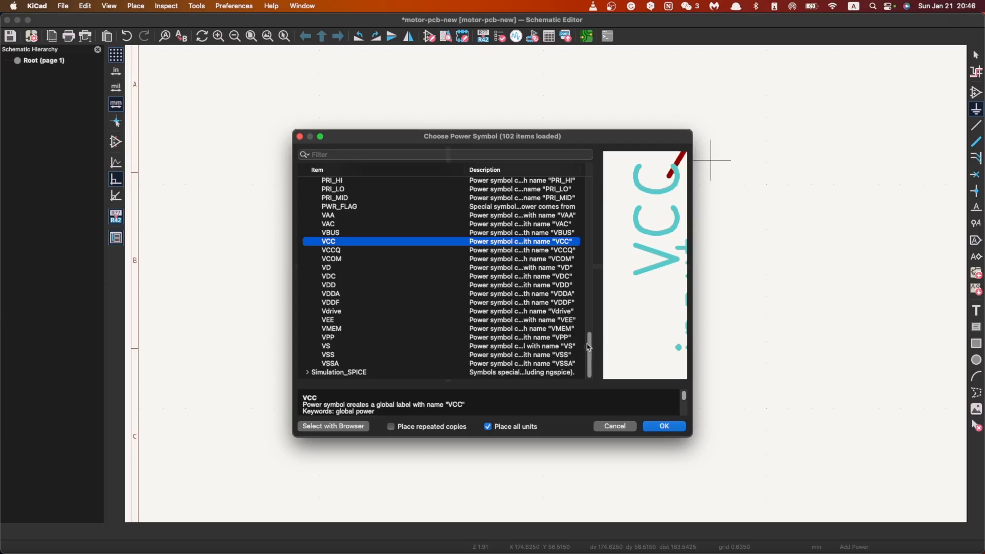
scroll(339, 338, up, 4)
scroll(339, 339, up, 2)
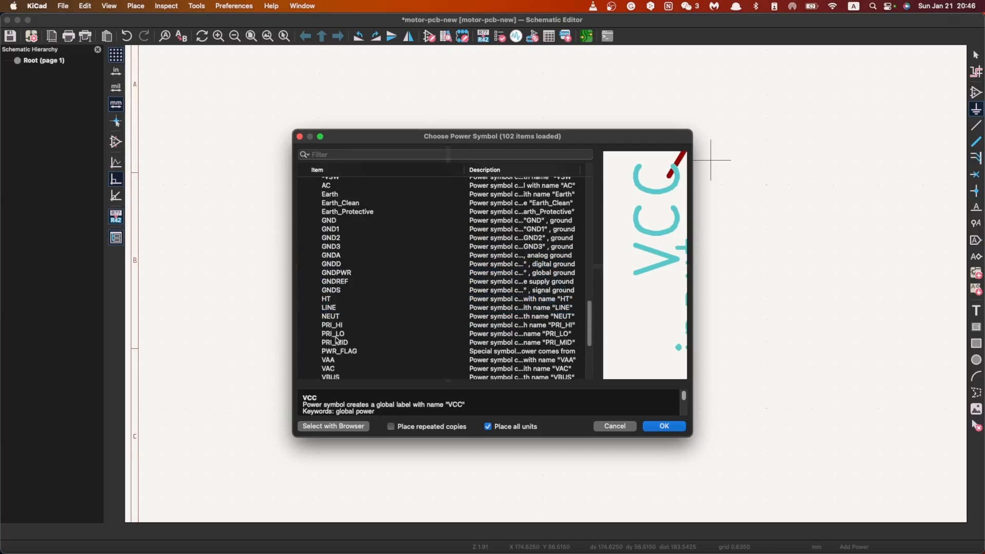
scroll(402, 340, down, 6)
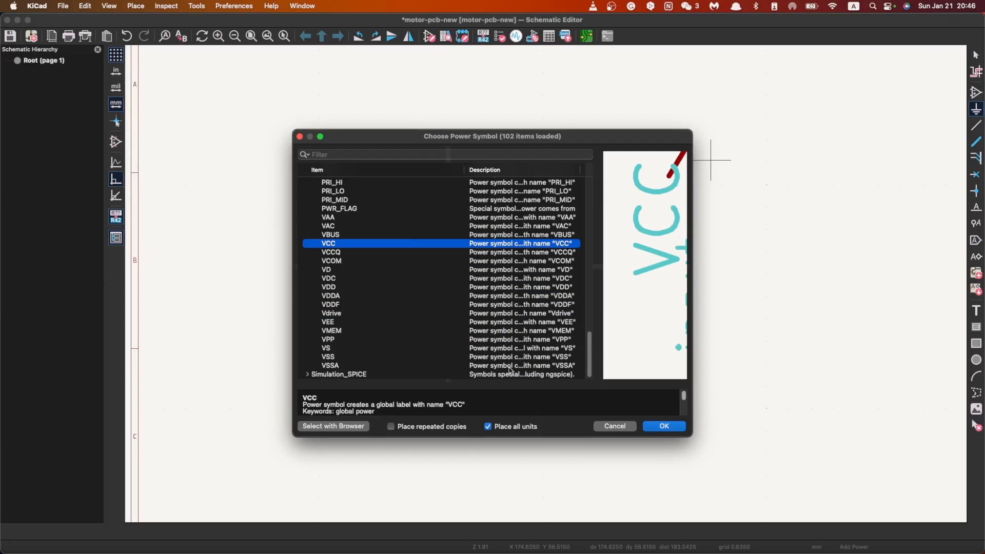
click(650, 427)
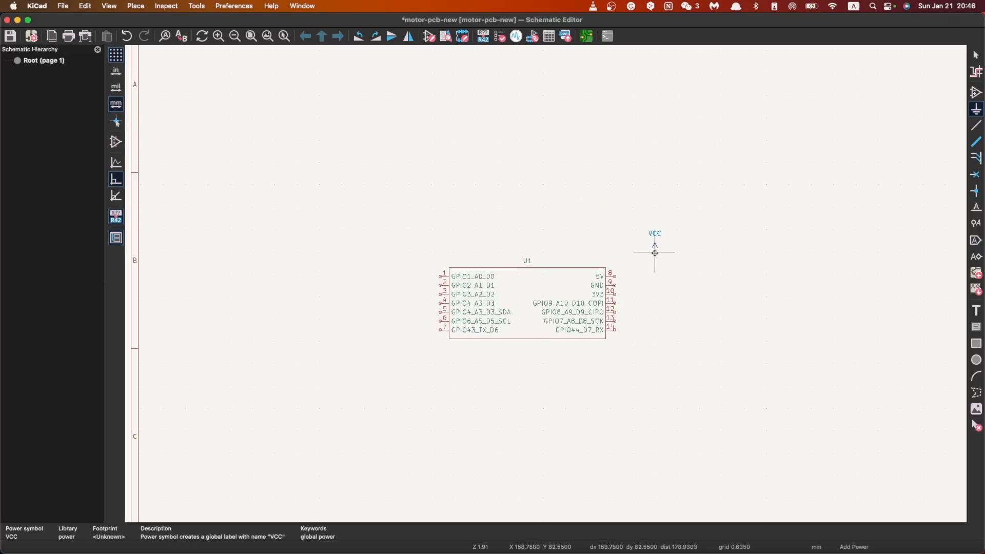
click(648, 250)
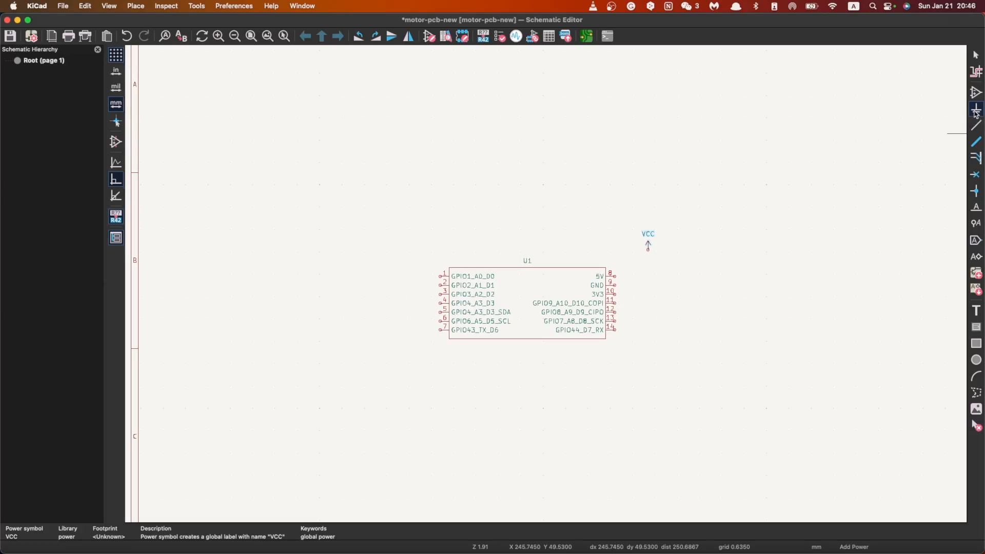
Step: Place a GND symbol from the power library below the VCC symbol, to the right of U1
click(443, 188)
scroll(336, 236, down, 3)
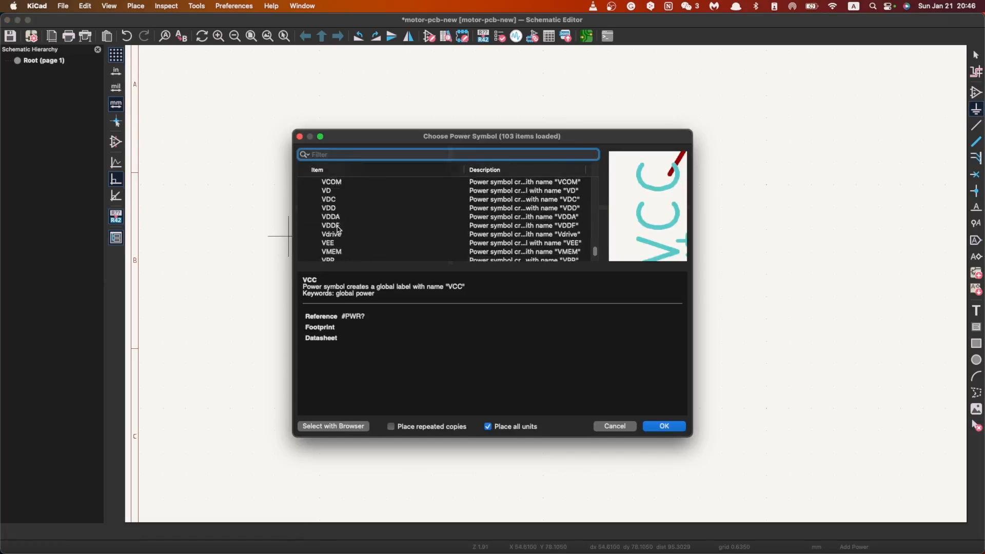
scroll(344, 241, up, 10)
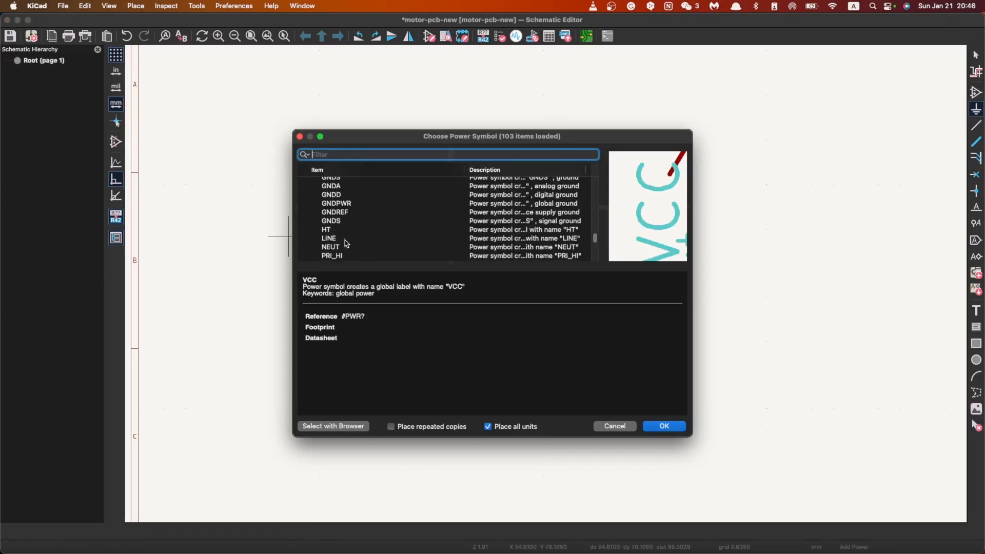
scroll(341, 195, up, 3)
click(338, 196)
click(651, 427)
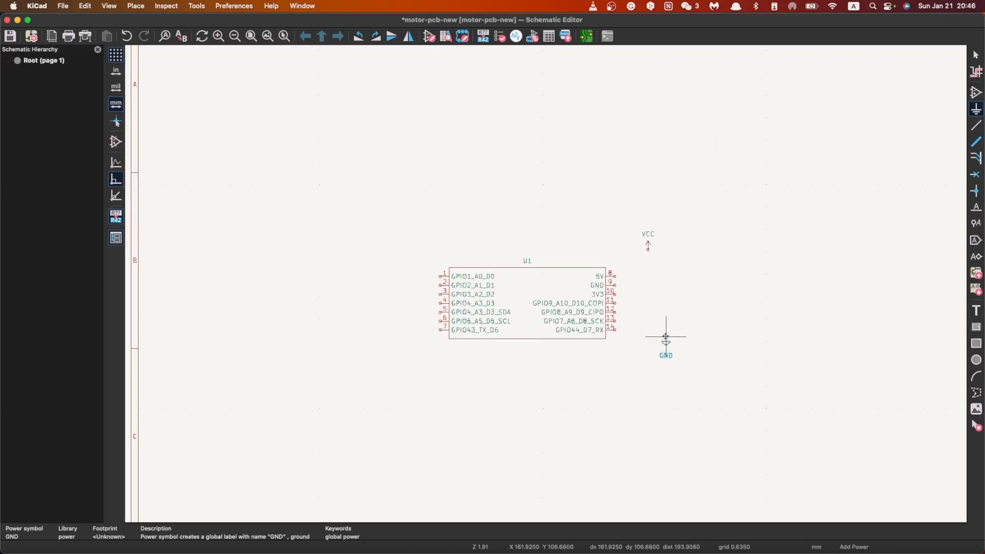
scroll(531, 287, up, 5)
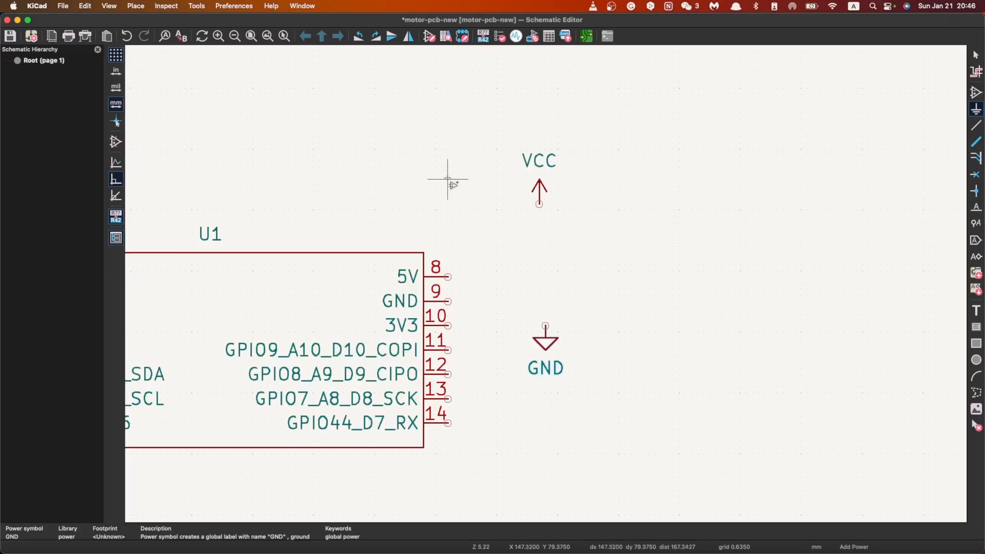
Step: Wire U1's 5V pin 8 to the VCC symbol and its GND pin 9 to the GND symbol
click(976, 128)
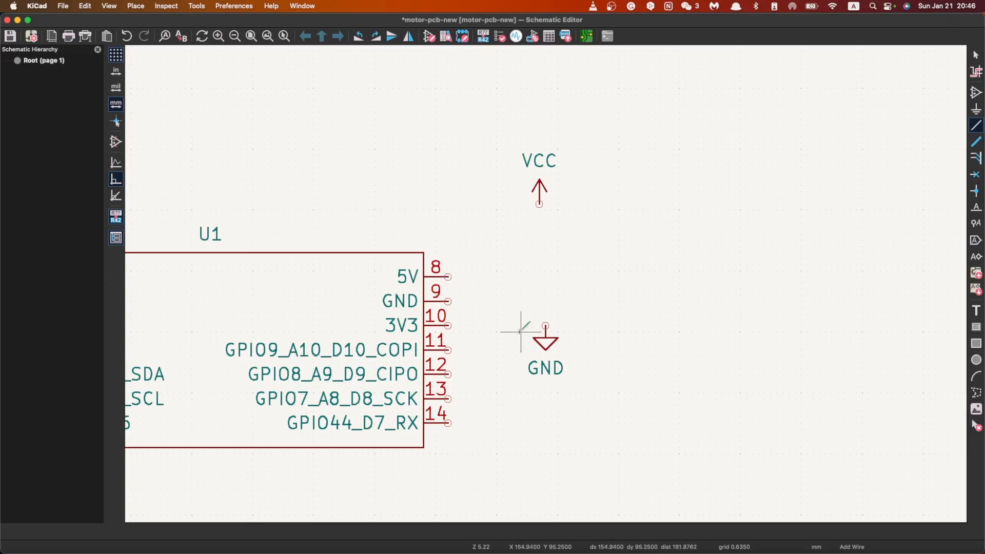
scroll(447, 275, up, 6)
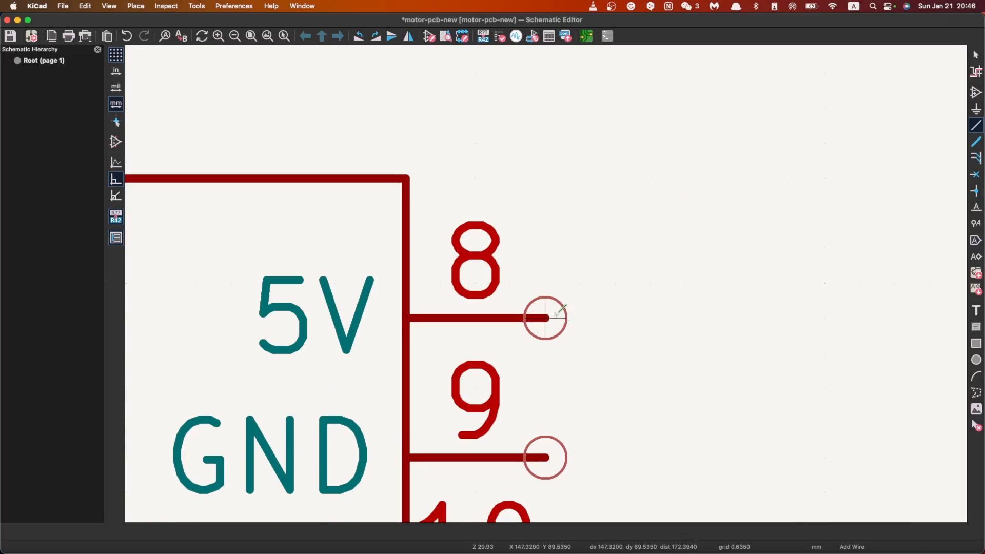
scroll(544, 297, down, 4)
scroll(545, 282, down, 3)
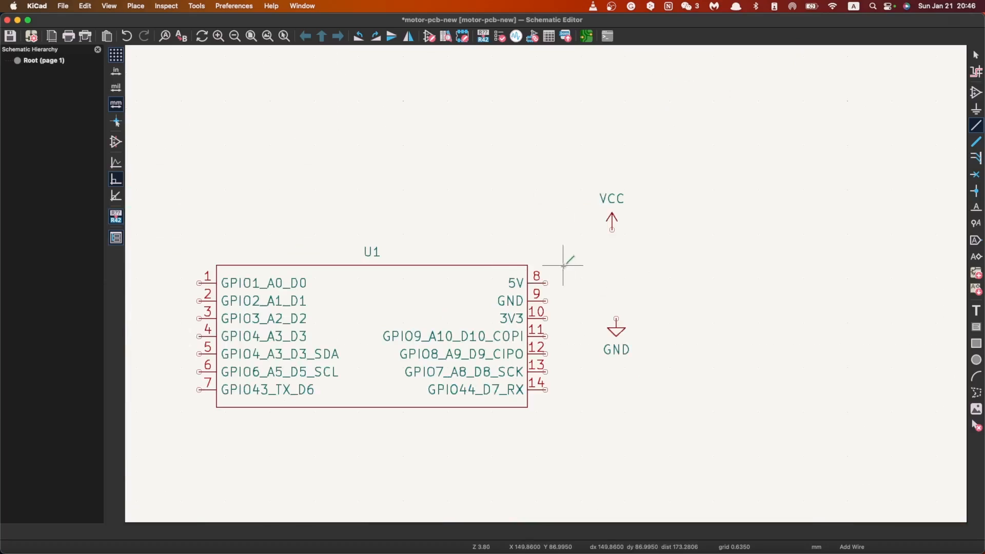
scroll(547, 282, up, 6)
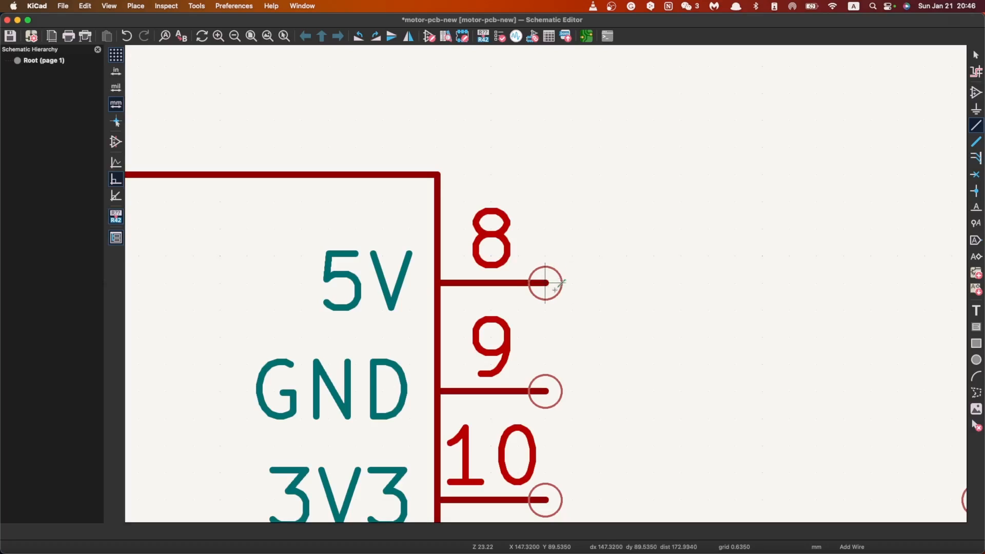
click(545, 283)
scroll(557, 280, down, 5)
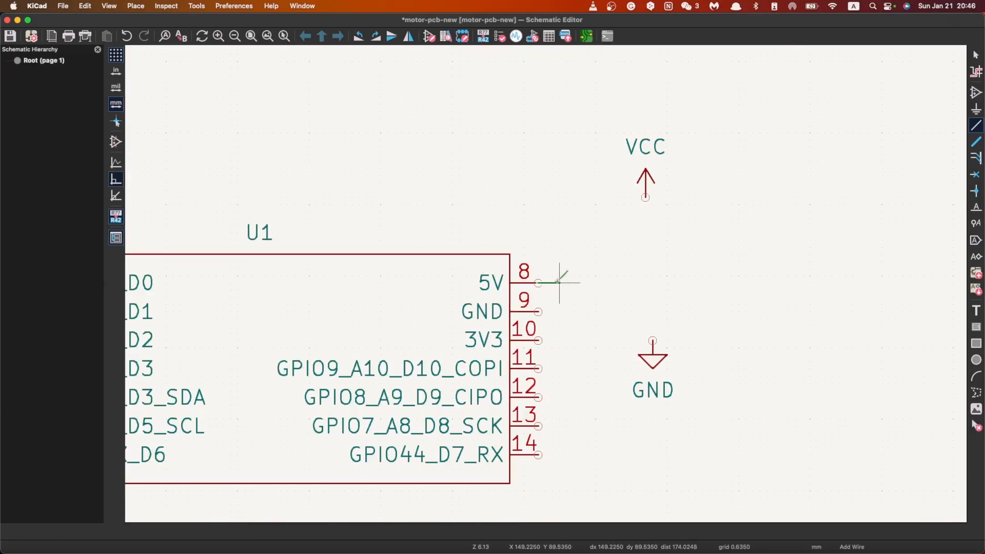
click(645, 197)
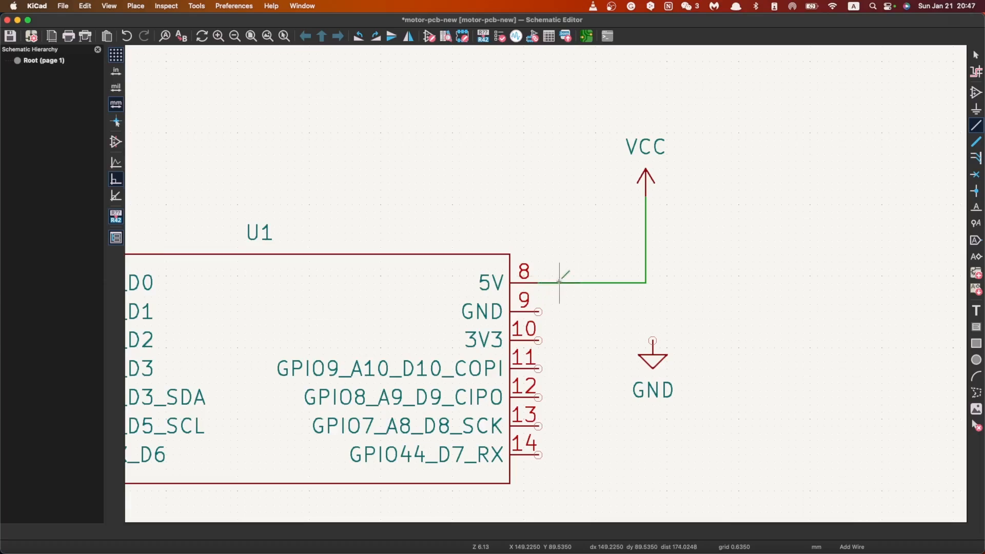
click(538, 311)
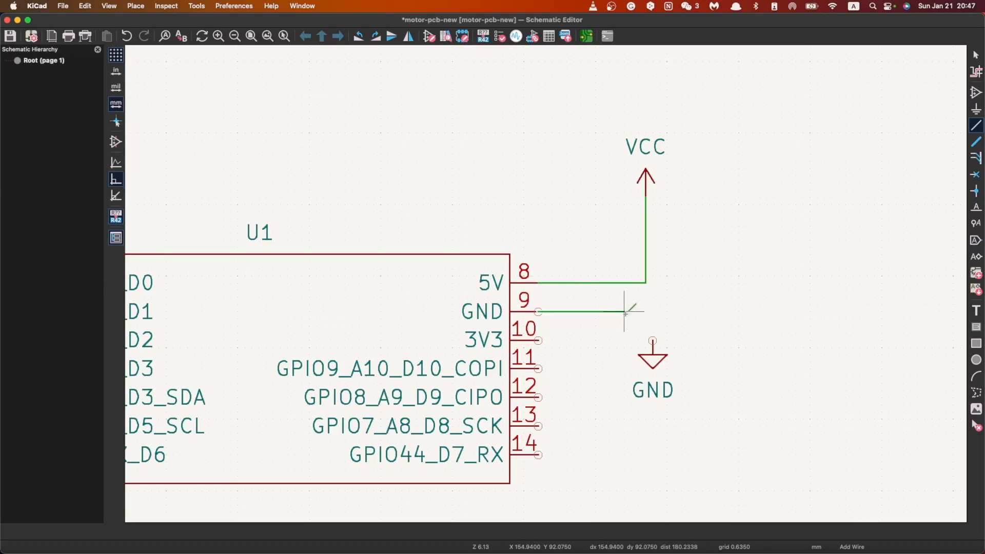
click(652, 340)
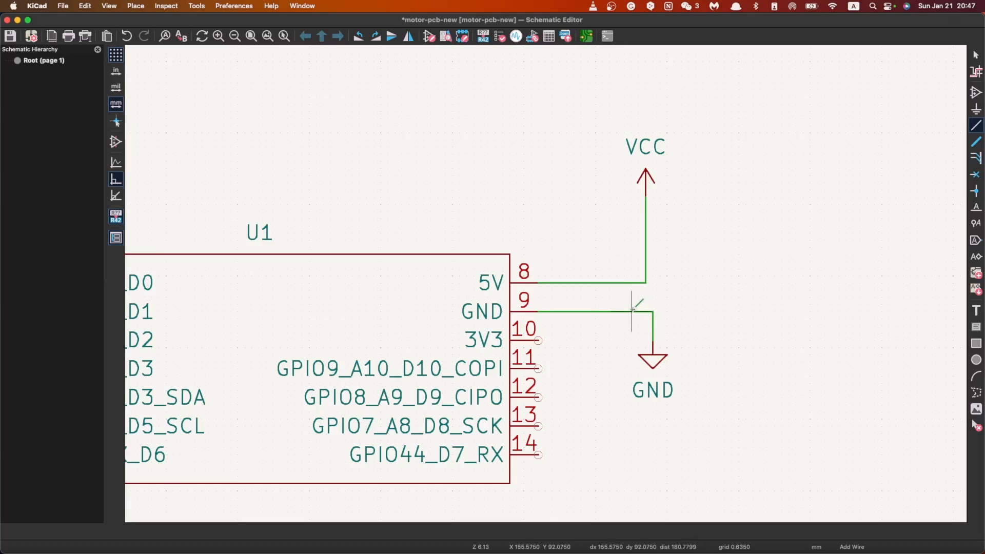
scroll(513, 293, down, 3)
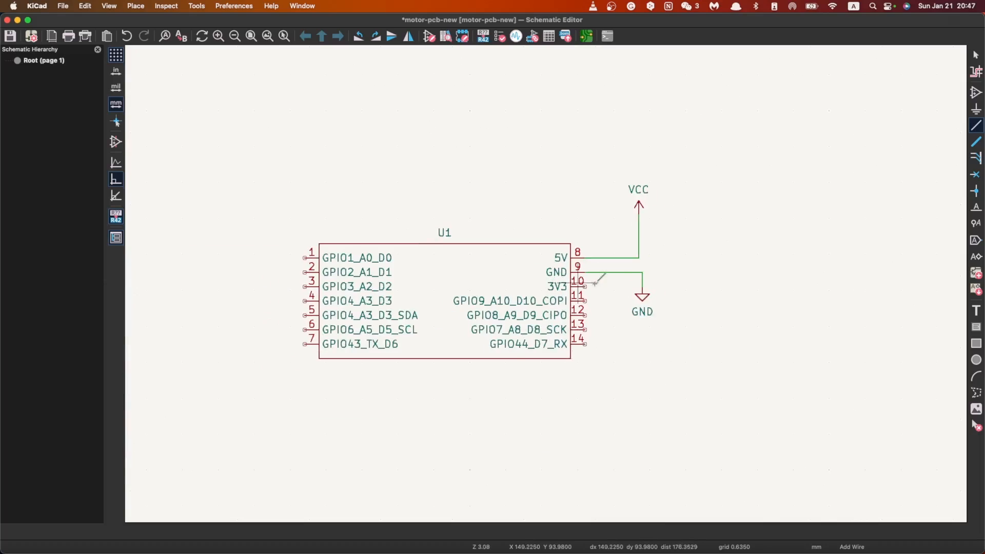
scroll(524, 259, up, 3)
scroll(515, 283, down, 3)
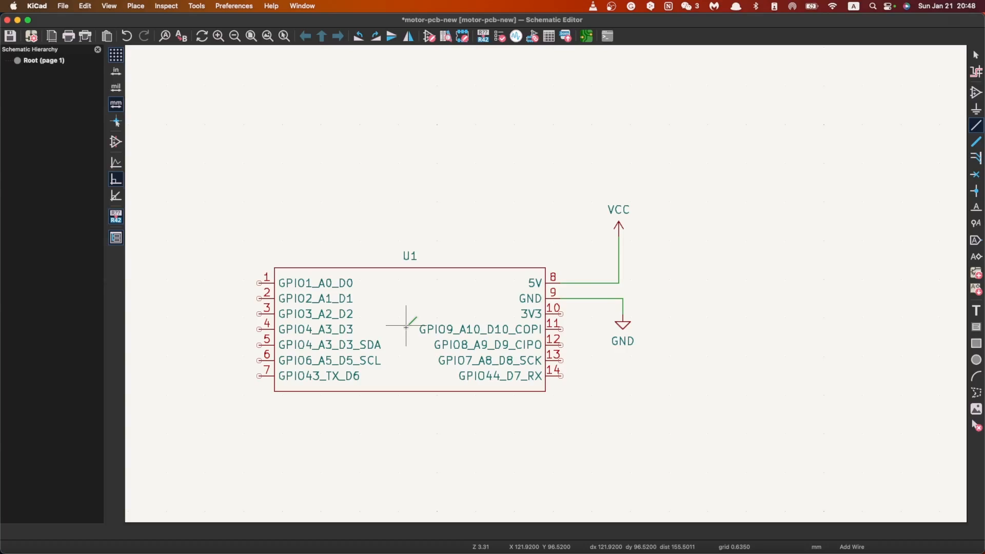
scroll(683, 223, down, 3)
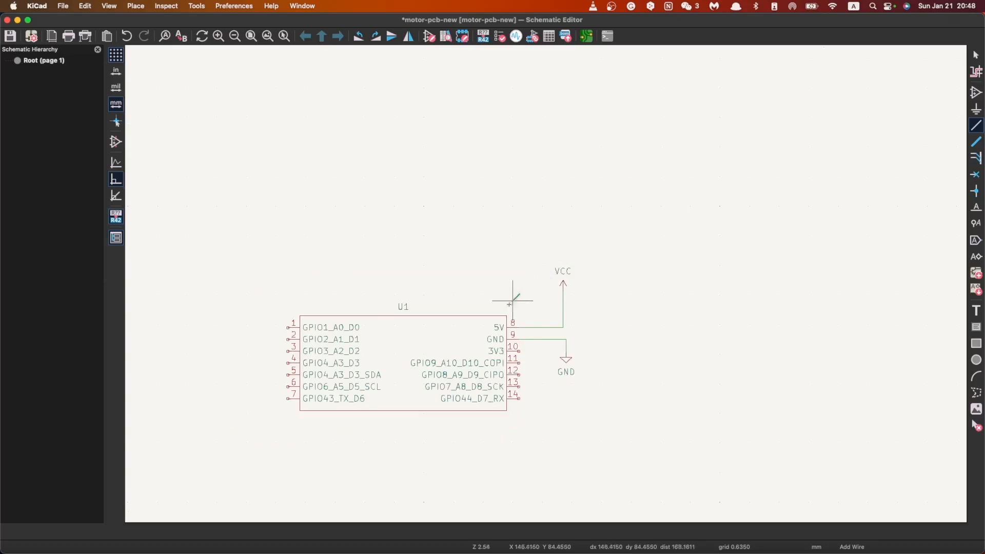
scroll(511, 300, up, 3)
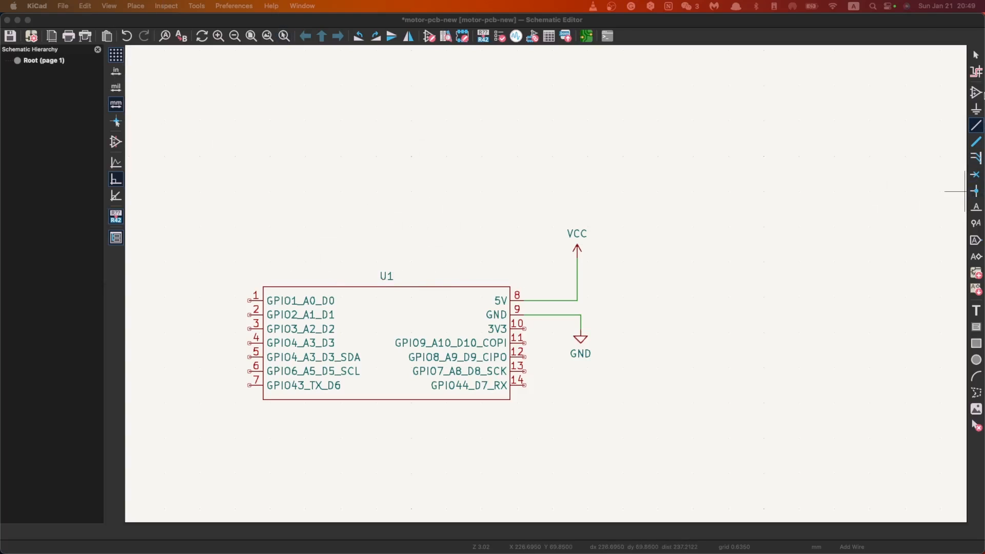
Step: Search the symbol libraries for switch and select SW_SPDT from the Switch library
click(976, 92)
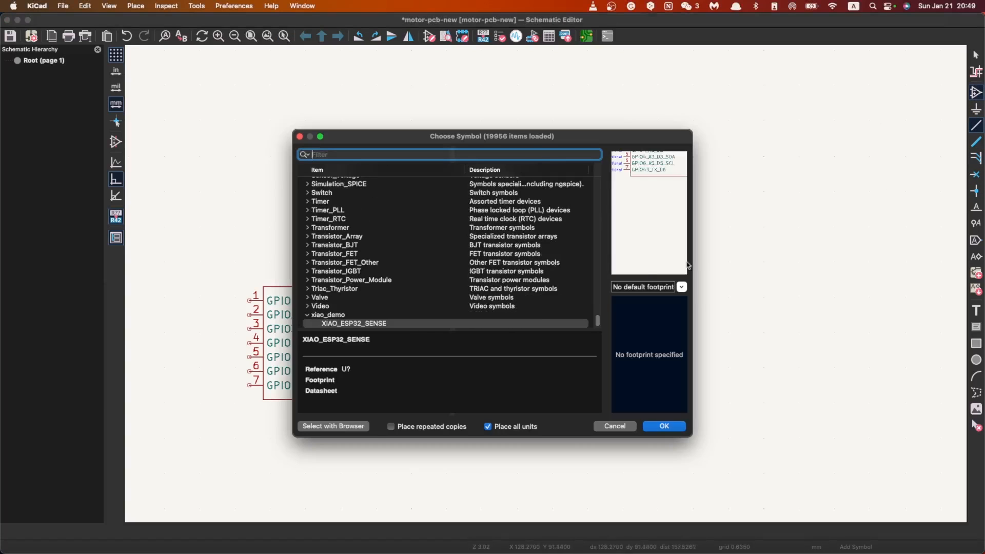
scroll(576, 249, up, 15)
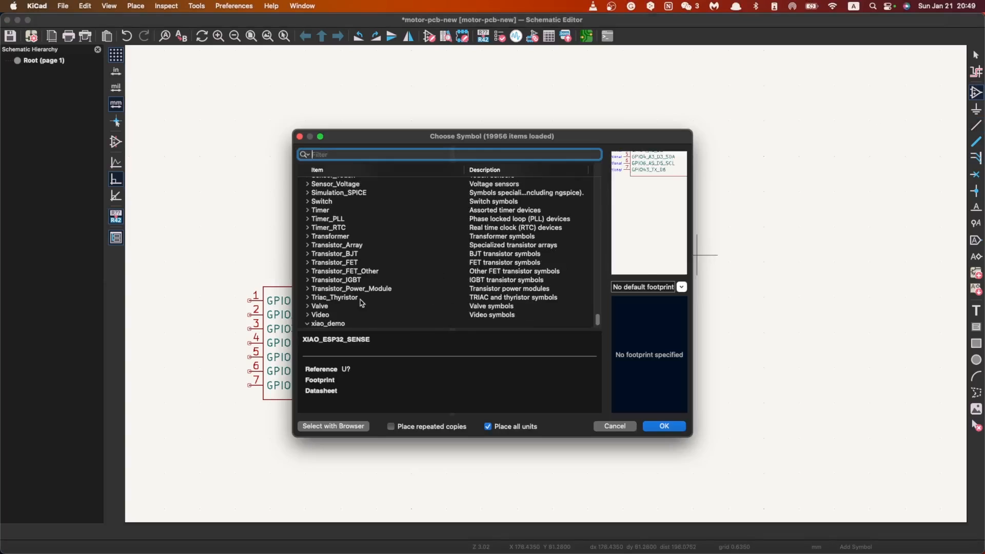
scroll(446, 274, up, 20)
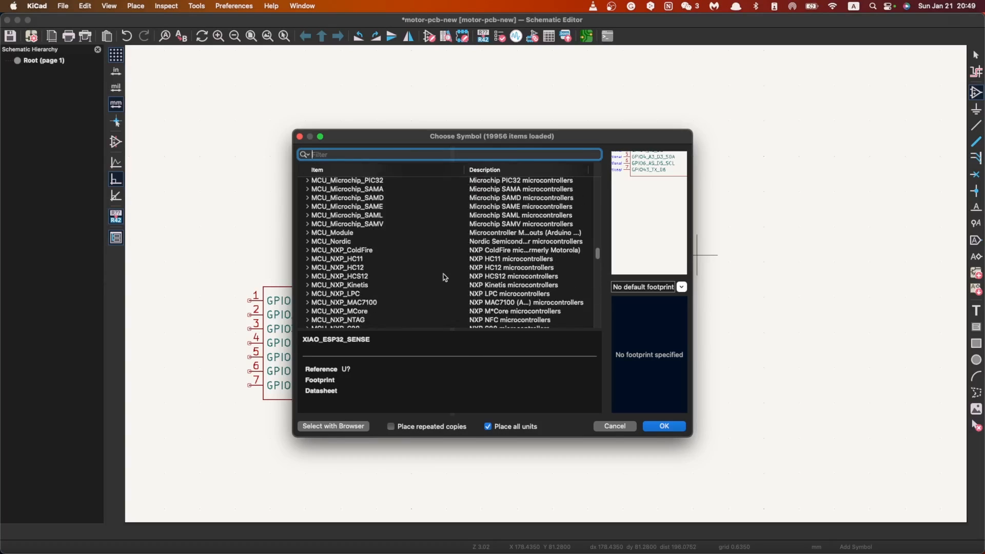
scroll(374, 300, down, 20)
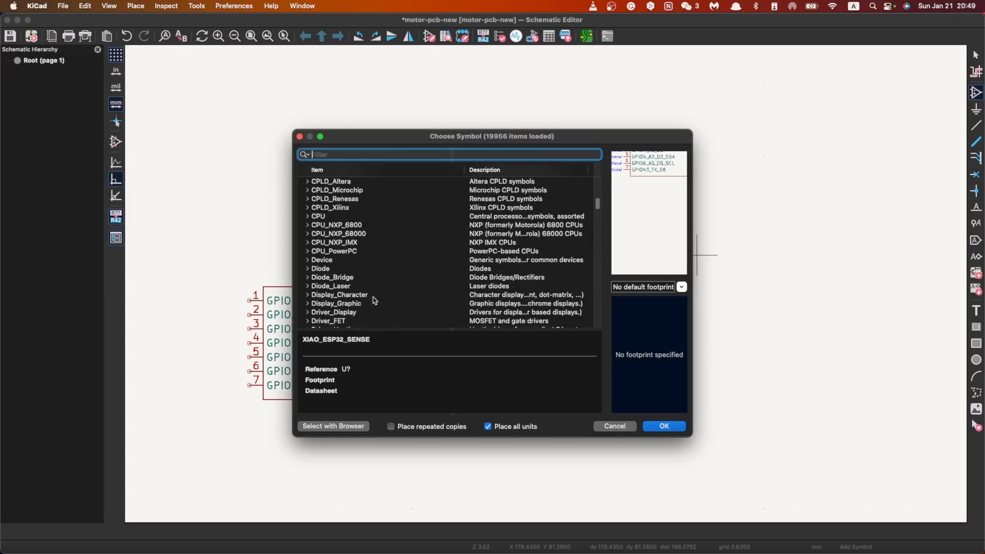
scroll(371, 303, down, 10)
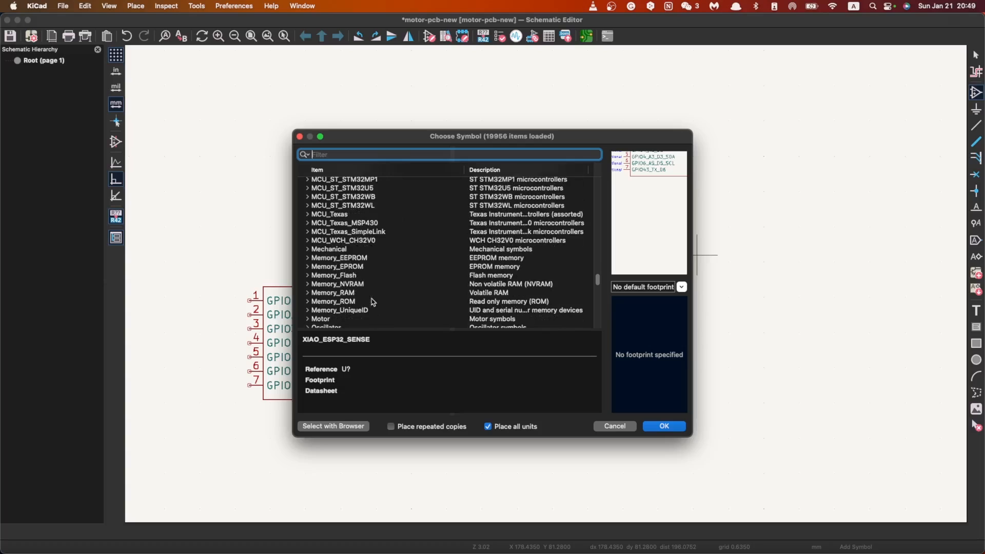
text(siw)
text(tch)
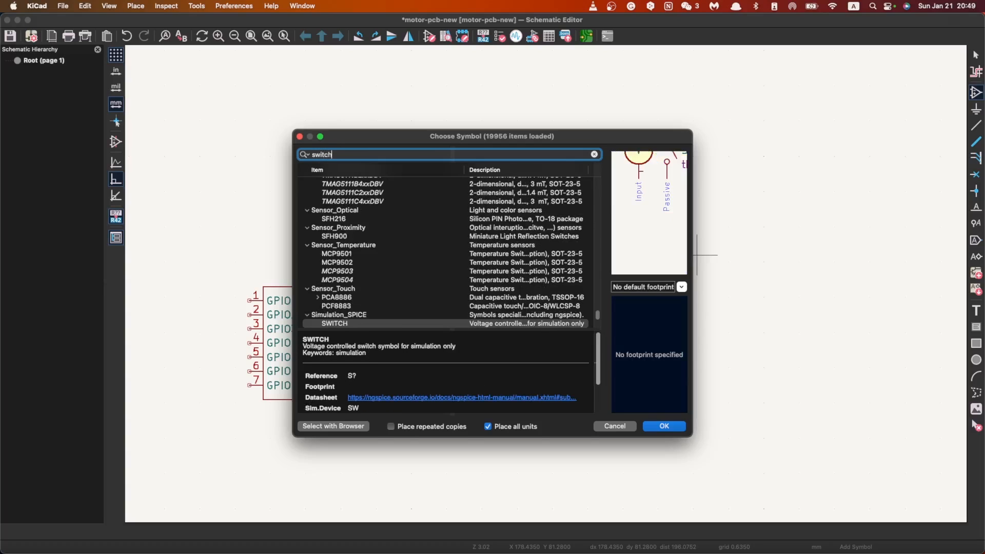
scroll(395, 308, down, 5)
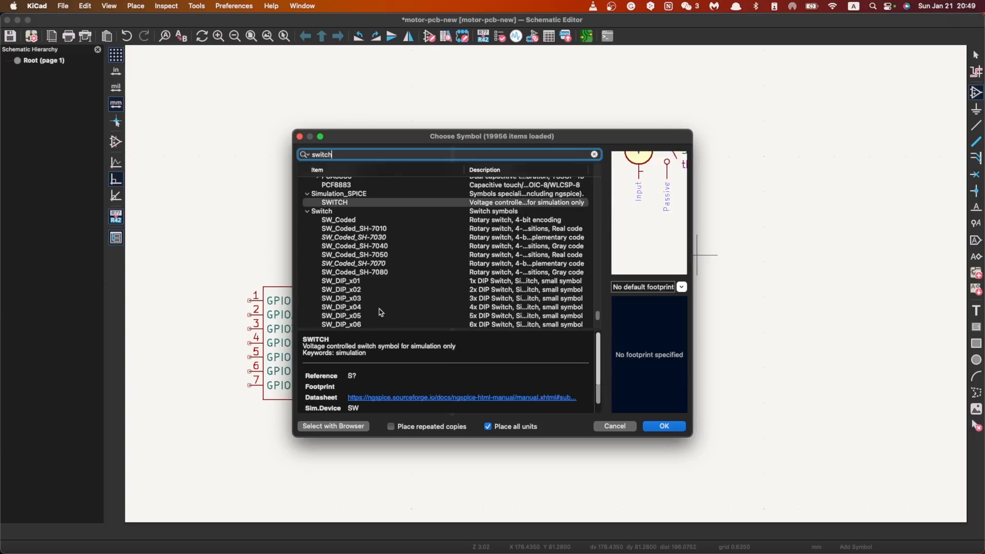
scroll(380, 311, down, 15)
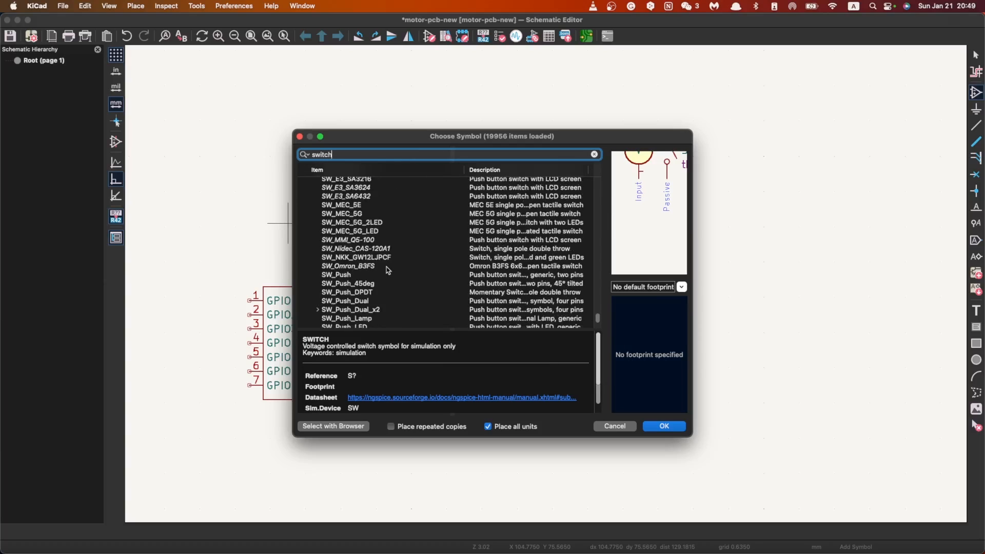
scroll(382, 290, down, 15)
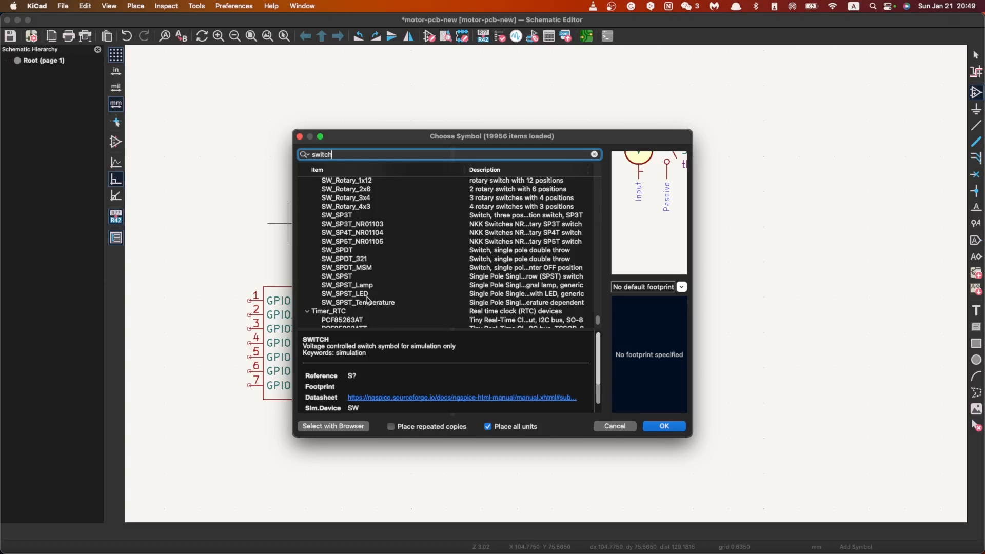
click(349, 250)
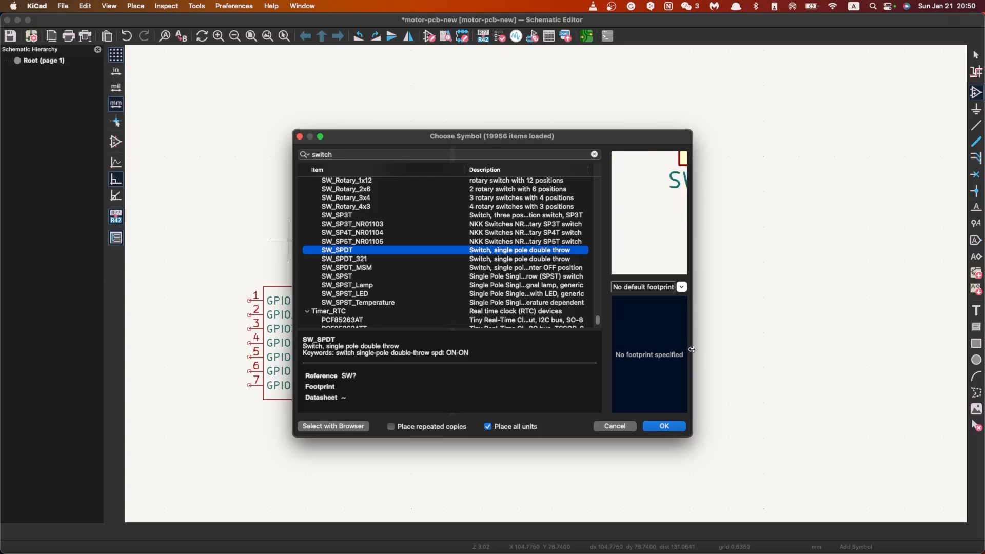
Step: Widen the symbol chooser and its preview area, and zoom the preview until the whole SW_SPDT symbol fits
drag(691, 349, 844, 350)
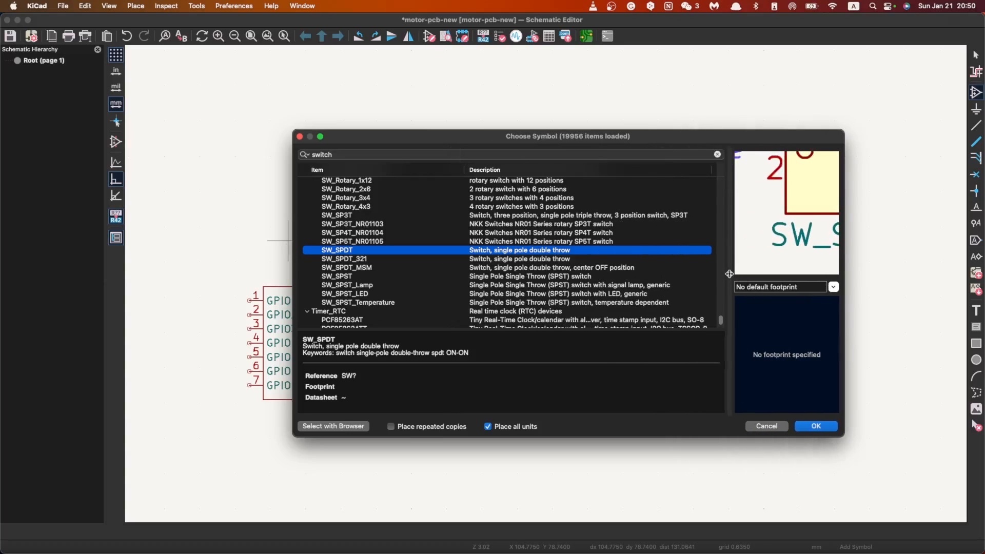
drag(729, 273, 645, 274)
scroll(748, 214, up, 5)
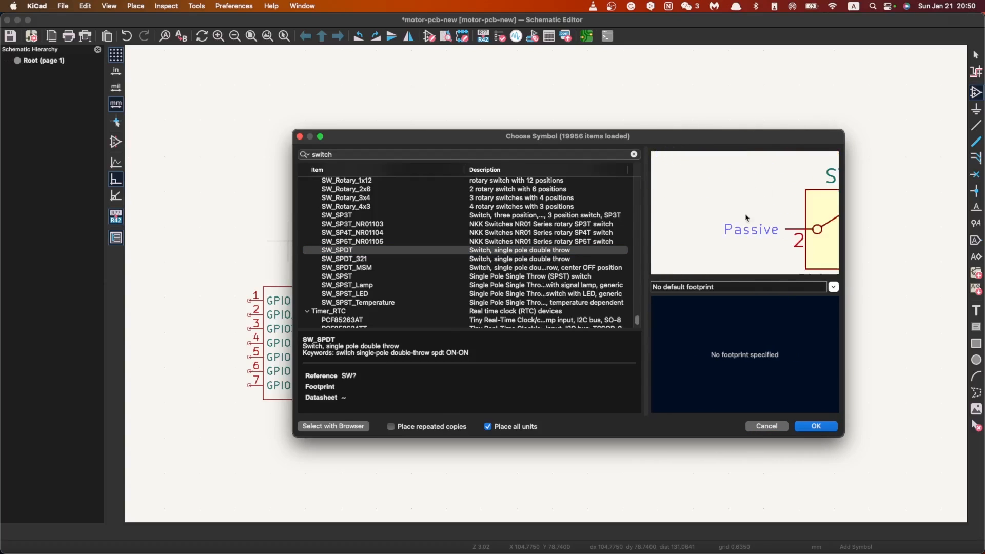
scroll(778, 234, down, 5)
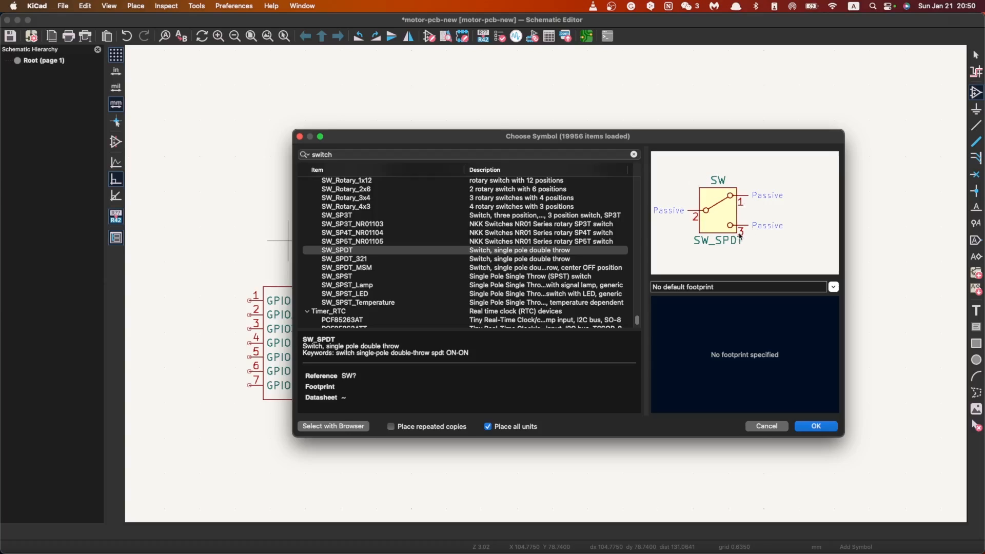
Step: Place the SW_SPDT switch on the sheet to the right of the VCC and GND symbols, with no default footprint
click(816, 426)
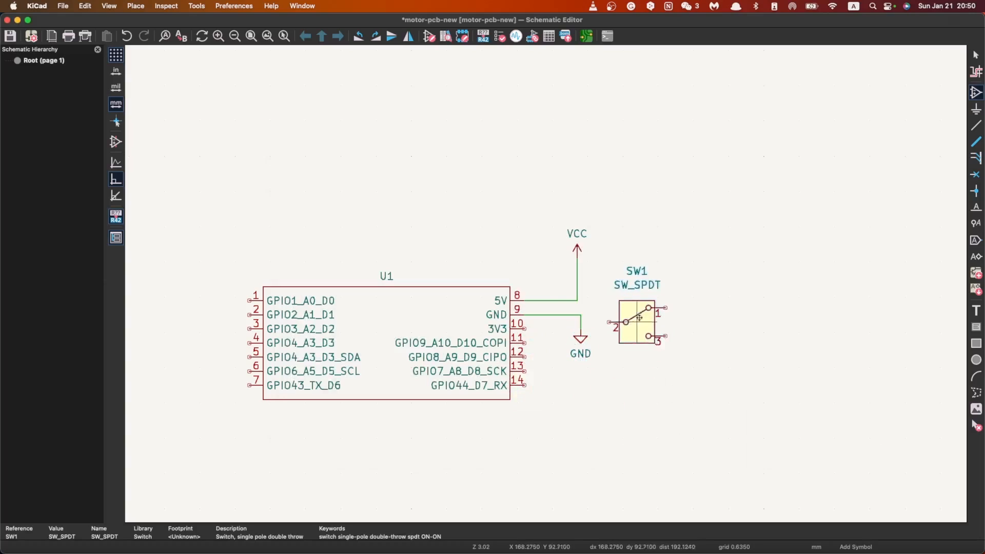
click(633, 290)
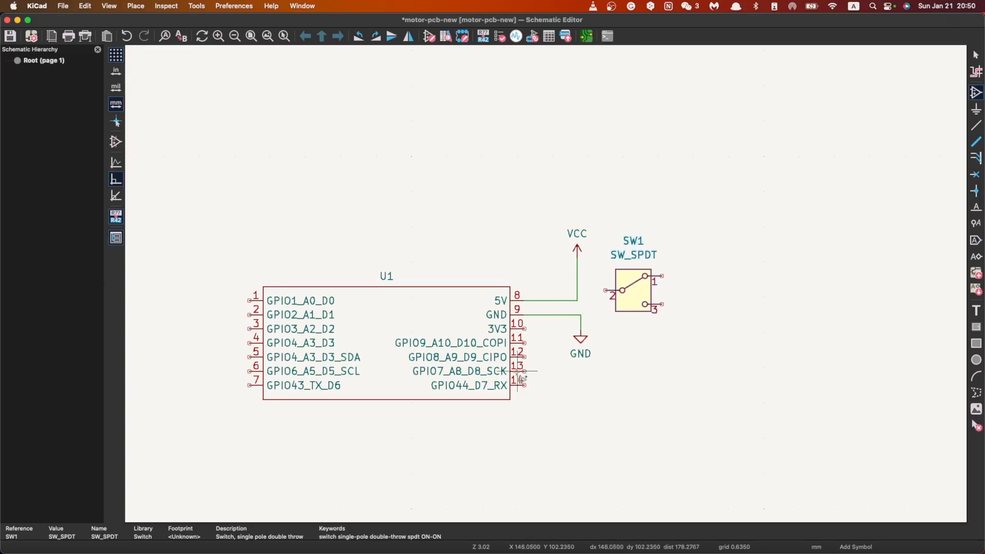
key(Escape)
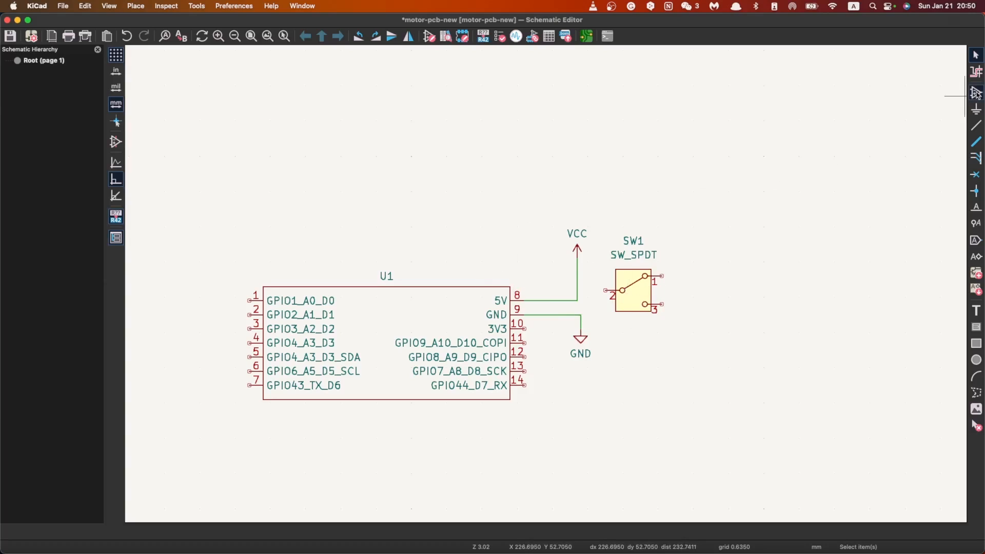
Step: Place an LED symbol from the Device library below switch SW1, rotated vertically with its cathode pointing down
key(a)
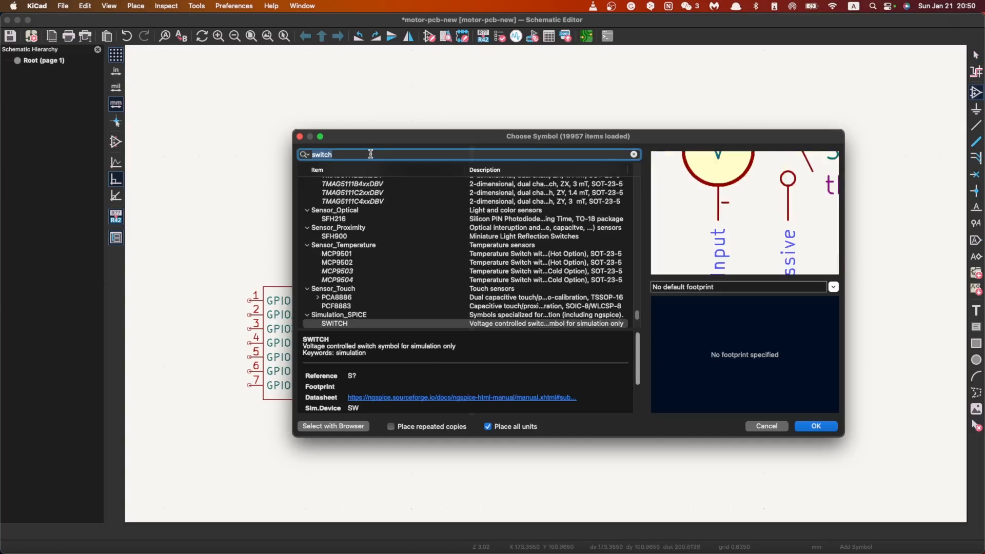
text(LED)
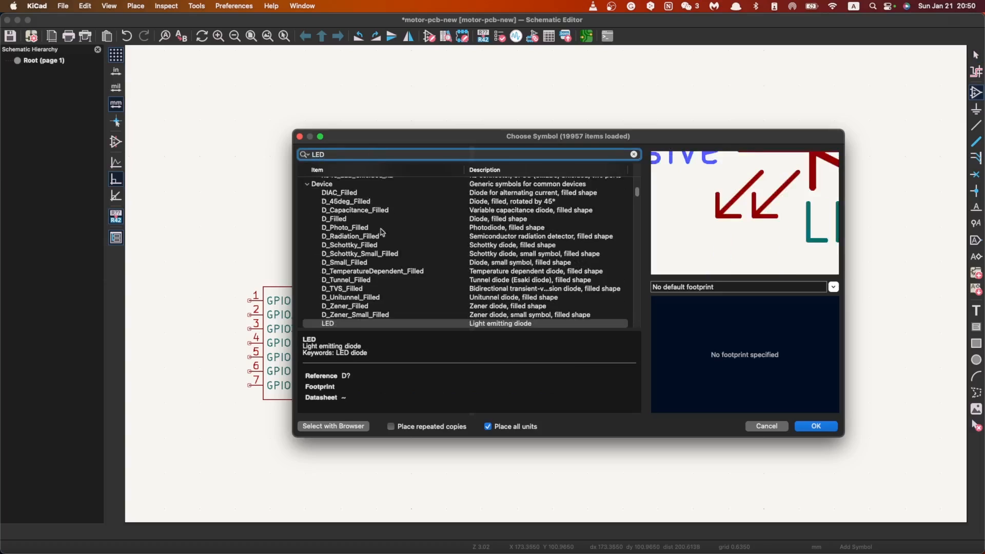
click(369, 323)
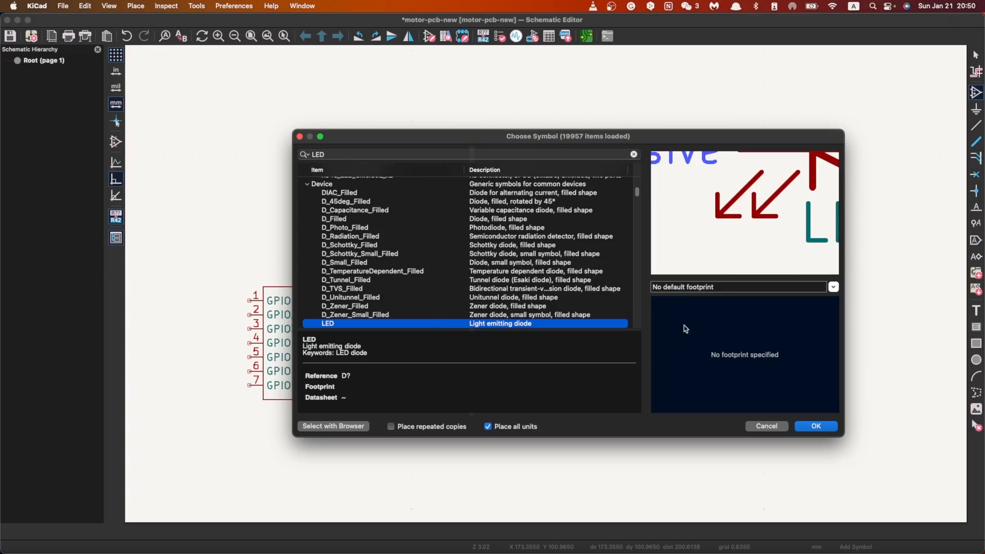
click(814, 426)
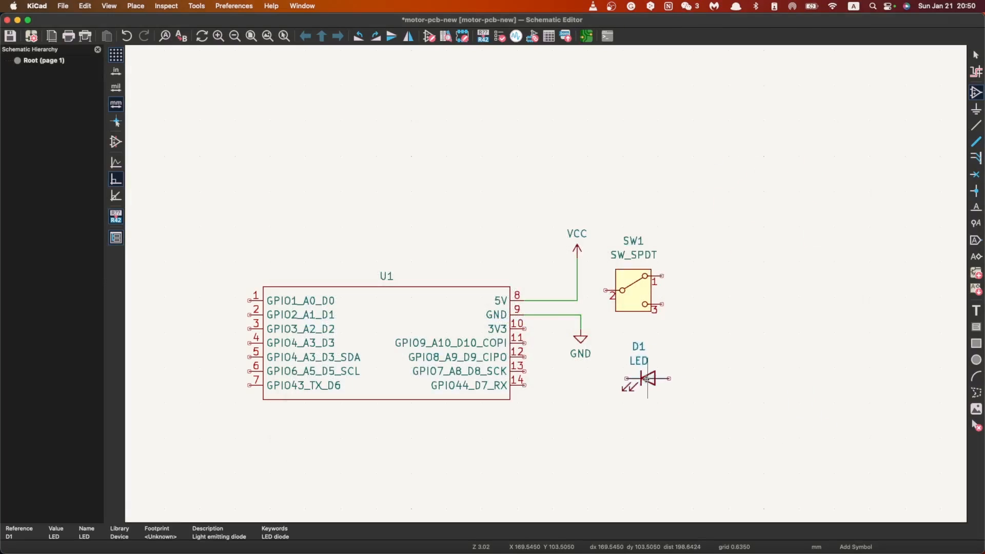
key(r)
key(r)
key(r)
click(641, 371)
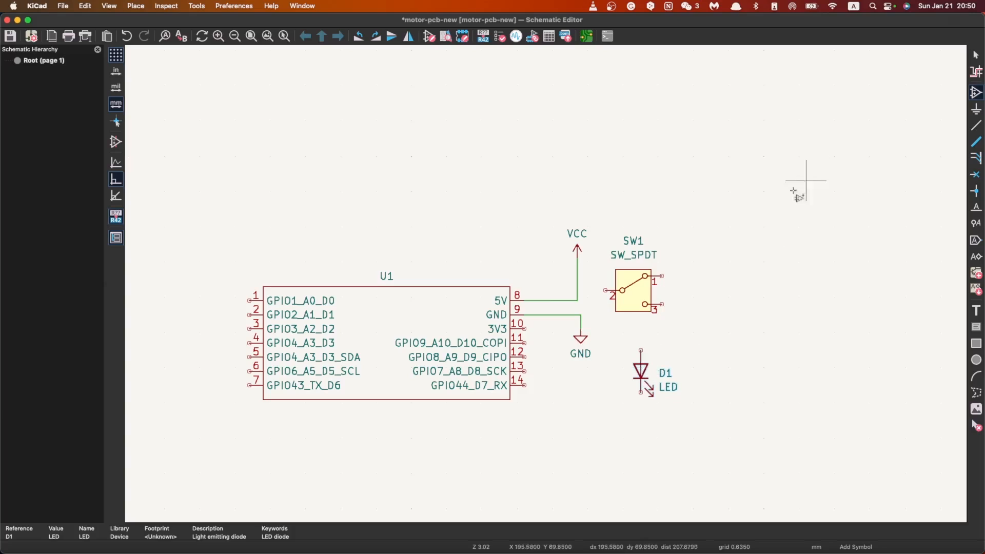
click(976, 110)
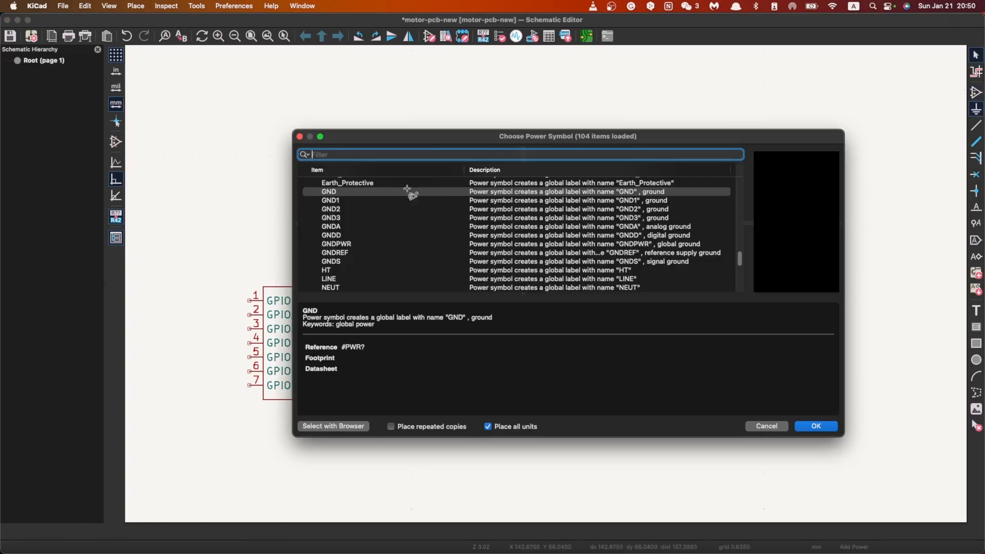
click(780, 426)
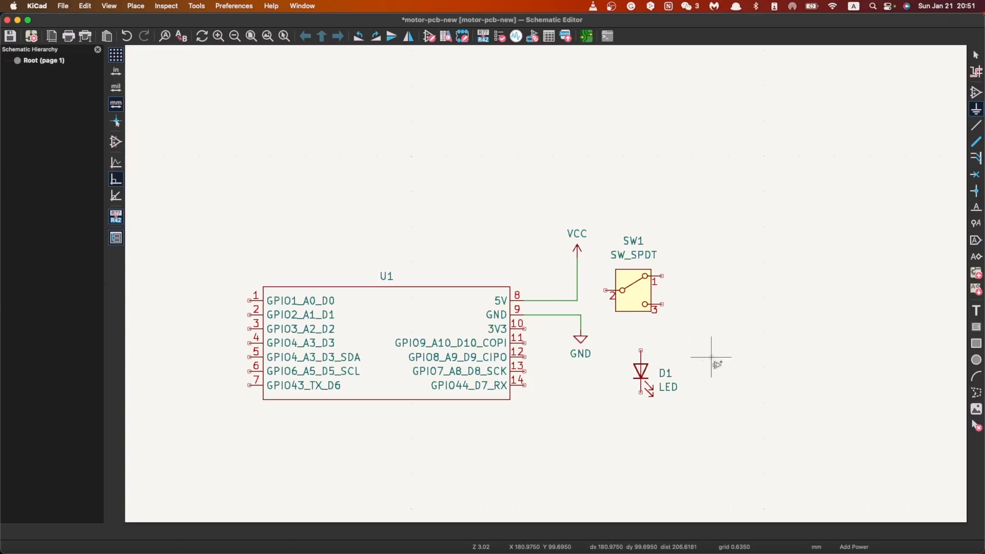
click(697, 313)
text(R)
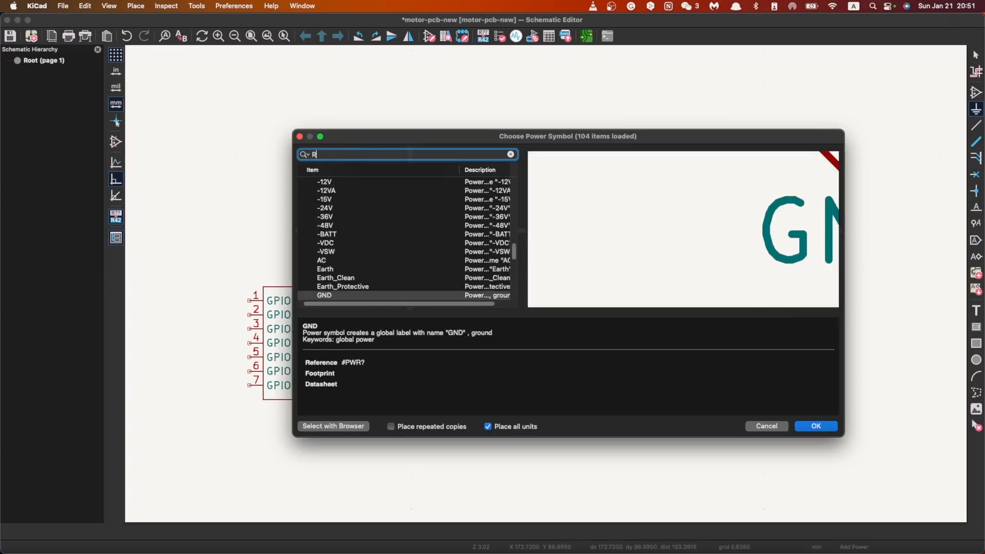
scroll(363, 282, down, 2)
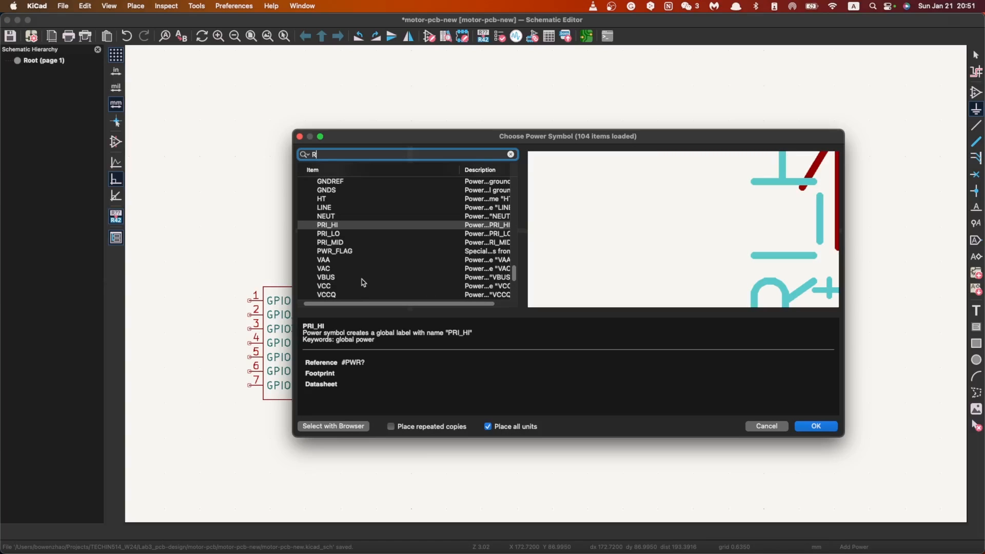
scroll(434, 276, down, 5)
scroll(439, 274, up, 15)
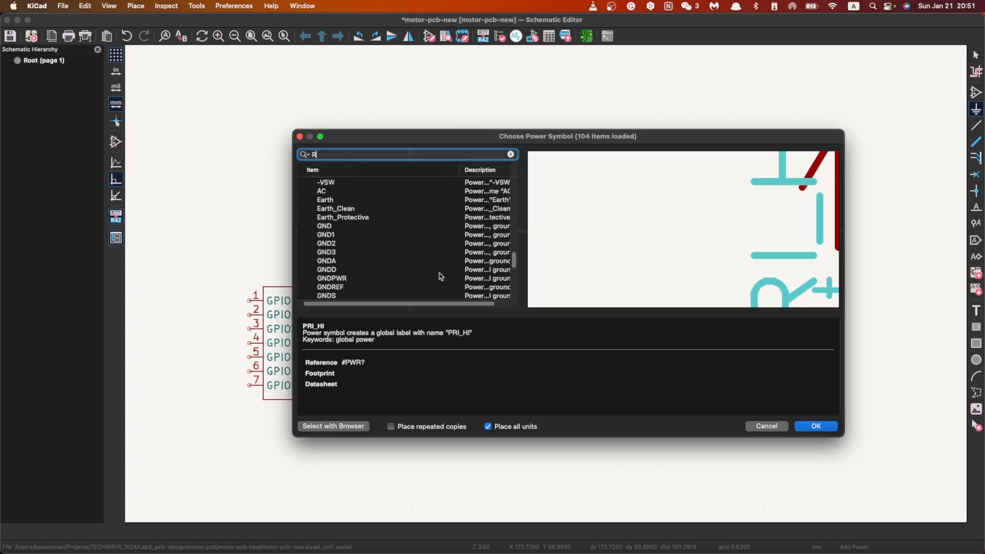
click(766, 426)
Step: Place a vertical resistor symbol R from the Device library to the upper right of LED D1, with no default footprint
click(975, 92)
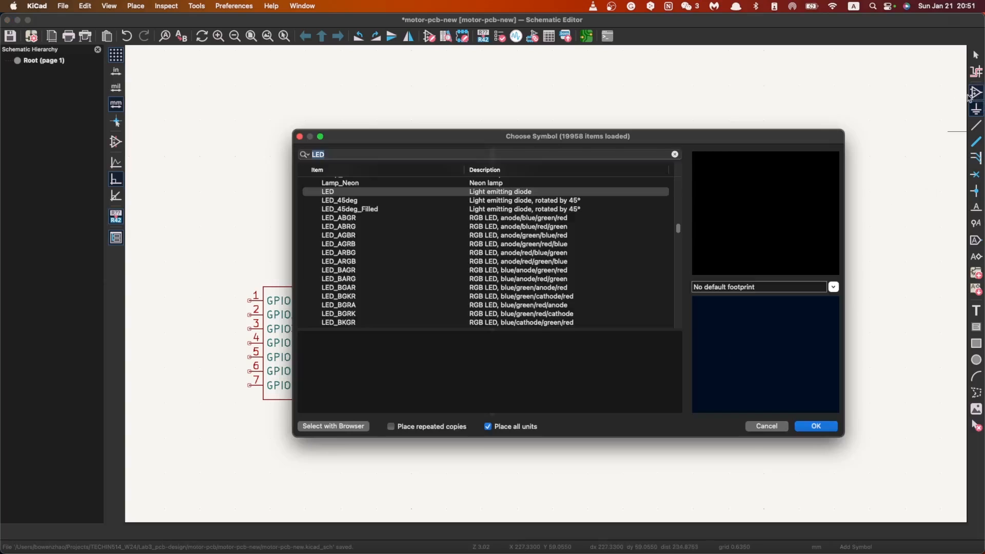
text(r)
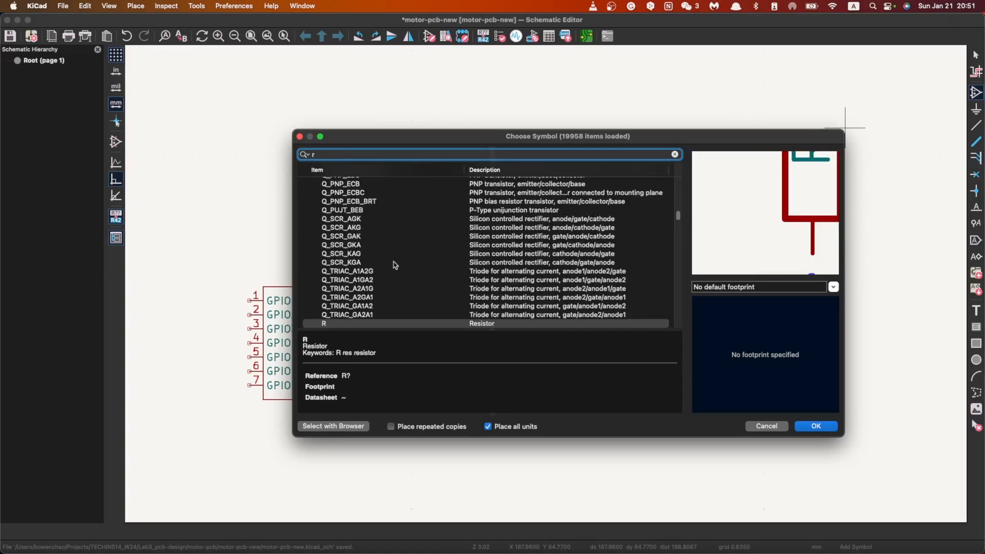
click(337, 323)
click(815, 427)
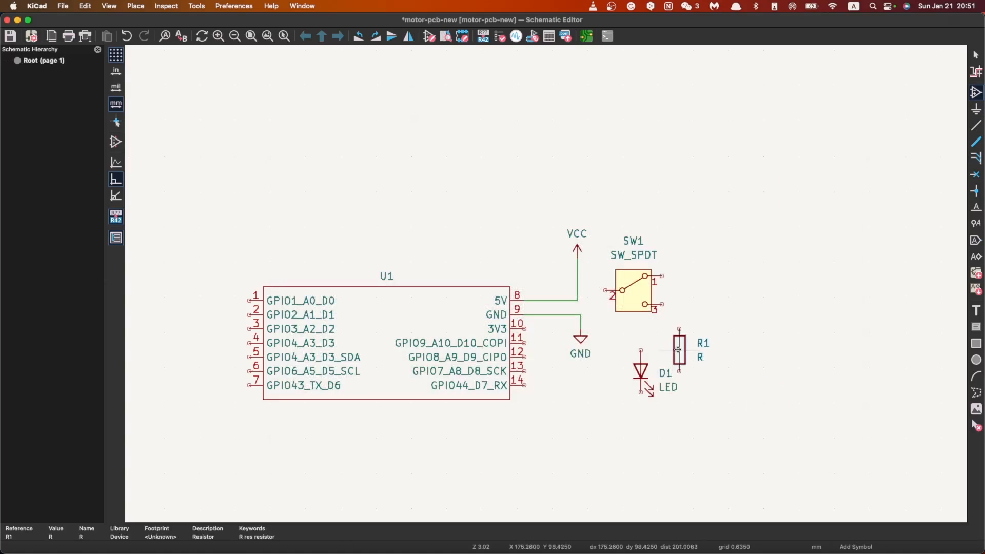
click(588, 293)
scroll(528, 294, up, 4)
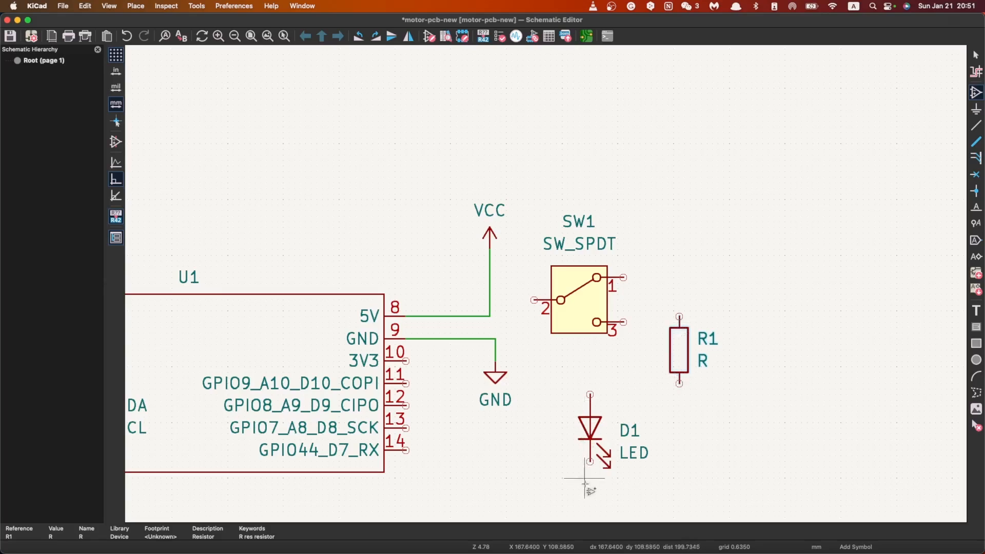
scroll(587, 450, down, 2)
scroll(559, 198, down, 1)
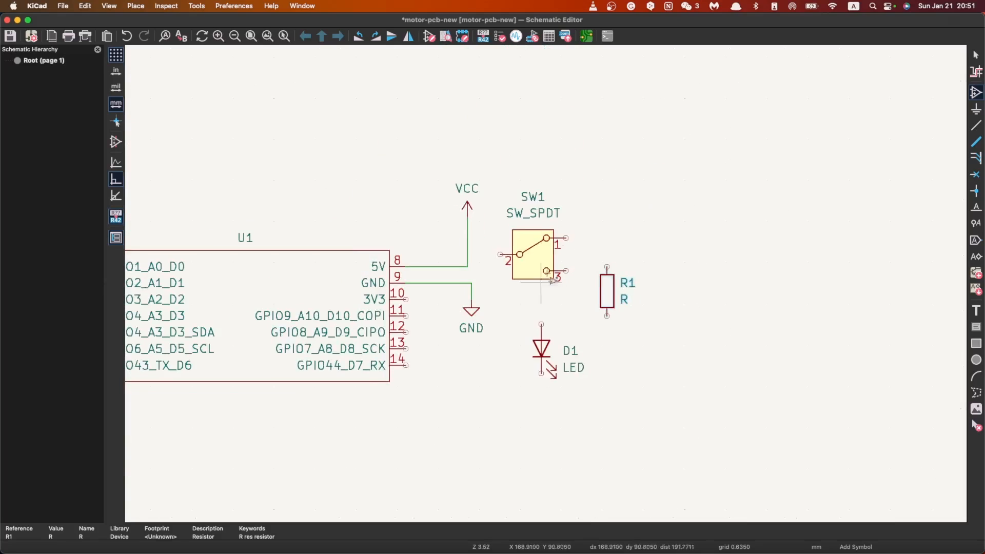
scroll(544, 236, up, 3)
key(Escape)
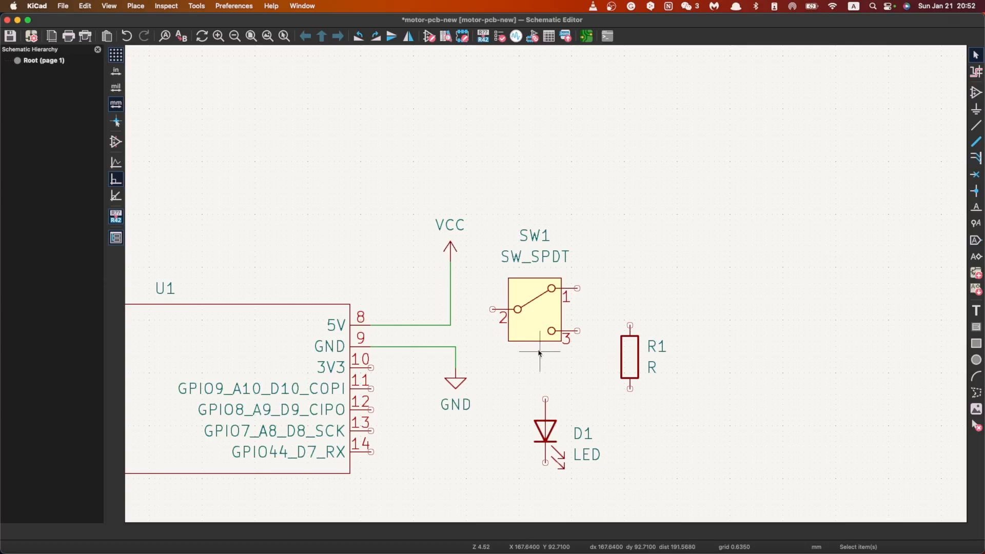
Step: Move switch SW1 up and slightly to the right, leaving more space above LED D1
click(546, 314)
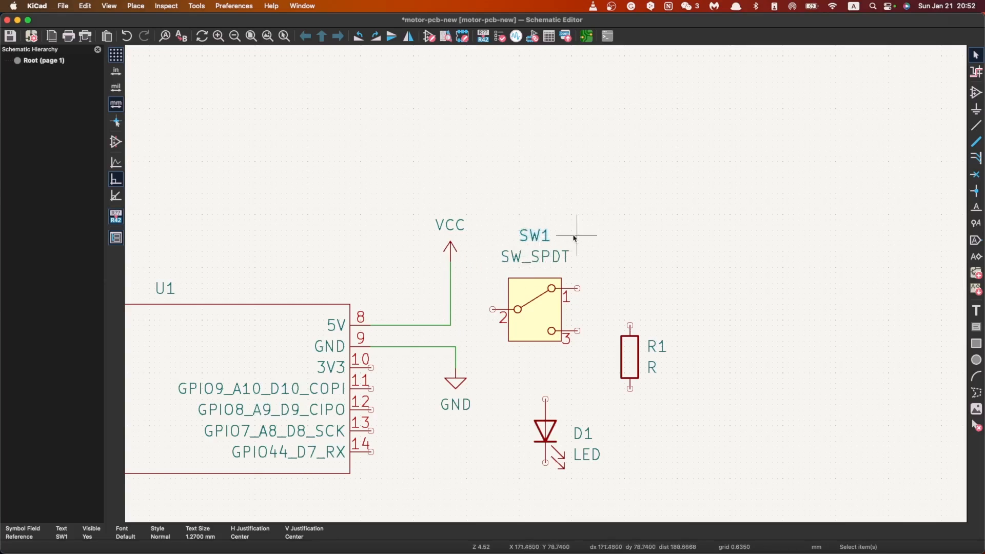
click(541, 328)
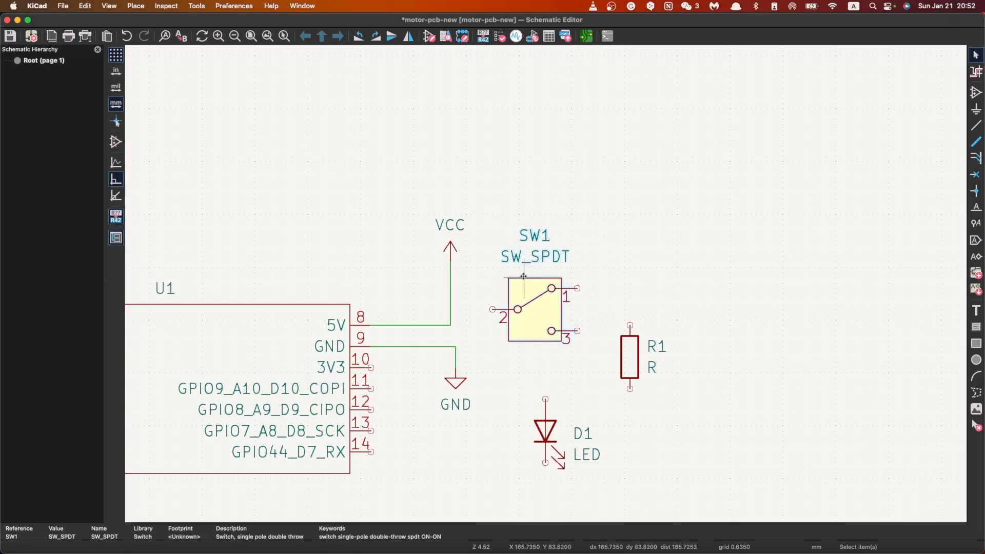
drag(543, 314, 549, 259)
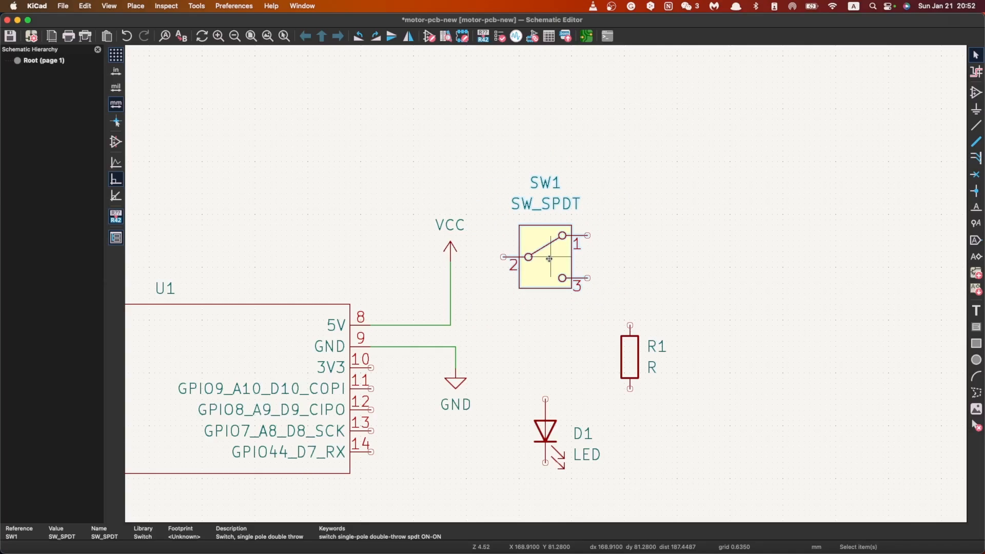
Step: Shift resistor R1 slightly up and left, and place LED D1 directly beneath it in vertical alignment
click(635, 360)
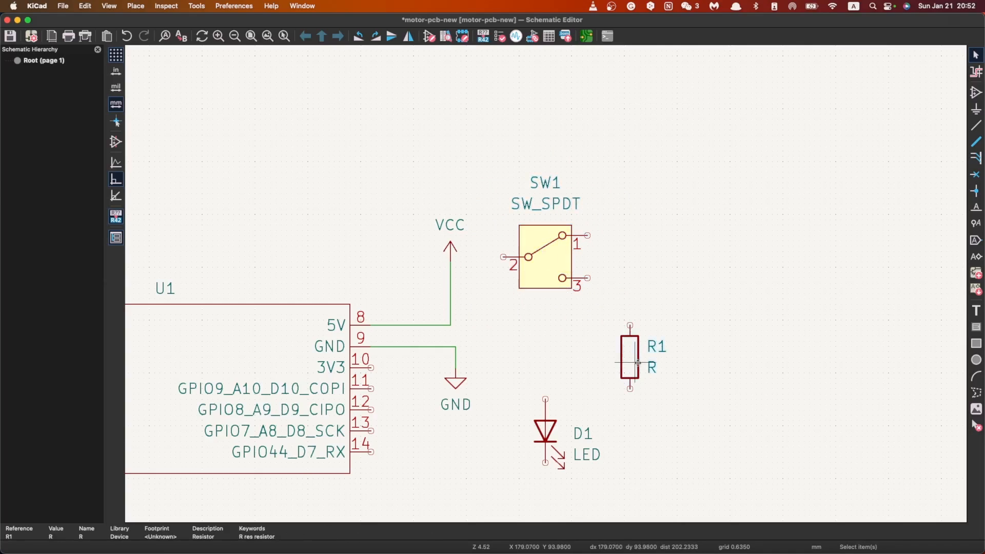
mouse_move(630, 362)
mouse_down()
mouse_move(610, 352)
mouse_move(619, 352)
mouse_up()
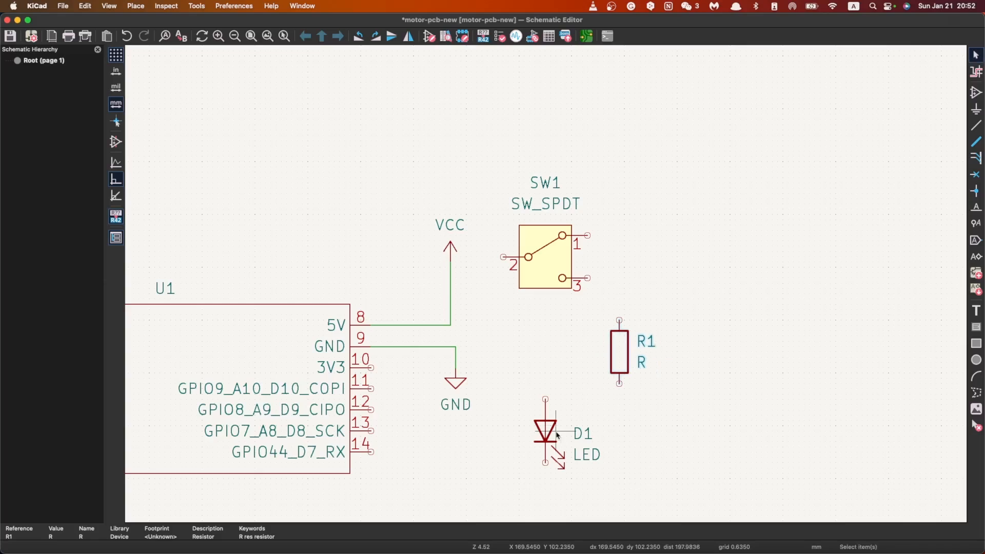
drag(546, 437, 620, 448)
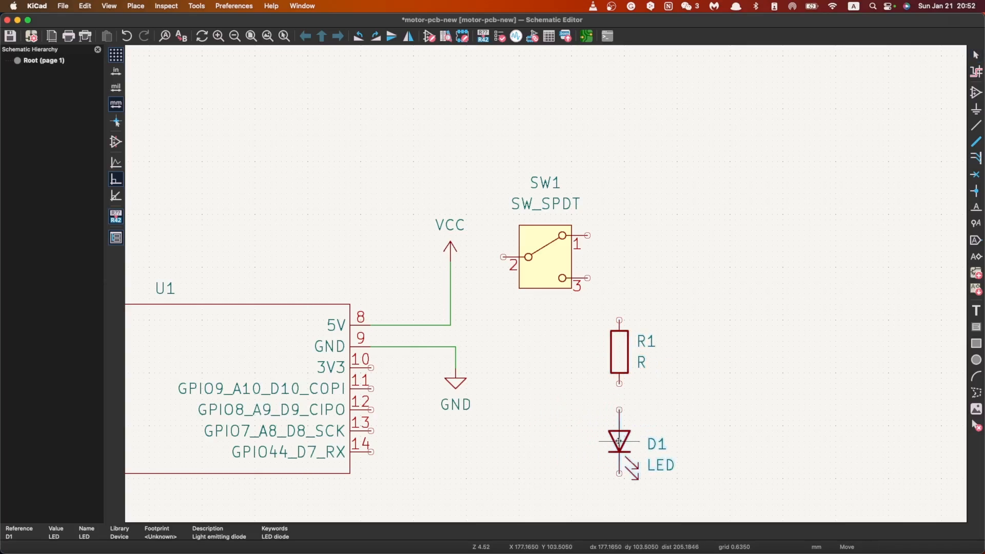
scroll(676, 412, down, 5)
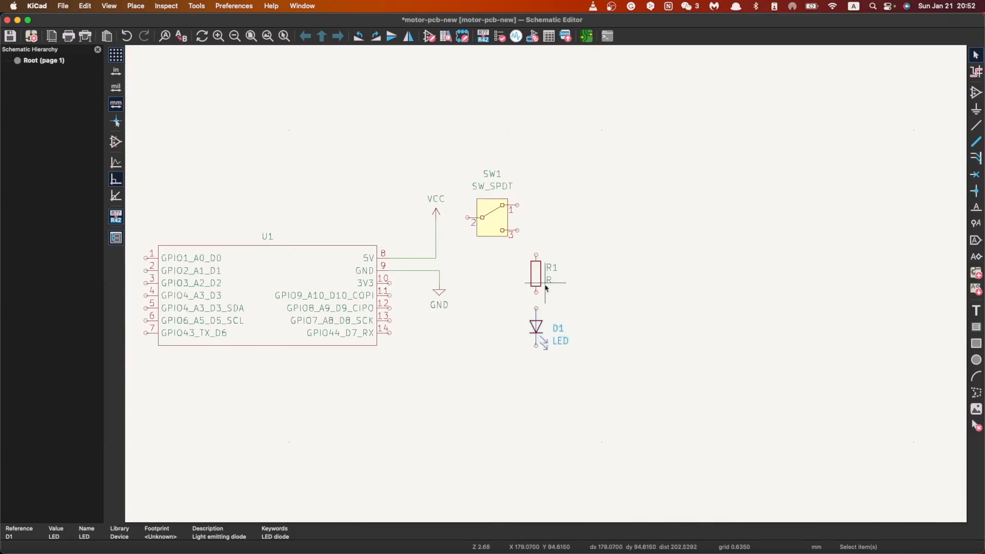
scroll(547, 287, up, 1)
scroll(548, 287, up, 1)
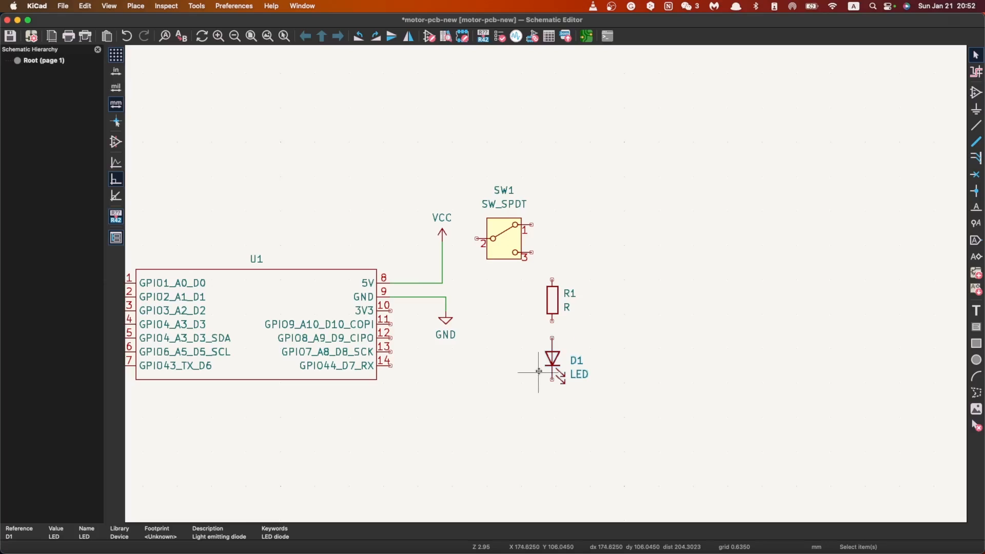
Step: Rotate LED D1 through full turns, ending in its vertical orientation with the cathode pointing down
key(r)
key(r)
key(r)
key(r)
key(r)
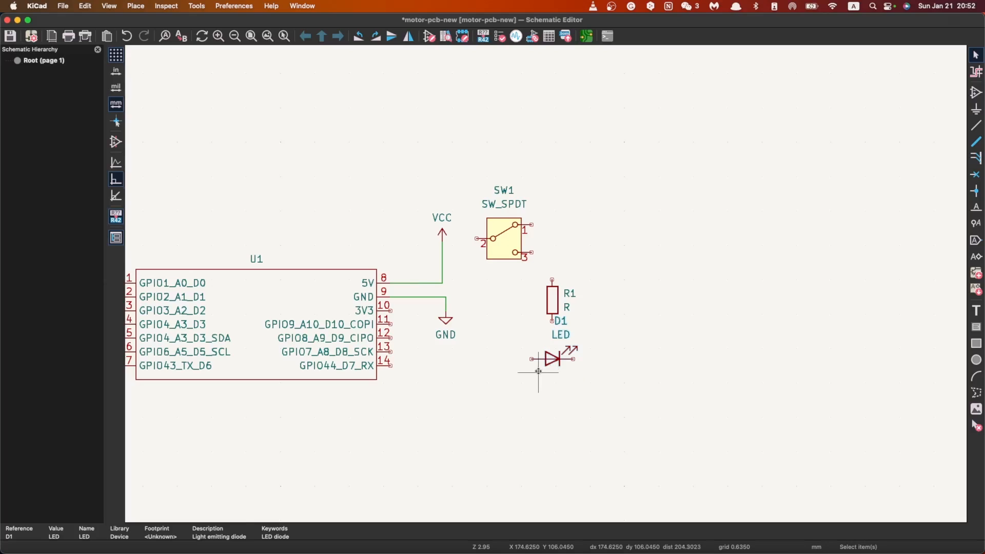
key(r)
key(r)
key(r)
click(612, 332)
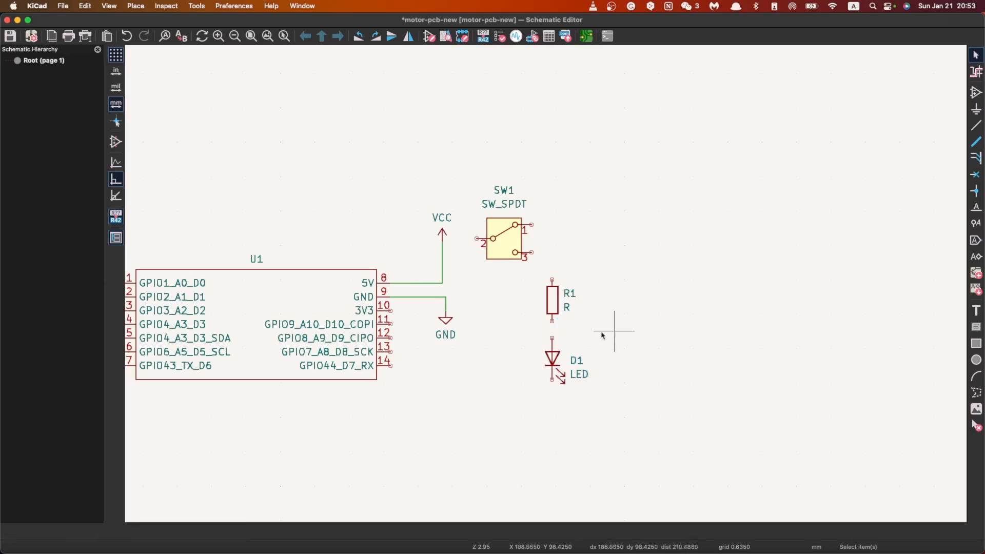
Step: Move the VCC power symbol straight up and extend the 5V wire to reach its pin
click(445, 233)
key(m)
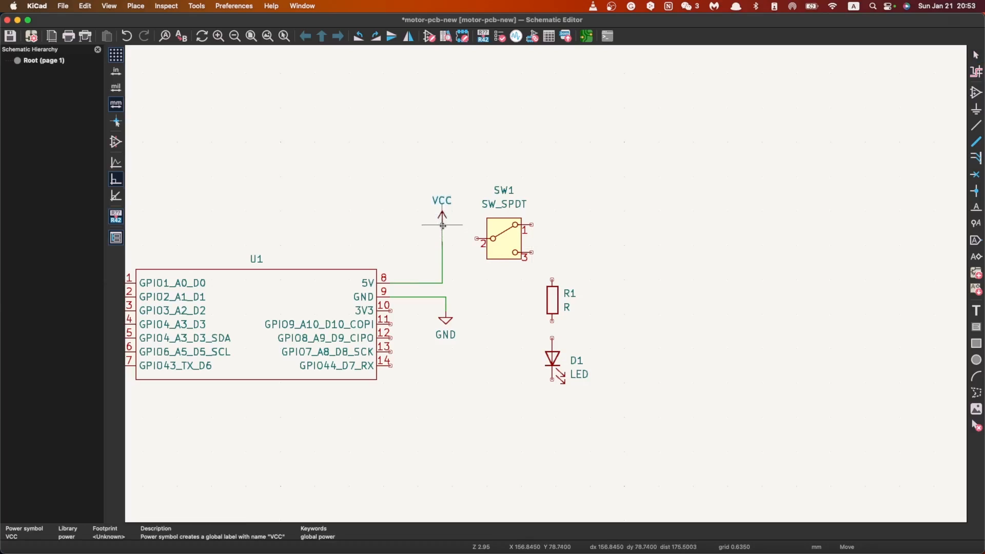
click(442, 220)
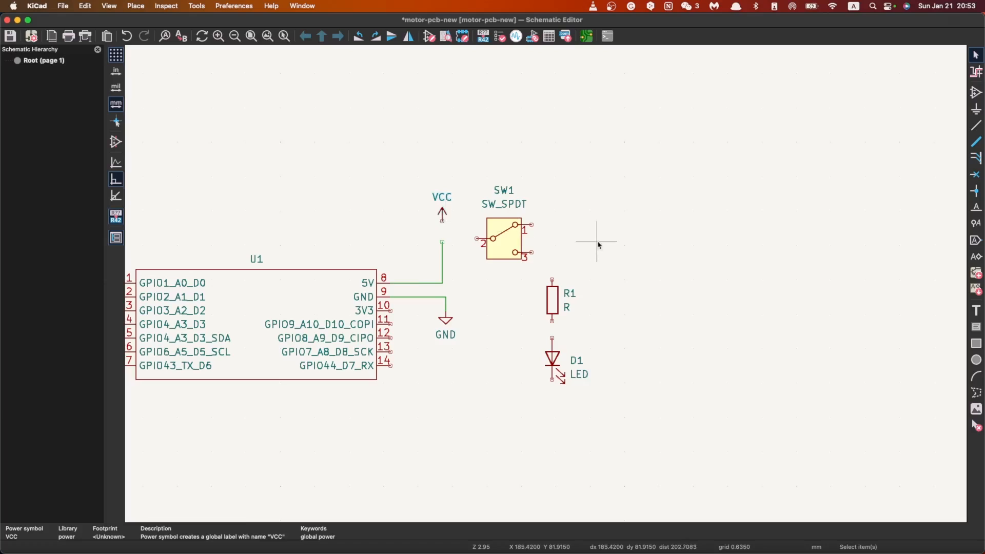
click(666, 210)
click(976, 125)
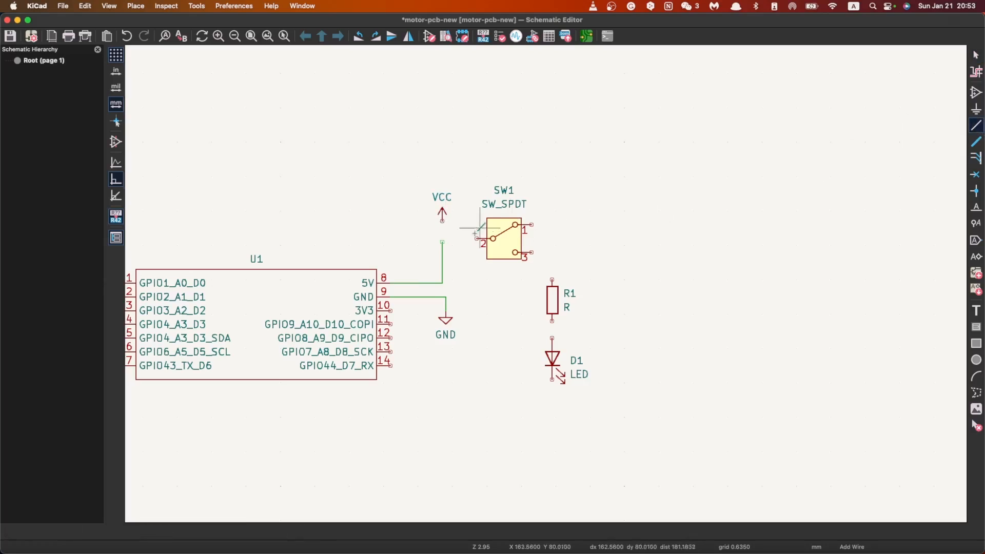
click(442, 242)
click(443, 221)
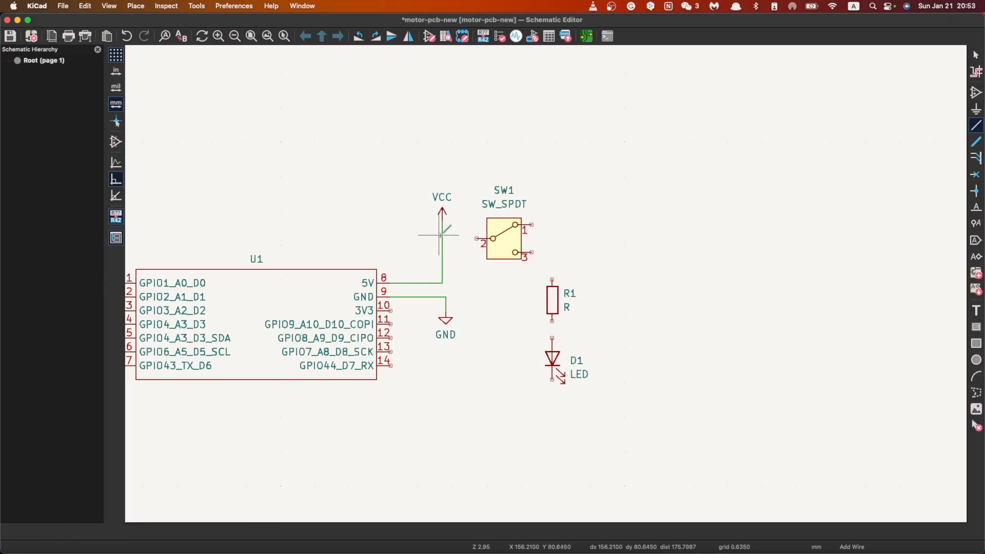
Step: Wire SW1 pin 2 to the VCC line and SW1 pin 3 to the upper pin of R1
click(442, 238)
click(476, 238)
click(531, 252)
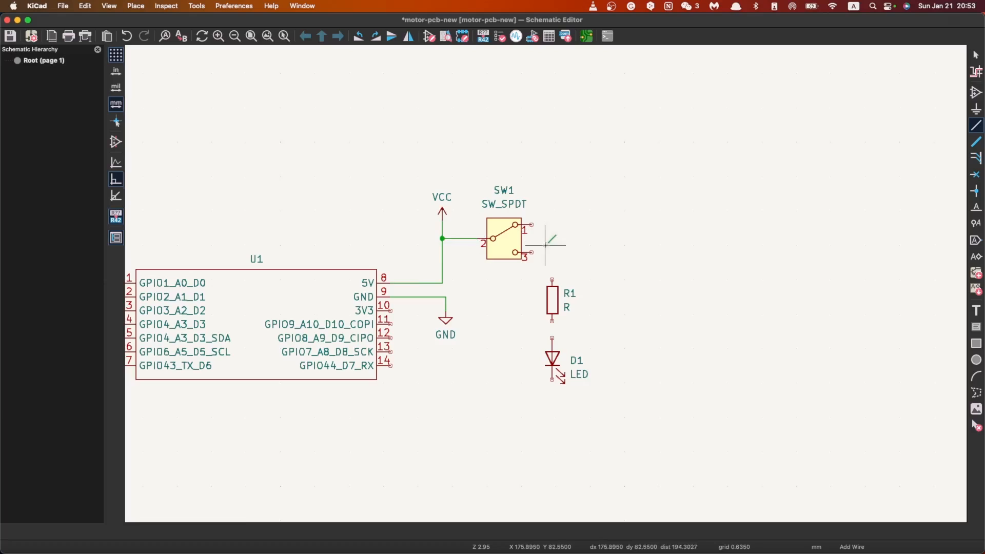
click(552, 279)
Step: Try to wire the lower end of R1 to D1's anode, inspect the junction at R1, and undo the wire
click(552, 322)
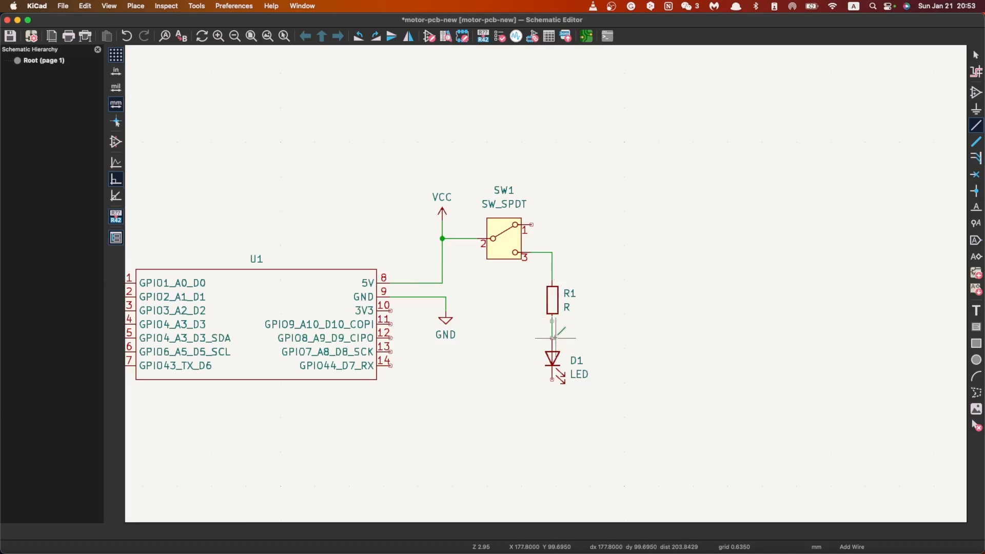
click(552, 338)
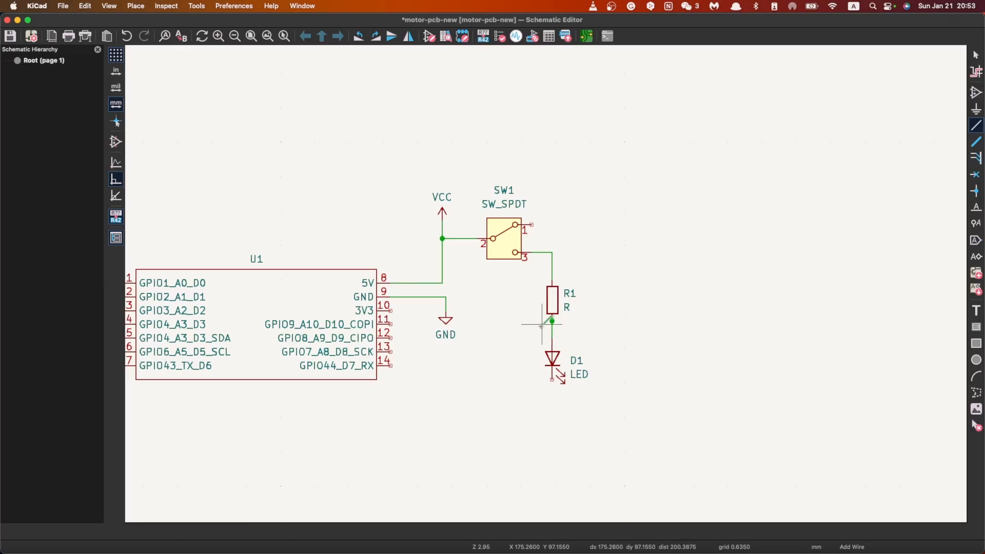
scroll(552, 320, up, 10)
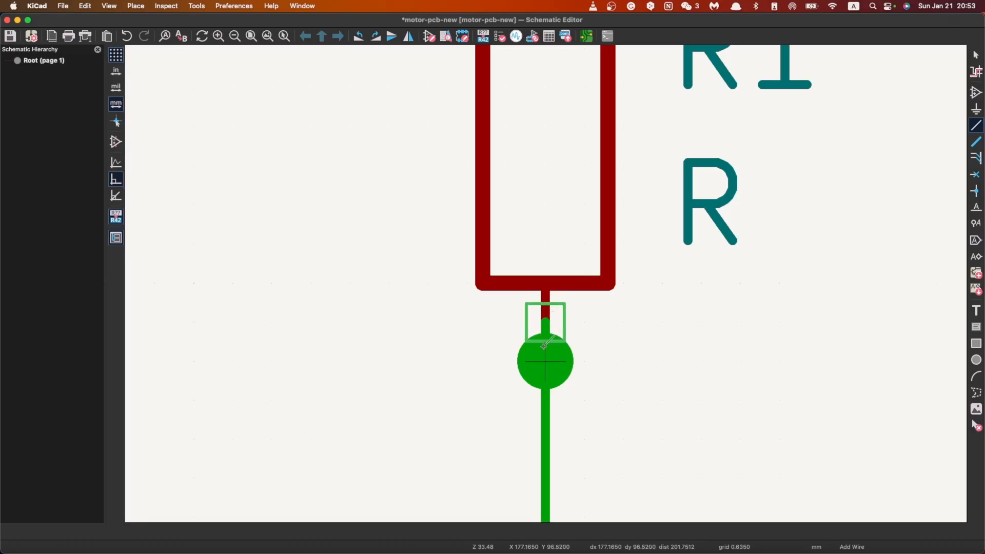
scroll(546, 340, down, 5)
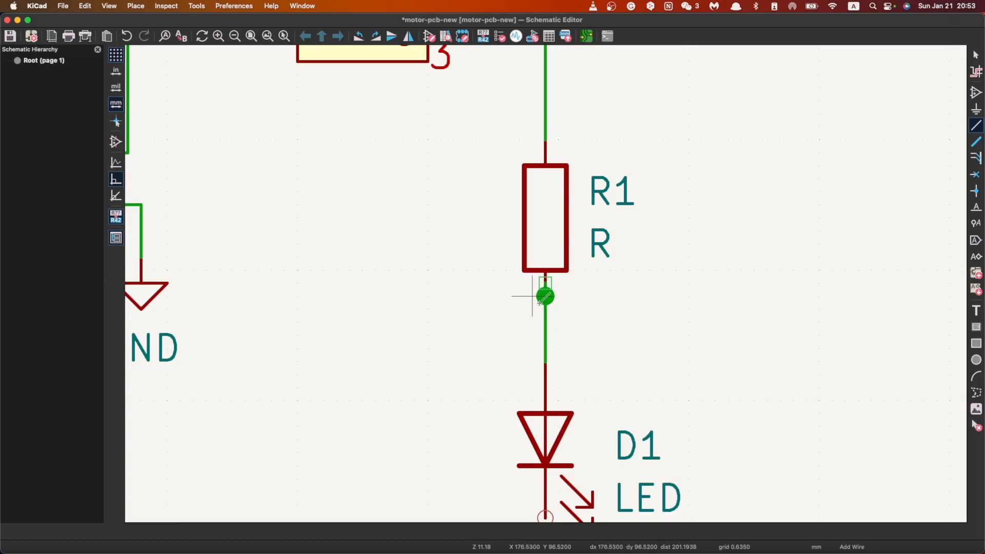
key(super+z)
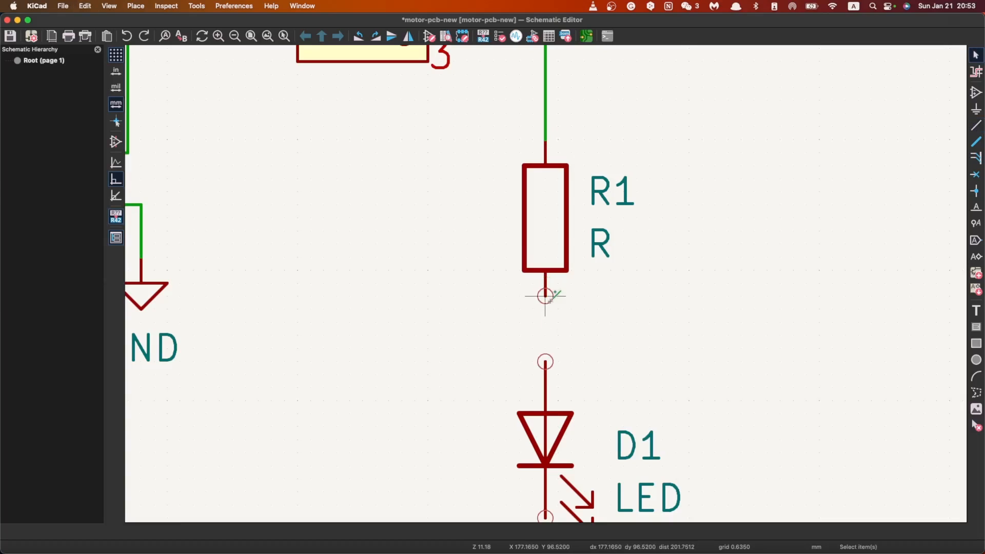
Step: Wire R1's lower pin end directly to the anode of LED D1
click(545, 295)
click(546, 361)
key(Escape)
scroll(549, 282, down, 5)
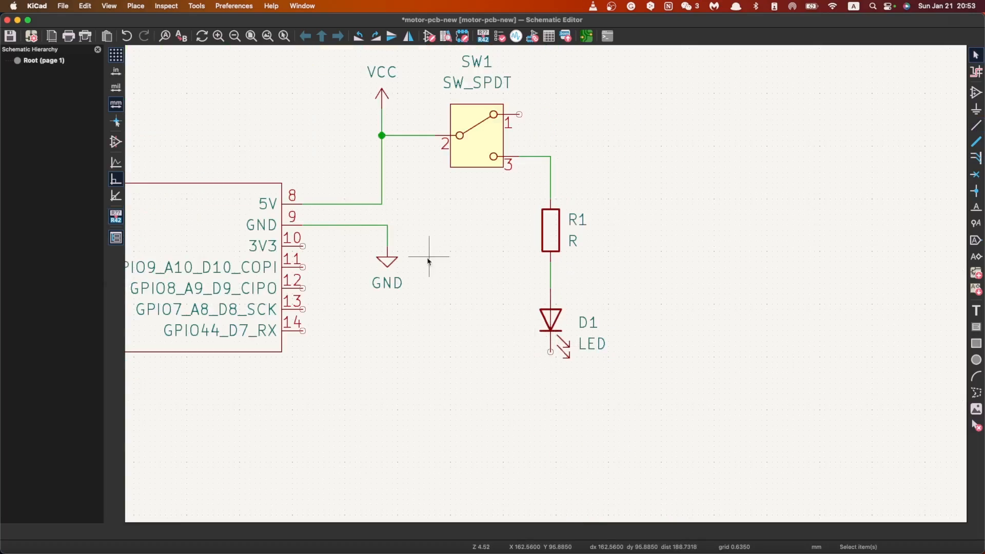
Step: Duplicate the GND power symbol and place the copy below LED D1, aligned with its cathode pin
click(388, 264)
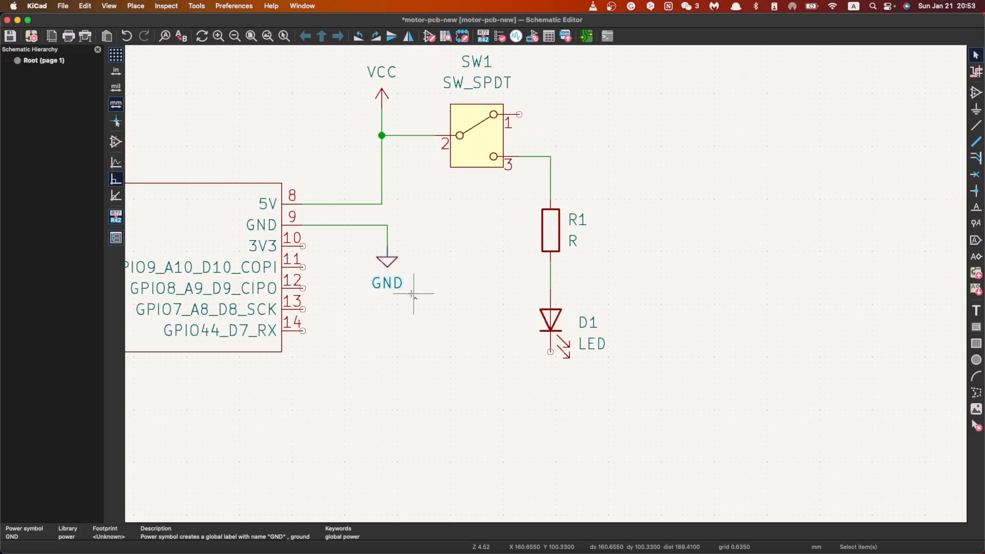
key(super+c)
key(super+v)
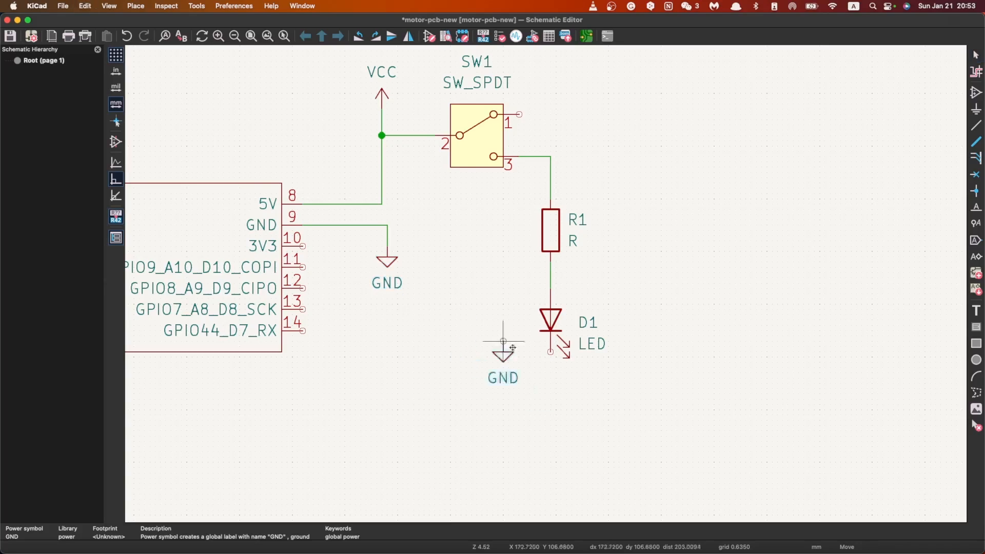
click(545, 384)
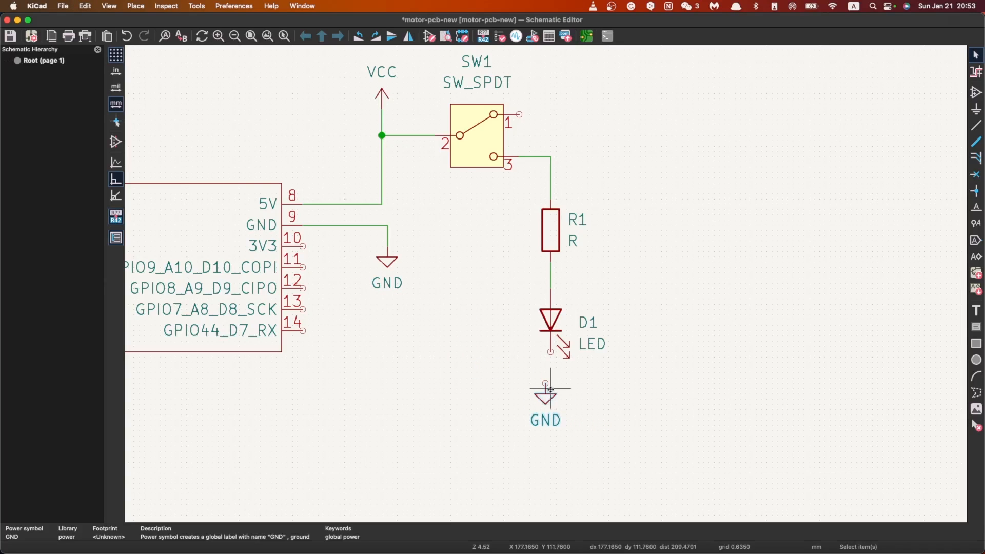
key(m)
click(550, 384)
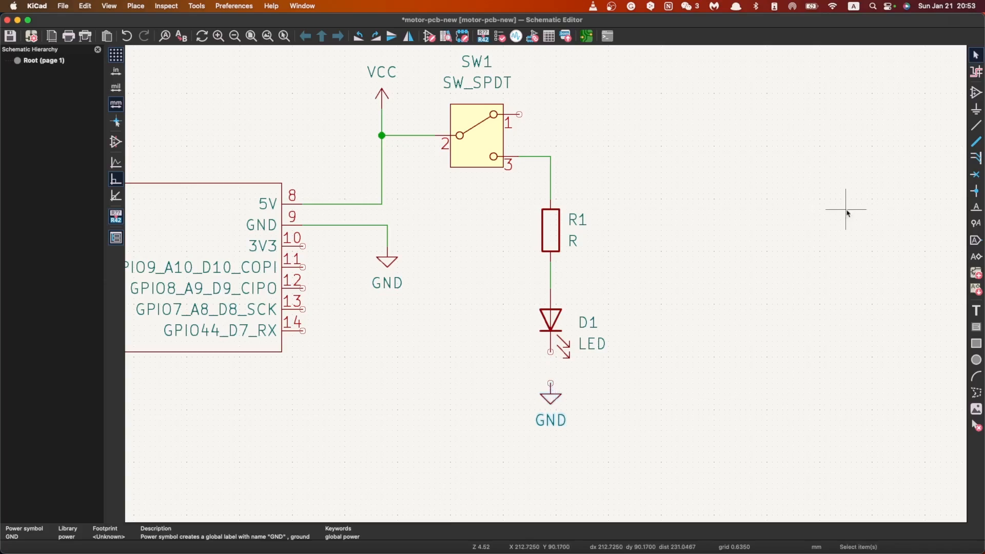
Step: Wire the cathode of LED D1 to the GND symbol below it
click(976, 125)
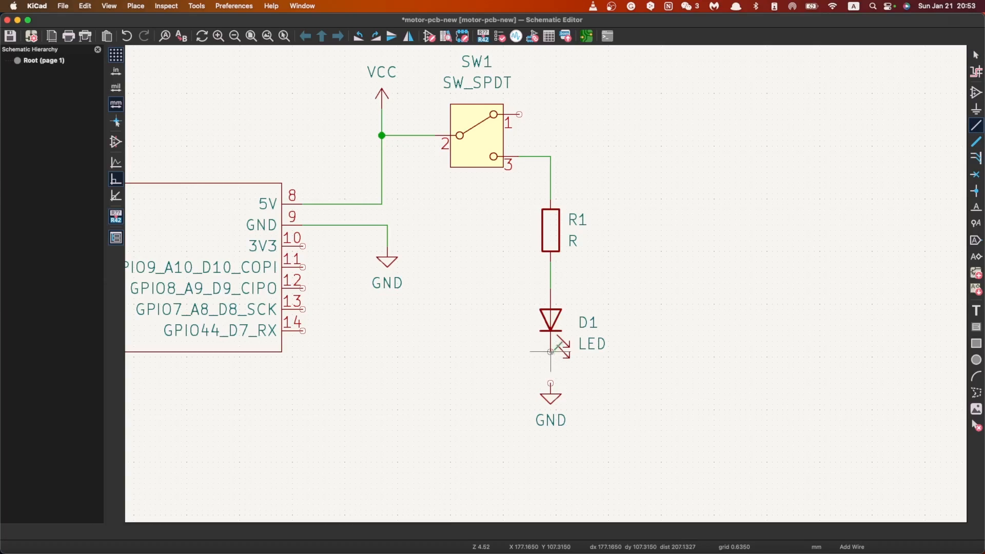
click(550, 352)
click(550, 383)
key(Escape)
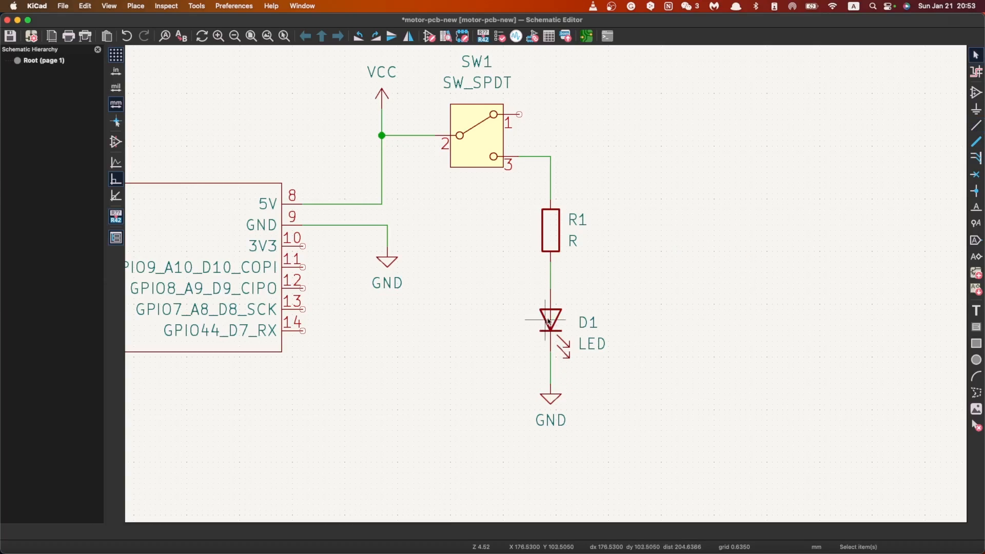
scroll(547, 321, down, 3)
scroll(473, 220, up, 2)
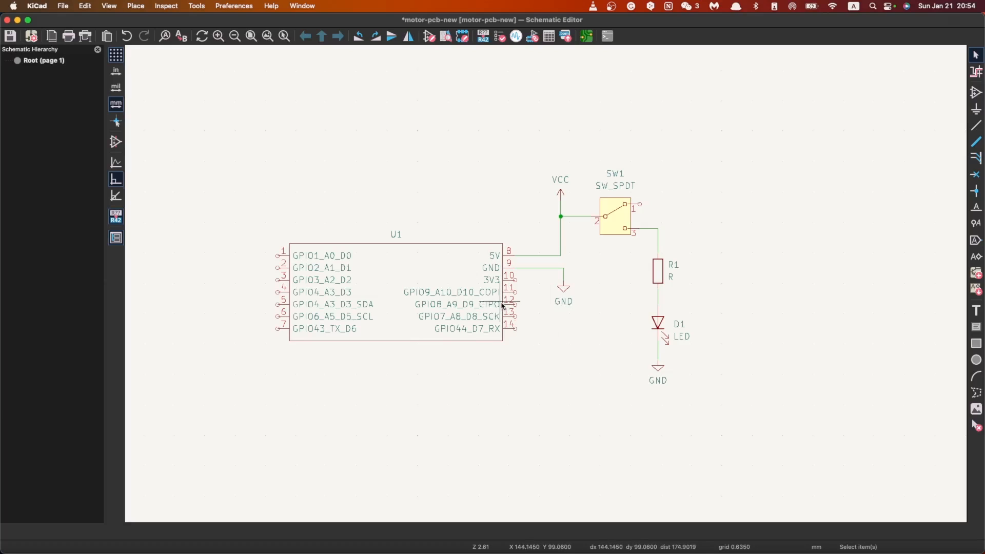
scroll(512, 277, down, 2)
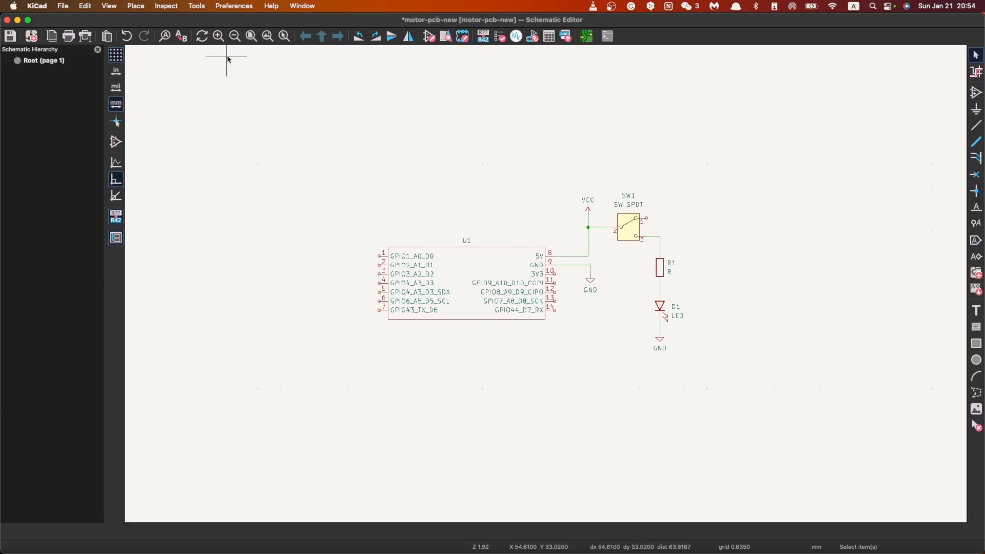
Step: Try to add a global symbol library named stepper_demo, looking for its file in the x27_Footprint folder
click(197, 6)
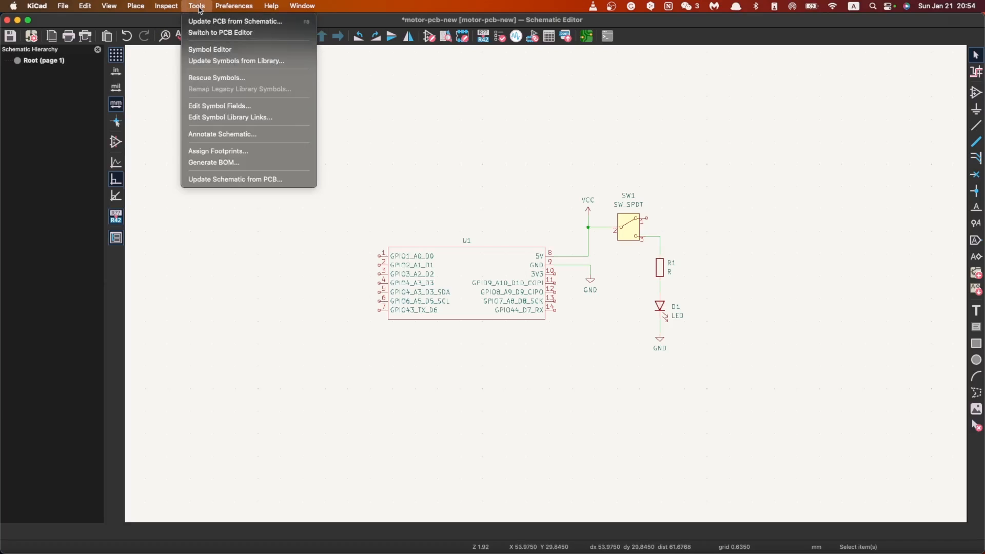
mouse_move(233, 6)
click(231, 33)
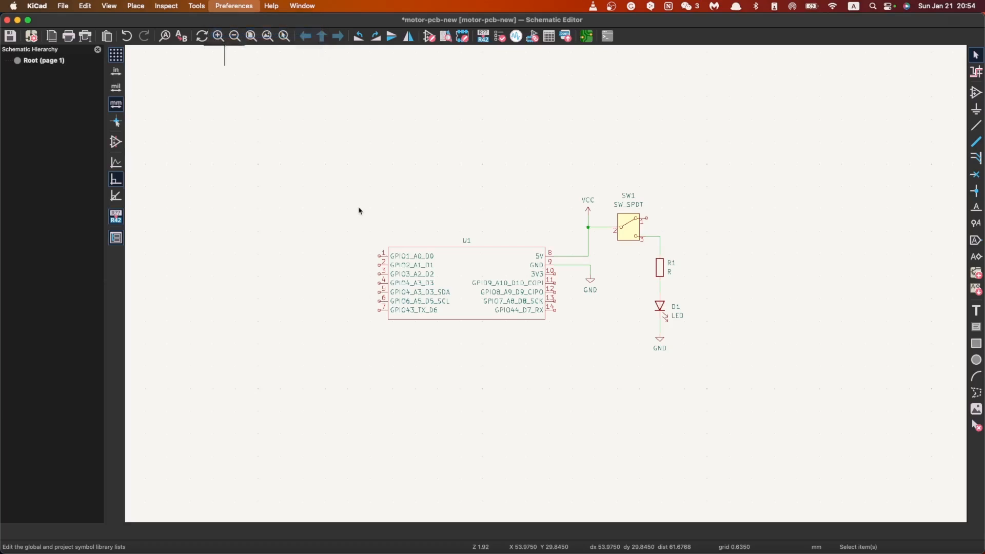
scroll(743, 241, down, 15)
scroll(744, 241, down, 20)
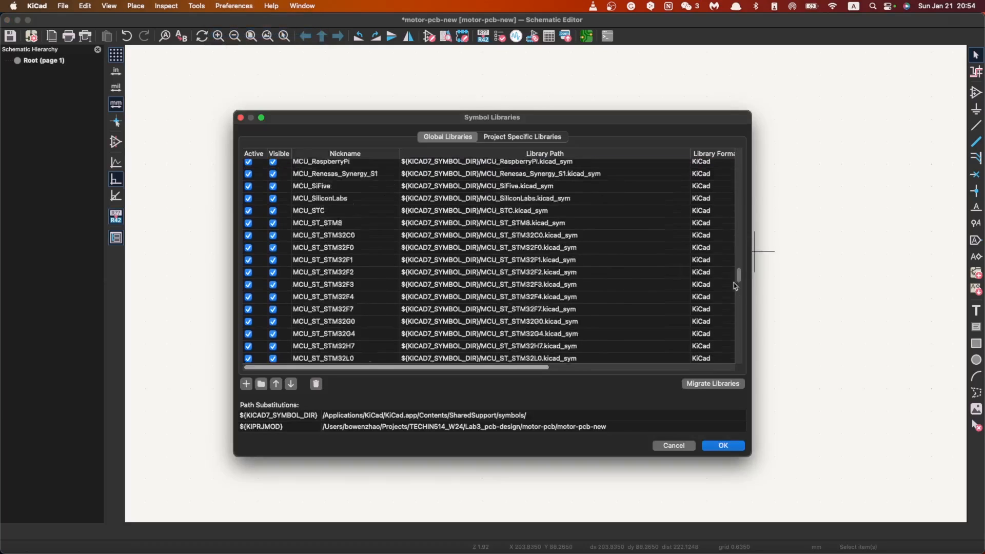
click(246, 384)
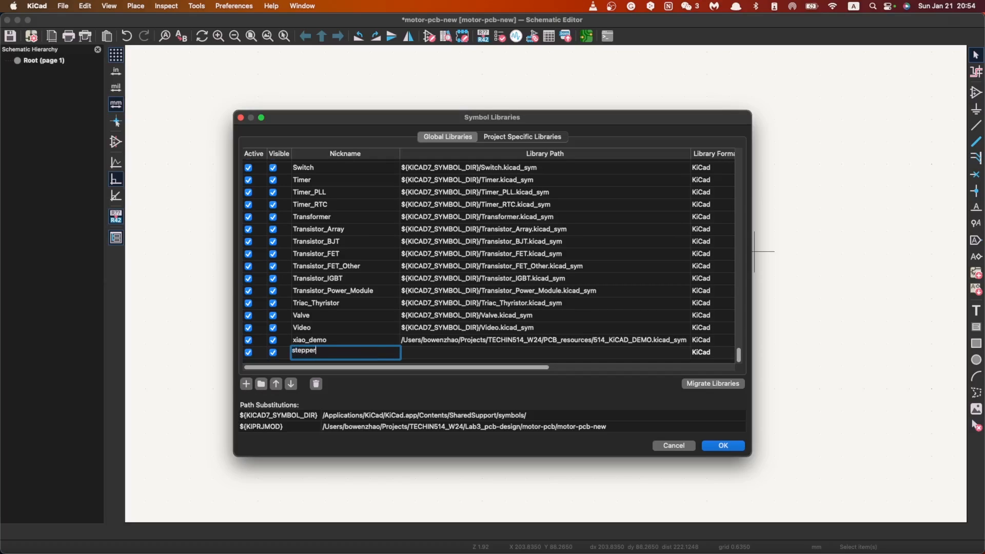
text(stepper_demo)
key(Return)
click(441, 358)
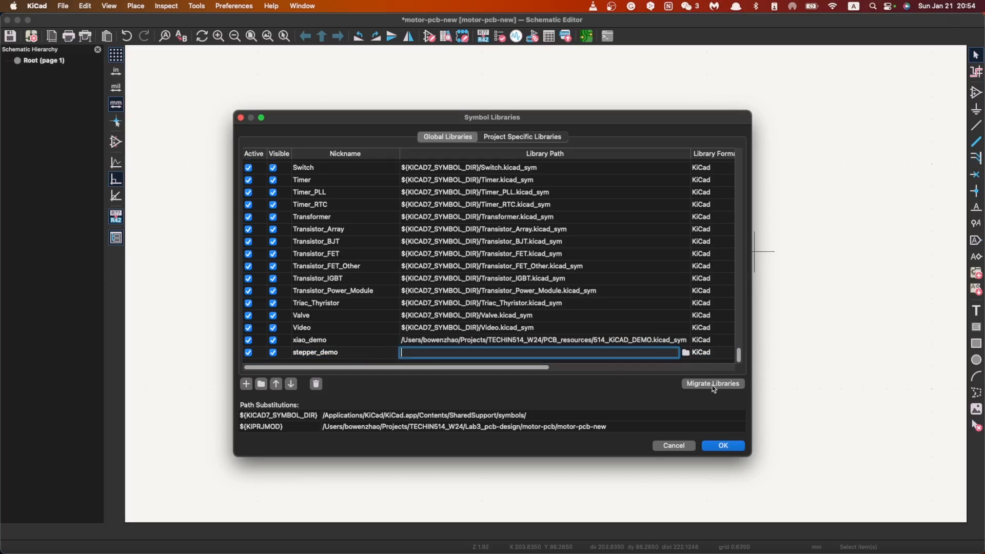
click(686, 353)
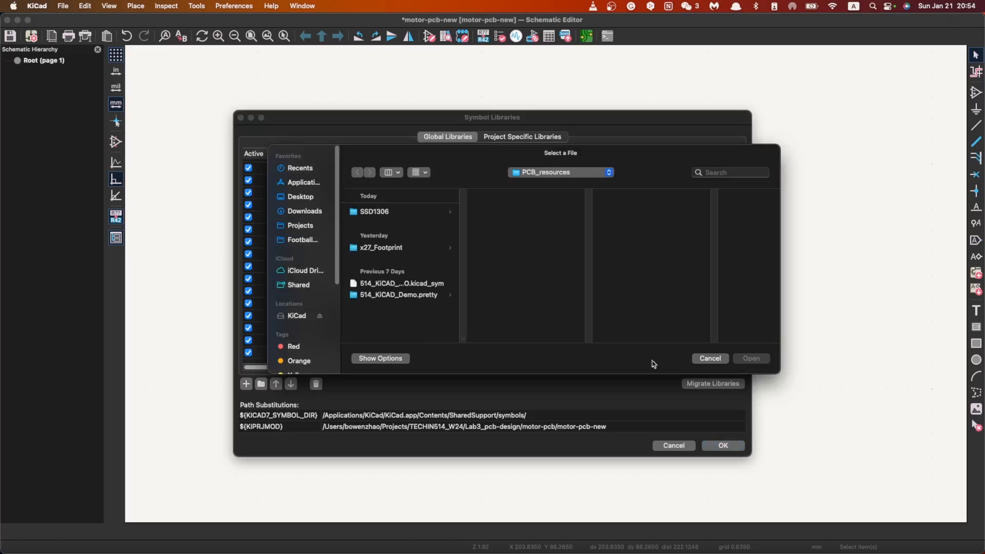
click(397, 251)
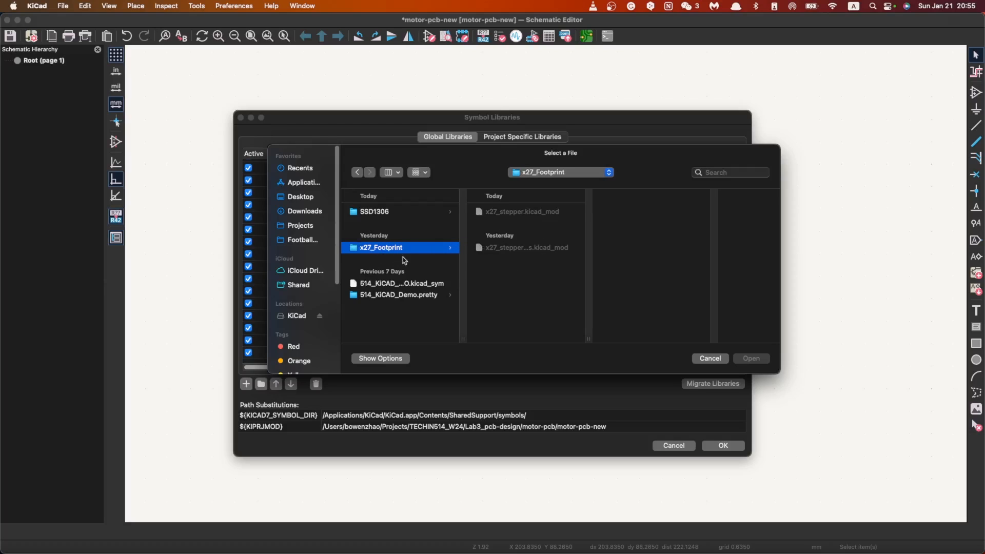
click(718, 359)
click(675, 446)
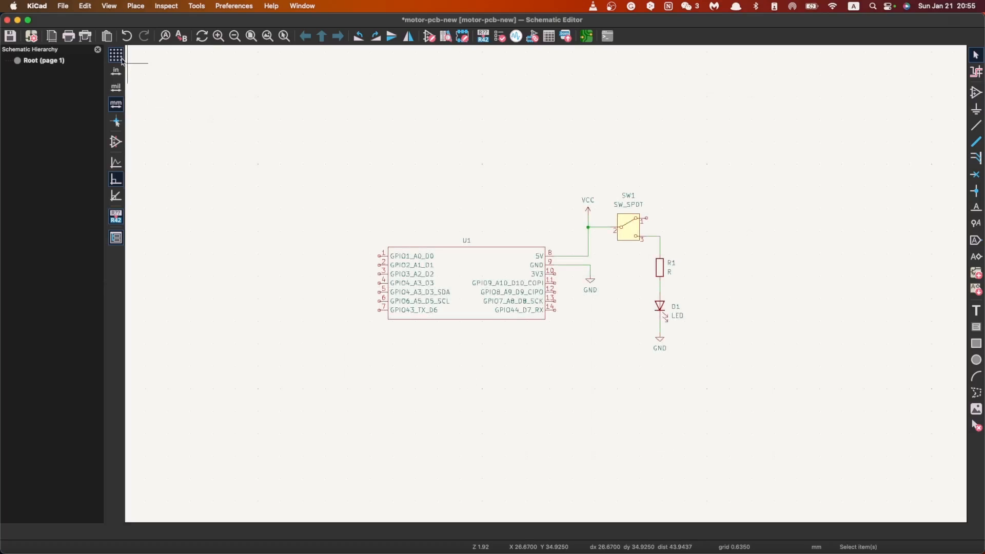
Step: Check the last entries of the global symbol library list and close it without changes
click(236, 33)
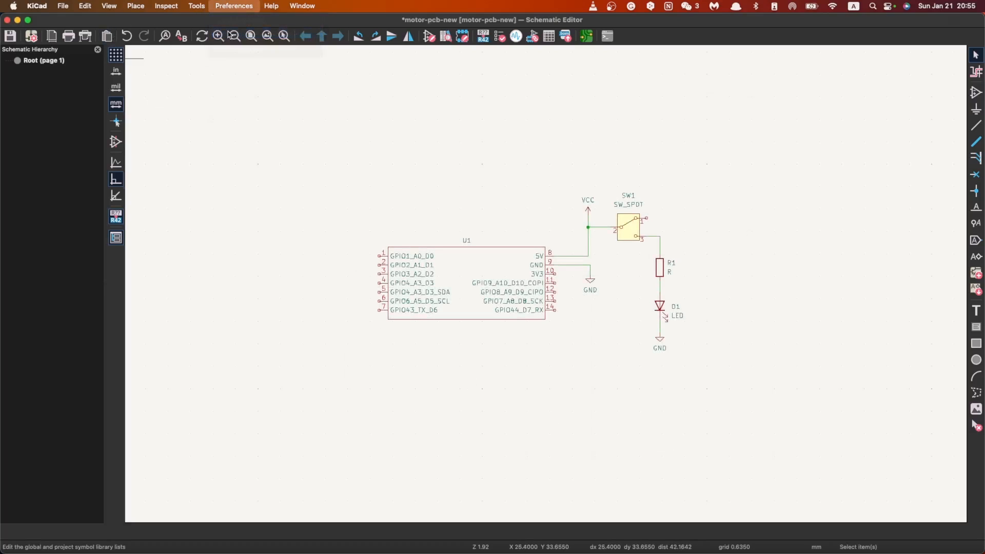
drag(739, 169, 734, 379)
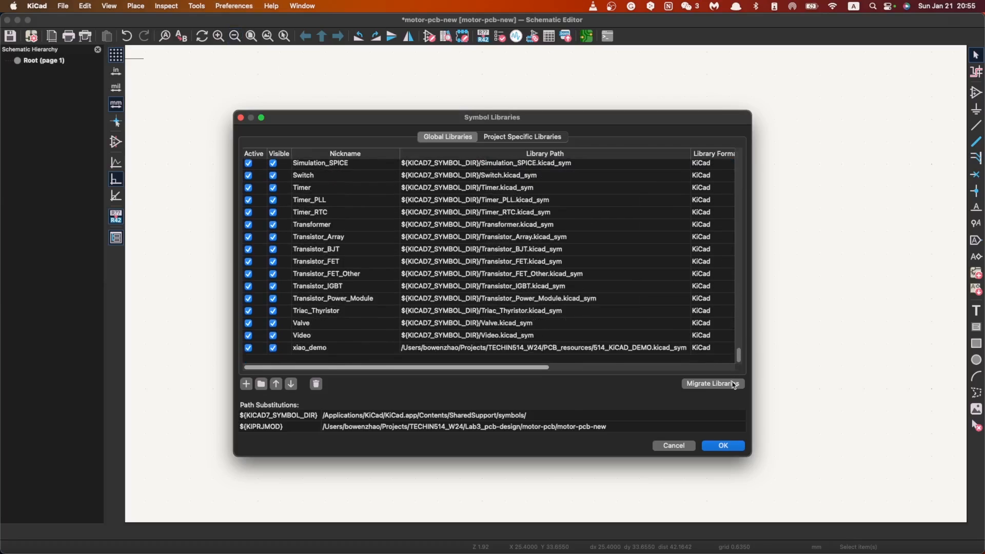
click(656, 446)
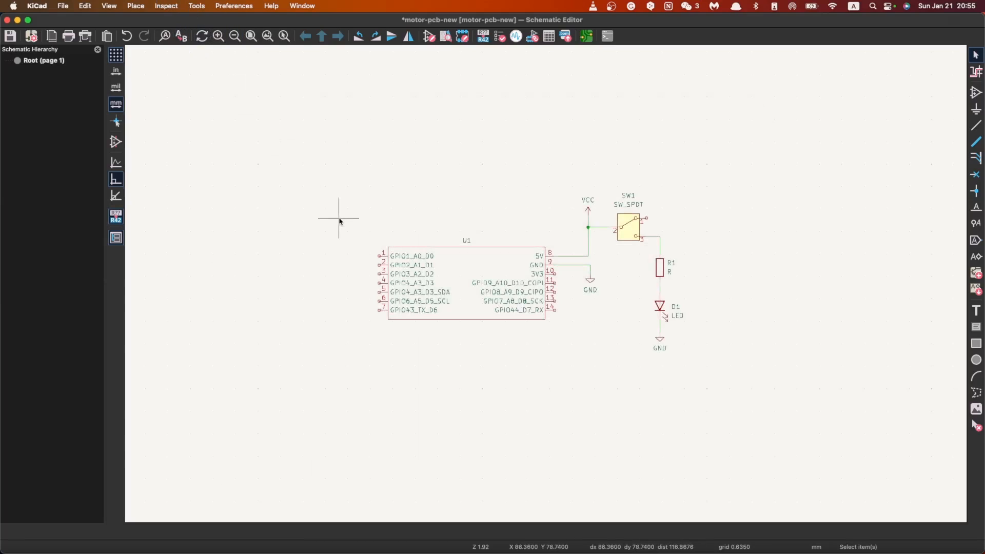
Step: Start adding a symbol, search for "motor" and select Stepper_Motor_bipolar from the Motor library
text(ar)
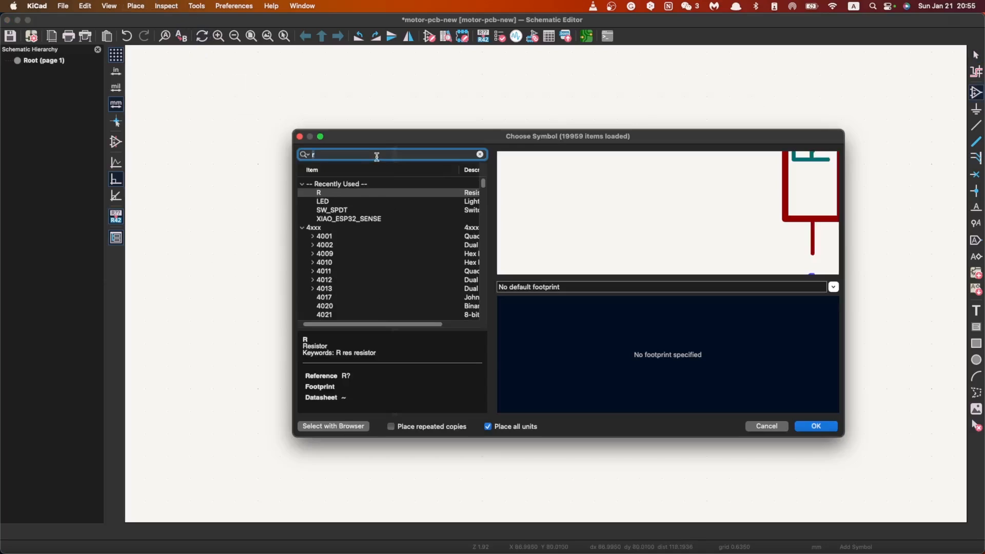
key(BackSpace)
text(motor)
scroll(337, 316, down, 1)
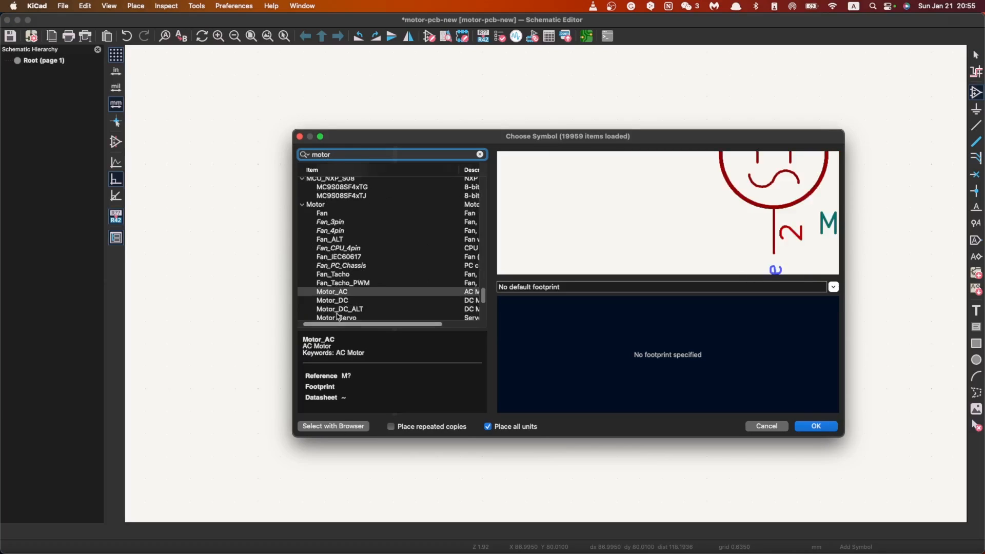
click(345, 294)
scroll(346, 284, down, 3)
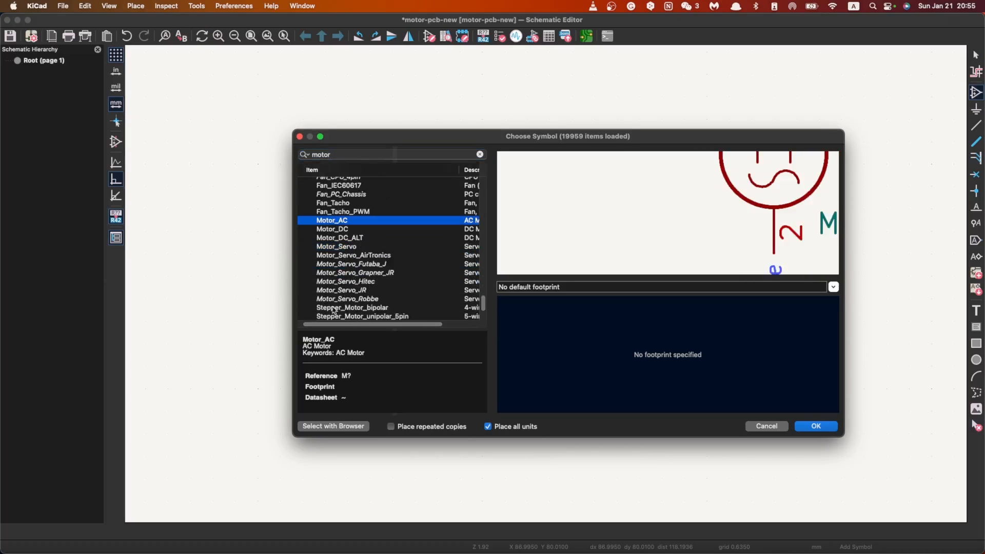
scroll(388, 253, down, 3)
scroll(382, 218, up, 1)
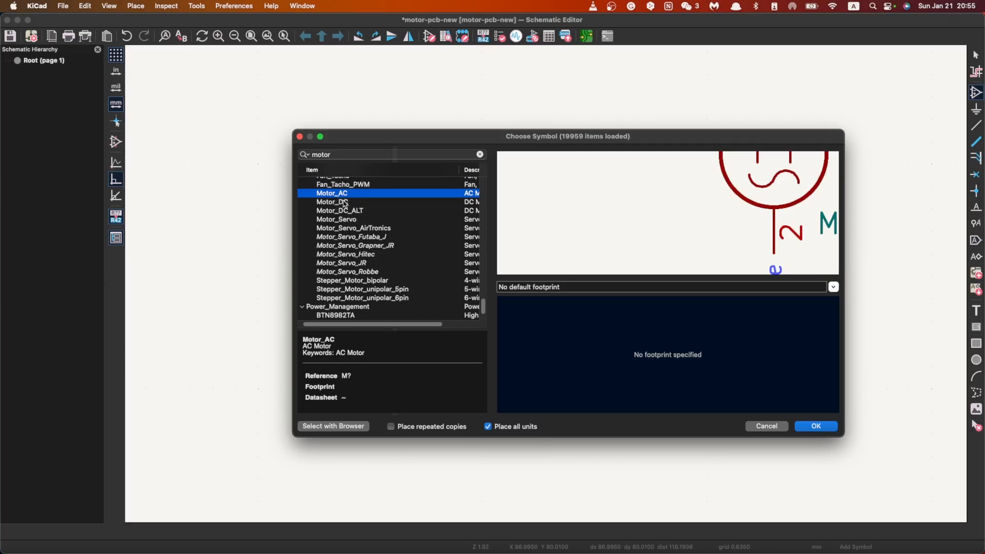
click(347, 263)
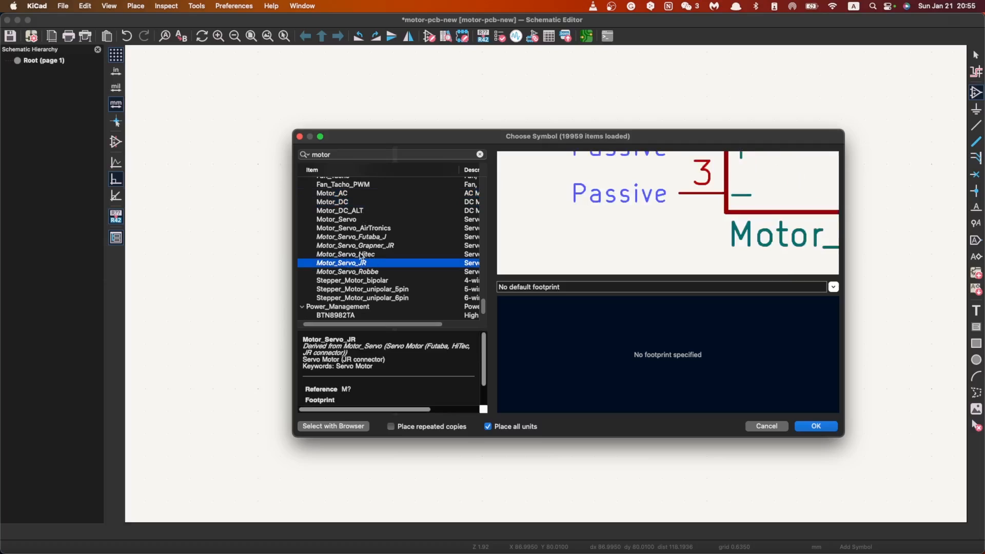
click(385, 281)
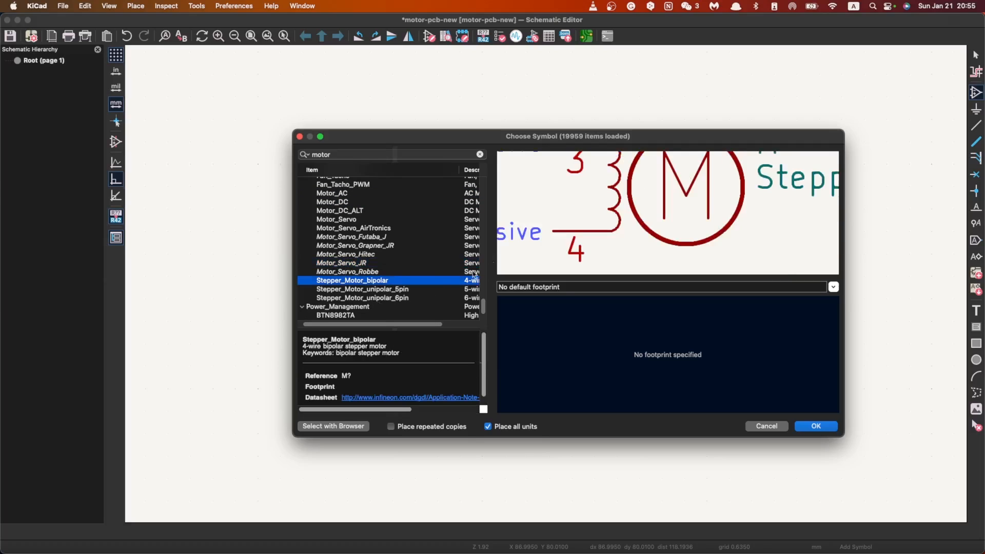
Step: Examine the pins and coils of the Stepper_Motor_bipolar symbol in its preview
scroll(666, 214, left, 3)
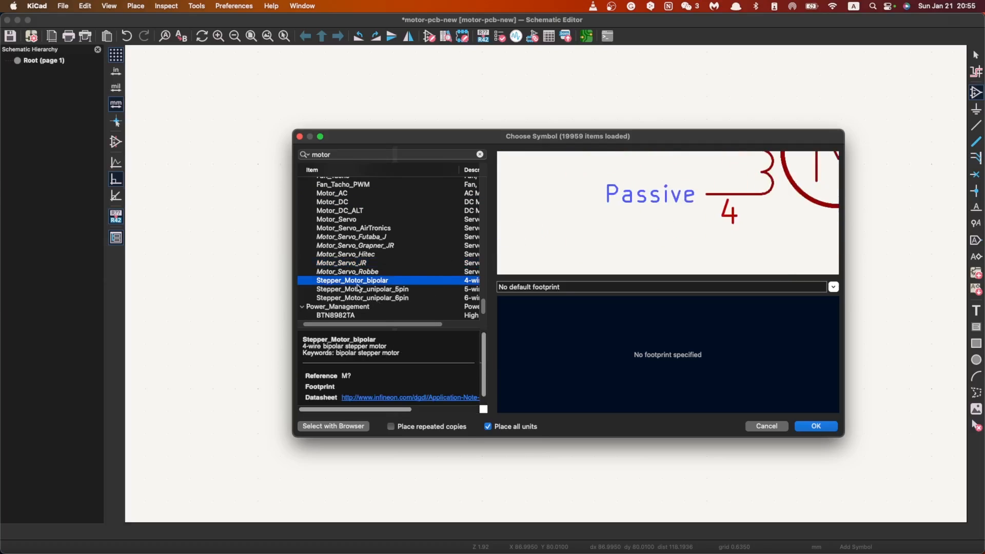
scroll(669, 217, right, 3)
scroll(669, 217, down, 3)
scroll(682, 207, up, 3)
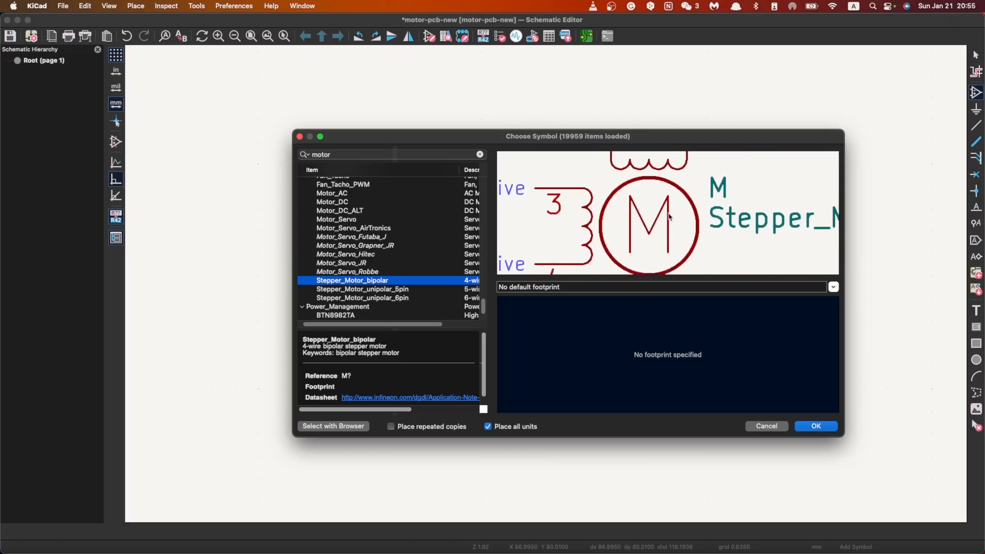
scroll(659, 220, left, 3)
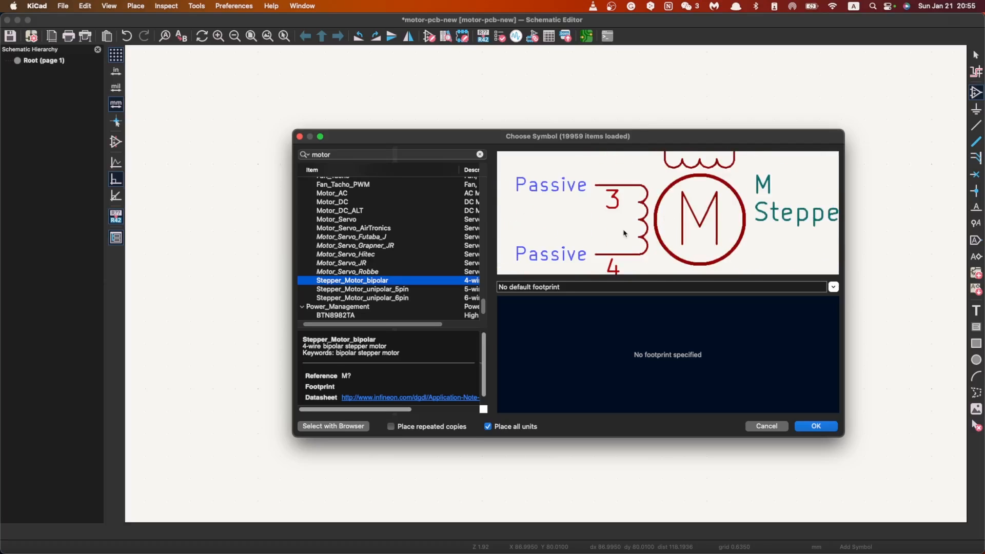
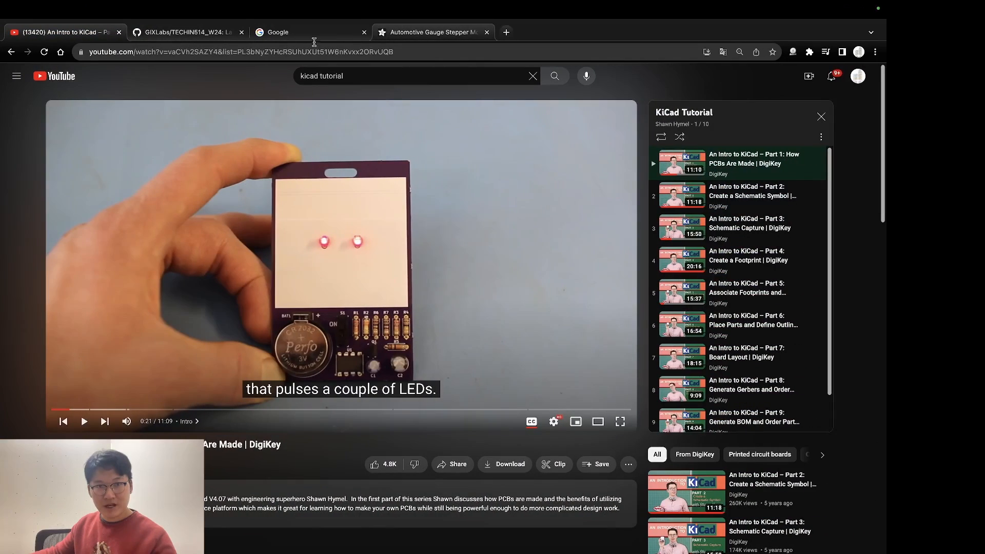
Step: Search Google for "PWM signal" and examine the waveform graph in Wikipedia's Pulse-width modulation article
click(312, 35)
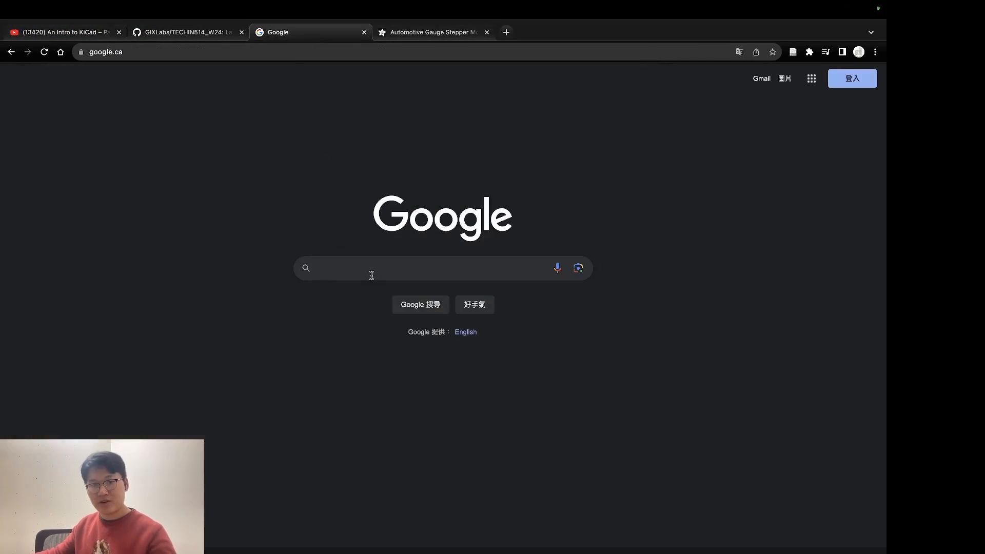
text(PW)
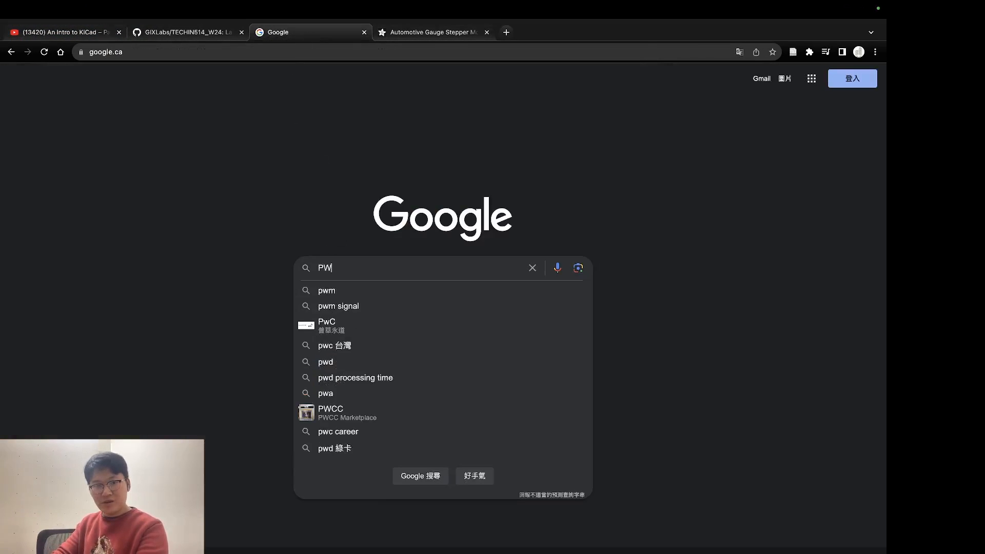
text(M signal)
key(Return)
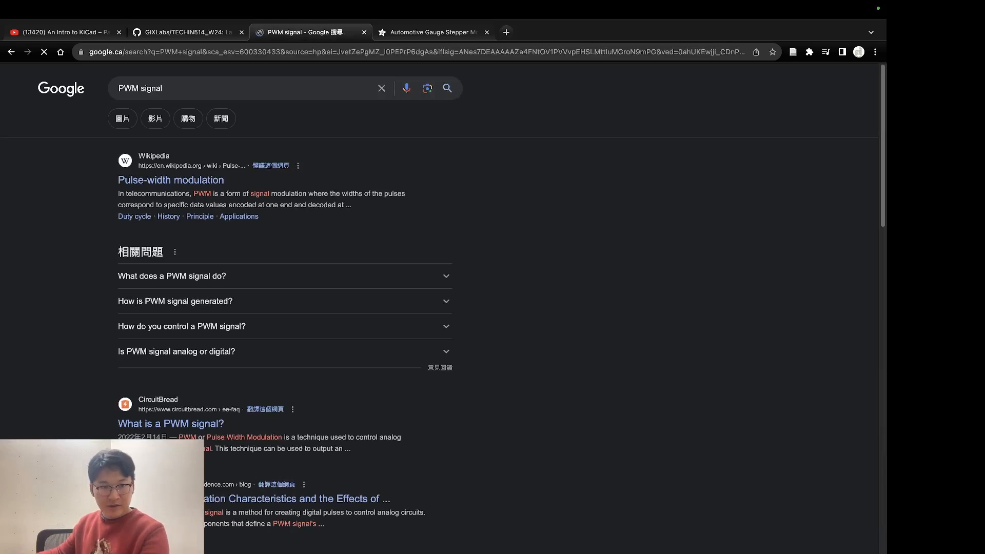
click(154, 185)
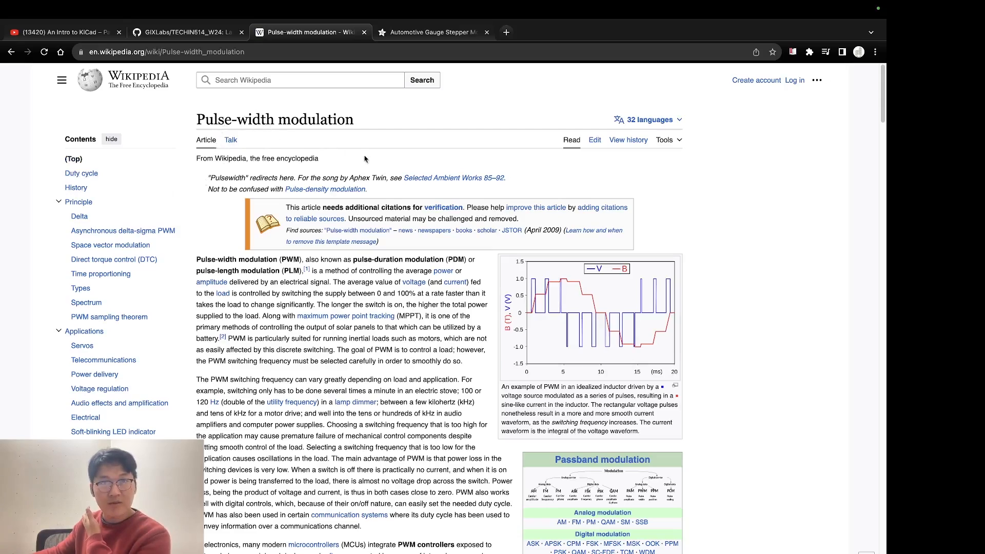
scroll(369, 162, down, 3)
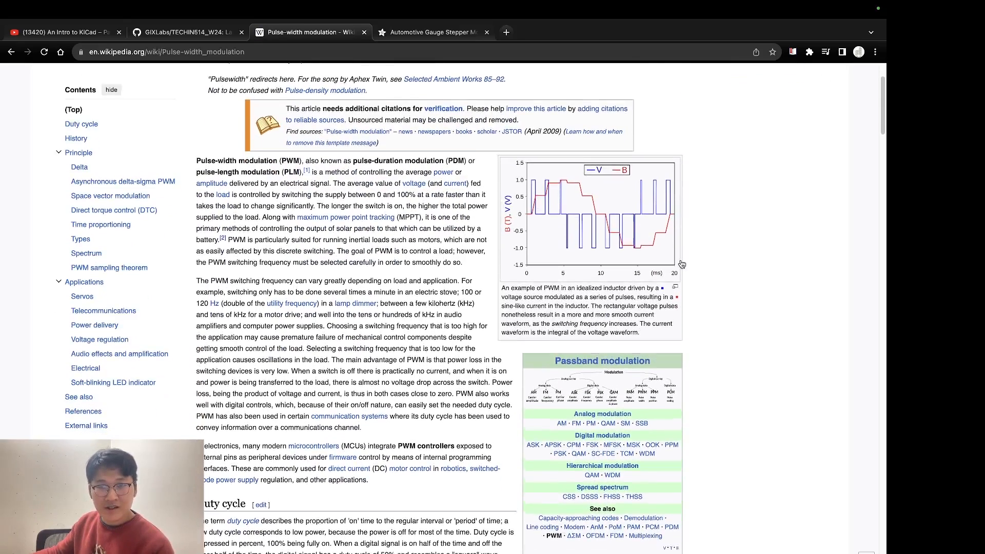
scroll(604, 257, up, 3)
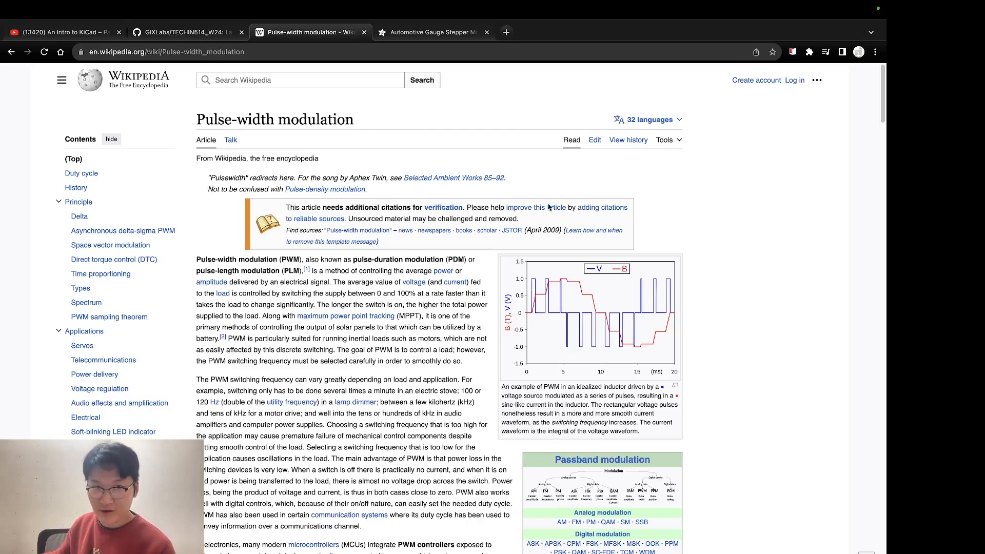
click(330, 55)
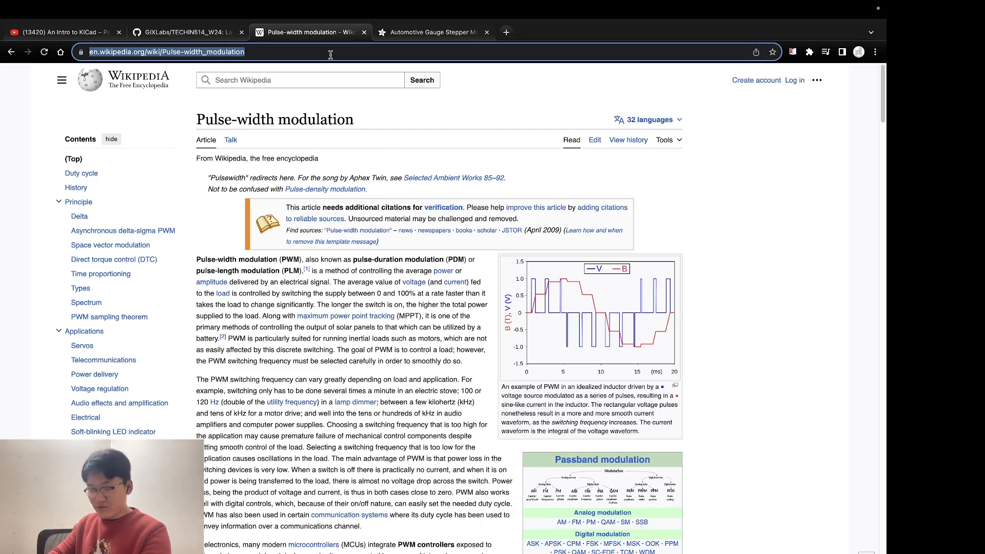
text(X27)
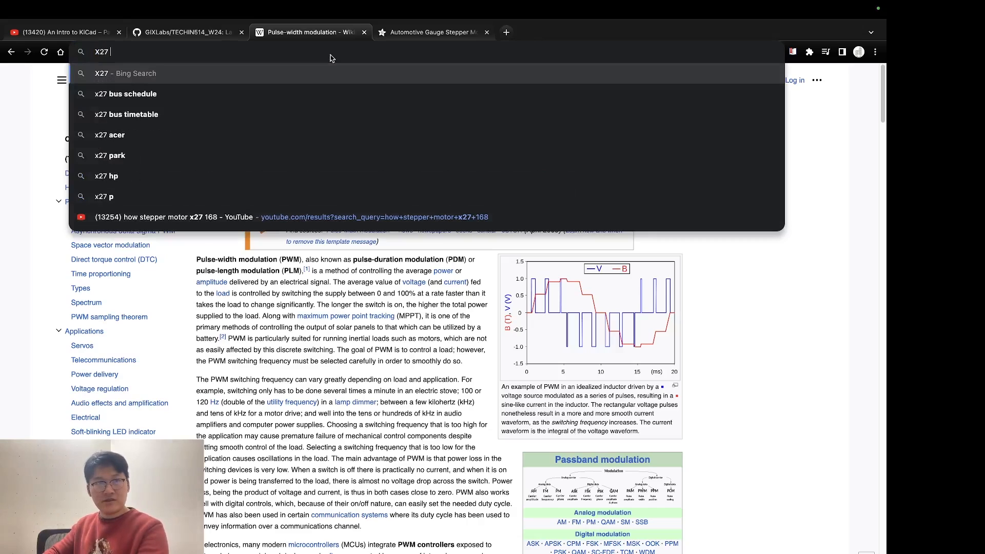
text( 168)
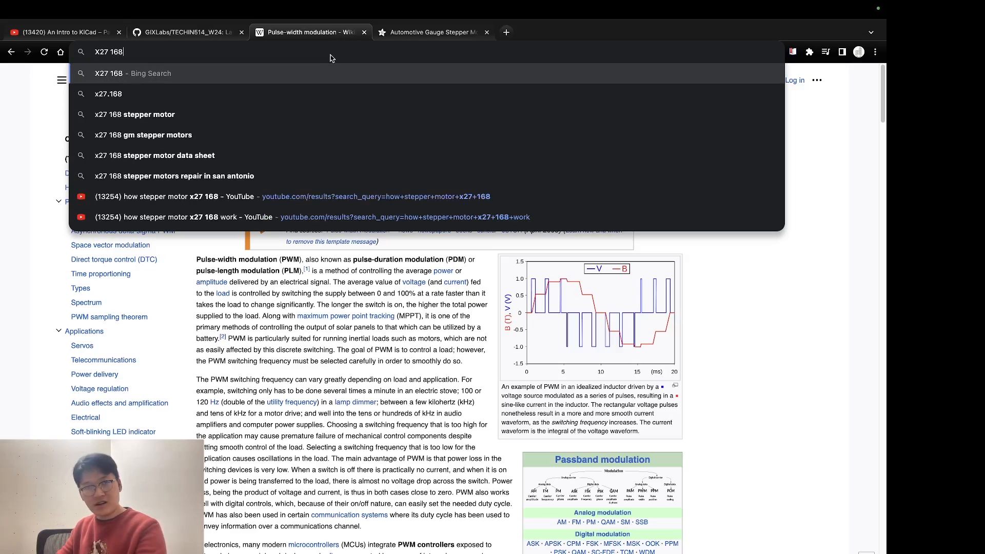
text(google.ca)
key(Return)
key(ctrl+v)
key(Return)
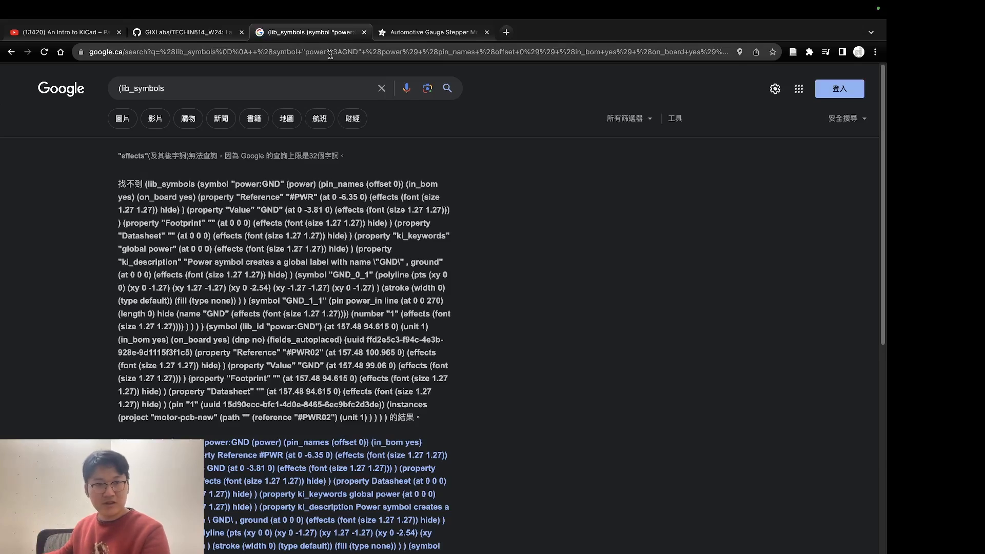
click(250, 82)
key(ctrl+a)
key(BackSpace)
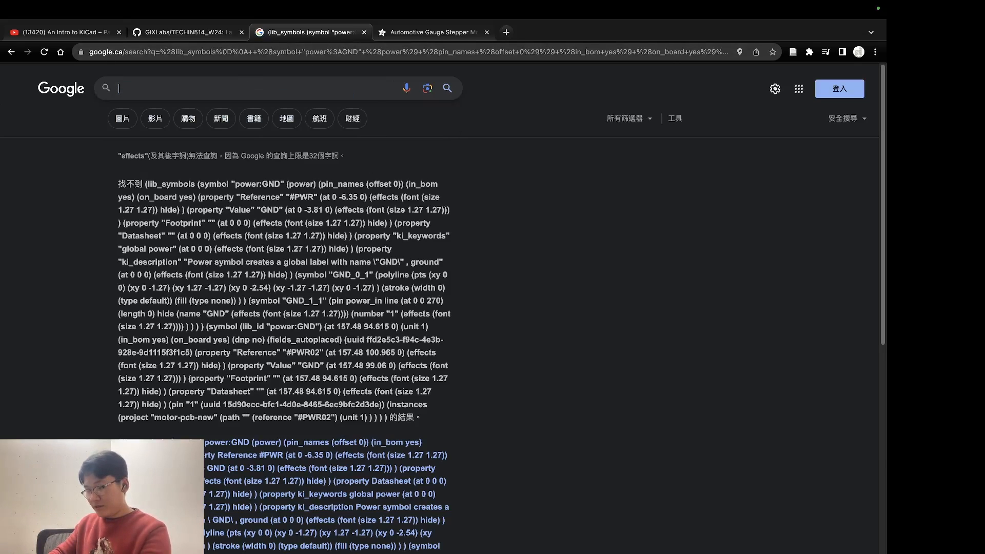
Step: Search Google for "X27 168" and bring up Adafruit's Automotive Gauge Stepper Motor product page
text(X27 s)
key(BackSpace)
key(BackSpace)
text(168)
key(Return)
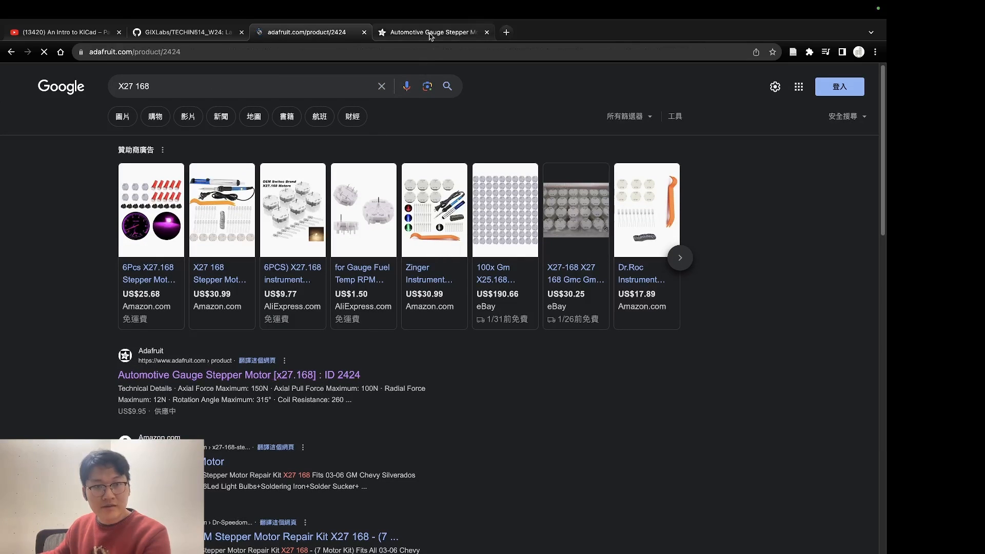
key(ctrl+w)
Step: Examine the motor's wiring to the TB6612 driver and Arduino in the product photo, and the H-bridge notes in the description
scroll(534, 221, down, 1)
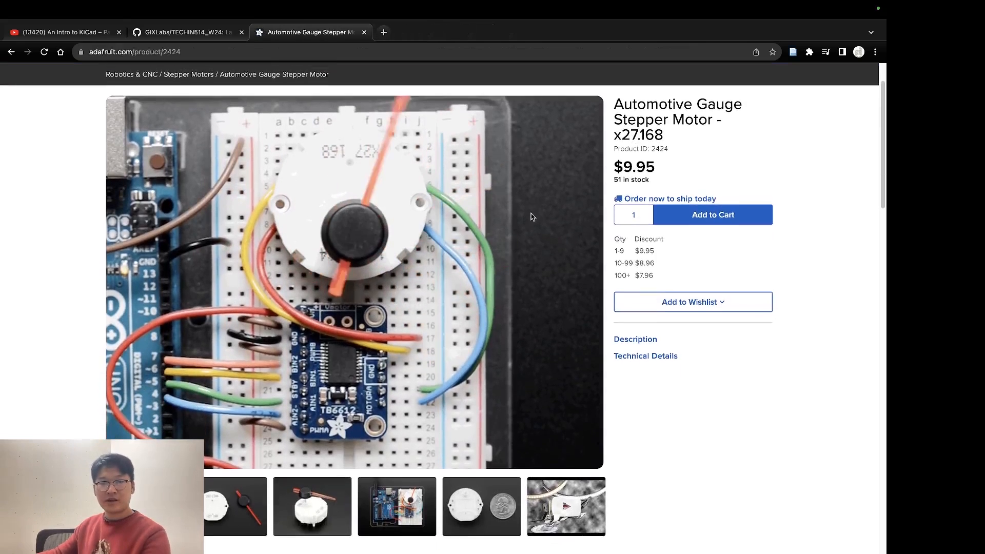
scroll(531, 216, up, 1)
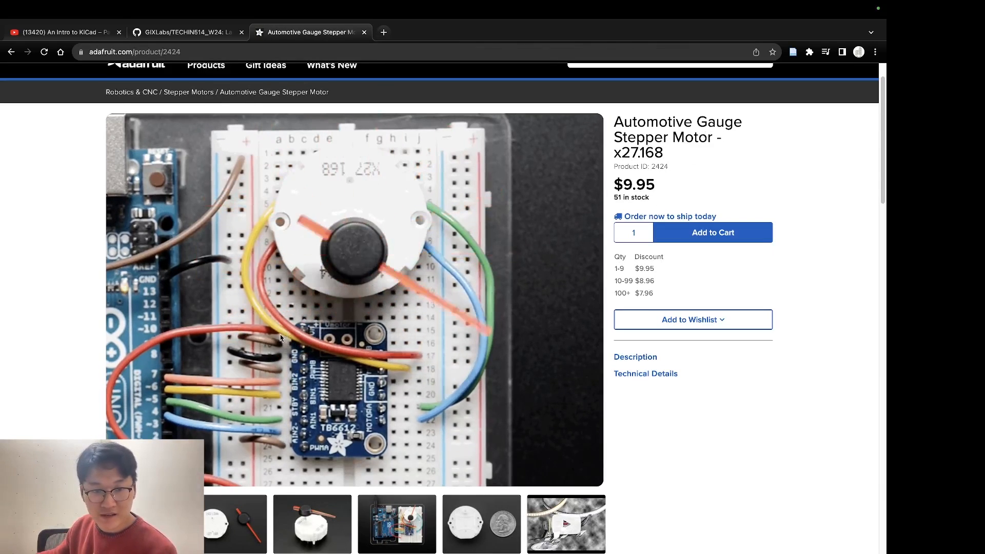
scroll(609, 224, down, 1)
scroll(263, 266, up, 2)
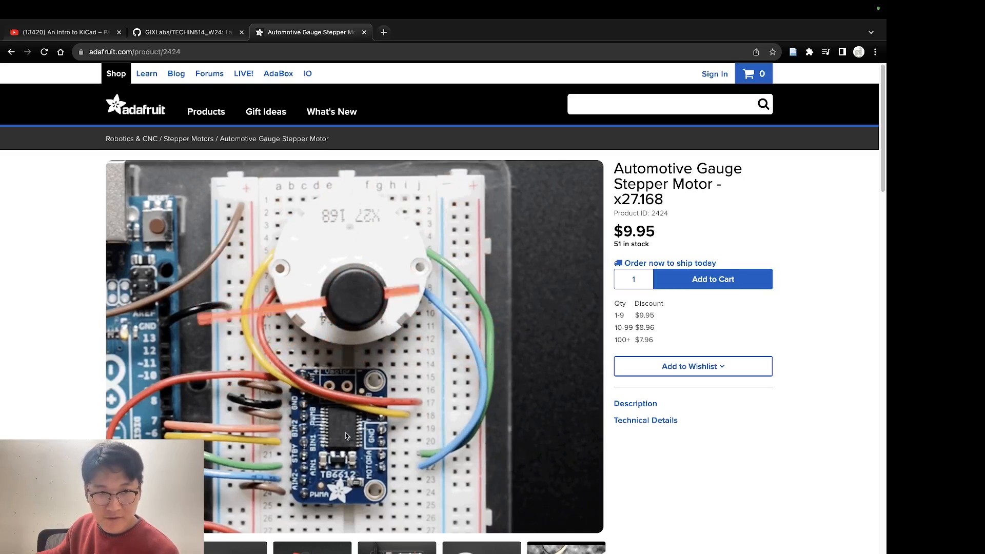
scroll(319, 430, down, 2)
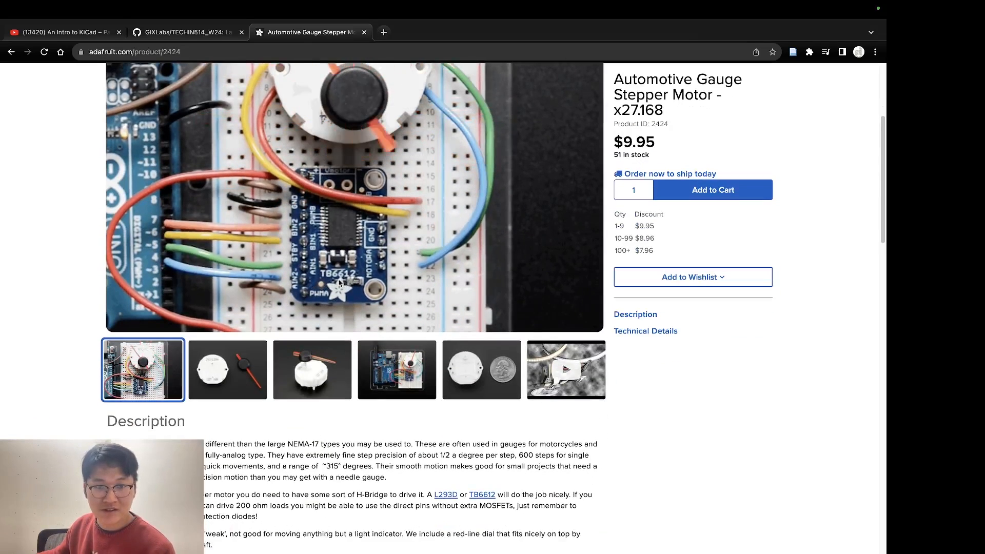
scroll(356, 354, down, 3)
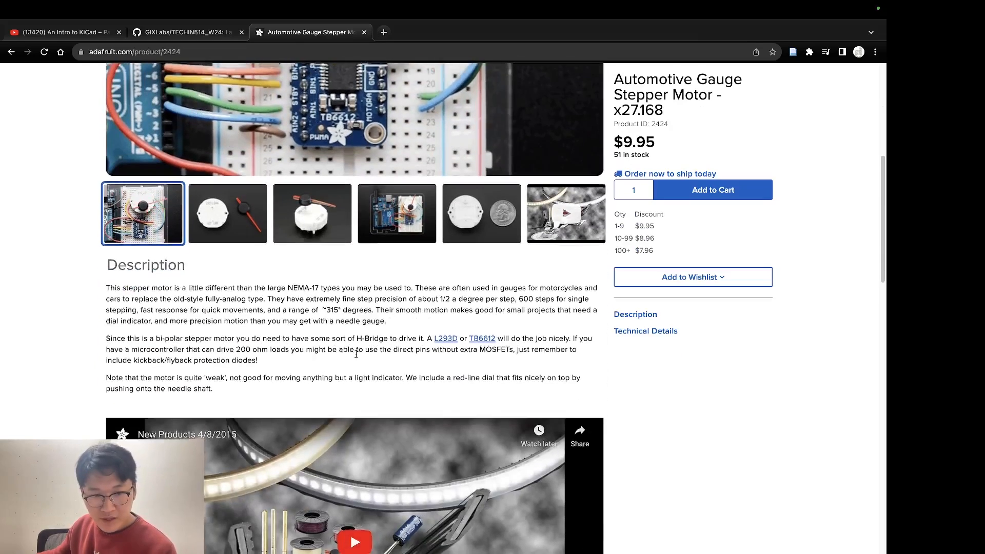
scroll(357, 343, up, 5)
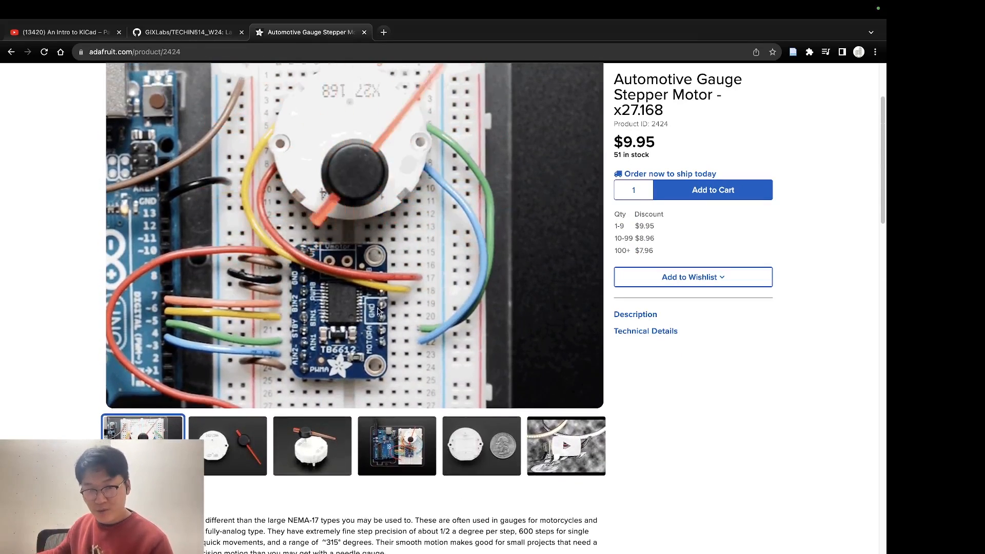
scroll(357, 261, up, 1)
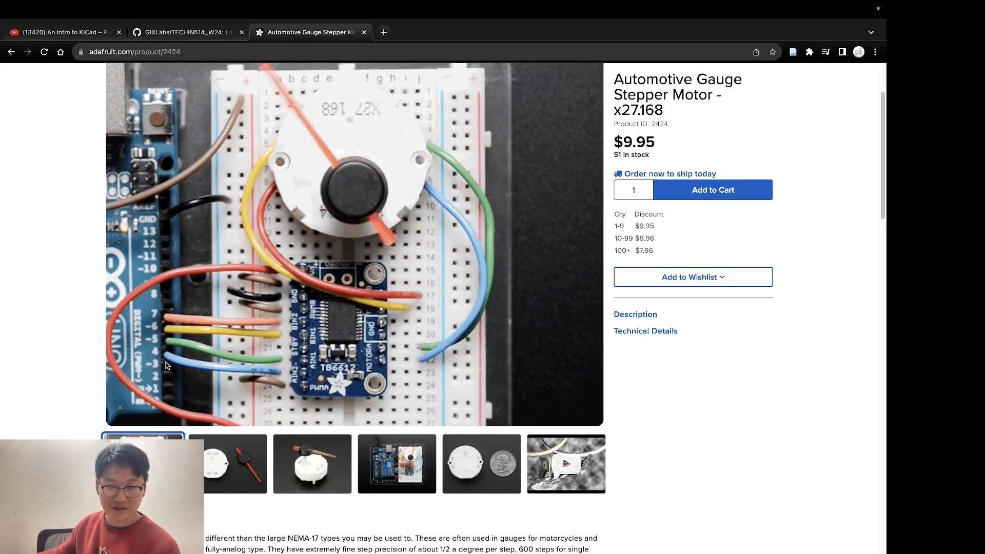
scroll(362, 423, up, 3)
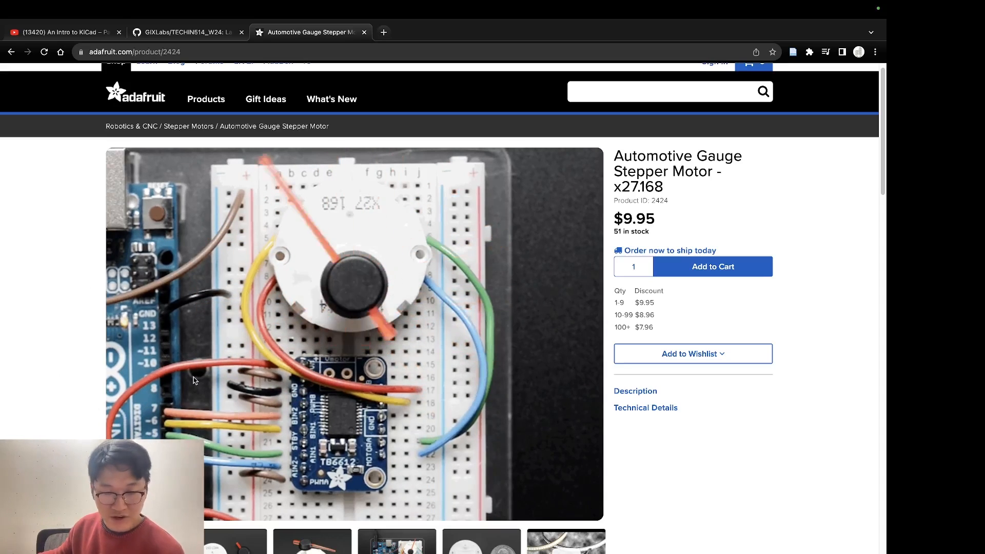
scroll(328, 390, down, 1)
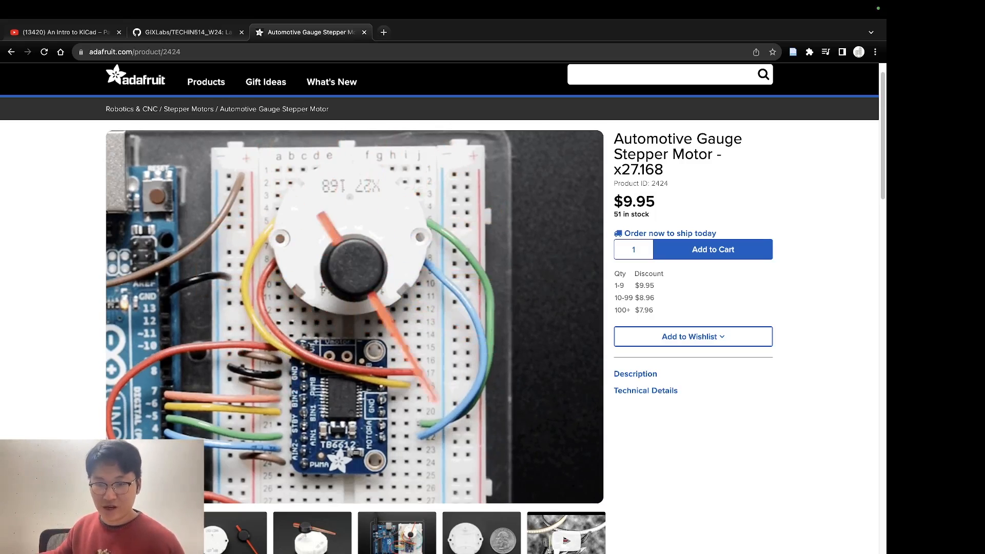
Step: Switch back to KiCad's Schematic Editor and place the Stepper_Motor_bipolar symbol below and left of the XIAO symbol U1
key(ctrl+Left)
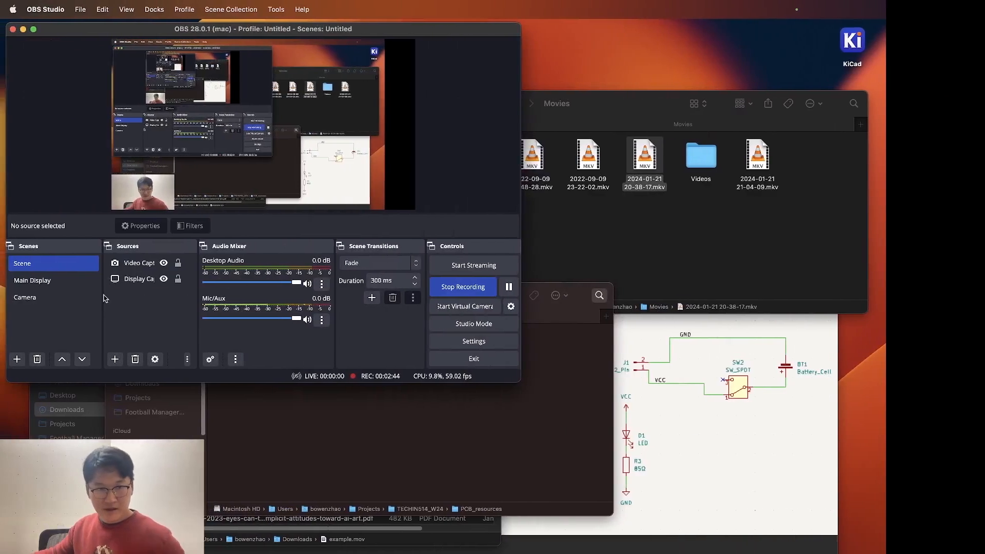
click(67, 282)
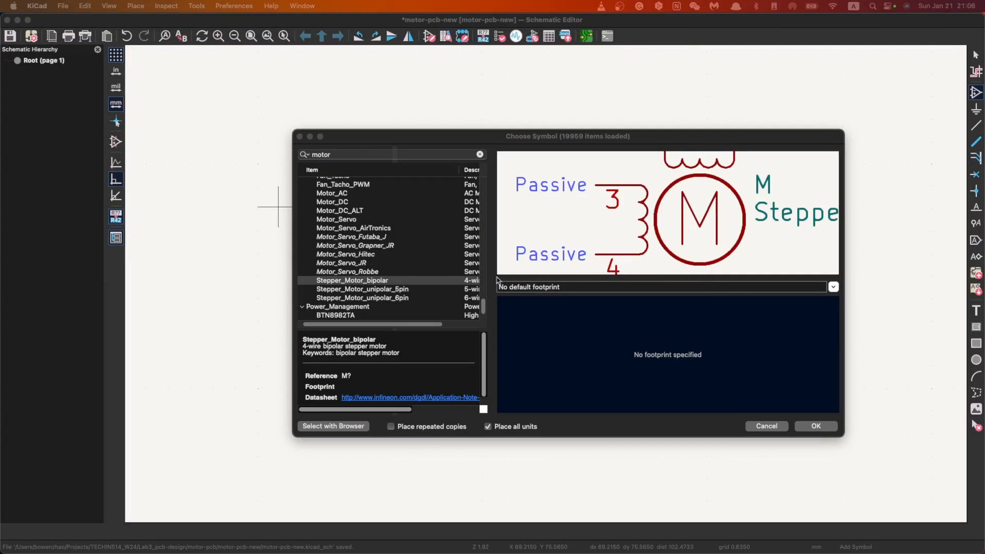
click(355, 281)
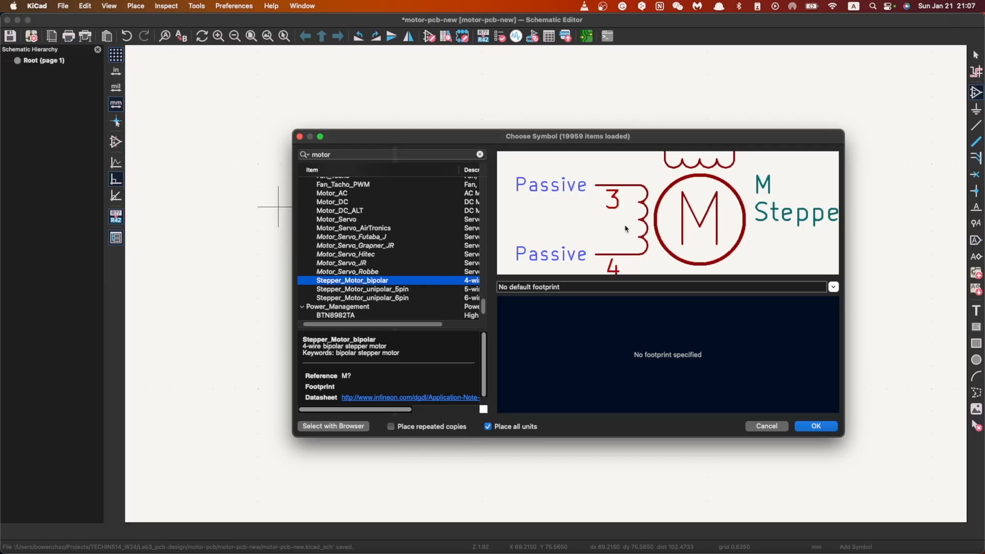
click(820, 426)
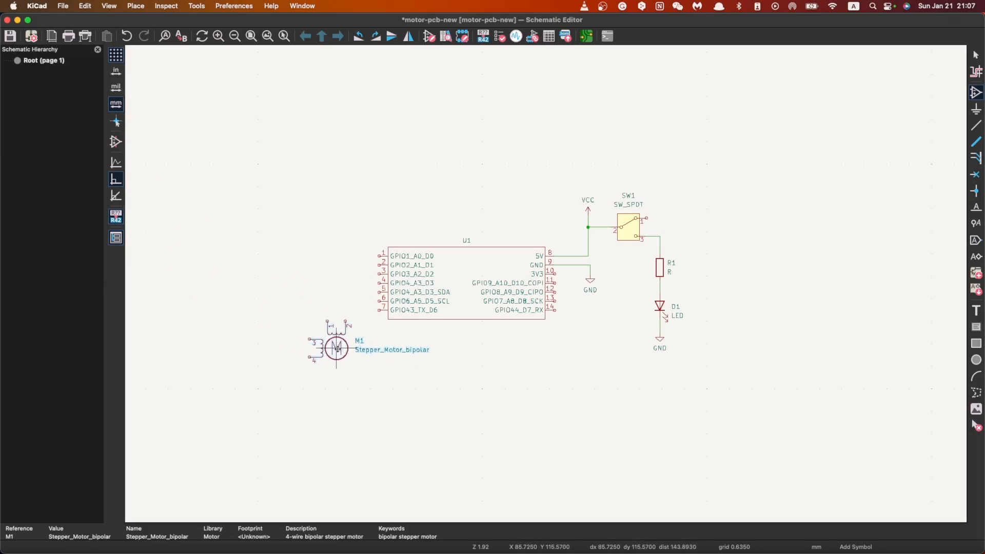
scroll(336, 351, down, 2)
click(539, 289)
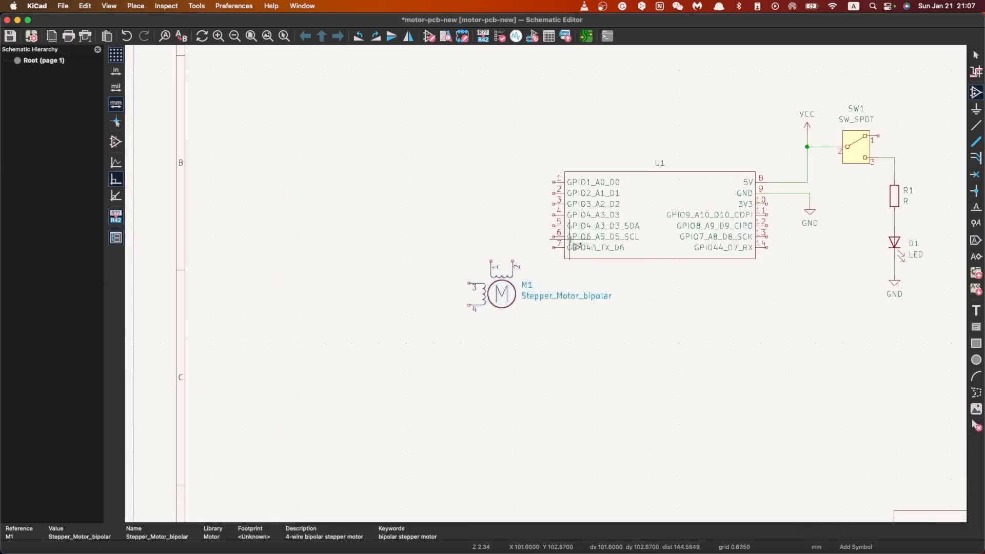
Step: Wire stepper motor pins 1, 2, 3 and 4 to GPIO1_A0_D0, GPIO2_A1_D1, GPIO3_A2_D2 and GPIO4_A3_D3 on U1
key(Escape)
scroll(536, 259, up, 2)
click(975, 125)
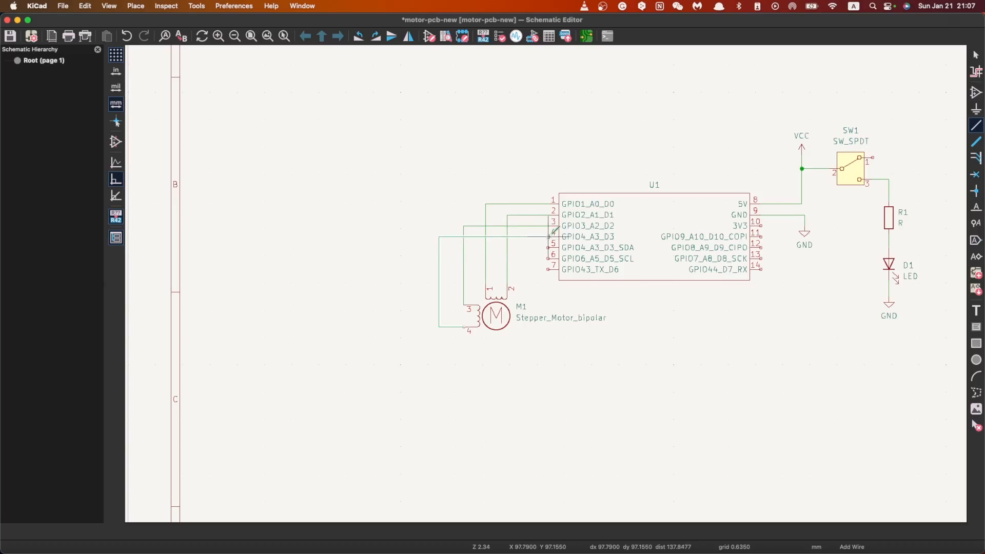
Step: Try a short branch wire with a junction on the motor's pin 3 wire, and undo it
scroll(543, 253, up, 5)
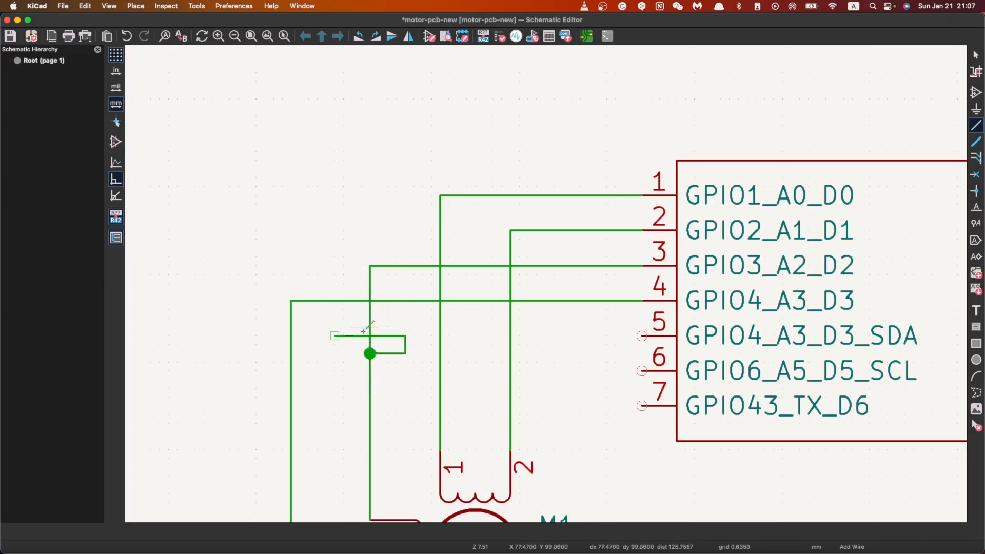
key(Escape)
key(super+z)
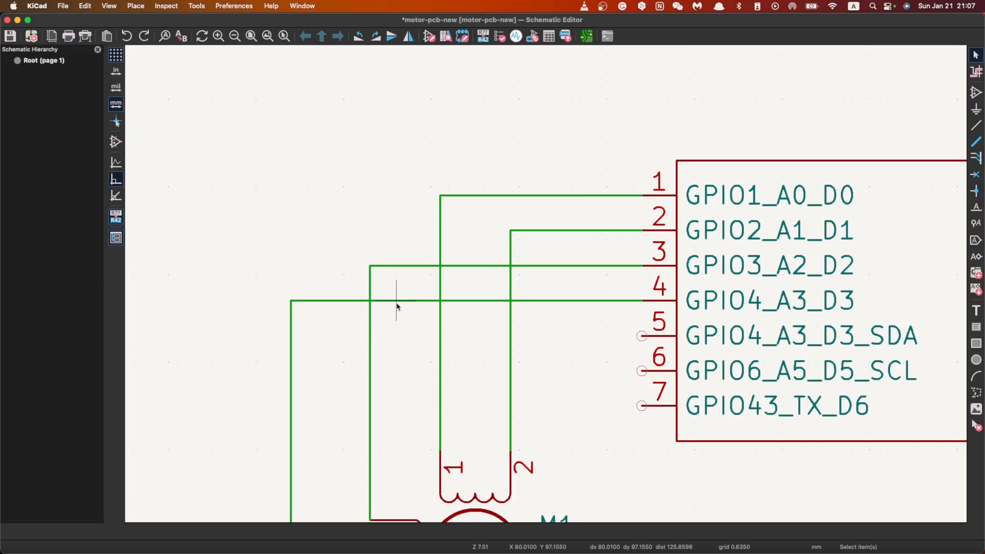
scroll(397, 306, down, 5)
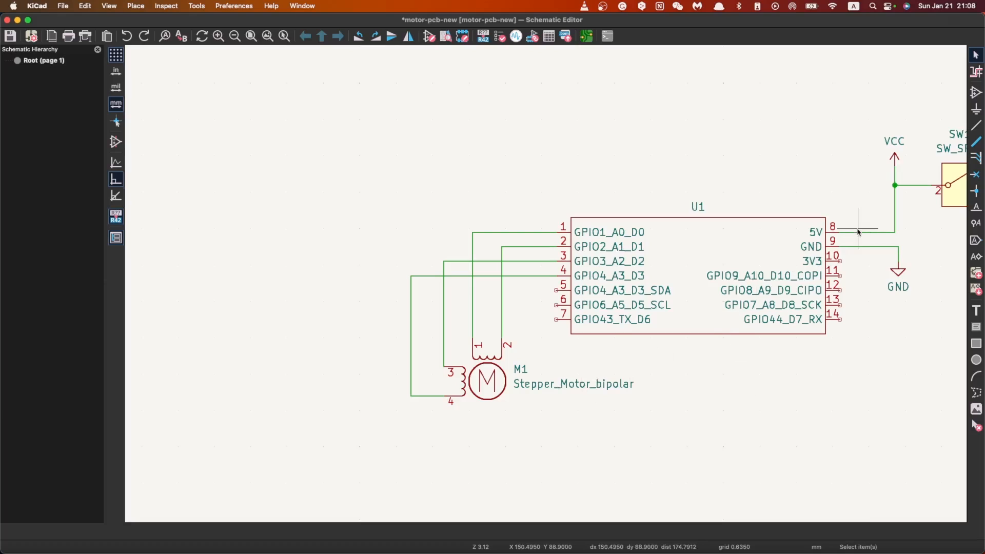
scroll(872, 220, down, 3)
scroll(556, 296, up, 1)
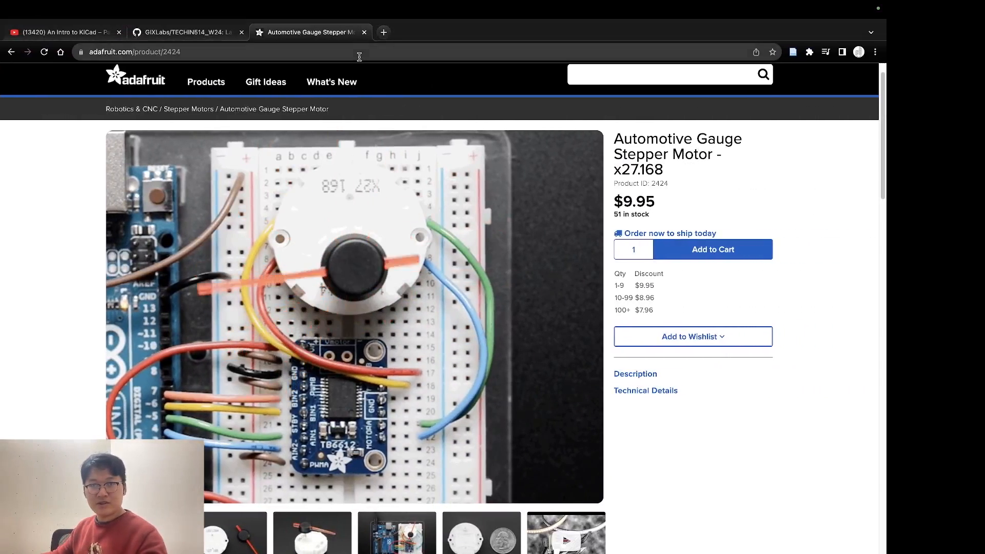
Step: Replace the motor product page with a Google search for "SSD1306 oled symbol kicad"
click(359, 52)
text(go)
key(Return)
text(SS)
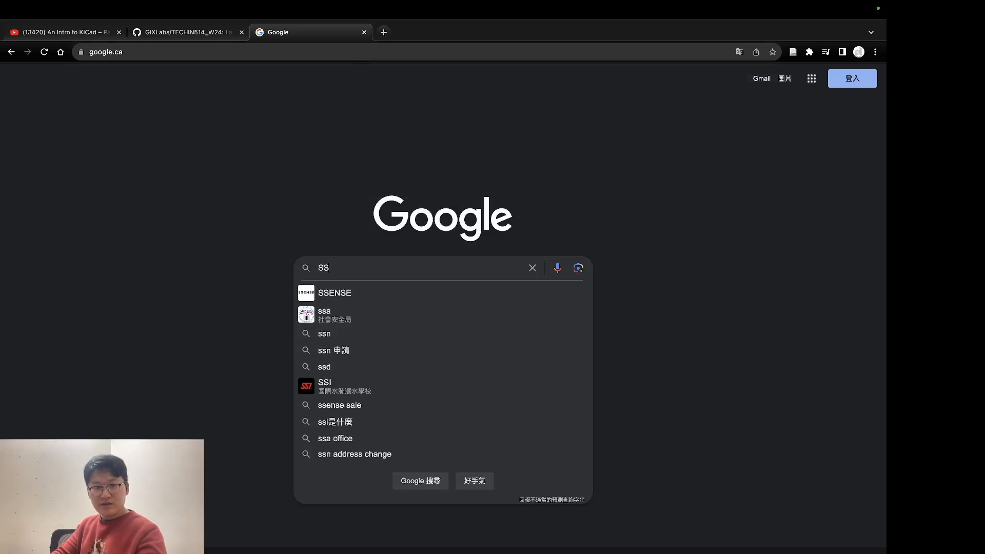
text(D1306)
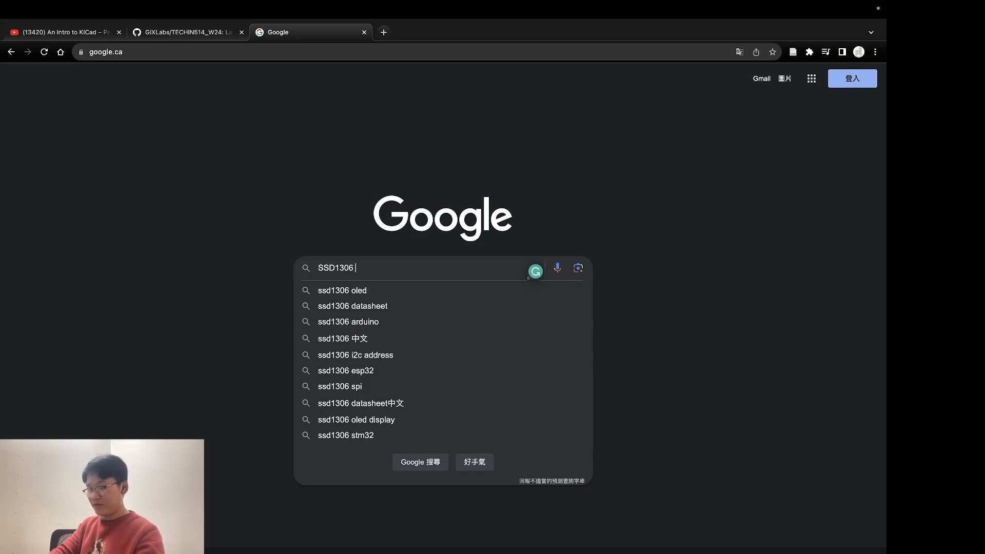
text( oled)
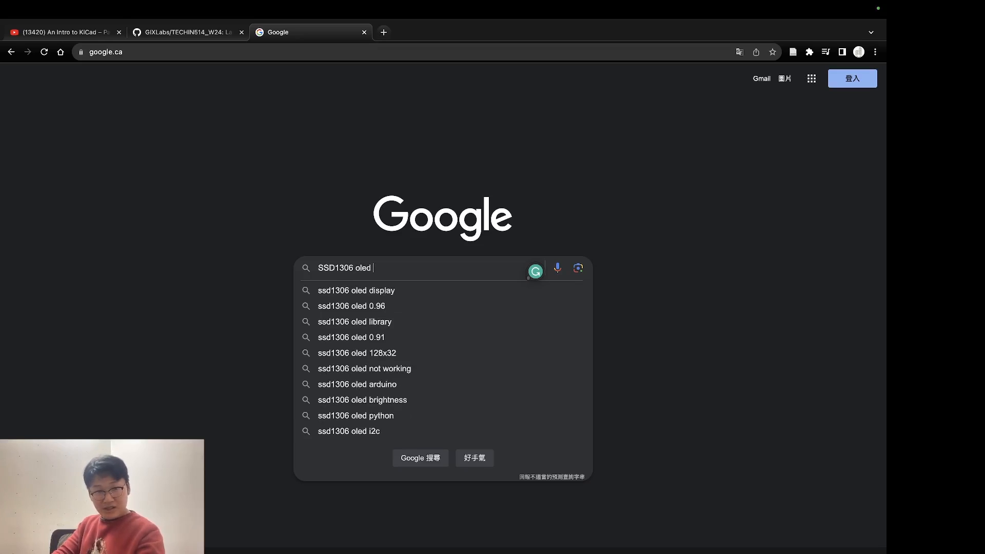
text( symbol kicad)
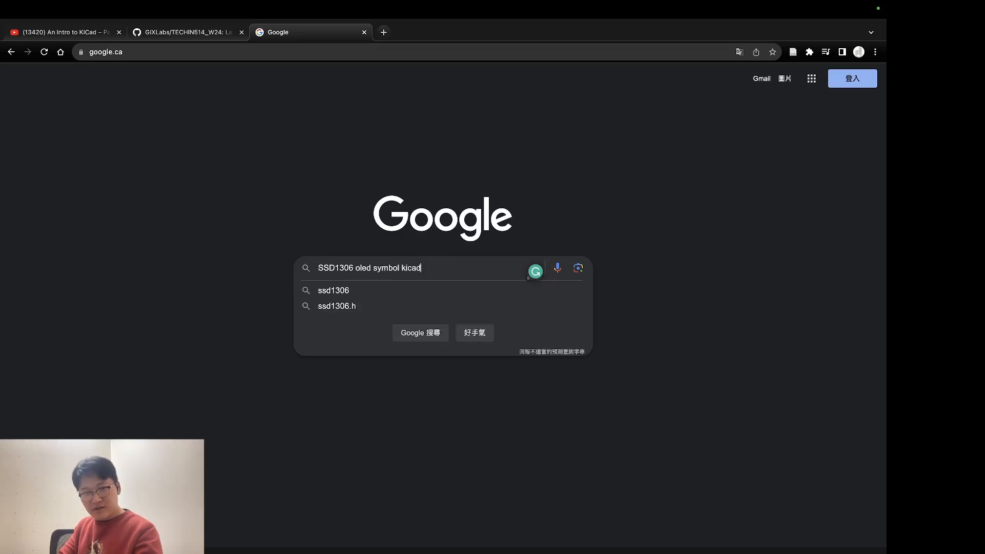
key(Return)
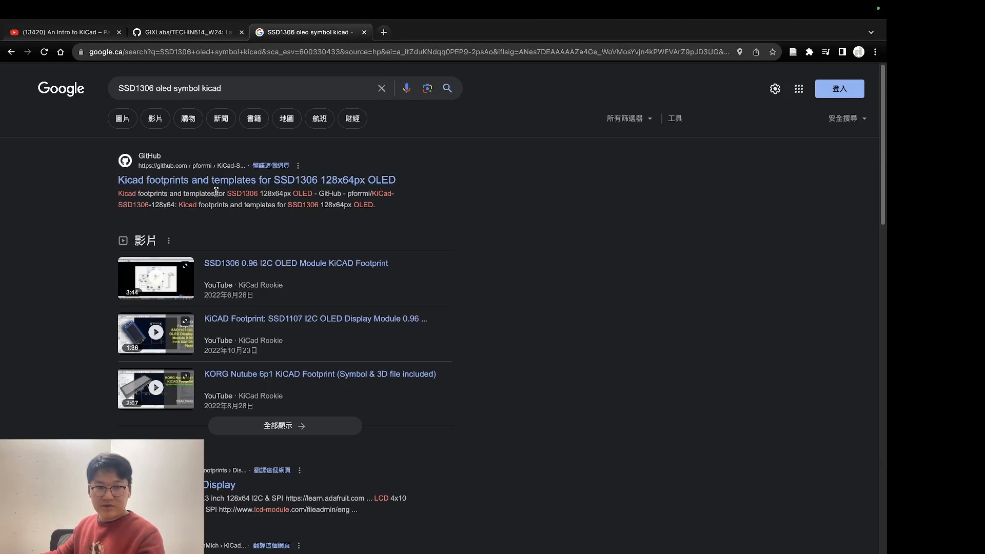
Step: Open the GitHub result with KiCad footprints and templates for the SSD1306 128x64px OLED and look over its README and file list
click(311, 185)
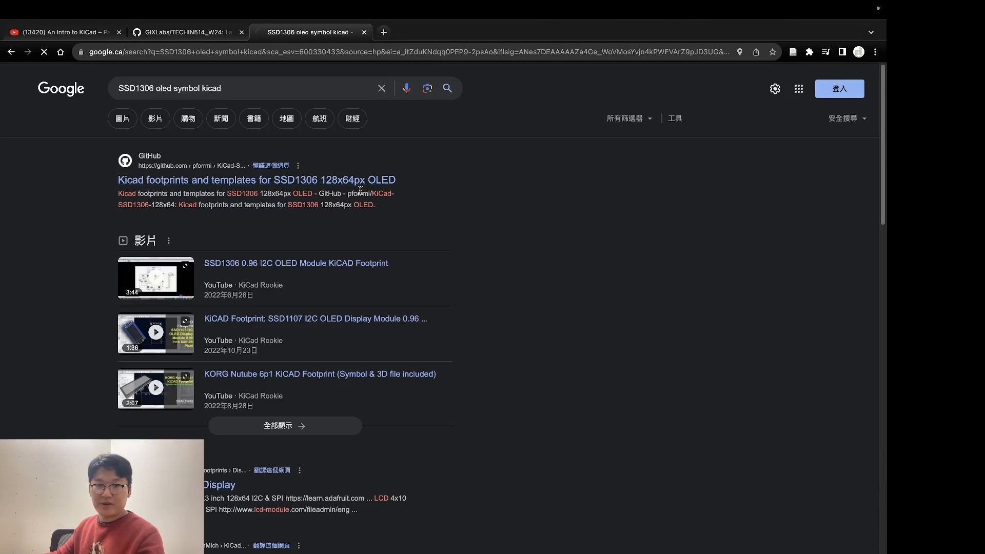
scroll(222, 222, down, 4)
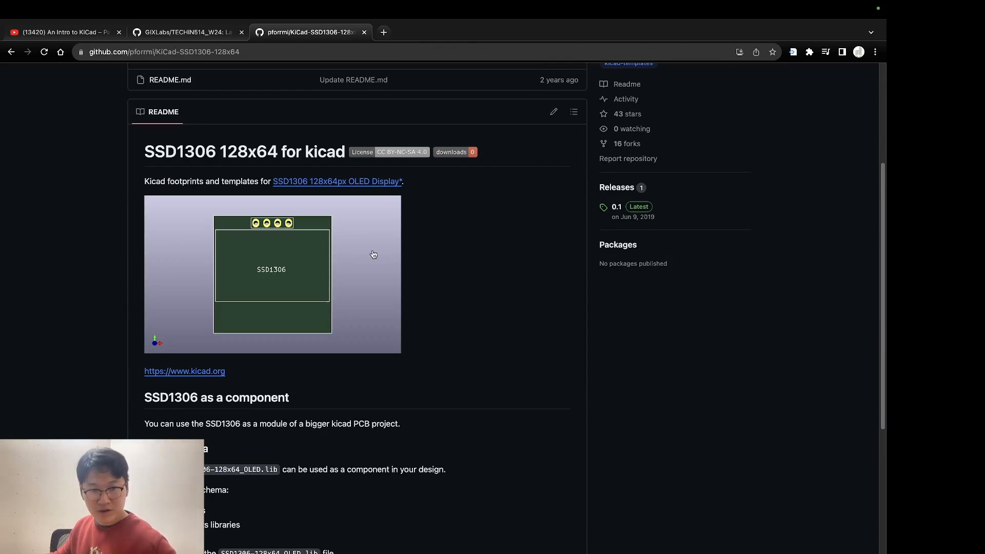
key(ctrl+Left)
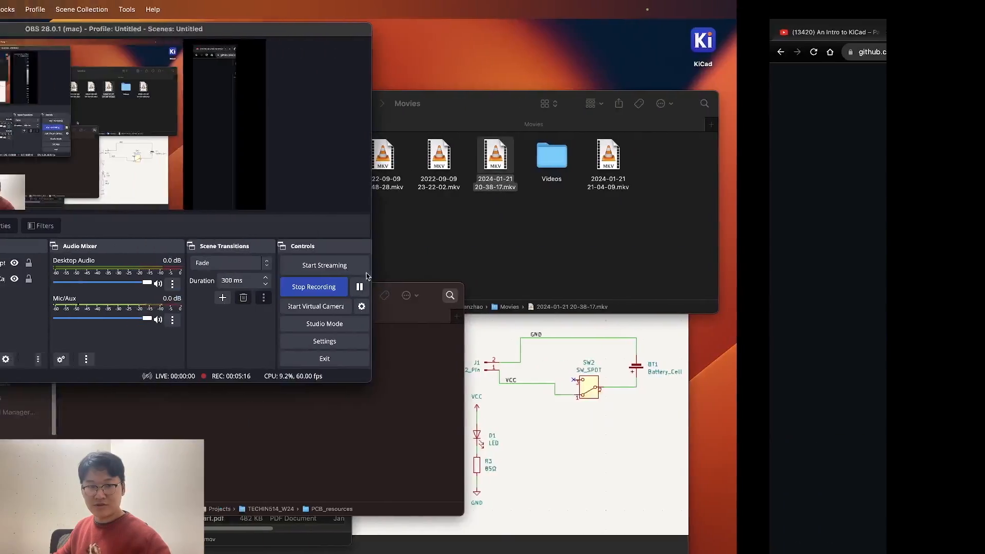
click(28, 297)
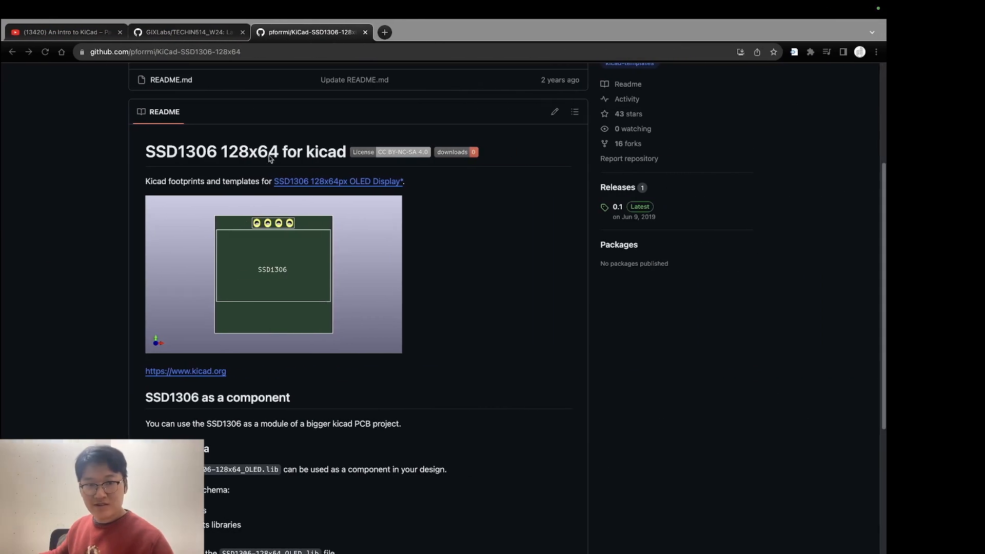
scroll(573, 225, up, 5)
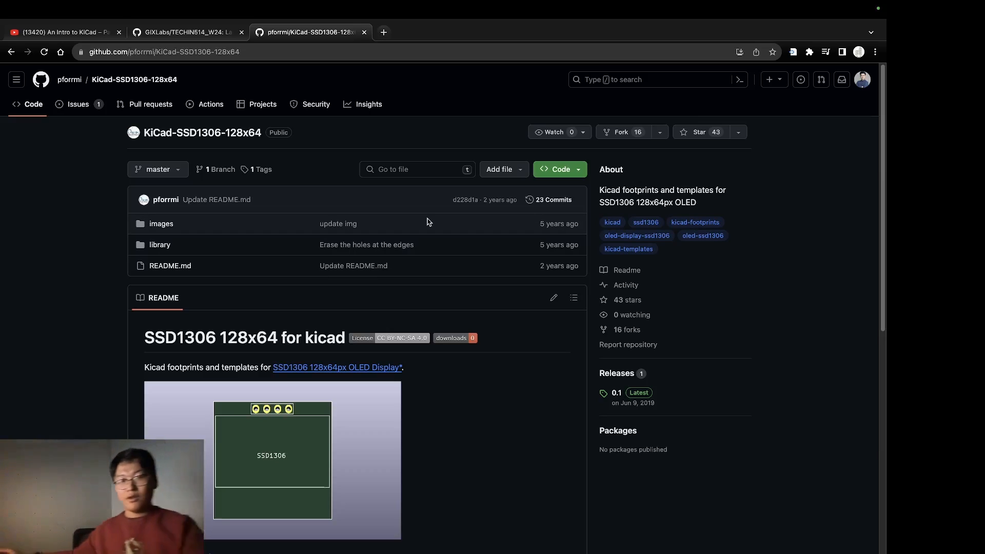
Step: Switch back to KiCad's Schematic Editor and open the symbol library manager
key(ctrl+Left)
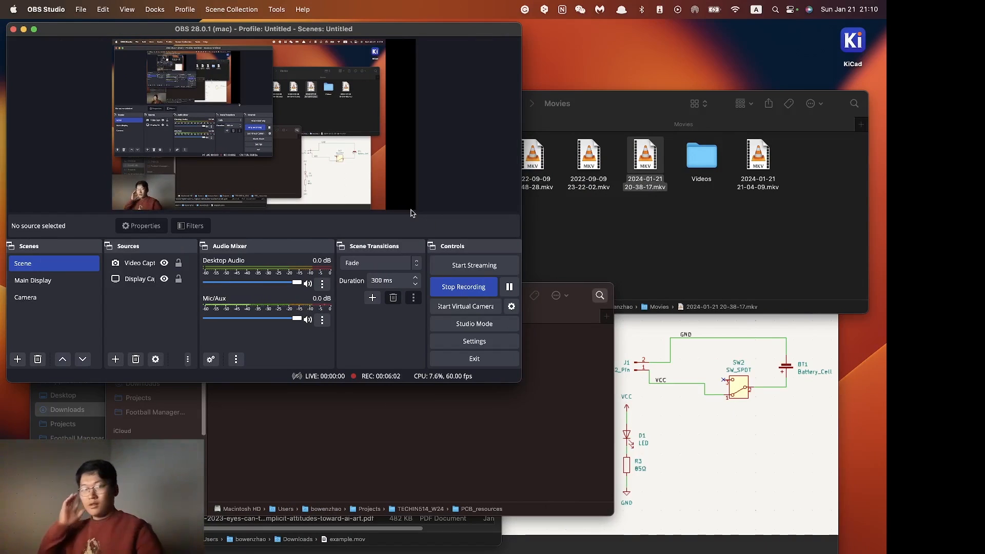
click(40, 281)
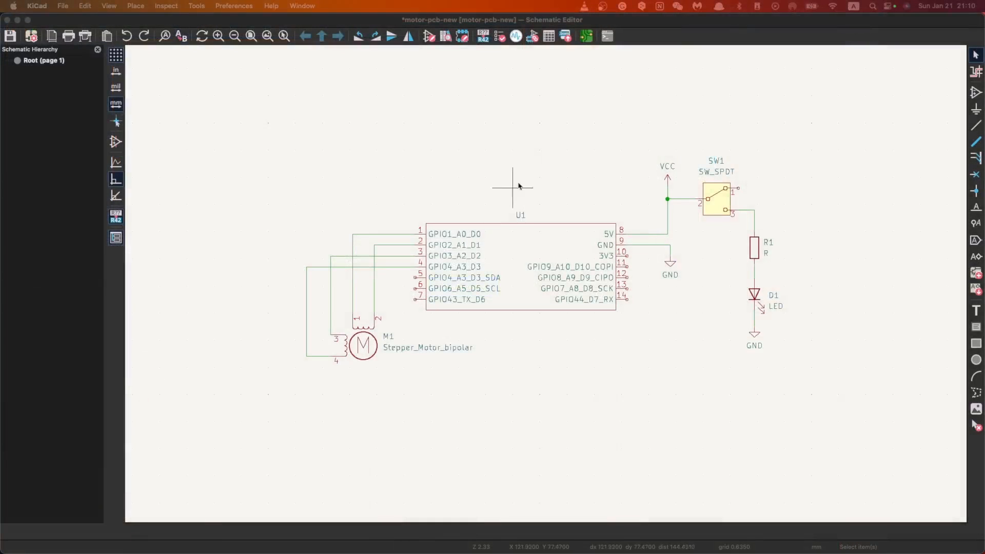
click(197, 6)
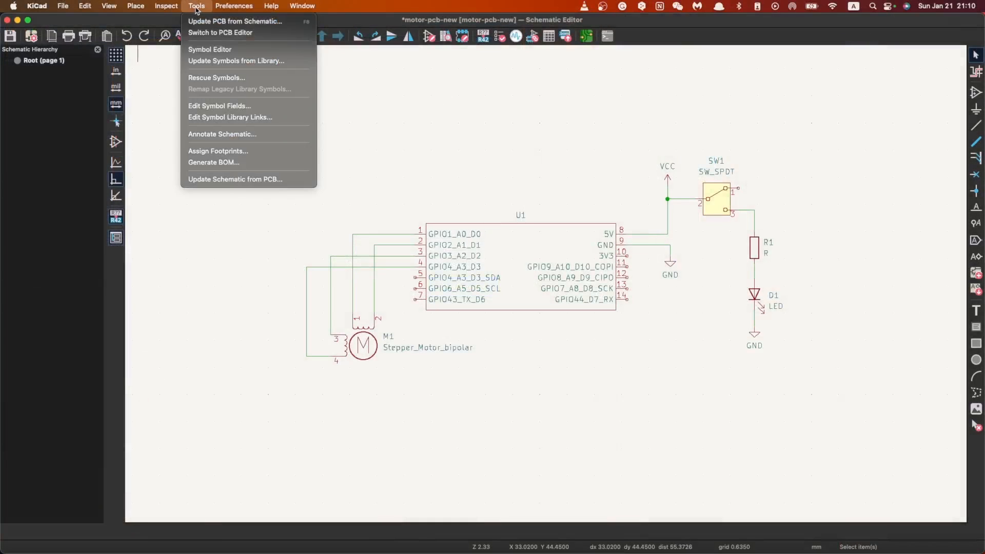
mouse_move(166, 7)
mouse_move(271, 6)
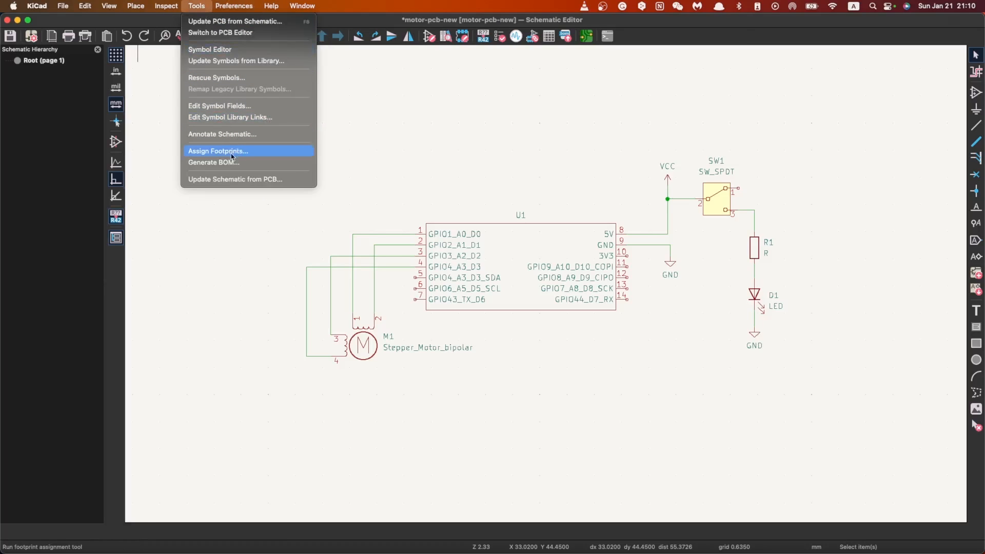
mouse_move(234, 6)
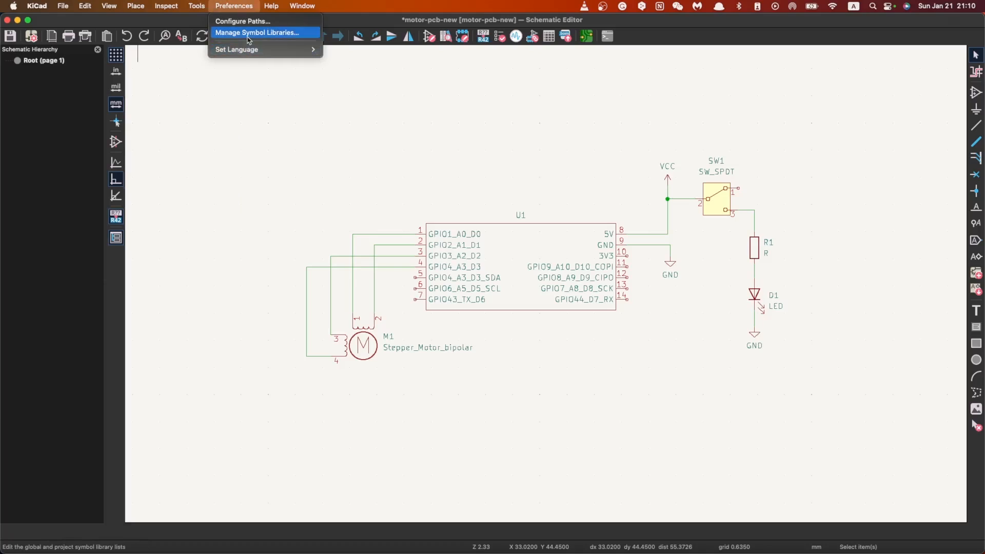
click(233, 31)
Step: Add a new entry at the end of the global symbol libraries with the nickname ssd1306_demo
scroll(420, 209, down, 10)
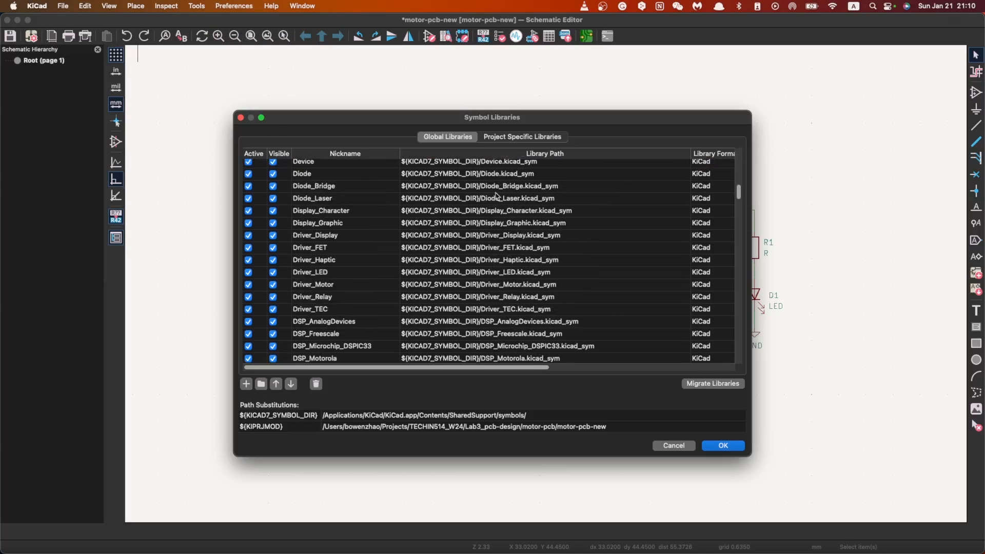
drag(736, 197, 745, 406)
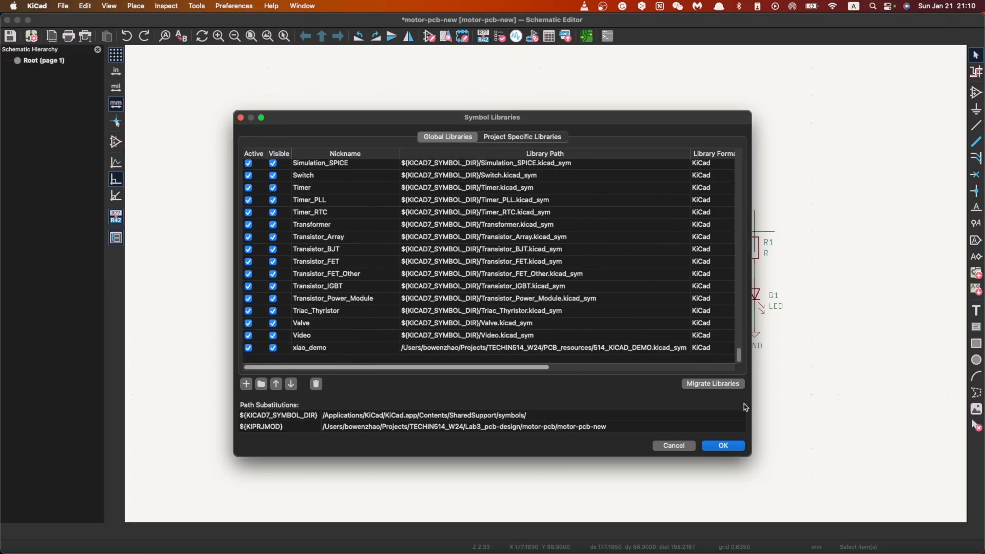
click(245, 384)
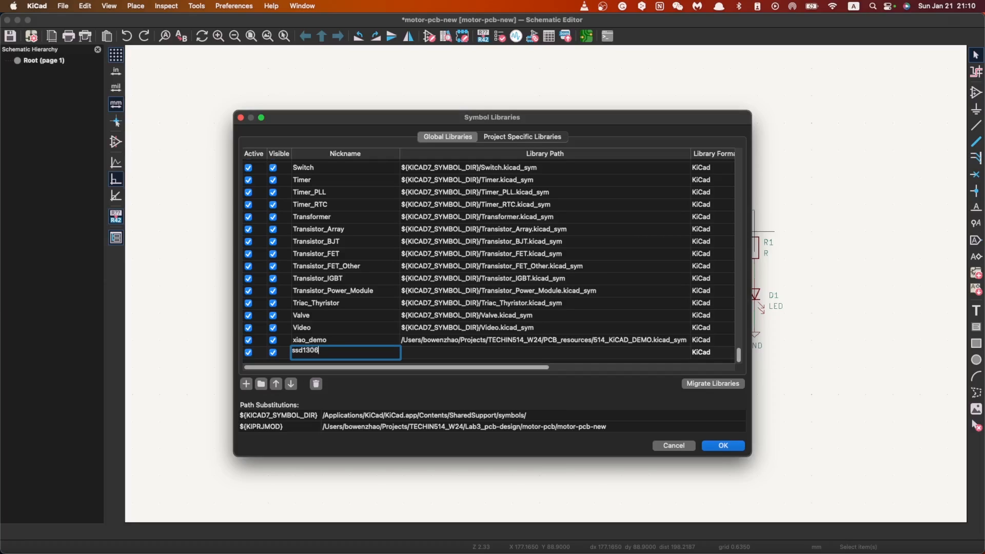
key(Return)
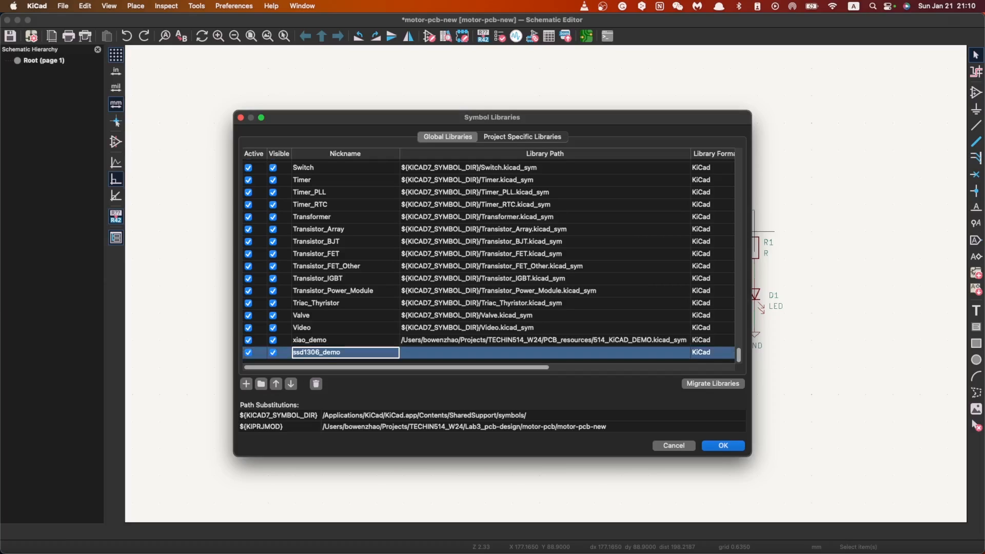
Step: Set the ssd1306_demo library path to SSD1306-128x64_OLED.lib in the PCB_resources/SSD1306 folder and accept the library changes
click(521, 354)
click(685, 352)
click(414, 249)
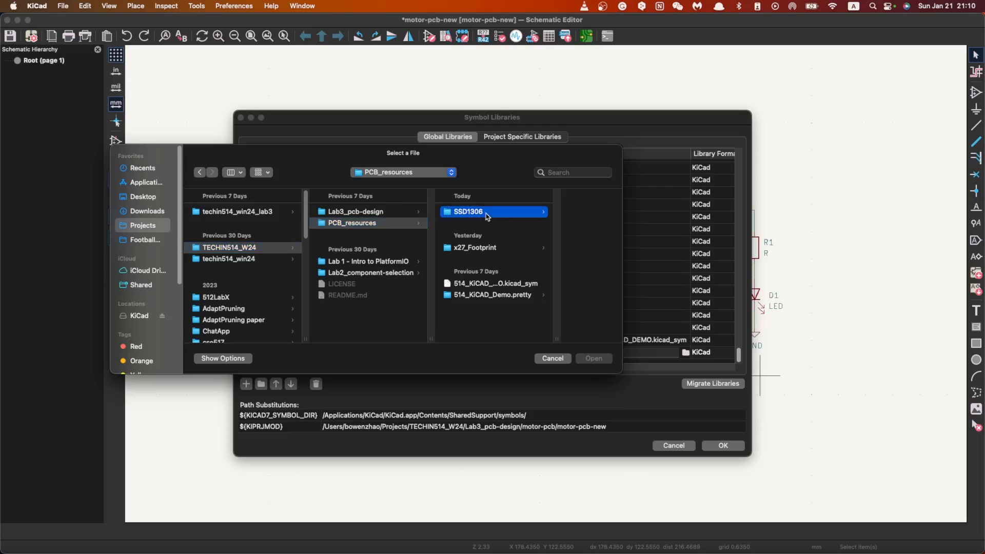
click(486, 213)
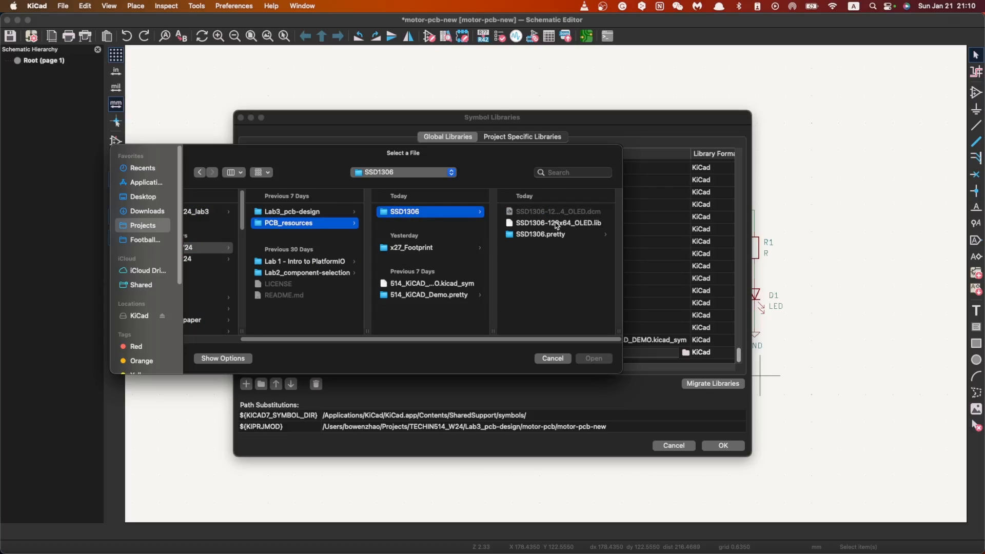
click(580, 224)
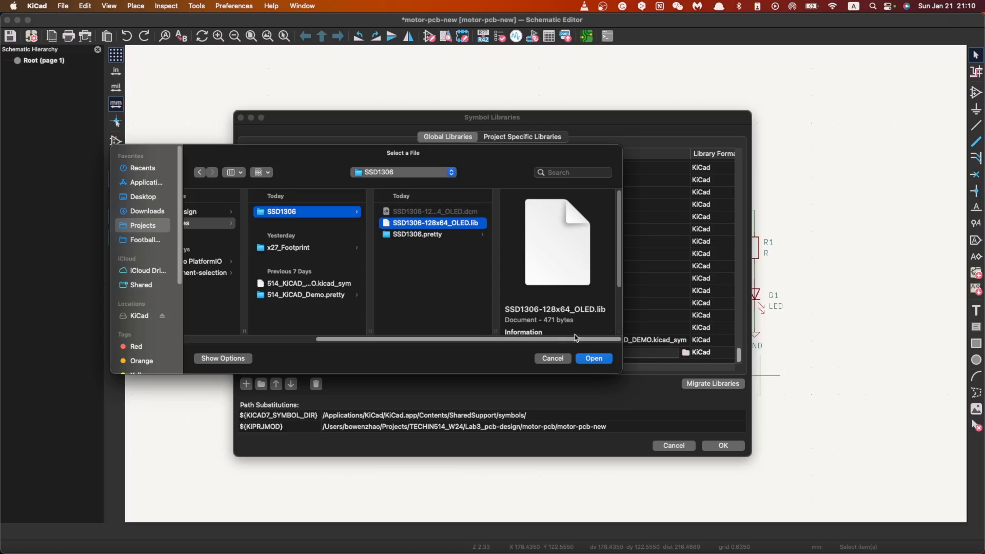
click(593, 358)
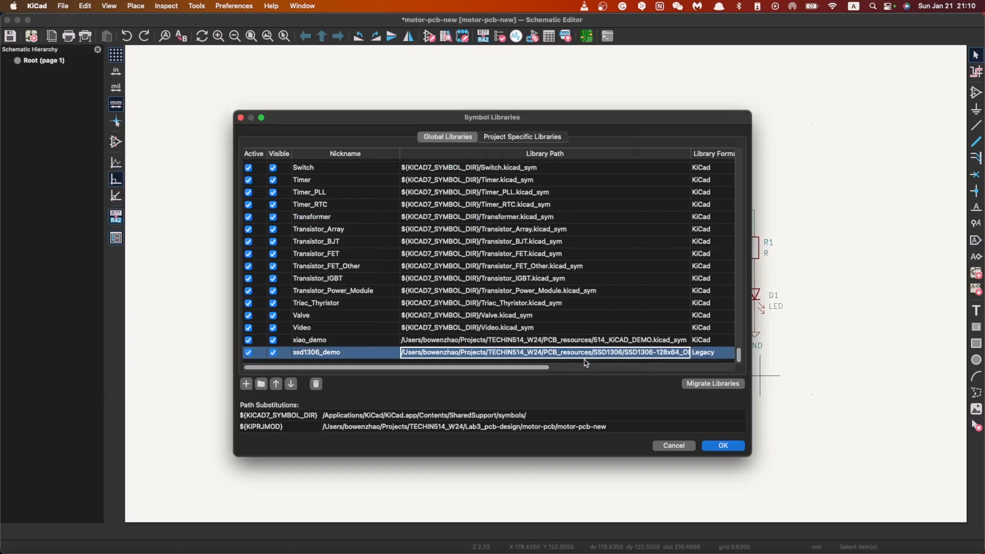
click(380, 351)
click(462, 353)
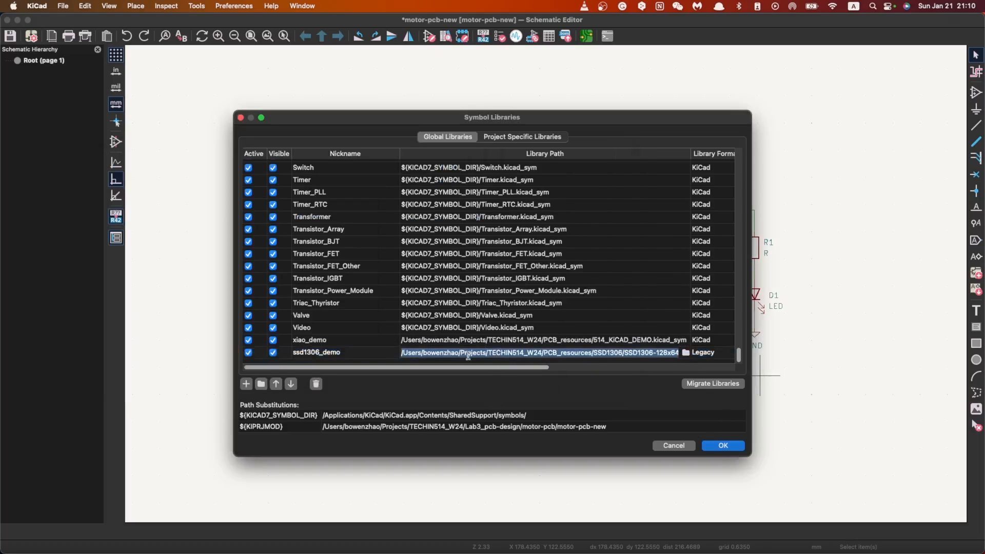
click(723, 445)
Step: Find SSD1306 in the ssd1306_demo library and place the symbol below U1, to the right of the stepper motor
key(a)
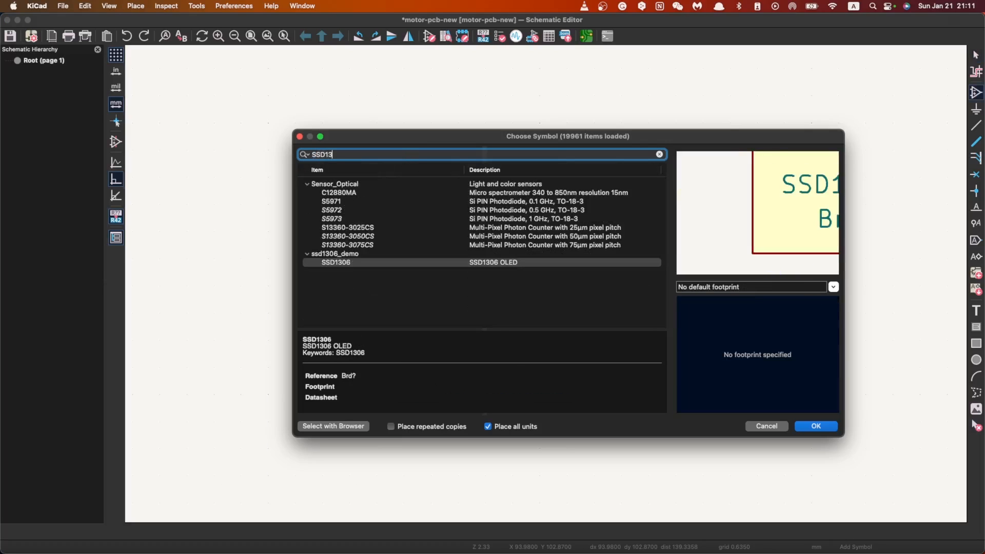
click(405, 193)
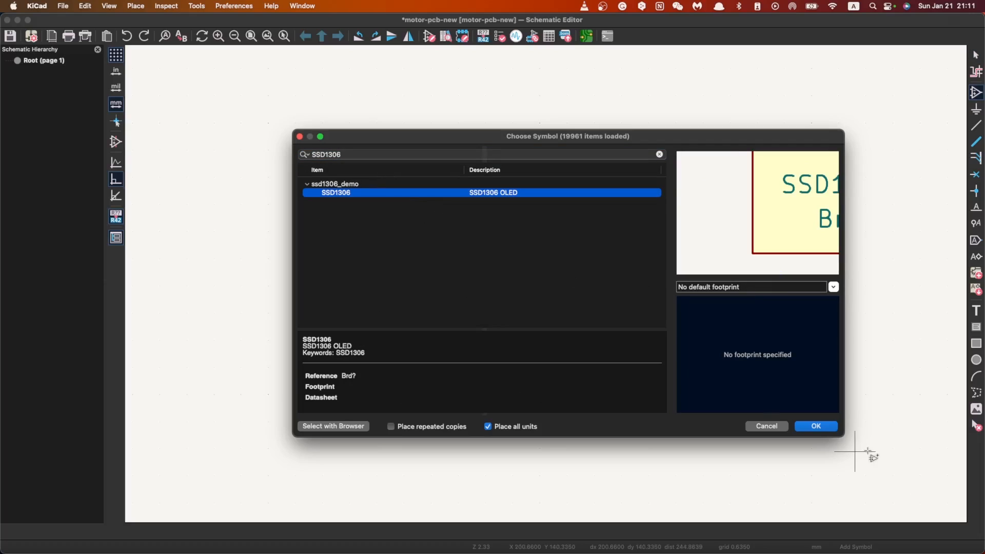
click(815, 426)
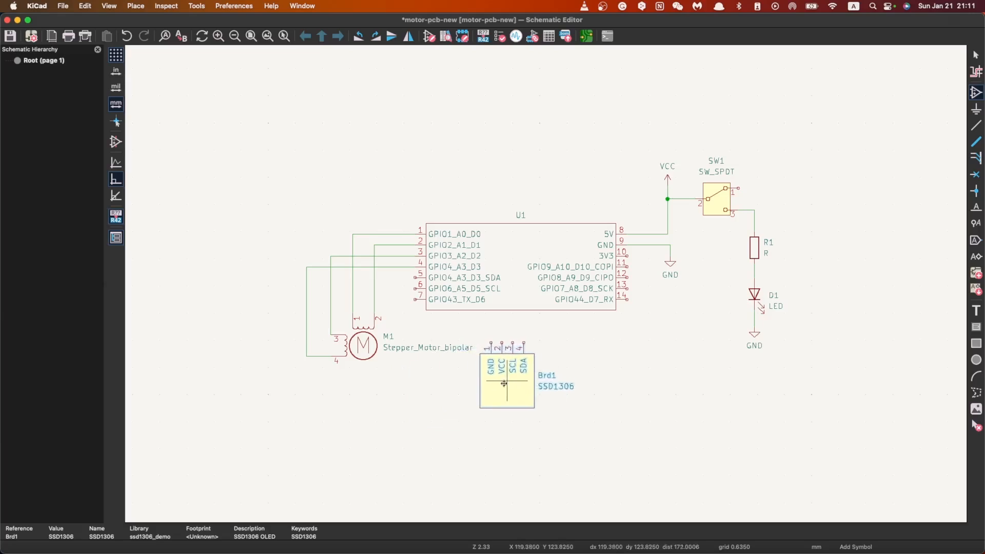
click(455, 412)
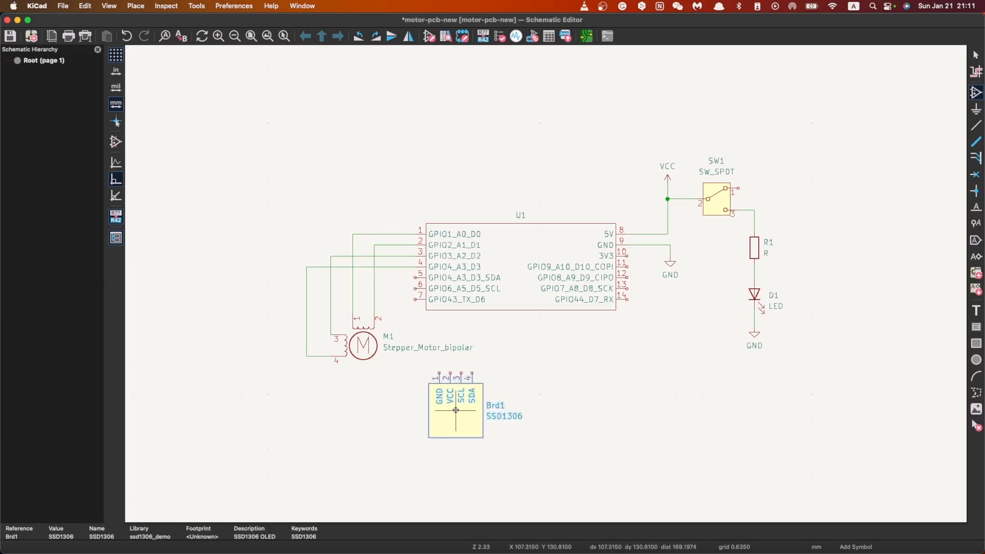
key(Escape)
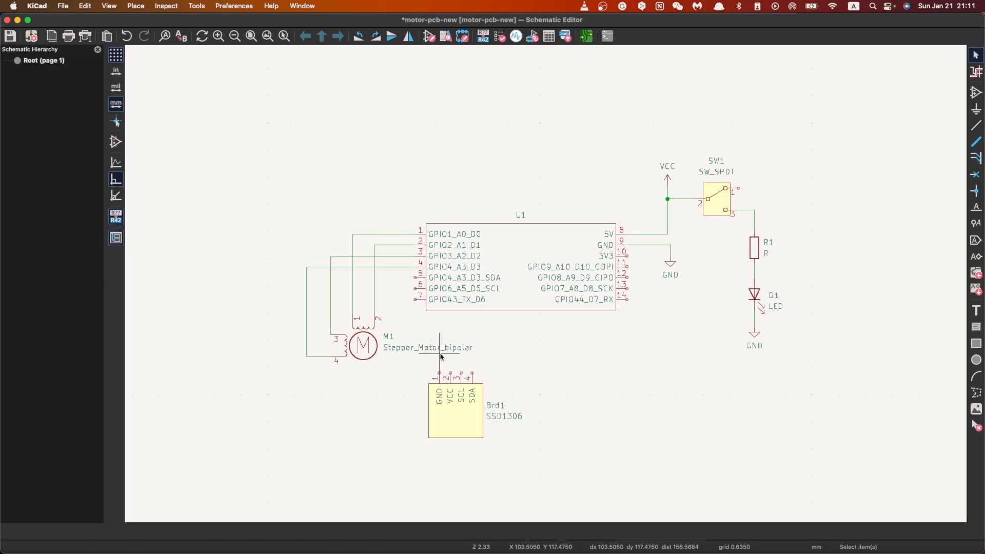
Step: Move the motor's reference and value text below its symbol, and shift the SSD1306 symbol slightly up and right, closer to U1
drag(477, 356, 386, 332)
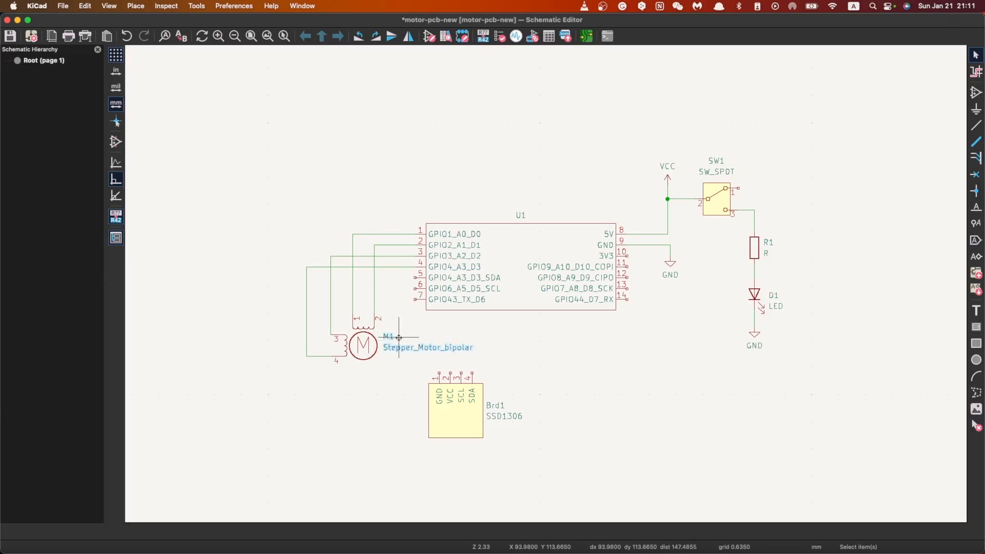
drag(386, 347, 345, 375)
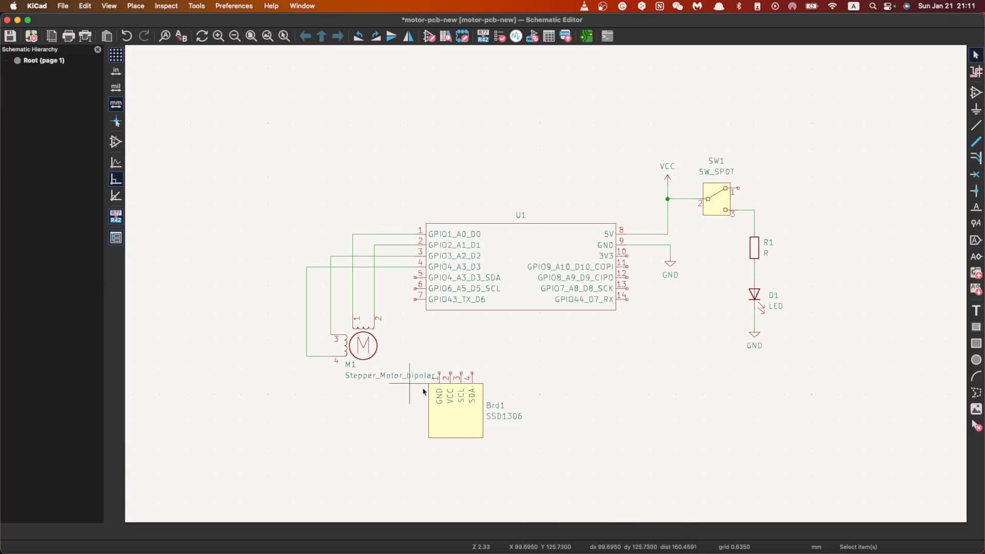
click(465, 427)
drag(464, 427, 484, 387)
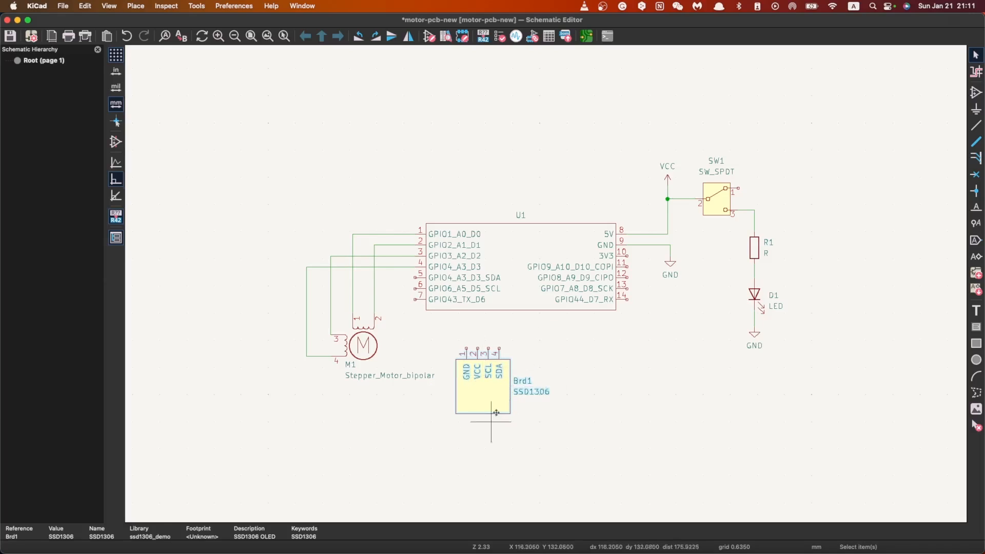
click(485, 429)
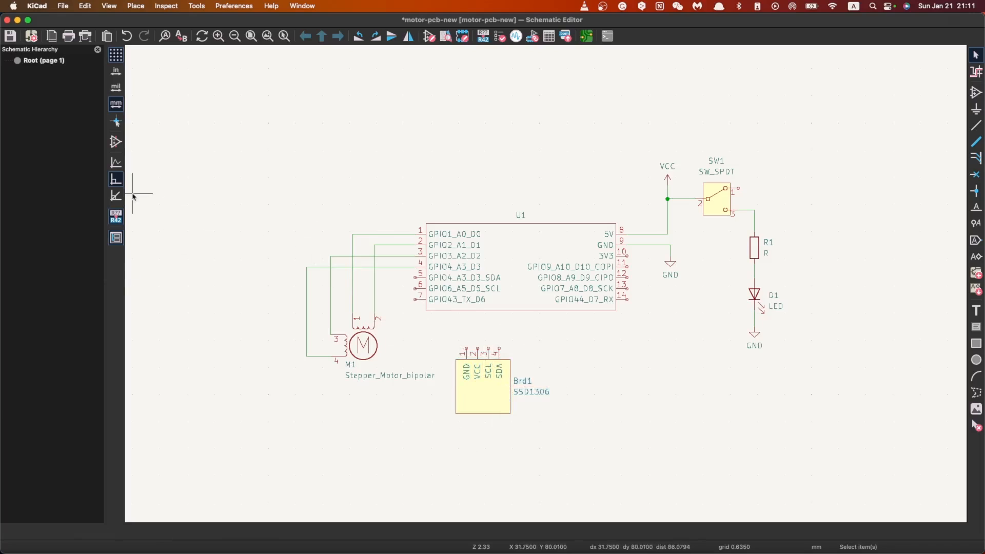
Step: Wire U1's GPIO4_A3_D3_SDA pin to the SDA pin of the SSD1306, routing the wire around and below U1
click(976, 128)
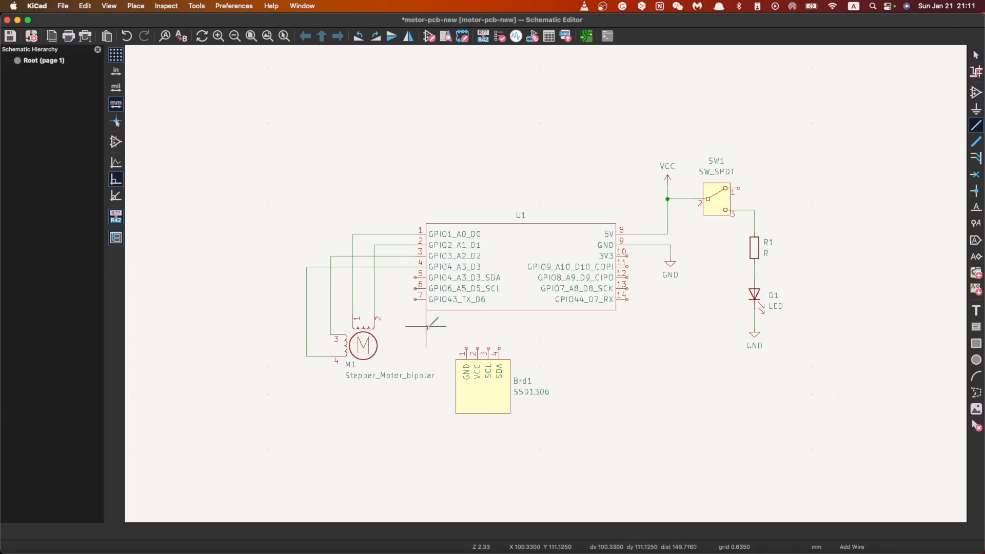
click(414, 277)
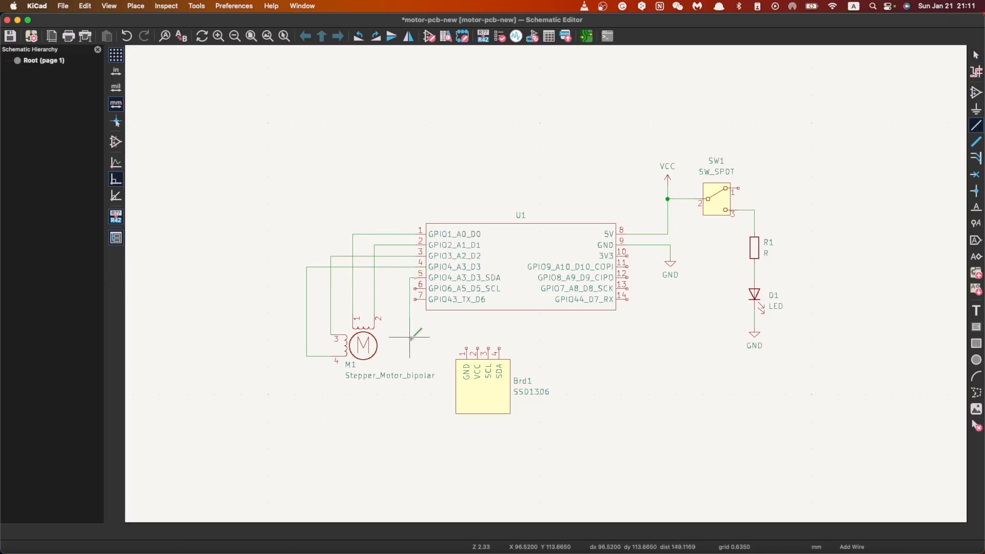
click(391, 351)
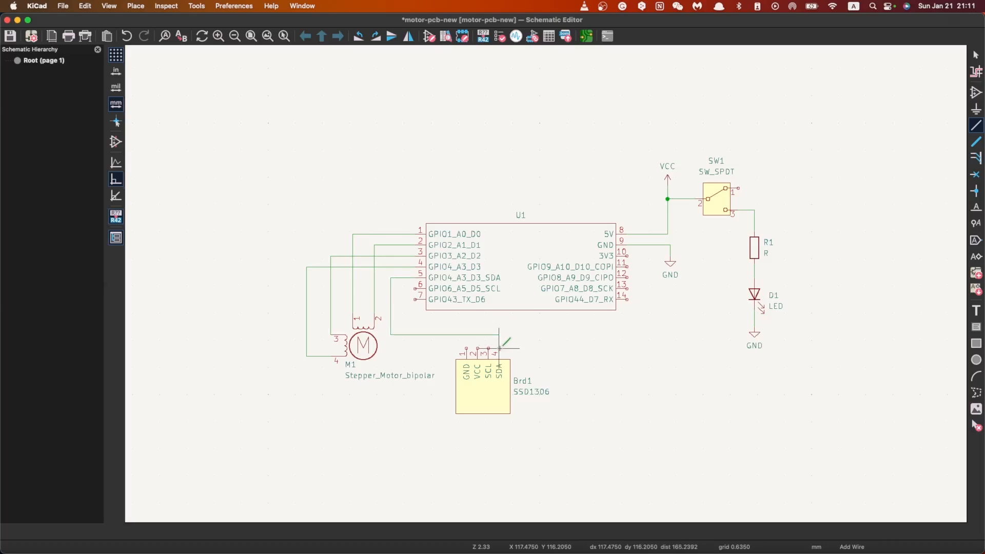
Step: Try to wire the SSD1306's SCL pin to U1's GPIO6_A5_D5_SCL pin along the pin ends, and undo that wire
click(489, 348)
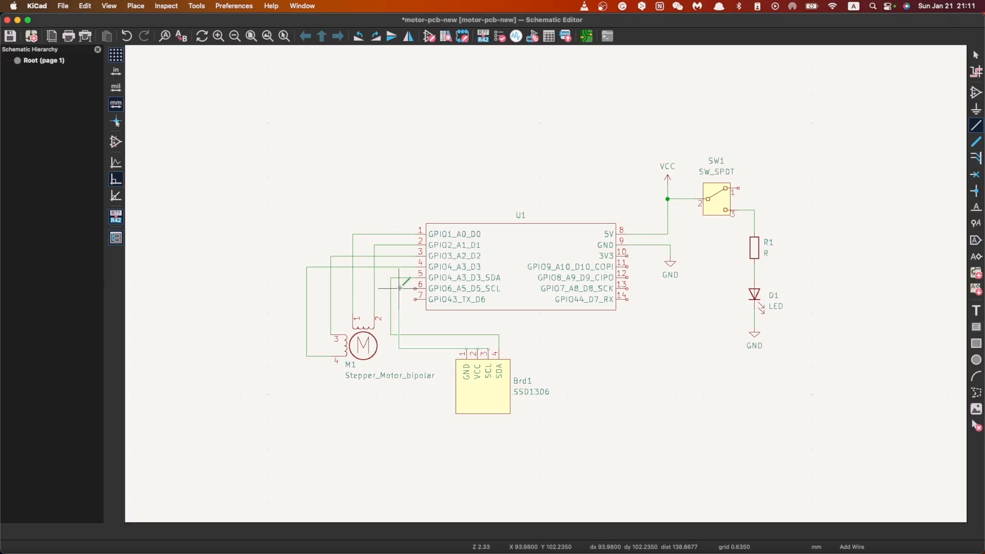
click(416, 288)
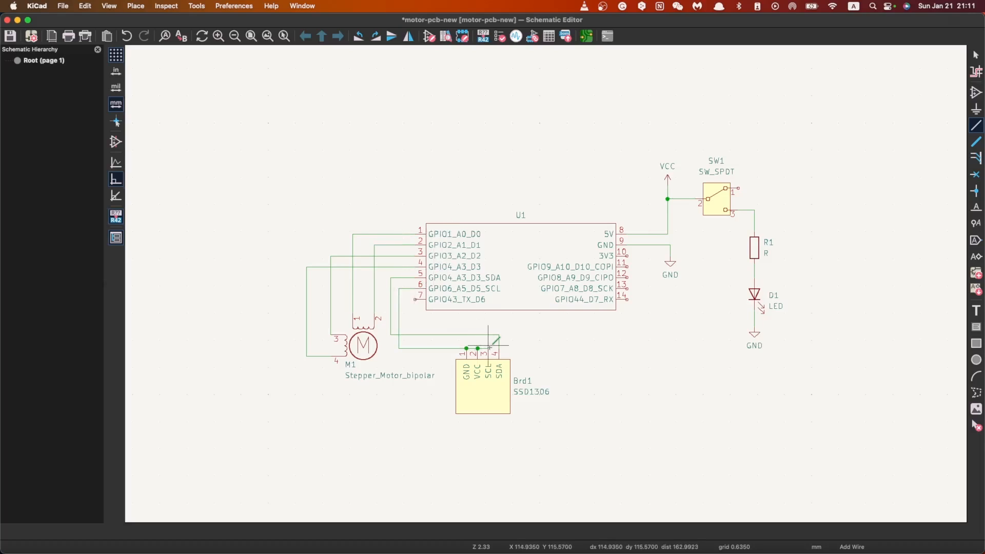
scroll(486, 346, up, 5)
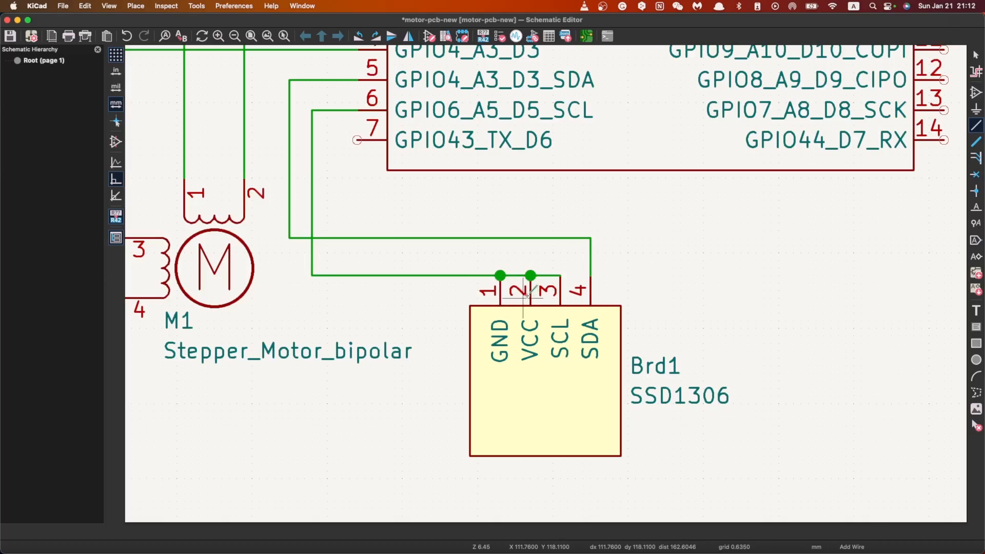
key(super+z)
Step: Wire the SSD1306's SCL pin up above the horizontal SDA wire and around to U1's GPIO6_A5_D5_SCL pin
click(560, 275)
click(560, 216)
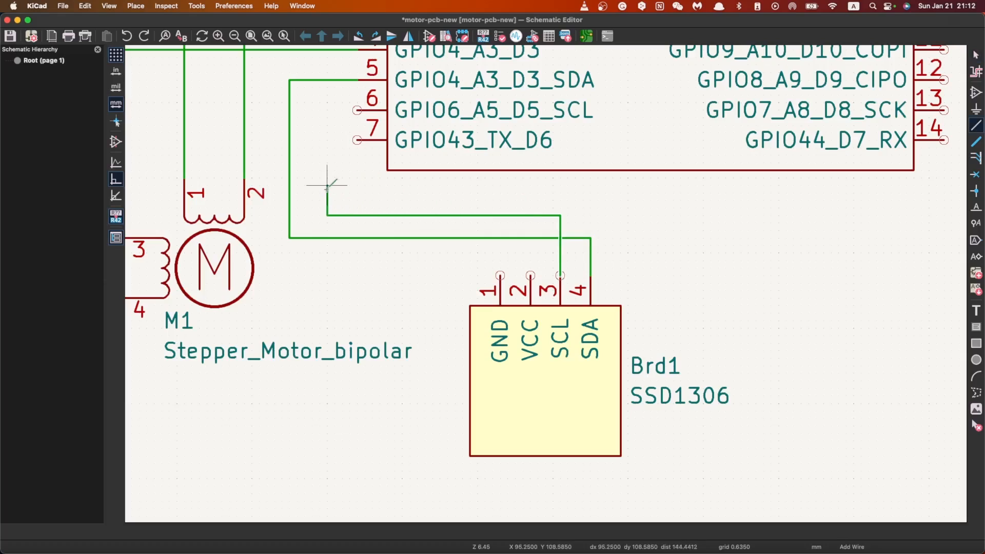
click(319, 110)
click(357, 110)
scroll(378, 230, up, 5)
scroll(569, 289, down, 8)
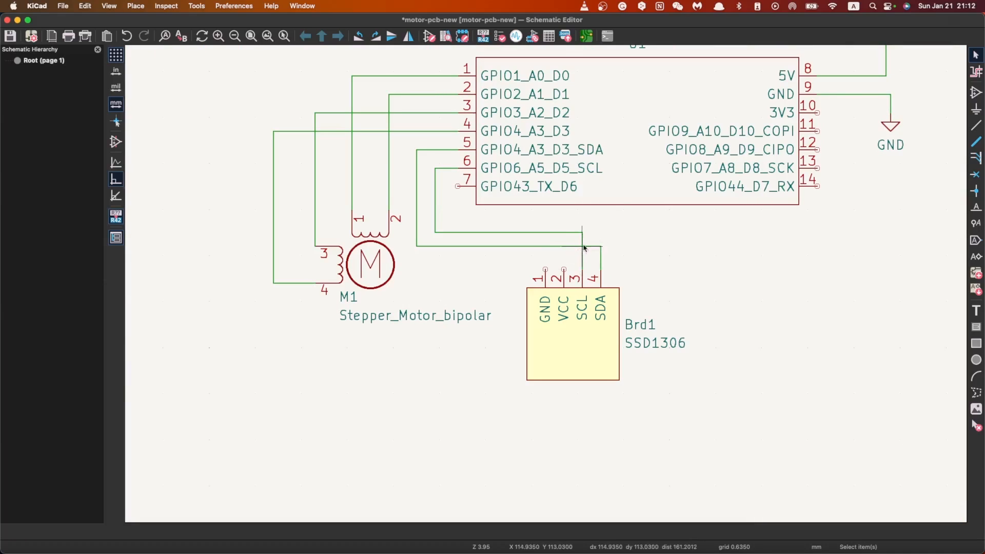
click(581, 269)
scroll(545, 281, down, 5)
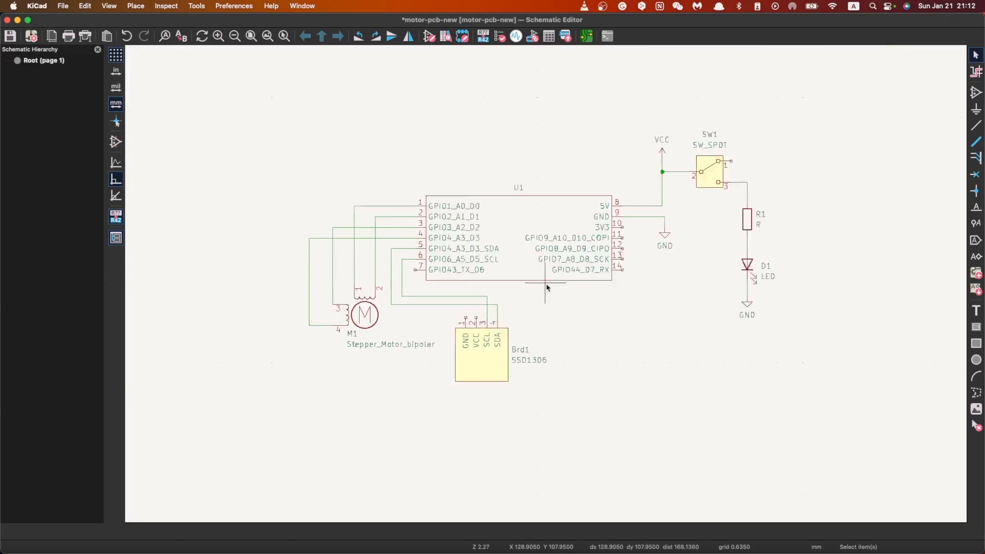
scroll(546, 287, up, 2)
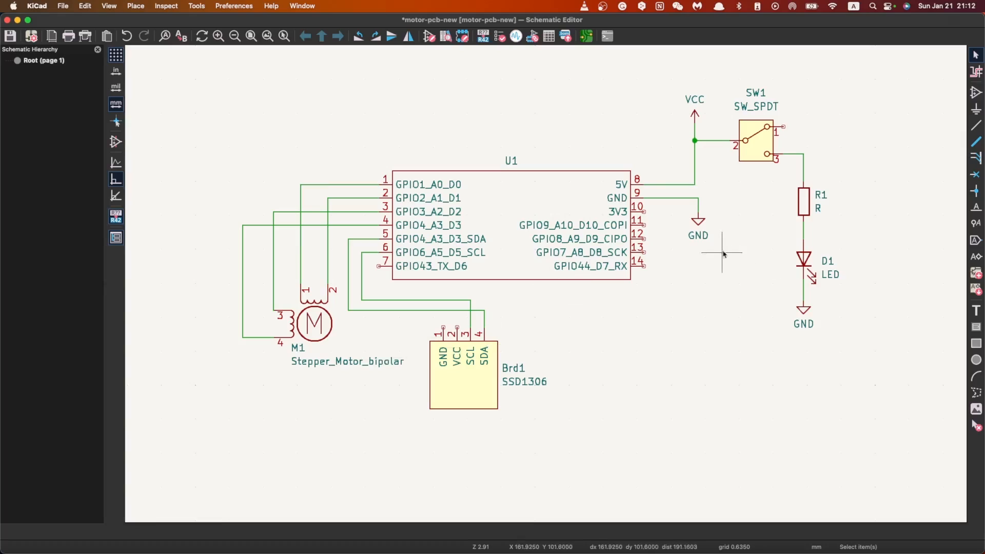
Step: Duplicate the GND symbol beside U1 and place the copy below the motor's value text, beside the SSD1306
click(701, 225)
key(super+d)
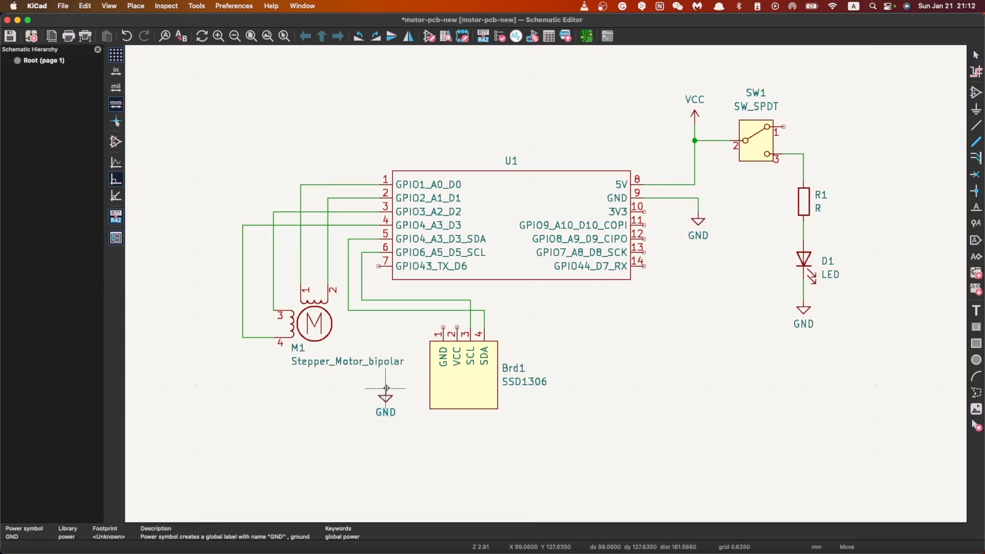
click(389, 388)
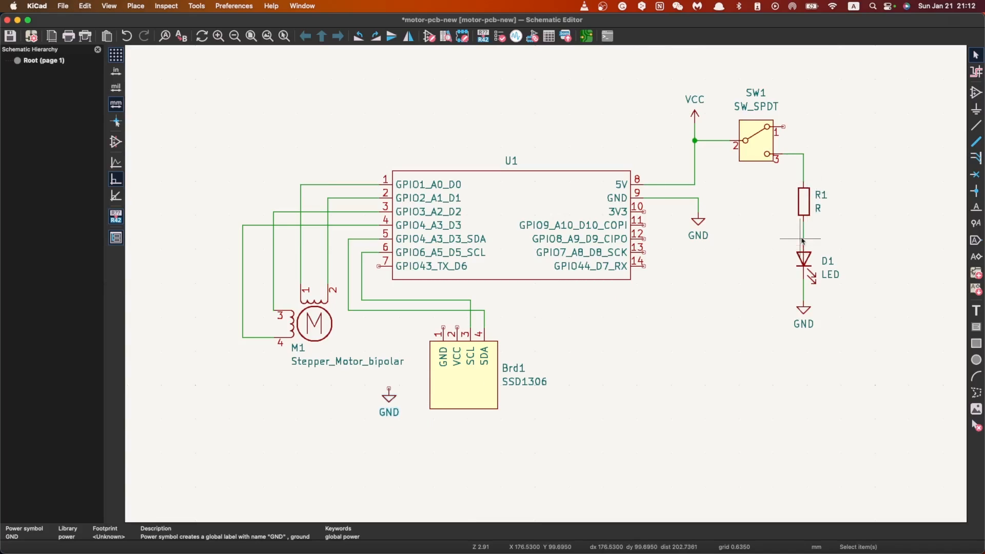
Step: Duplicate the VCC symbol and place the copy above the new GND symbol, between the stepper motor and the SSD1306
click(695, 110)
key(super+d)
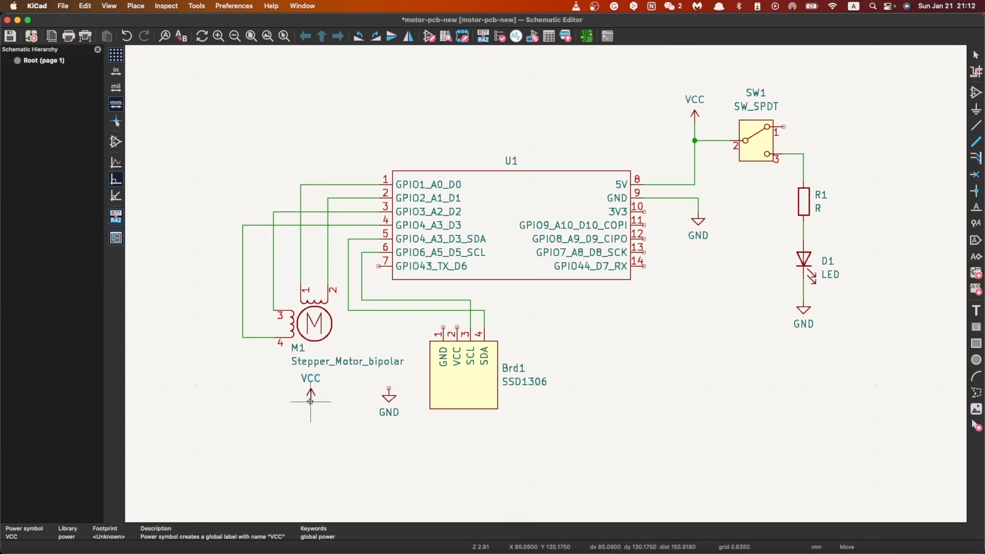
click(324, 404)
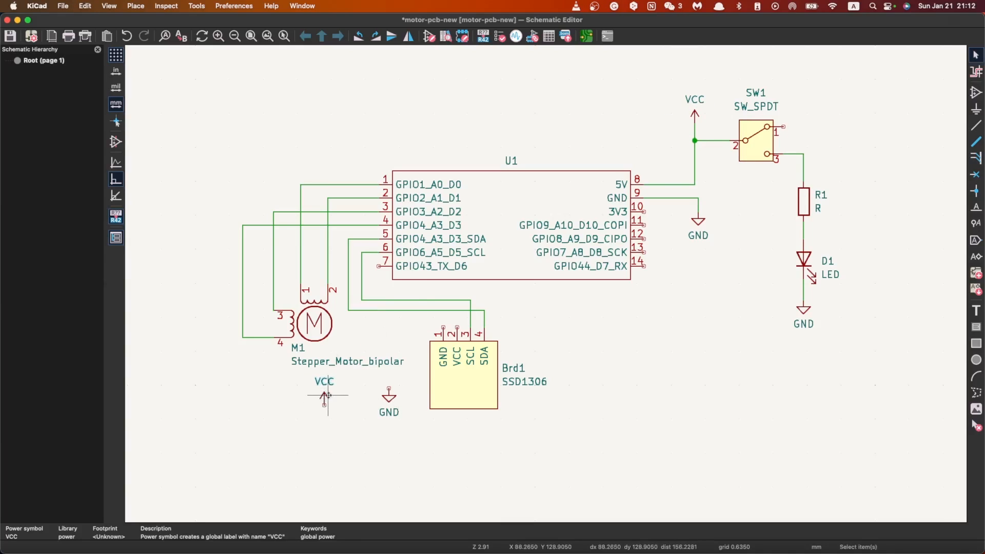
key(m)
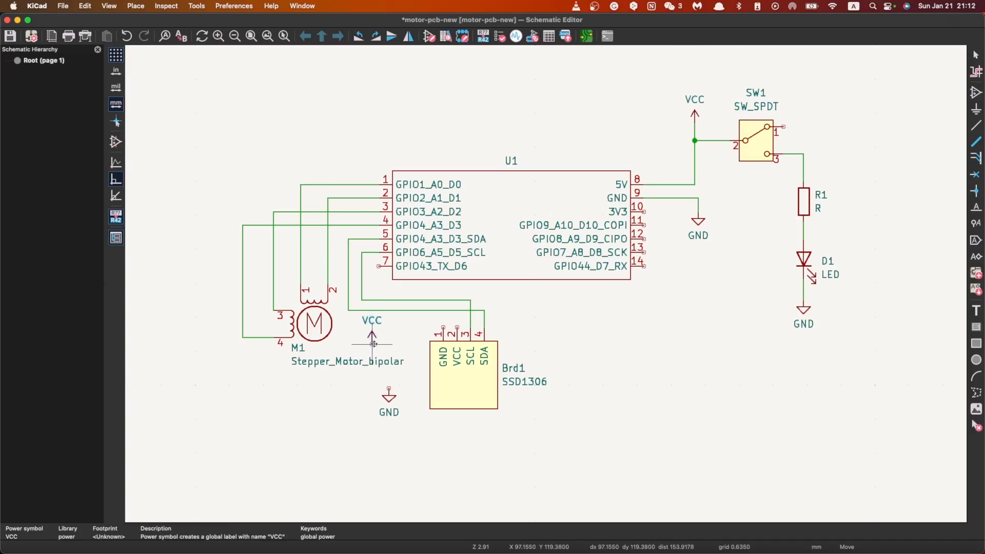
click(284, 405)
key(m)
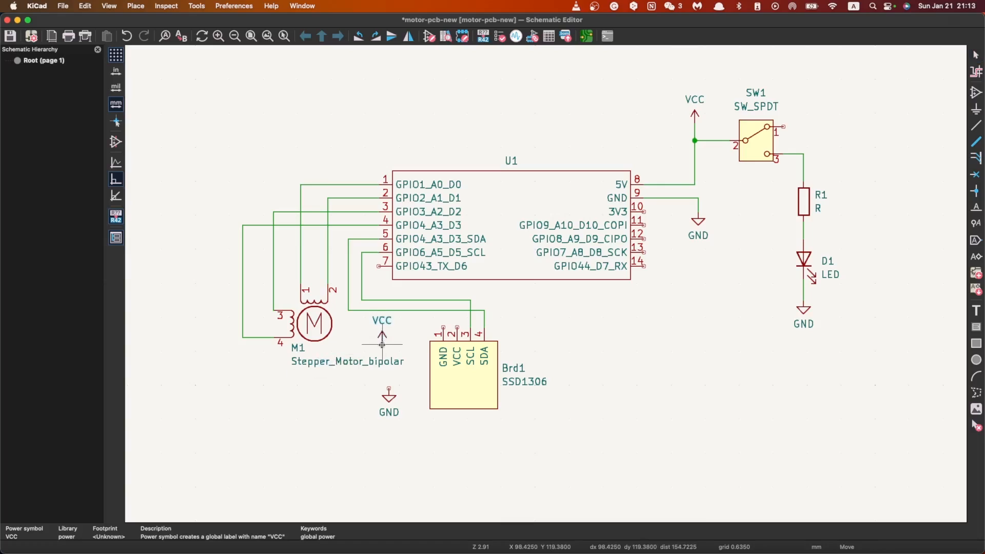
click(375, 347)
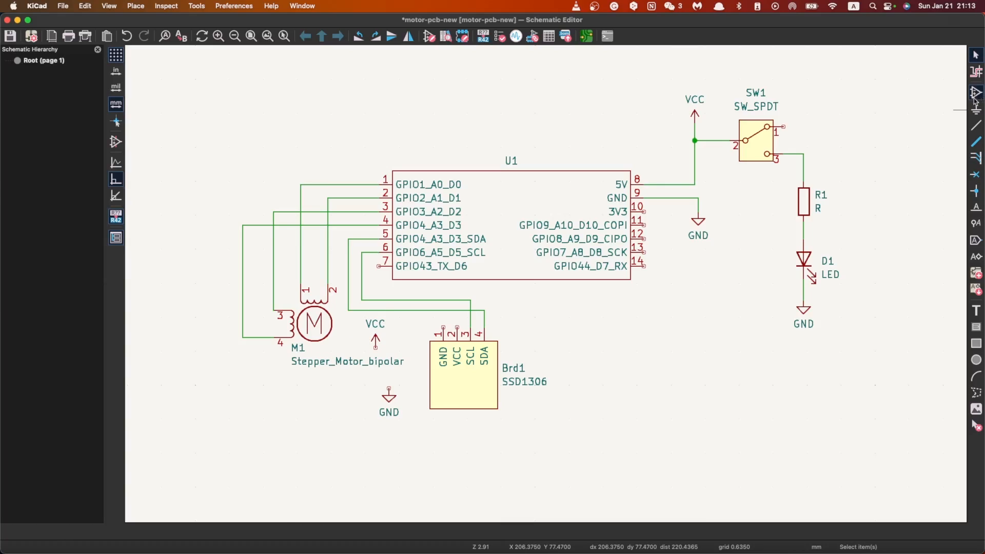
Step: Wire the new VCC symbol to pin 1 of the SSD1306 and the new GND symbol to its pin 2
click(976, 125)
click(374, 347)
click(443, 327)
click(389, 388)
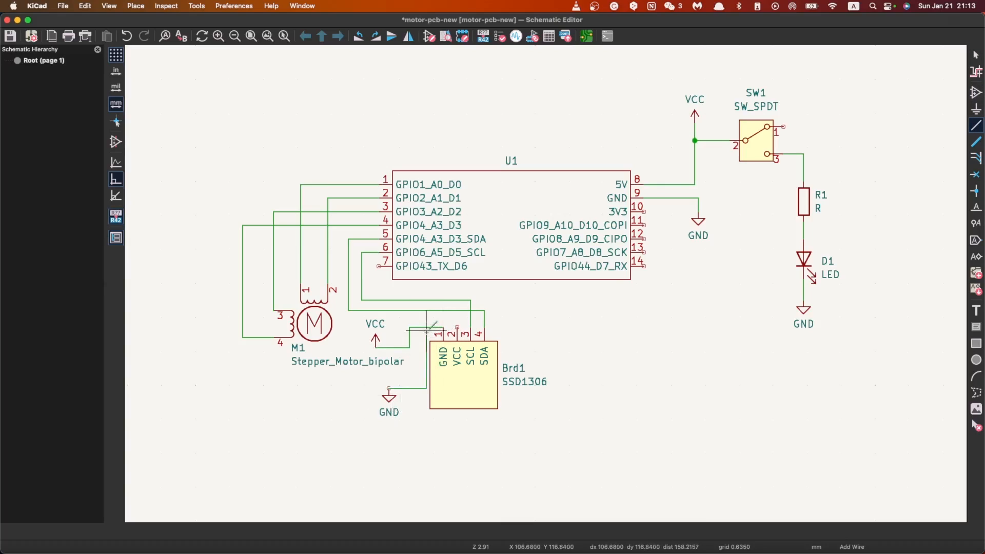
click(419, 321)
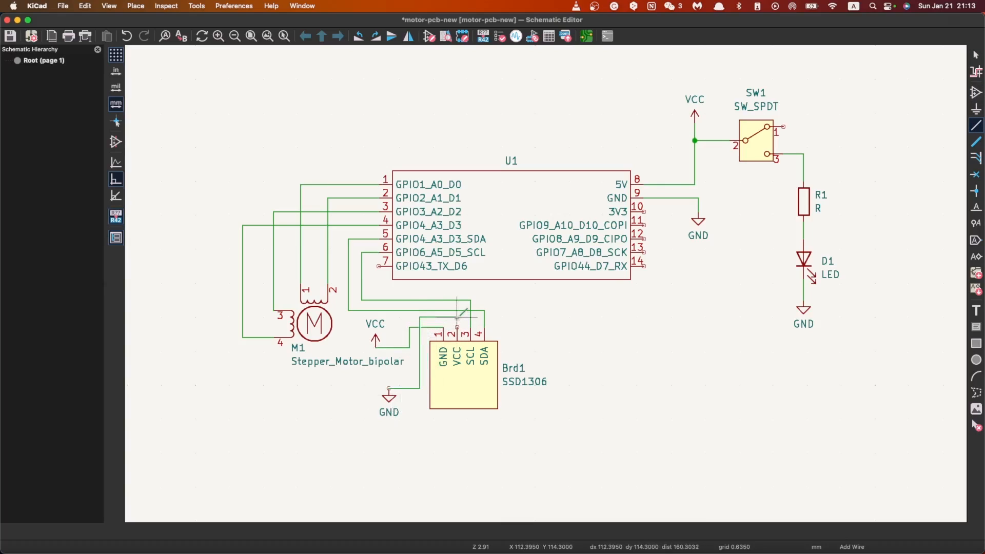
click(456, 325)
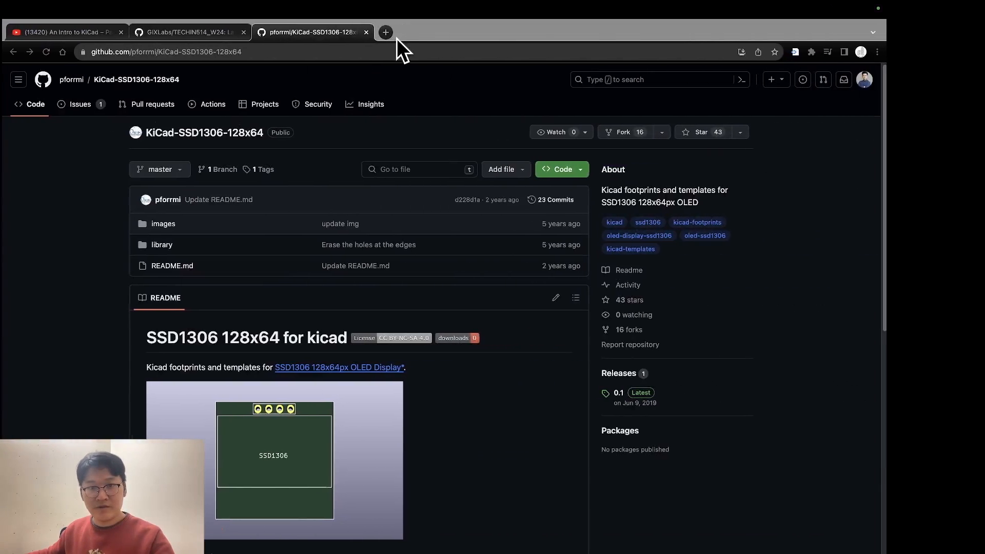
Step: Open Google in a new browser tab and search for "seeeduino xiao esp32s3"
click(385, 32)
text(google)
key(Return)
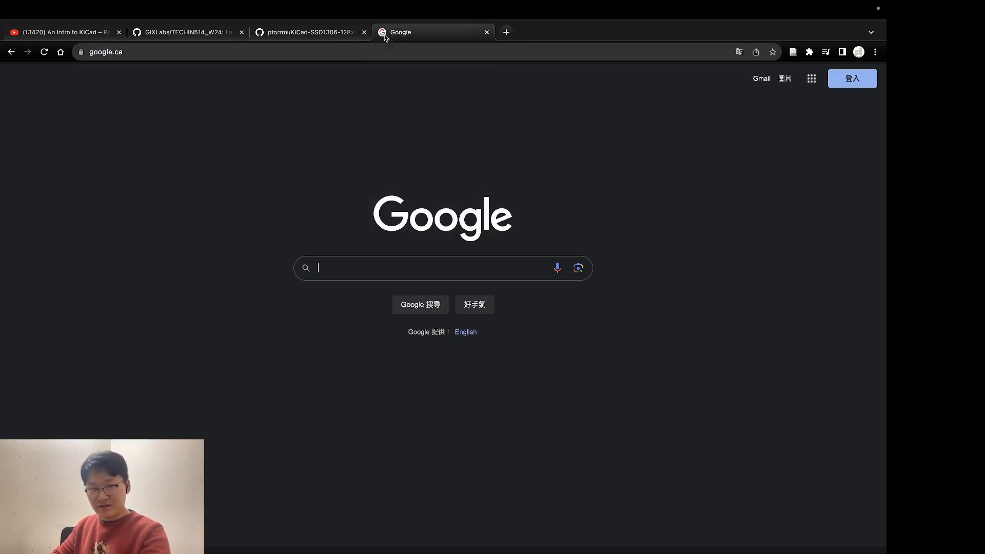
text(Seeeduino xiao )
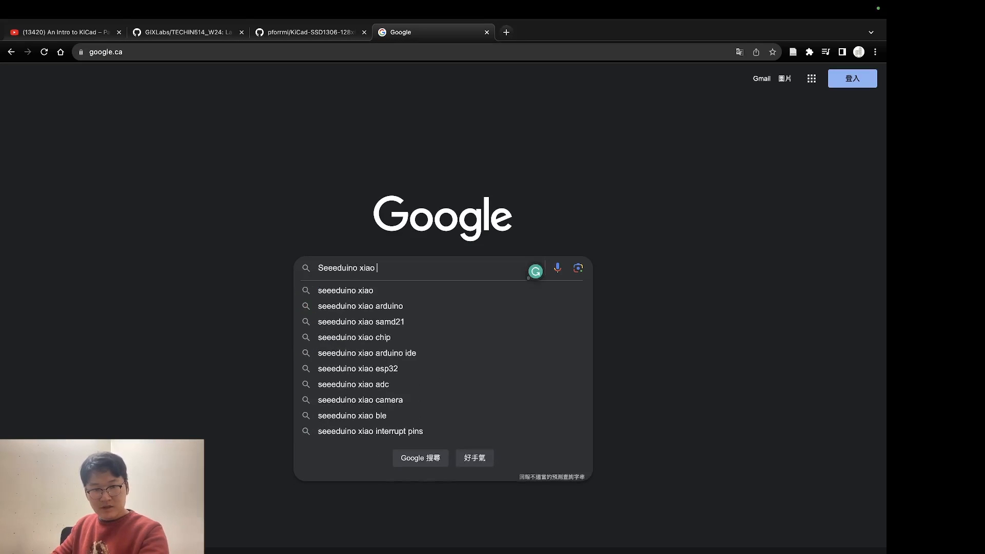
text(esp32)
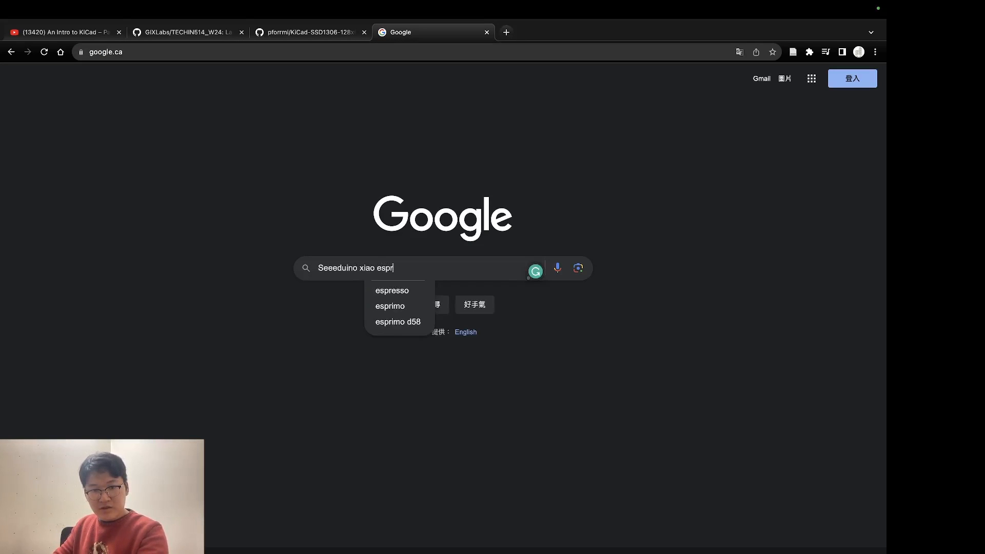
key(Down)
key(Down)
key(Down)
key(Down)
key(Up)
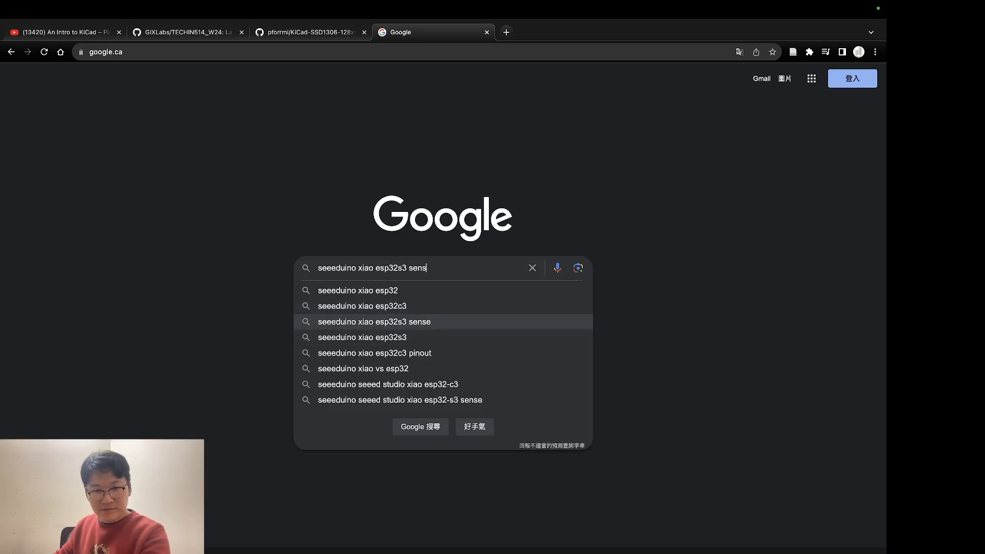
key(BackSpace)
key(BackSpace)
key(BackSpace)
key(BackSpace)
key(BackSpace)
key(BackSpace)
key(Return)
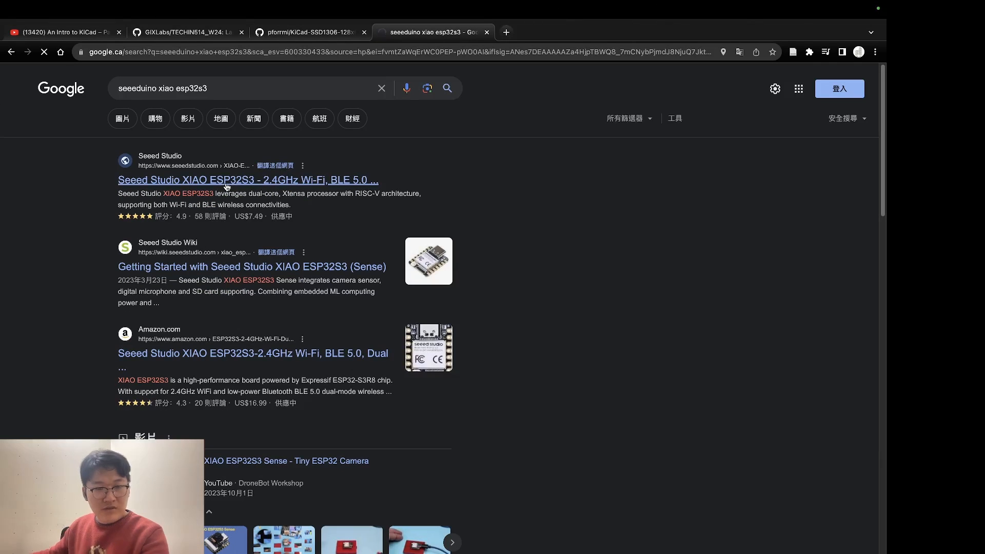
Step: Check the Seeed Studio XIAO ESP32S3 product page, and examine the specifications on its Seeed Studio Wiki getting-started page
click(226, 180)
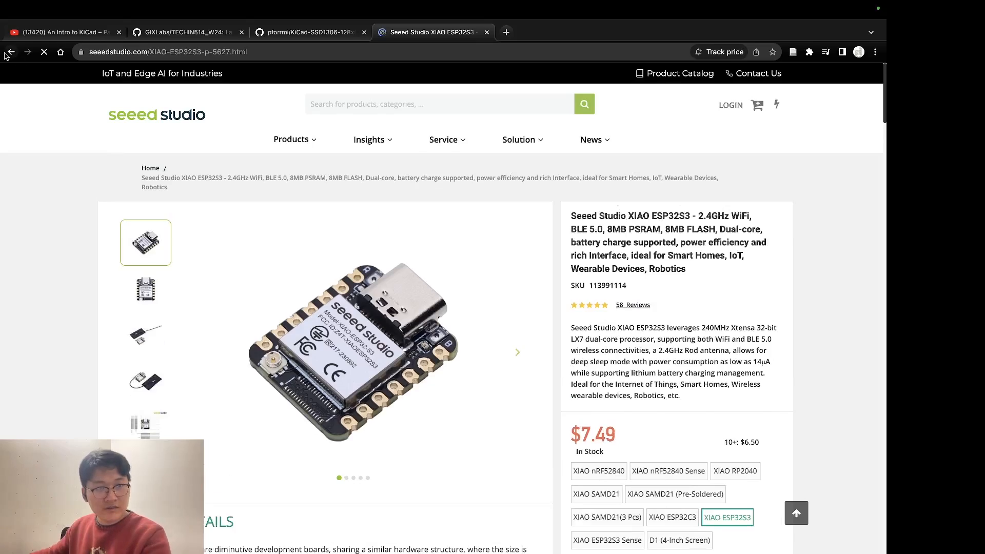
click(10, 51)
scroll(169, 215, down, 2)
click(169, 212)
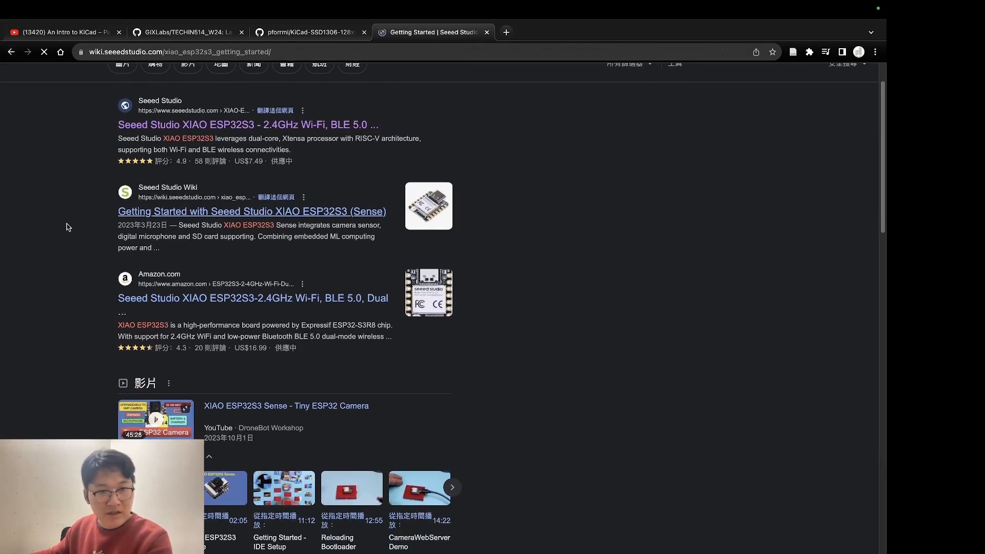
scroll(434, 333, down, 10)
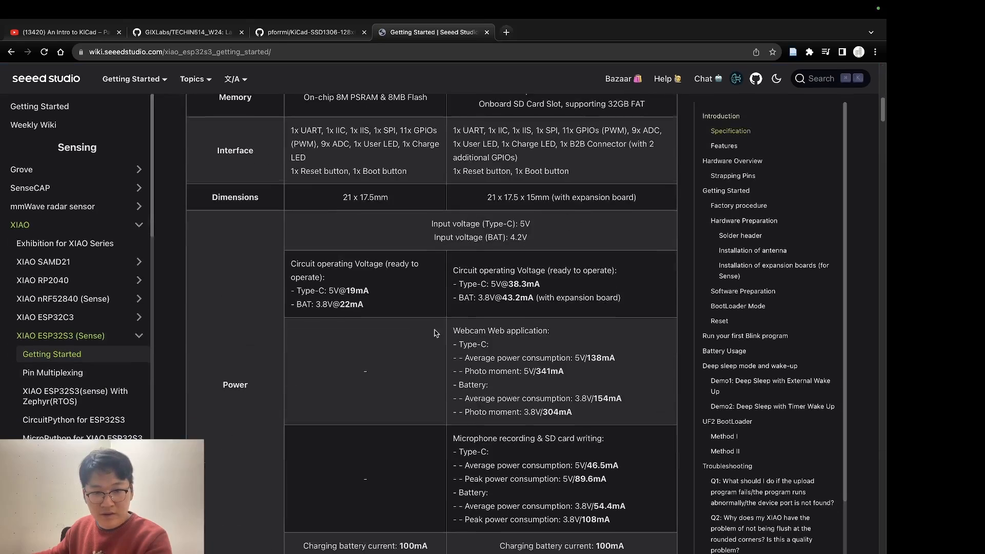
scroll(434, 333, down, 10)
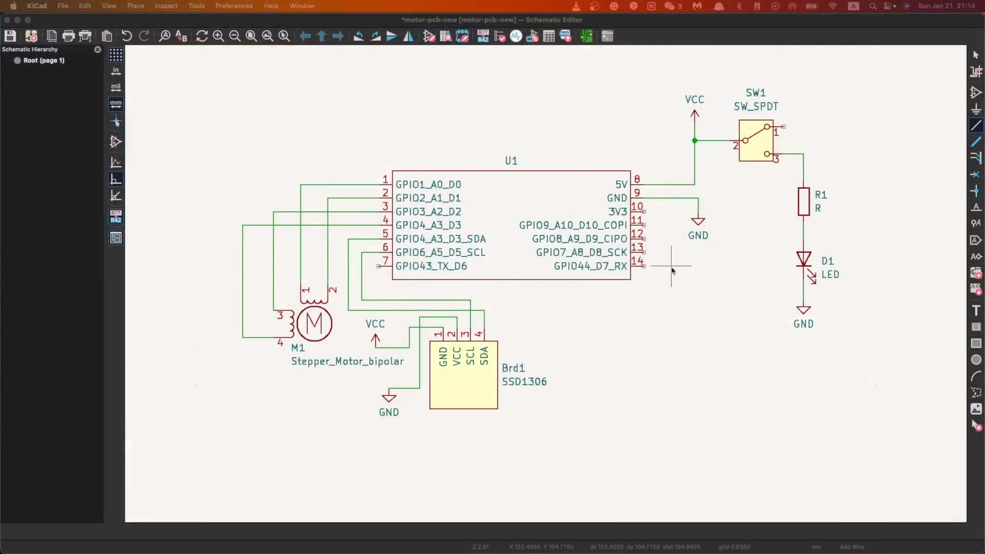
Step: Look over the wired schematic in KiCad and compare it with the reference circuit image
scroll(546, 287, up, 3)
scroll(547, 287, down, 5)
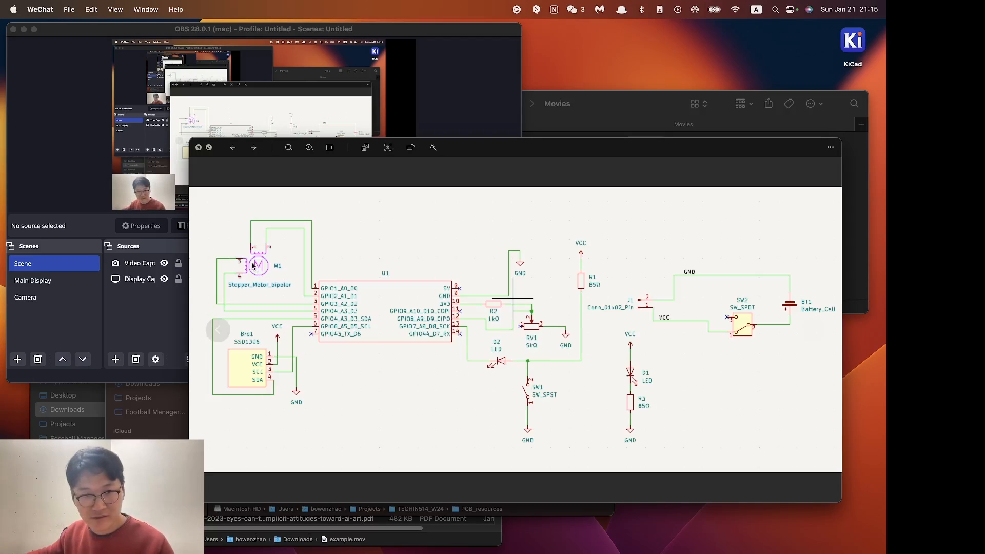
click(44, 281)
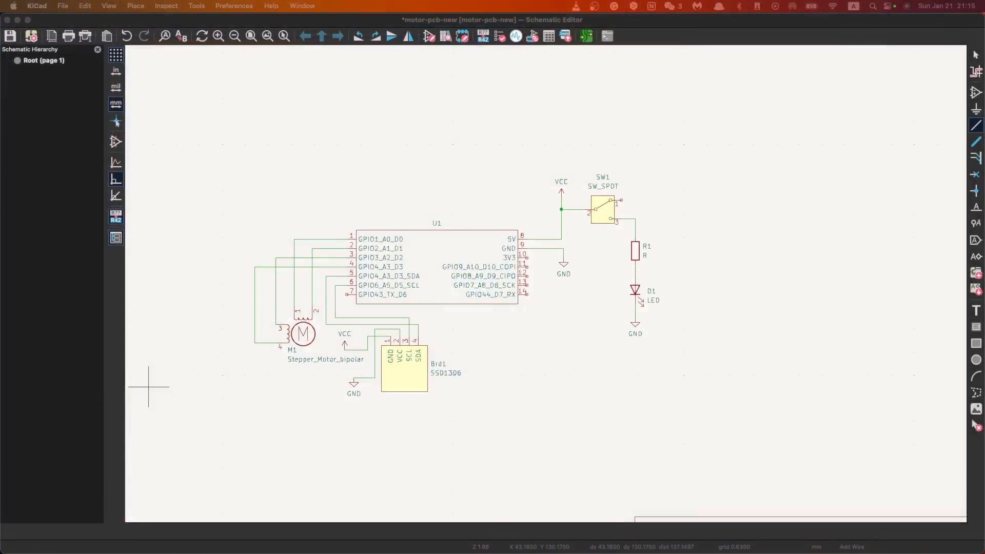
scroll(546, 288, up, 1)
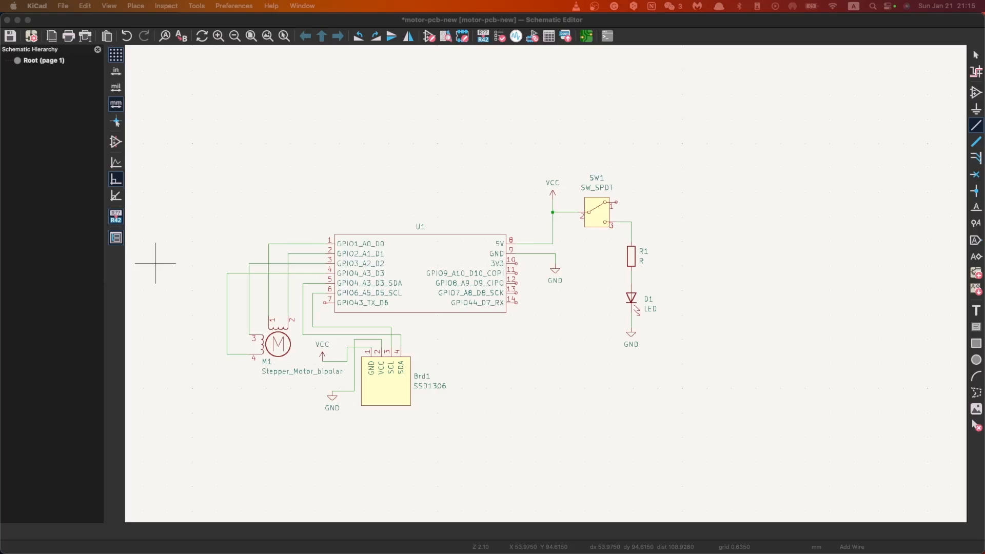
click(508, 328)
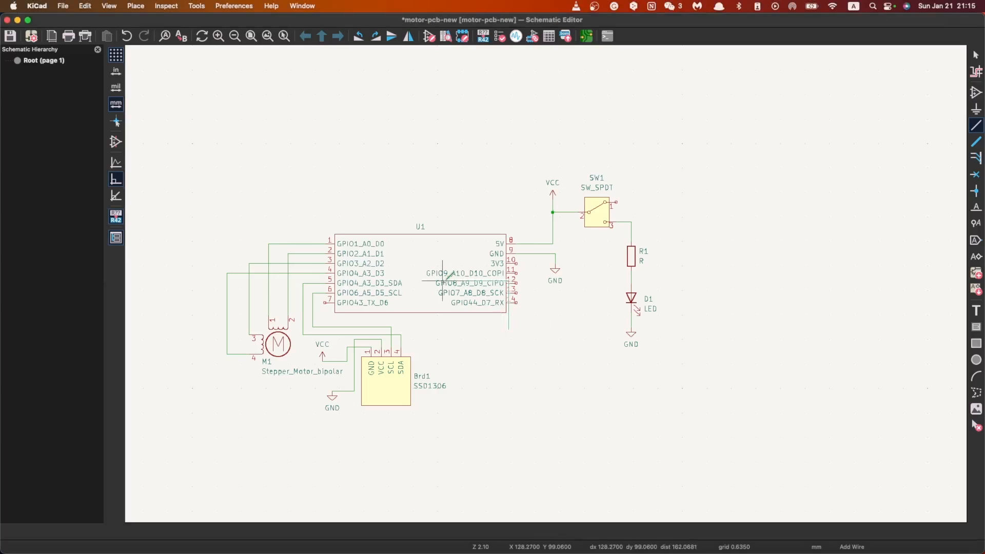
key(Escape)
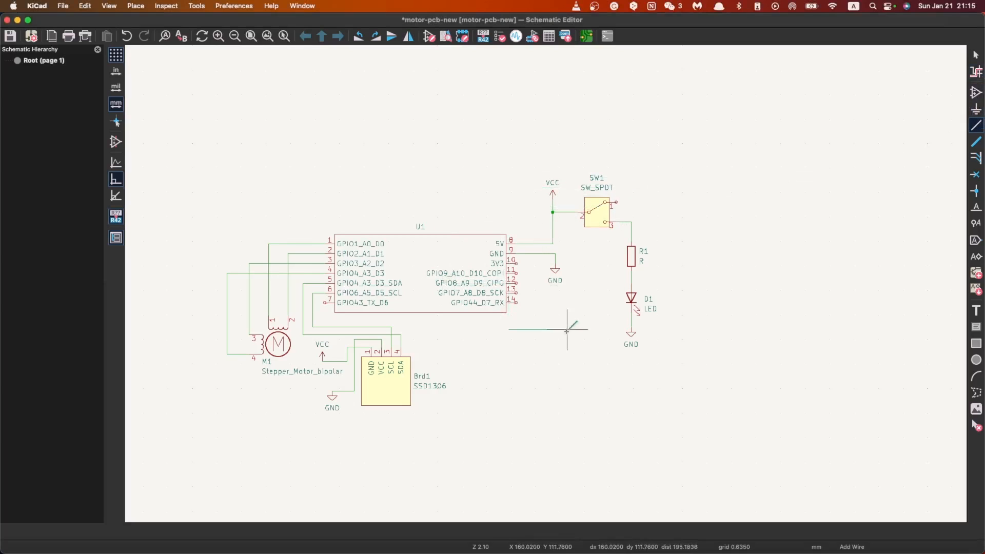
key(Escape)
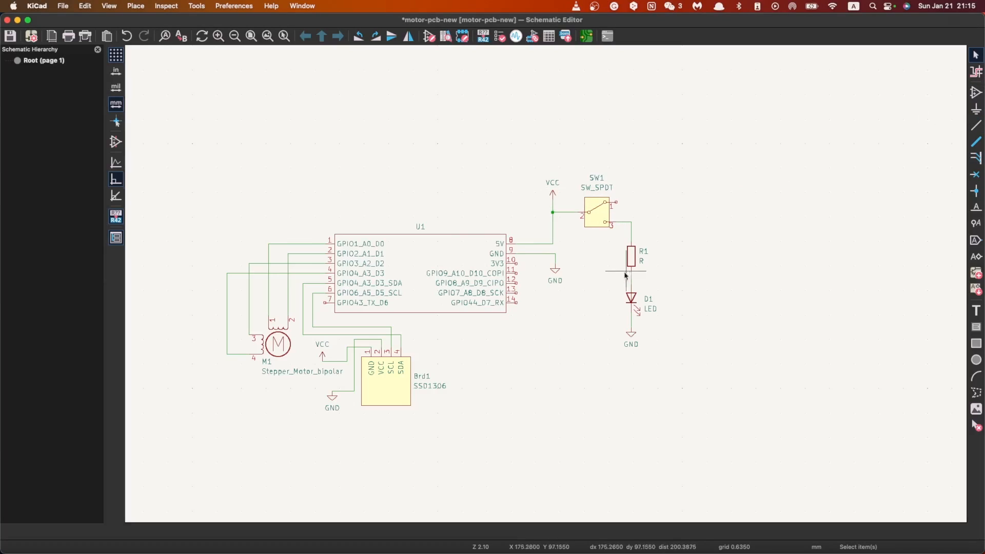
Step: Add an R_Potentiometer symbol, rotated to lie horizontally, below the GND symbol beside the XIAO
text(a)
text(Po)
text(tentiometer)
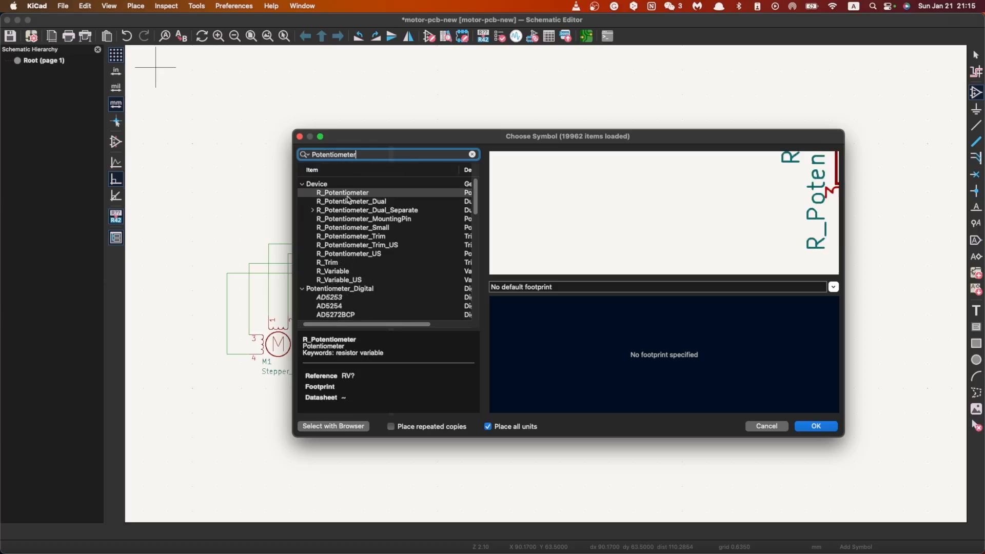
click(363, 194)
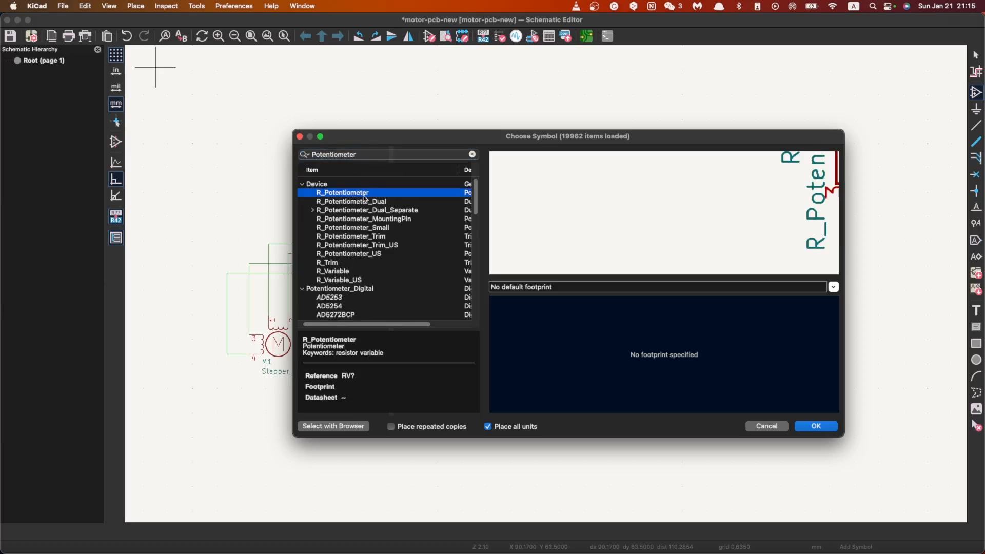
click(816, 427)
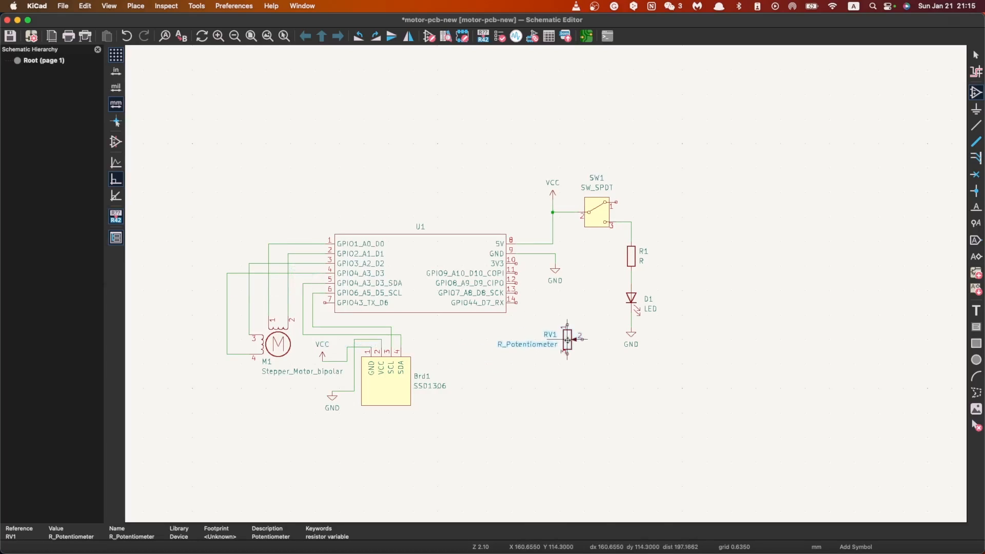
key(r)
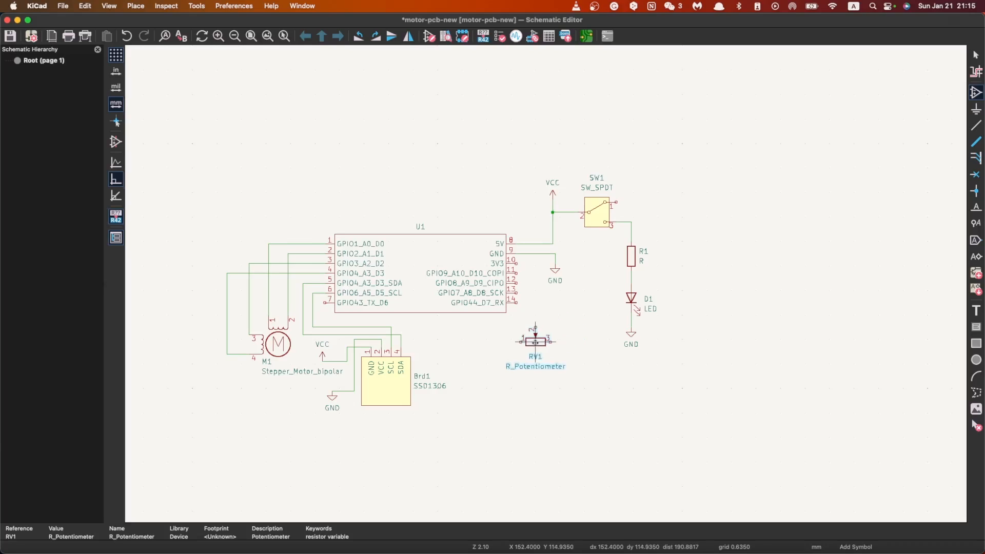
click(550, 321)
key(Escape)
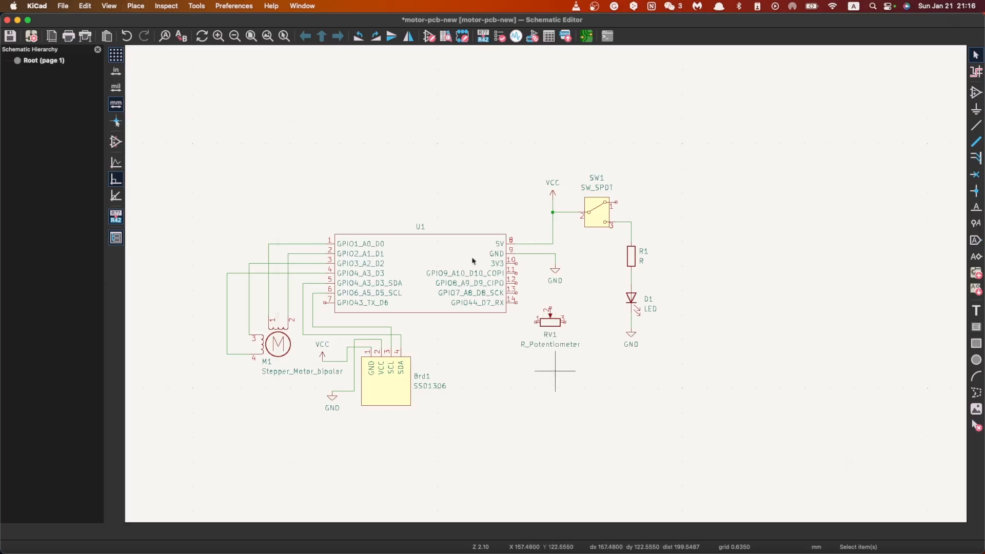
Step: Add an R resistor symbol below the potentiometer
text(aR)
click(815, 426)
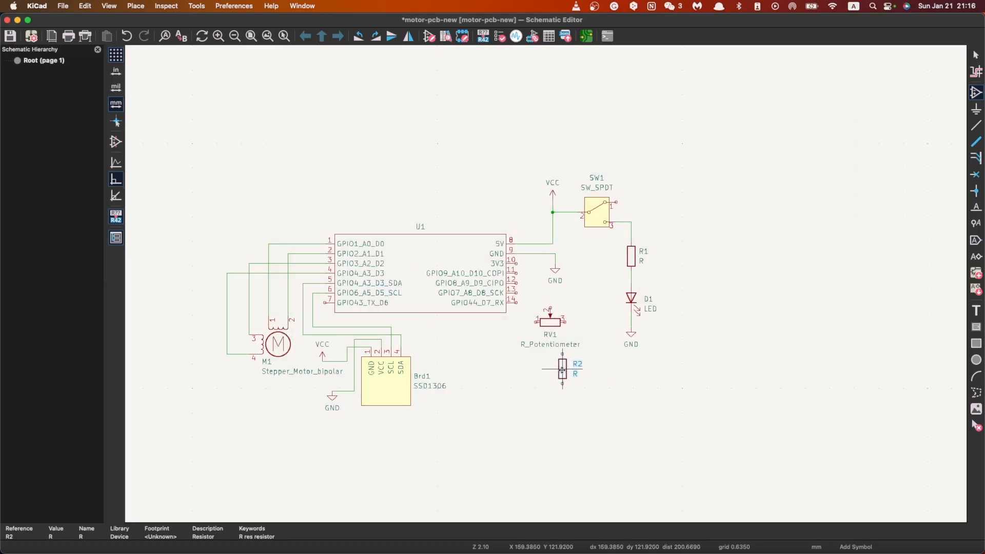
click(555, 374)
click(559, 324)
key(Escape)
key(Escape)
Step: Rotate the potentiometer through a full turn, back to its horizontal orientation
click(551, 322)
key(r)
key(r)
key(r)
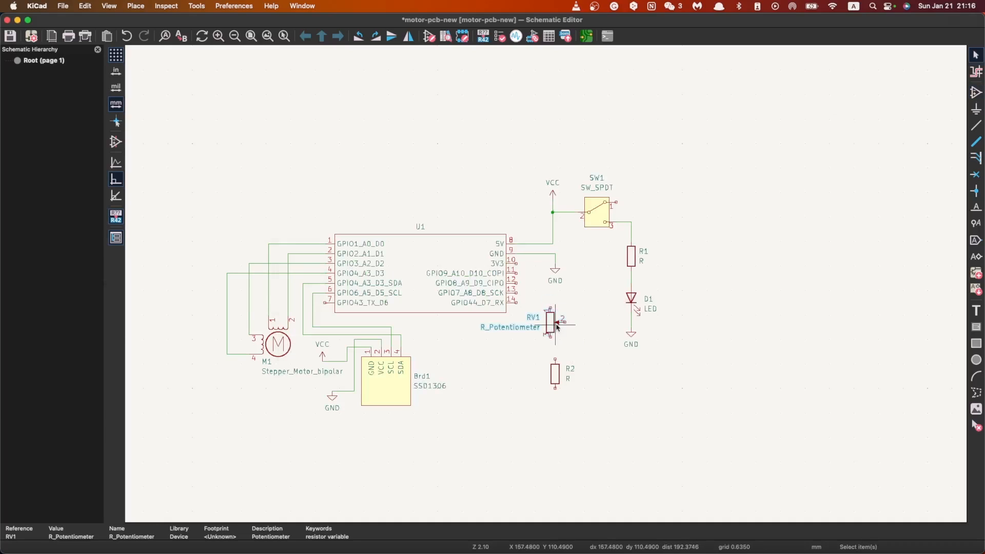
key(r)
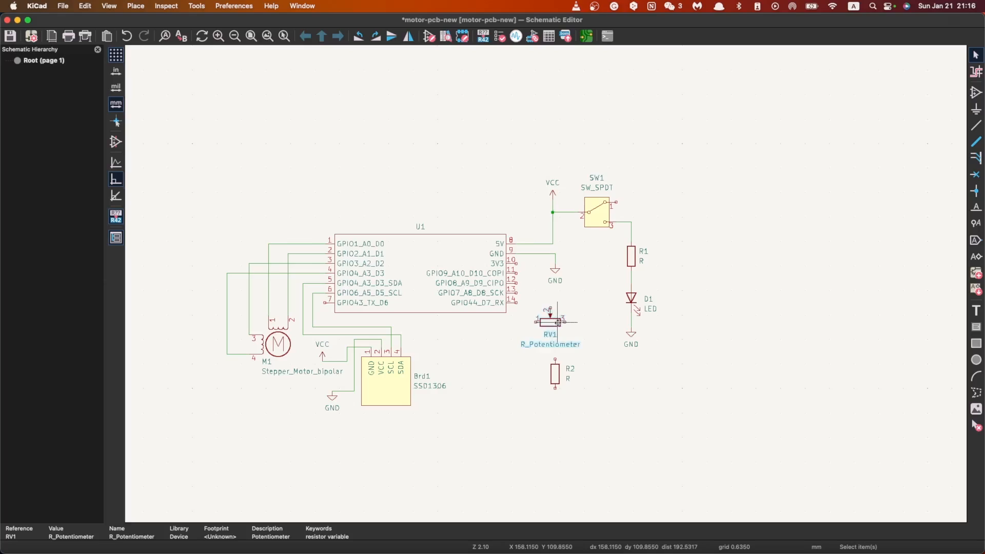
Step: Move resistor R2 so it sits below and to the right of the potentiometer, and save the schematic
click(556, 376)
drag(556, 376, 587, 367)
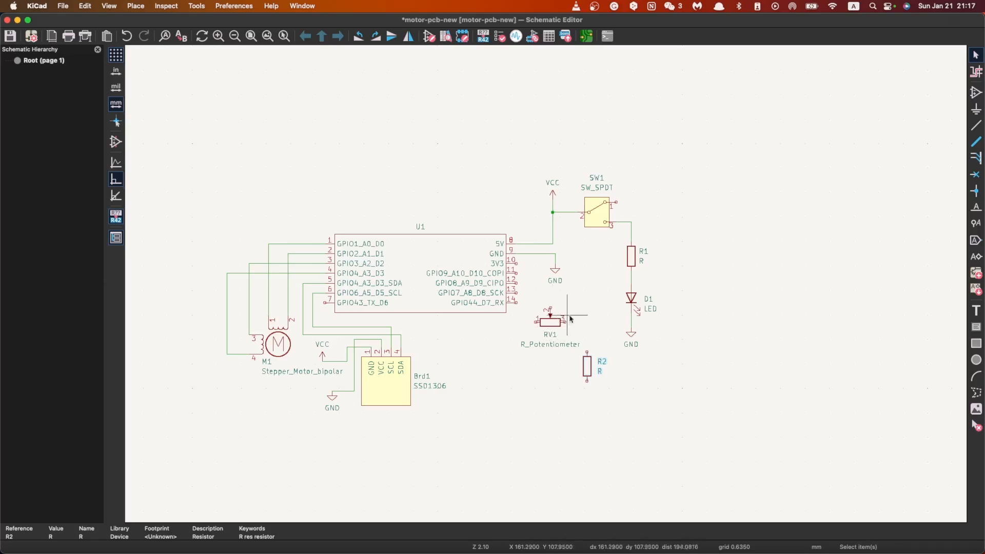
key(super+s)
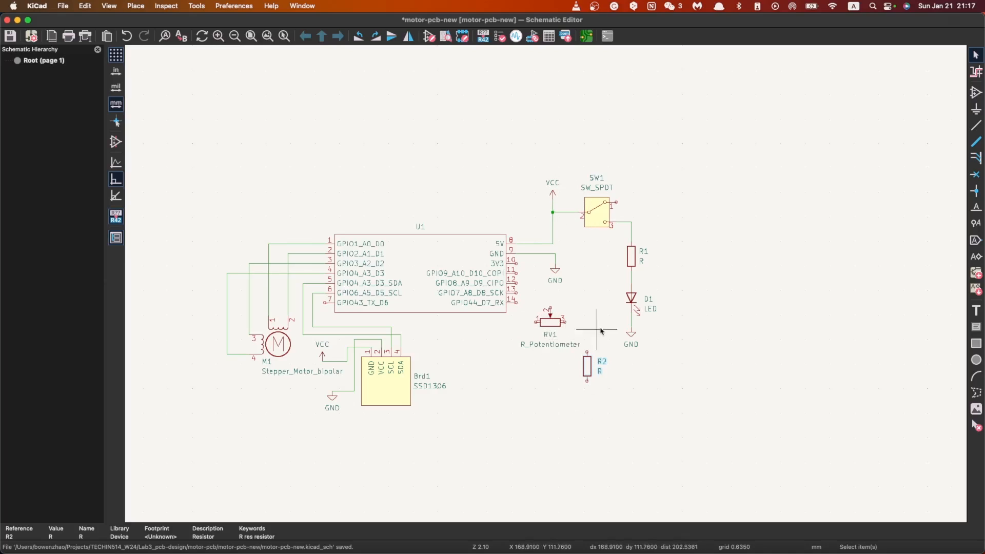
click(976, 125)
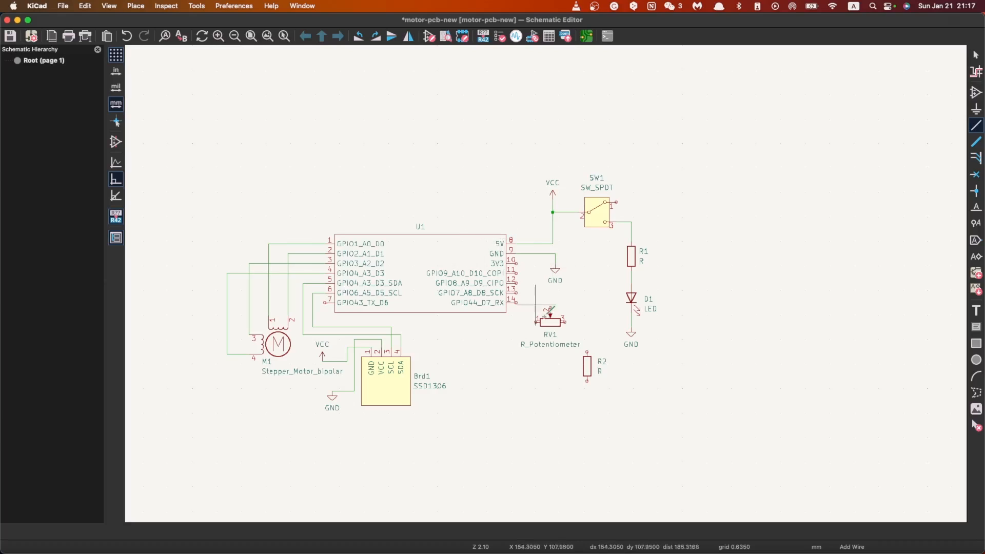
key(Escape)
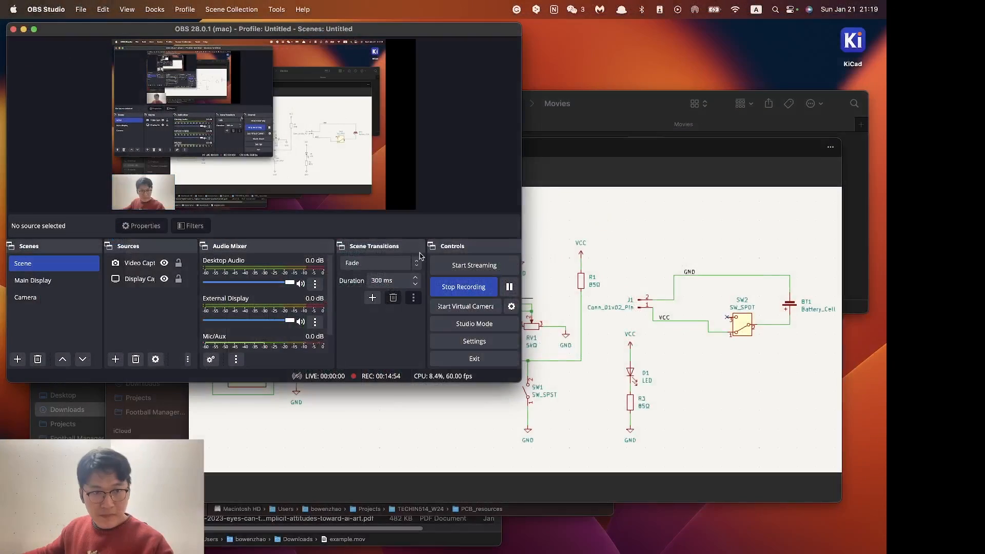
Step: Switch to the Seeed Studio Wiki getting-started page for the XIAO ESP32S3 and look through it for power pin information
key(ctrl+Right)
scroll(392, 255, up, 6)
scroll(393, 277, down, 15)
scroll(393, 302, up, 6)
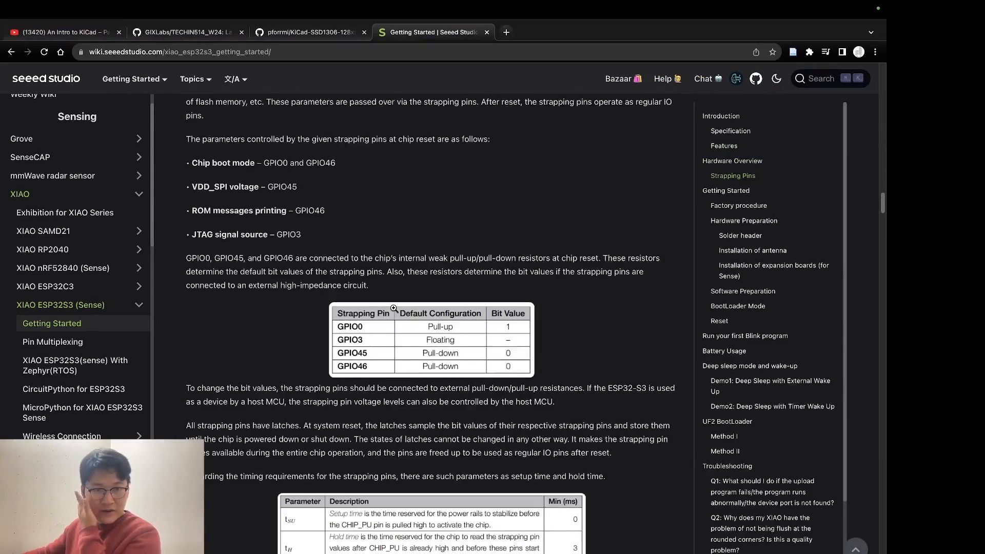
scroll(392, 303, down, 13)
scroll(266, 239, down, 20)
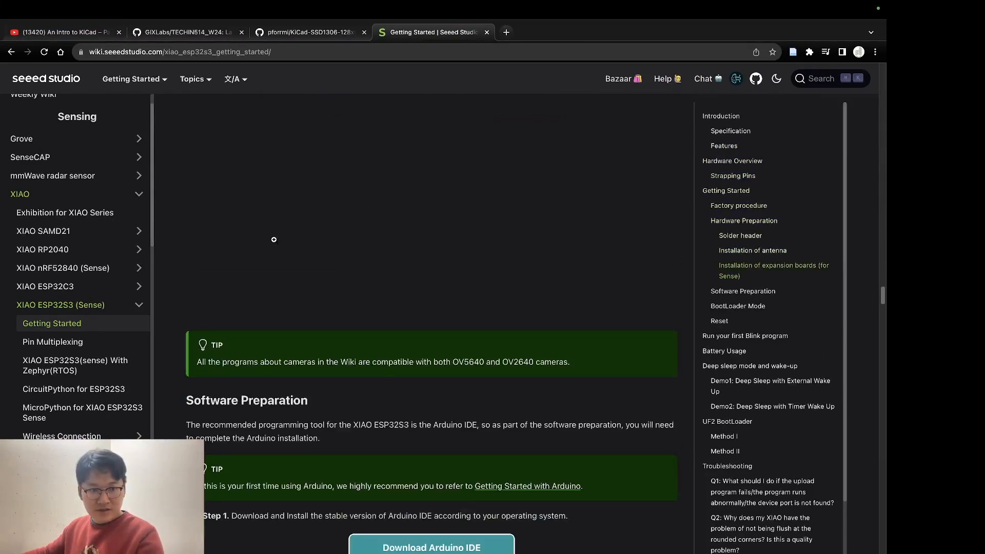
scroll(327, 320, down, 20)
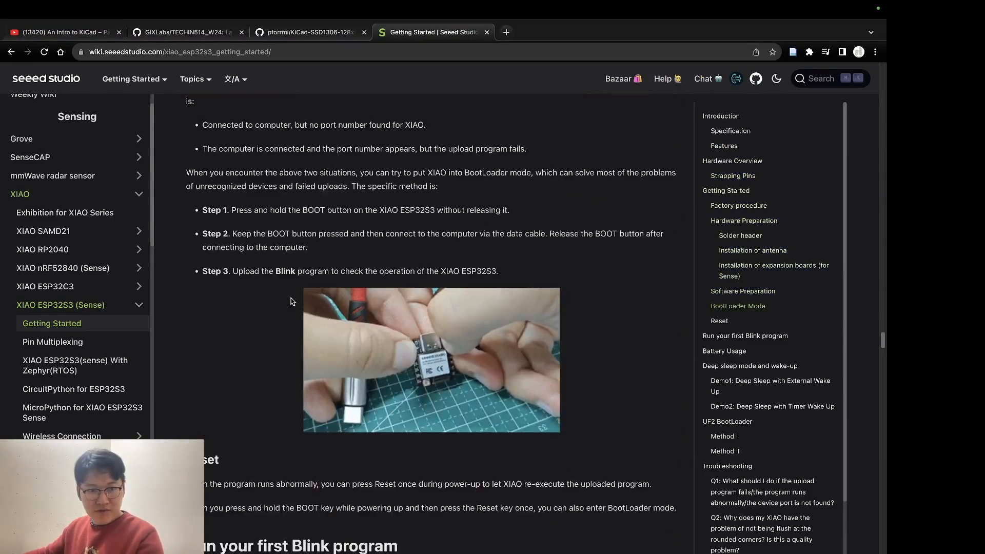
scroll(268, 301, down, 4)
Step: Search the wiki page for "3V3" and read the description of that power pin
key(super+f)
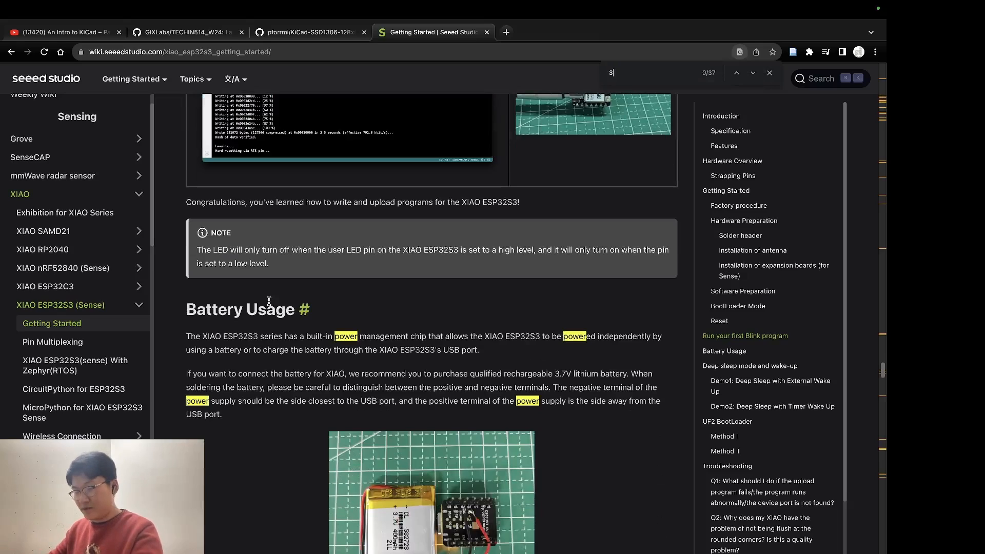
text(3V3)
key(Escape)
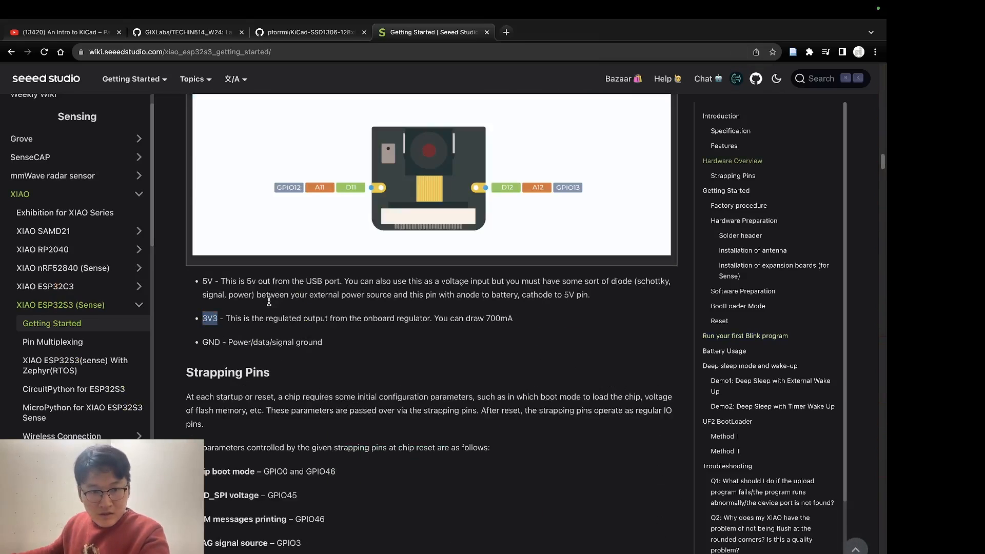
drag(226, 318, 429, 318)
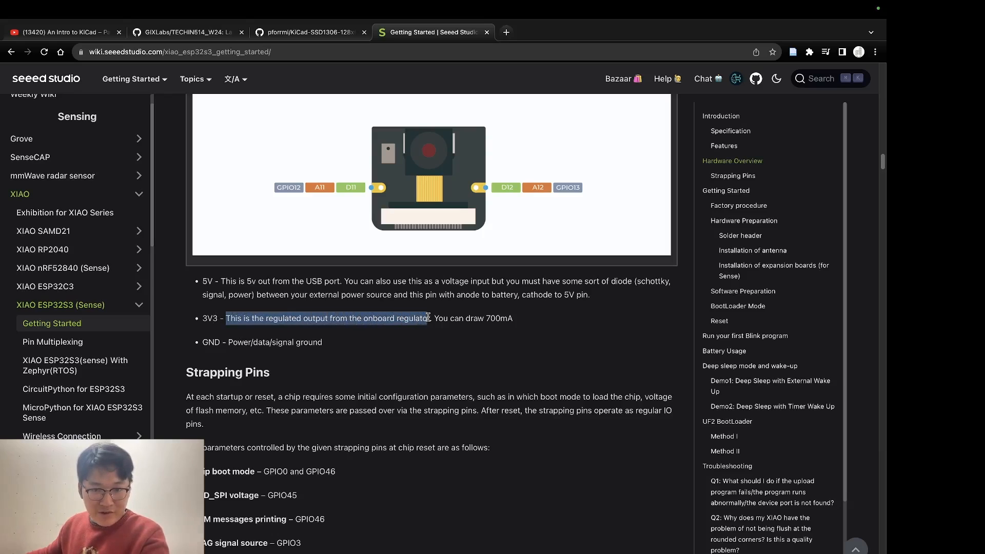
click(473, 319)
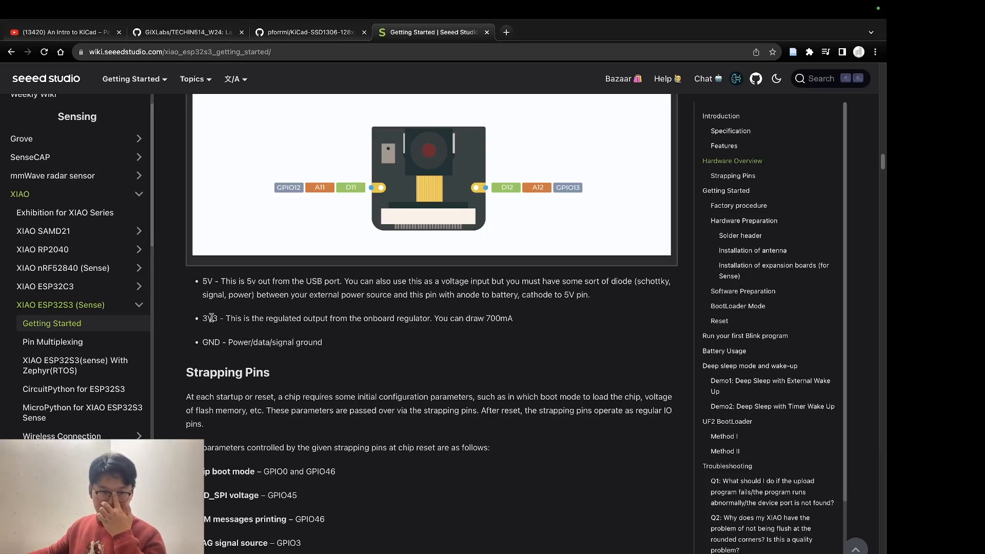
double_click(285, 320)
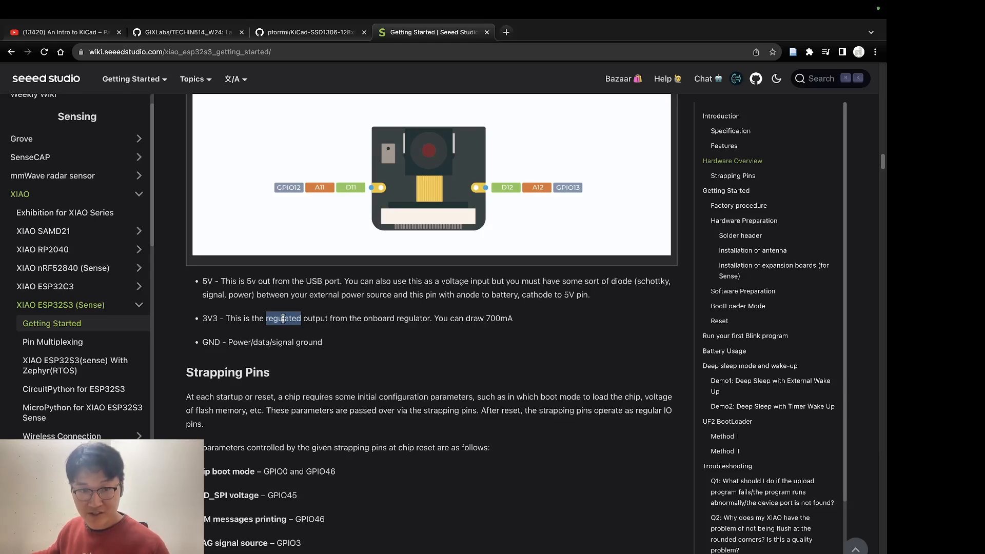
Step: Return to the KiCad schematic and wire the XIAO's 3V3 pin to potentiometer pin 1, and potentiometer pin 3 to R2's upper end
key(ctrl+Left)
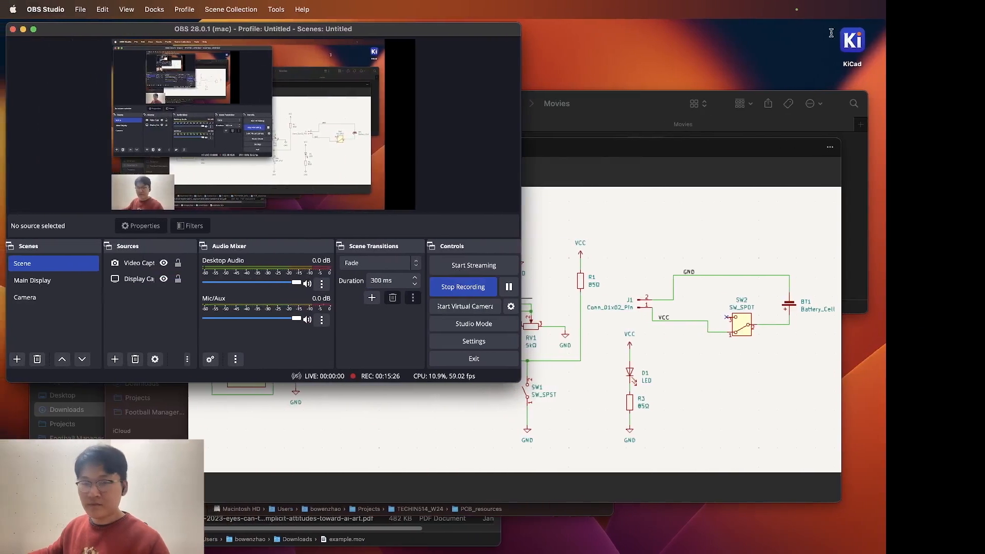
click(32, 280)
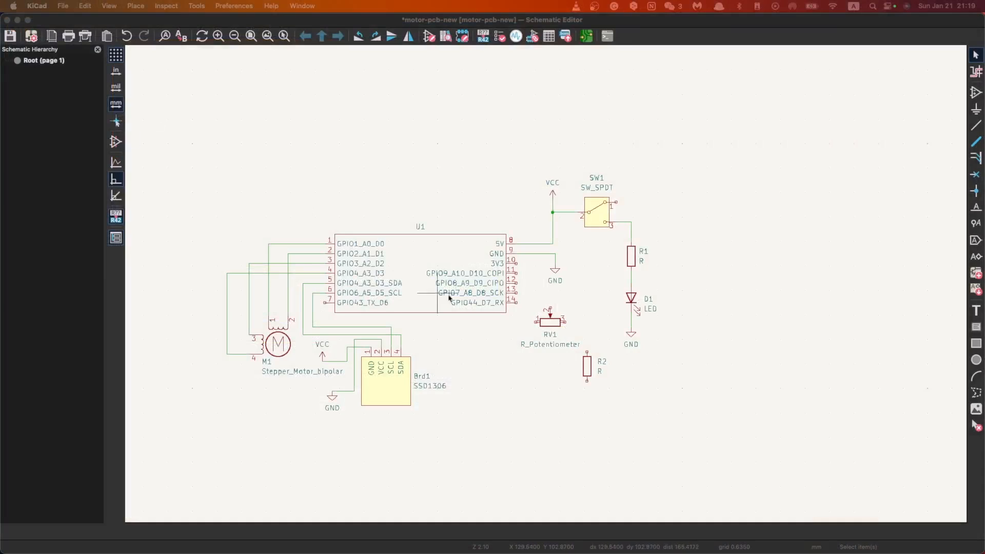
click(975, 125)
click(515, 264)
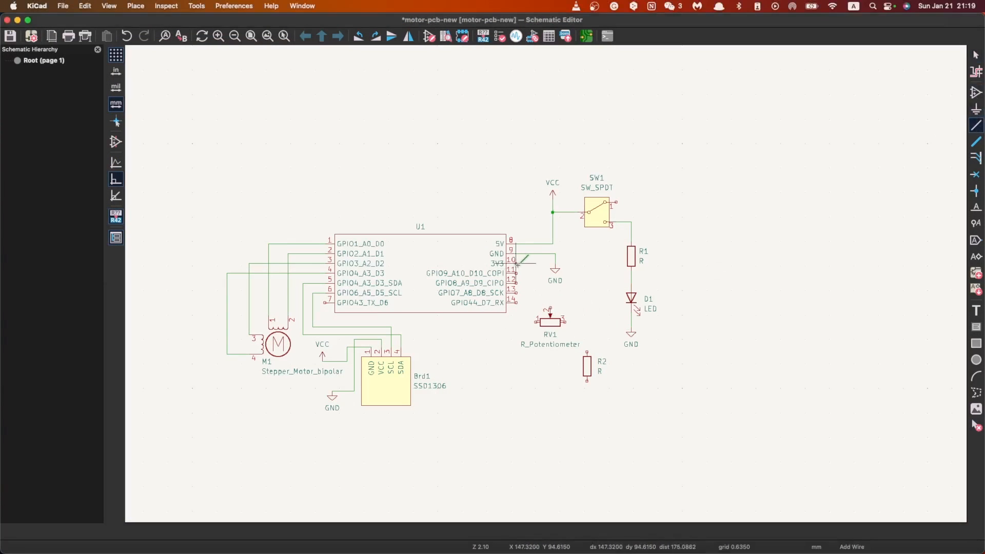
click(536, 322)
click(564, 322)
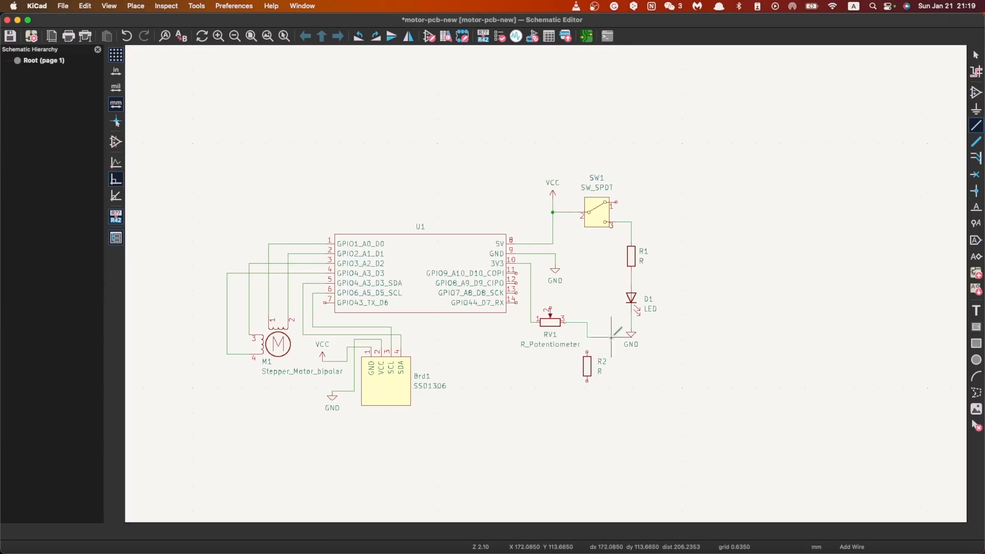
click(588, 352)
key(Escape)
Step: Duplicate the XIAO's GND symbol, place the copy below R2, and wire it to R2's lower end
click(555, 270)
key(super+d)
click(586, 403)
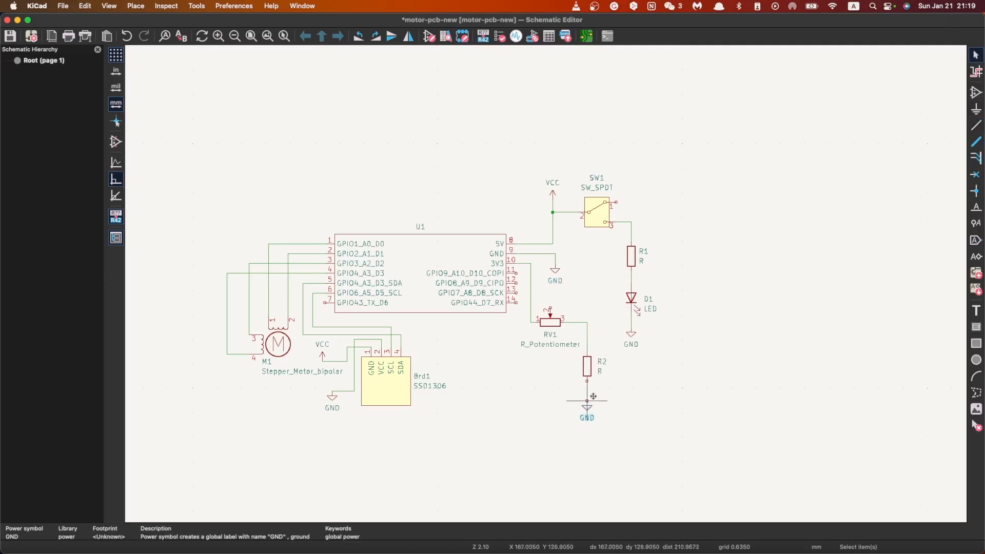
click(976, 125)
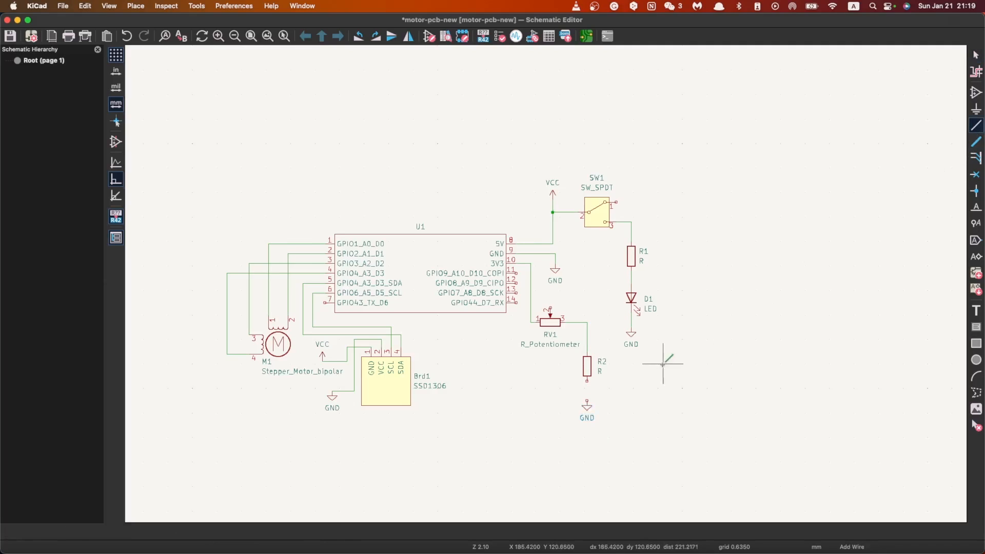
click(587, 381)
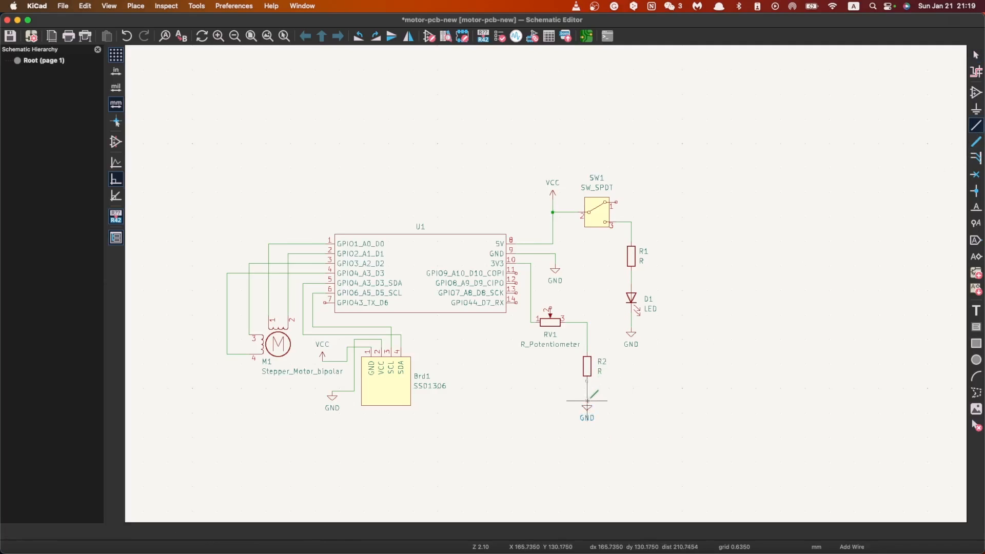
click(587, 402)
key(Escape)
Step: Move the potentiometer's reference and value text above and to the right of its symbol
middle_drag(554, 317, 543, 286)
scroll(576, 284, up, 2)
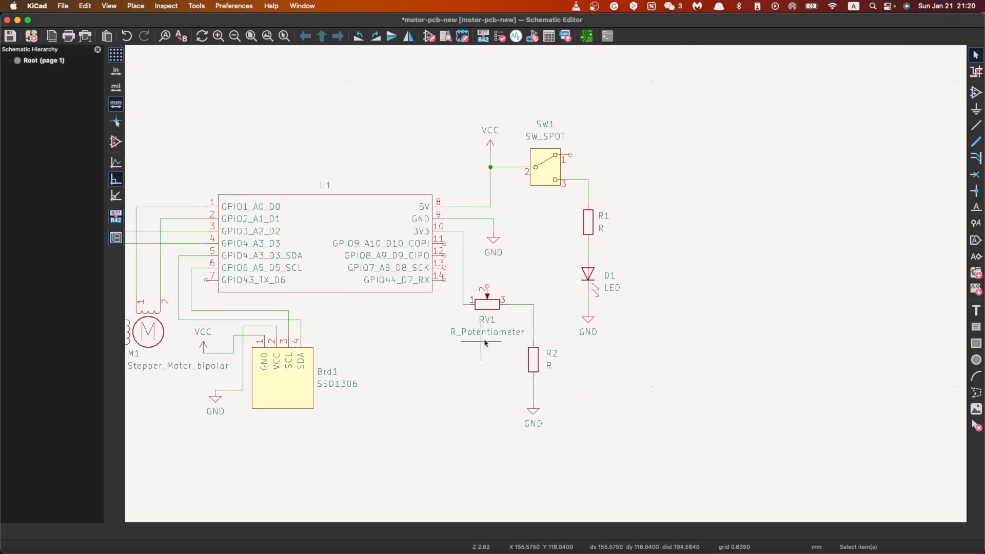
click(516, 331)
key(m)
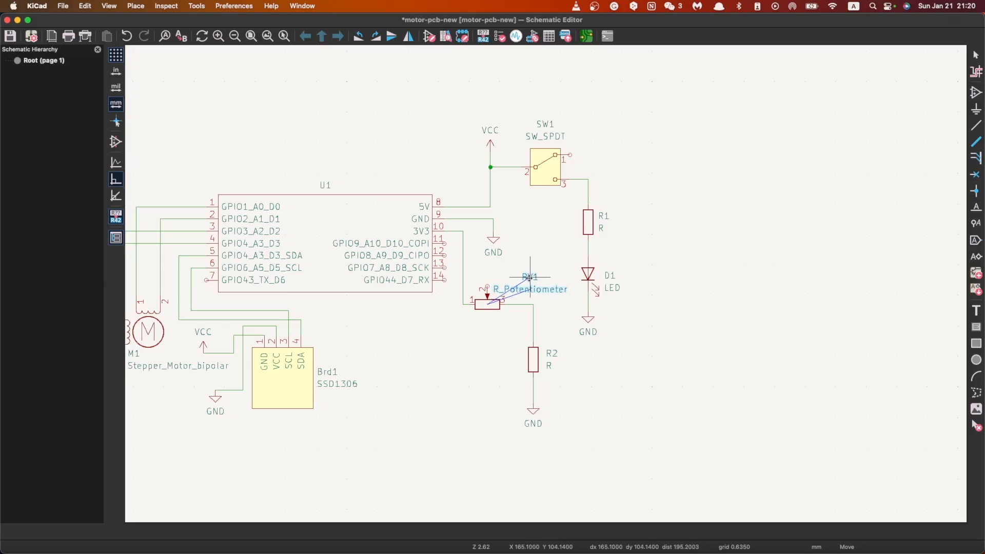
click(530, 277)
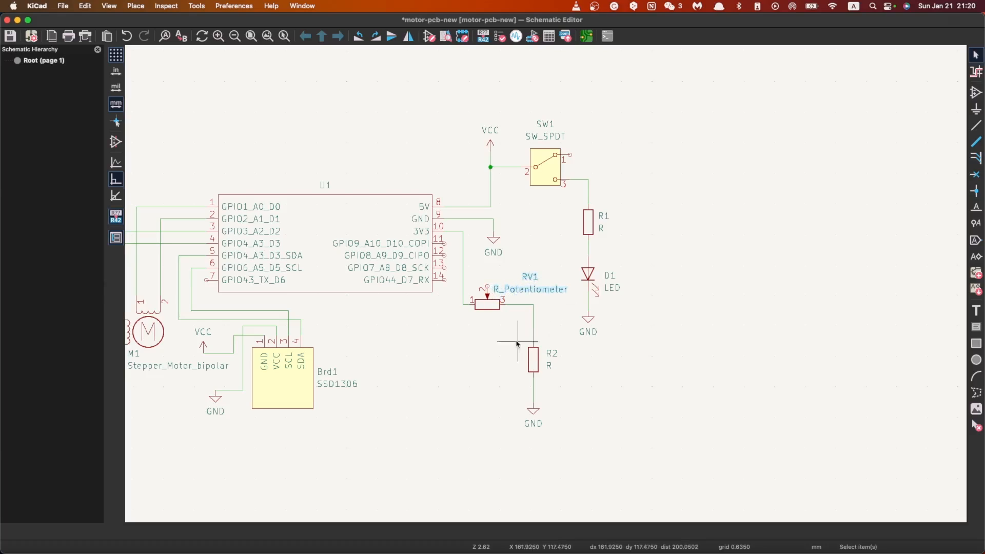
click(451, 333)
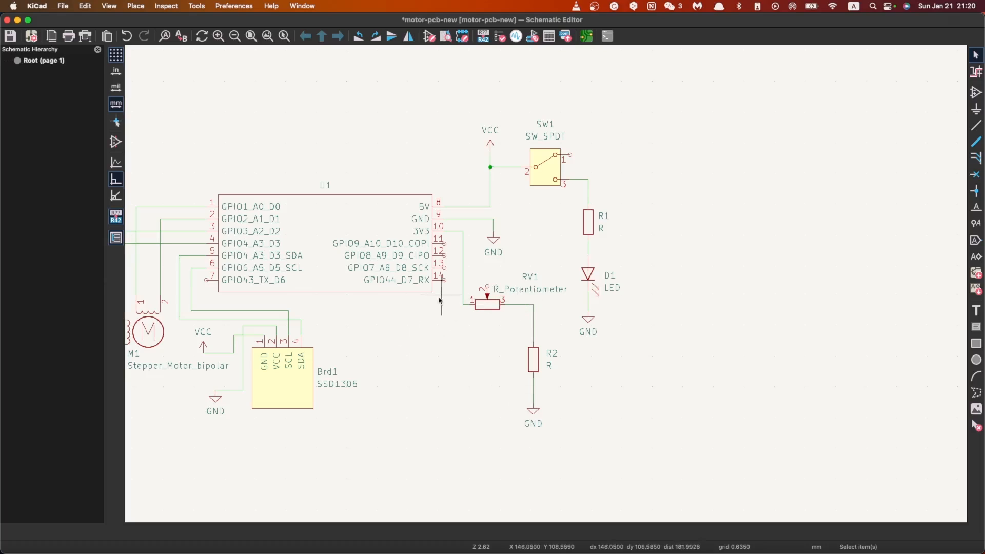
Step: Wire XIAO pin 12 (GPIO8_A9_D9_CIPO) to the connection between potentiometer pin 3 and R2
click(975, 126)
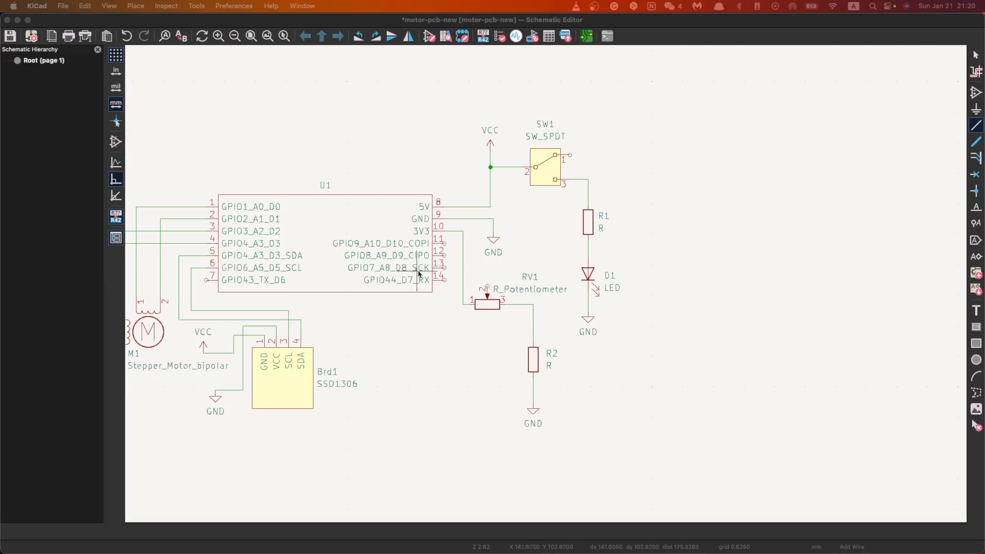
click(973, 129)
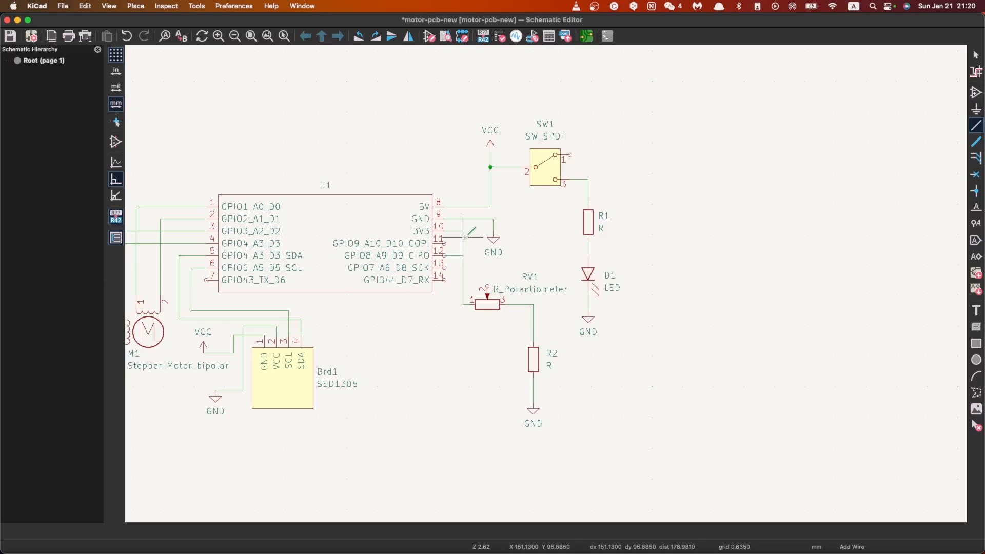
click(445, 255)
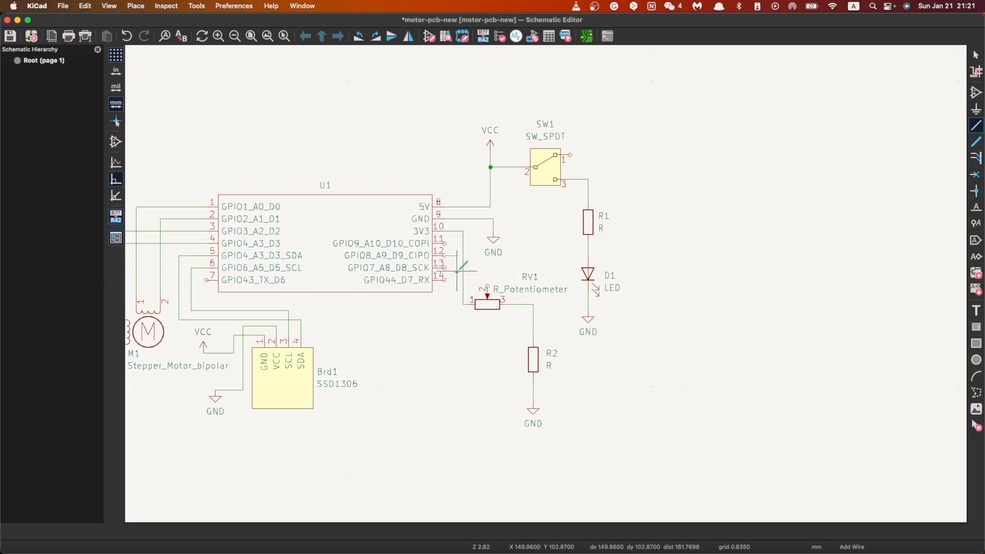
click(534, 325)
scroll(533, 327, up, 5)
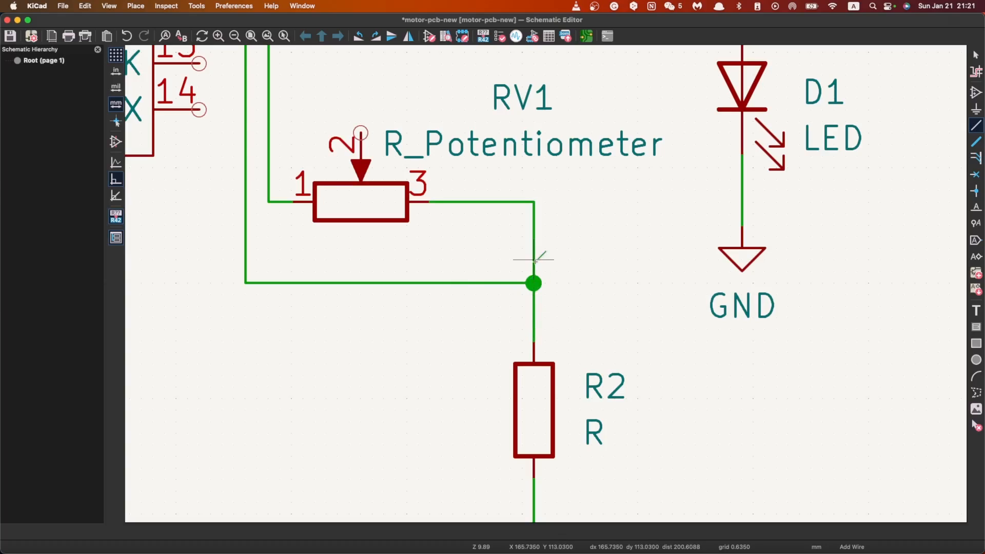
Step: Examine the wiring around the XIAO, the potentiometer divider, the VCC symbol, switch SW1 and the LED branch
scroll(521, 268, down, 5)
scroll(549, 287, up, 2)
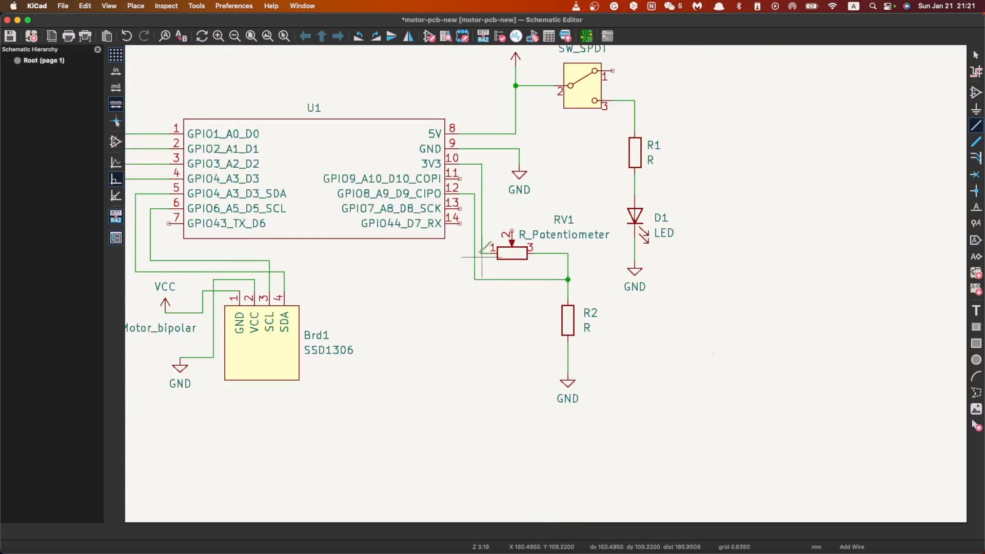
scroll(472, 268, down, 1)
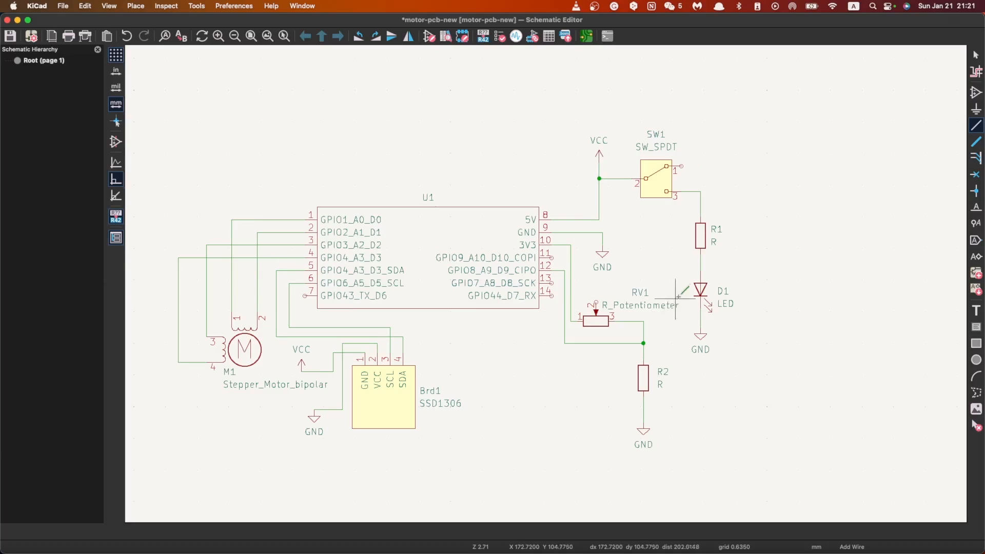
scroll(634, 283, right, 3)
scroll(542, 295, down, 1)
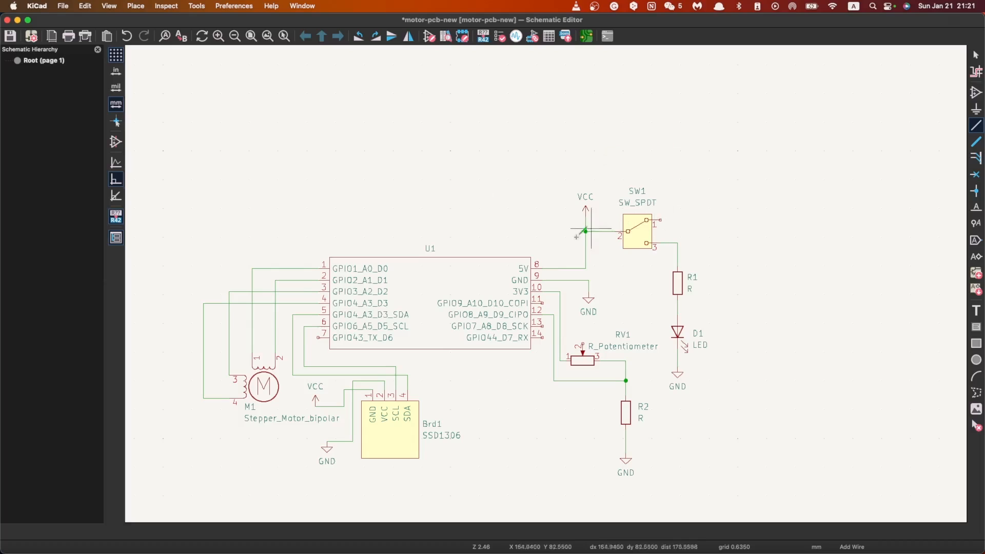
scroll(624, 255, up, 3)
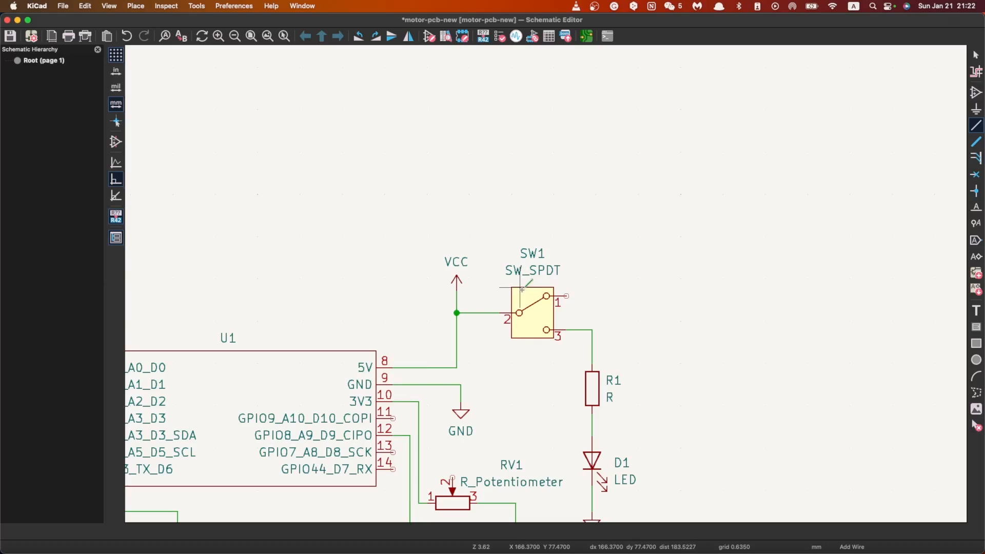
key(Escape)
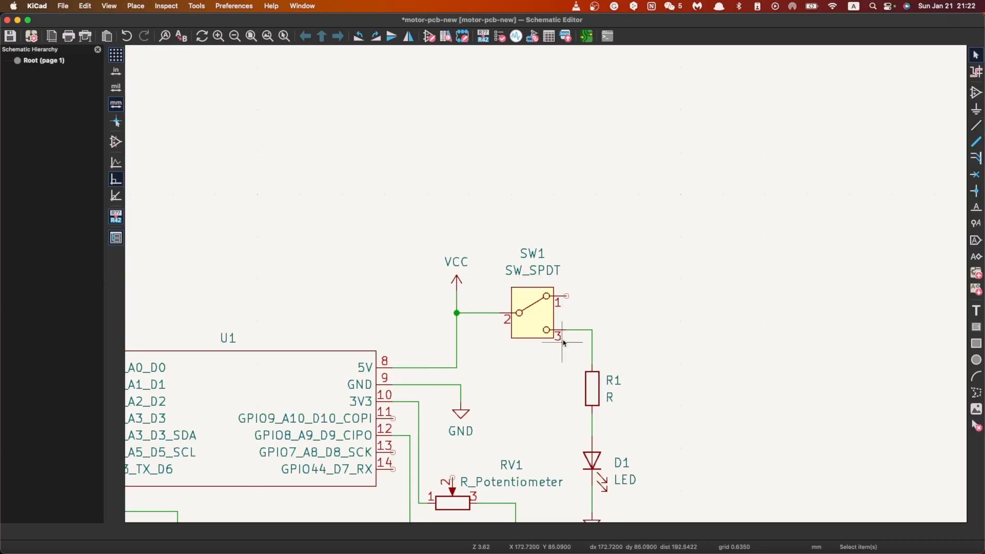
scroll(561, 346, down, 3)
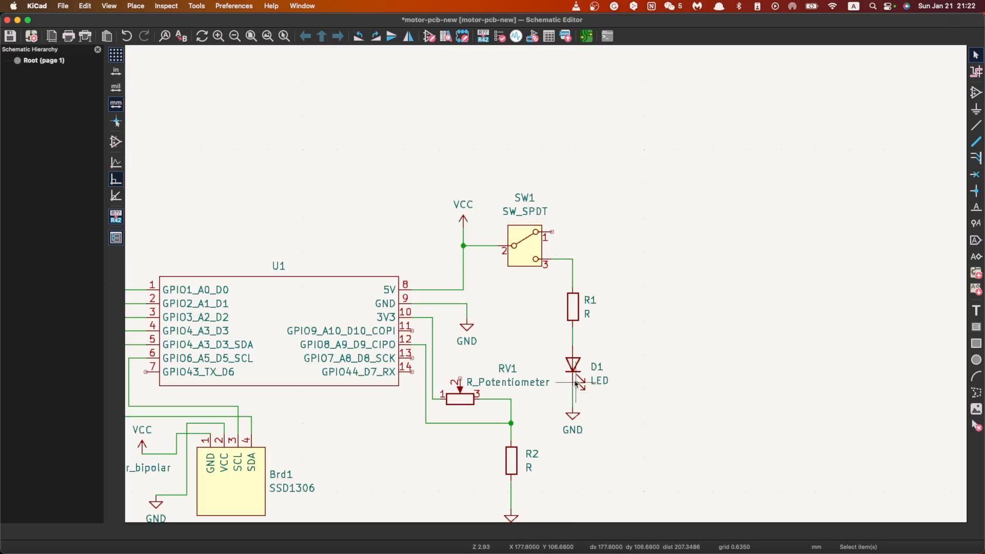
Step: Move the VCC symbol above SW1 upward and delete the wires joining it to the XIAO's 5V pin and SW1 pin 2
click(463, 218)
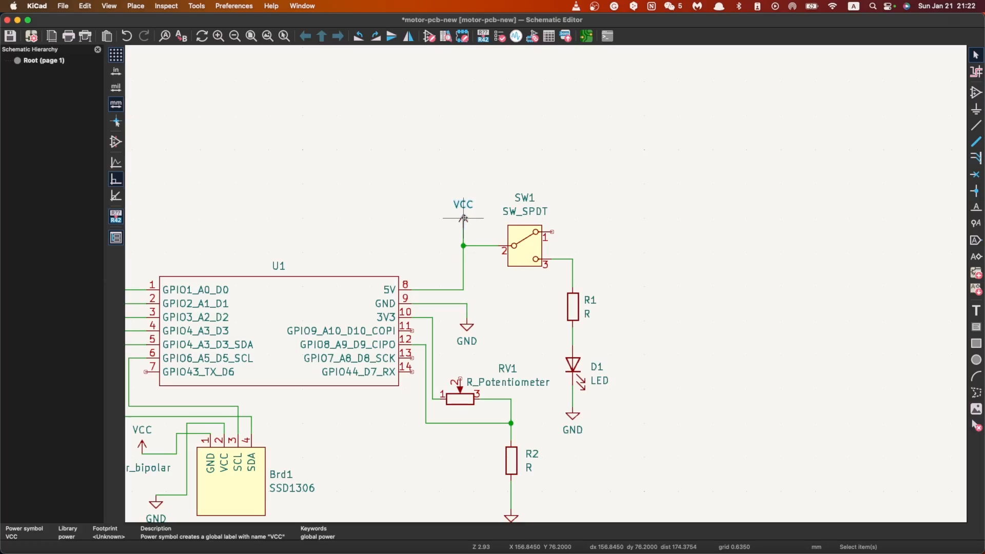
key(m)
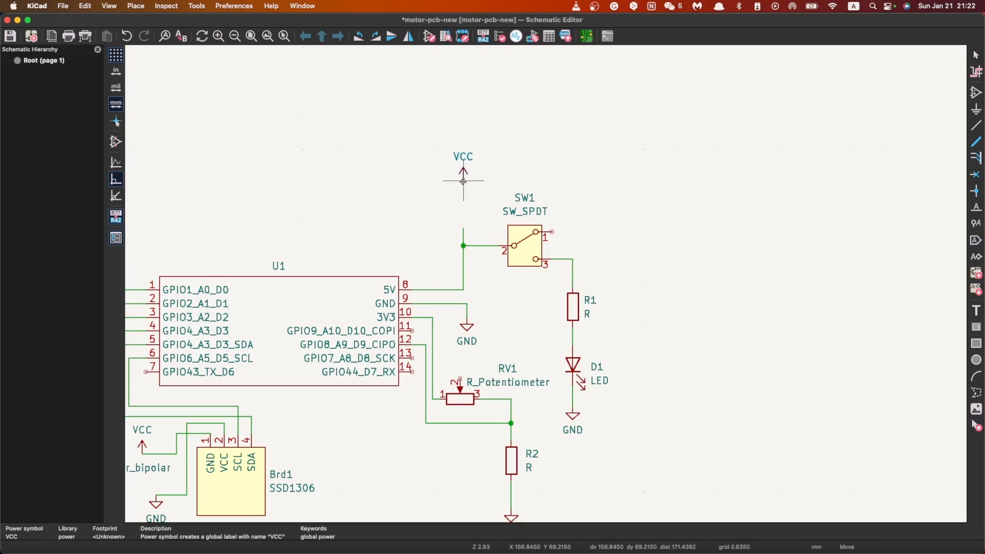
click(463, 182)
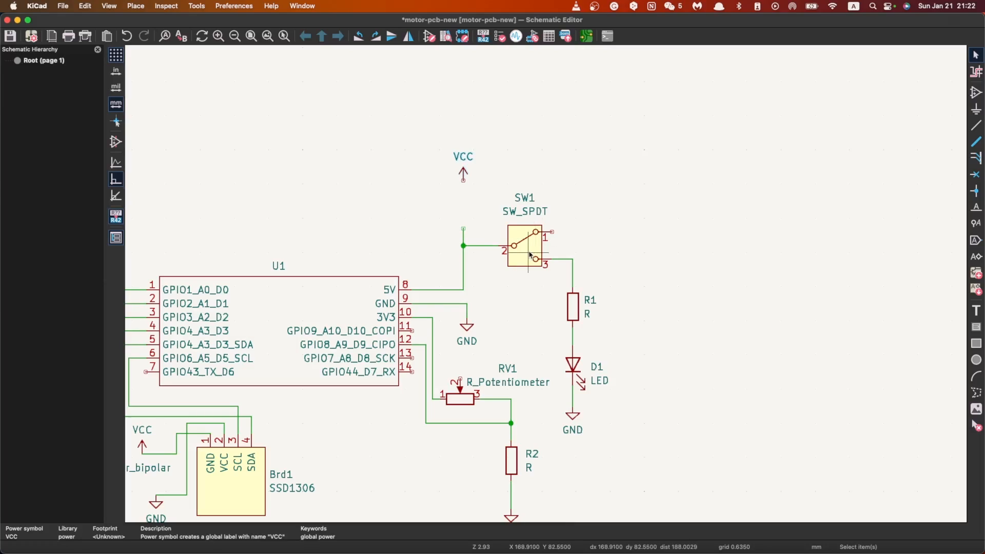
drag(443, 218, 474, 257)
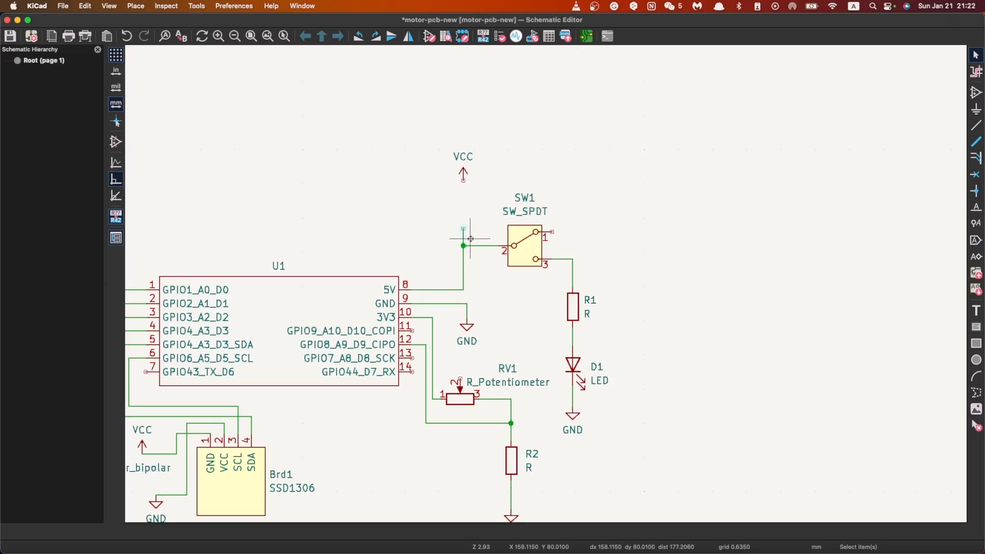
key(super+z)
key(super+z)
key(super+z)
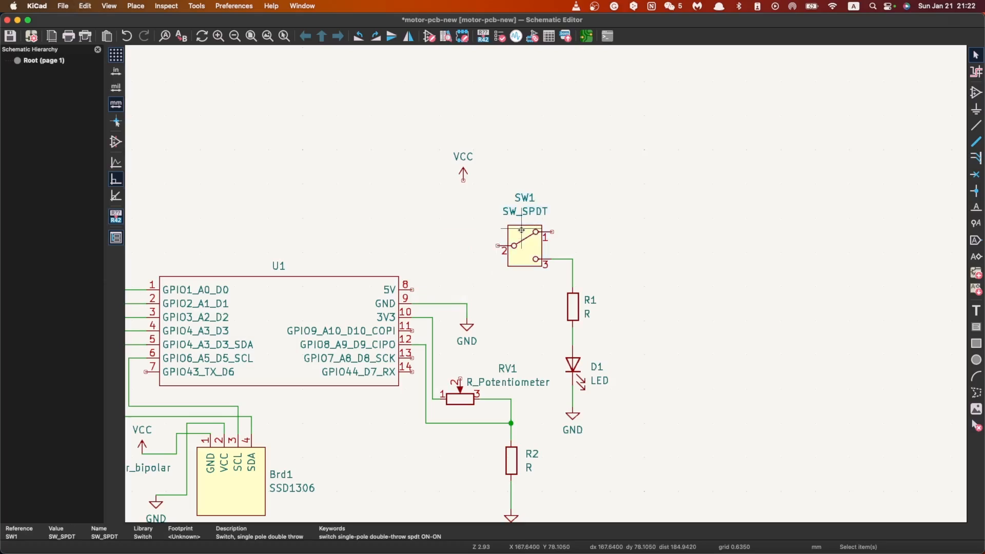
Step: Rotate SW1 so that pin 2 faces up and place it directly below the VCC symbol
key(r)
key(r)
key(r)
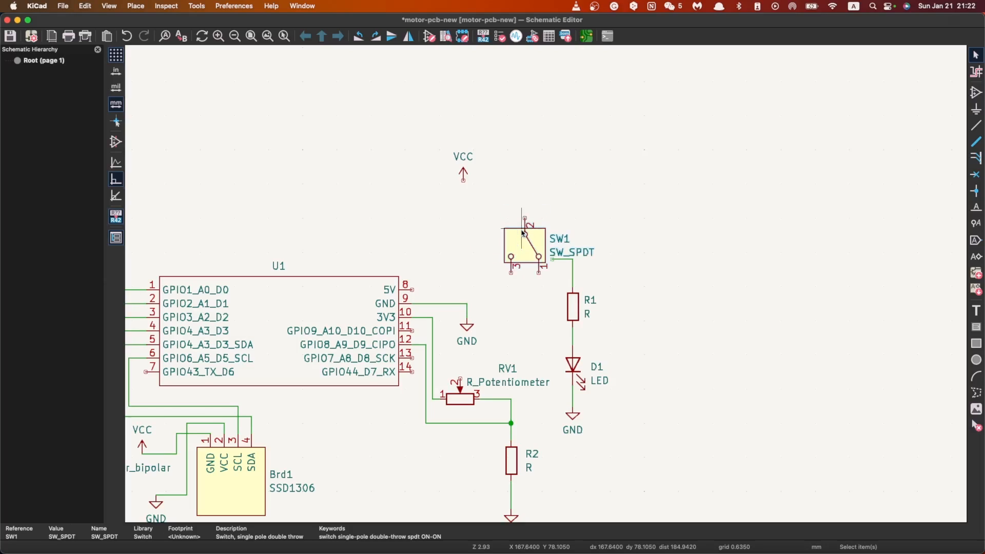
key(m)
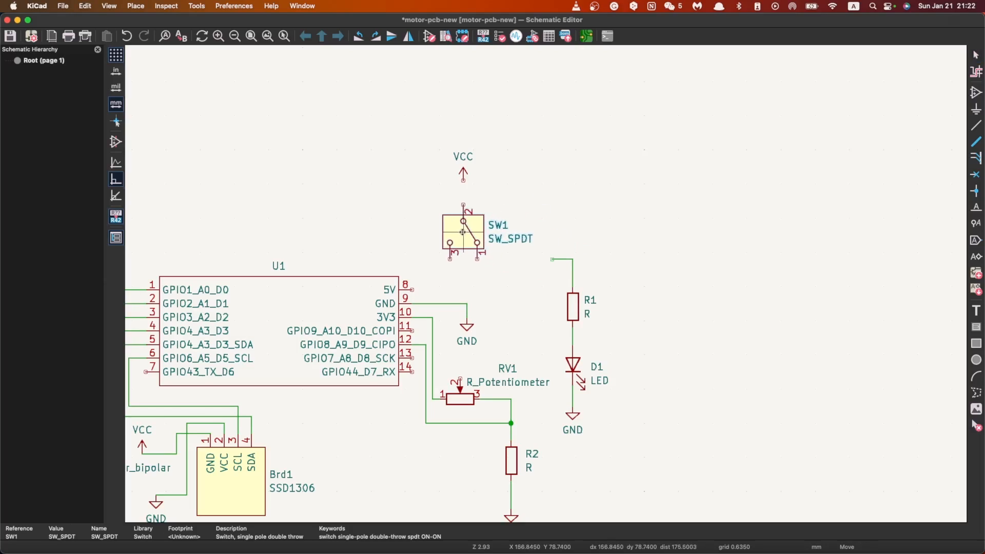
click(464, 228)
Step: Wire VCC to SW1 pin 2, and SW1 pin 3 to the XIAO's 5V pin
click(975, 126)
click(463, 178)
click(463, 201)
click(450, 255)
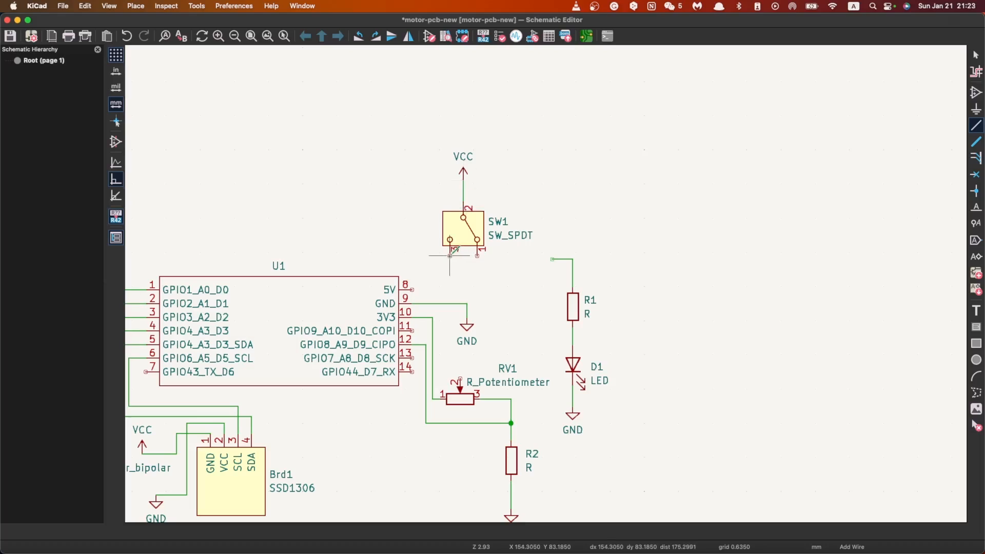
click(412, 290)
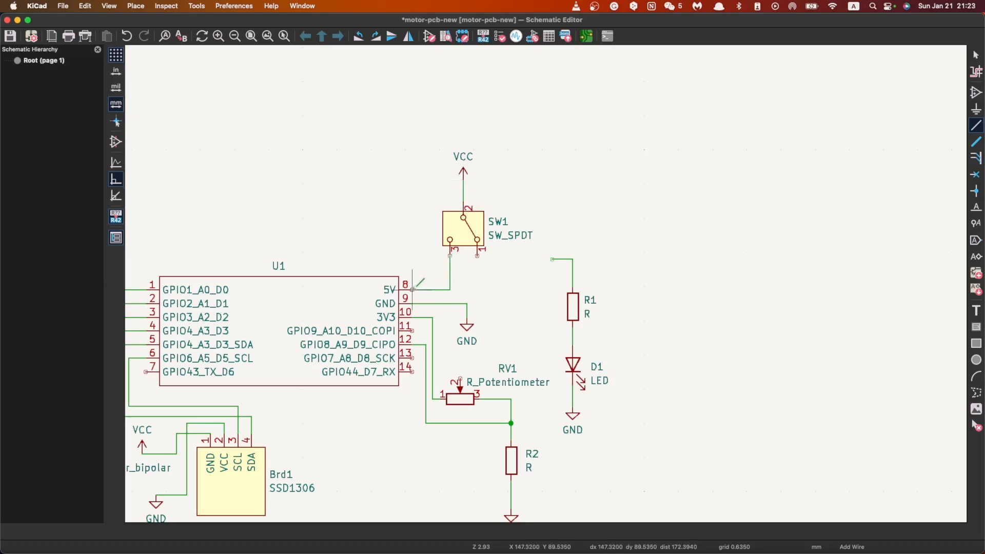
Step: Try to wire SW1 pin 3 across to the existing wire above R1
click(450, 262)
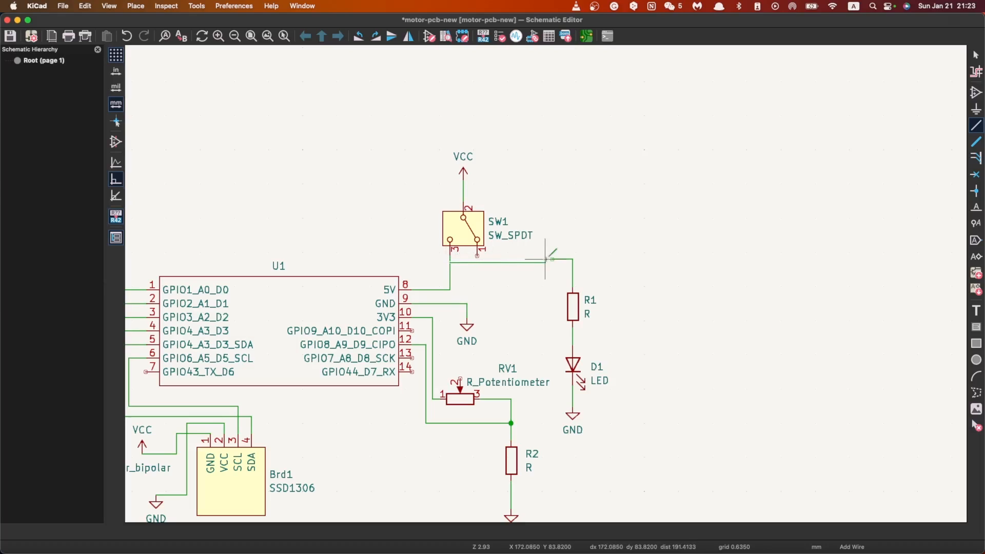
click(573, 263)
key(Escape)
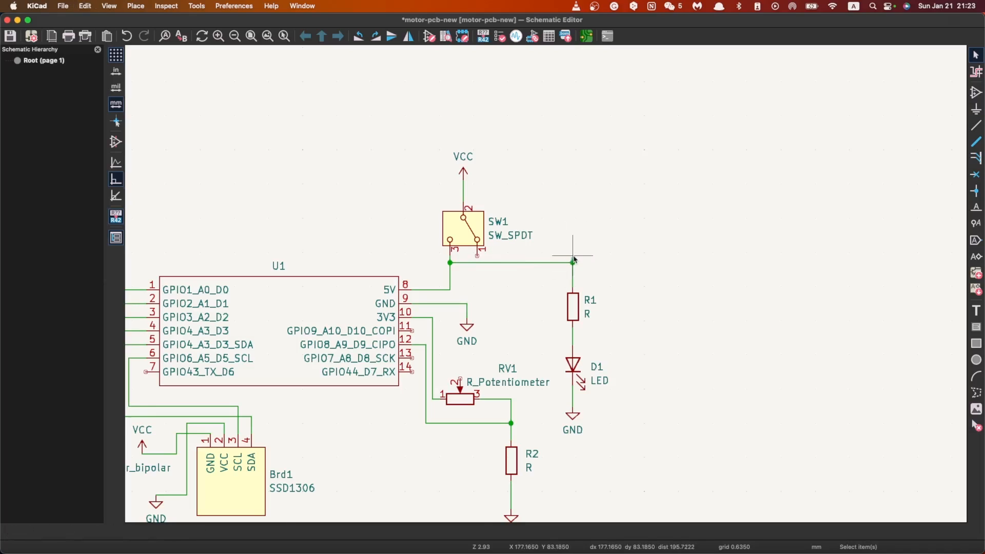
Step: Delete the wires and junction above R1, including the wire running across from SW1 pin 3
scroll(573, 256, up, 10)
scroll(546, 284, up, 5)
key(w)
key(Escape)
key(Escape)
key(w)
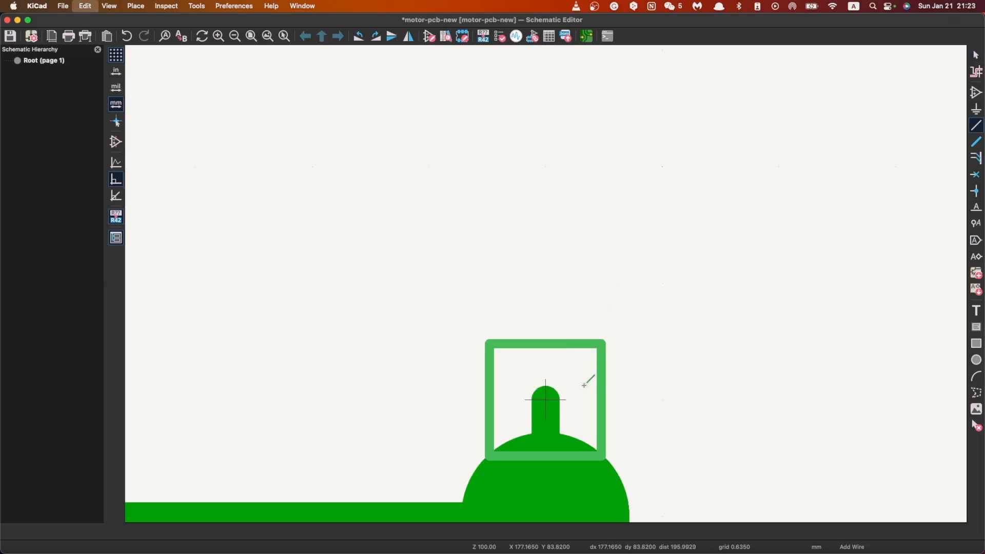
scroll(661, 398, down, 3)
key(Escape)
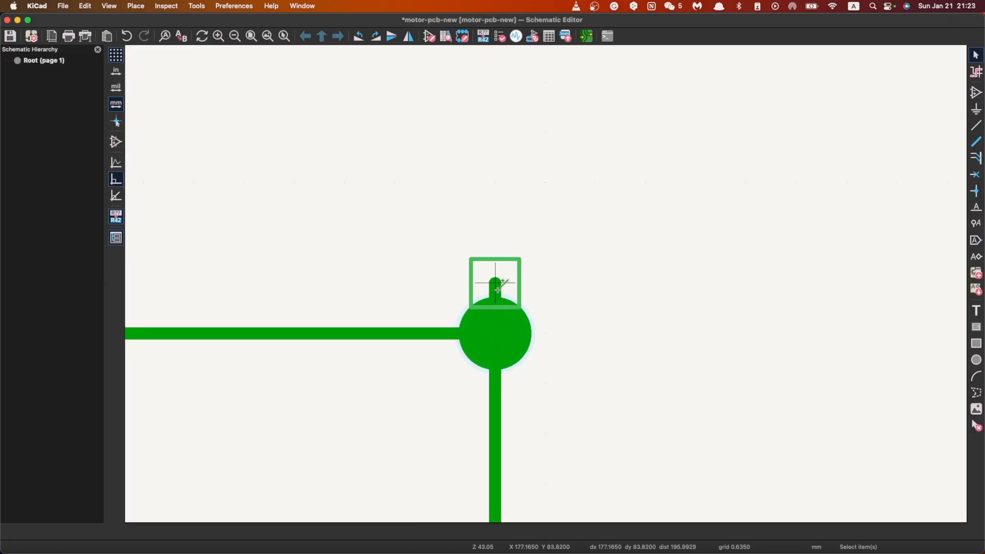
key(Delete)
drag(402, 151, 692, 430)
key(Delete)
scroll(545, 383, down, 5)
scroll(545, 288, down, 2)
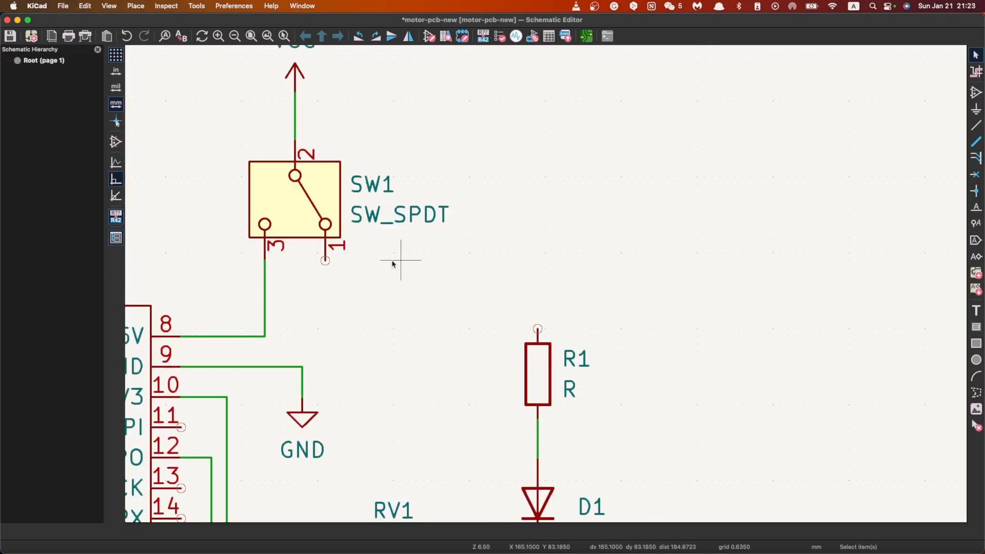
Step: Wire SW1 pin 1 to R1's upper end
key(w)
click(538, 329)
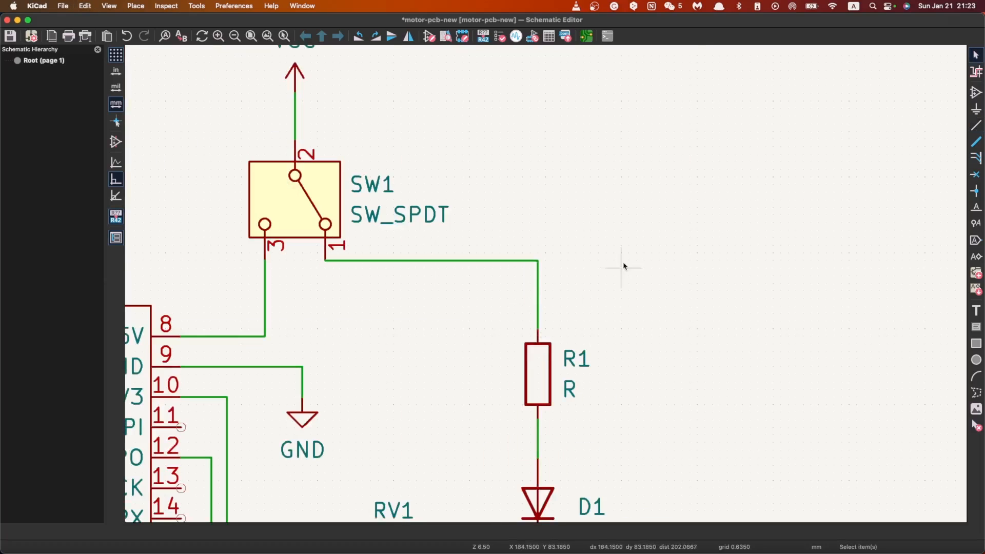
key(Escape)
Step: Start adding a symbol in the free area beside the SSD1306 and search the symbol library for "button"
scroll(549, 277, down, 2)
scroll(521, 287, down, 1)
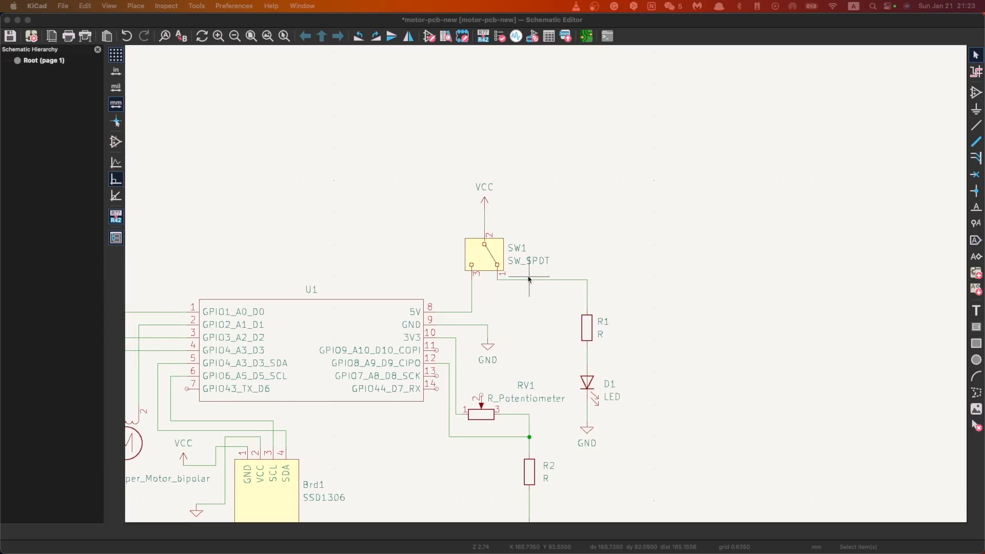
scroll(649, 280, down, 2)
scroll(543, 296, up, 4)
scroll(543, 296, down, 3)
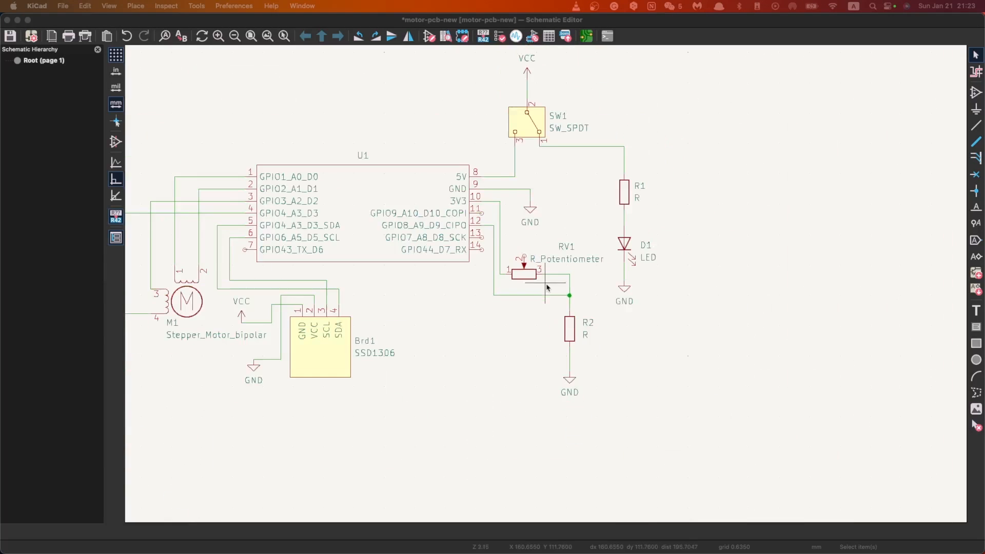
scroll(548, 281, up, 2)
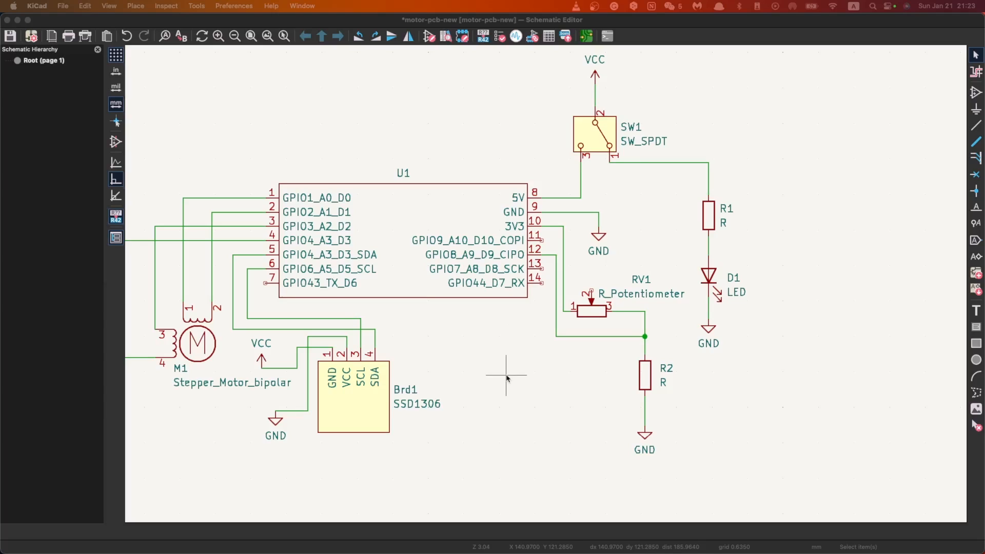
click(467, 370)
key(a)
click(489, 357)
text(R)
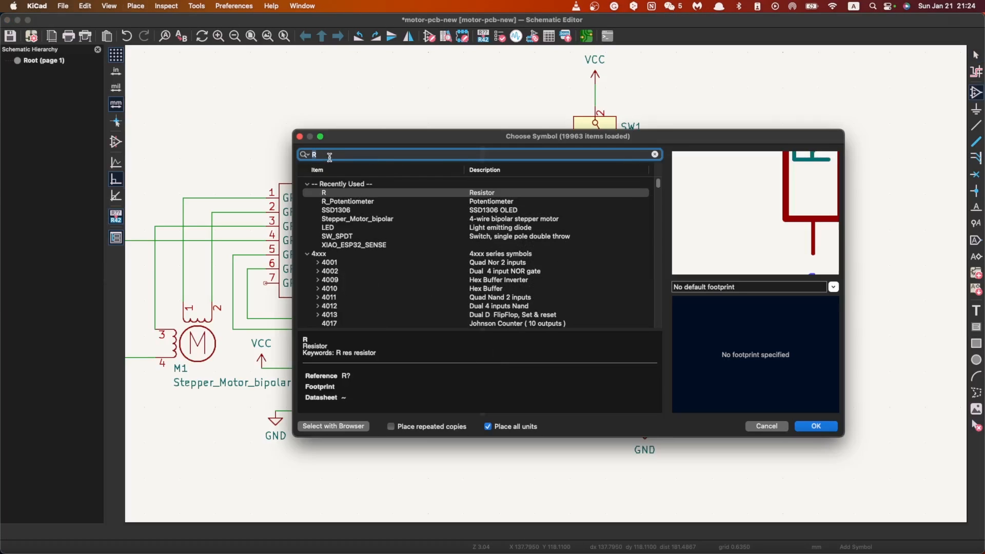
text(button)
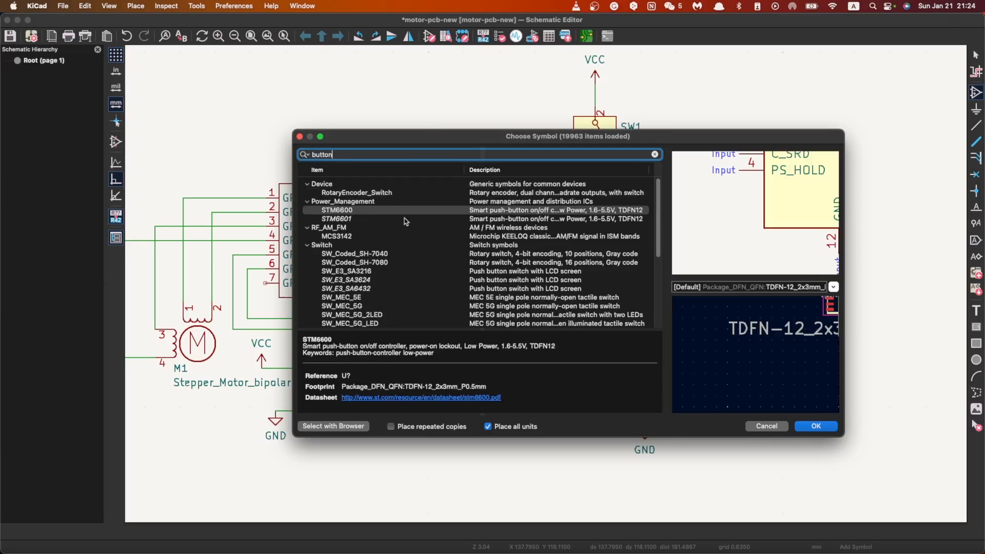
Step: Look through the push-button switch symbols in the results and preview SW_Push_Dual_x2
scroll(408, 223, down, 5)
scroll(413, 225, up, 5)
scroll(405, 249, down, 5)
scroll(406, 250, up, 5)
double_click(358, 158)
scroll(409, 254, down, 5)
click(343, 253)
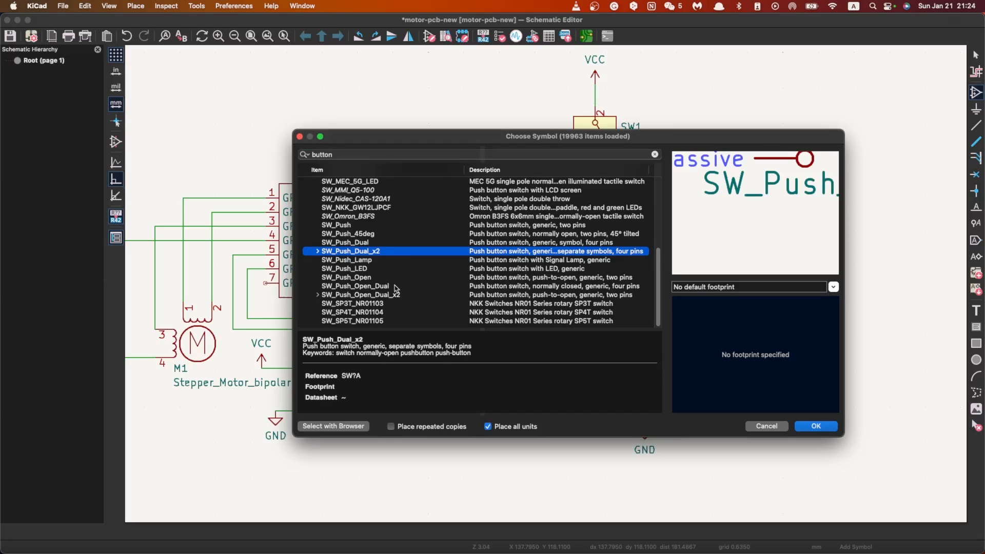
scroll(399, 275, down, 5)
scroll(395, 283, up, 1)
scroll(387, 287, up, 8)
scroll(387, 287, down, 9)
Step: Search the symbol library for "SPST" instead and select the SW_SPST switch
click(367, 159)
key(super+a)
key(BackSpace)
text(SPST)
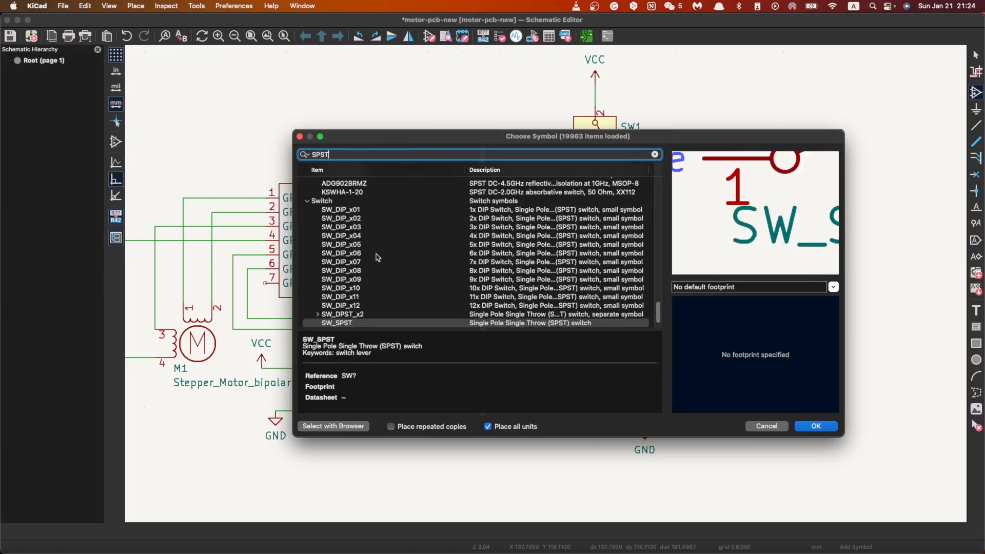
scroll(380, 258, down, 1)
click(349, 297)
scroll(755, 216, down, 1)
scroll(755, 215, down, 3)
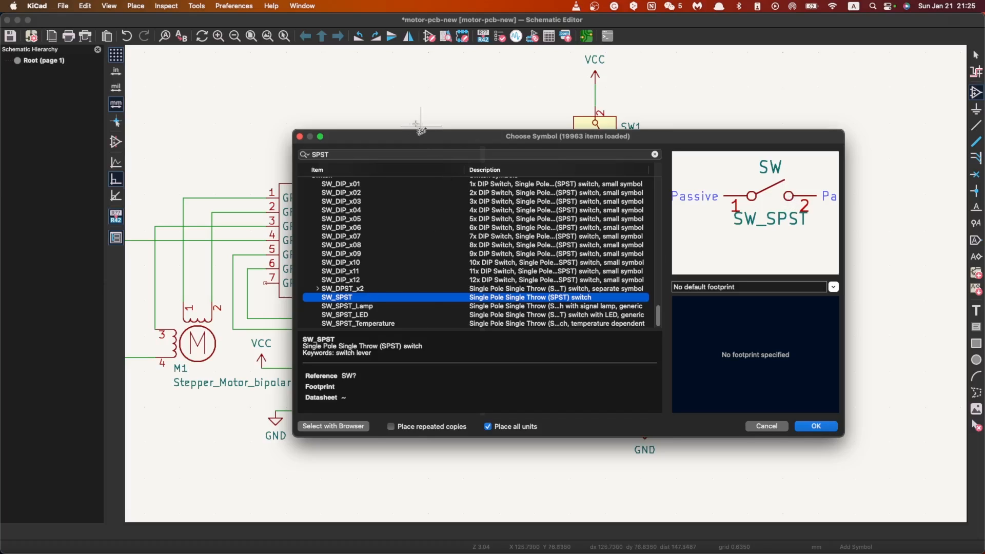
drag(386, 136, 368, 111)
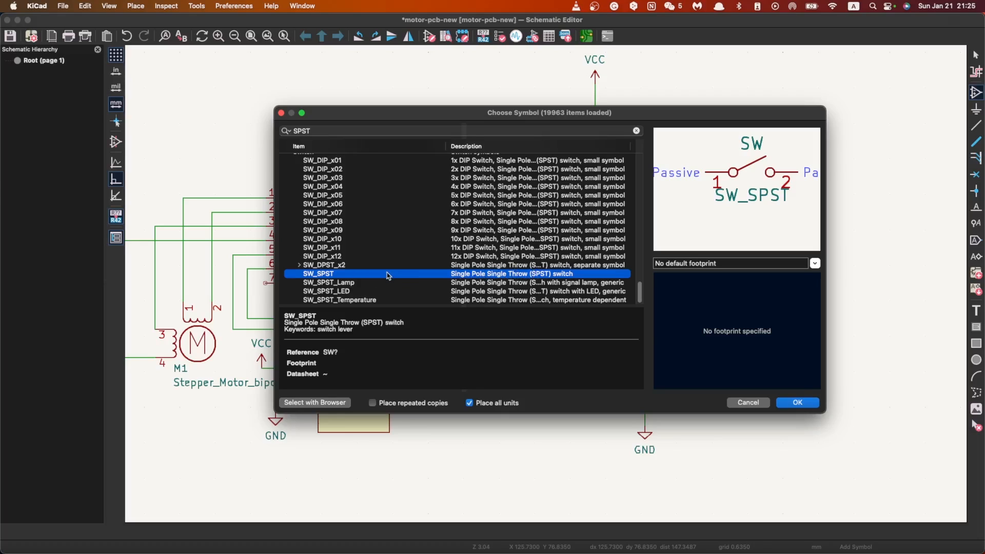
Step: Place the SW_SPST switch between the SSD1306 and R2, rotated vertically with pin 1 at the top
click(797, 402)
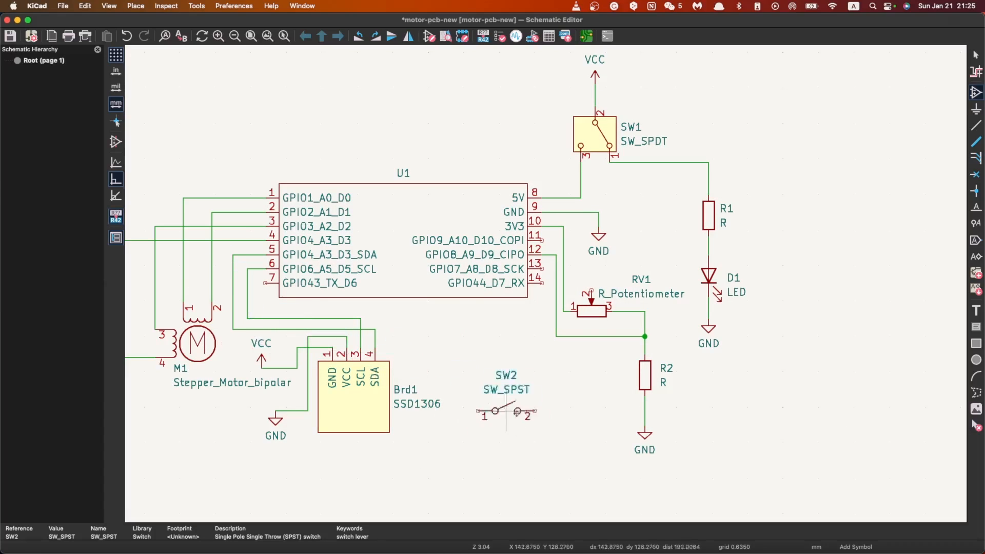
key(r)
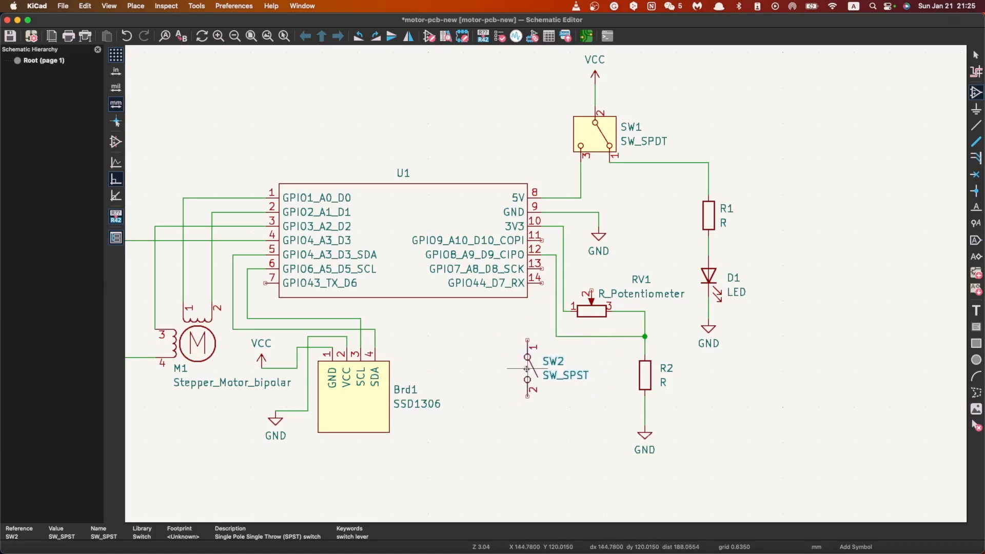
scroll(535, 370, down, 3)
key(Escape)
Step: Duplicate LED D1 and place the copy directly below SW2, in line with the switch's pins
scroll(546, 285, down, 1)
scroll(547, 286, up, 3)
scroll(547, 288, down, 4)
scroll(636, 222, down, 1)
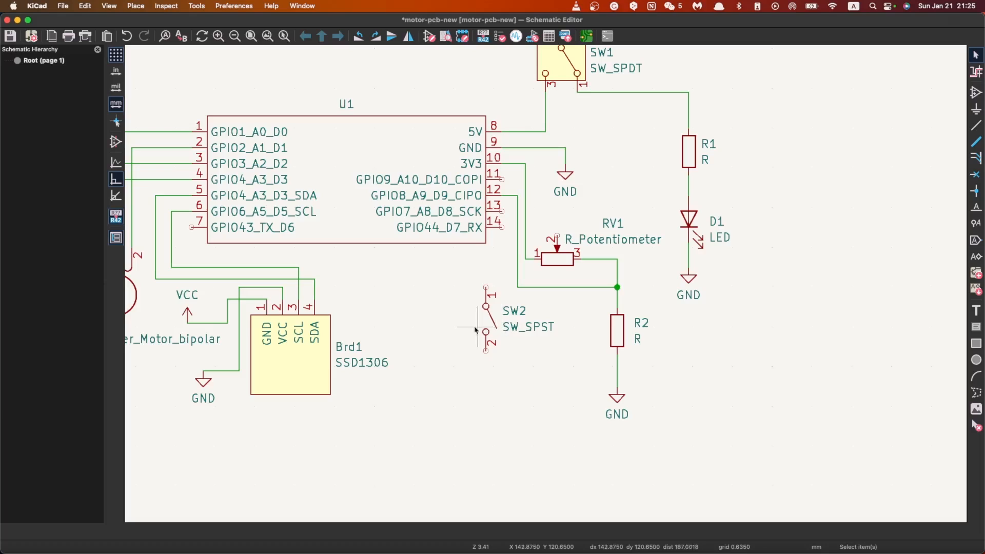
scroll(437, 352, down, 3)
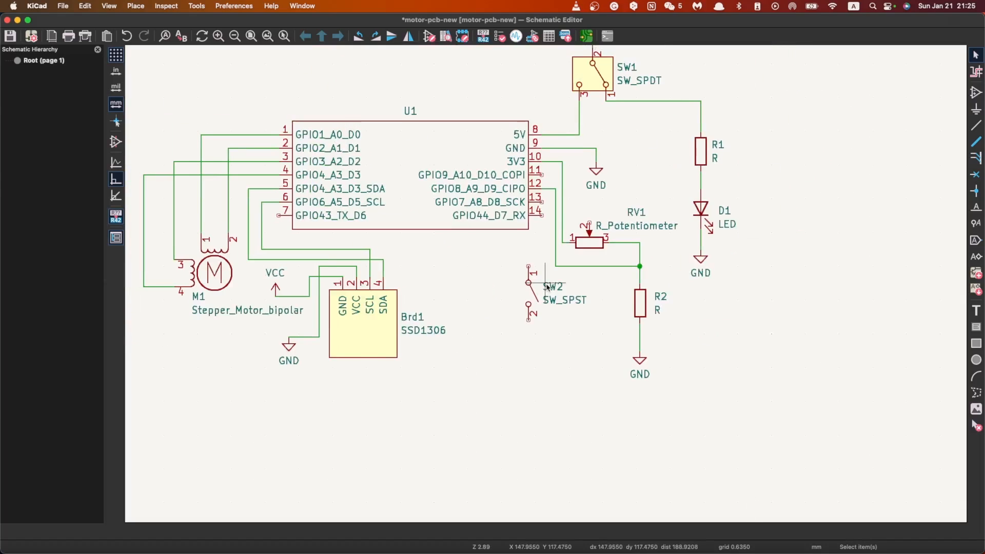
click(717, 210)
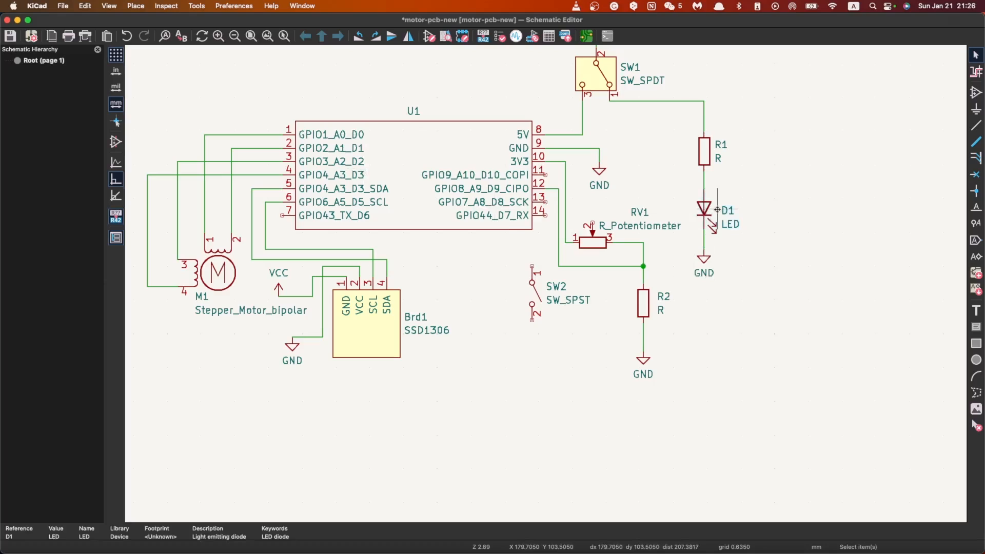
key(super+d)
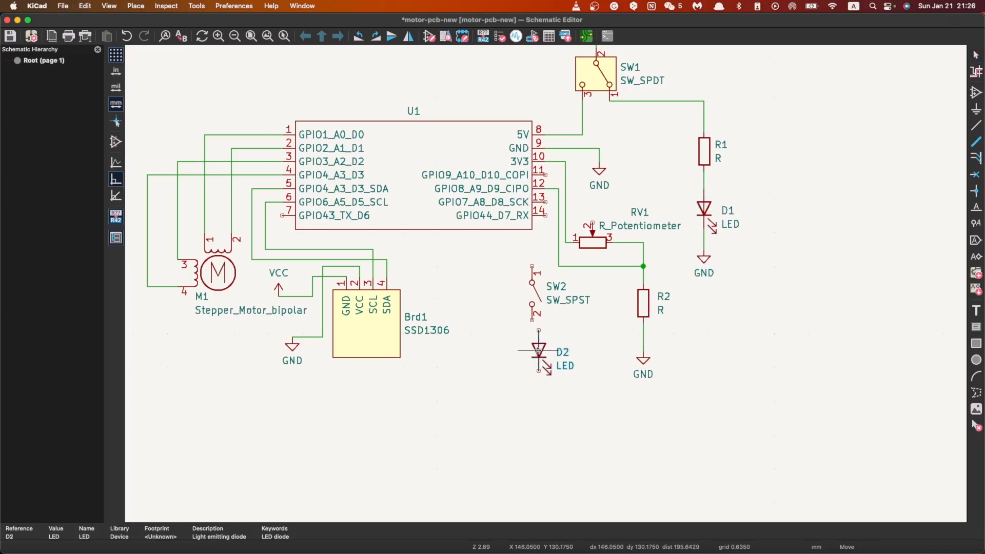
click(532, 353)
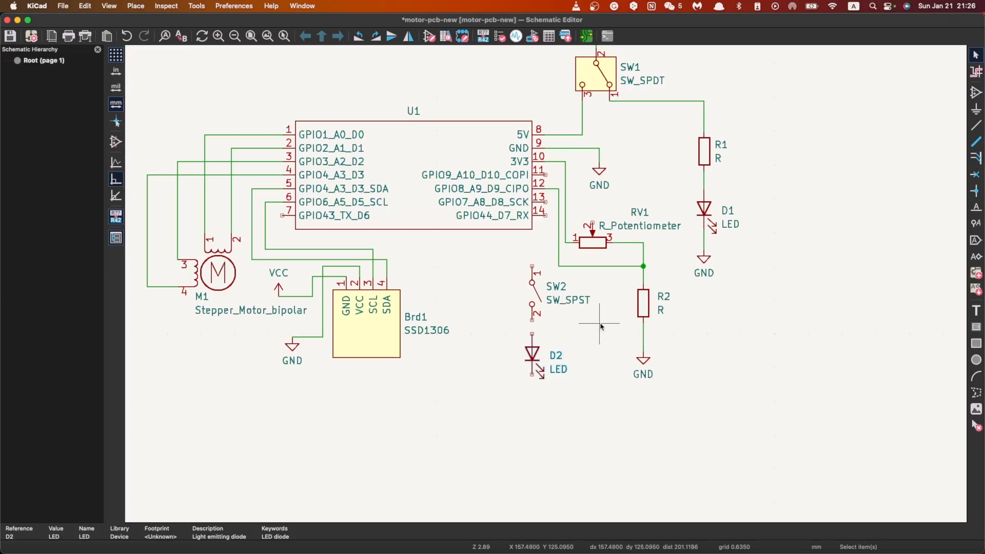
Step: Duplicate resistor R1 and place the copy directly below the new LED, in line with SW2
click(705, 152)
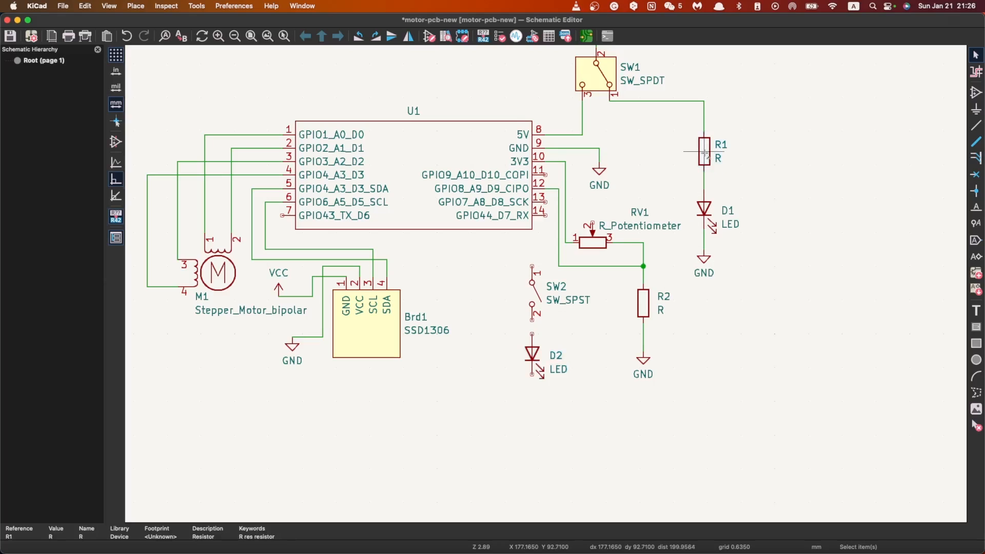
key(super+d)
click(532, 411)
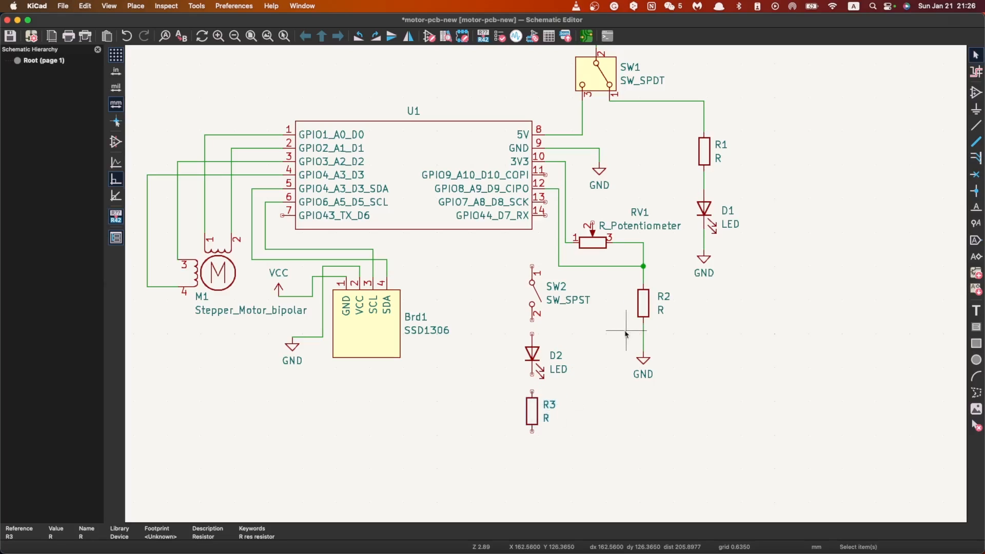
click(626, 332)
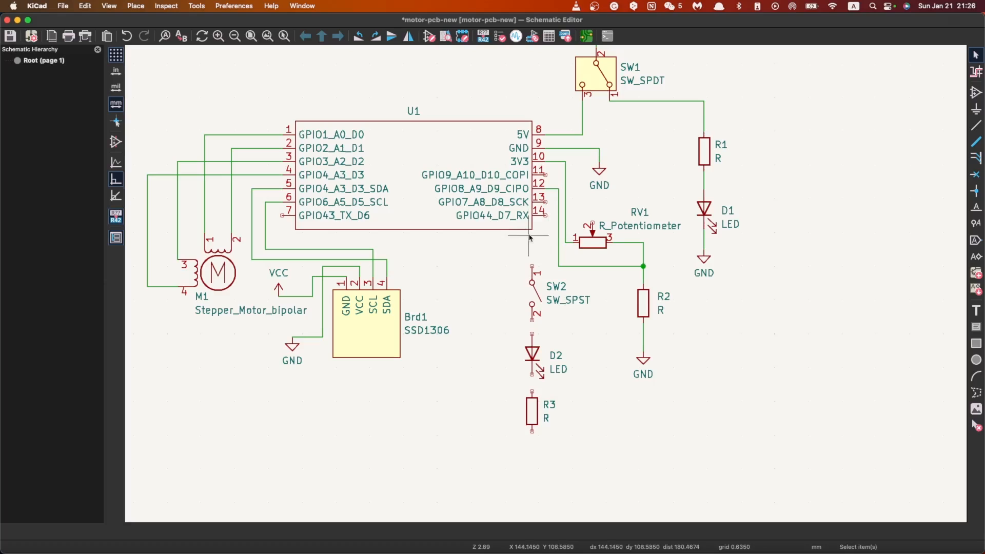
click(976, 124)
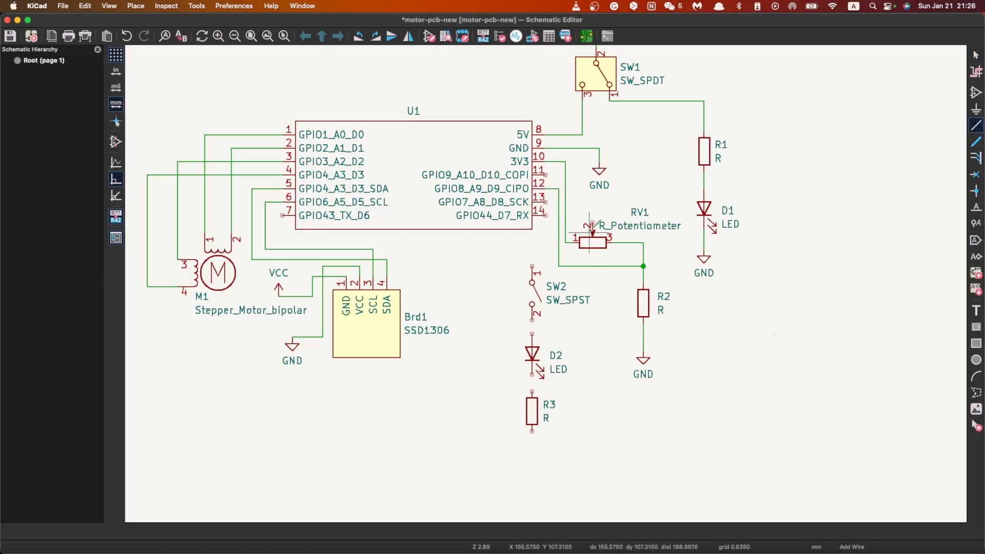
click(546, 202)
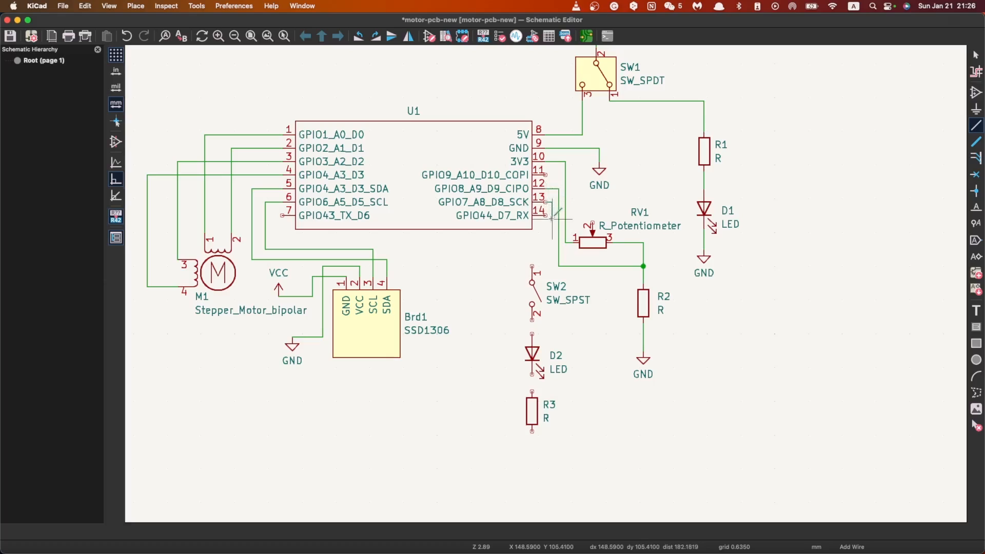
key(Escape)
key(Escape)
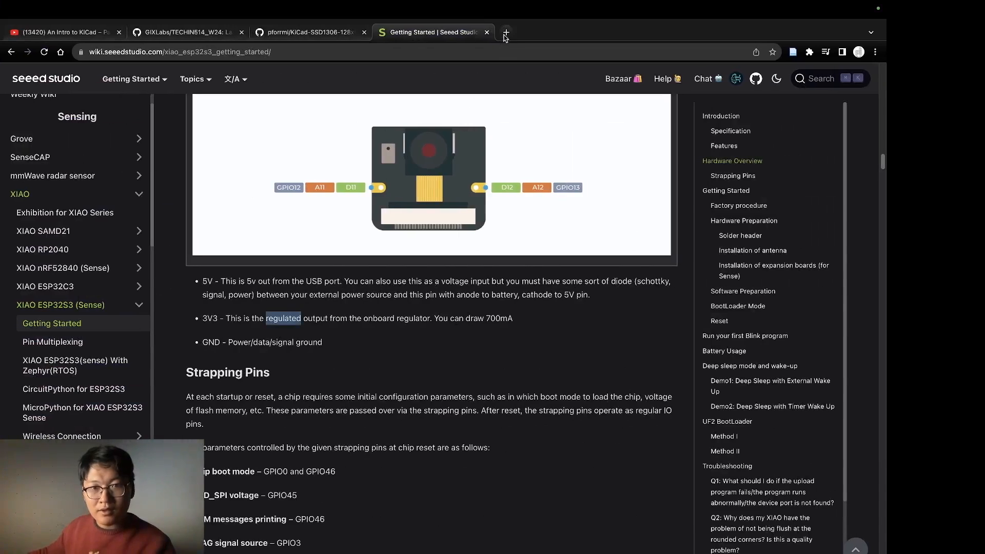
Step: Switch to Chrome and search Google in a new tab for "active-high and active low button"
click(504, 35)
text(g)
key(Return)
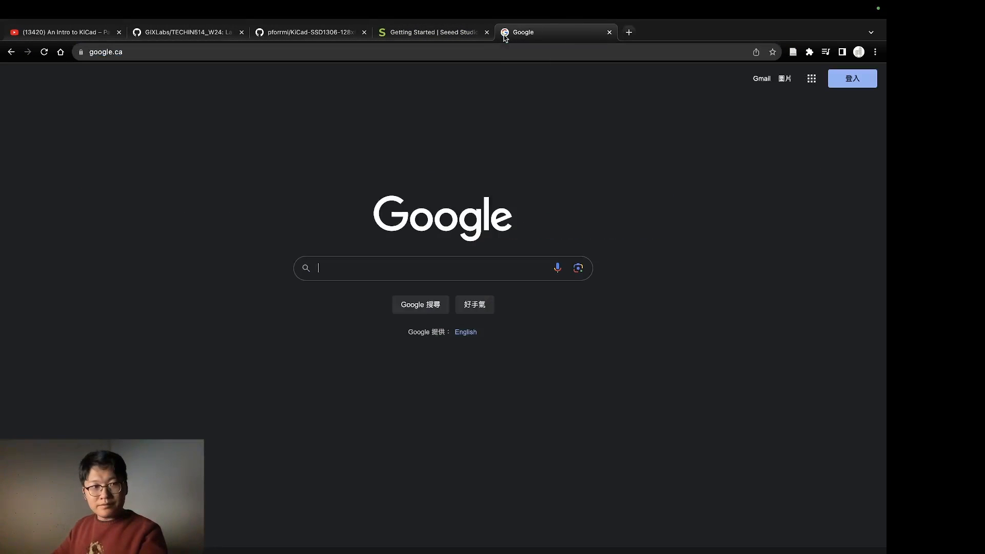
text(active-)
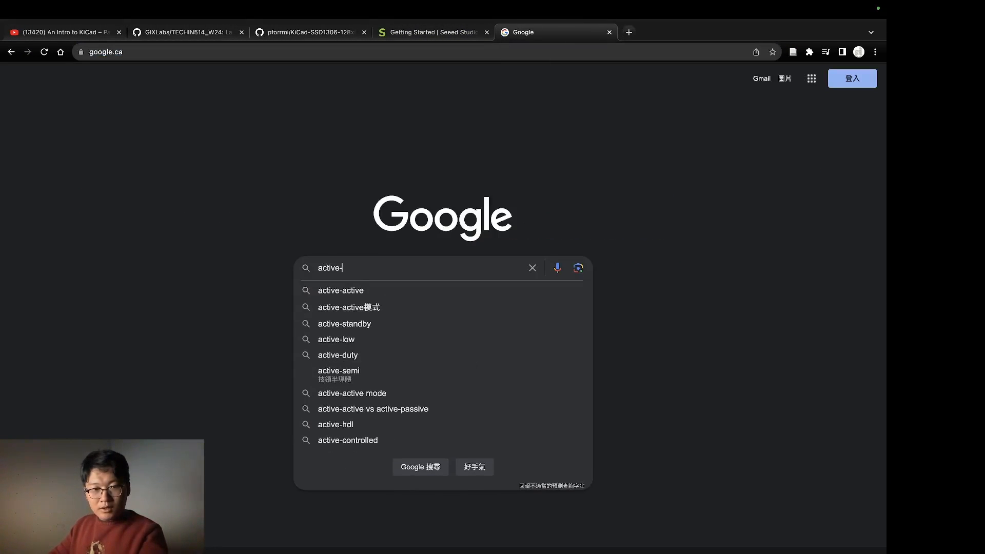
text(high and active low button)
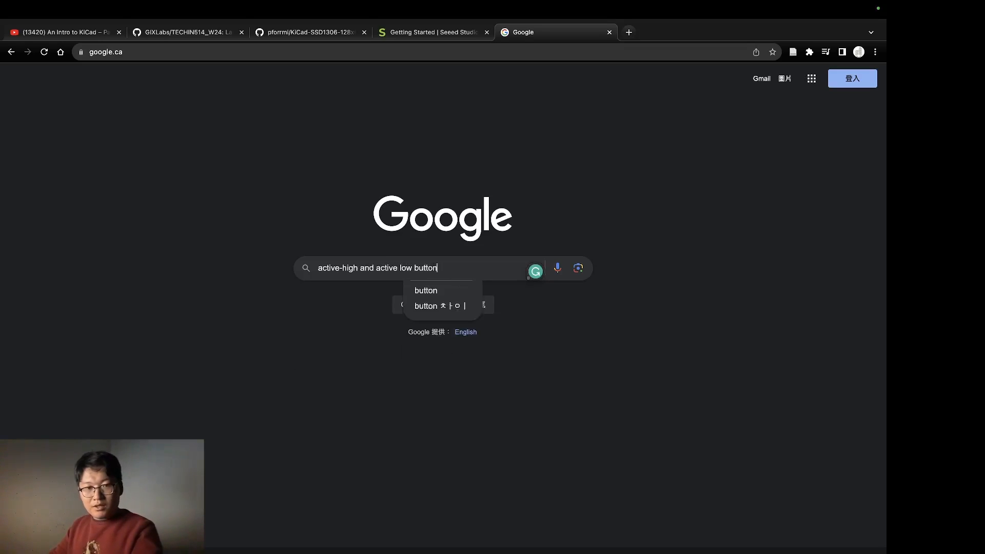
key(Return)
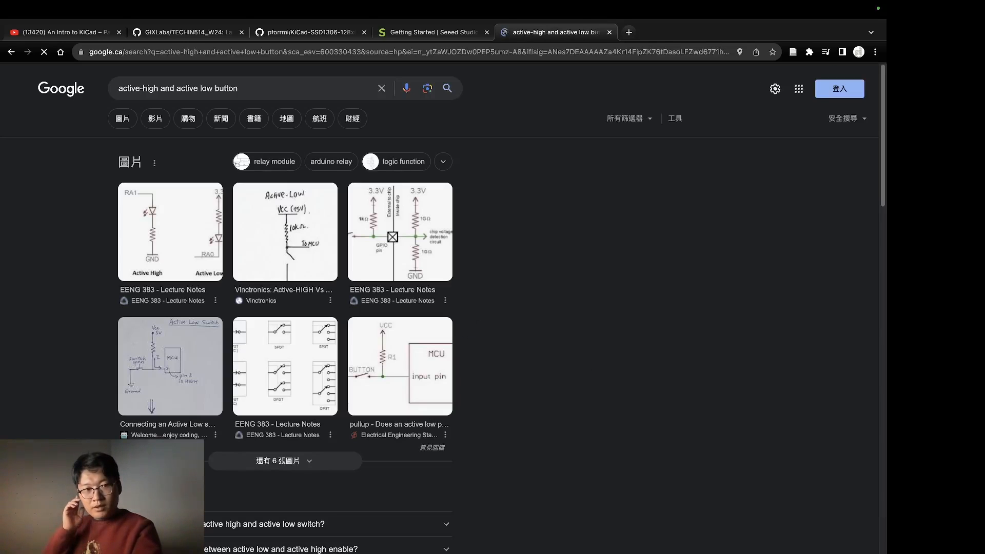
Step: Look through the search results for diagrams and articles explaining active-high and active-low button wiring
scroll(501, 277, down, 9)
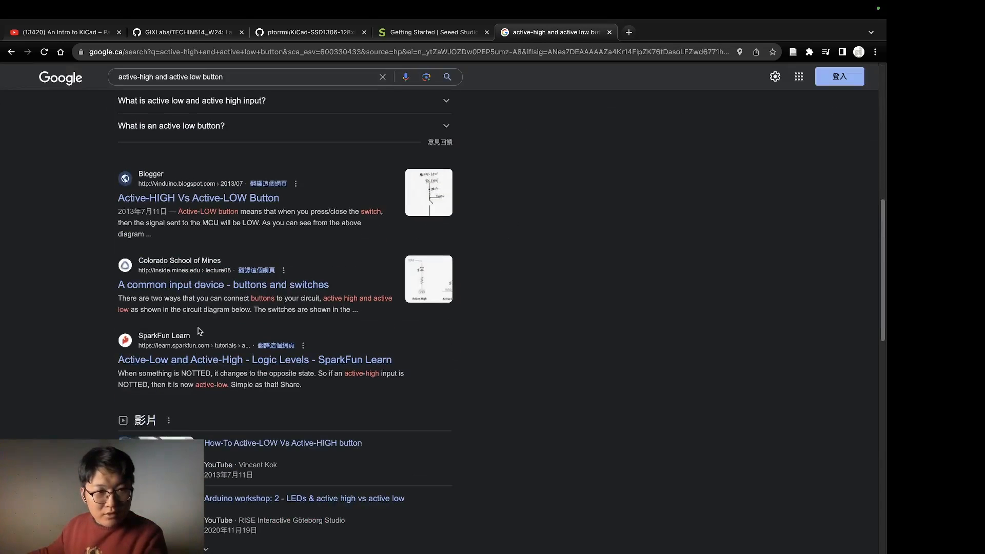
scroll(119, 285, down, 10)
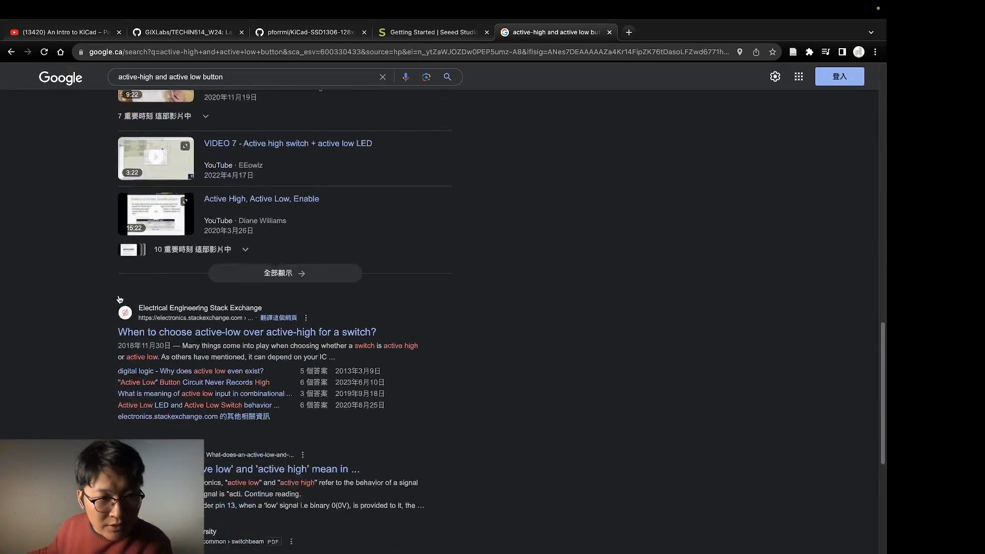
scroll(303, 287, down, 6)
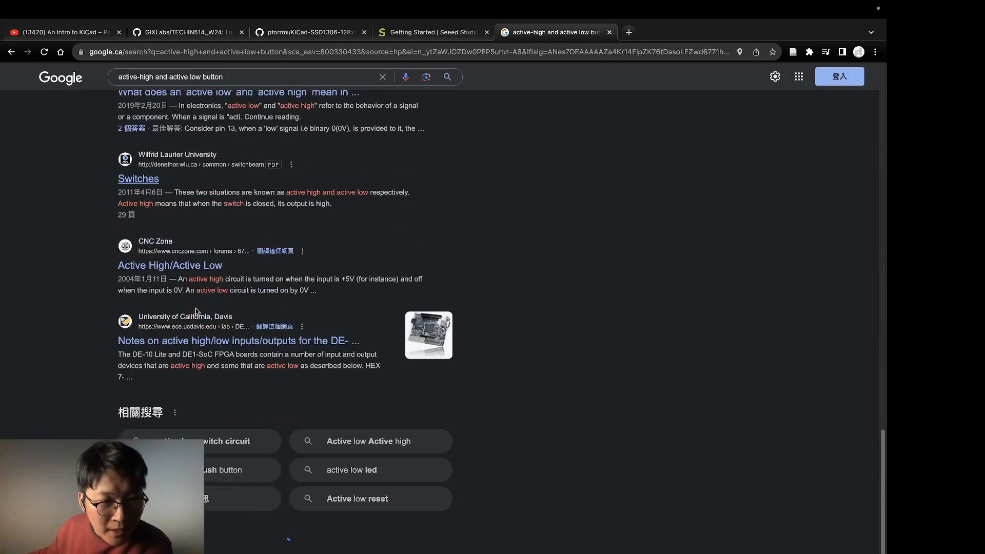
scroll(369, 284, down, 6)
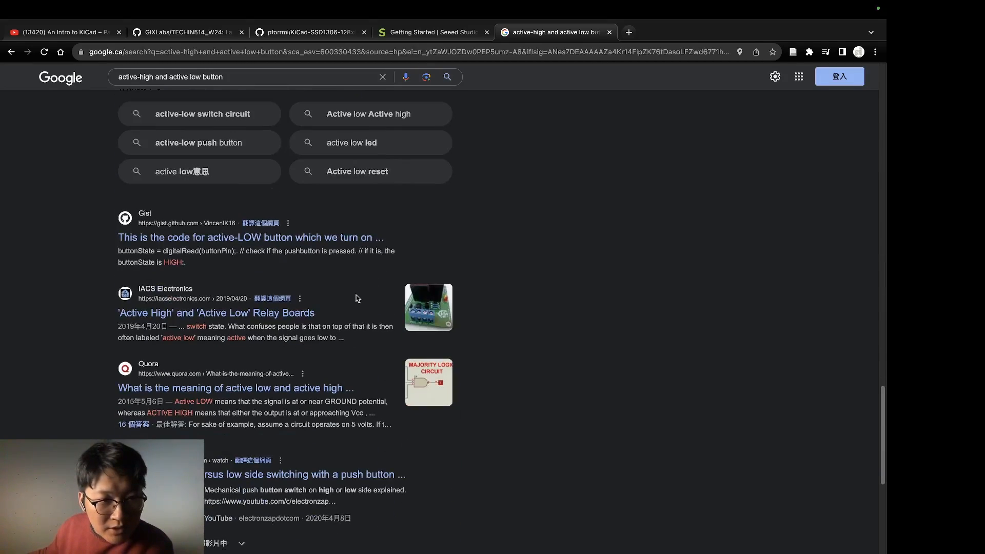
scroll(353, 300, down, 6)
scroll(345, 310, down, 6)
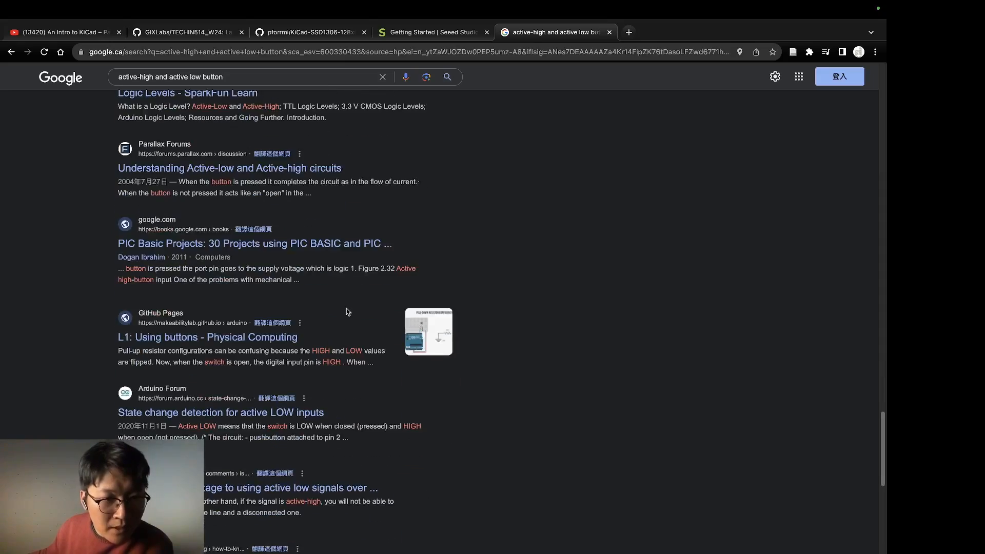
scroll(333, 311, down, 2)
scroll(128, 368, down, 6)
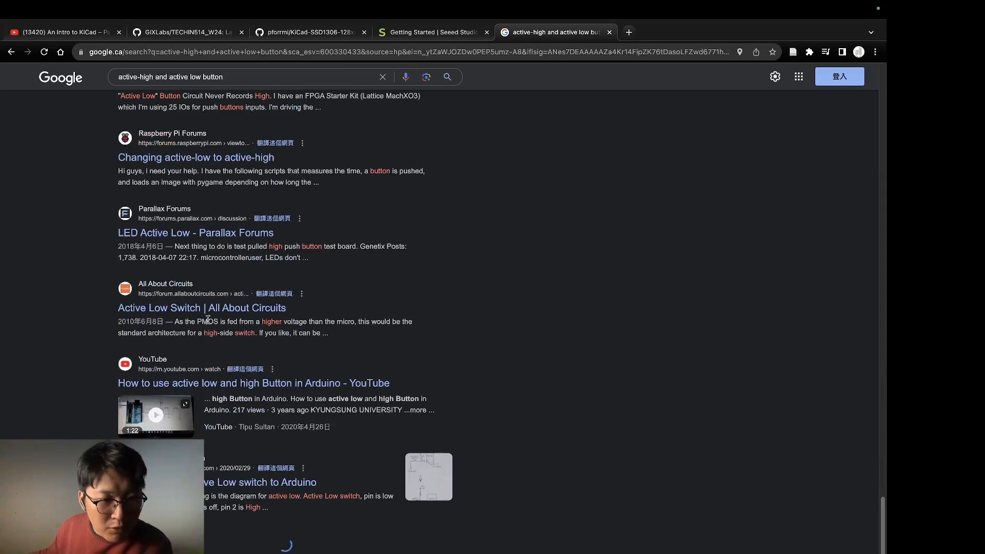
scroll(200, 351, up, 20)
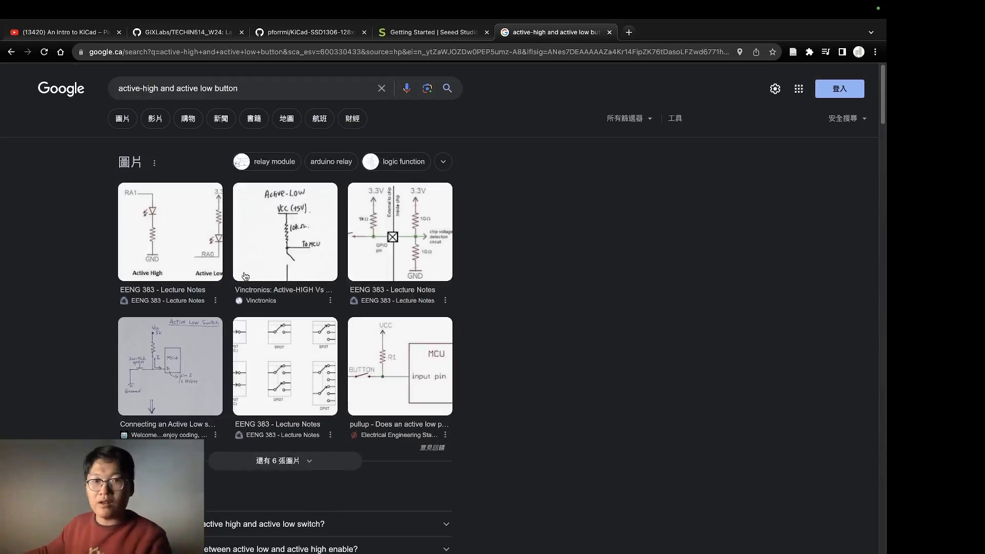
Step: Switch to the other Chrome window, search its history for "button" and open the Vinctronics post Active-HIGH Vs Active-LOW Button
key(ctrl+Up)
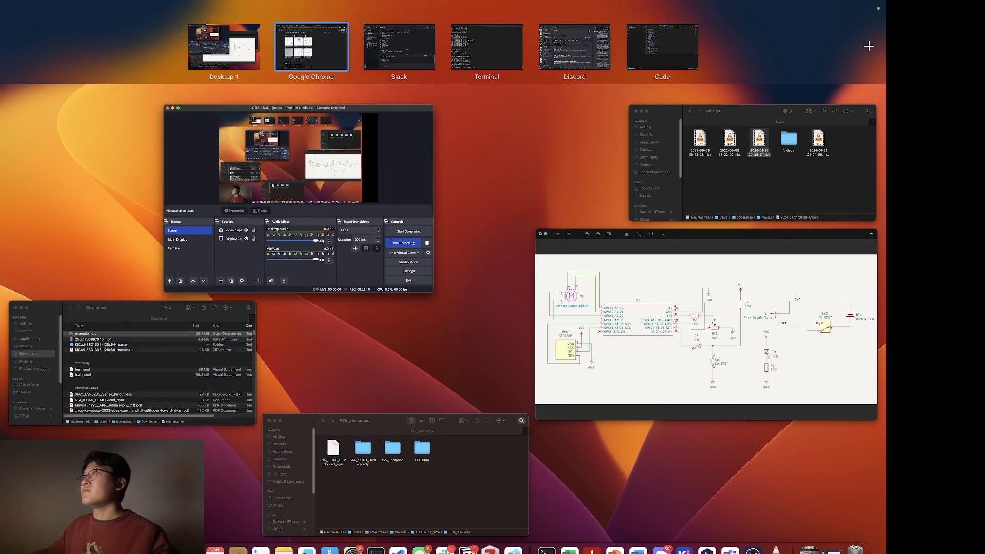
drag(497, 553, 723, 50)
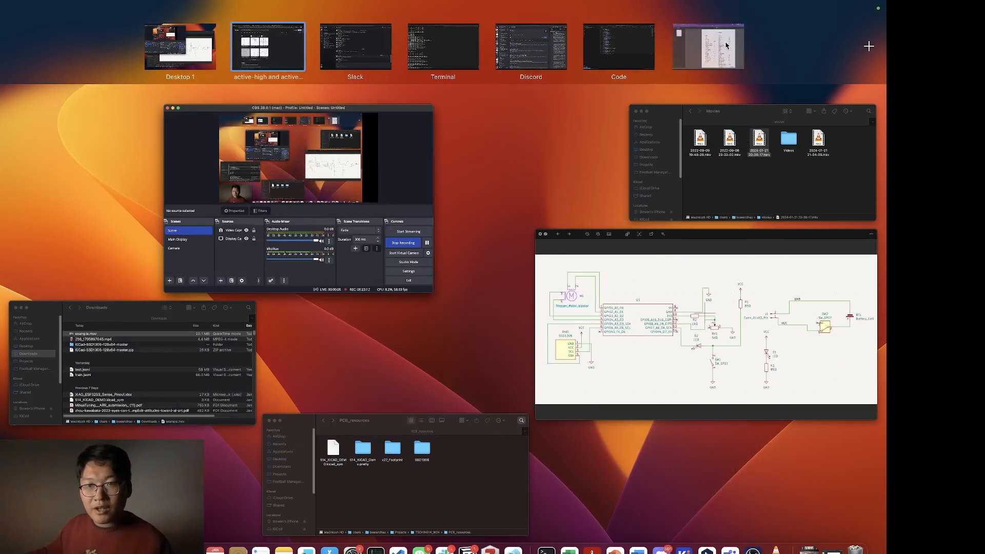
click(724, 51)
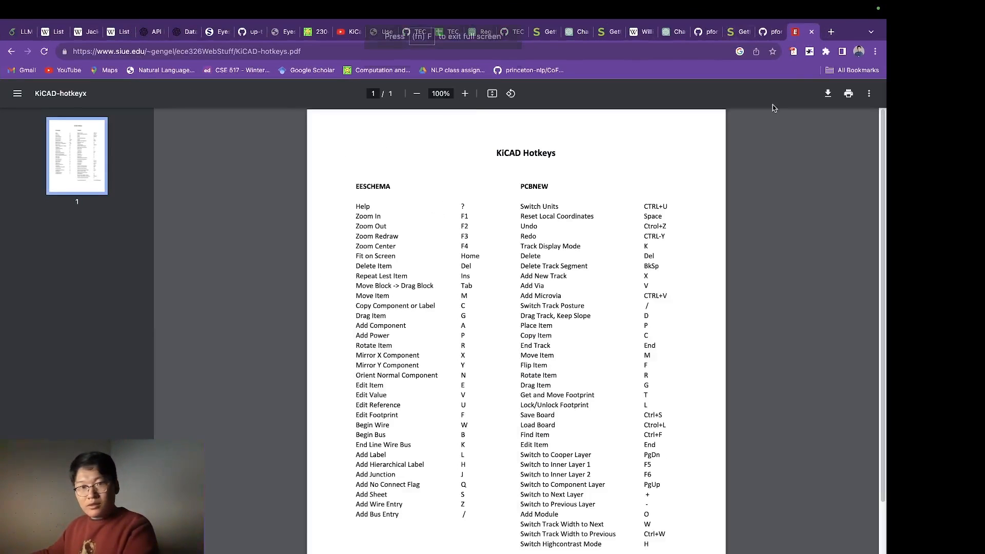
key(super+y)
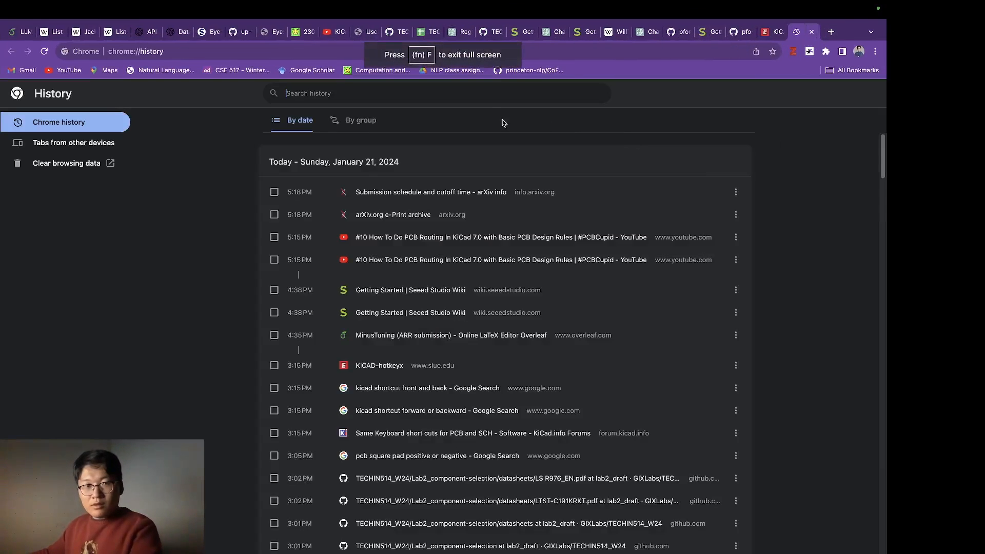
click(481, 92)
text(button)
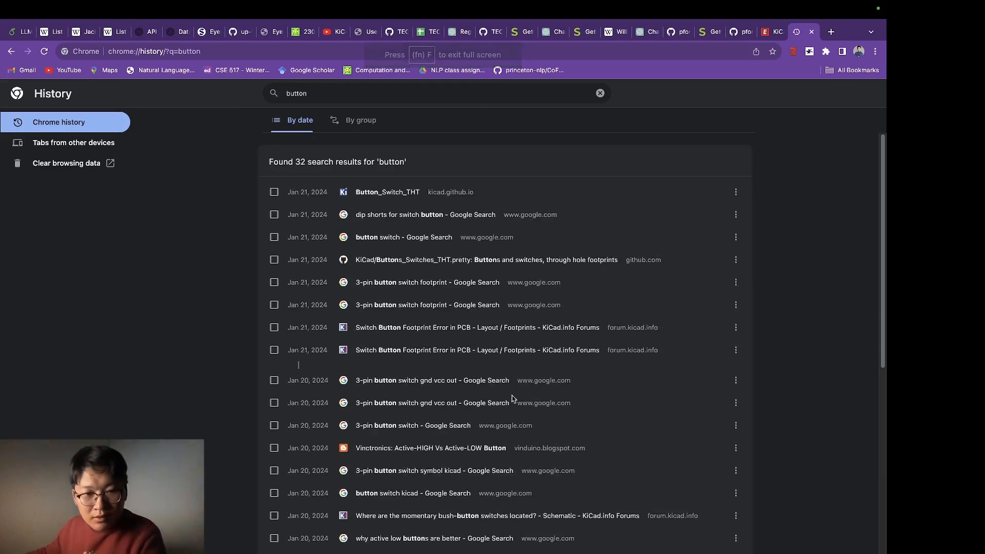
click(418, 448)
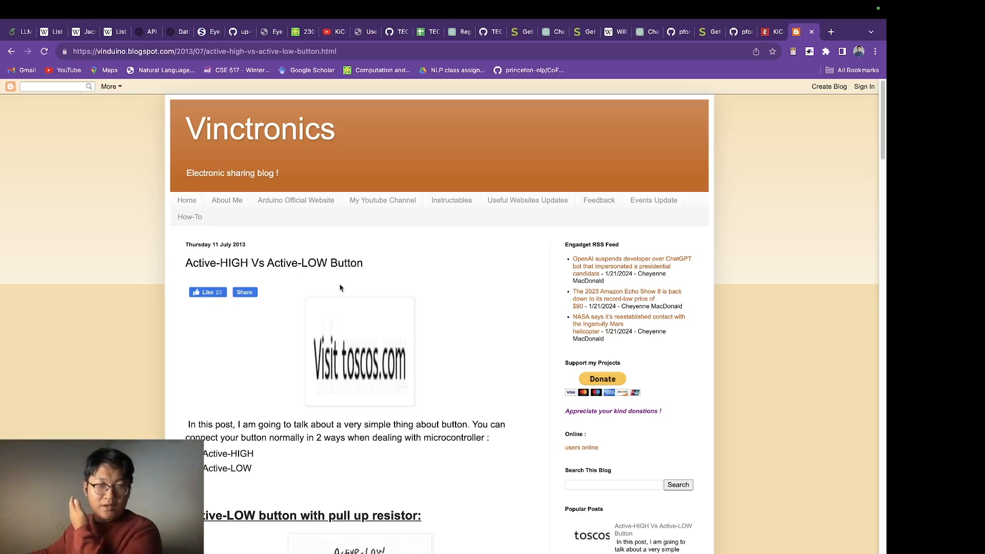
Step: Compare the post's active-low pull-up and active-high pull-down button circuits and close the page
scroll(340, 287, down, 10)
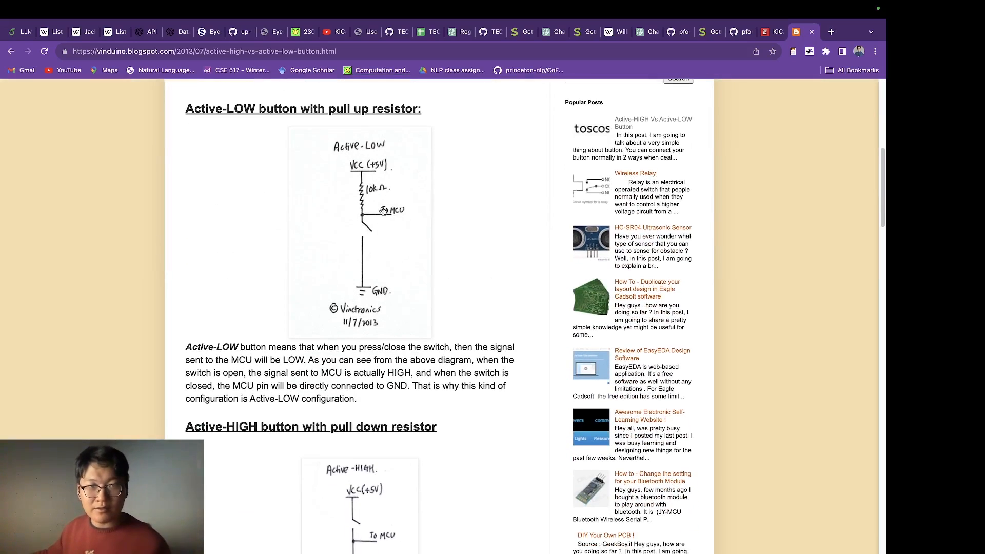
scroll(236, 213, down, 10)
scroll(425, 224, up, 4)
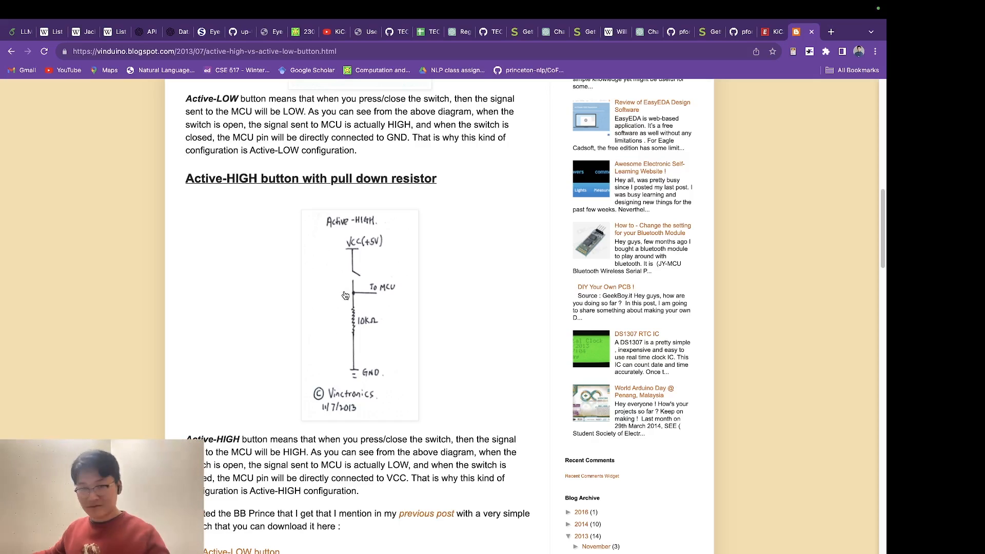
scroll(384, 305, up, 1)
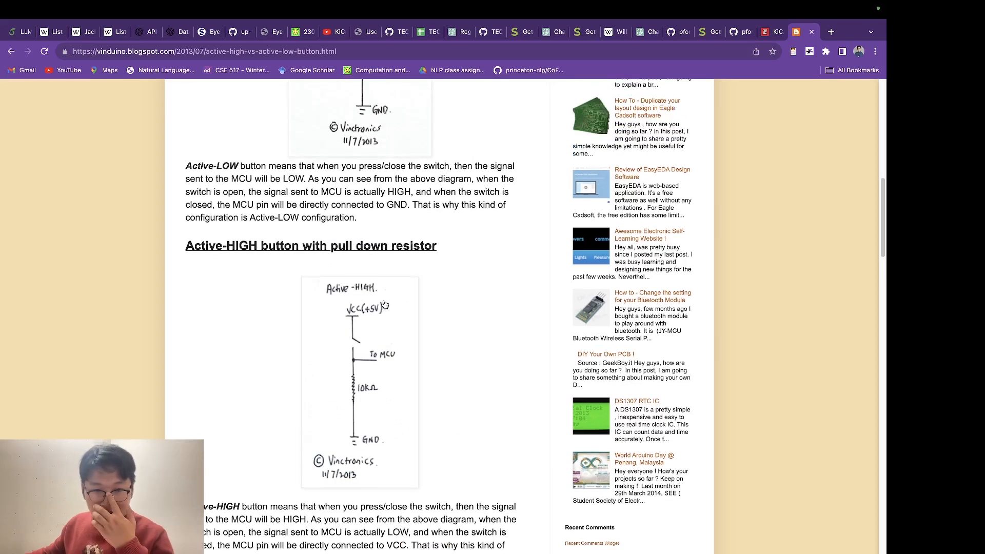
scroll(355, 333, up, 15)
scroll(359, 336, down, 5)
scroll(365, 343, up, 2)
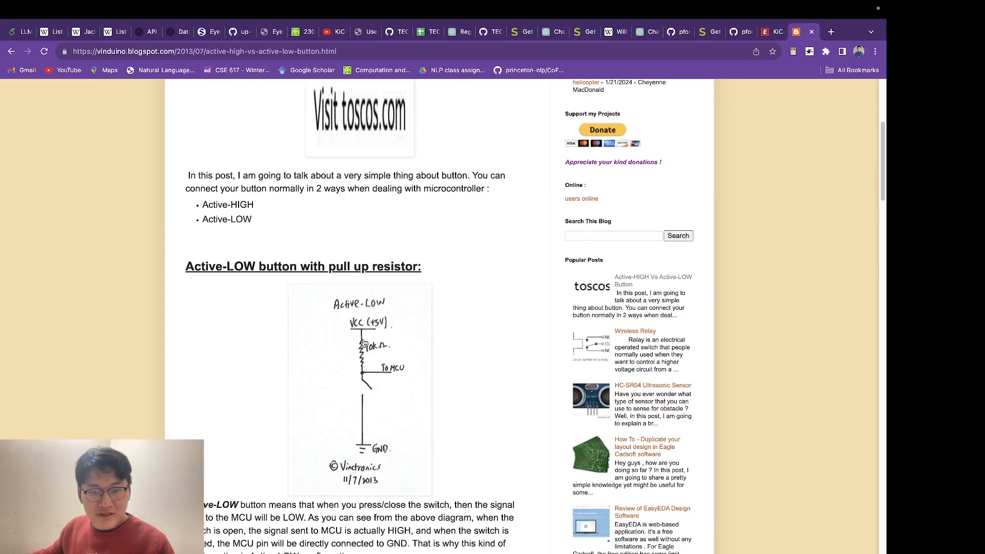
scroll(324, 275, down, 1)
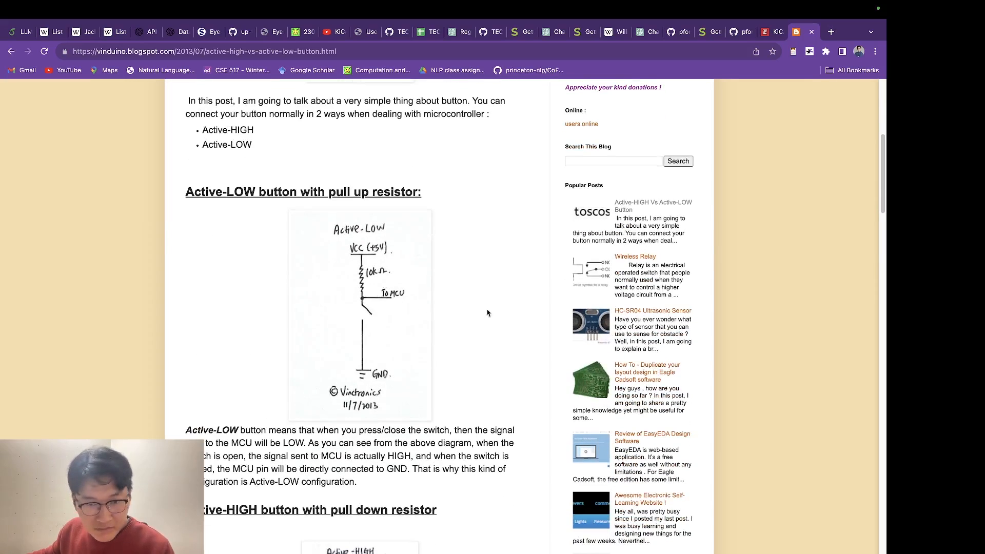
scroll(354, 318, up, 2)
scroll(333, 363, down, 1)
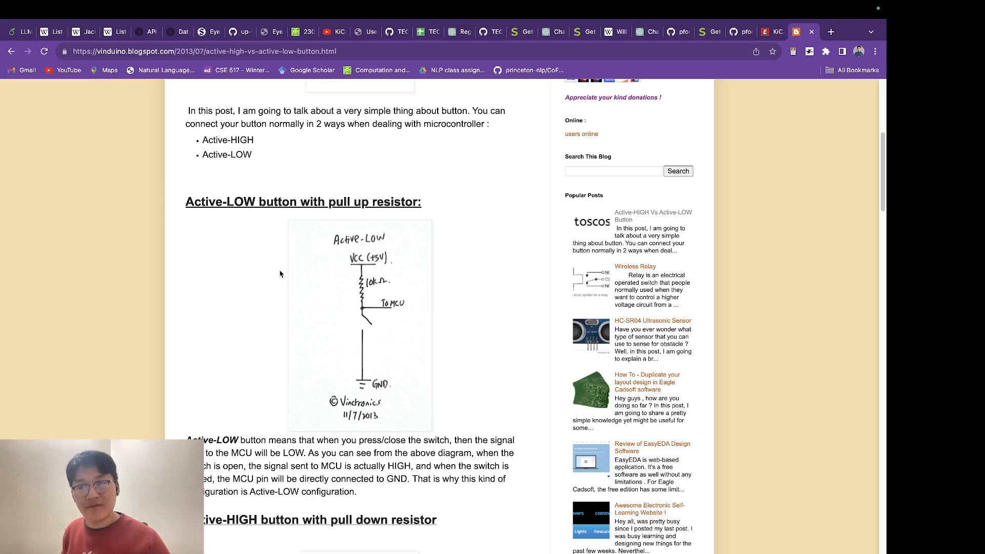
click(809, 33)
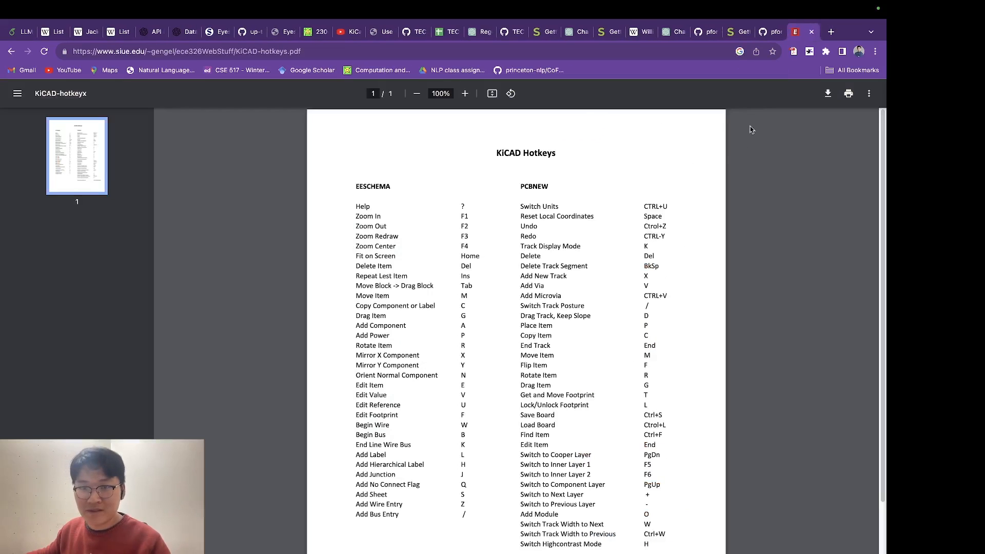
Step: Switch back to KiCad's Schematic Editor and move SW2, D2 and R3 together a short distance left, away from R2
key(ctrl+Up)
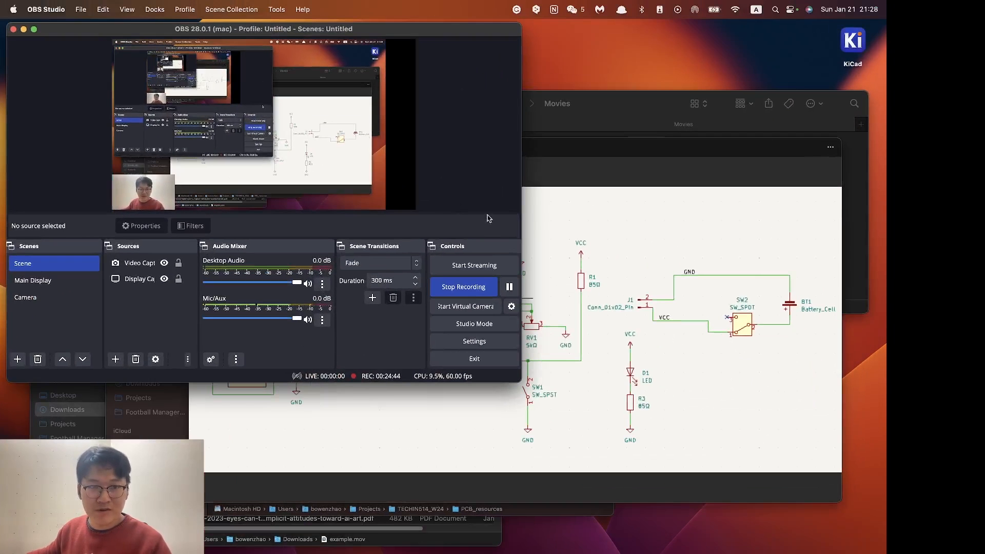
click(57, 289)
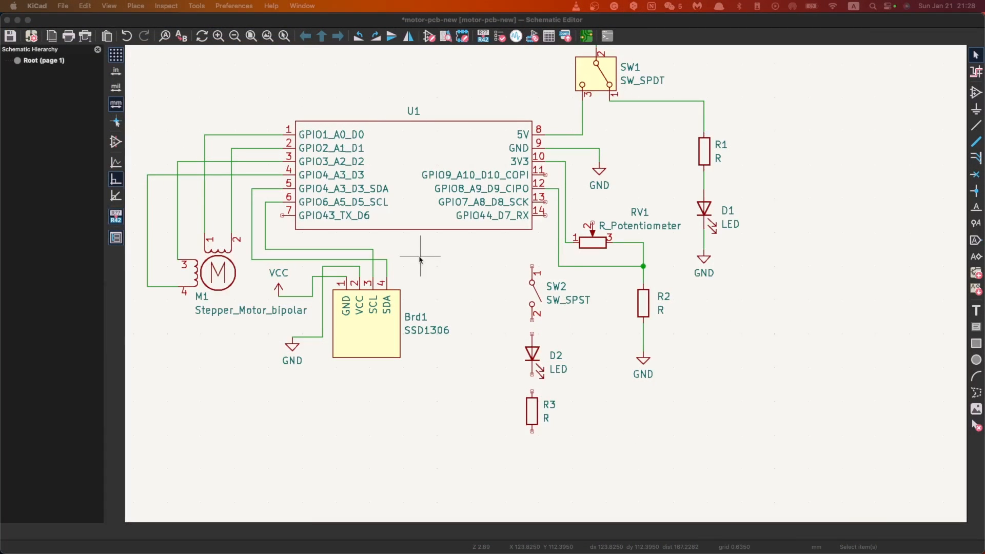
scroll(547, 288, up, 1)
scroll(547, 288, down, 2)
scroll(547, 287, up, 1)
scroll(546, 287, down, 2)
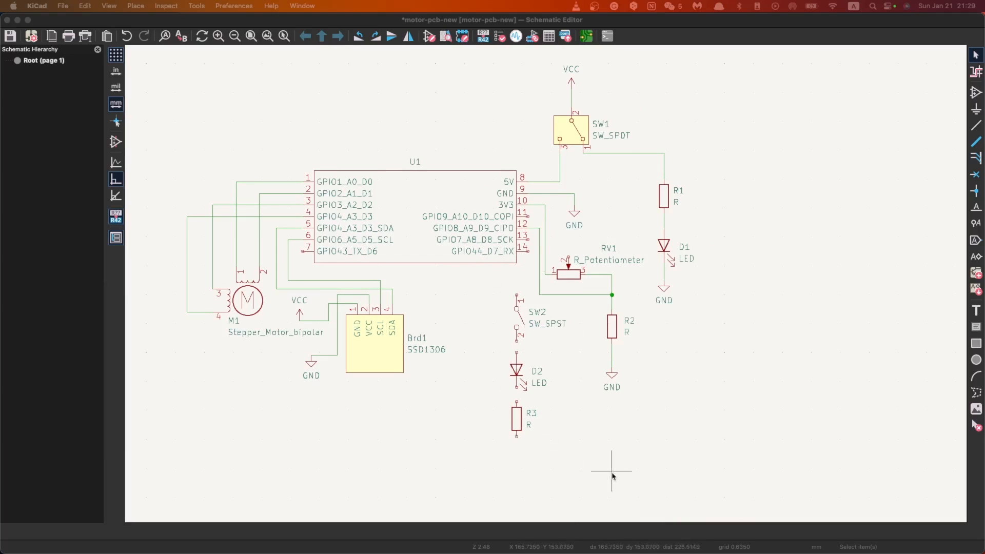
drag(501, 282, 528, 466)
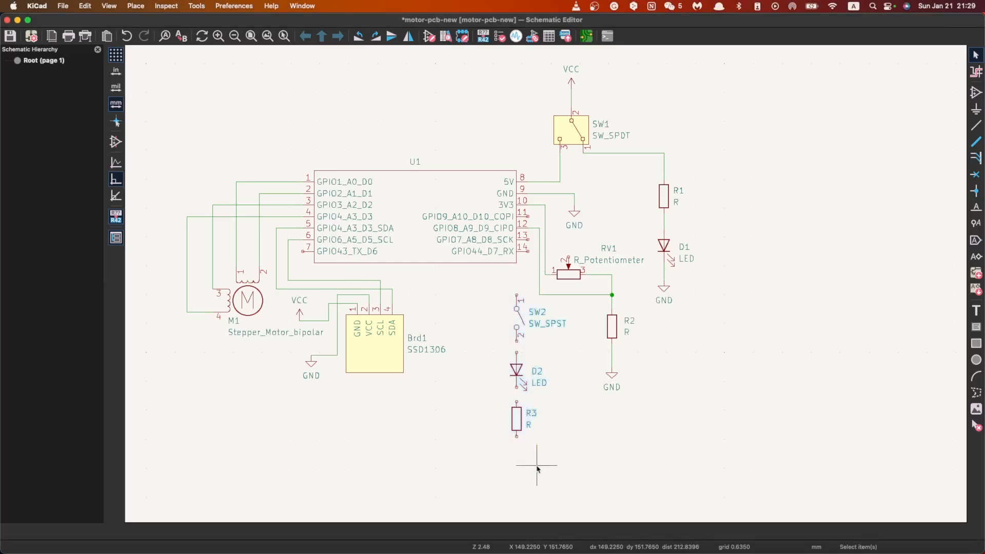
drag(516, 343, 485, 343)
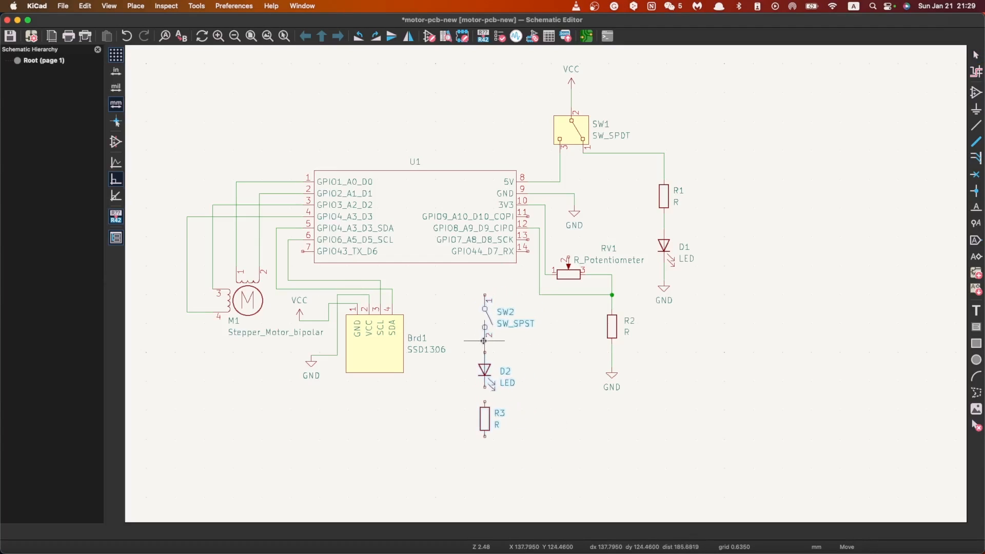
Step: Copy the VCC symbol from above SW1 to a spot left of SW2 and shift SW2, D2 and R3 together slightly down and right
click(569, 69)
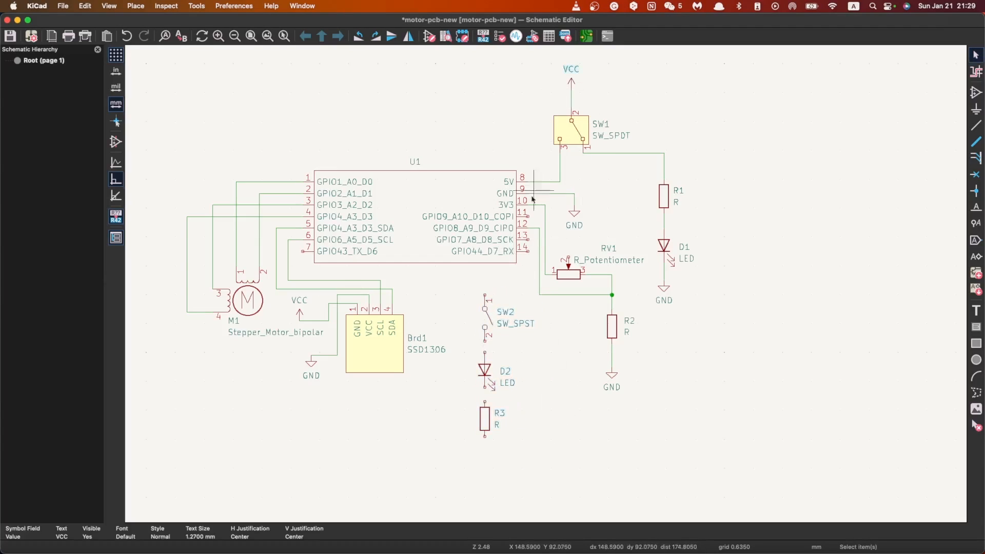
click(570, 82)
key(super+c)
key(super+v)
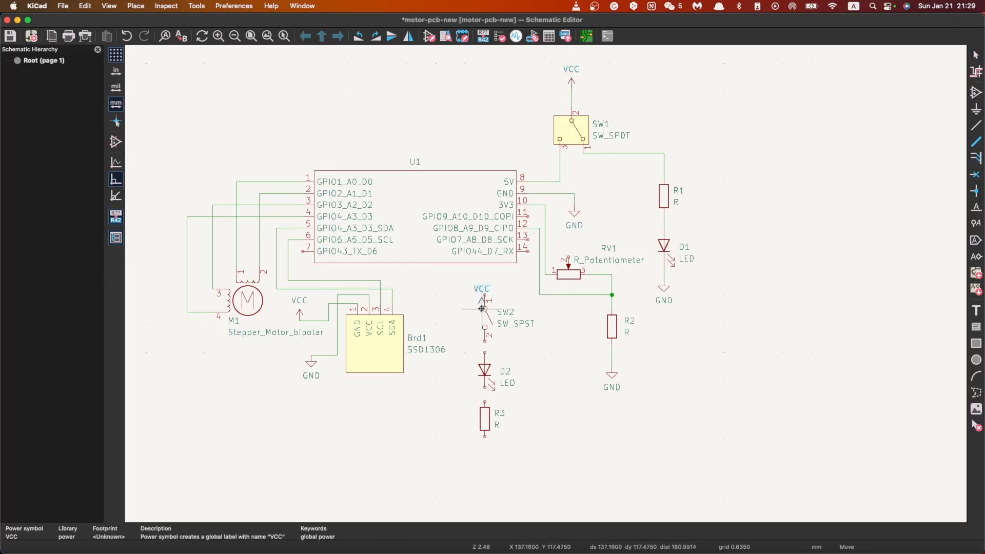
click(456, 305)
drag(563, 482, 476, 296)
drag(504, 351, 515, 365)
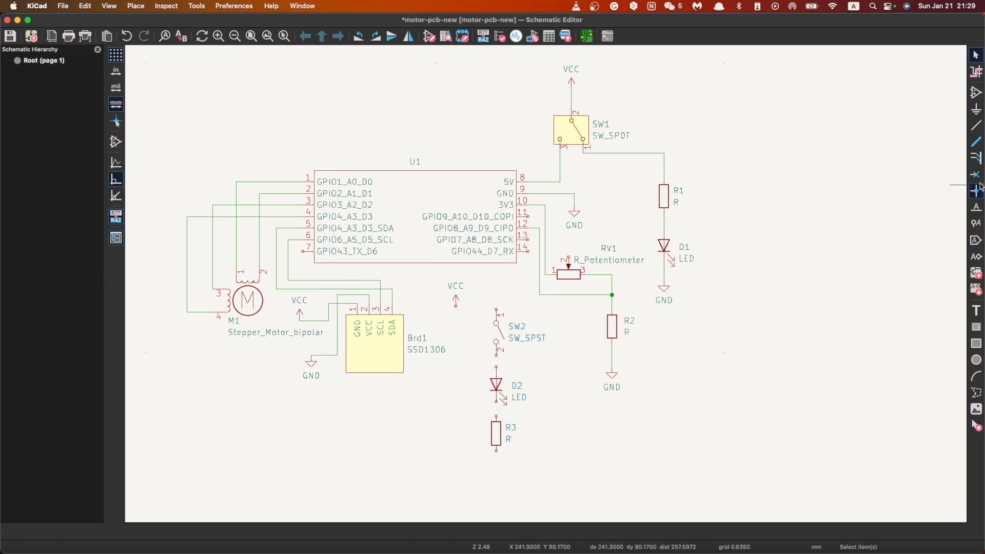
Step: Try to wire the copied VCC symbol to pin 1 of SW2 and undo the wire
click(976, 125)
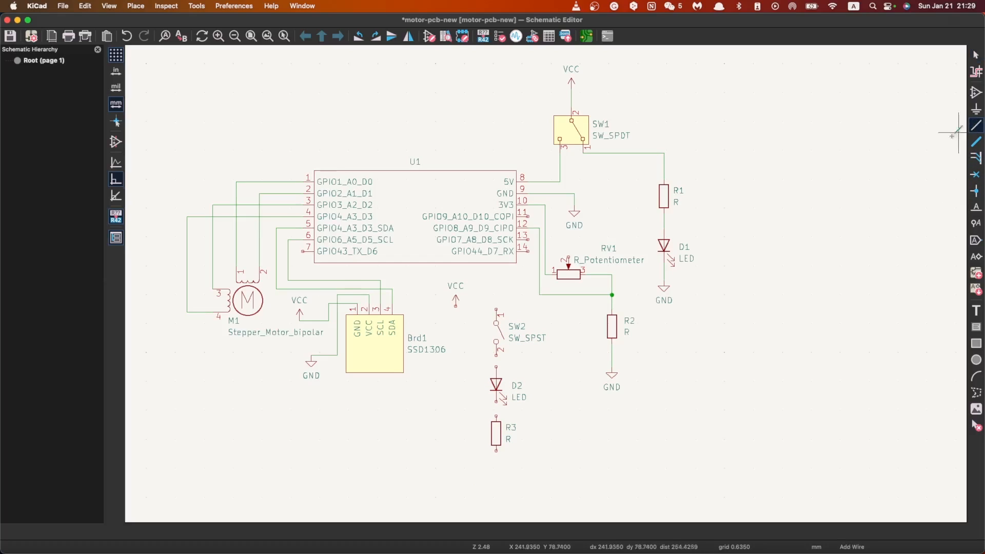
click(456, 306)
click(497, 308)
scroll(512, 318, up, 3)
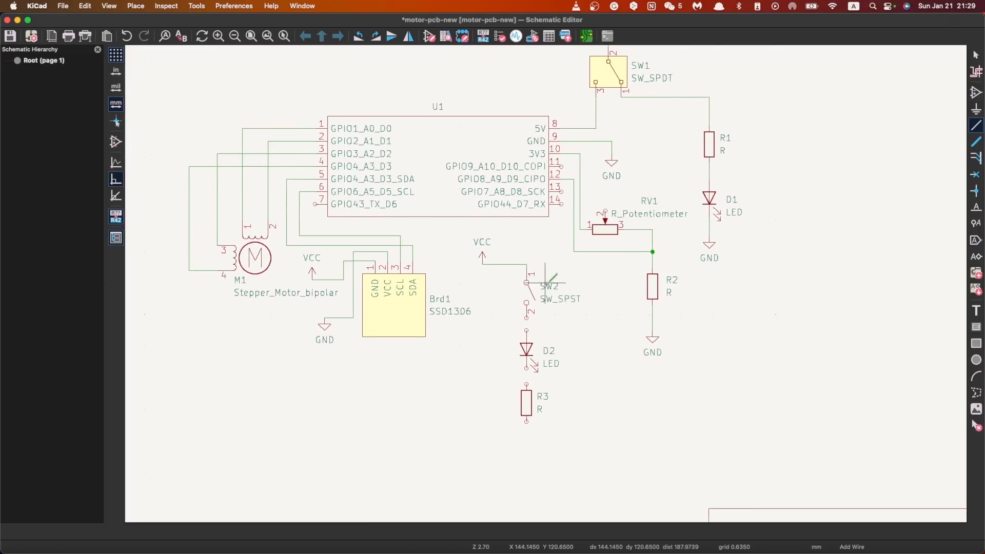
scroll(545, 282, up, 1)
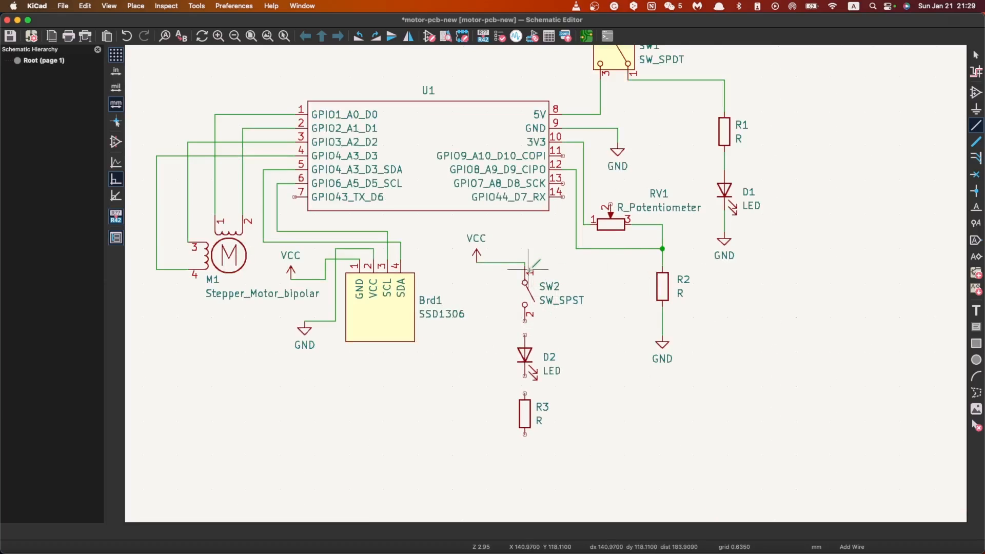
key(Escape)
key(super+z)
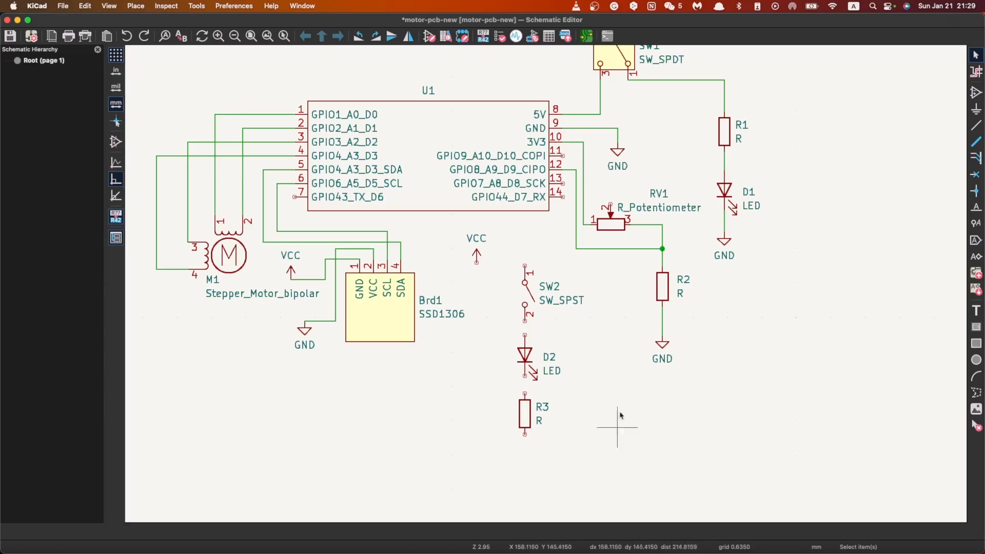
Step: Move SW2, D2 and R3 individually into a vertical column below the copied VCC symbol, saving the schematic along the way
drag(610, 465, 511, 263)
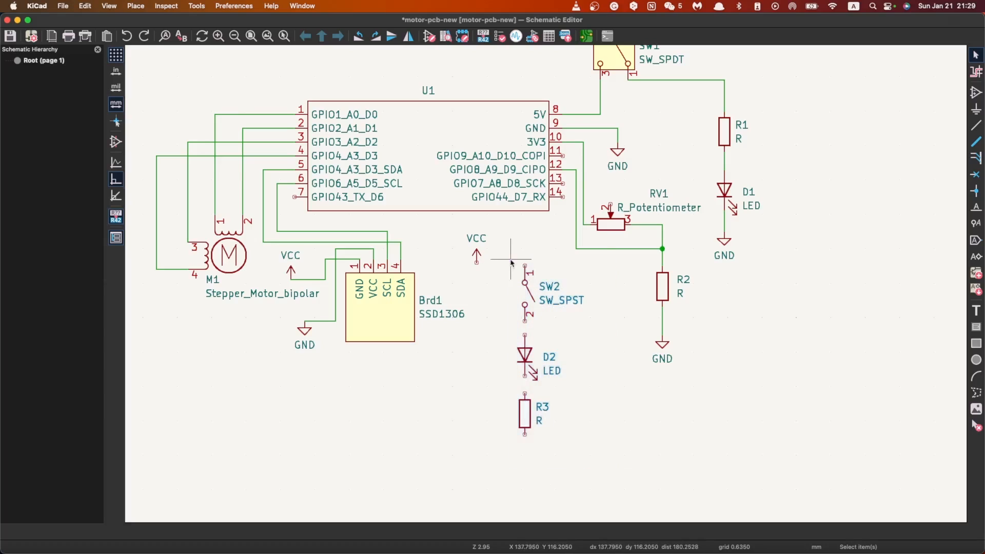
click(526, 309)
key(m)
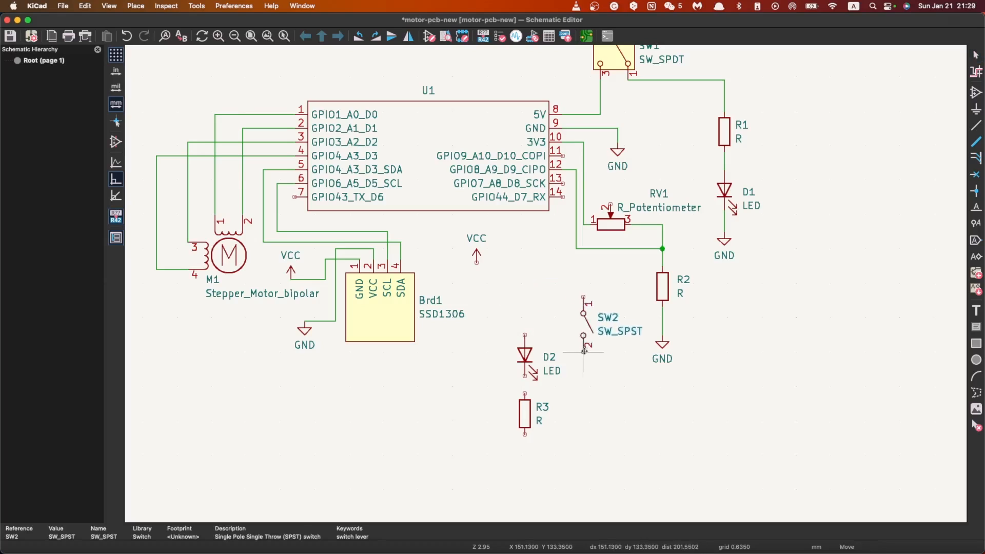
click(486, 361)
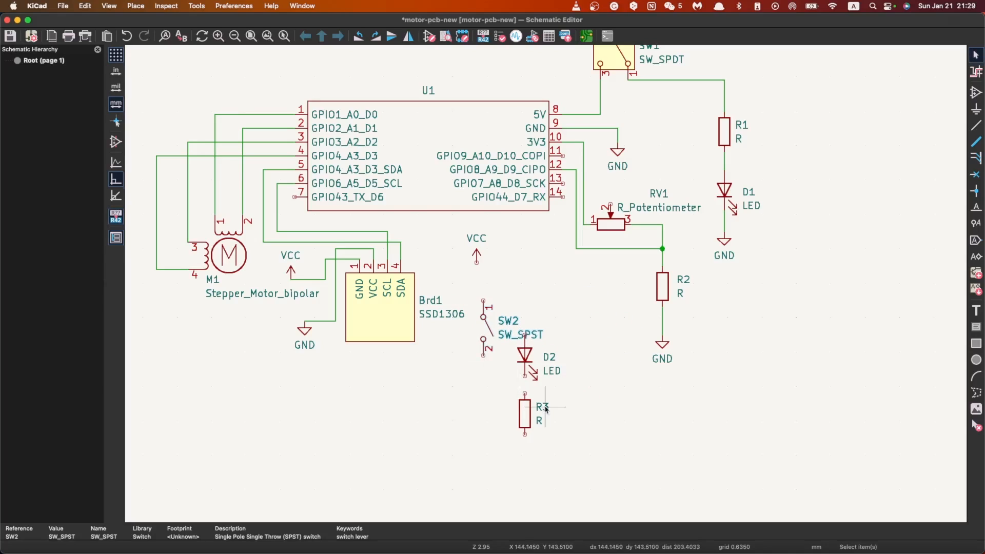
key(m)
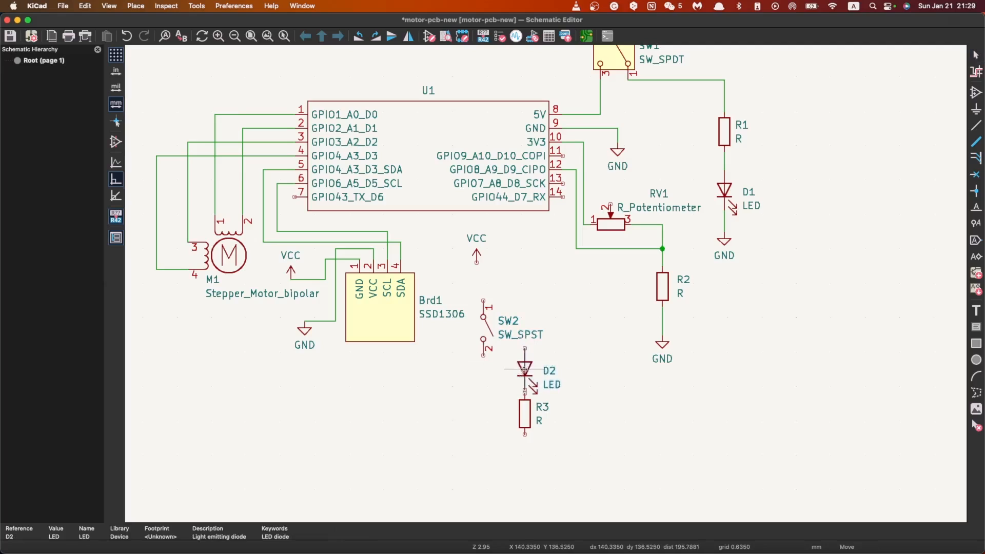
key(ctrl+s)
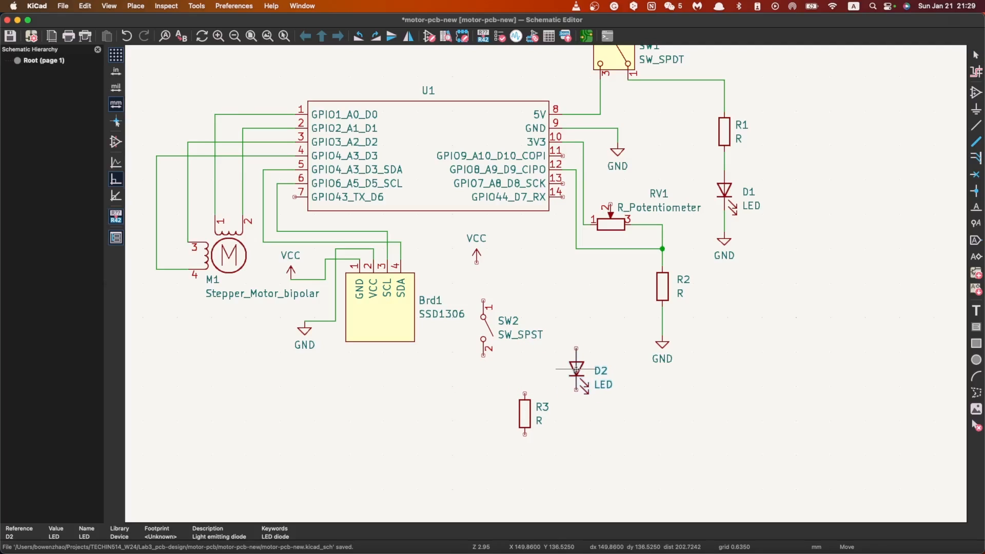
click(482, 387)
click(525, 413)
key(m)
click(483, 440)
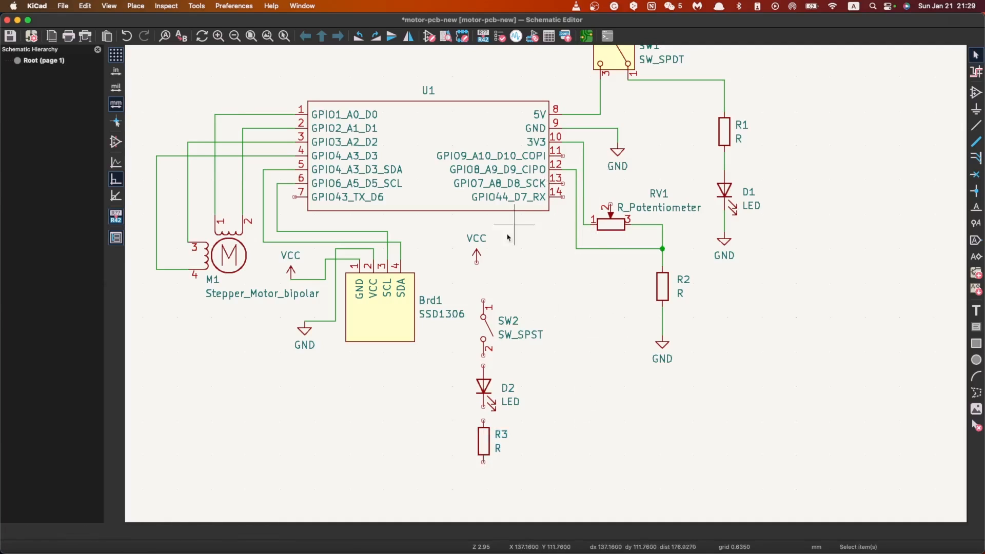
Step: Duplicate the GND symbol from beneath D1 and place the copy directly below R3
click(723, 241)
key(ctrl+d)
click(483, 482)
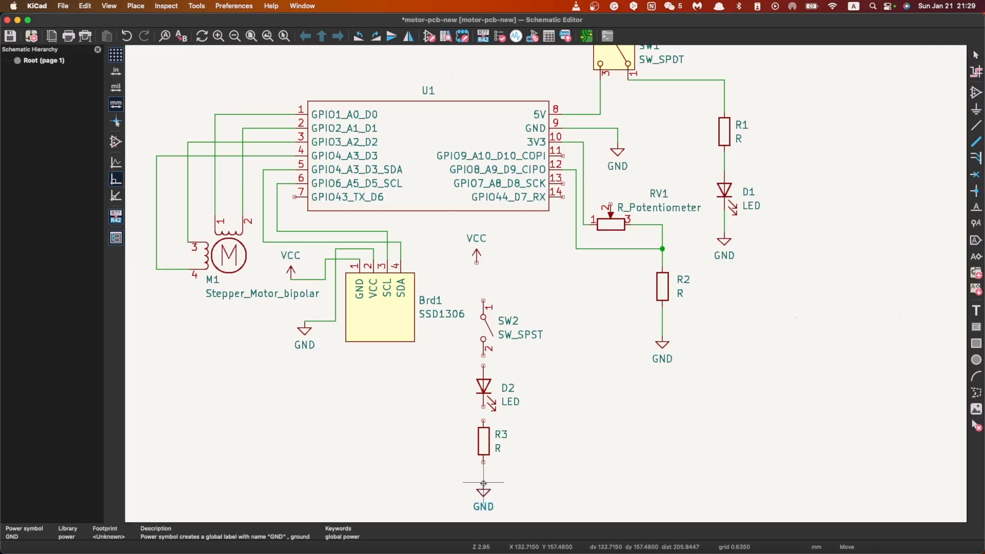
click(976, 126)
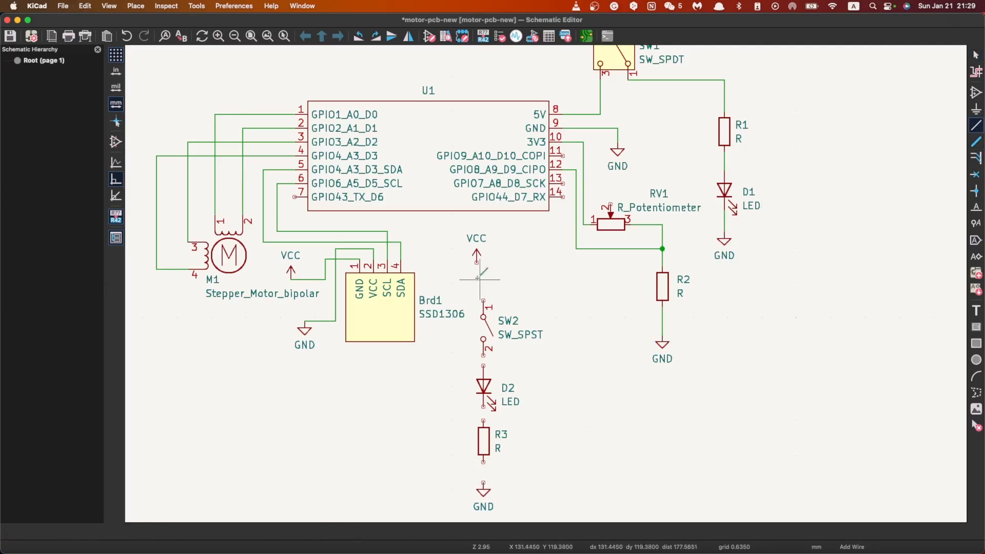
click(477, 263)
key(Escape)
key(Escape)
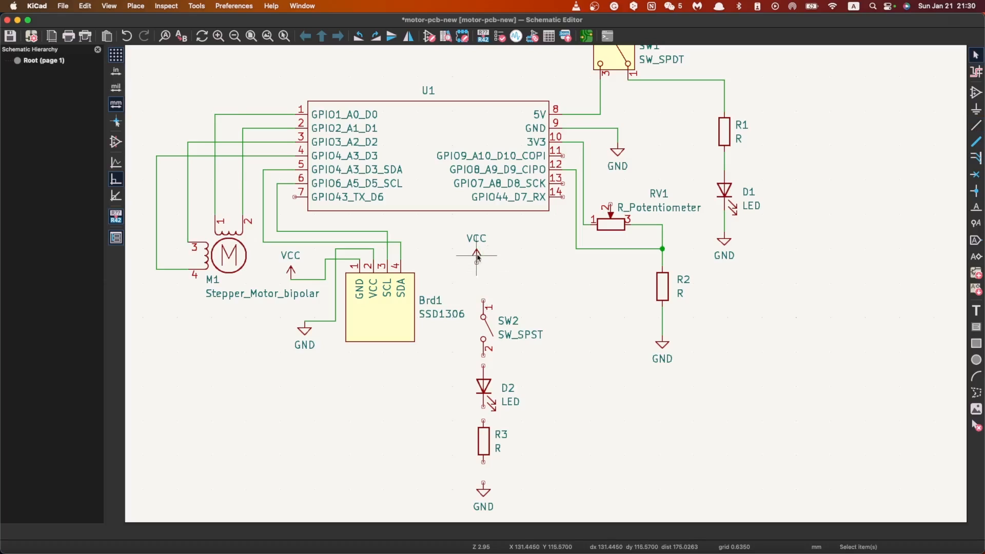
Step: Align the VCC symbol directly above SW2 and wire VCC, SW2, D2, R3 and GND in series
click(477, 253)
drag(477, 253, 482, 252)
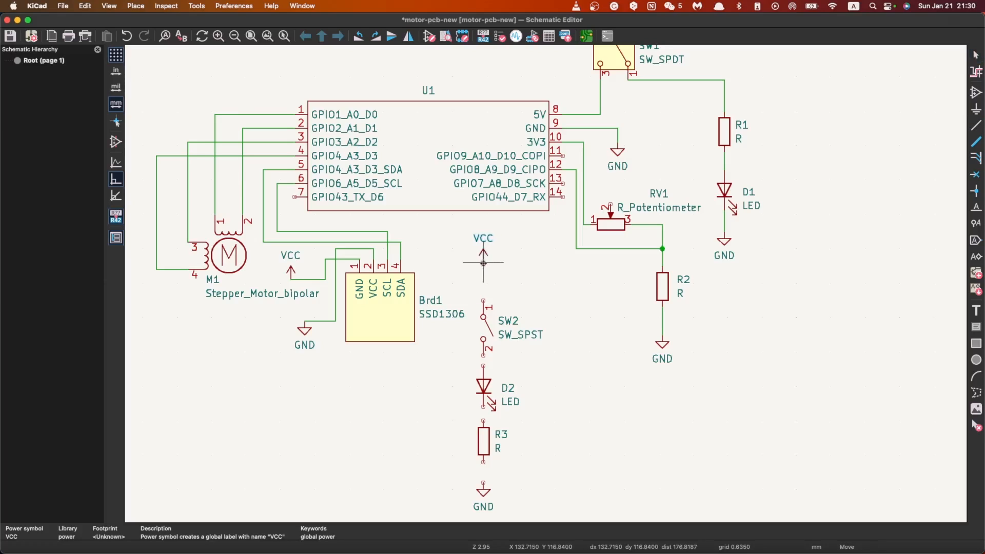
click(975, 125)
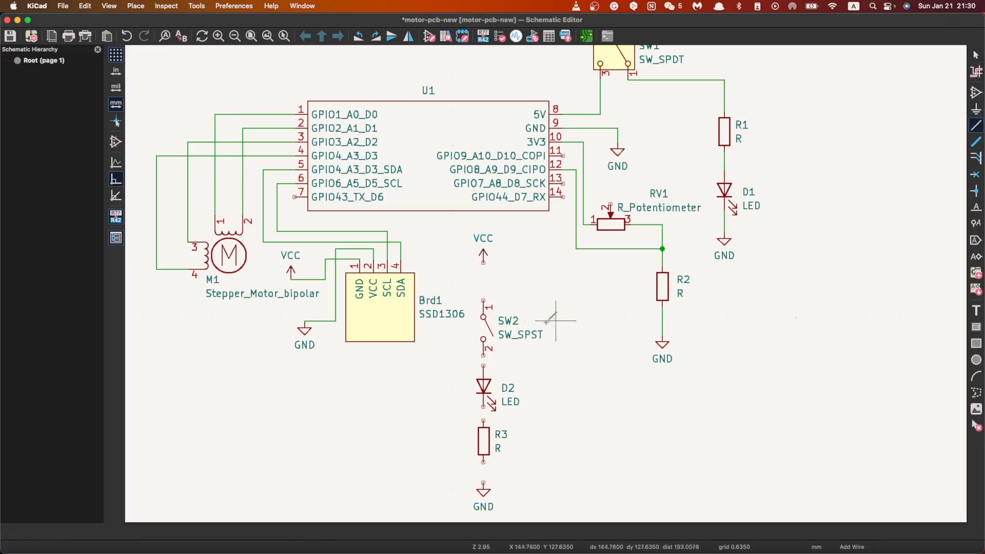
click(483, 262)
click(483, 300)
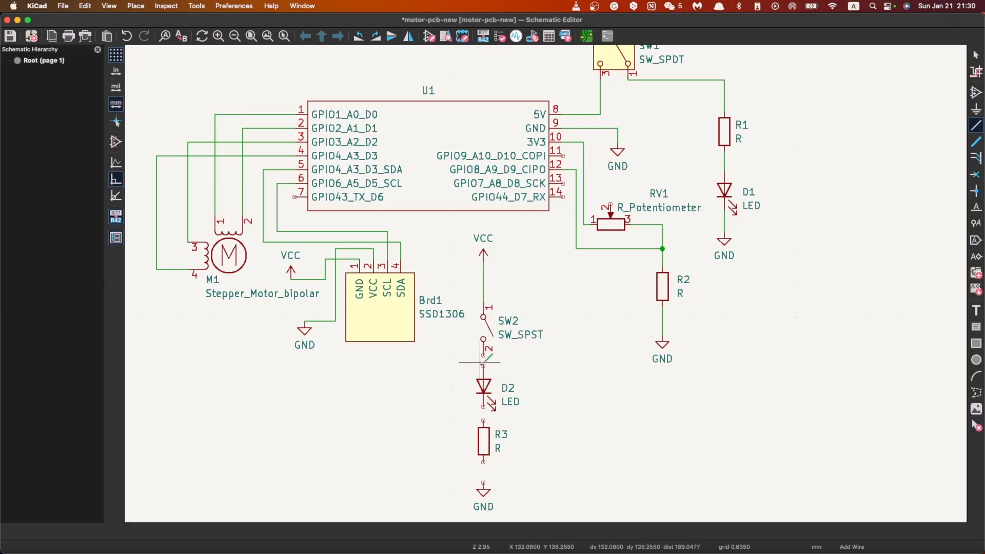
click(483, 366)
click(483, 407)
click(483, 421)
click(483, 461)
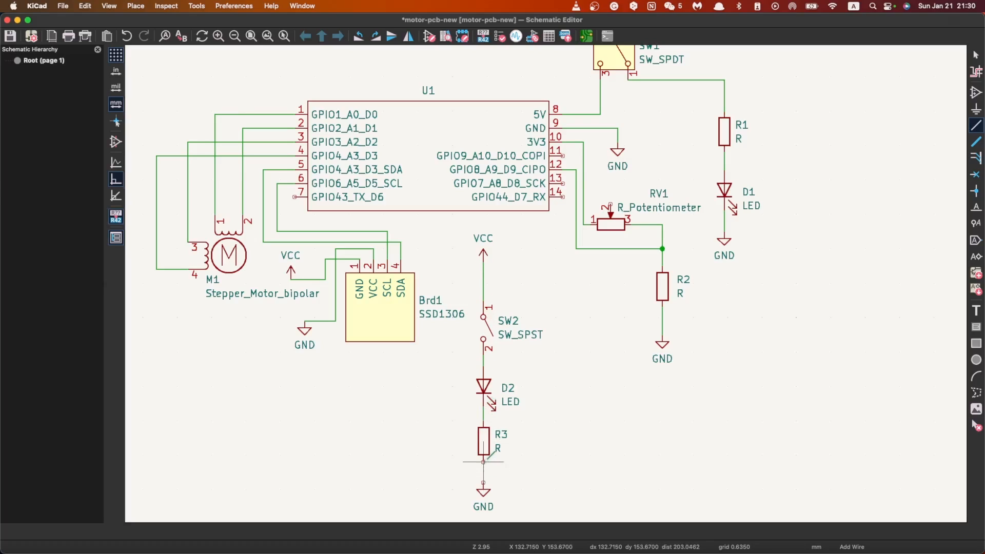
click(483, 483)
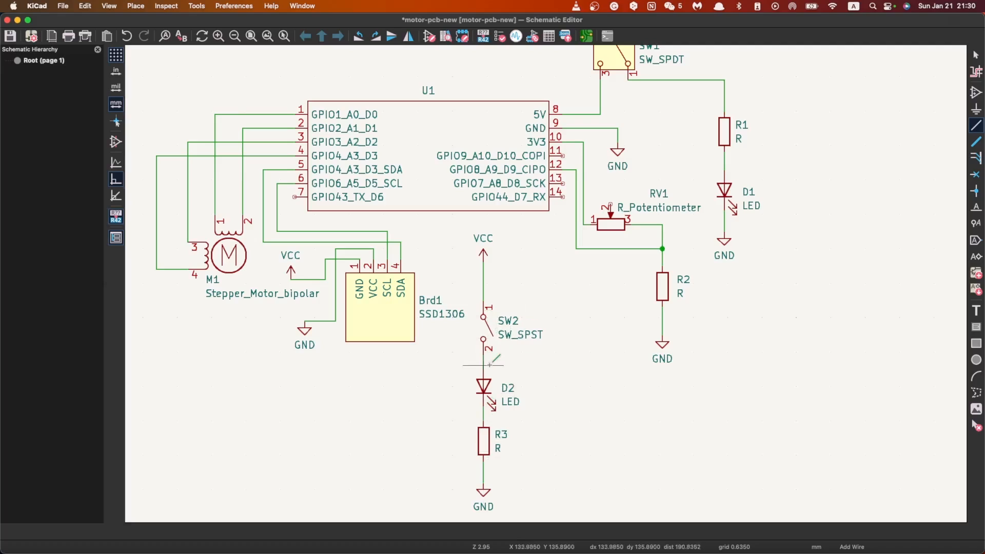
Step: Wire the node between VCC and SW2 to U1 pin 13 (GPIO7_A8_D8_SCK)
click(483, 289)
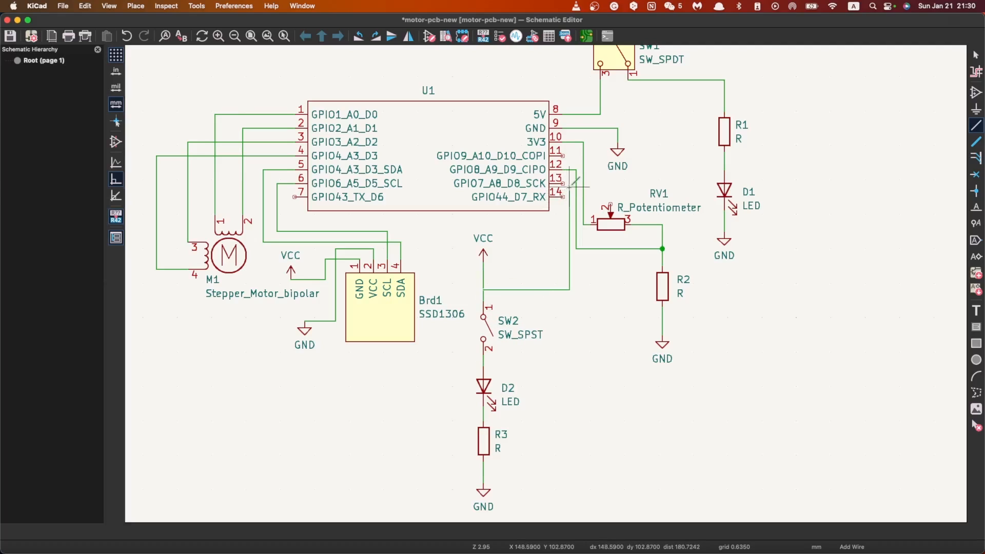
click(568, 183)
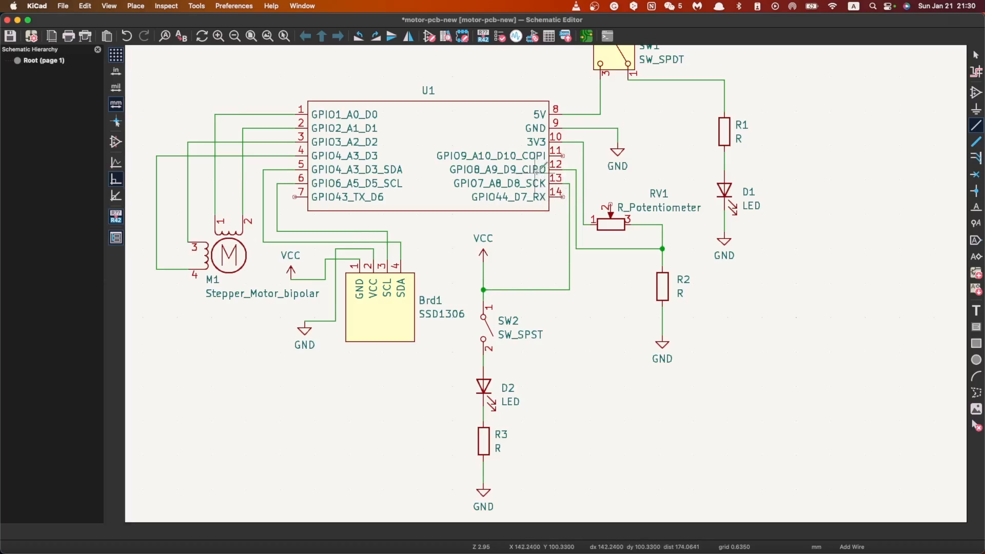
scroll(552, 190, down, 1)
scroll(552, 293, down, 3)
scroll(560, 215, up, 4)
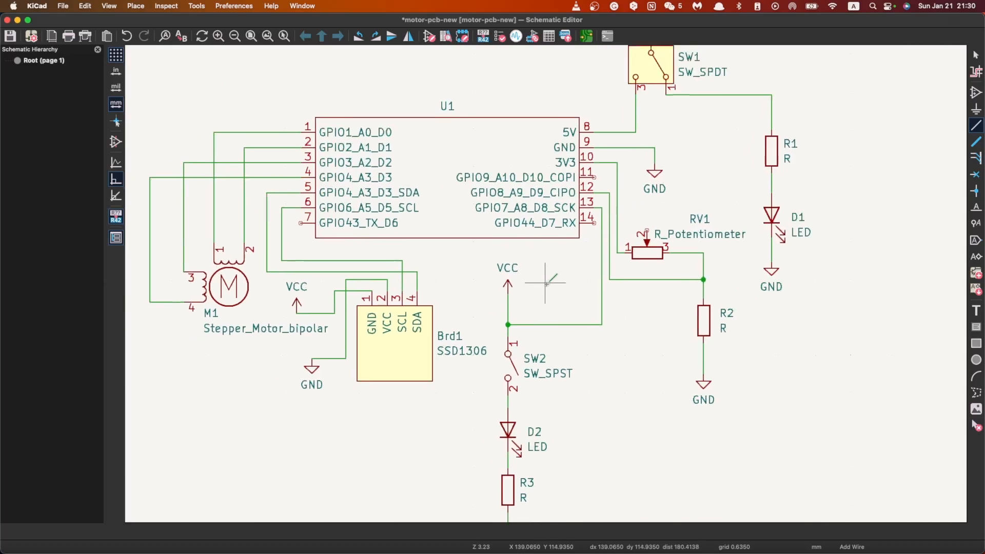
scroll(560, 290, down, 1)
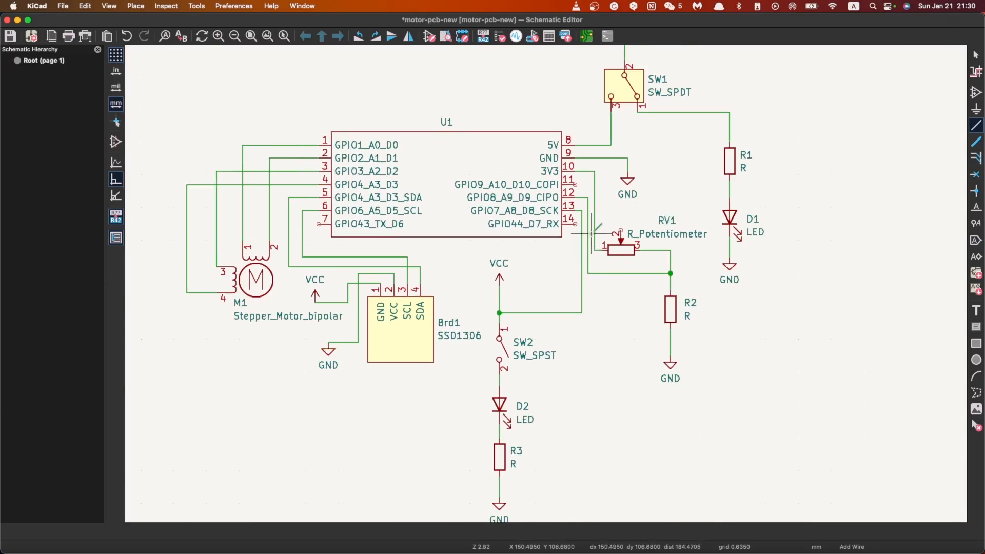
scroll(544, 266, down, 1)
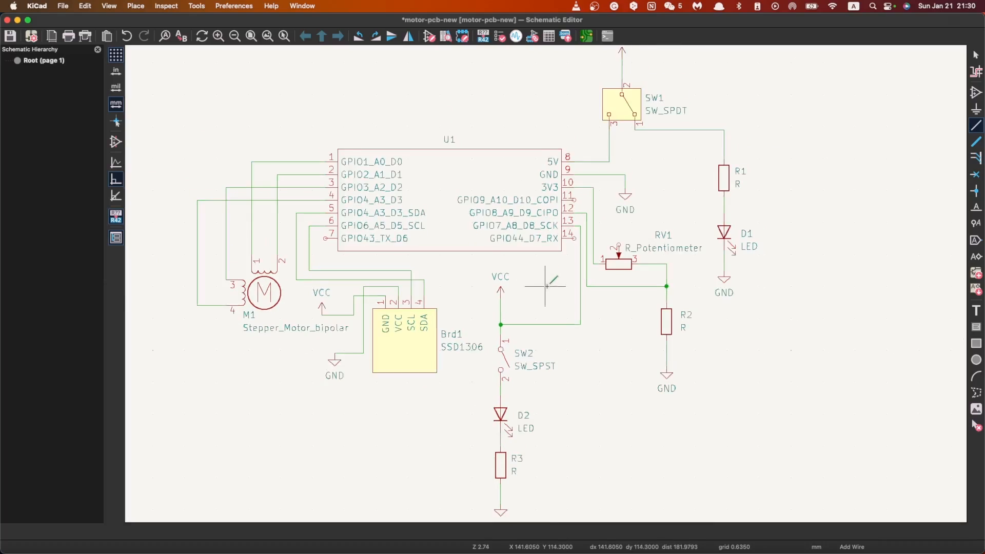
scroll(586, 221, down, 1)
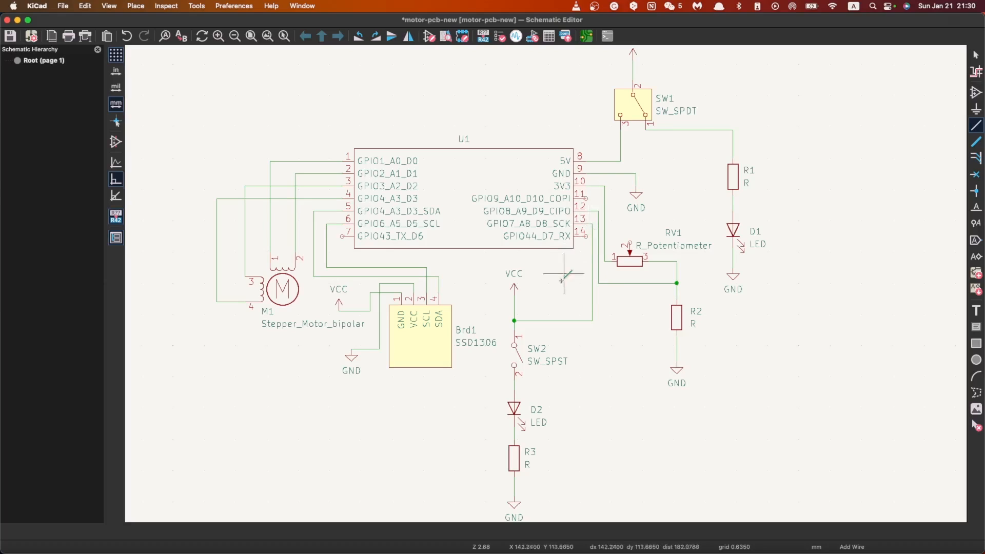
Step: Delete the VCC symbol above SW2, its leftover wire stub and the vertical wire segment running down from U1 pin 13
key(Escape)
click(517, 276)
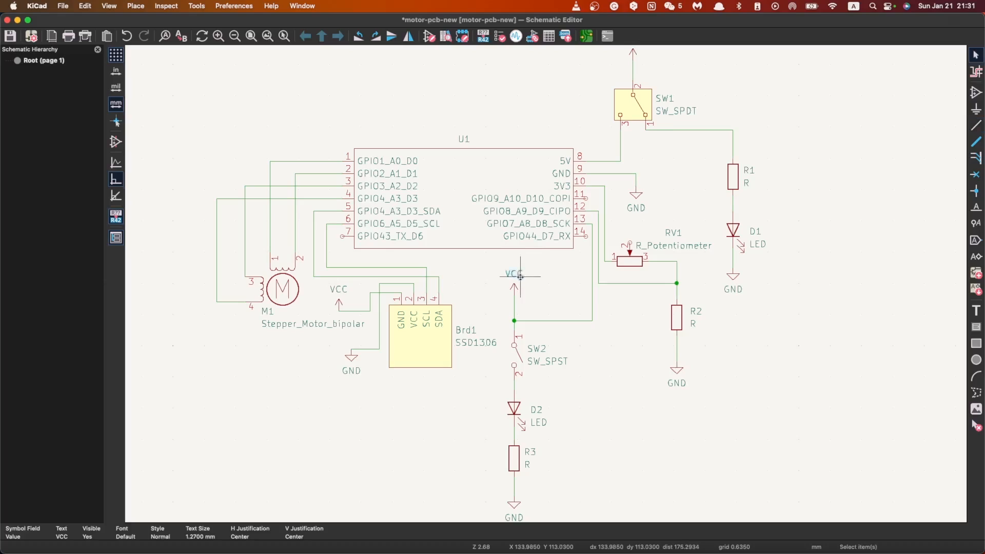
click(515, 283)
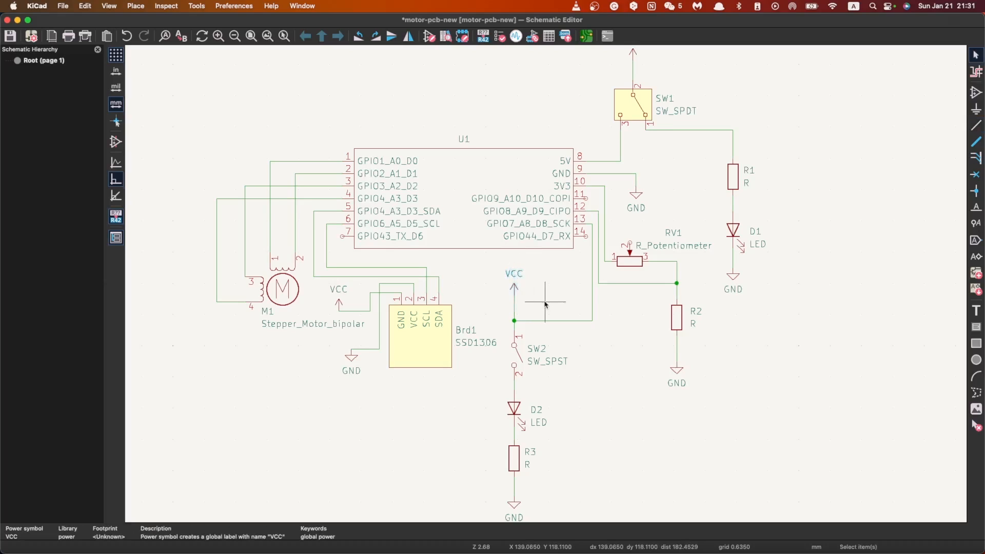
click(514, 307)
key(Delete)
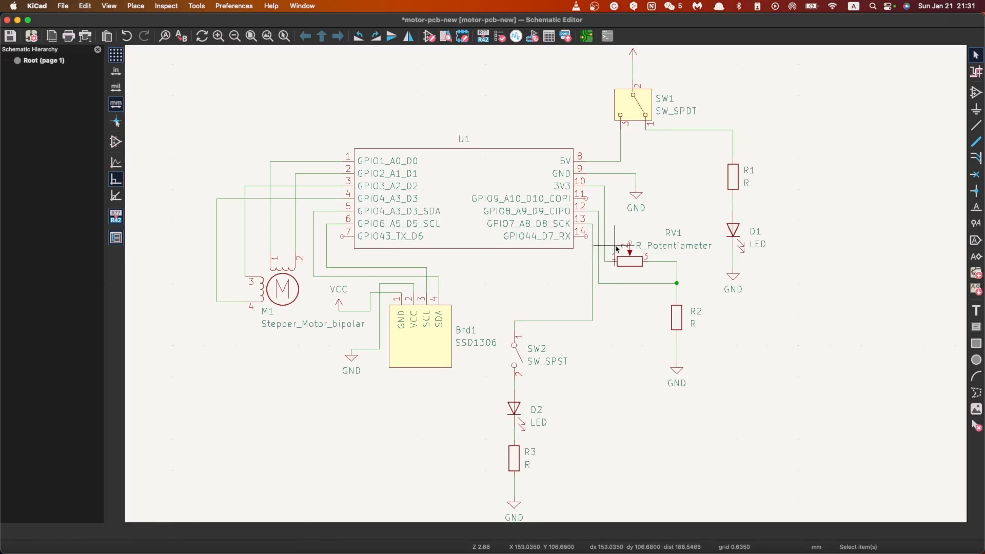
click(592, 248)
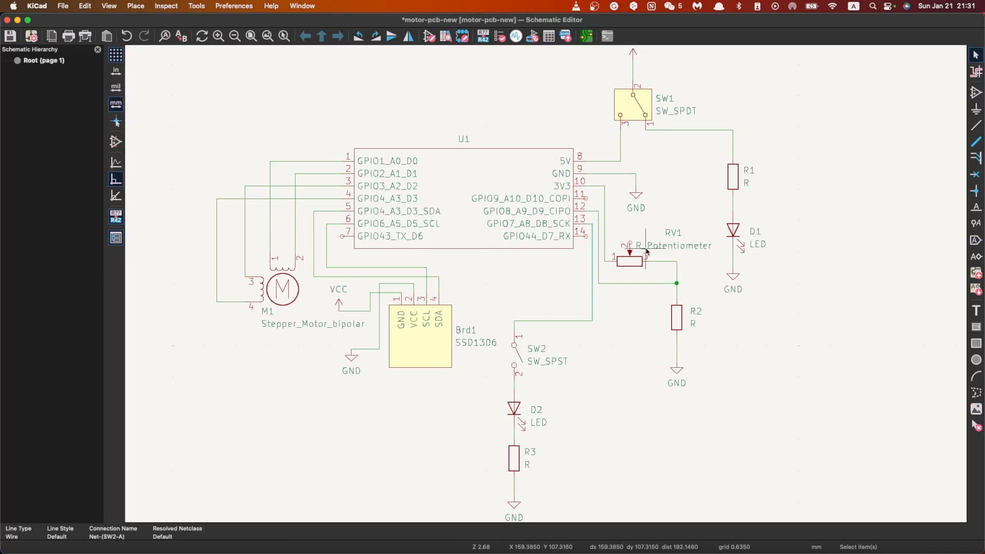
key(Delete)
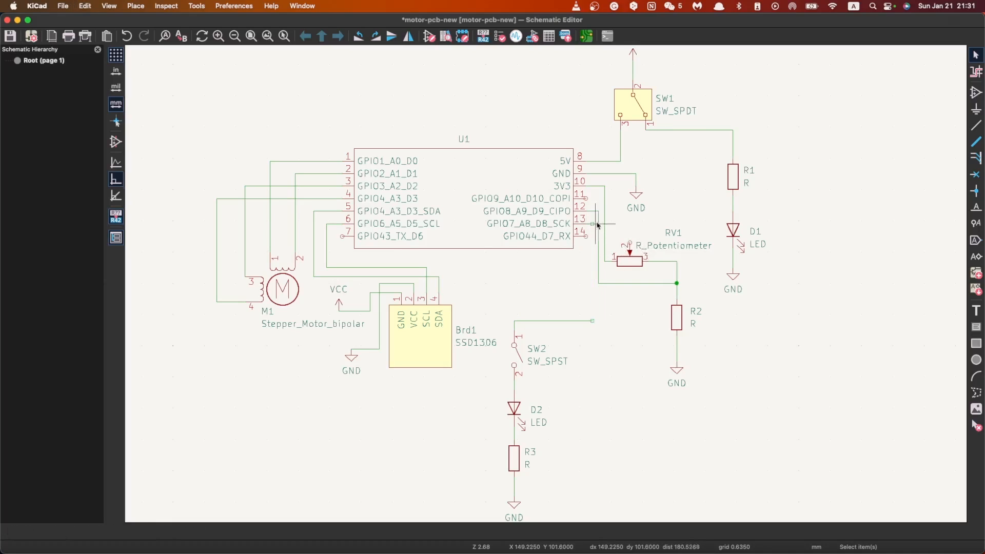
Step: Wire U1's 3V3 line at pin 10 down to the open wire end leading to SW2 pin 1
click(975, 125)
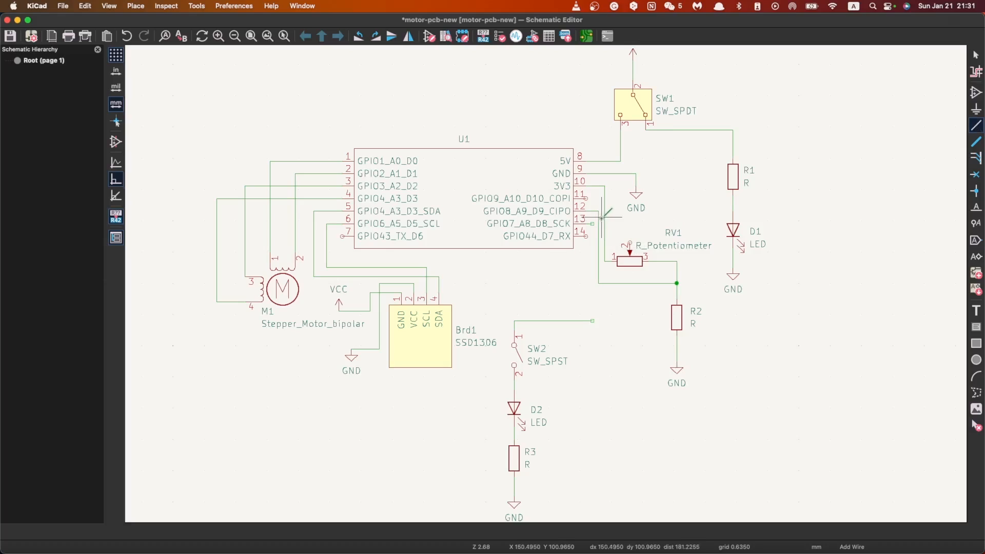
click(591, 186)
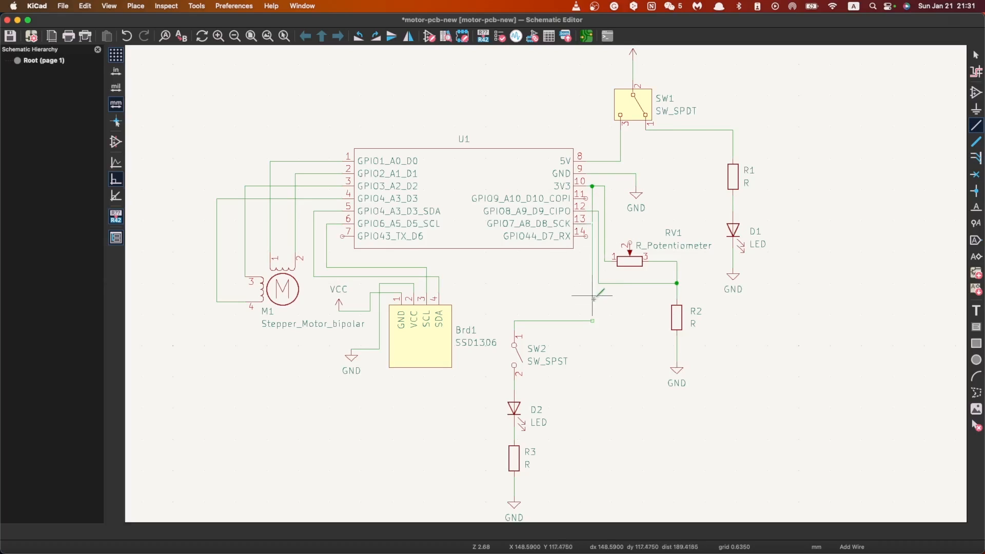
click(592, 321)
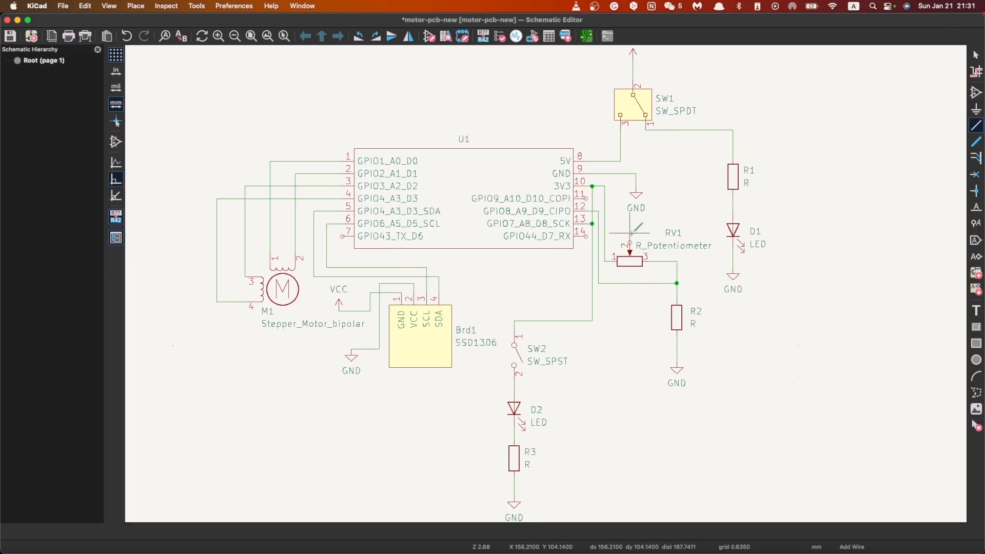
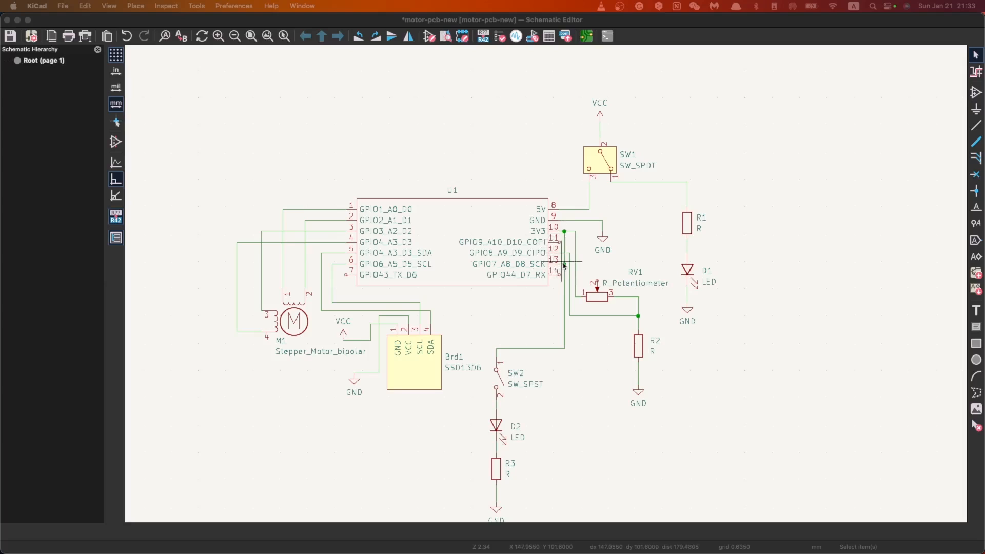
Step: Join U1 pin 13 to the vertical wire leading to SW2 and delete the segment between 3V3 and pin 13
click(565, 264)
scroll(567, 264, up, 3)
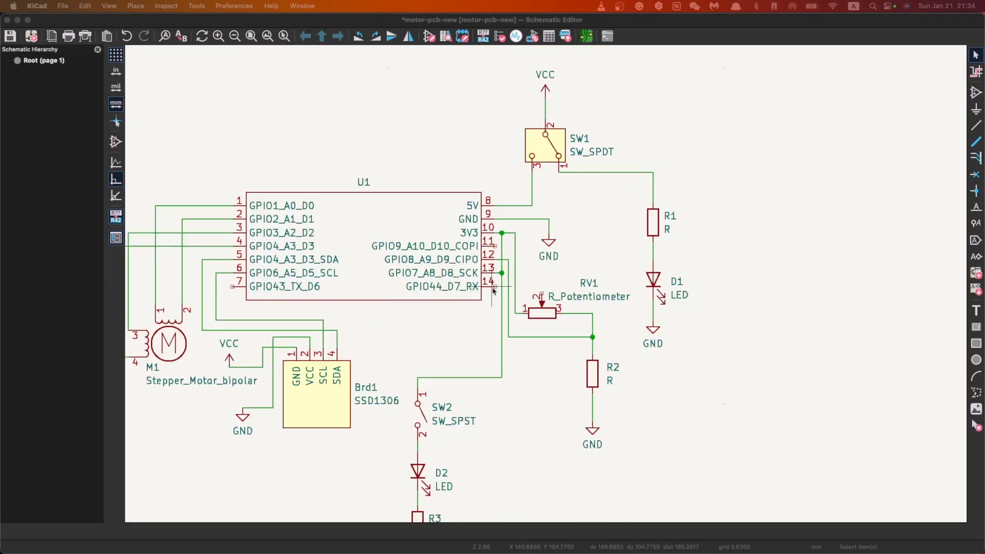
click(495, 259)
click(503, 247)
key(Delete)
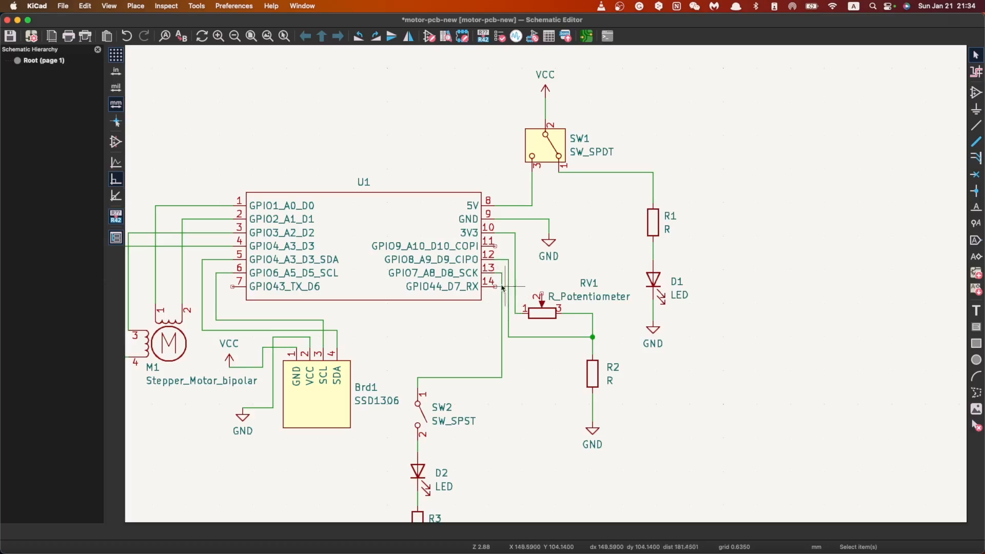
Step: Delete the vertical wire from U1 pin 13 and the horizontal wire leading to SW2 pin 1
click(500, 352)
key(Delete)
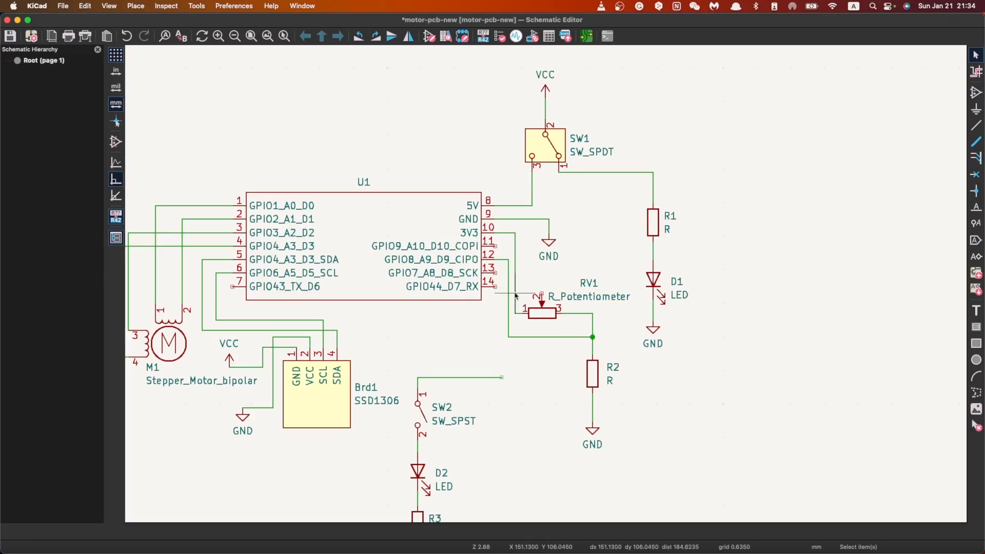
click(471, 377)
key(Delete)
scroll(471, 414, down, 1)
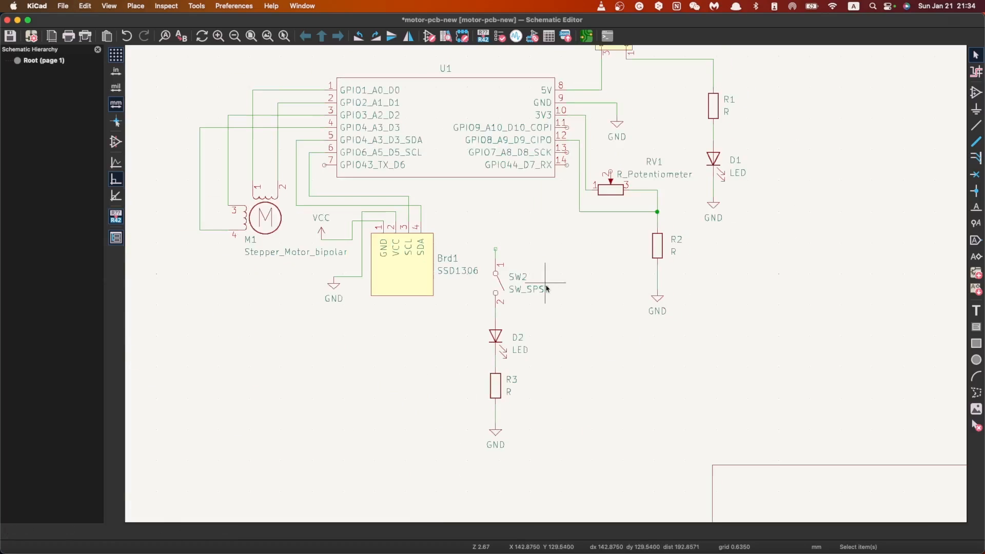
Step: Delete the wires linking SW2, D2, R3 and the GND symbol below them
click(495, 317)
key(Delete)
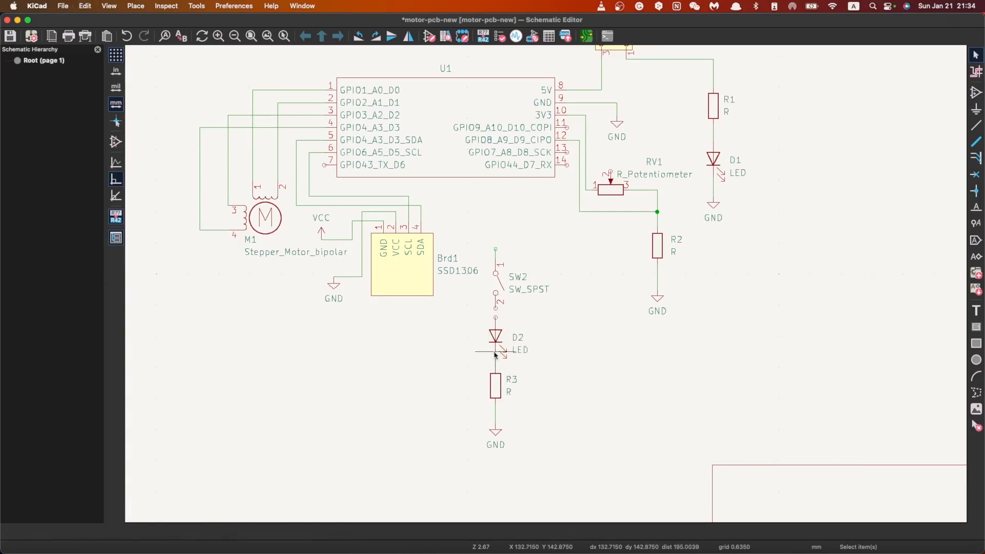
click(495, 359)
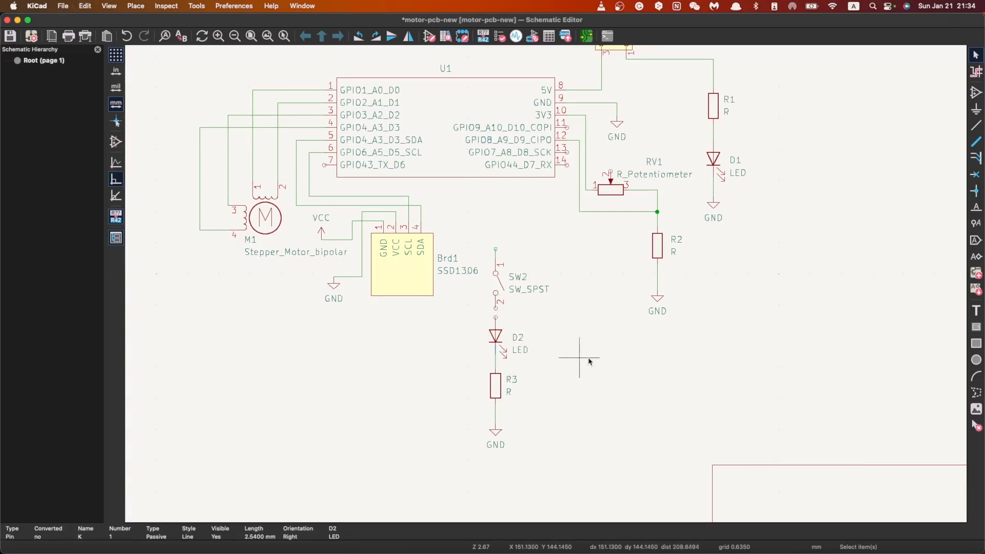
click(495, 365)
key(Delete)
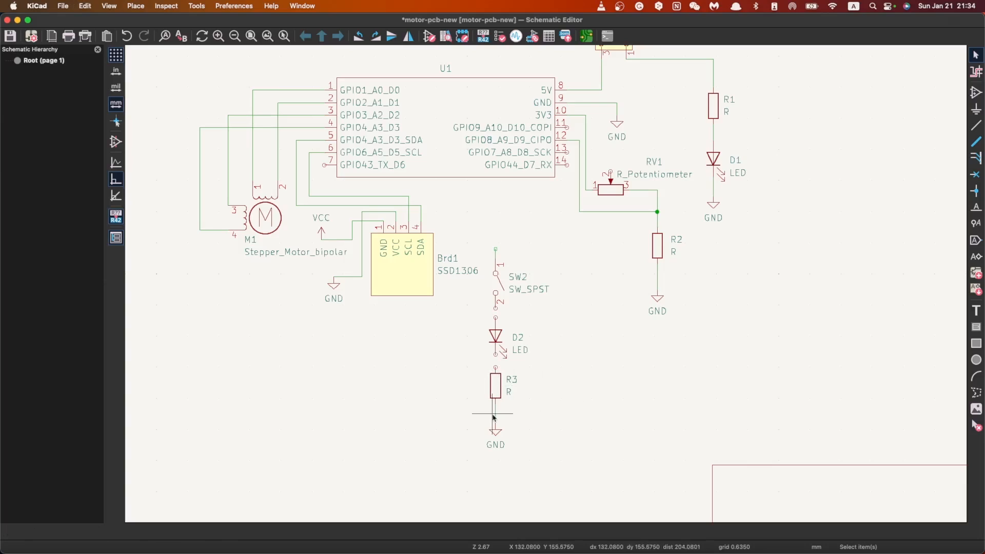
click(496, 417)
key(Delete)
Step: Move D2 and R3 together up to the free area just below U1's right end
drag(589, 419, 489, 316)
key(m)
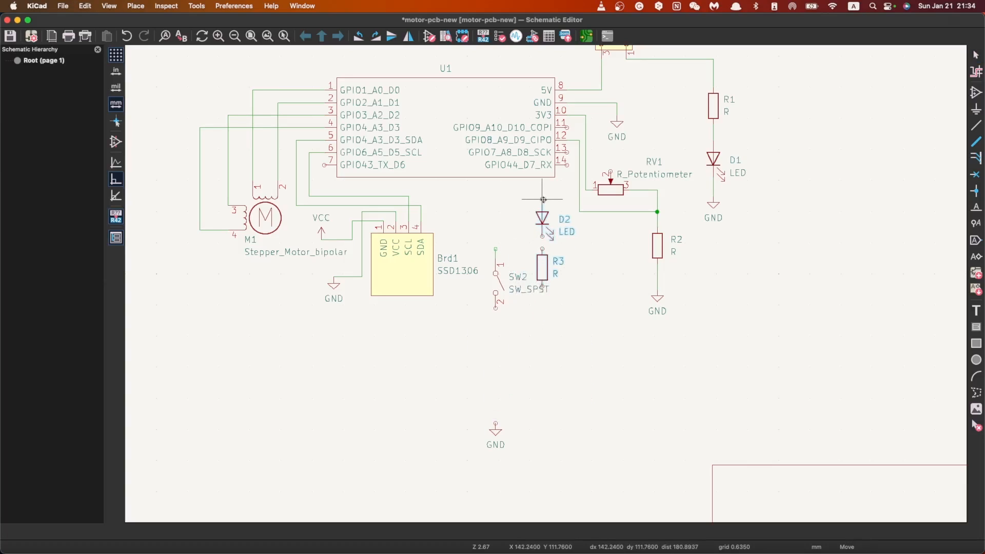
click(533, 204)
Step: Delete the leftover wire stub above SW2 and move the switch down, below and to the left of R3
click(496, 253)
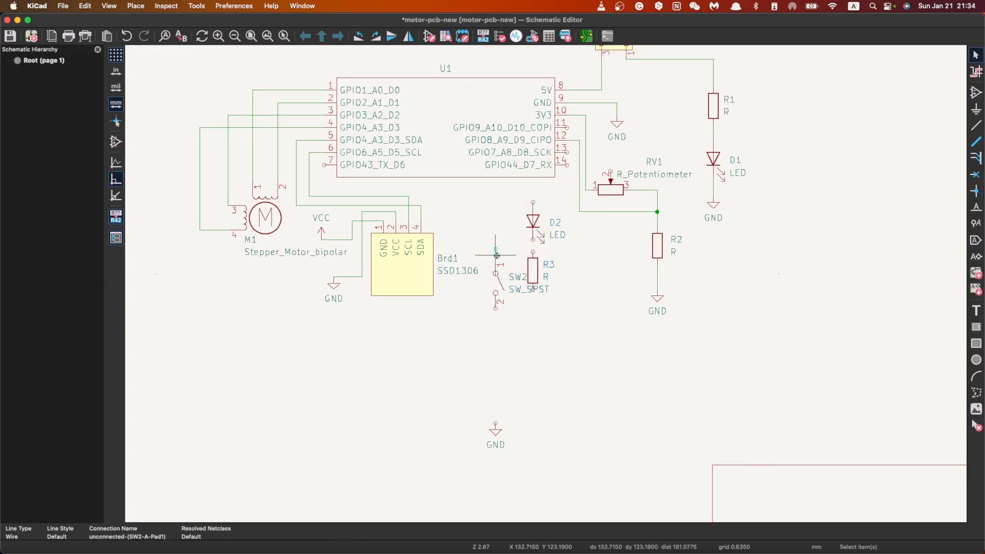
click(496, 284)
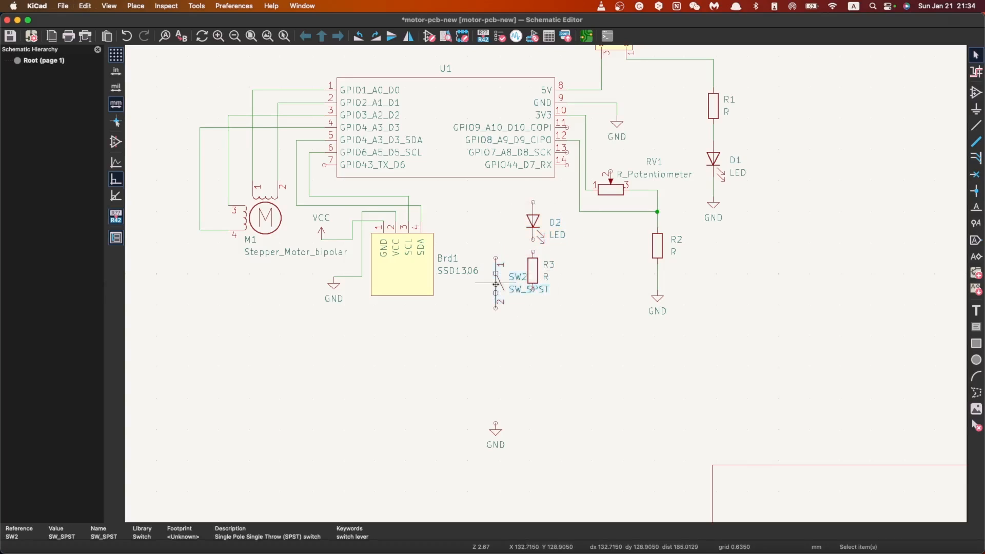
key(m)
click(498, 322)
scroll(545, 285, up, 3)
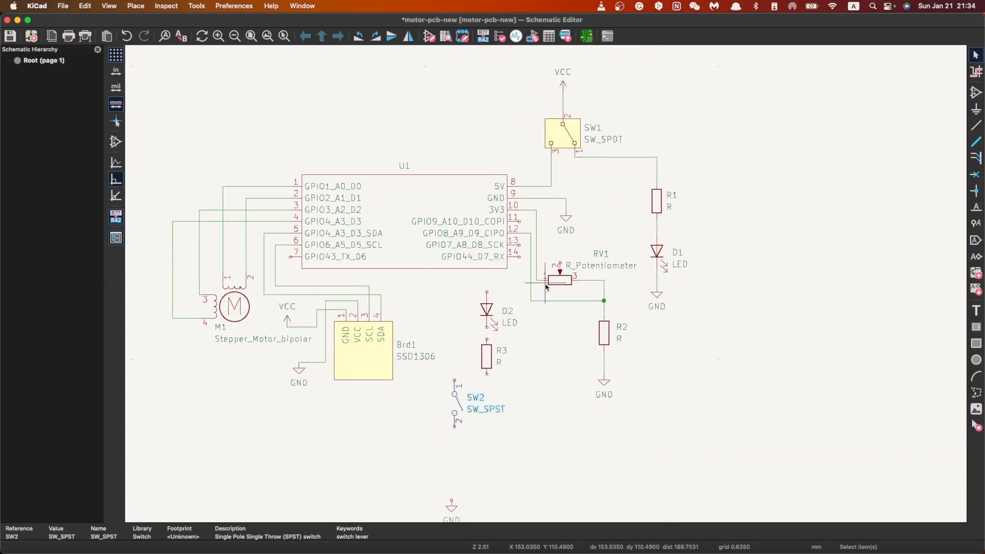
Step: Shift D2 and R3 slightly right and wire the 3V3 line at RV1 pin 1 to D2's anode
scroll(545, 285, up, 3)
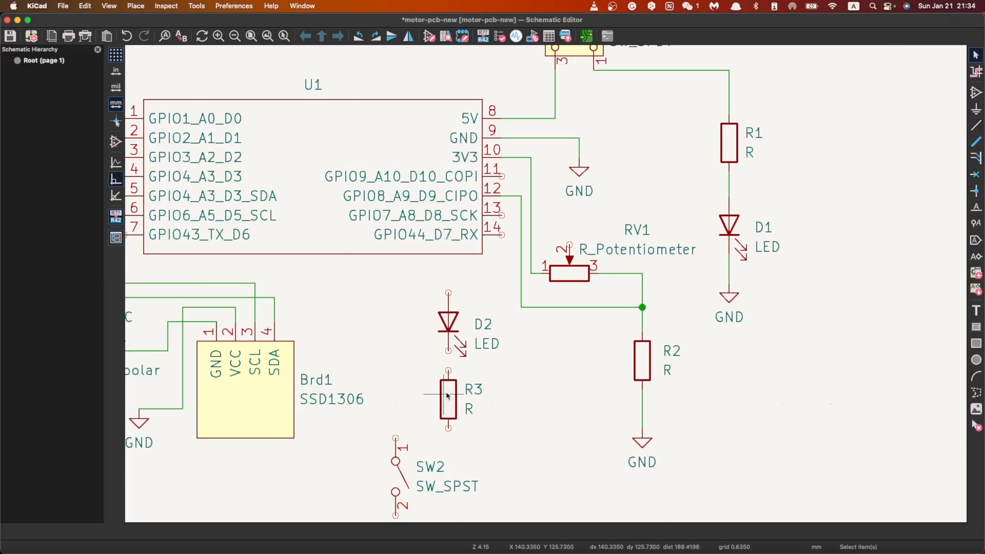
drag(518, 439, 429, 284)
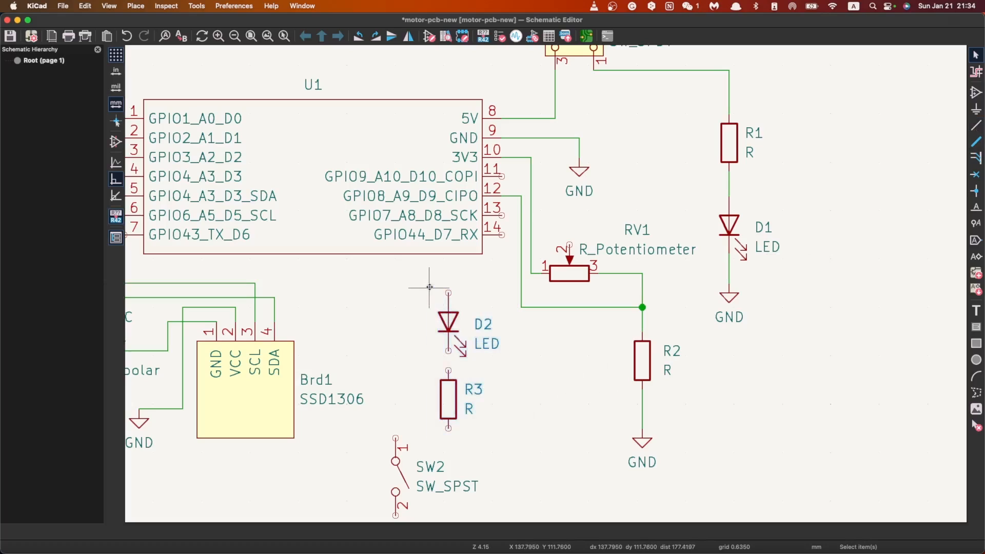
mouse_move(449, 322)
mouse_down()
mouse_move(492, 321)
mouse_move(454, 322)
mouse_move(463, 320)
mouse_up()
click(976, 125)
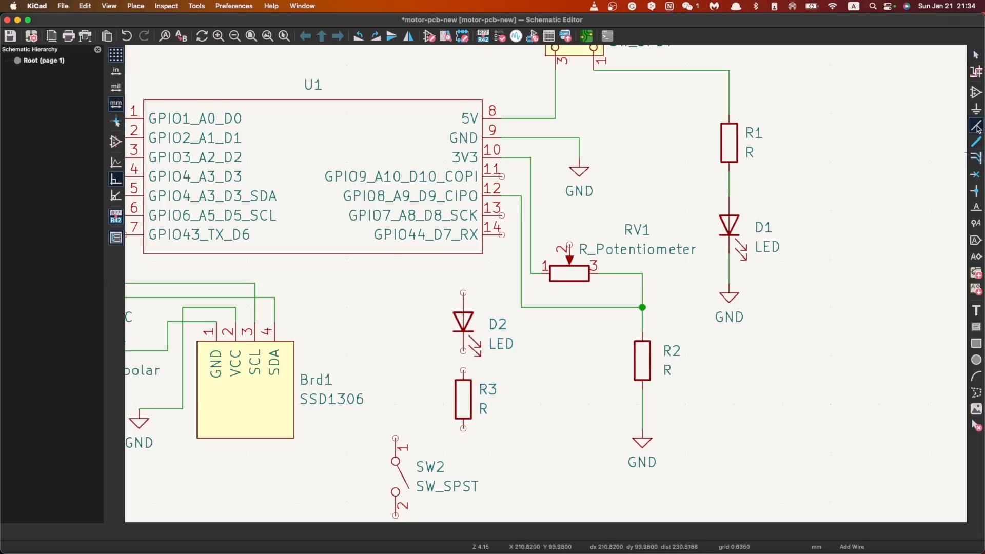
click(530, 274)
click(463, 293)
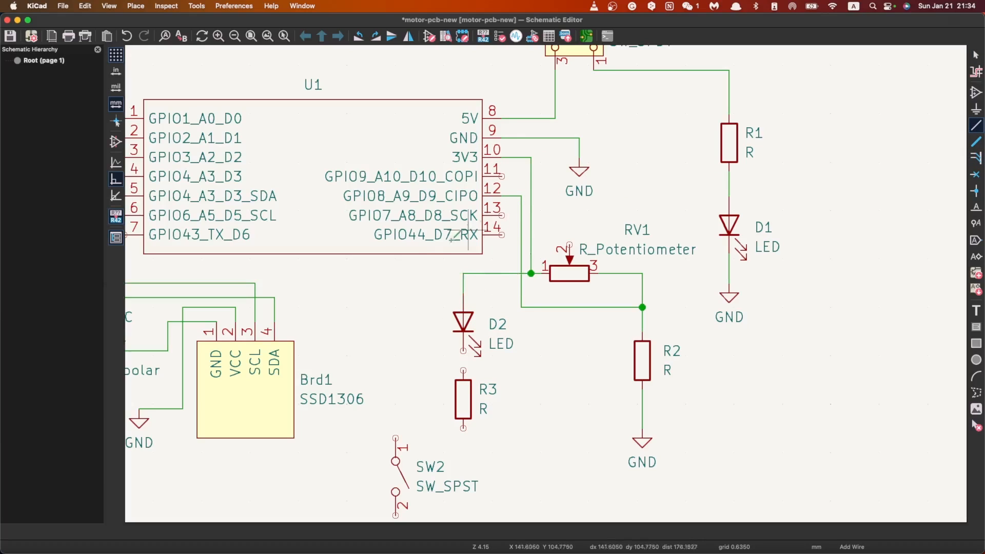
Step: Wire the lower end of R3 to SW2 pin 1
scroll(435, 389, down, 1)
click(573, 319)
click(509, 328)
scroll(508, 402, down, 1)
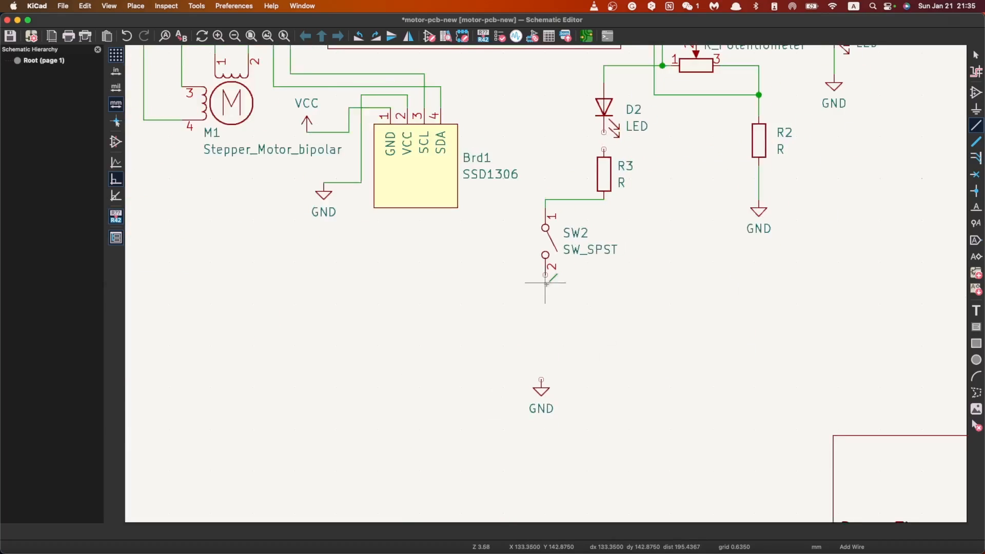
scroll(545, 282, up, 3)
key(Escape)
Step: Move the loose GND symbol up so it sits directly below SW2 pin 2
scroll(527, 424, down, 1)
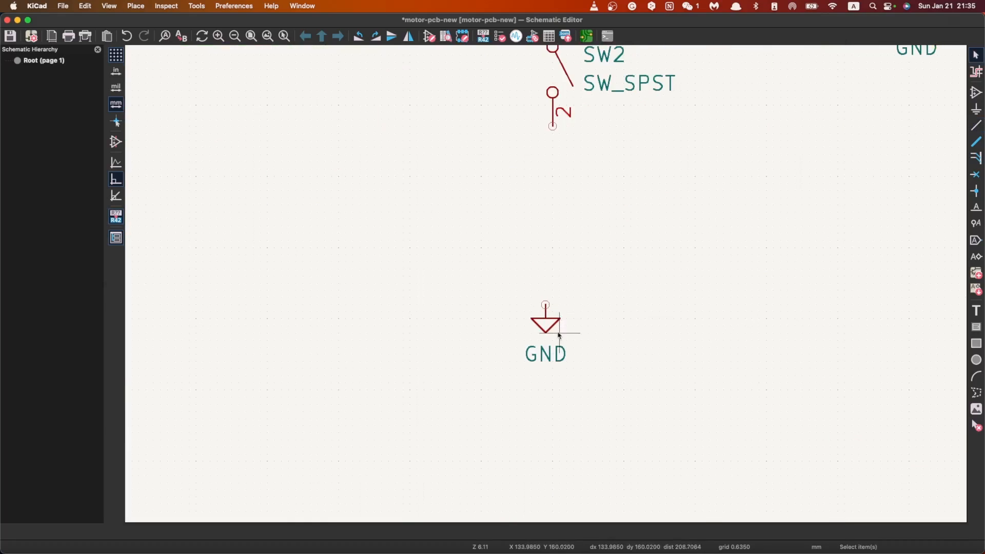
click(547, 322)
drag(547, 322, 550, 185)
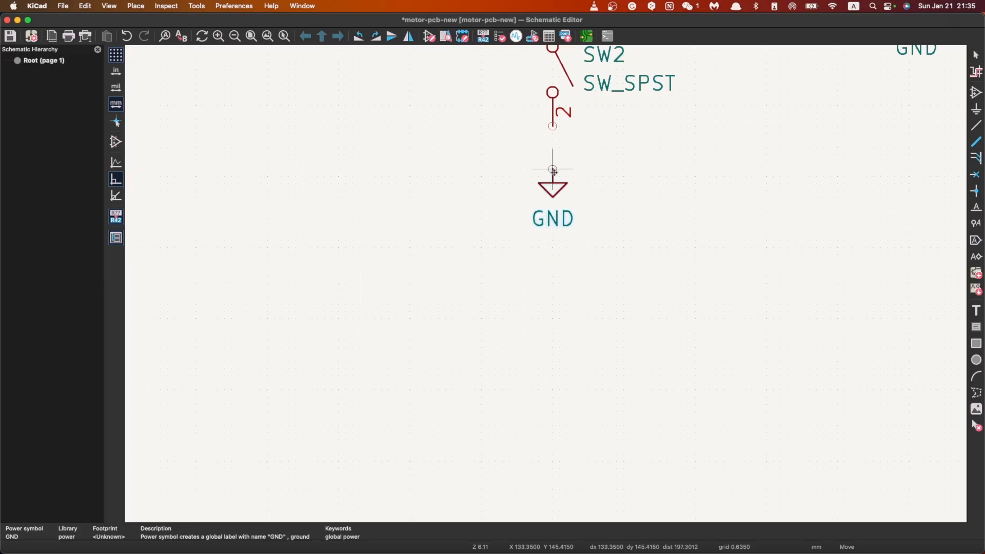
scroll(559, 205, down, 3)
scroll(568, 227, up, 3)
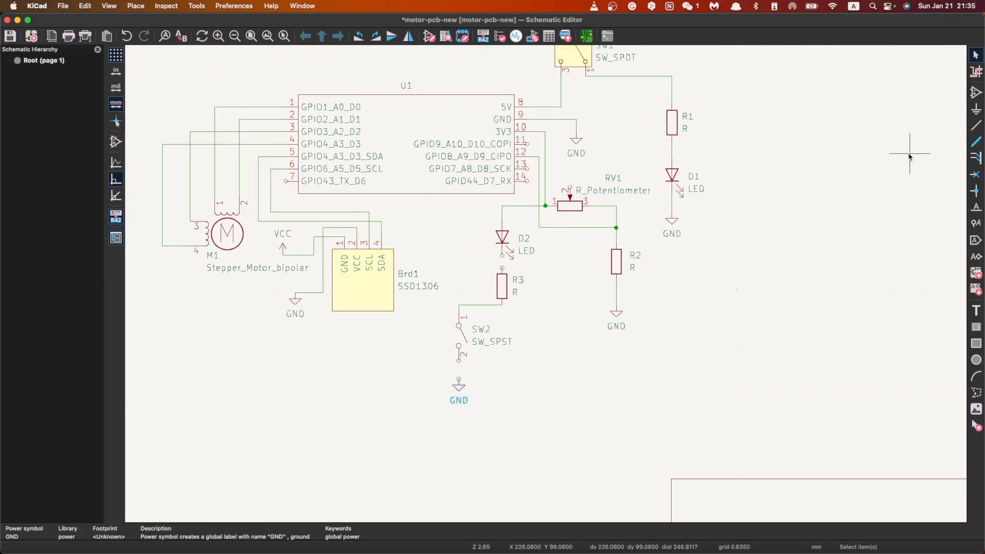
Step: Wire SW2 pin 2 to the GND symbol and D2's cathode to the upper end of R3
click(976, 124)
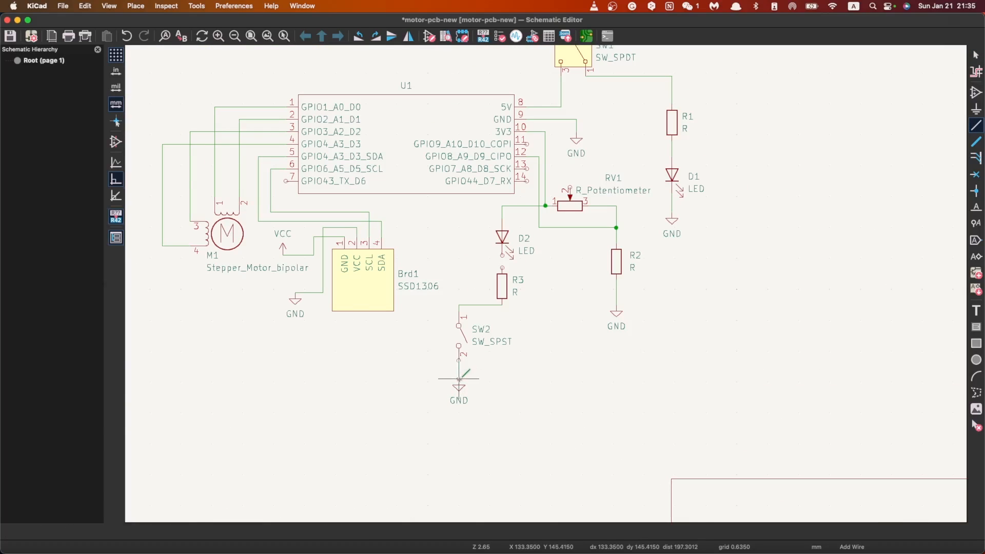
key(Escape)
click(975, 125)
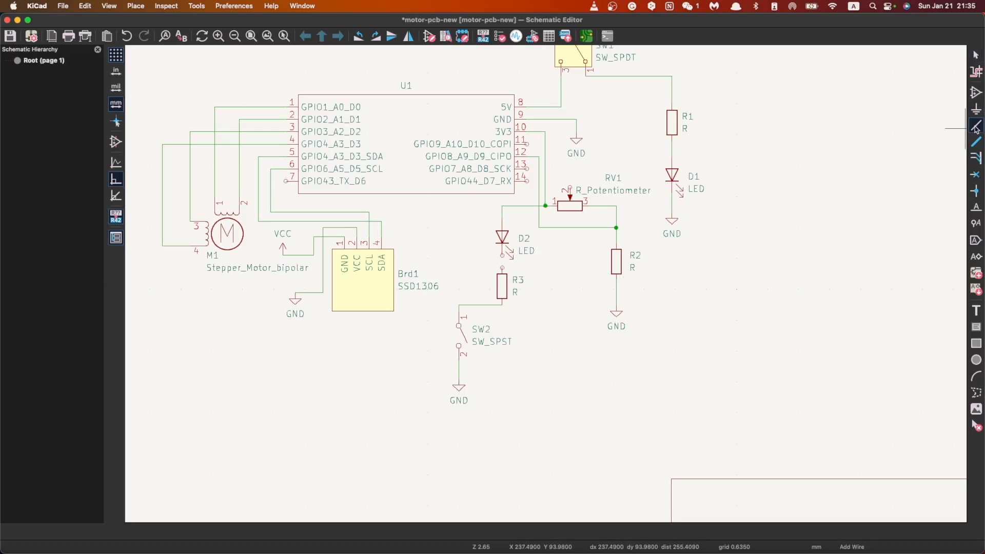
click(502, 268)
scroll(589, 162, down, 3)
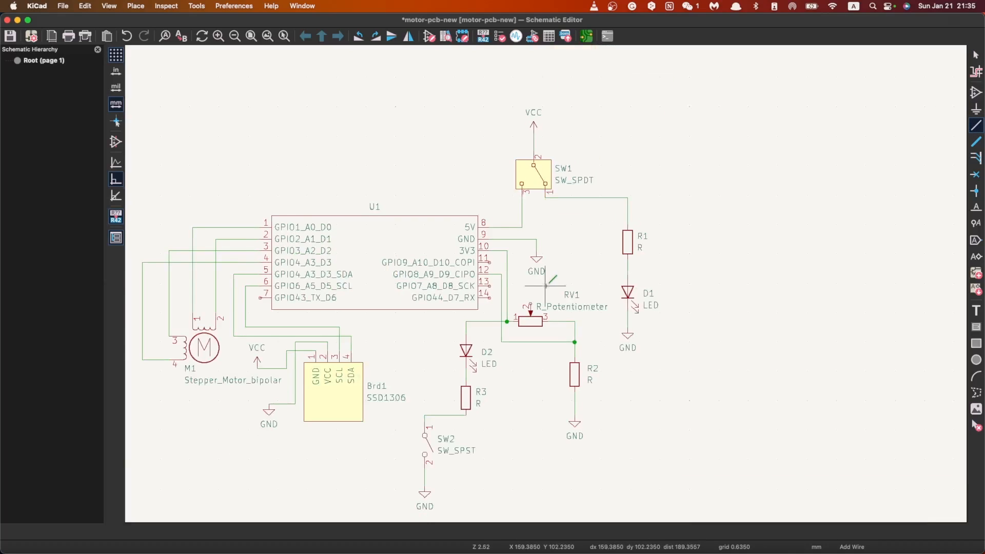
scroll(546, 284, up, 3)
key(Escape)
Step: Examine the D2, R3 and SW2 branch and its routing relative to U1 pins 10 to 14
scroll(547, 283, up, 2)
scroll(547, 284, down, 2)
scroll(547, 284, up, 3)
scroll(547, 285, down, 1)
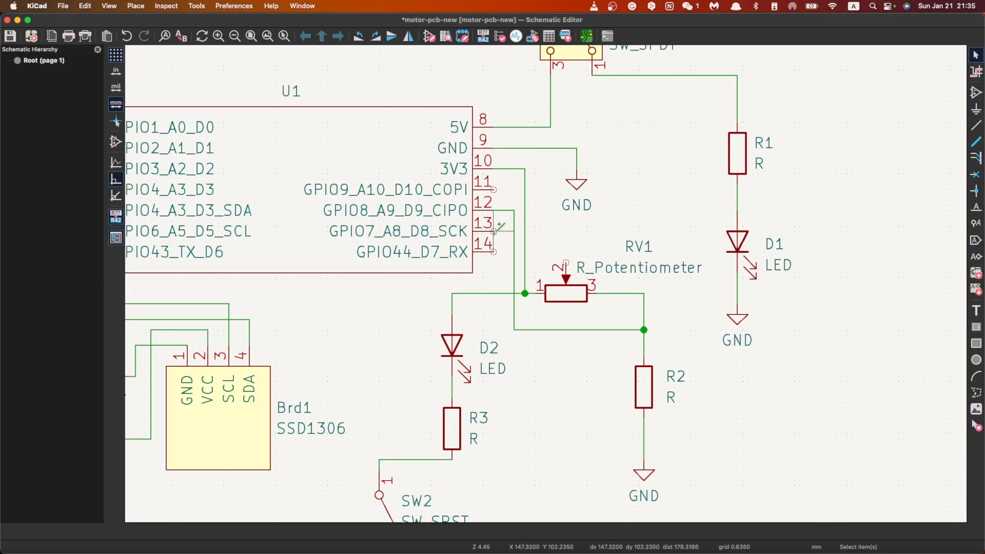
scroll(448, 414, down, 1)
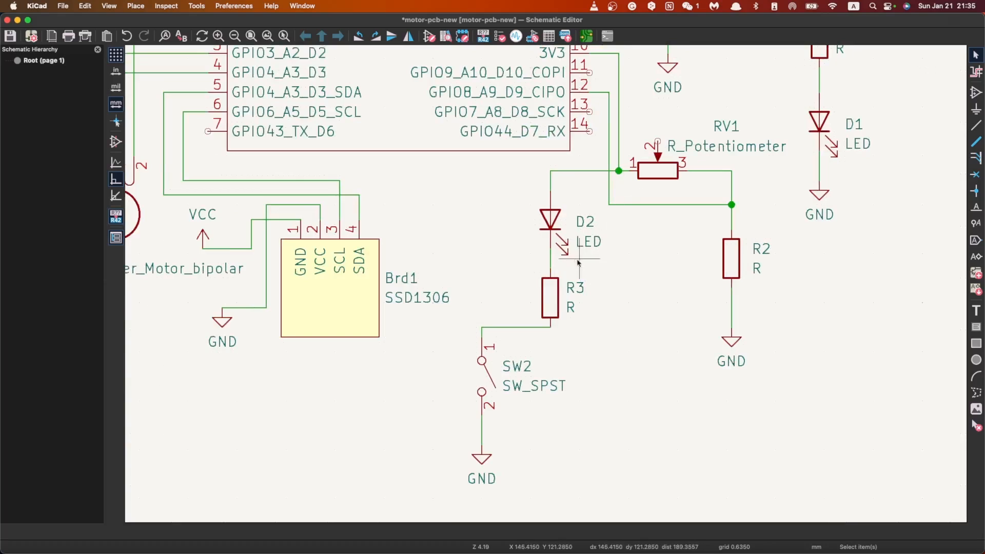
scroll(569, 277, up, 3)
scroll(554, 262, up, 1)
scroll(547, 288, down, 3)
scroll(541, 274, up, 1)
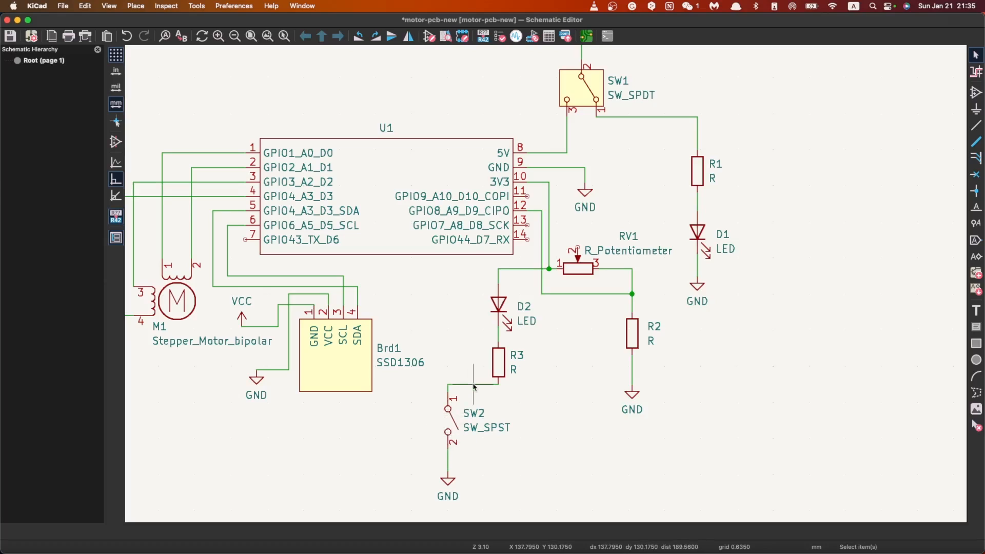
Step: Wire U1 pin 13 (GPIO7_A8_D8_SCK) to the node between R3 and SW2 pin 1, routing it left of D2
click(975, 125)
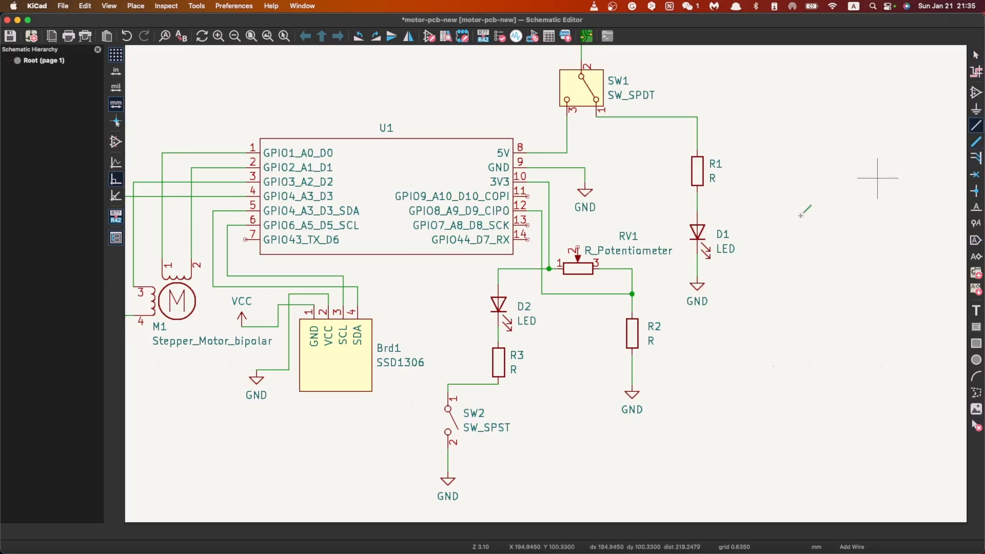
click(528, 225)
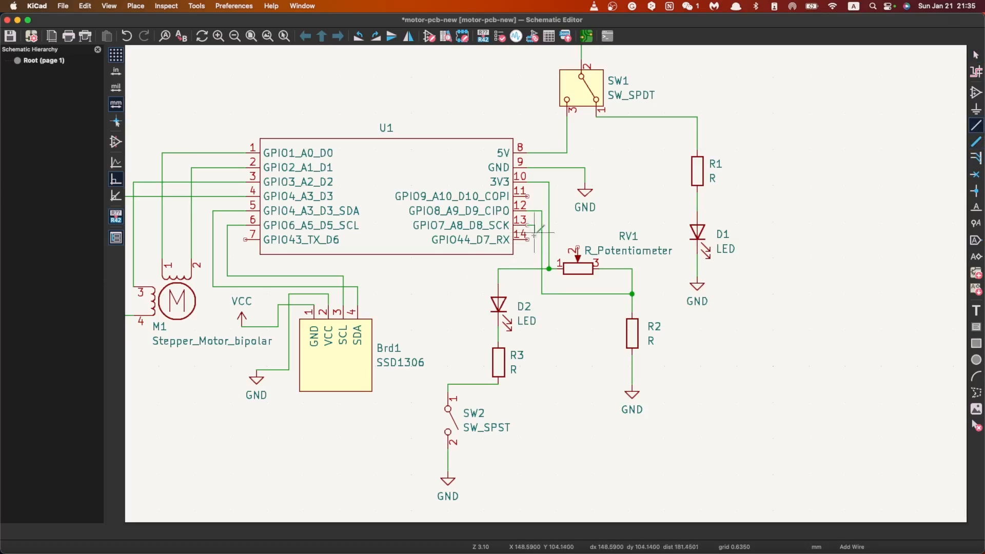
click(535, 265)
click(470, 384)
key(Escape)
Step: Review the whole wired schematic and save it
scroll(547, 287, down, 1)
scroll(547, 287, down, 2)
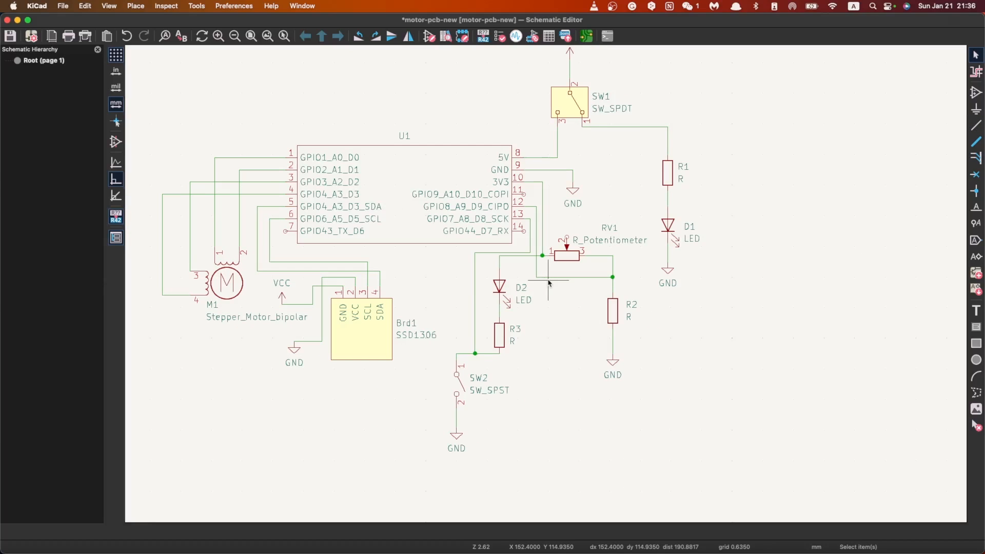
scroll(547, 287, up, 2)
scroll(547, 288, down, 4)
scroll(548, 288, up, 1)
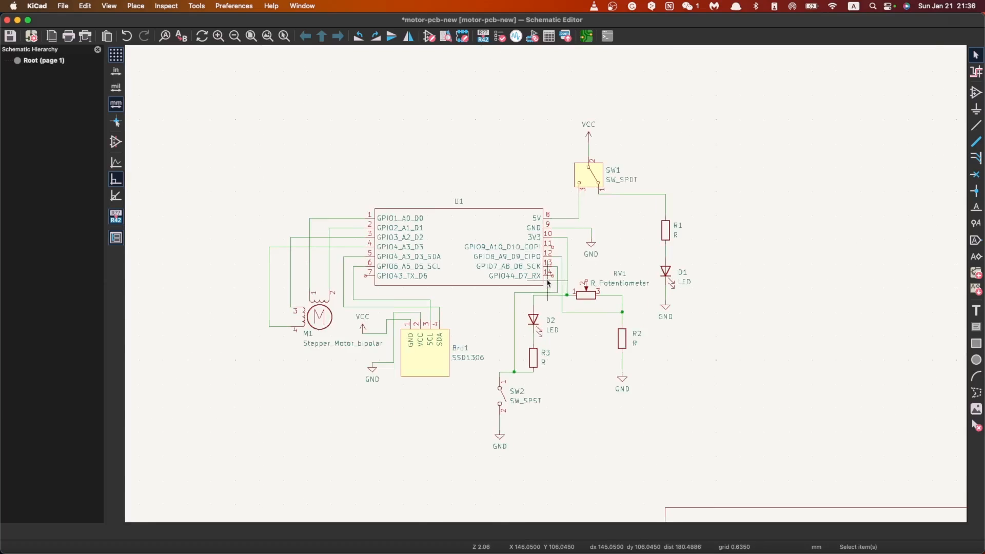
key(super+s)
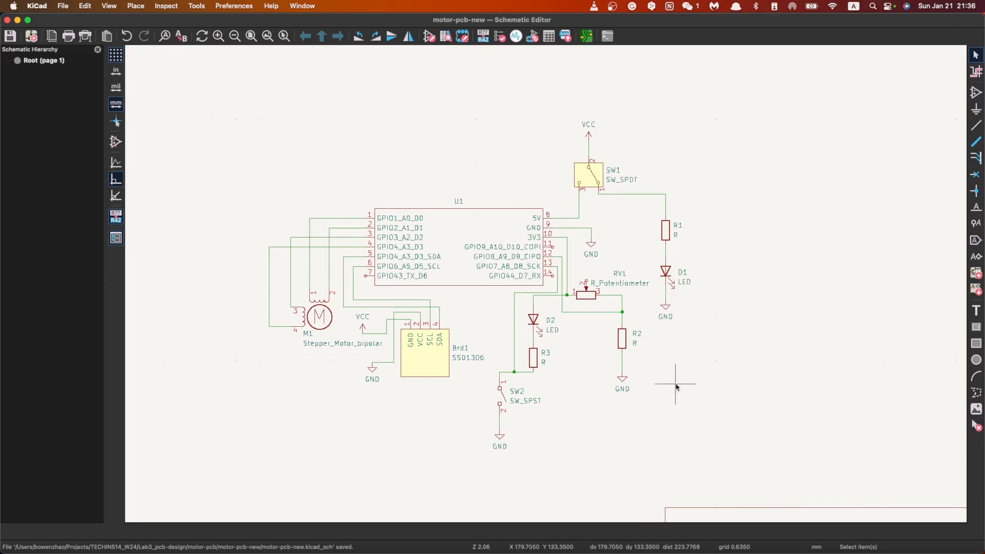
Step: Run the Electrical Rules Checker on the schematic and move its window clear of the U1 circuit
click(166, 6)
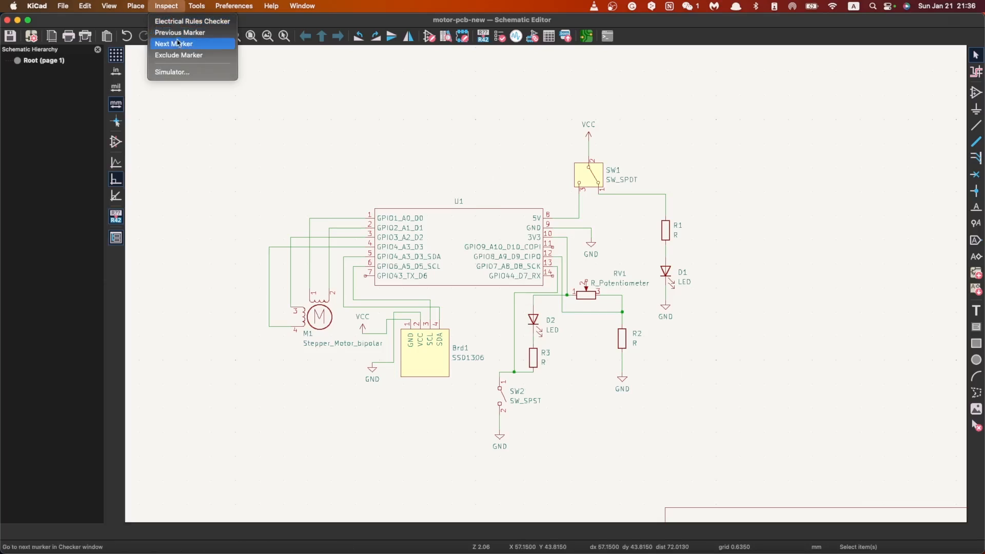
click(176, 21)
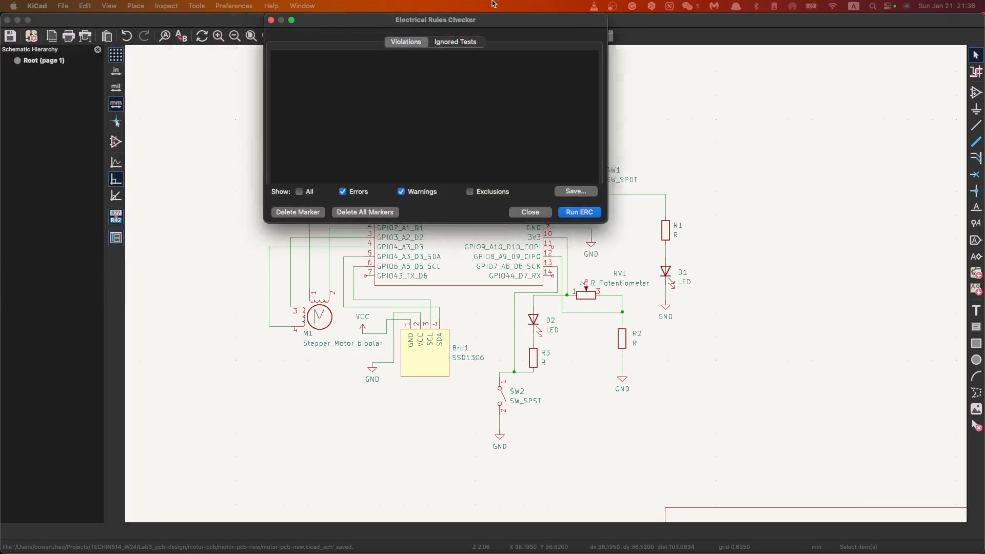
click(500, 300)
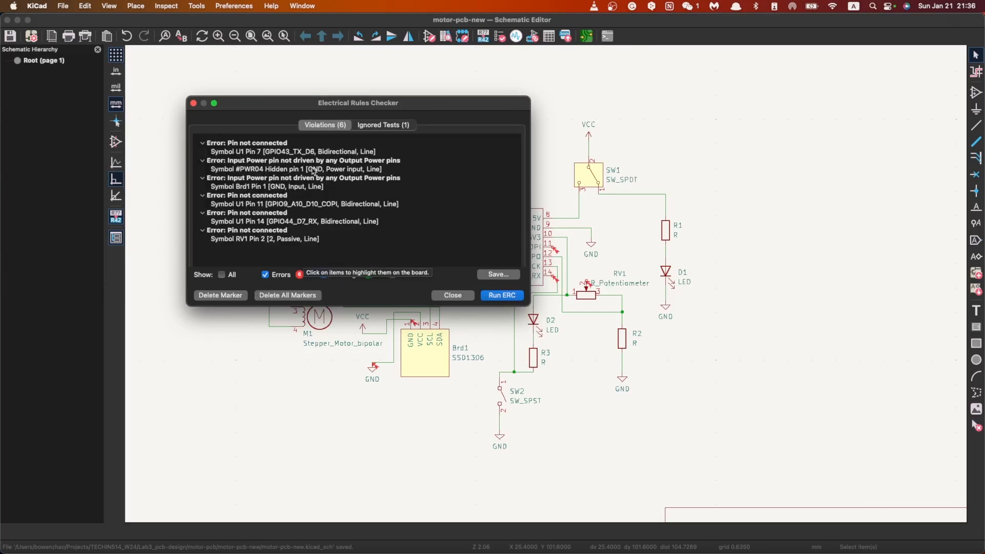
drag(270, 120, 138, 332)
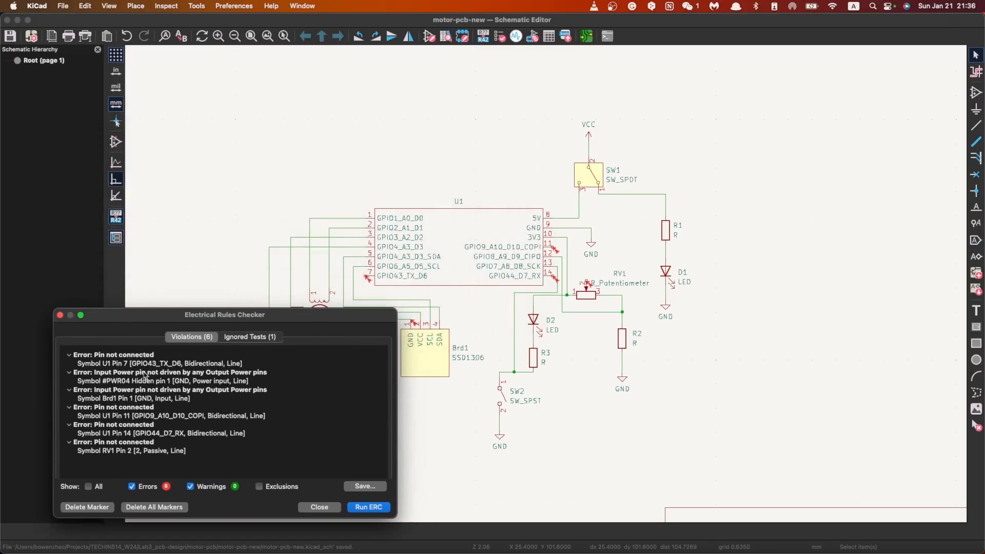
Step: Locate the U1 pin 7 (GPIO43_TX_D6) violation on the schematic from the checker's list, and close the checker
click(147, 364)
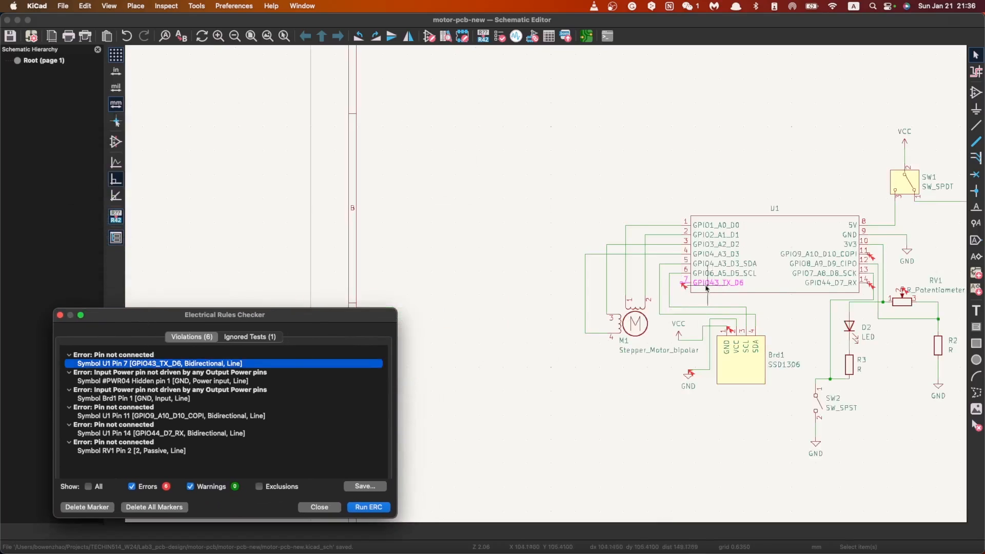
scroll(701, 293, up, 3)
scroll(546, 288, down, 2)
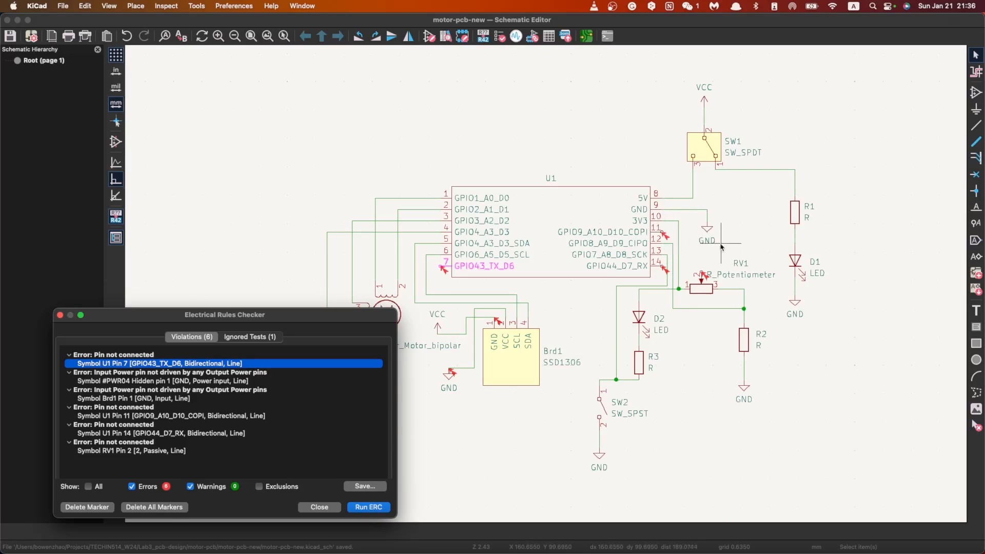
key(Escape)
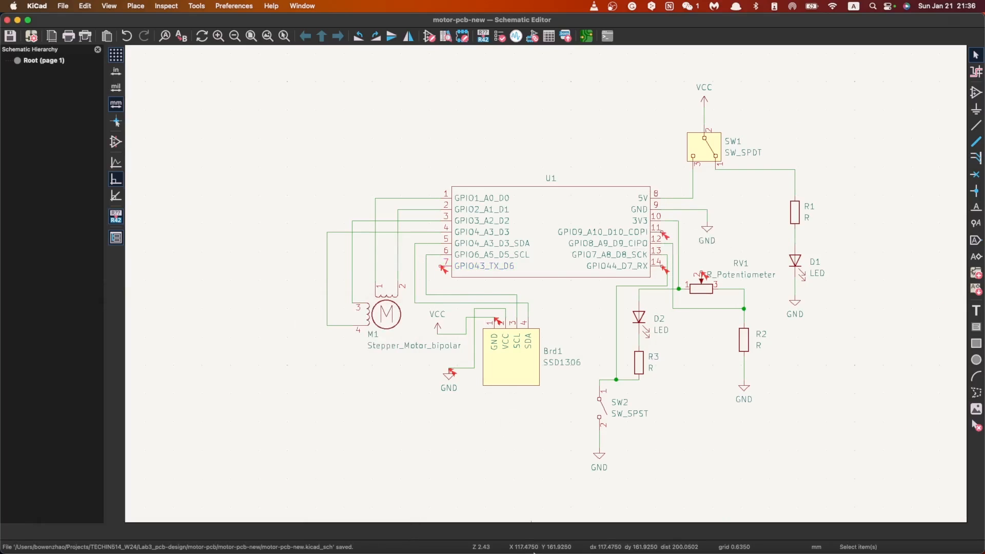
mouse_move(496, 553)
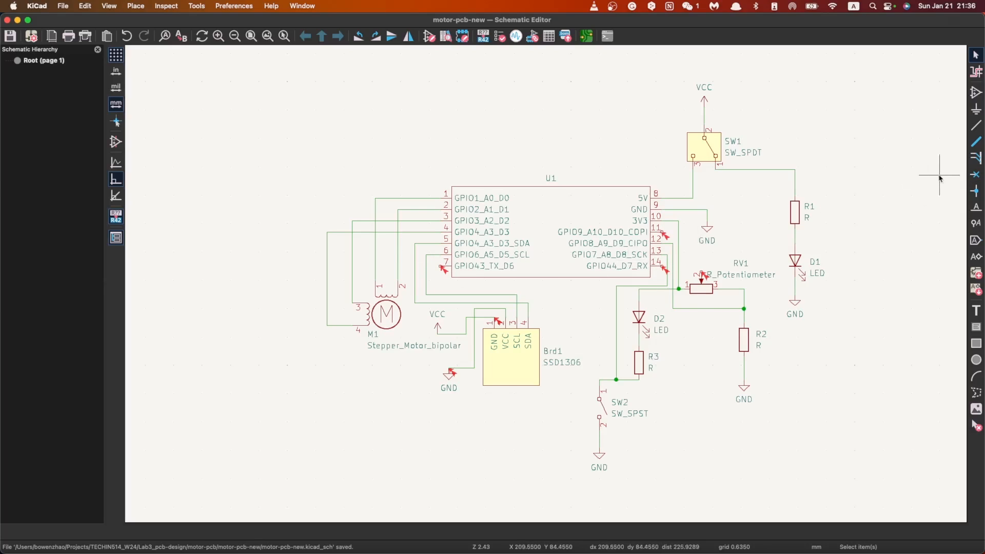
Step: Add no-connect flags to U1 pin 7, RV1 pin 2 and U1 pin 11
scroll(508, 322, up, 5)
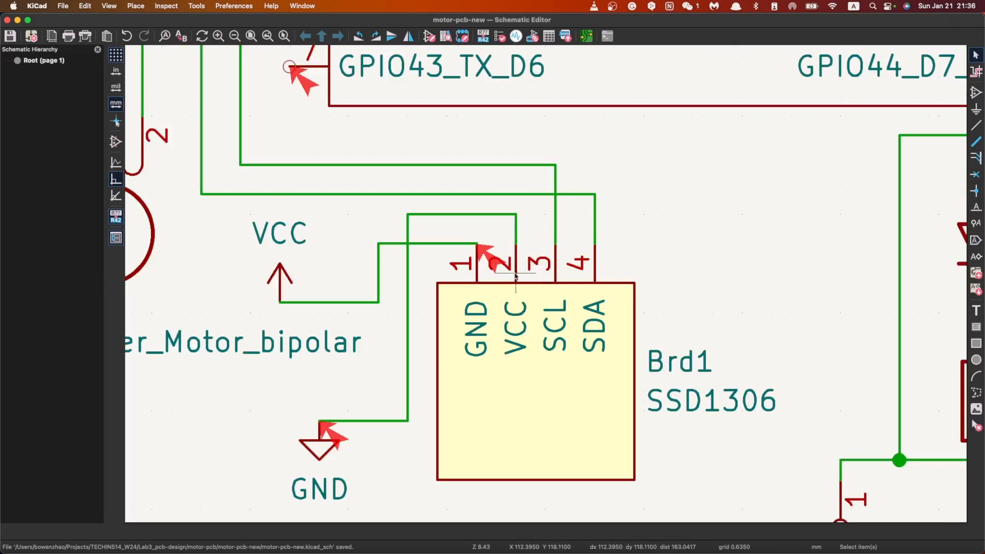
scroll(516, 277, down, 3)
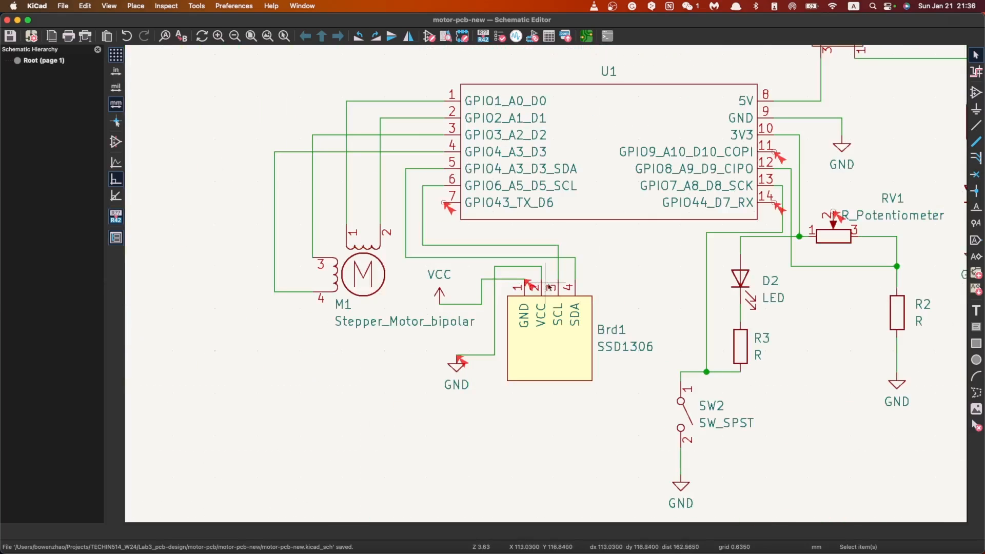
click(975, 175)
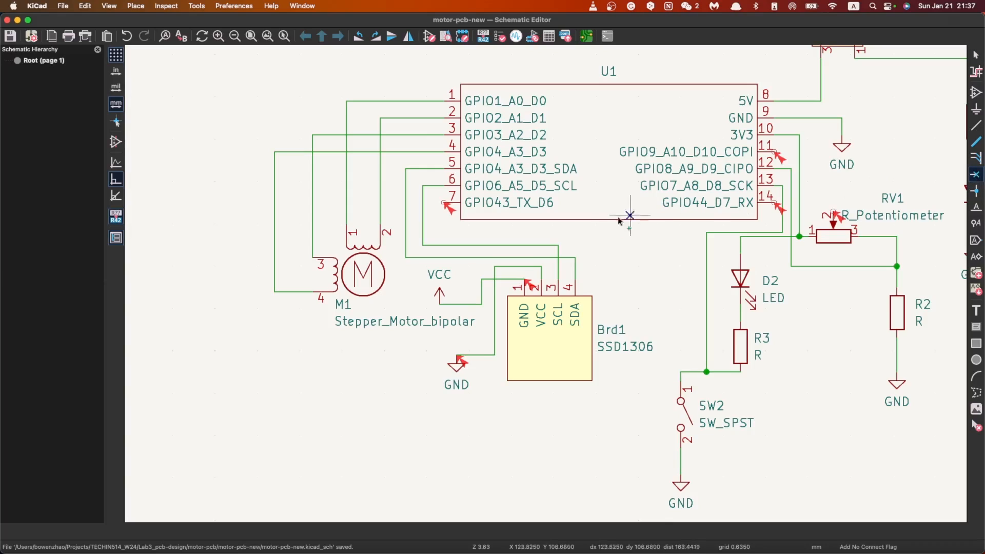
click(444, 203)
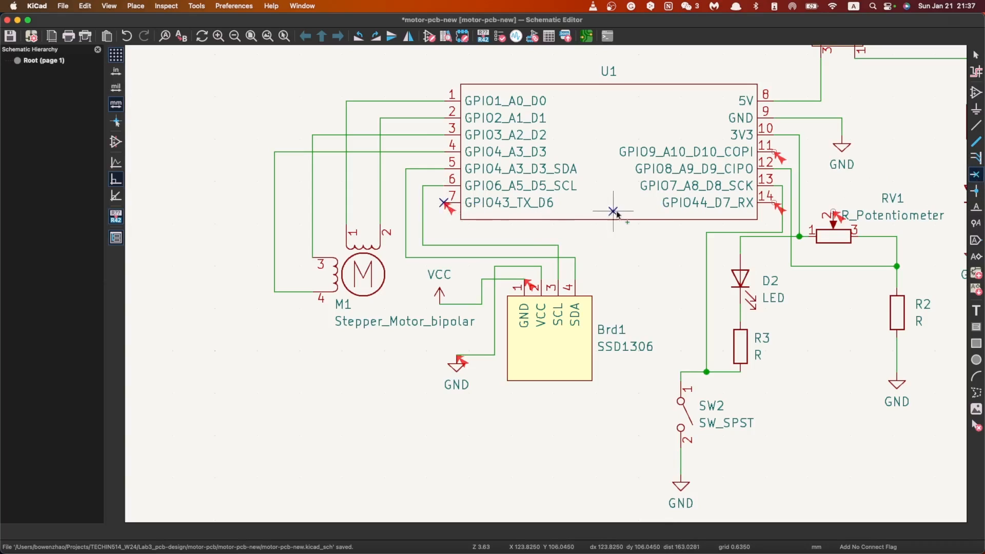
click(833, 212)
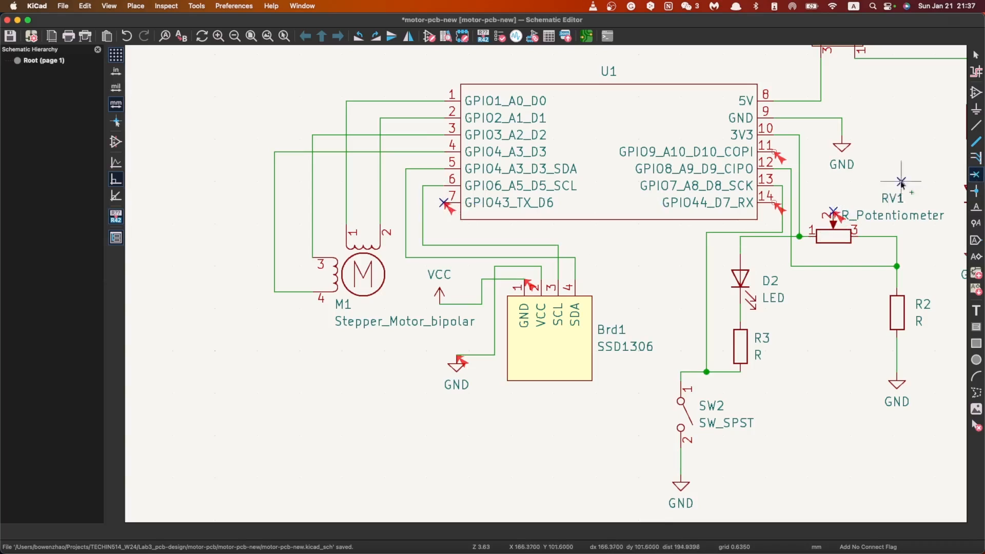
click(774, 152)
scroll(556, 192, down, 5)
scroll(587, 294, up, 3)
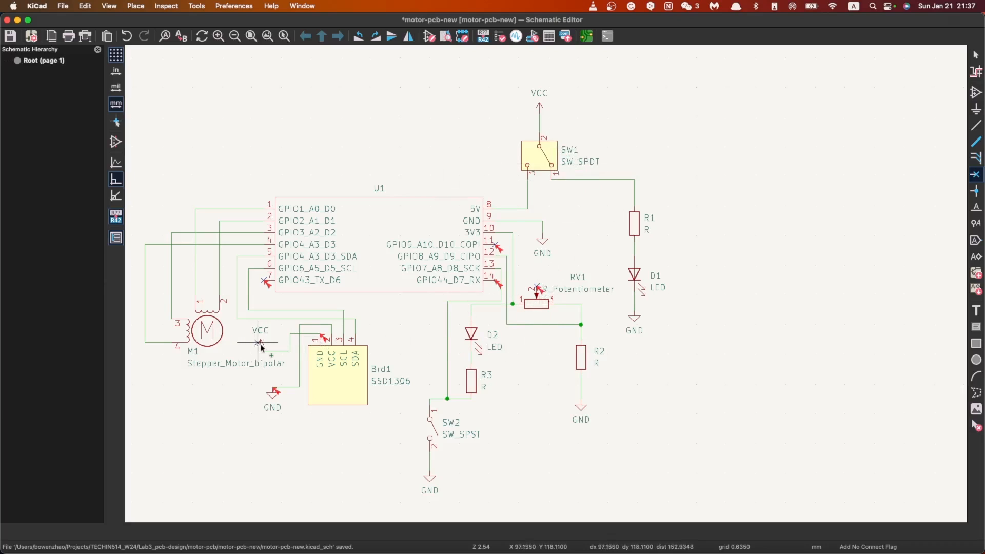
scroll(264, 399, down, 1)
scroll(609, 290, up, 3)
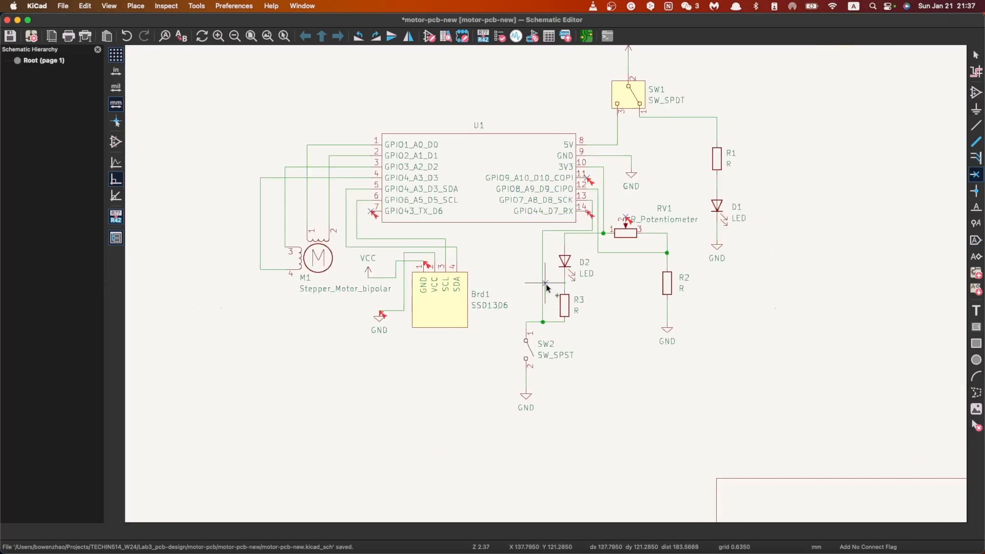
key(Escape)
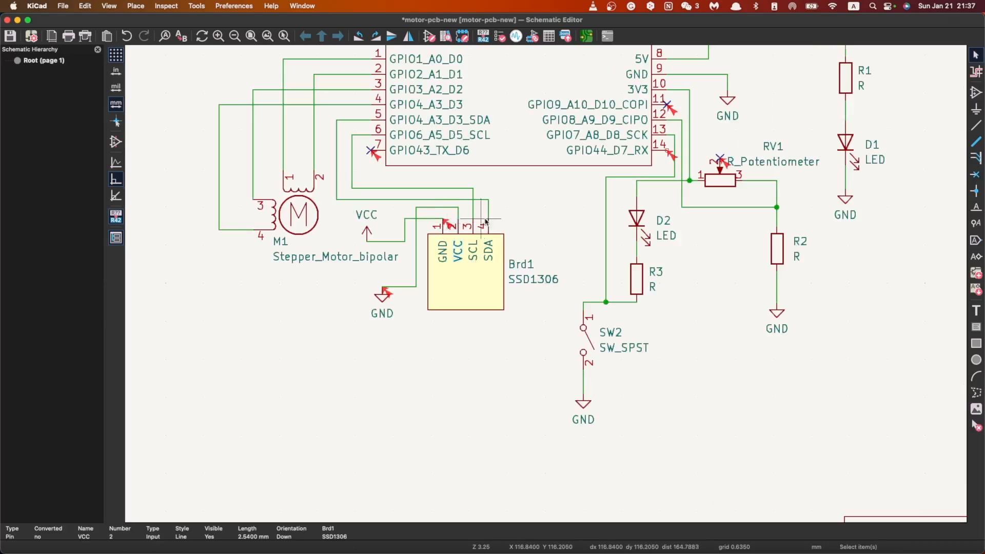
Step: Reopen the Electrical Rules Checker and locate the RV1 pin 2, U1 pin 14 and #PWR04 GND violations on the schematic
click(171, 7)
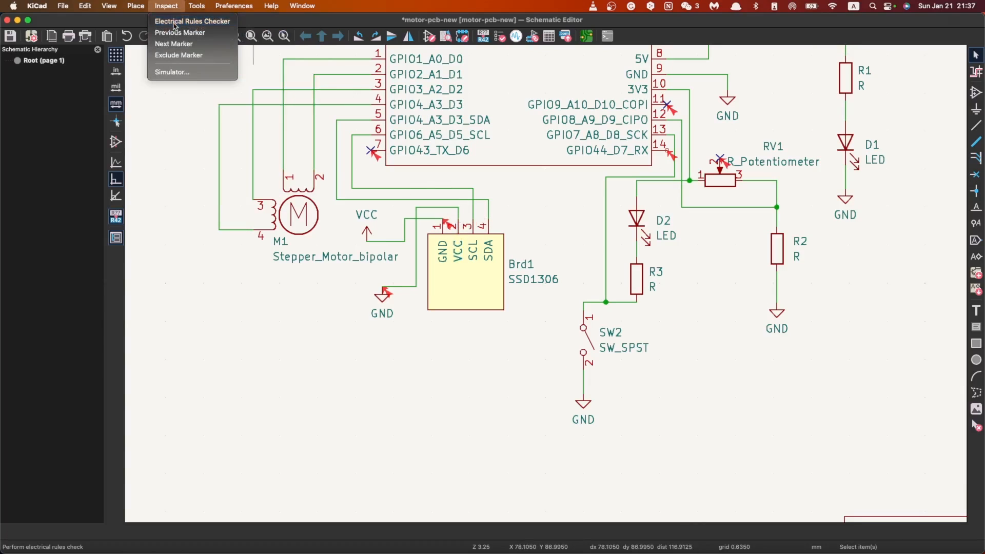
click(174, 21)
click(134, 450)
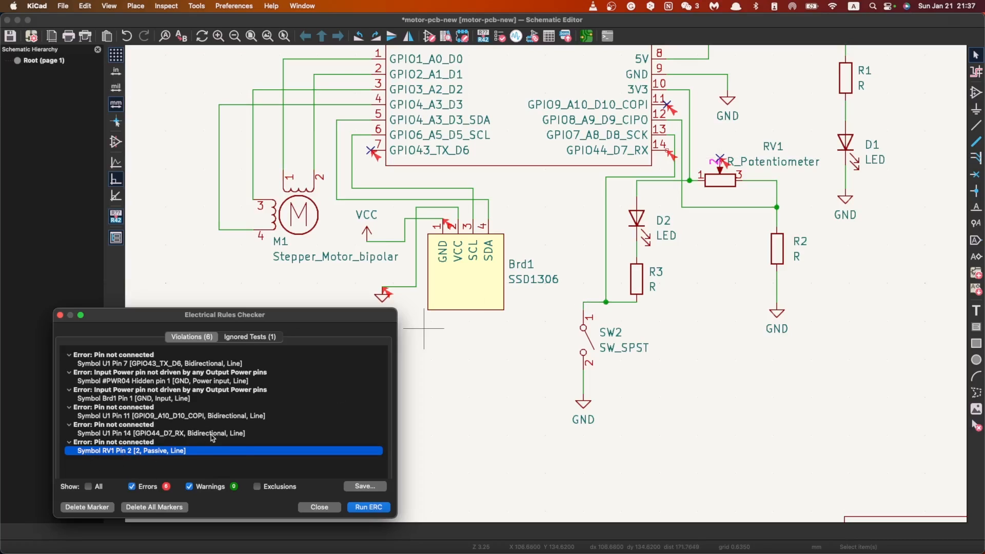
click(176, 433)
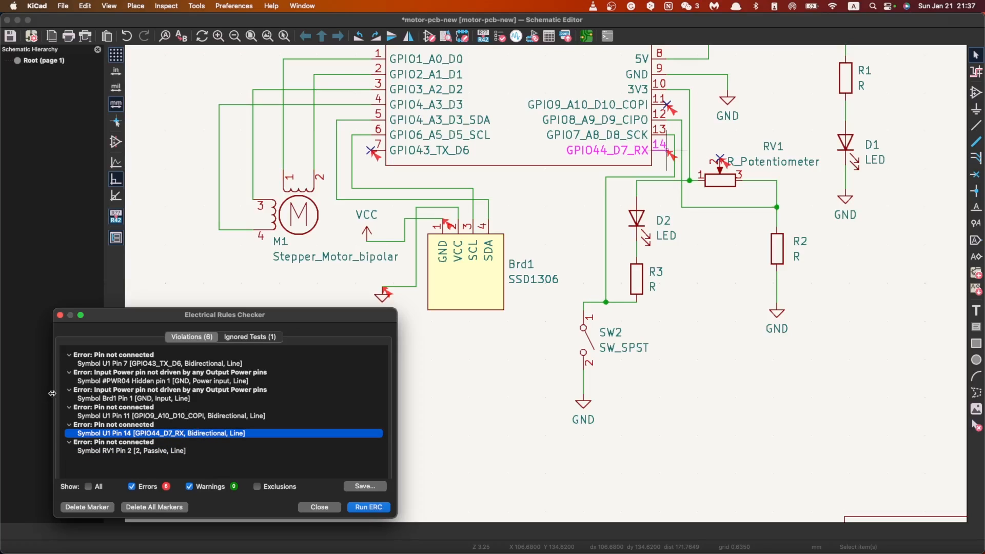
click(138, 380)
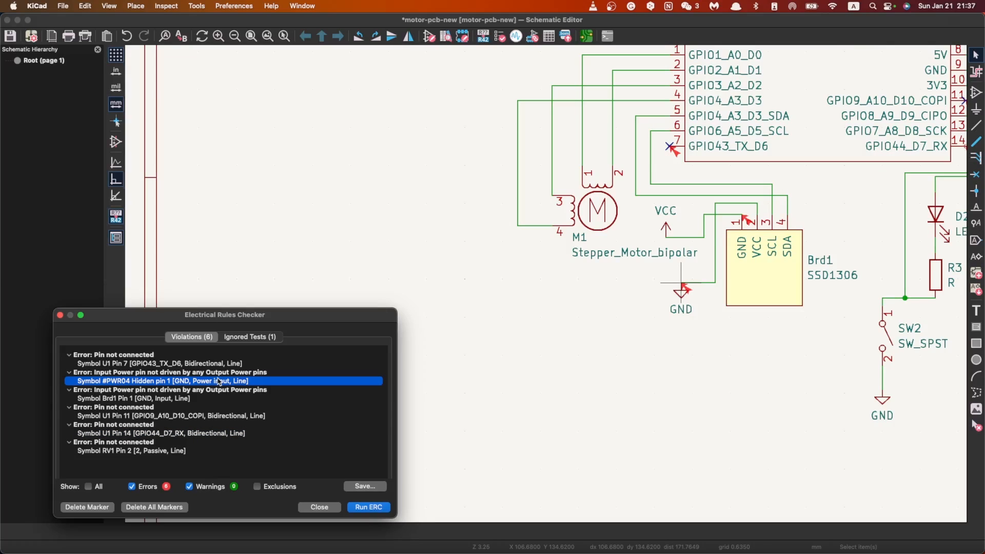
scroll(691, 274, down, 2)
scroll(546, 284, up, 3)
scroll(573, 209, up, 1)
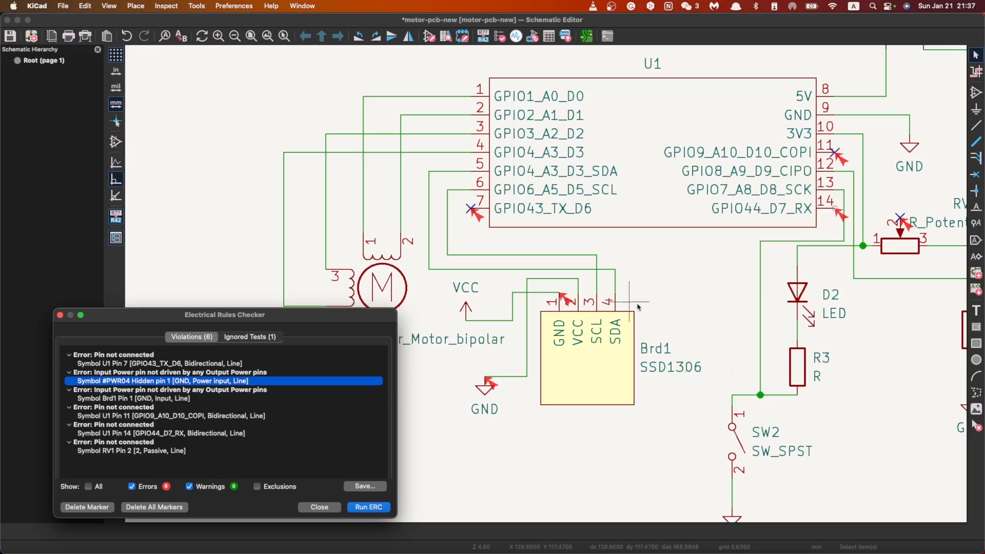
key(Escape)
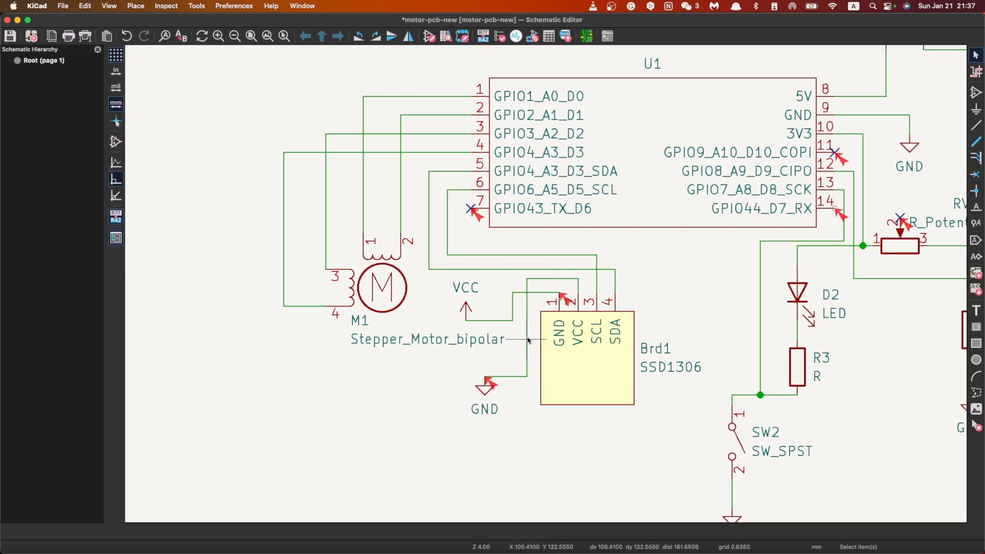
Step: Delete all wire segments joining the VCC and GND power symbols to Brd1 pins 1 and 2
click(548, 279)
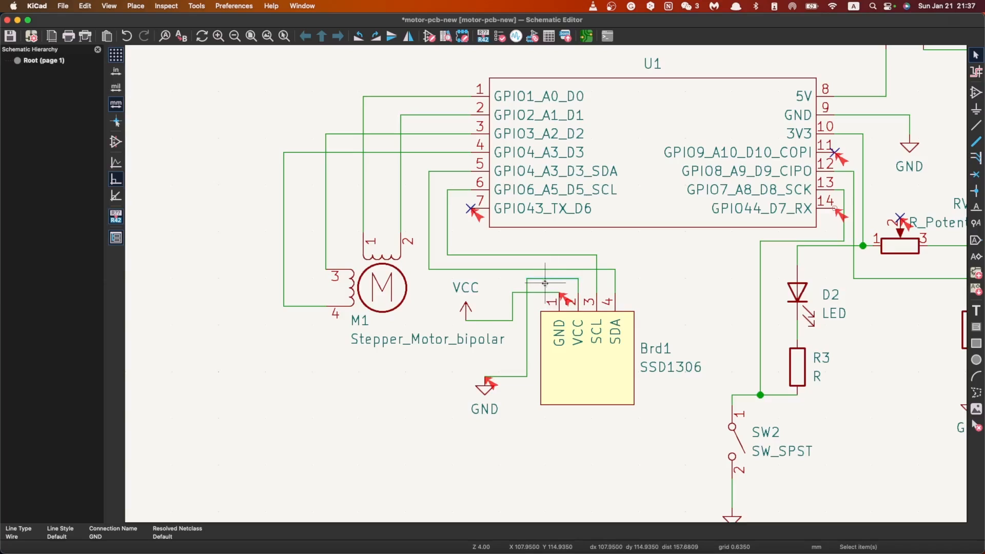
key(Delete)
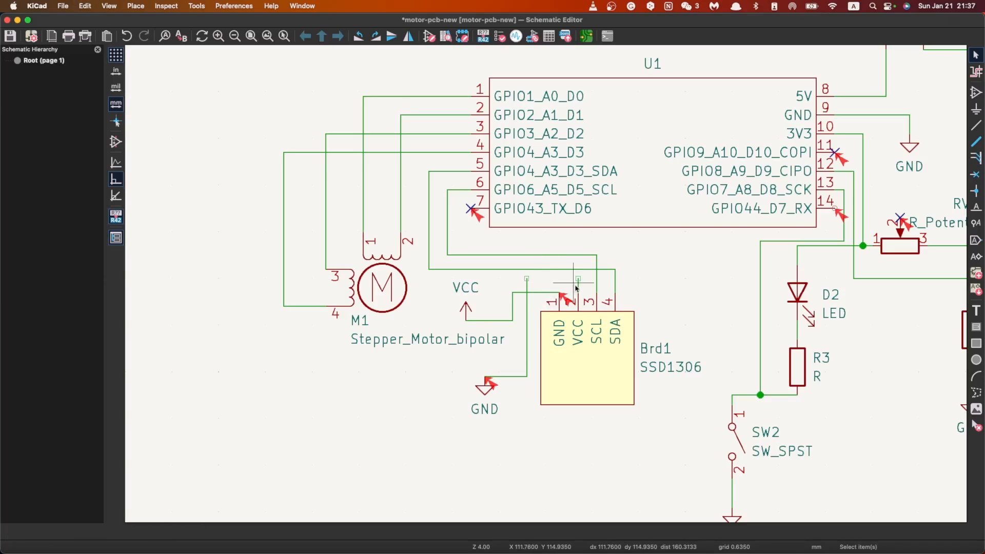
click(528, 287)
key(Delete)
click(532, 292)
key(Delete)
click(511, 318)
key(Delete)
click(504, 321)
key(Delete)
click(518, 379)
key(Delete)
Step: Wire the VCC power symbol beside the stepper motor to Brd1 pin 2 (VCC), routing it above pin 1
click(976, 125)
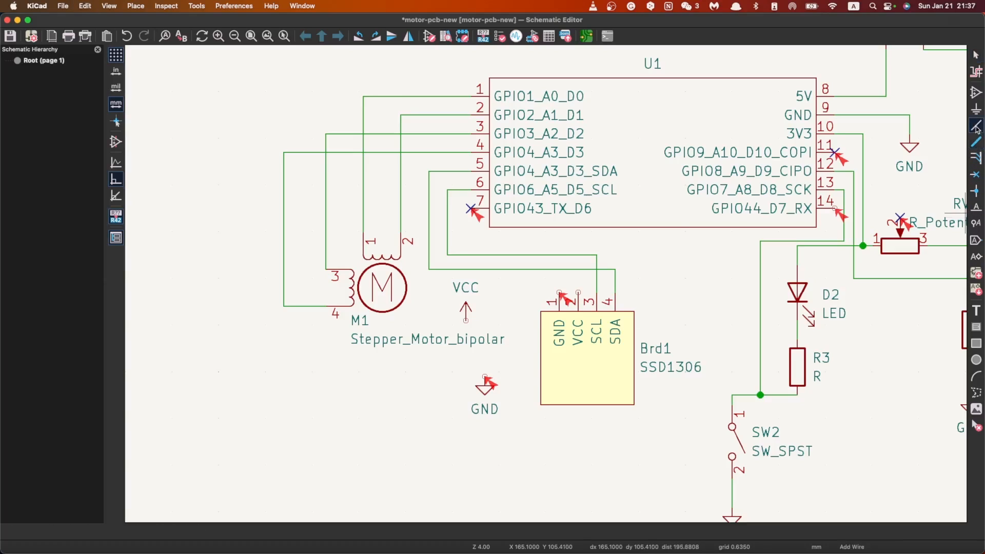
click(466, 320)
click(512, 273)
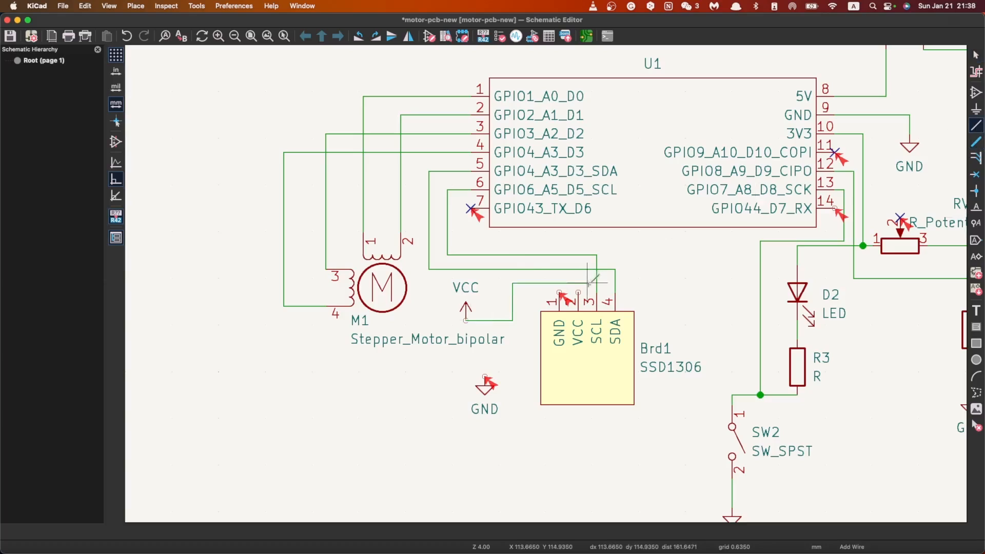
click(578, 292)
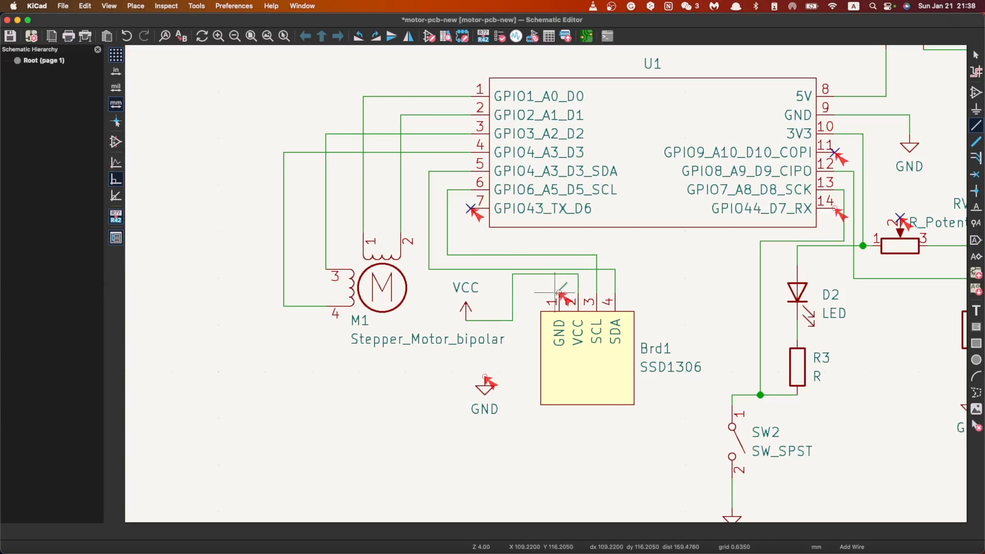
Step: Wire Brd1 pin 1 (GND) to the GND power symbol below the VCC symbol
click(559, 293)
click(527, 294)
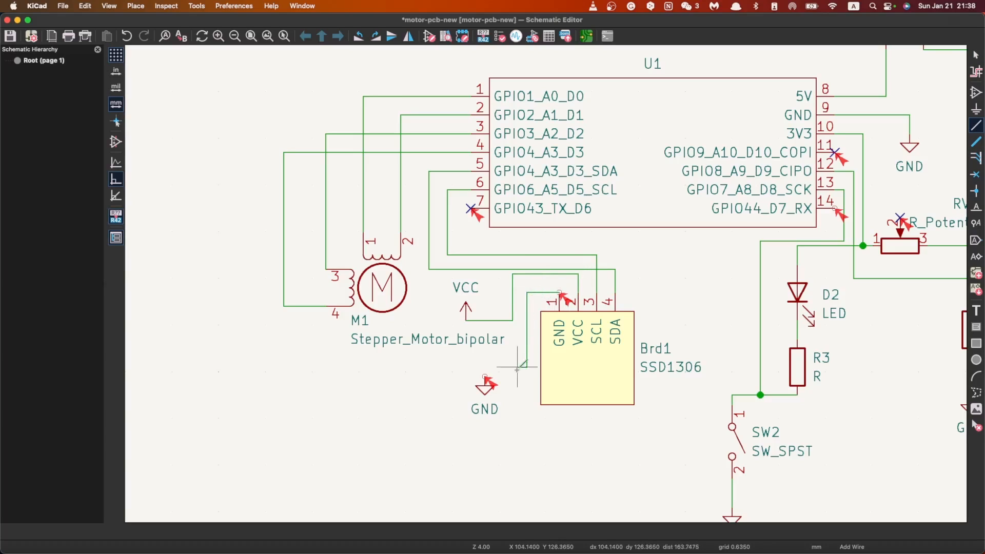
click(486, 377)
key(Escape)
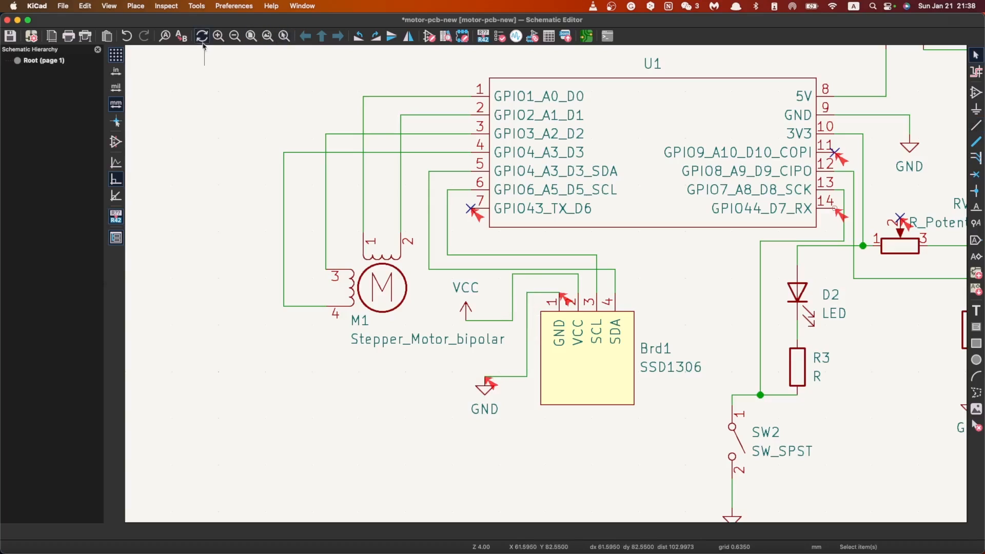
Step: Save the schematic and rerun the Electrical Rules Checker on the corrected wiring
key(ctrl+s)
click(166, 5)
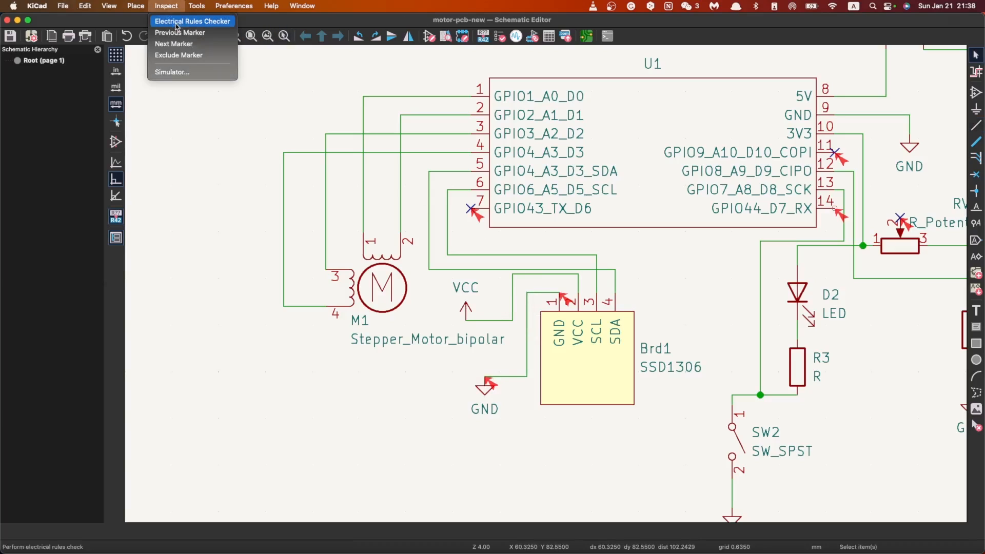
click(177, 22)
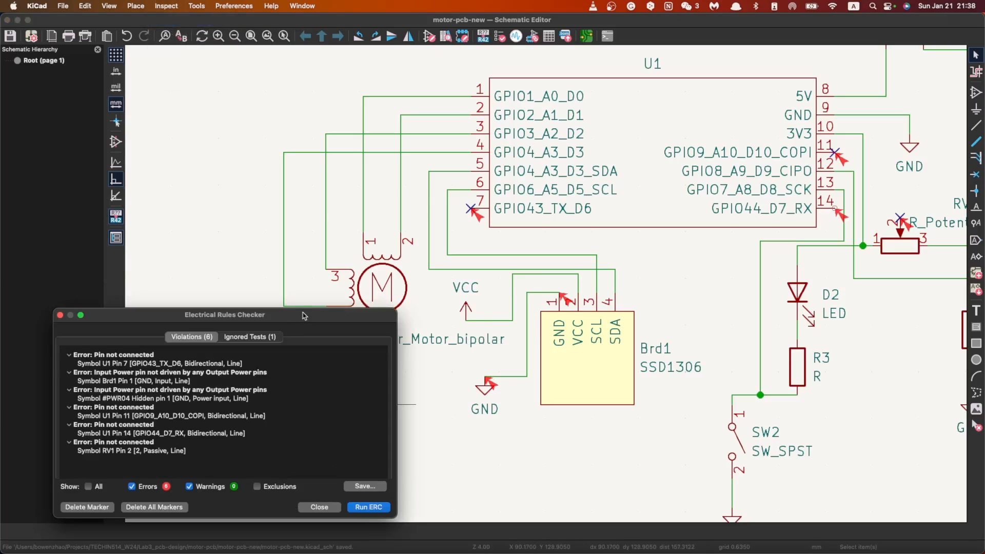
drag(304, 315, 390, 255)
click(456, 448)
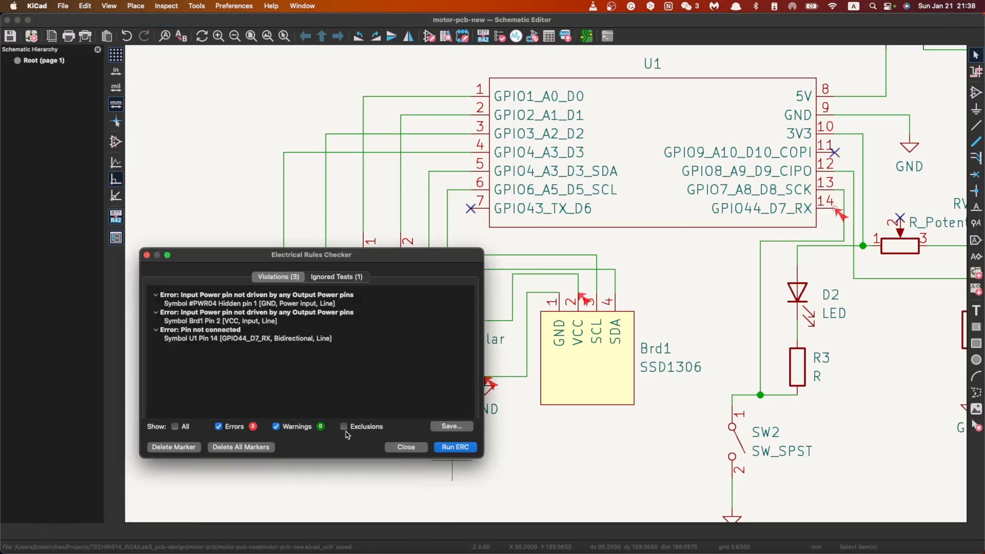
Step: Examine the violations for U1 pin 14, the #PWR04 GND symbol and Brd1 pin 2 at their locations in the schematic
click(271, 339)
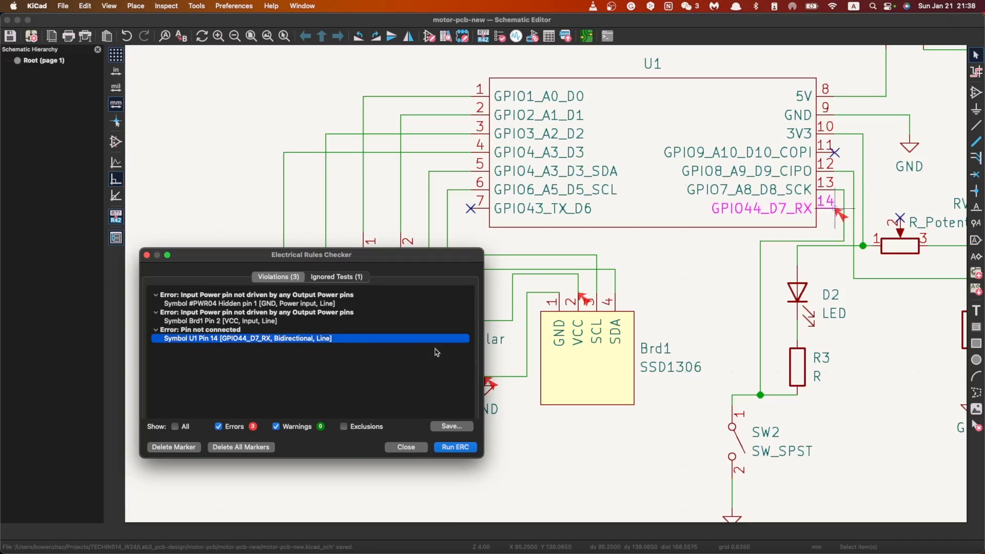
mouse_move(432, 259)
mouse_down()
mouse_move(366, 255)
mouse_move(433, 255)
mouse_up()
click(224, 302)
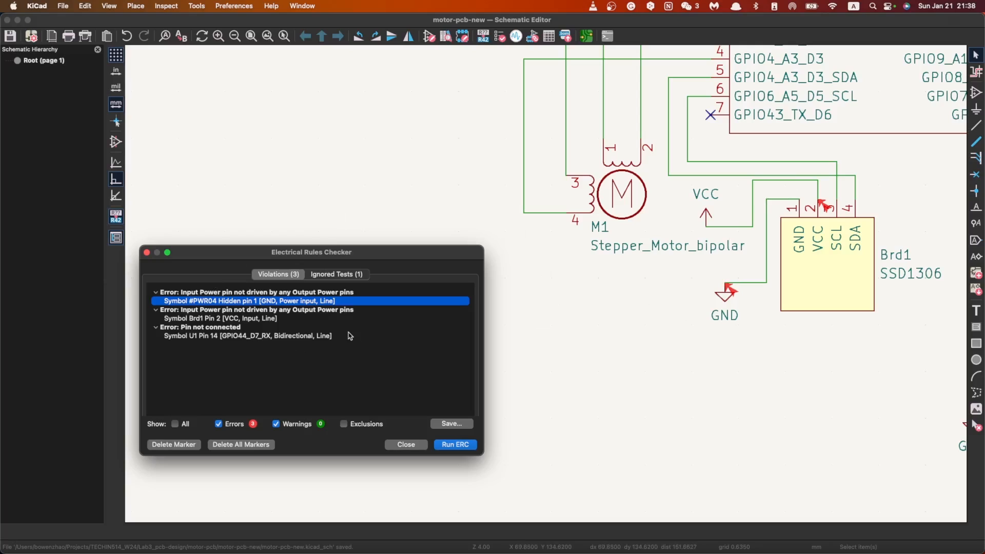
click(251, 336)
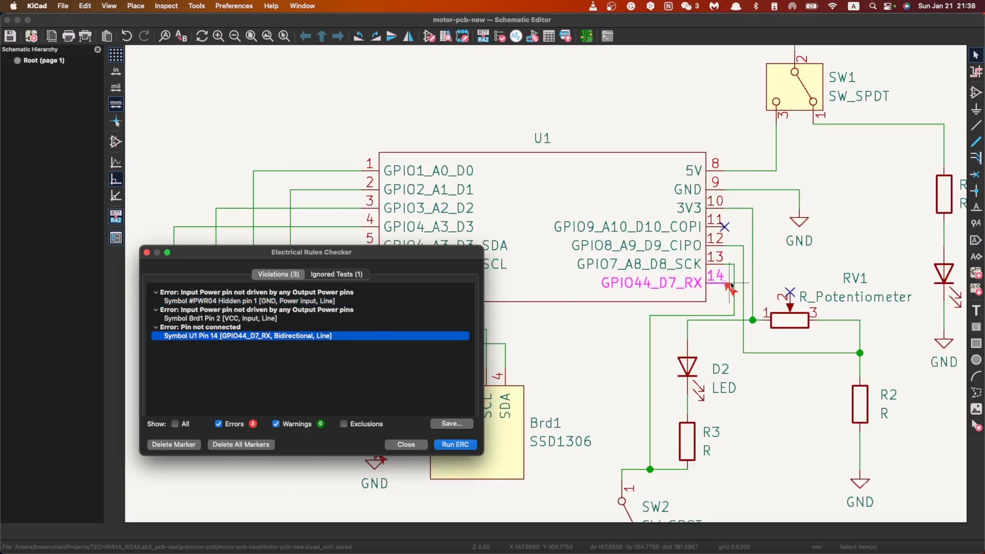
click(229, 319)
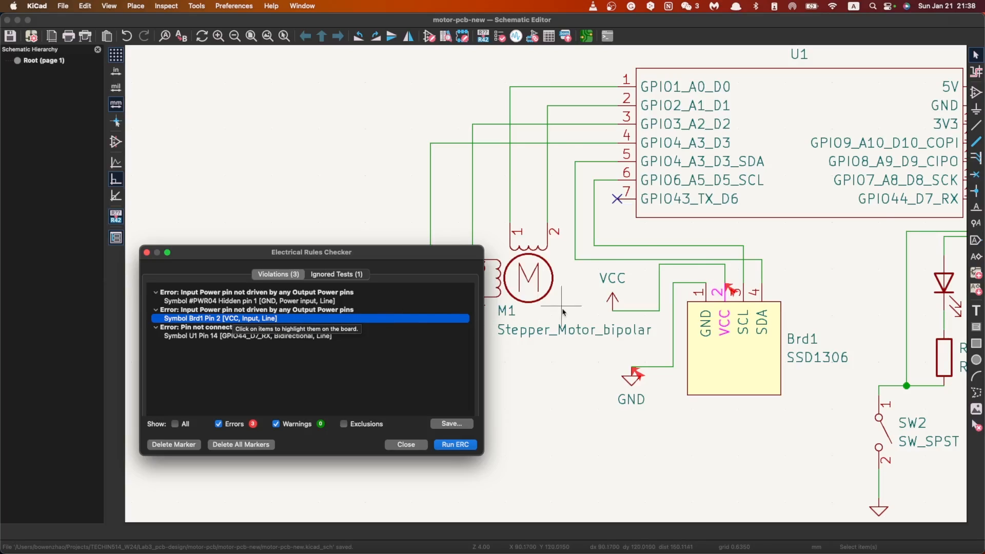
scroll(562, 312, down, 2)
scroll(554, 323, right, 5)
scroll(554, 323, up, 1)
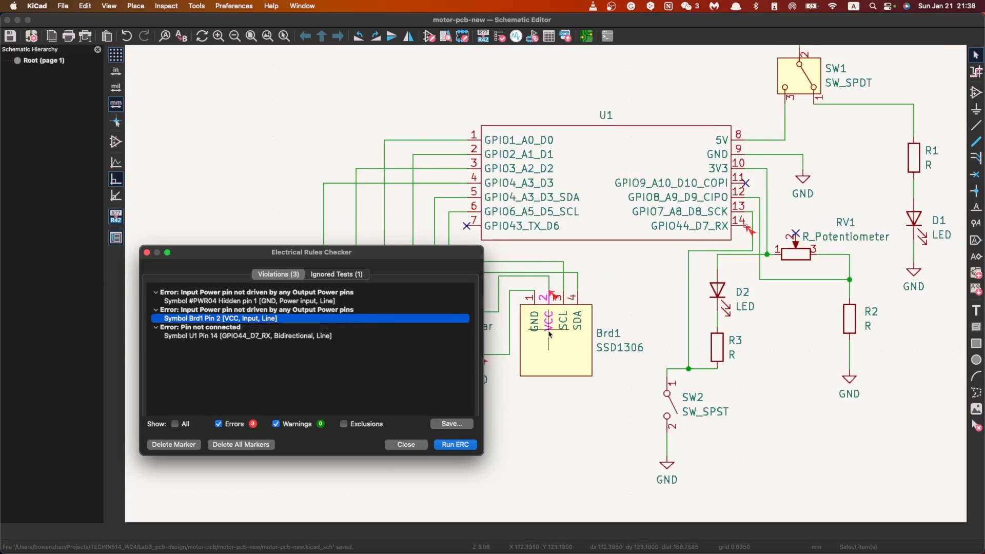
scroll(548, 333, up, 1)
scroll(546, 287, up, 1)
scroll(535, 246, up, 2)
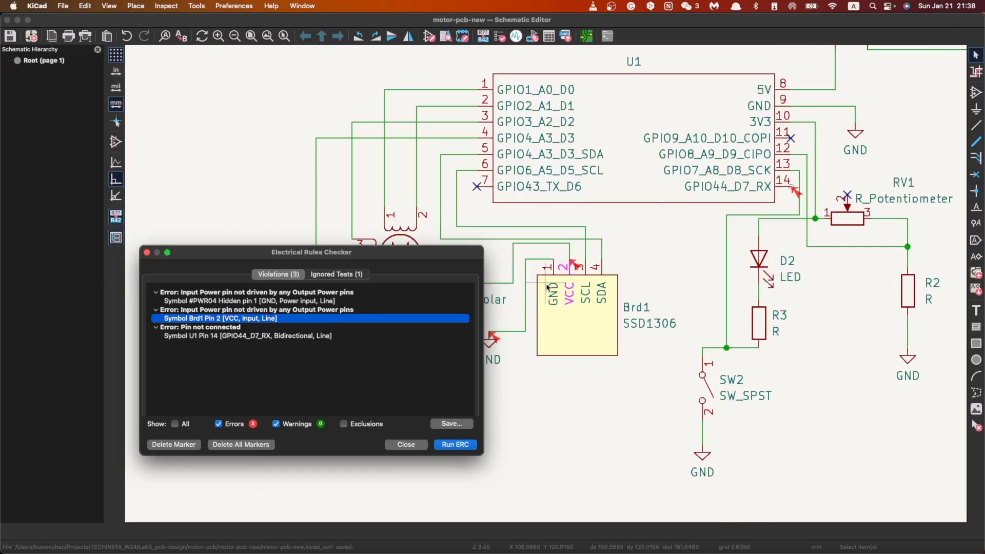
scroll(502, 349, down, 1)
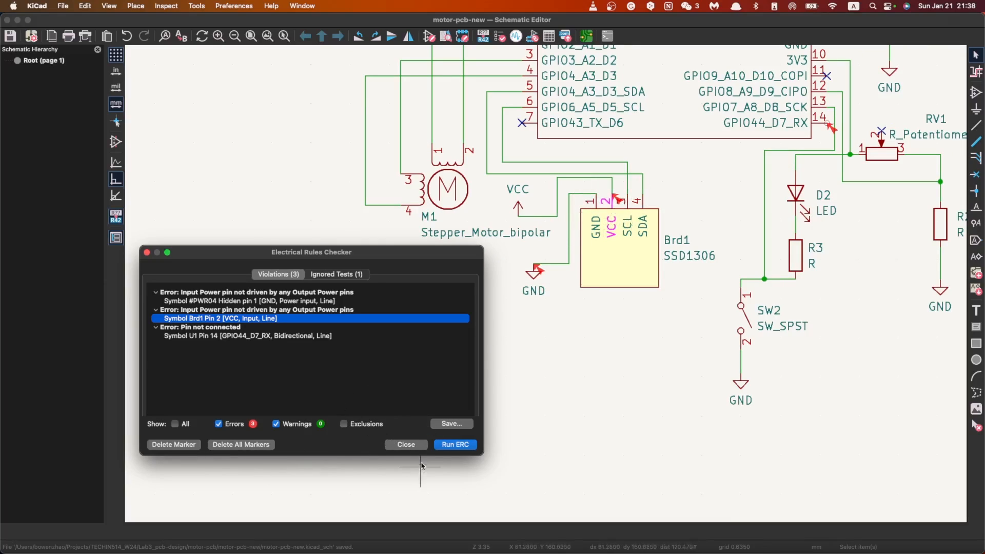
Step: Add a no-connect flag to U1 pin 14 (GPIO44_D7_RX)
click(405, 444)
scroll(653, 218, down, 2)
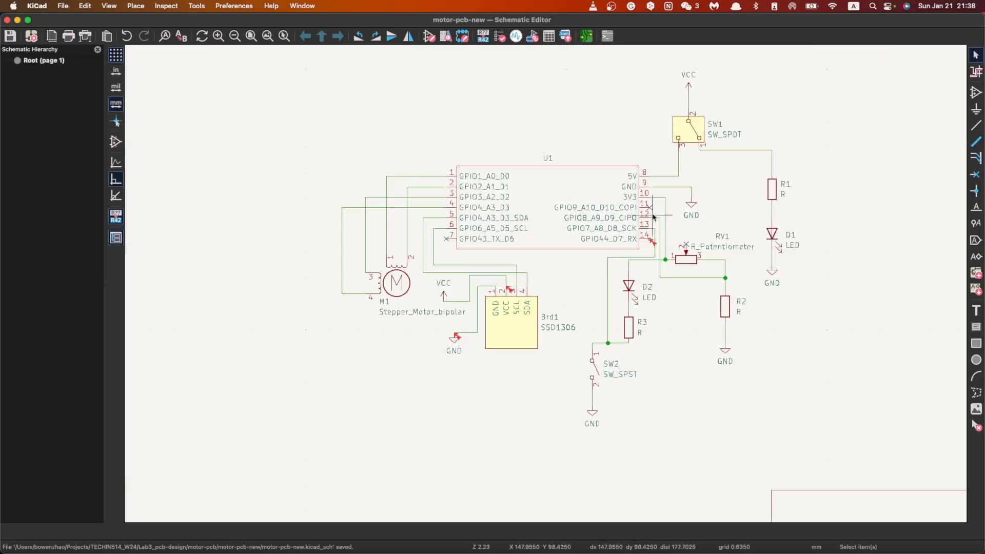
scroll(652, 218, up, 5)
key(q)
click(518, 300)
scroll(455, 367, down, 5)
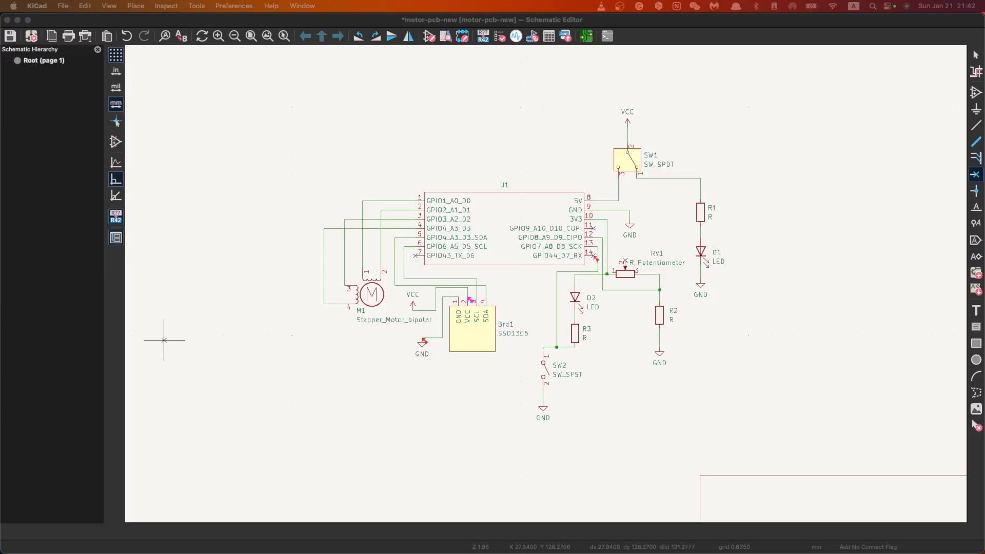
Step: Reopen the Electrical Rules Checker and review the input power pin violations for #PWR04 and Brd1 pin 2
click(129, 6)
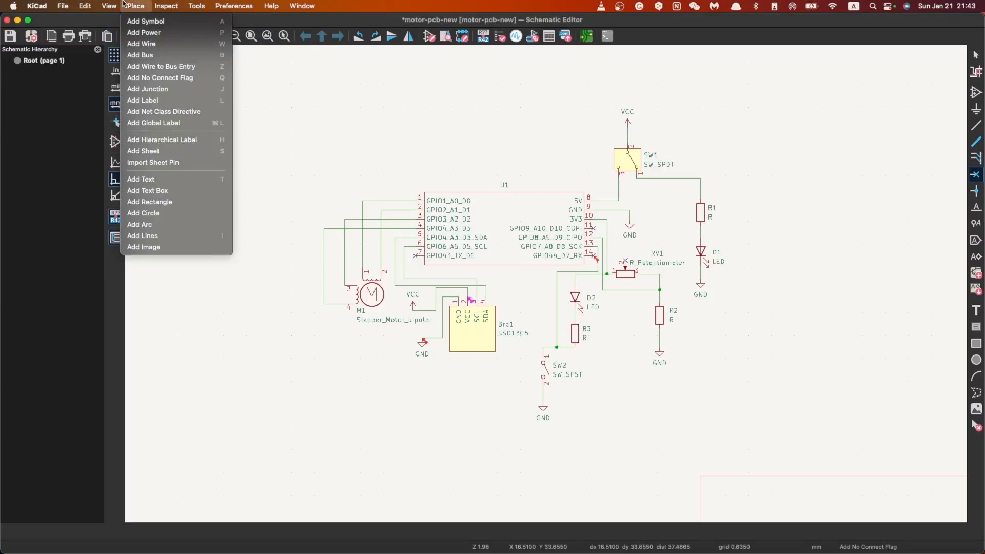
mouse_move(180, 5)
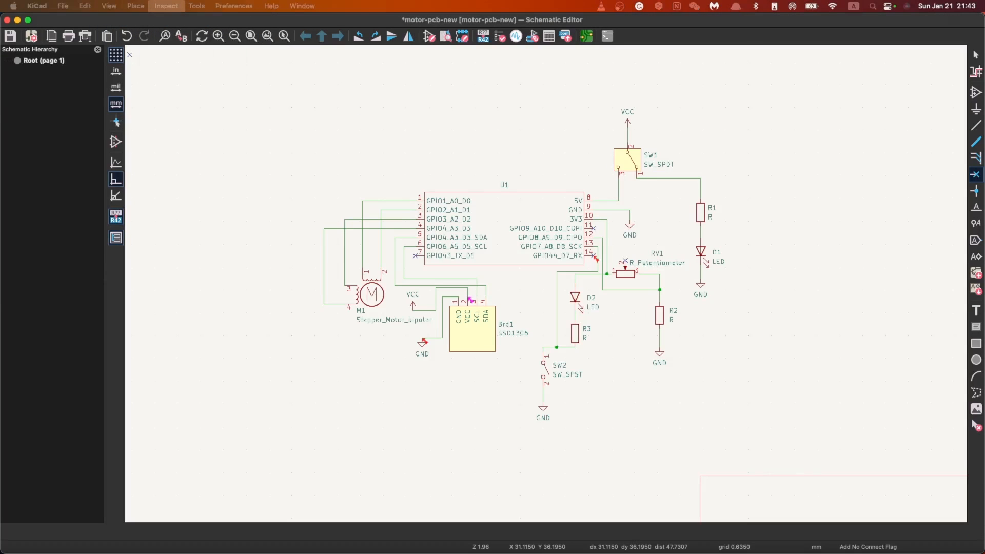
click(755, 6)
click(756, 6)
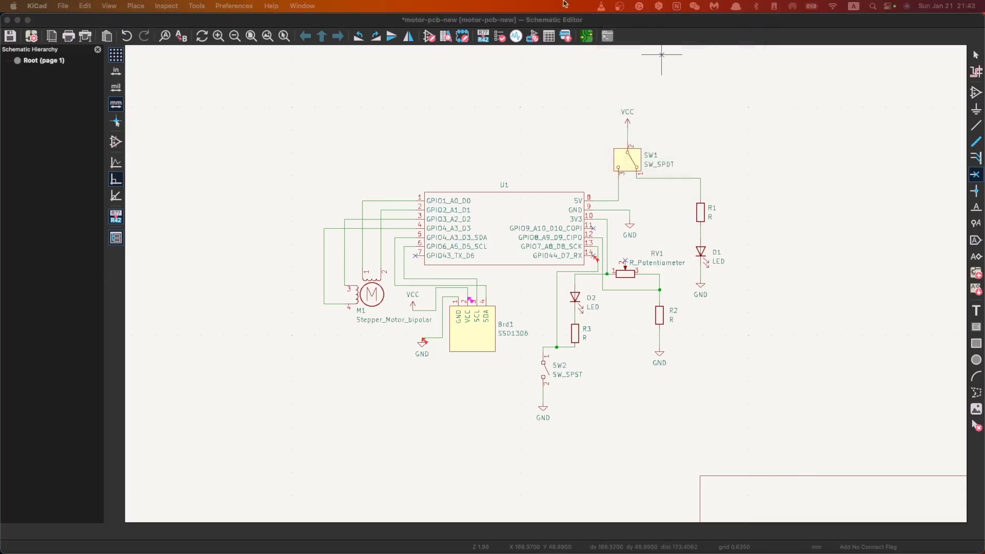
click(196, 6)
mouse_move(166, 5)
click(184, 21)
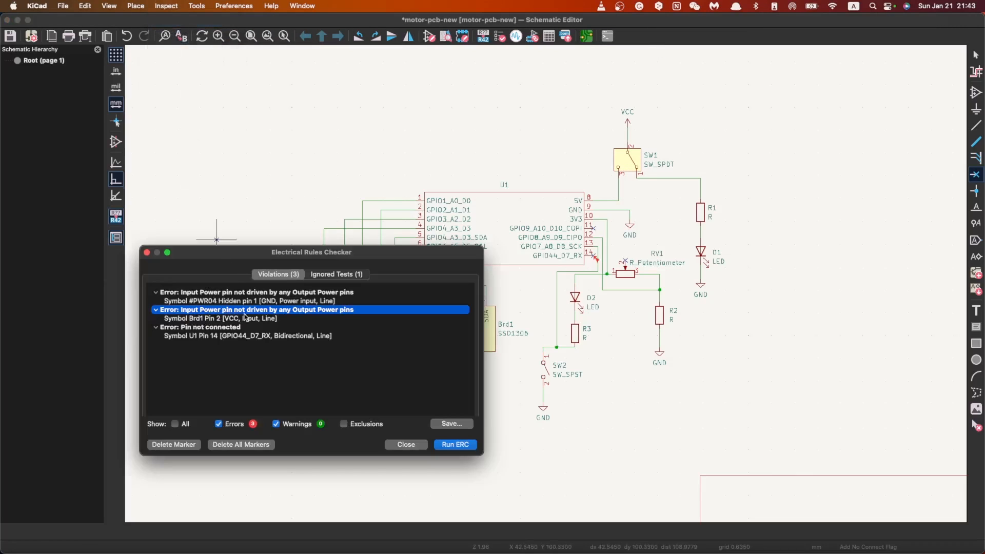
click(405, 444)
Step: Switch to Google Chrome, search for "input power pin not driven kicad" and open the KiCad Forum thread on the ERC error
key(ctrl+Up)
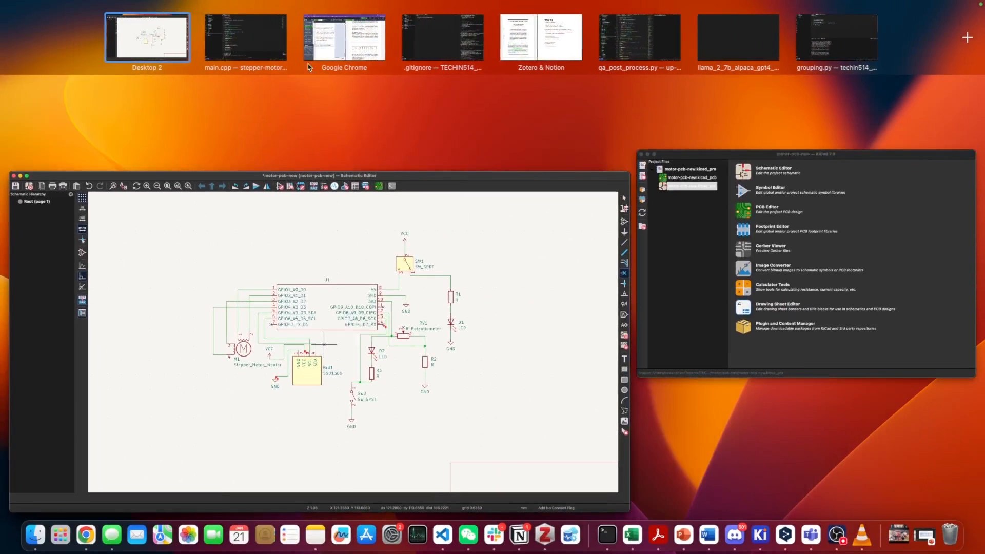
click(343, 38)
click(930, 13)
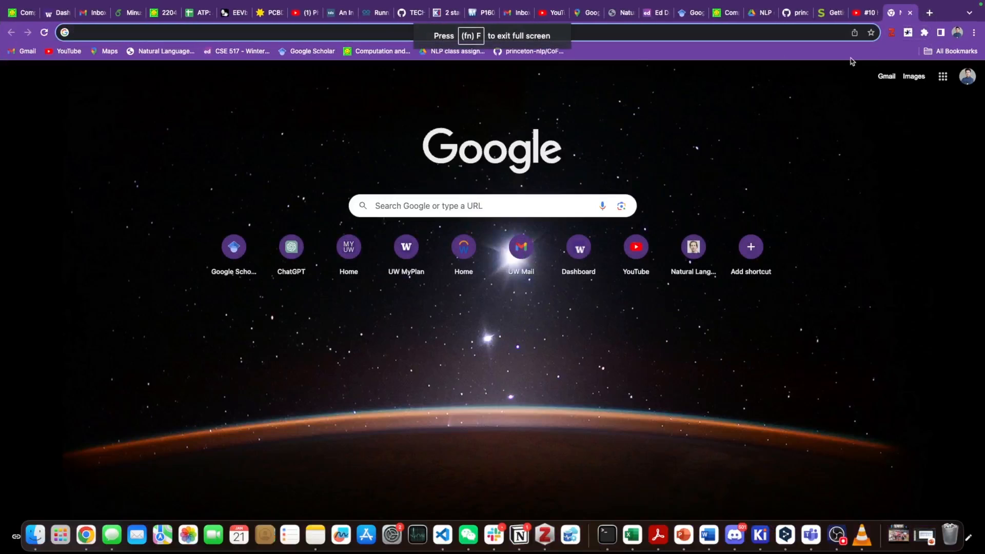
text(input power )
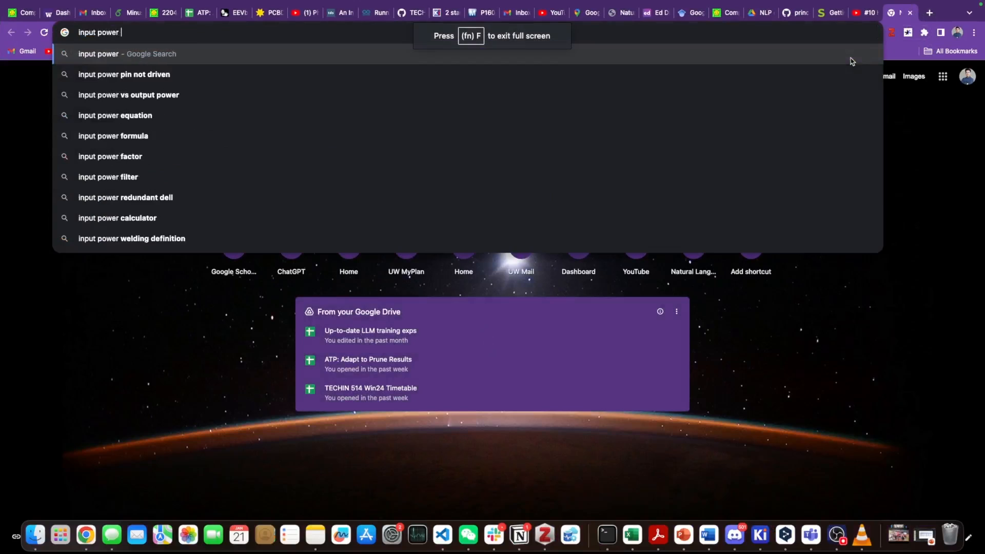
text(pin)
key(Return)
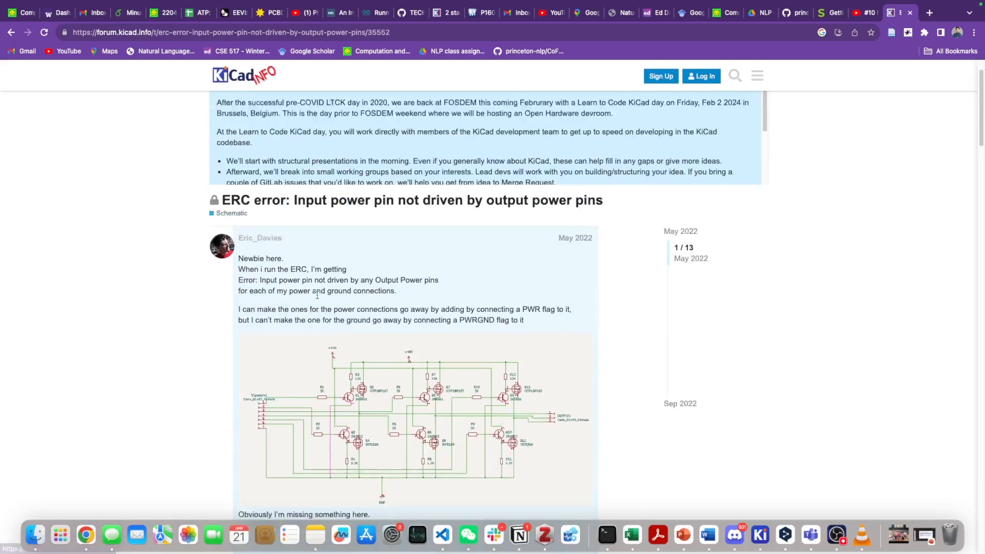
Step: Read the forum thread for advice on using PWR_FLAG rather than PWRGND on power and ground nets
scroll(353, 262, down, 5)
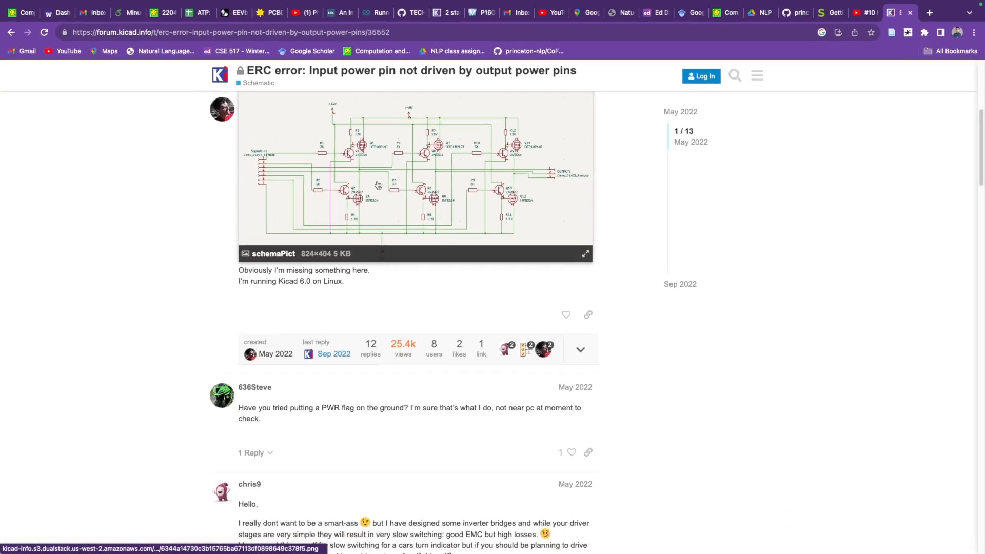
scroll(308, 246, up, 6)
drag(238, 308, 572, 308)
click(291, 316)
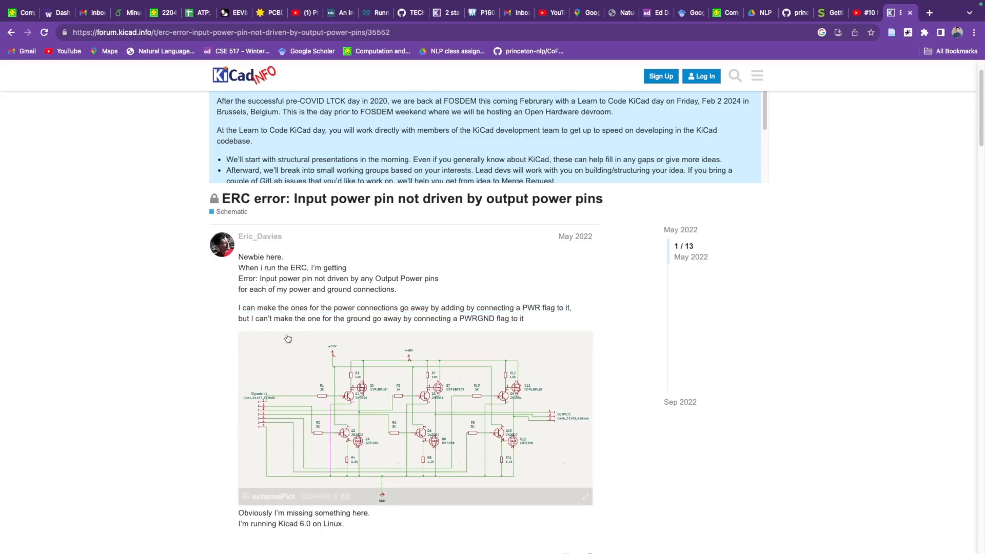
scroll(295, 341, down, 12)
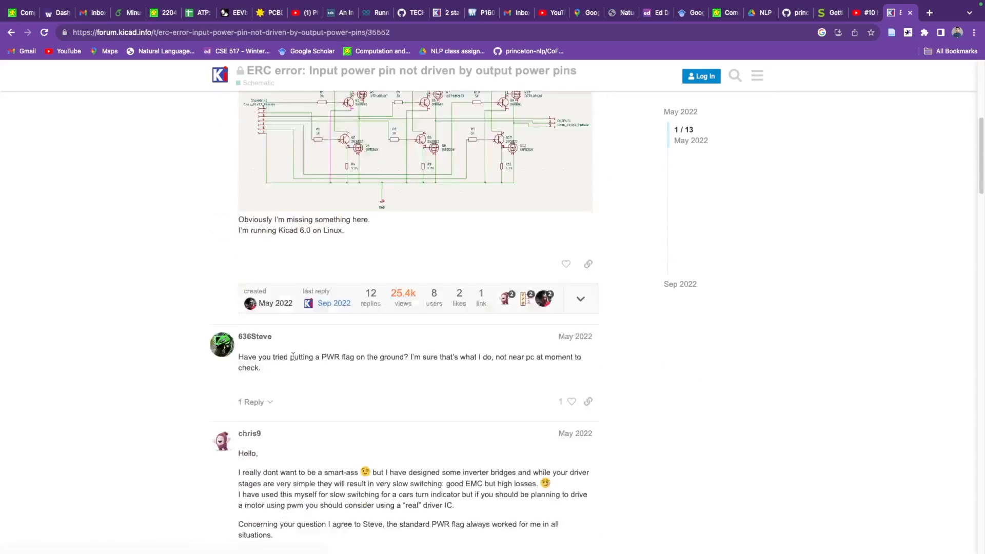
scroll(306, 344, up, 4)
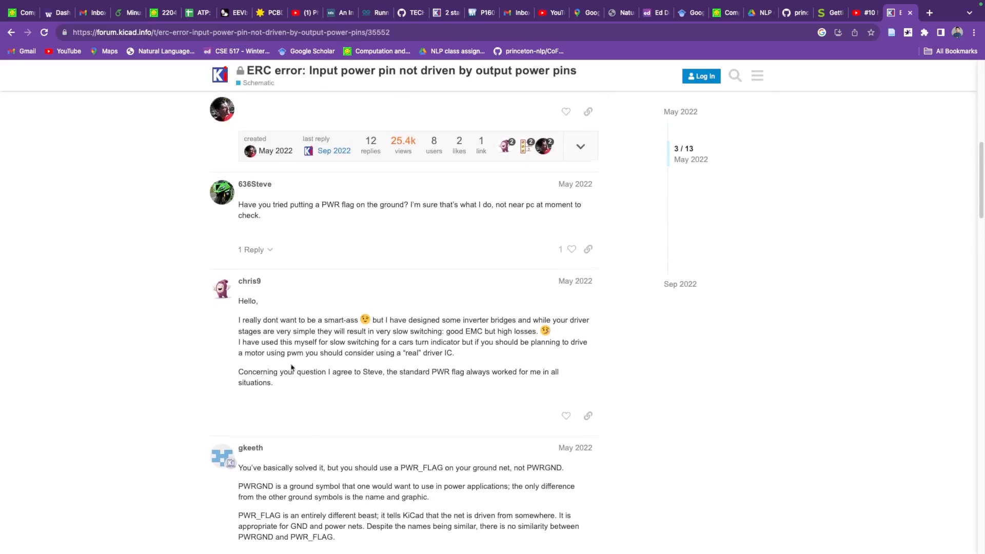
scroll(254, 425, down, 2)
scroll(257, 405, down, 2)
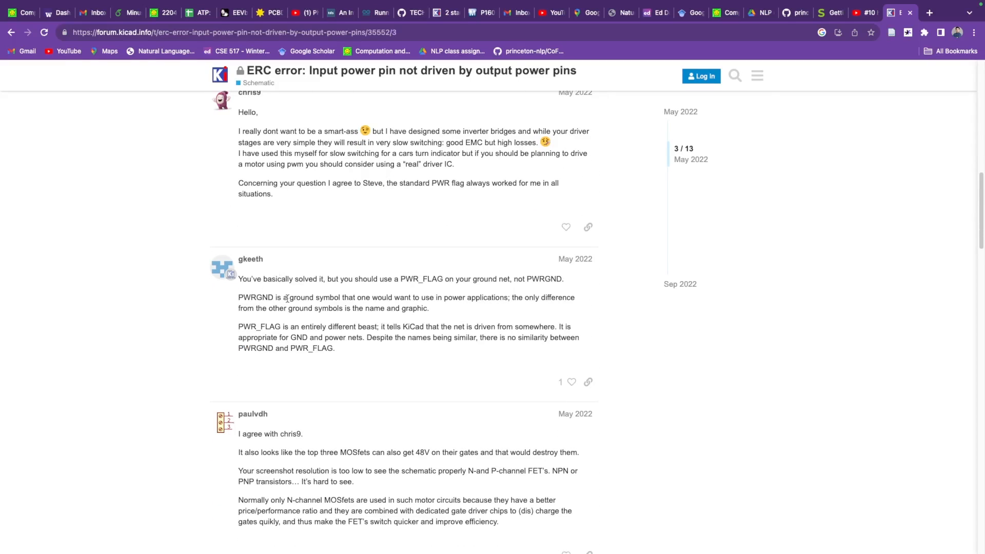
drag(371, 280, 484, 280)
click(517, 286)
drag(513, 280, 562, 281)
click(417, 335)
Step: Open the r/KiCad thread from the search results and read its comments on power flags and GND symbols
key(super+bracketleft)
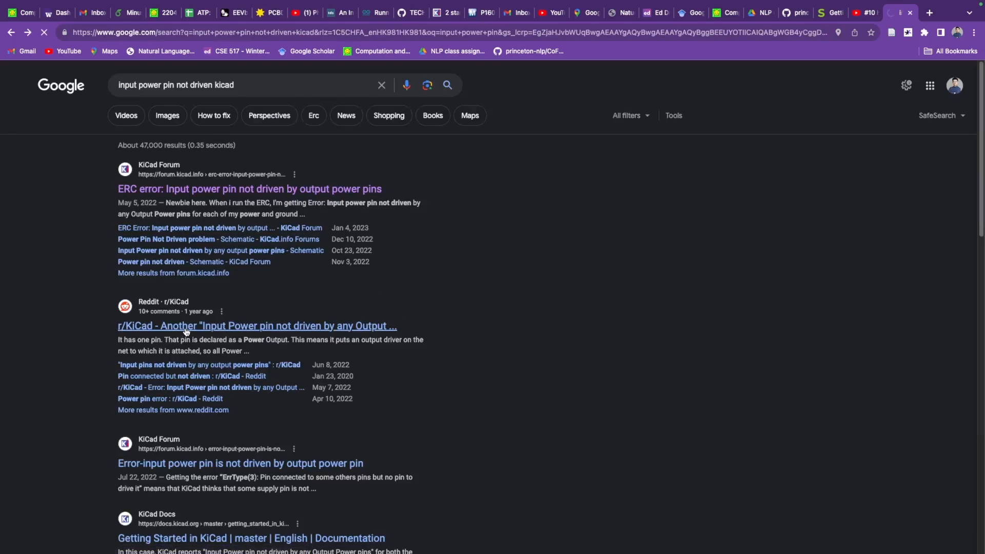
click(186, 328)
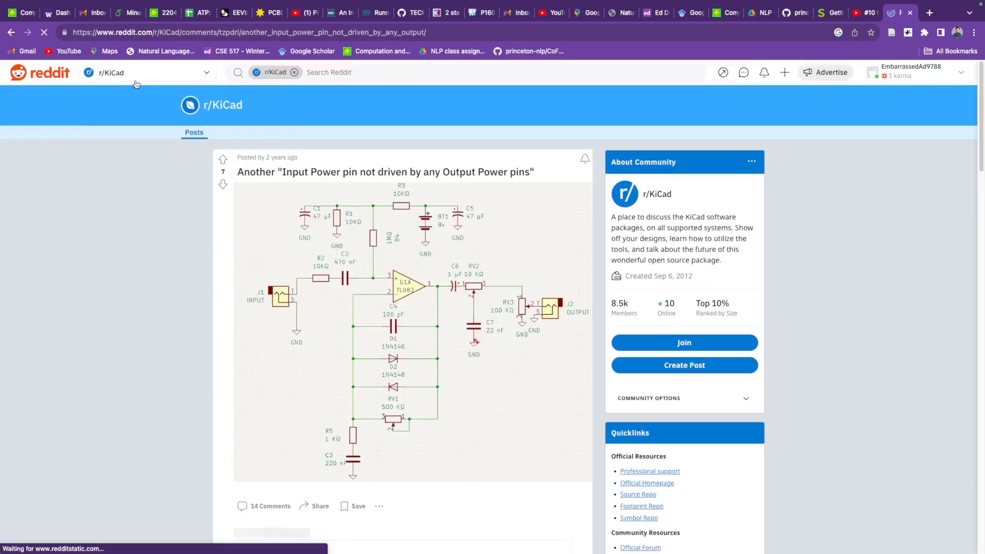
scroll(492, 306, down, 9)
scroll(361, 368, down, 1)
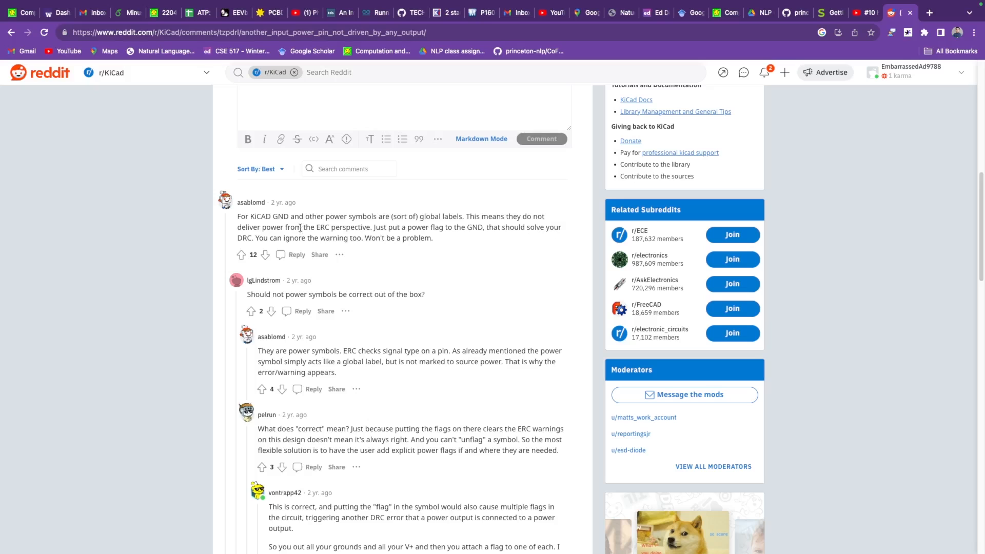
Step: Return to the KiCad schematic and place a PWR_FLAG symbol below the stepper motor, beside Brd1's GND symbol
key(ctrl+Up)
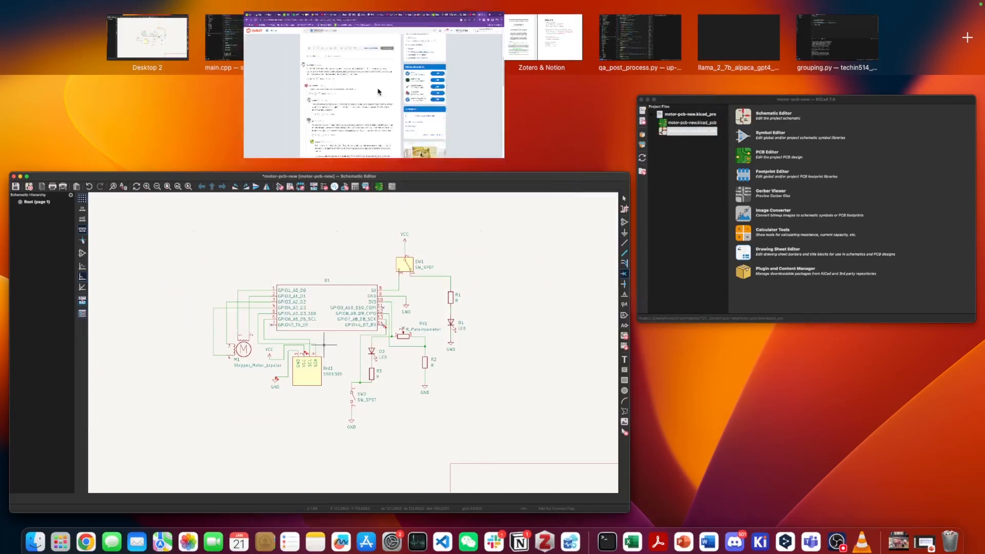
click(372, 207)
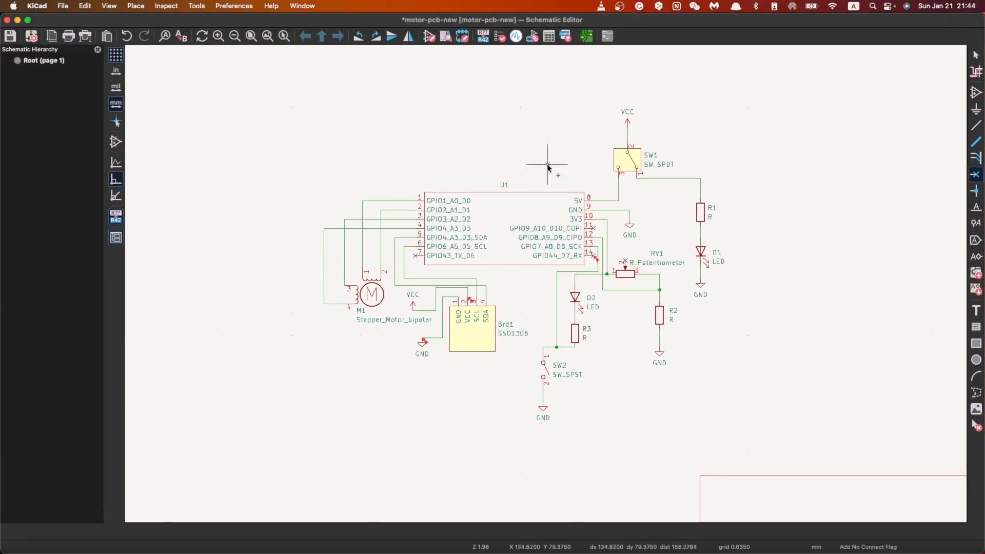
key(a)
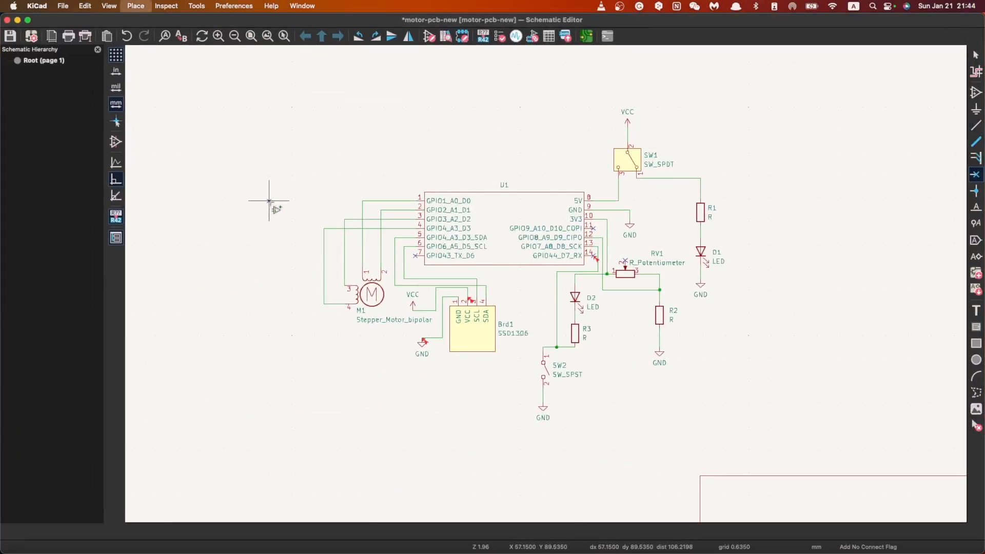
text(pwr)
scroll(359, 231, down, 2)
click(342, 286)
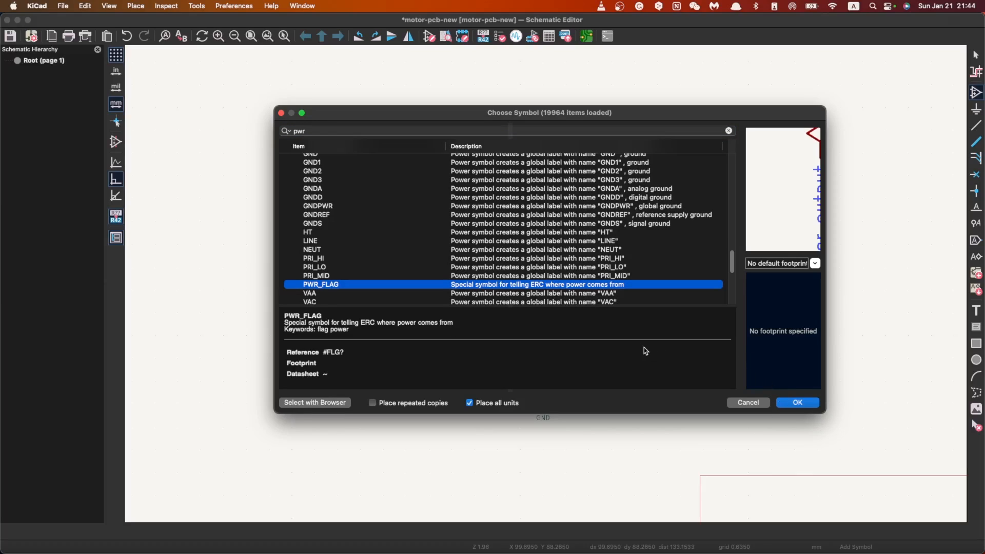
click(800, 403)
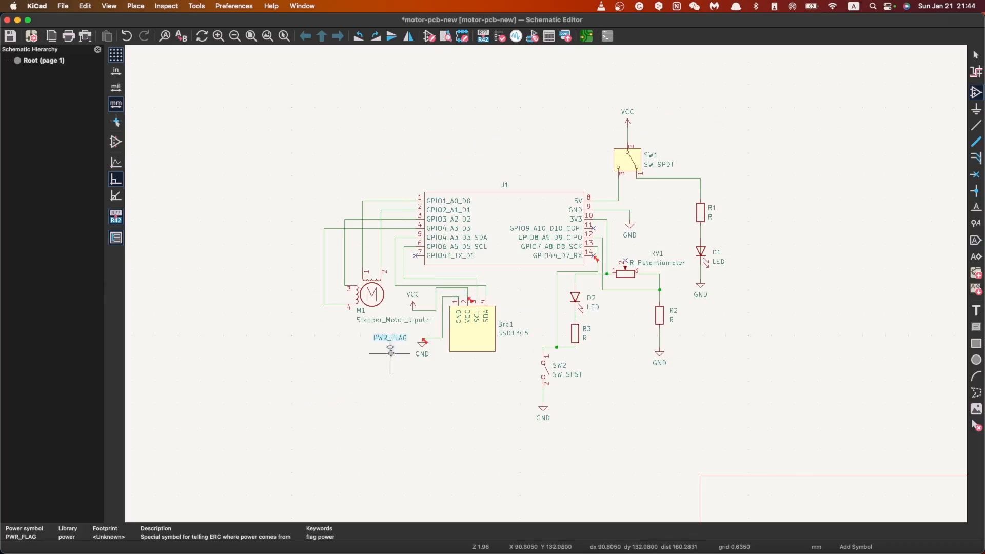
scroll(388, 354, down, 2)
scroll(390, 353, up, 6)
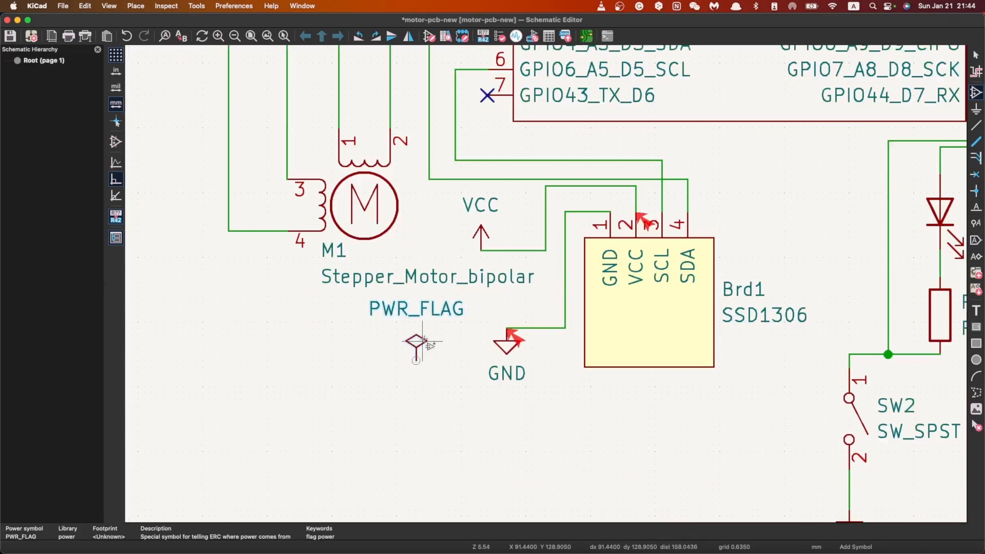
Step: Try attaching the PWR_FLAG to the wire between the VCC symbol and Brd1 pin 2
click(527, 251)
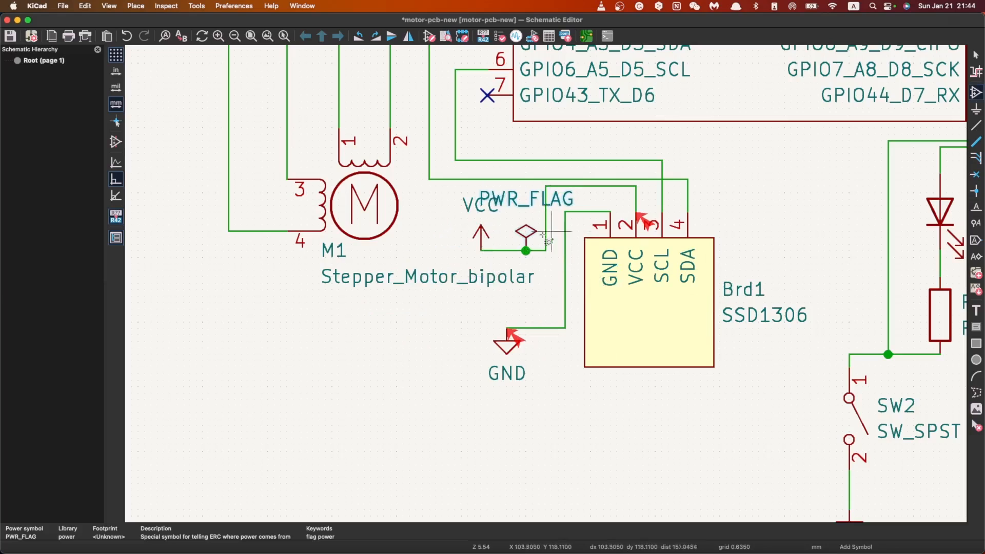
key(Escape)
key(super+z)
Step: Rotate the PWR_FLAG sideways and move it onto the wire between SW1 pin 2 and its VCC symbol
scroll(538, 240, down, 6)
scroll(547, 287, up, 3)
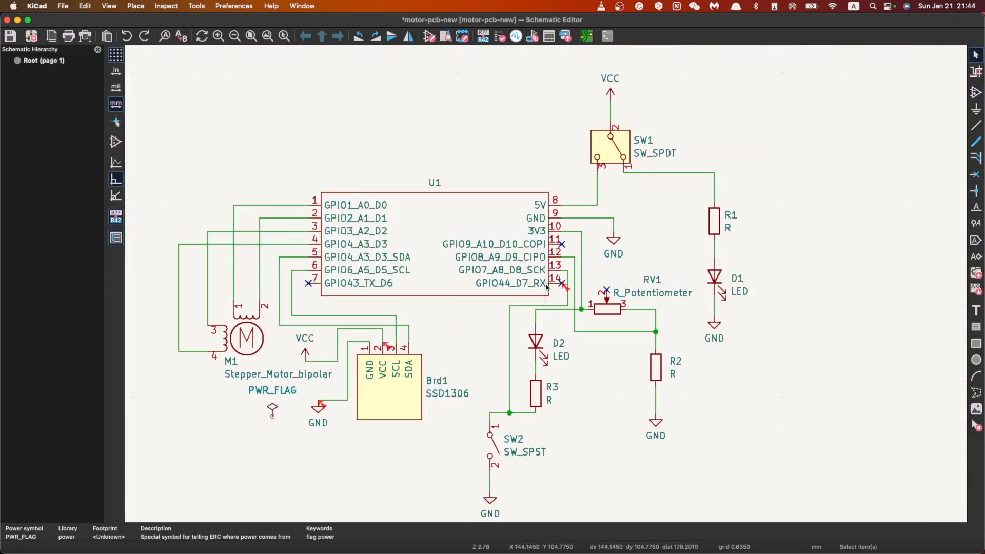
key(m)
key(r)
click(609, 111)
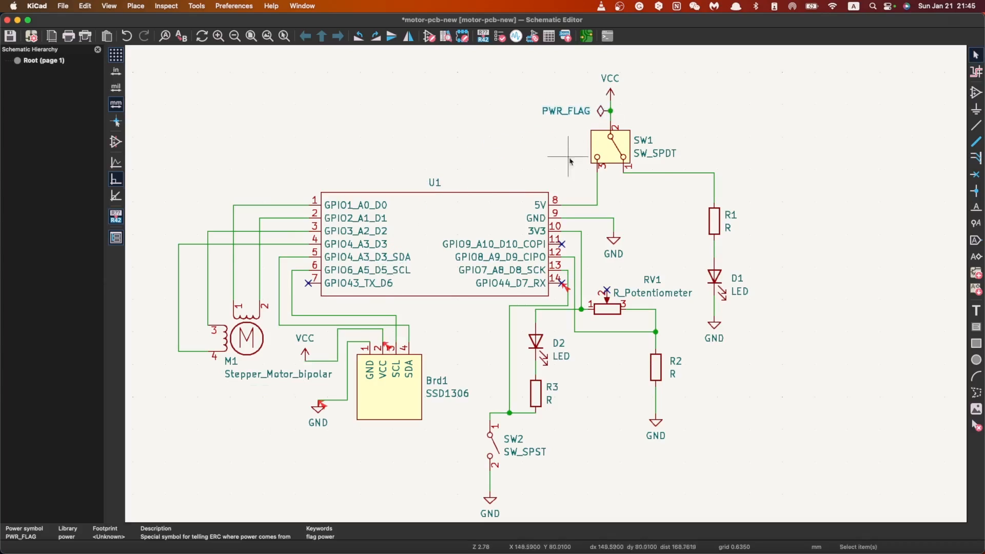
Step: Duplicate the PWR_FLAG and attach the copy to the wire between U1 pin 9 and its GND symbol
click(583, 110)
key(super+d)
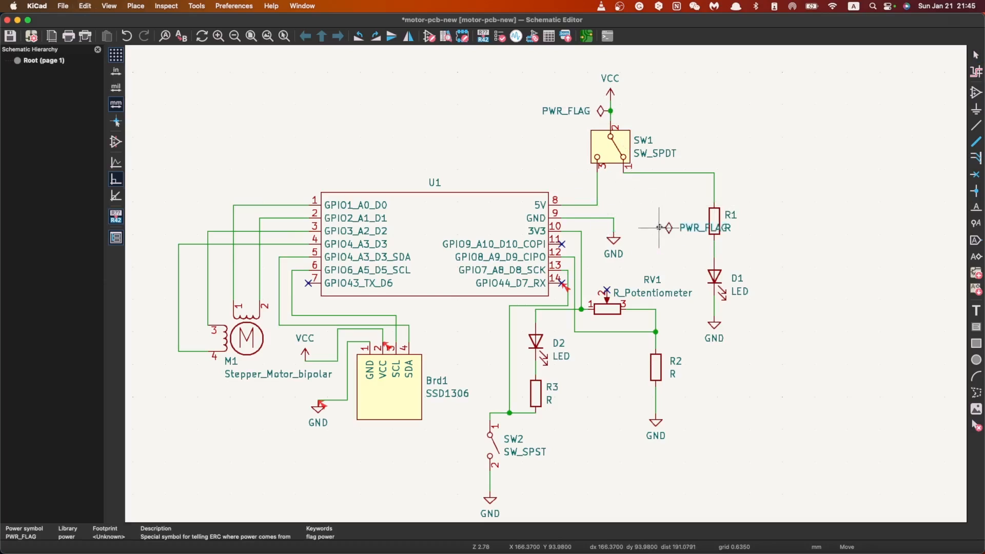
click(613, 227)
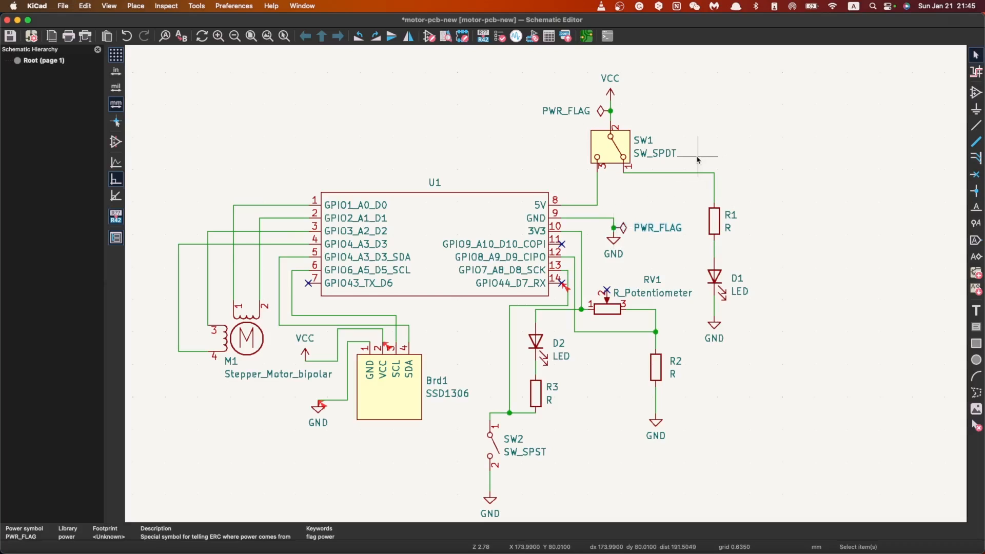
Step: Save the schematic and run the Electrical Rules Checker with power flags on both VCC and GND
key(super+s)
click(168, 6)
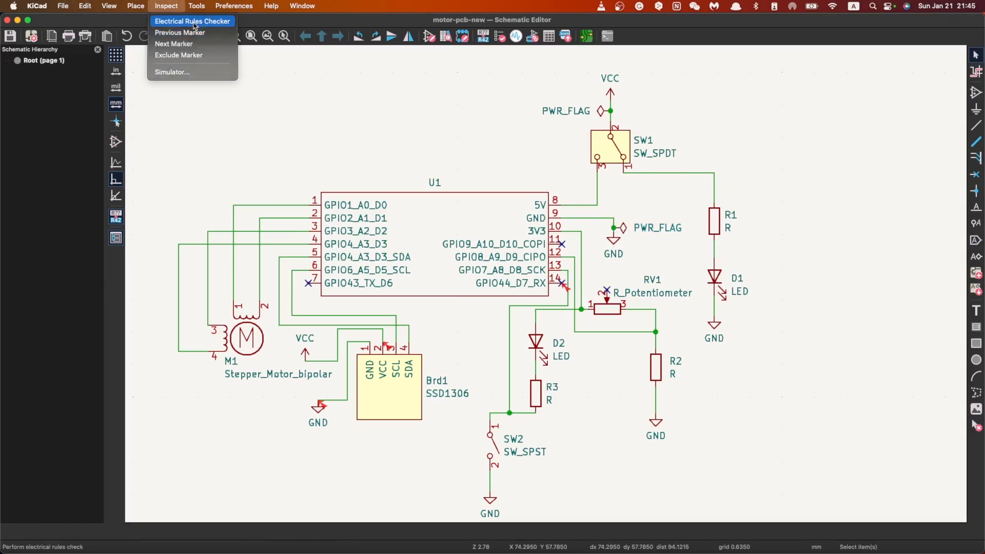
click(192, 21)
click(446, 444)
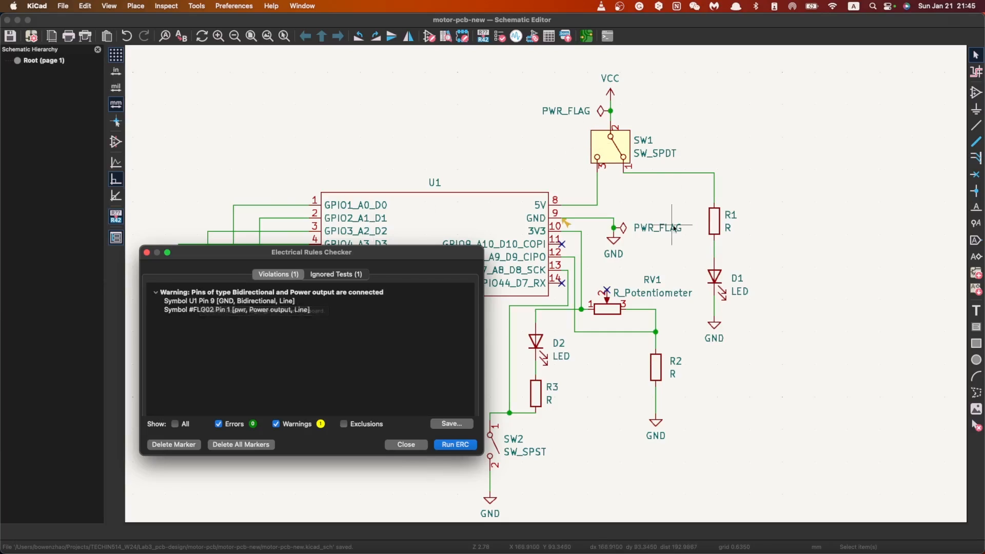
Step: Delete the PWR_FLAG on U1's GND wire and save the schematic
click(406, 444)
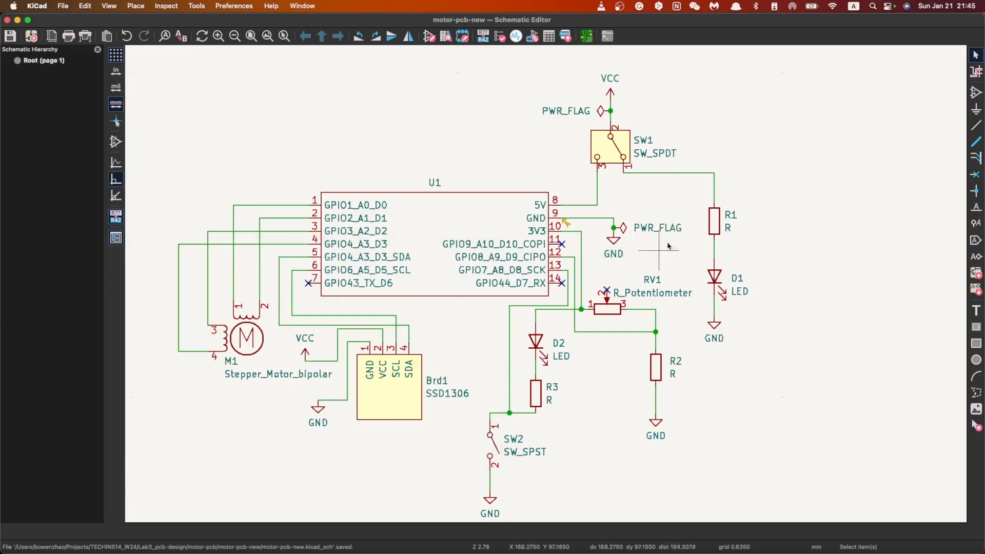
key(Delete)
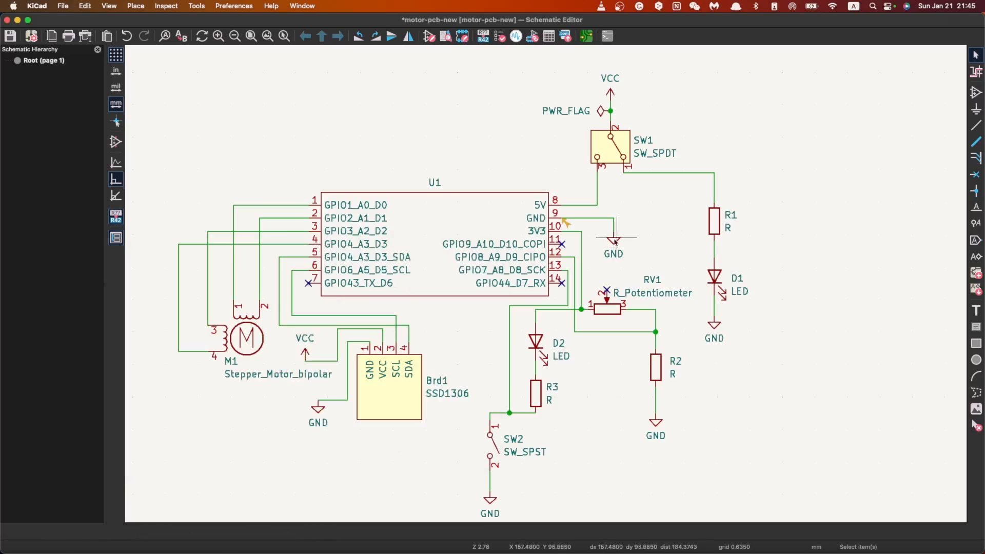
key(ctrl+s)
Step: Rerun the Electrical Rules Checker with only the VCC power flag in place
click(166, 6)
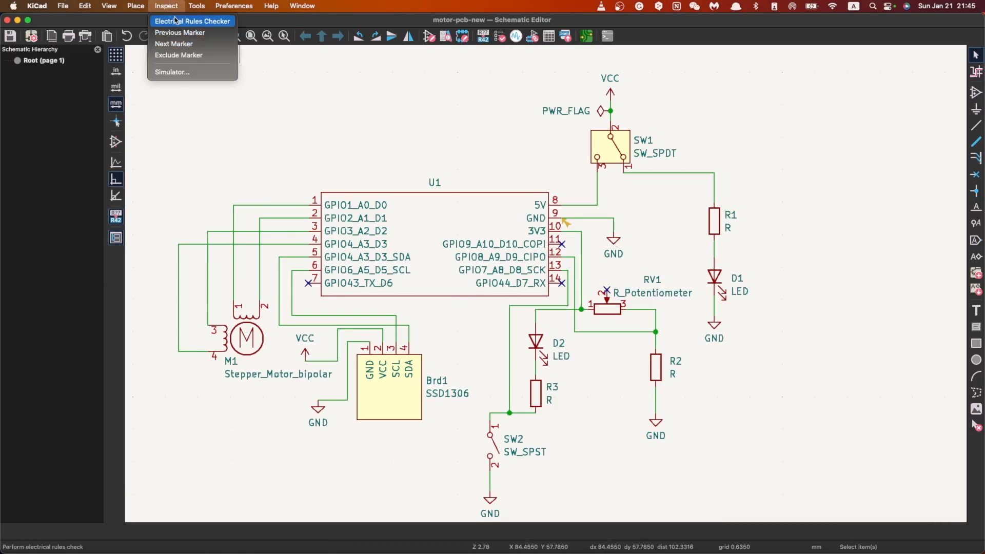
click(177, 21)
click(455, 444)
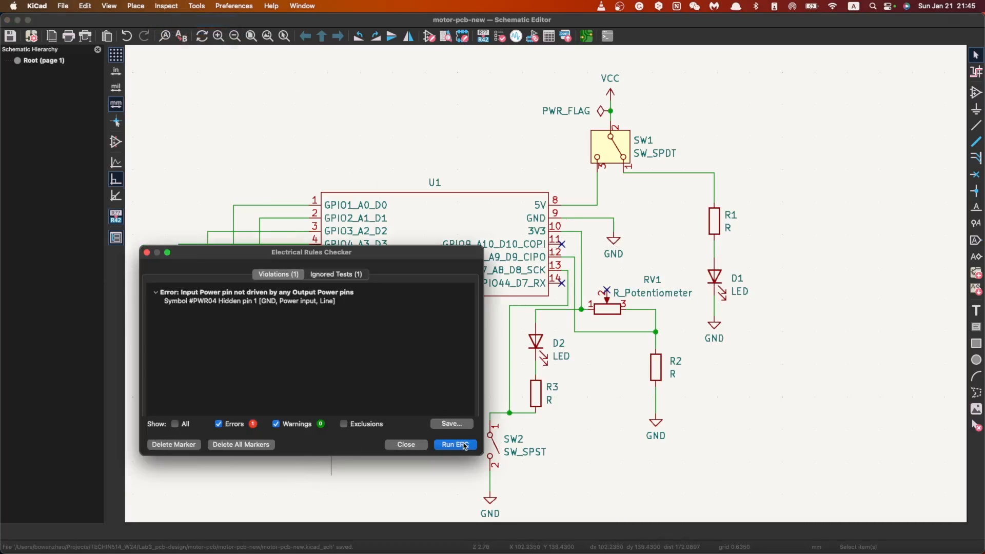
Step: Locate the undriven GND power-input violation on the schematic and leave the Electrical Rules Checker
click(310, 303)
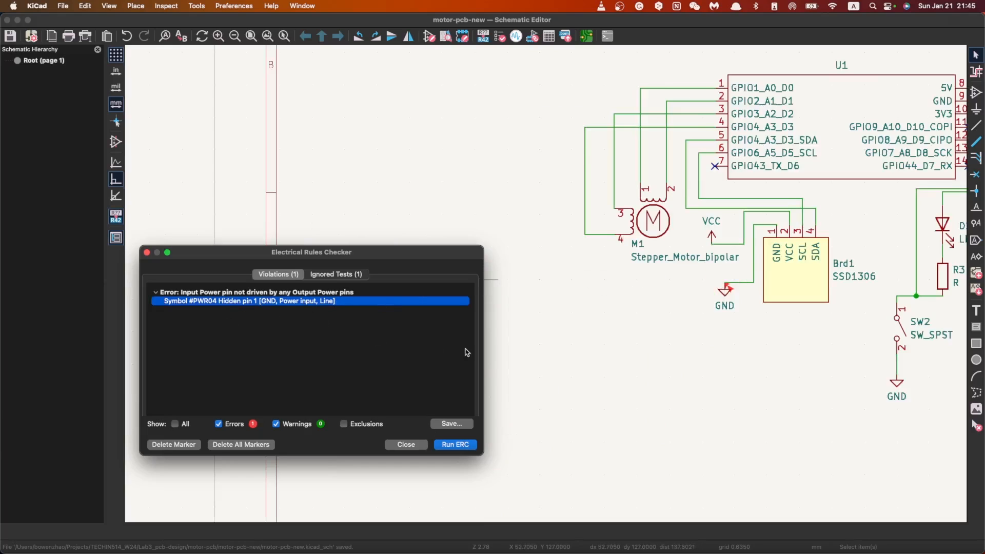
key(Escape)
scroll(541, 287, up, 1)
scroll(616, 263, down, 2)
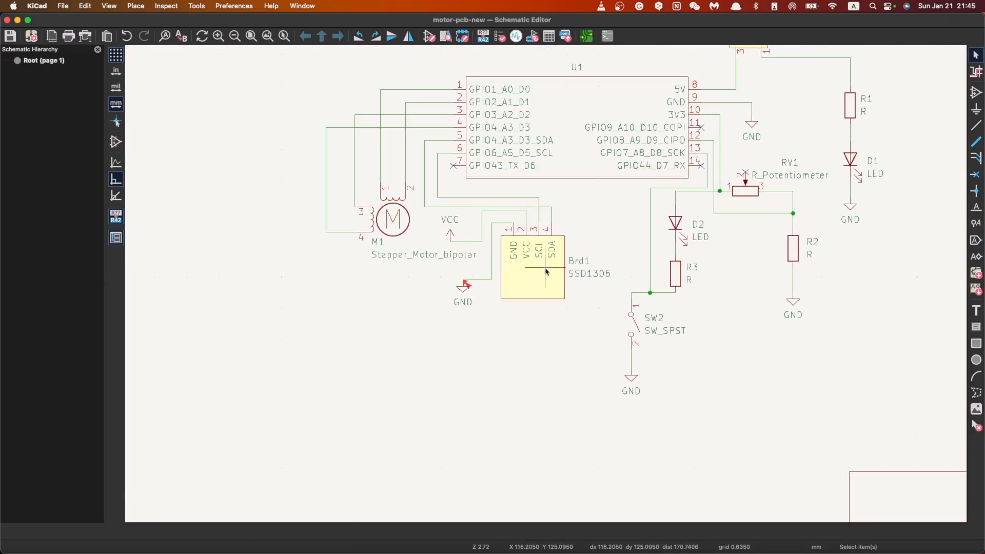
Step: Duplicate the PWR_FLAG on the VCC wire and place the copy beside Brd1's GND symbol
scroll(756, 132, down, 1)
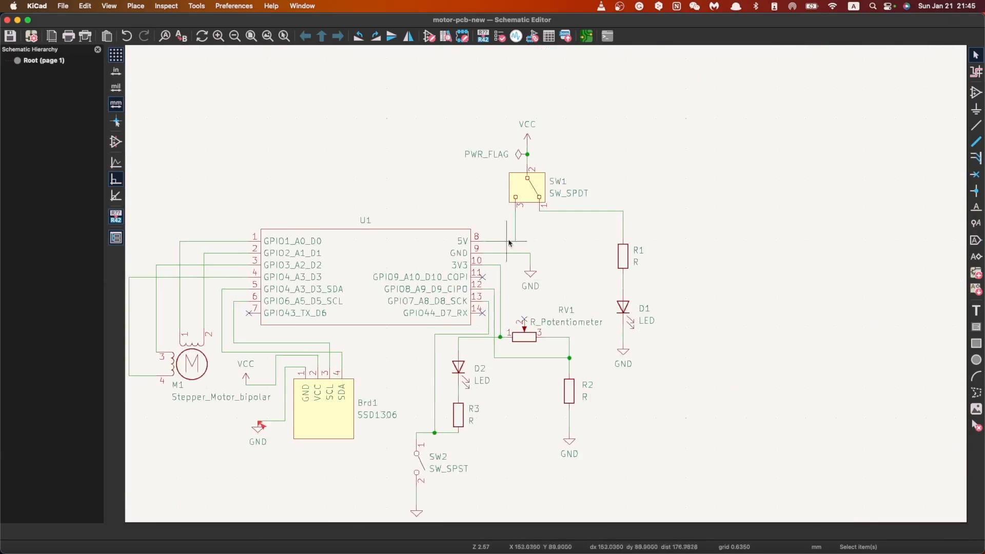
click(517, 153)
key(super+d)
click(234, 421)
Step: Move Brd1's GND symbol directly beneath the vertical wire from pin 1 and delete the leftover horizontal wire segment
click(257, 429)
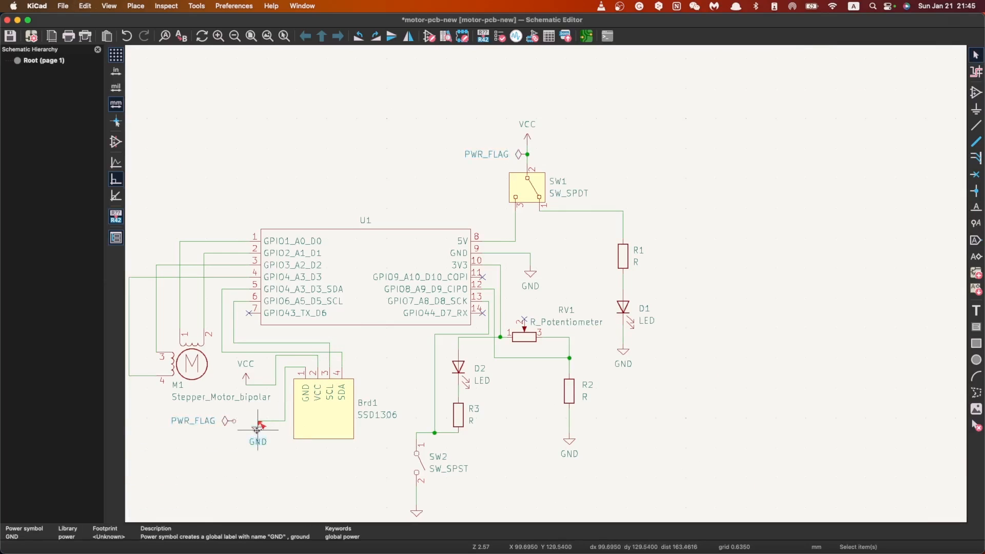
key(m)
click(285, 436)
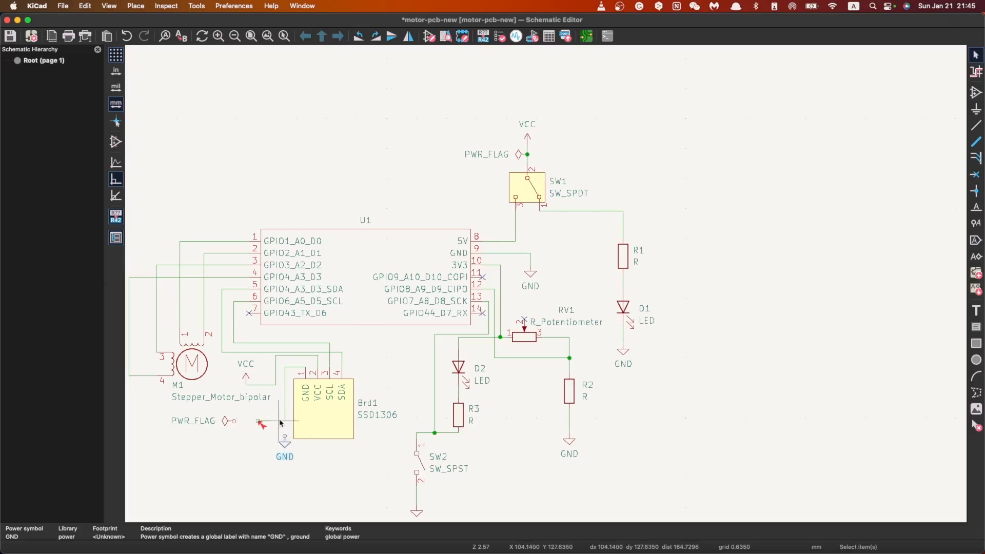
click(276, 422)
key(w)
key(Escape)
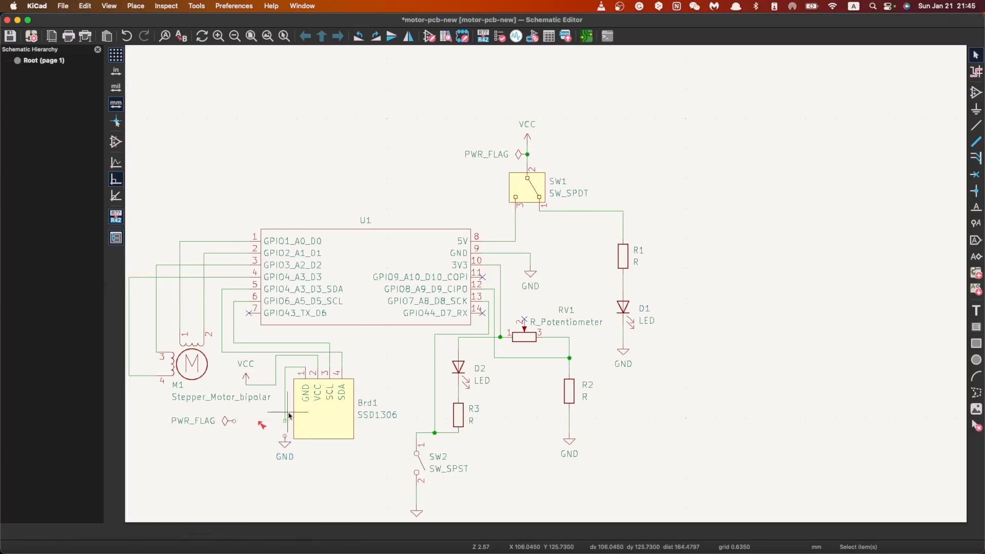
Step: Draw a wire from the open end of Brd1's pin 1 wire down to the GND symbol
click(975, 124)
click(285, 420)
click(285, 436)
key(Escape)
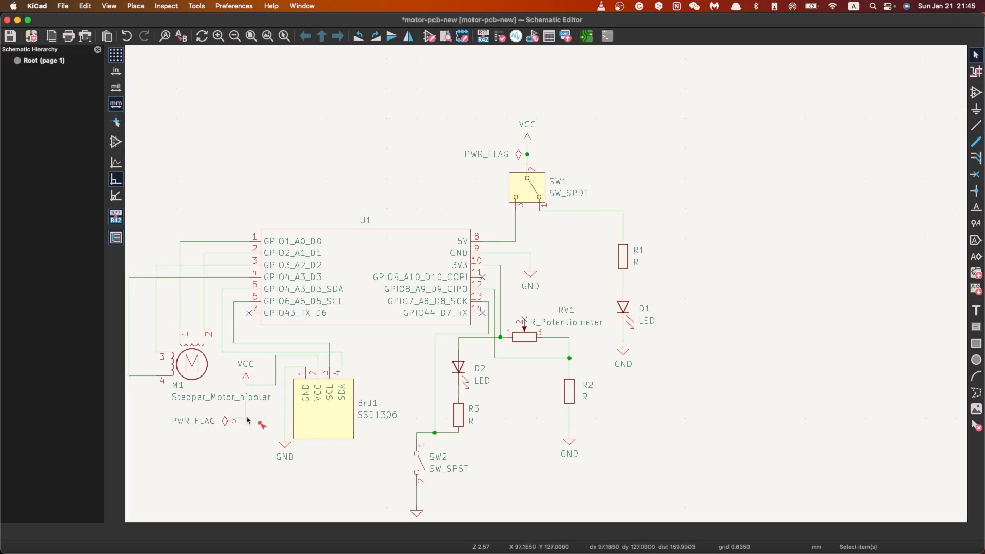
Step: Attach the loose PWR_FLAG to the vertical wire between Brd1's GND pin and its GND symbol
click(228, 421)
drag(228, 420, 285, 418)
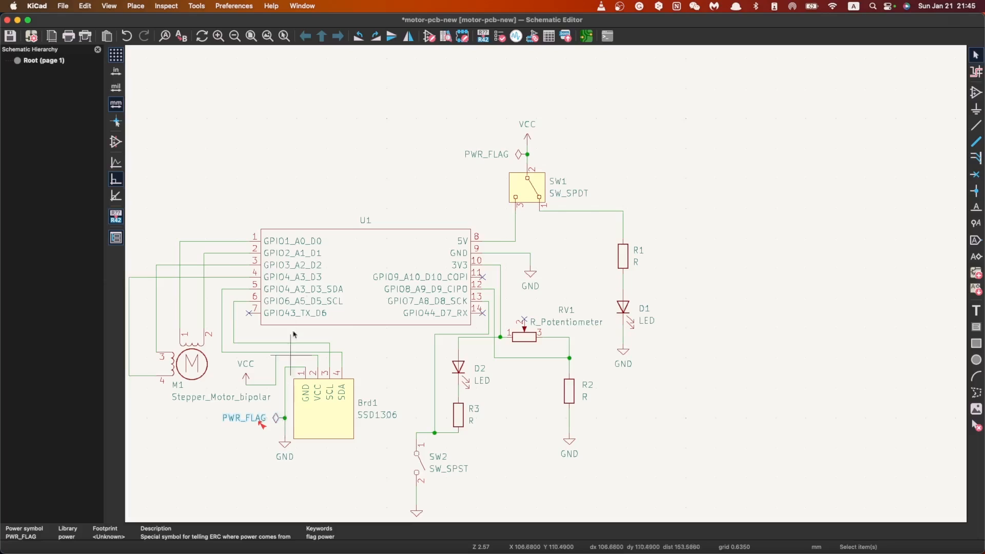
key(Escape)
Step: Save the schematic and rerun the Electrical Rules Checker with the power flag on Brd1's GND wire, then close the checker
key(super+s)
click(166, 6)
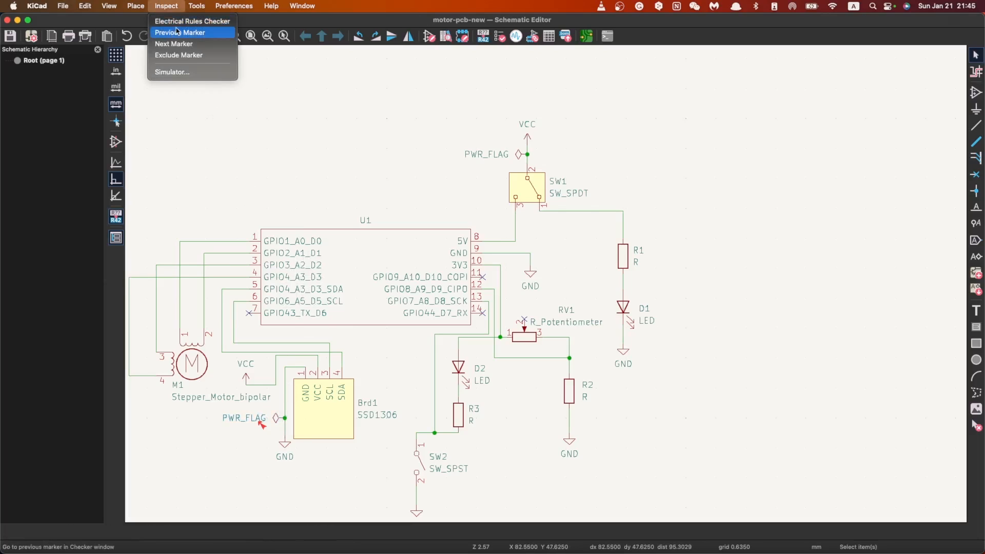
click(185, 20)
click(454, 445)
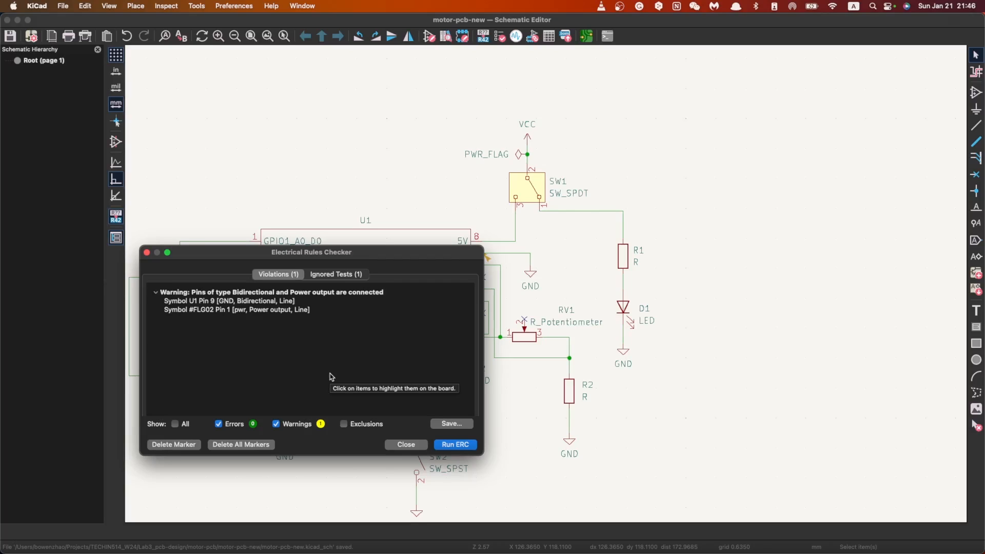
click(407, 444)
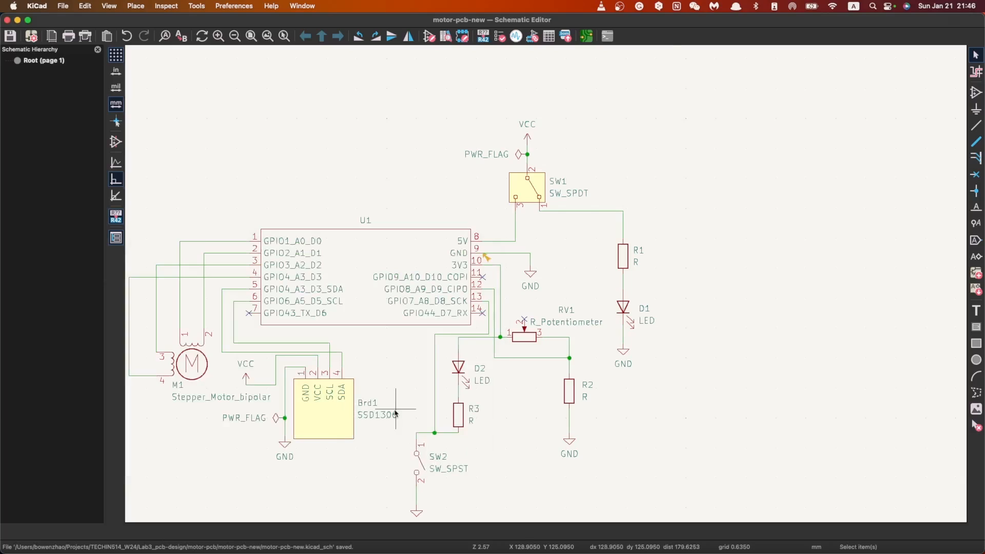
Step: Open the project's board in the PCB Editor
scroll(489, 318, down, 5)
scroll(489, 318, up, 3)
scroll(489, 318, up, 3)
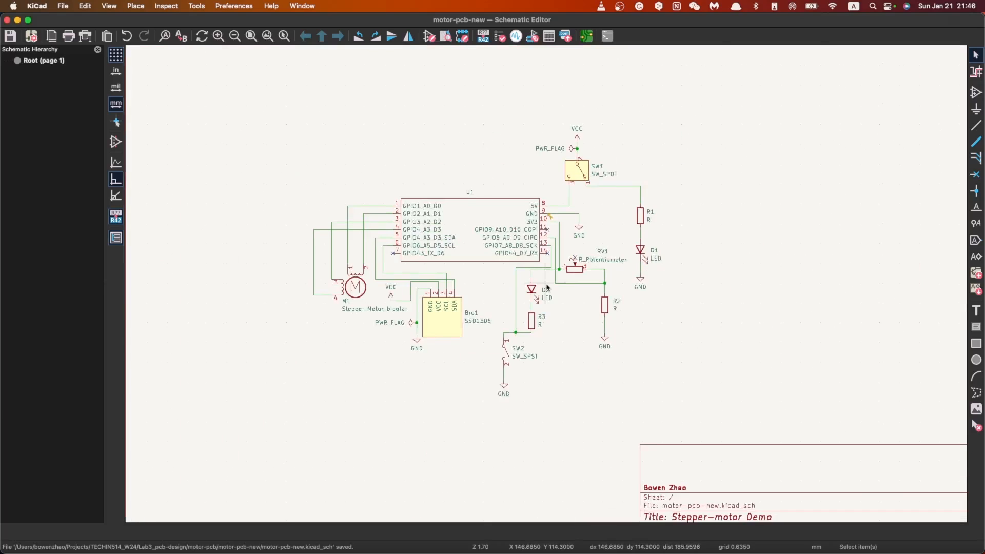
scroll(562, 268, up, 1)
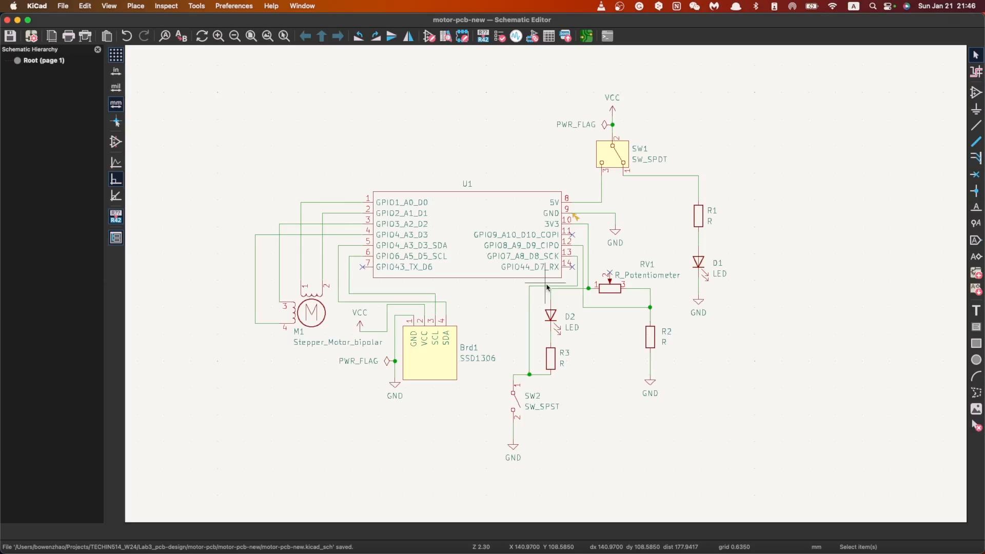
click(586, 37)
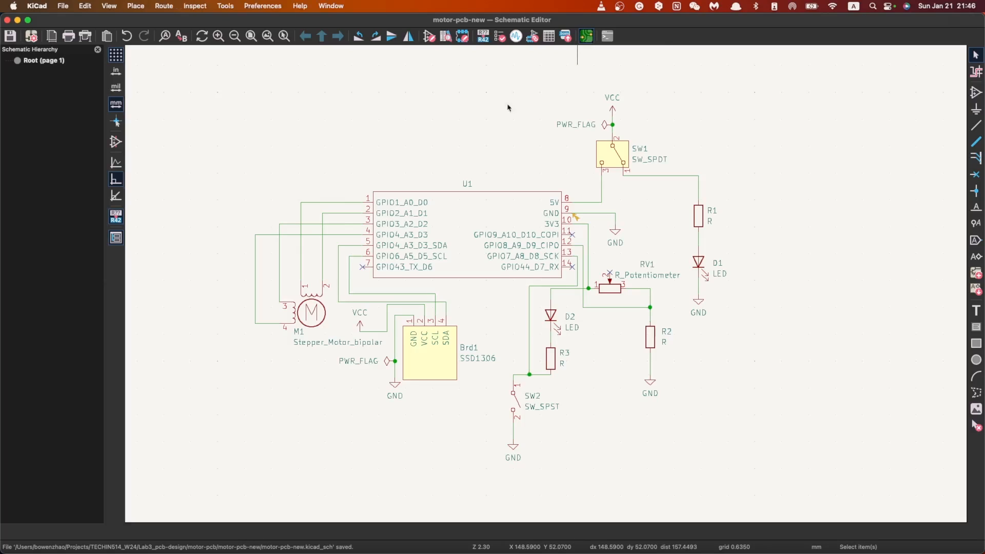
scroll(406, 293, down, 2)
scroll(409, 283, up, 1)
scroll(498, 297, up, 1)
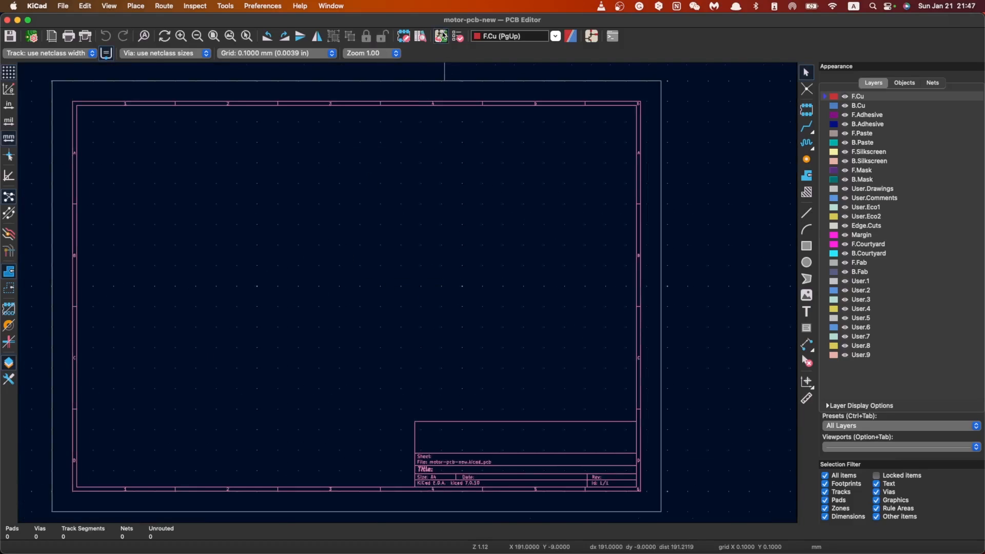
Step: Review the changes and errors reported for updating the PCB from the schematic, then close the report
click(441, 37)
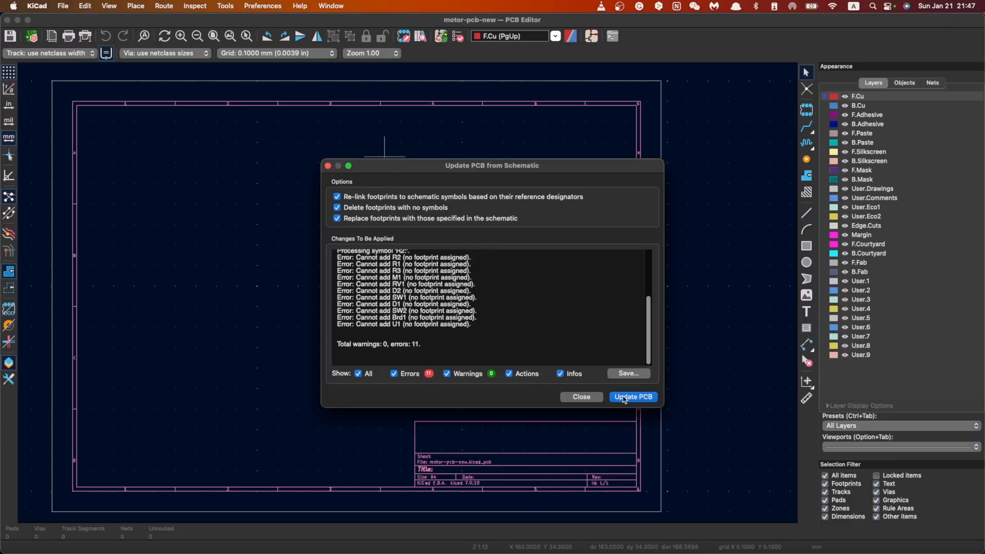
scroll(502, 323, up, 3)
scroll(461, 318, down, 3)
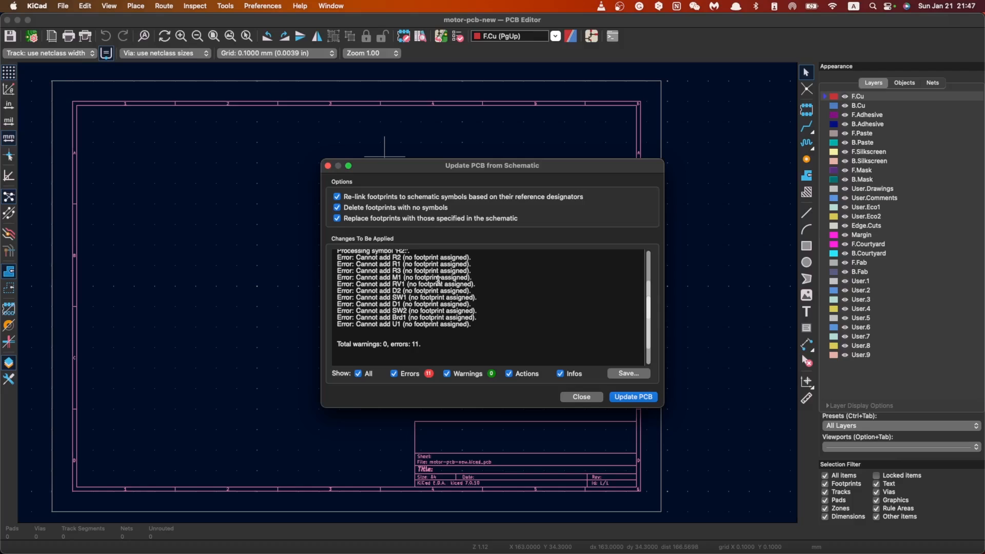
click(581, 397)
scroll(435, 287, down, 3)
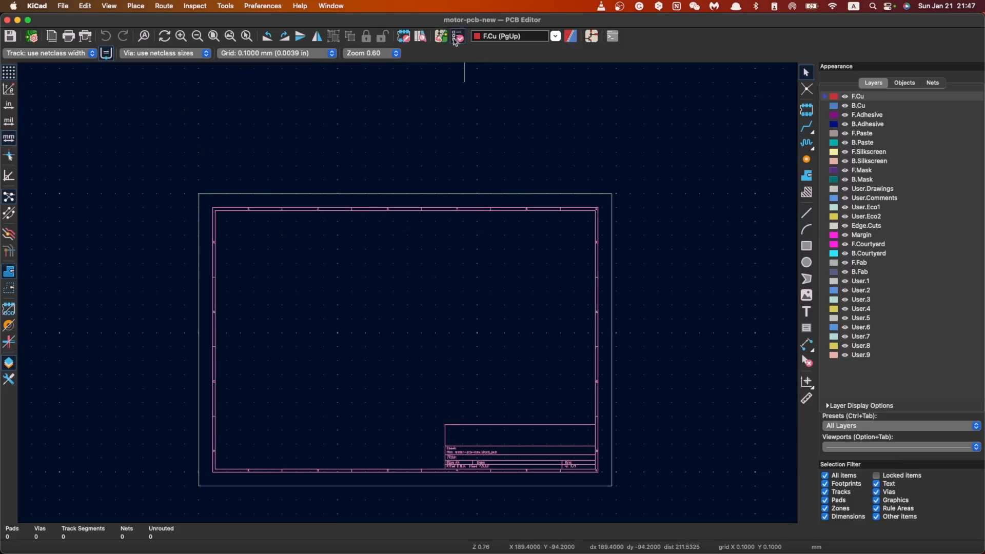
Step: Return to the schematic, inspect the footprint assignments of R1 and Brd1, and leave without assigning anything
click(591, 36)
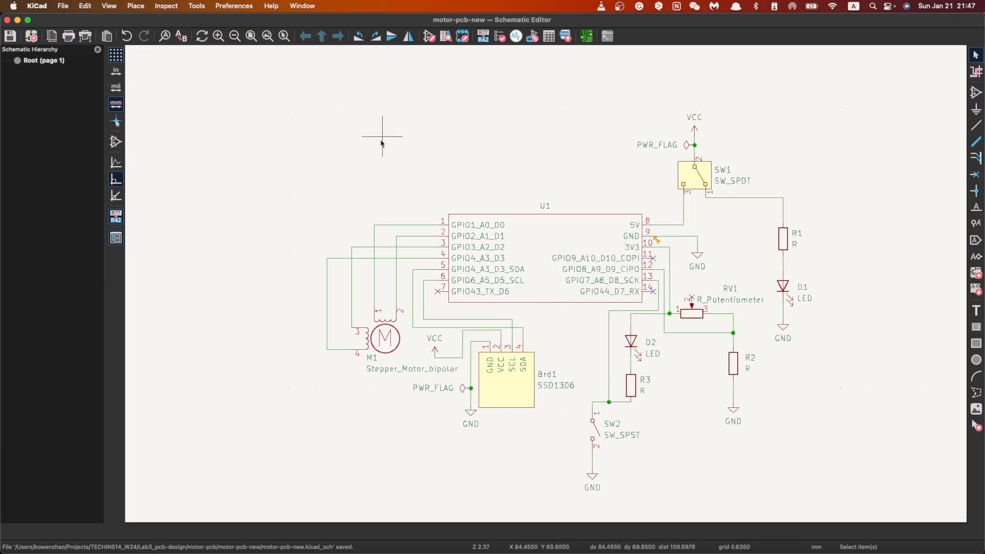
click(167, 6)
mouse_move(196, 6)
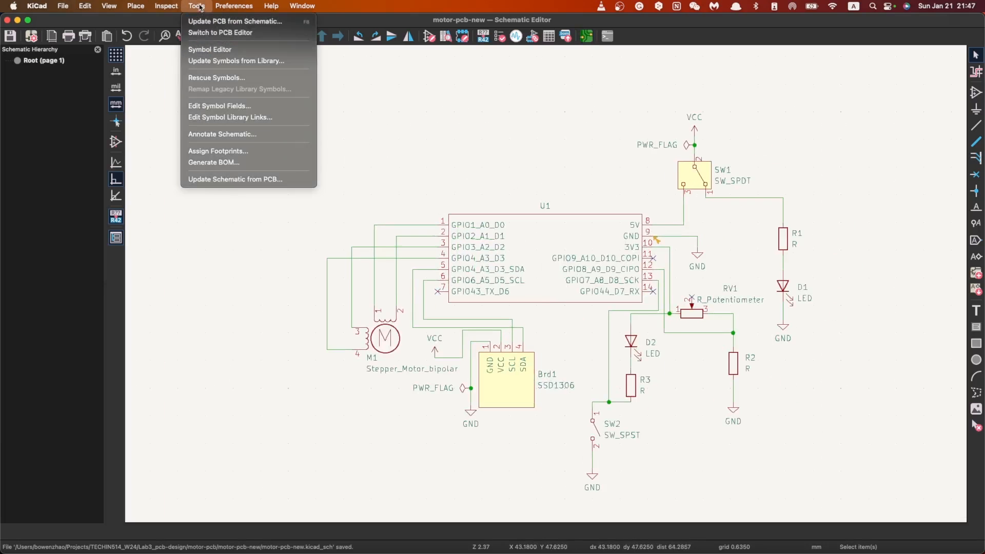
click(253, 151)
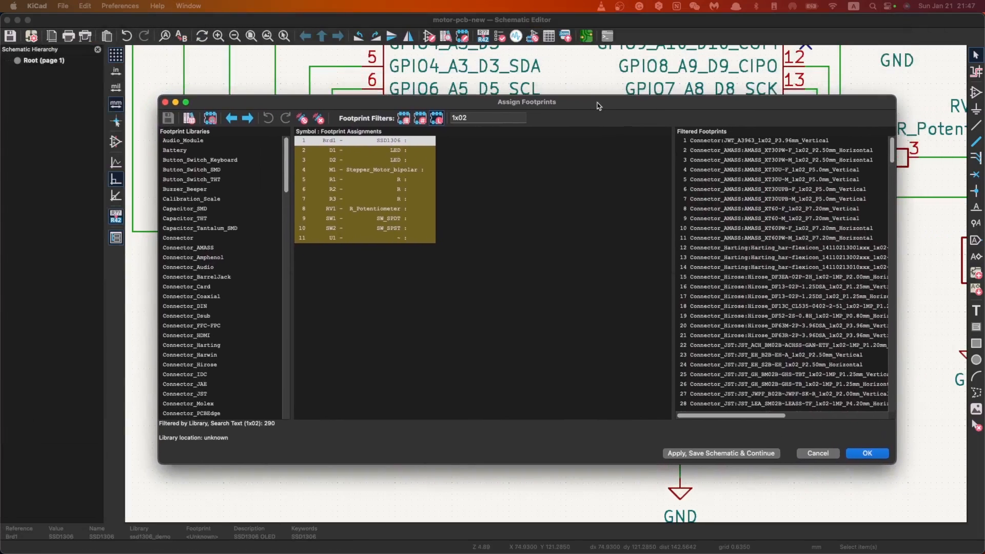
click(329, 179)
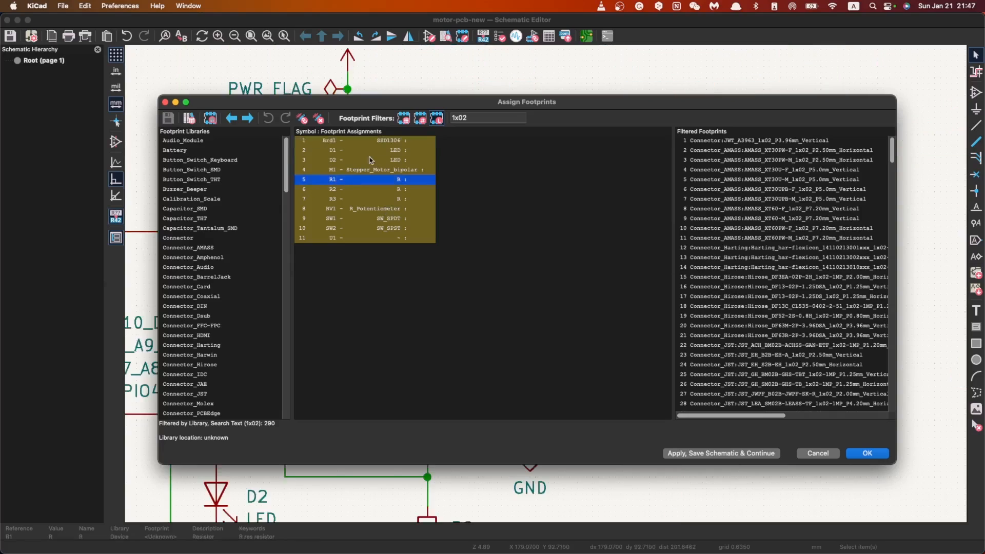
click(357, 141)
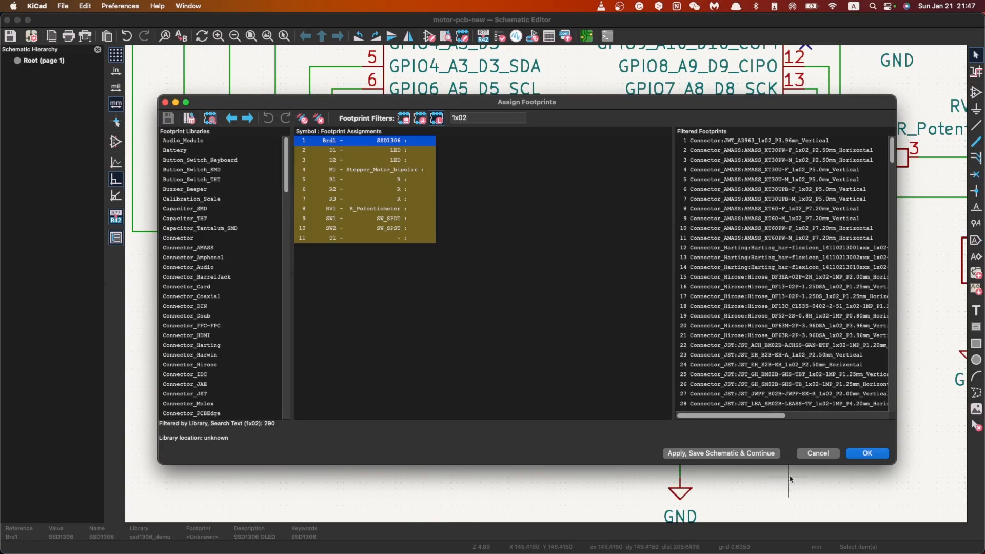
click(810, 453)
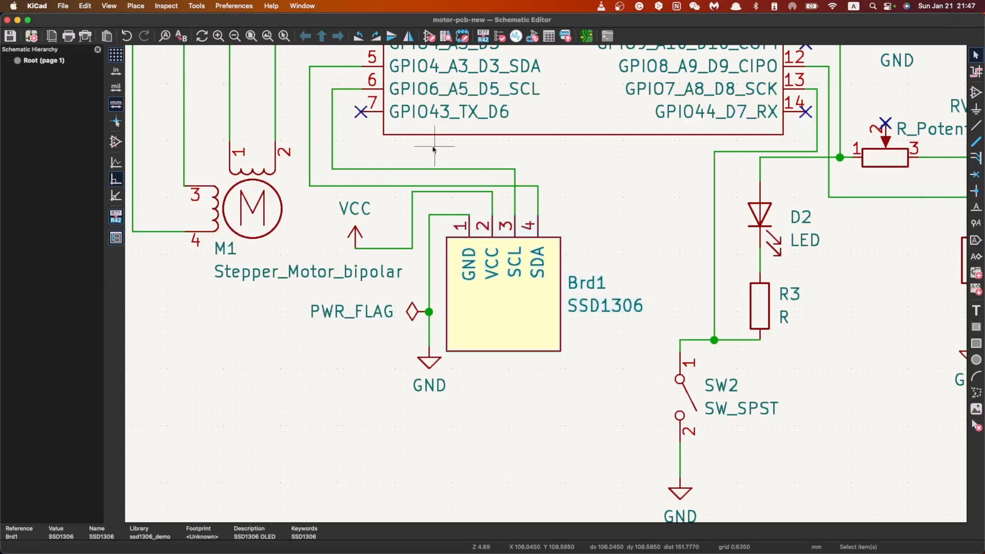
Step: Switch to the KiCad project manager and remove esp32_demo, motor_demo and SSD1306 from the global footprint libraries
key(ctrl+Up)
click(778, 132)
click(172, 5)
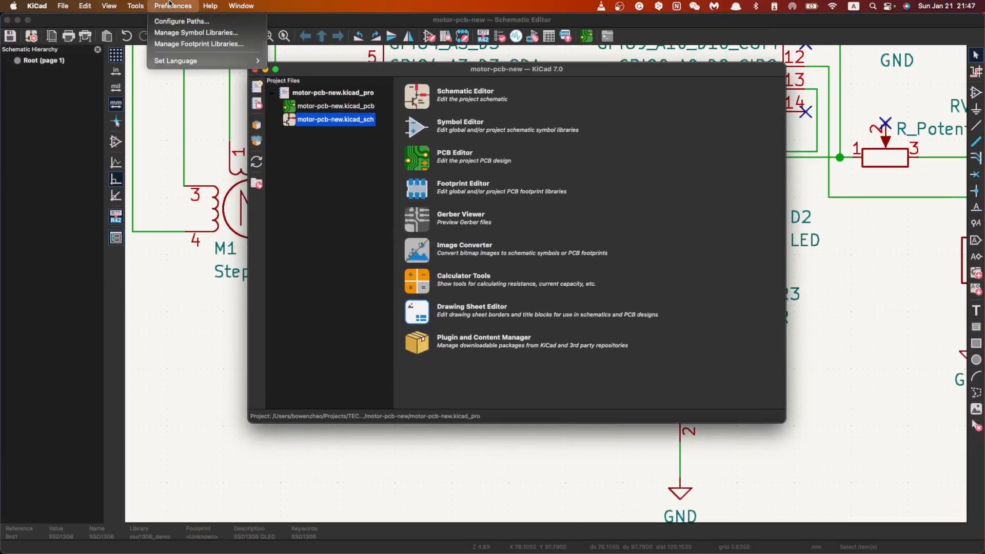
click(187, 43)
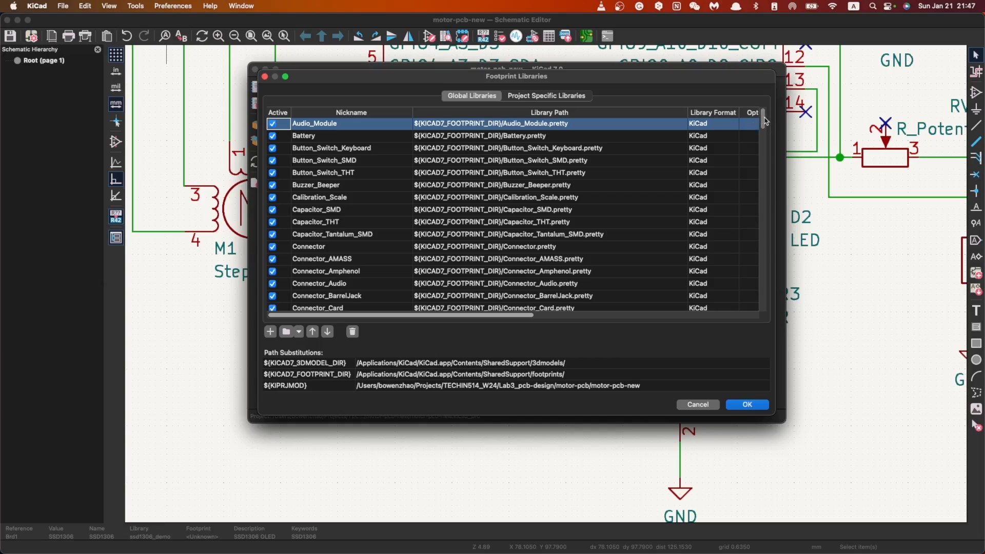
scroll(361, 305, down, 20)
click(410, 304)
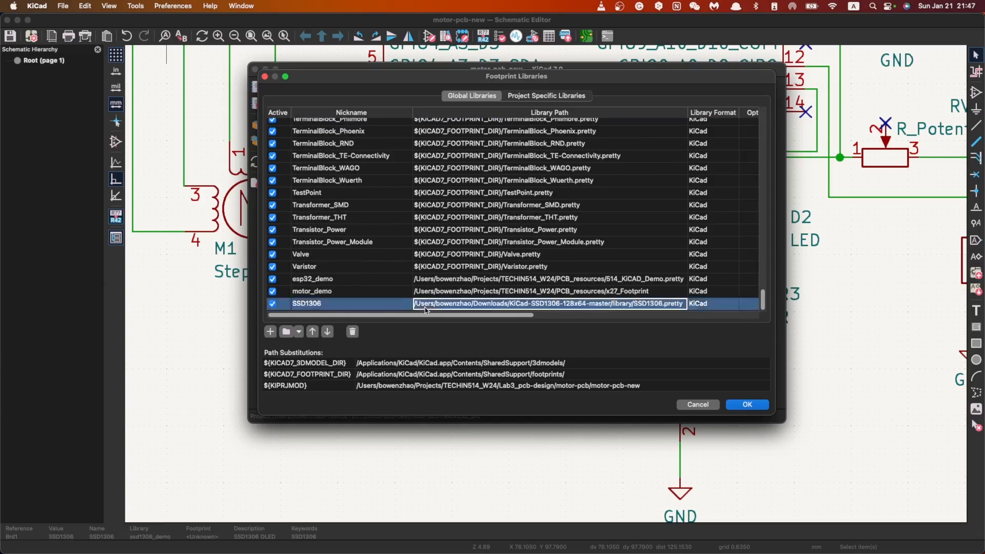
shift+click(365, 285)
click(355, 333)
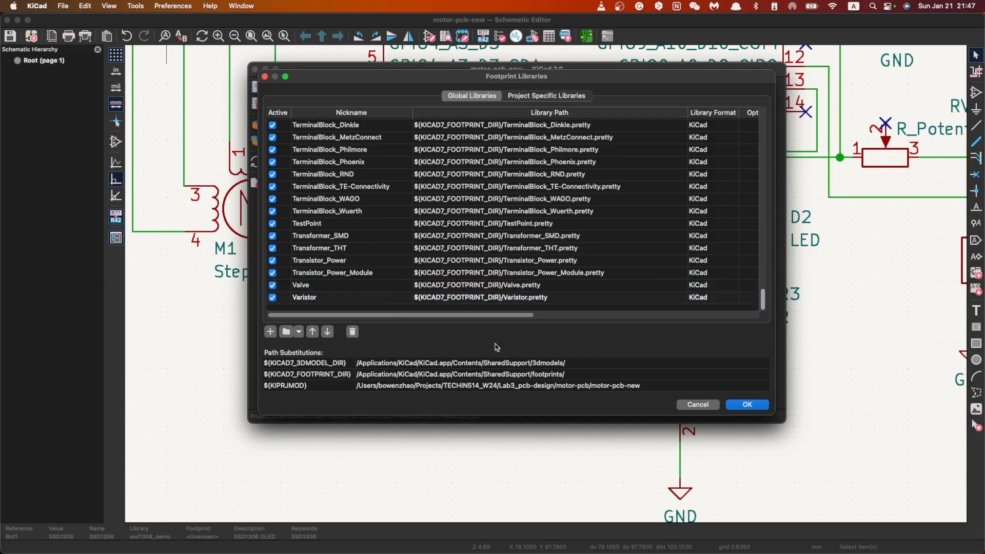
click(748, 405)
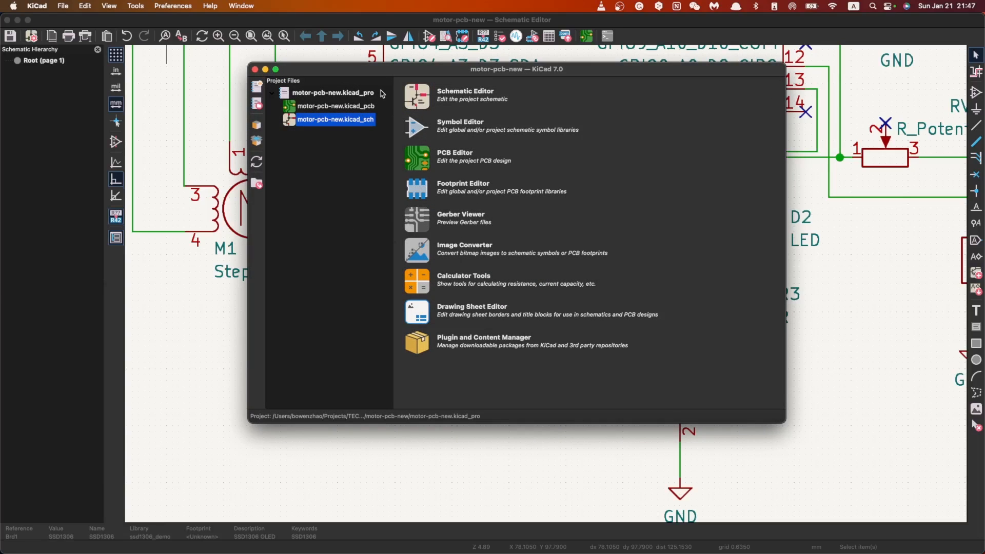
Step: Reopen the global footprint library list, check its last entries, and leave without changes
click(193, 6)
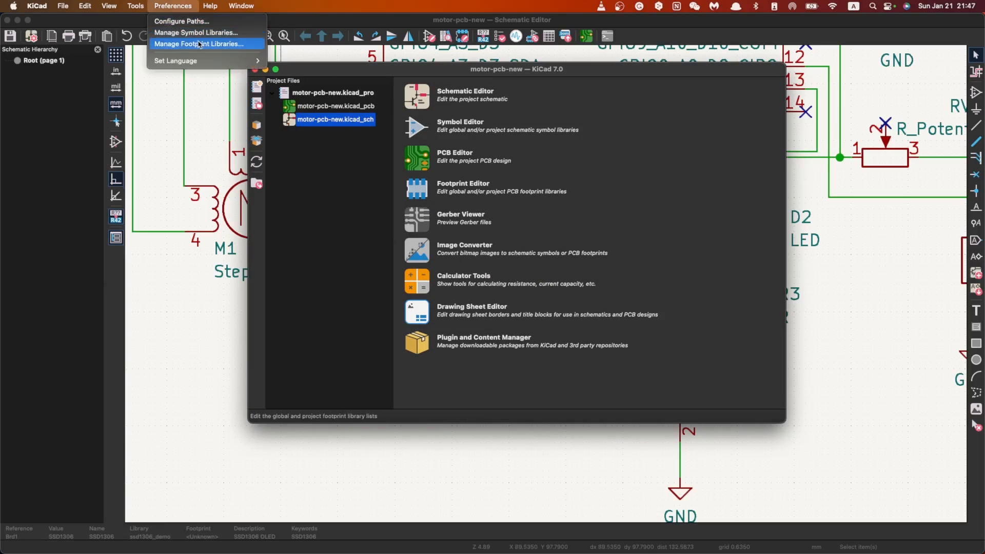
click(199, 45)
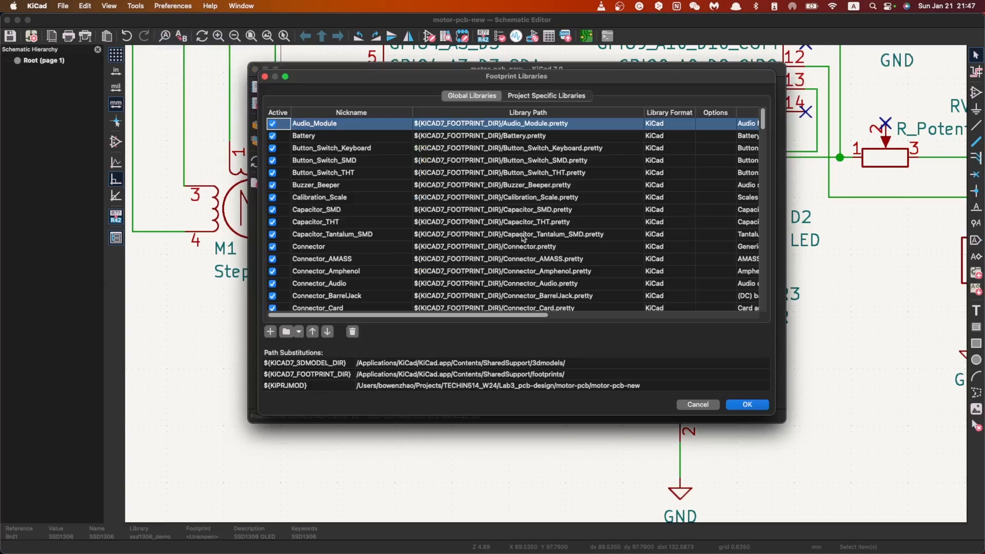
scroll(768, 119, down, 20)
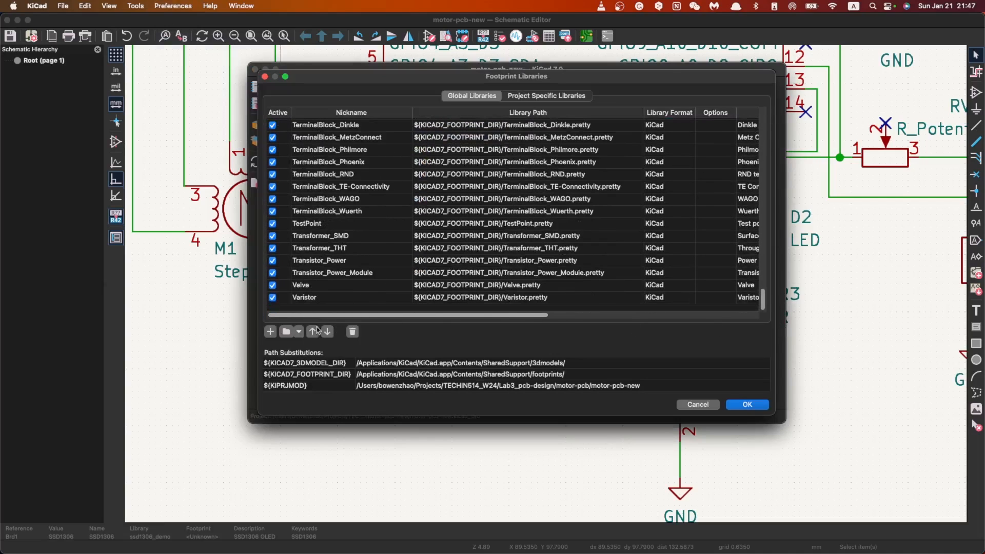
click(684, 404)
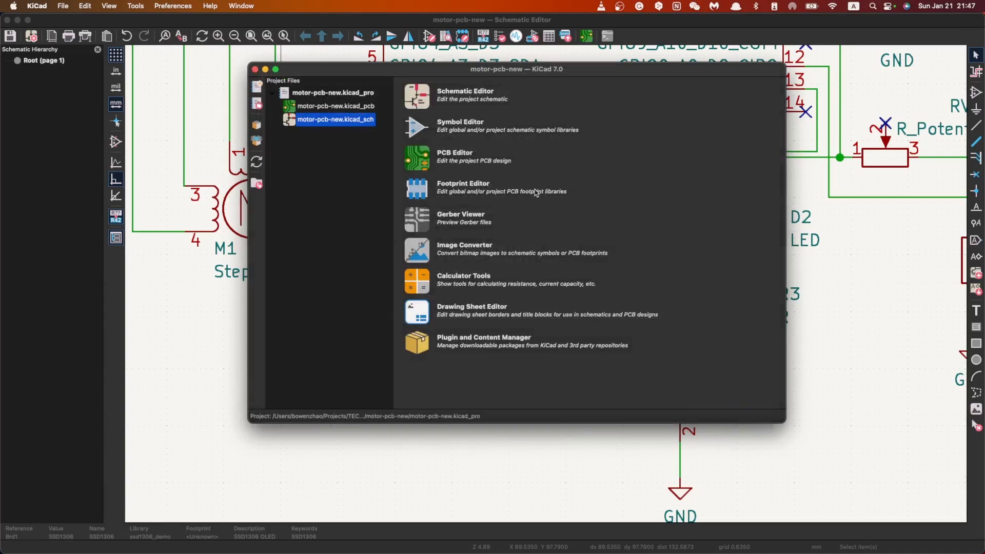
drag(445, 71, 407, 109)
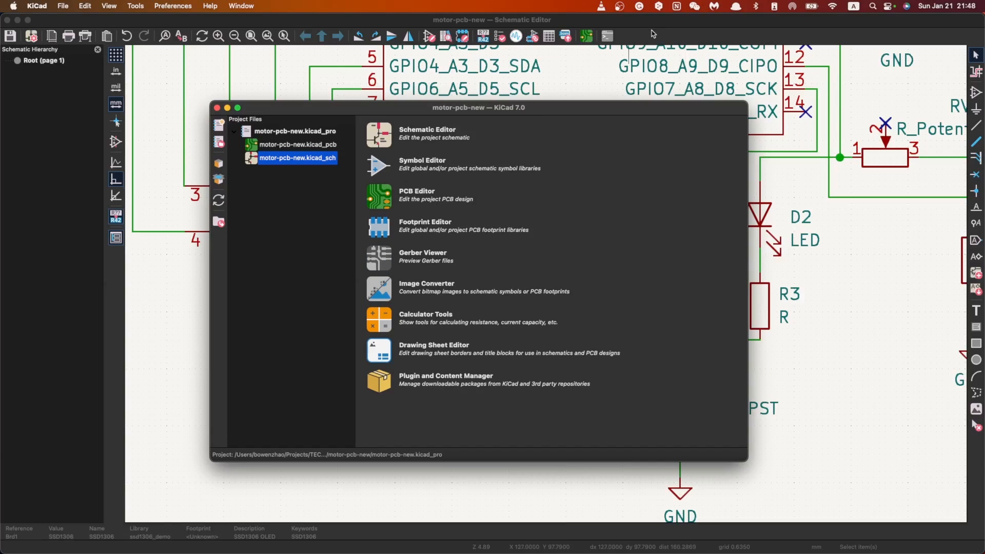
drag(300, 109, 301, 111)
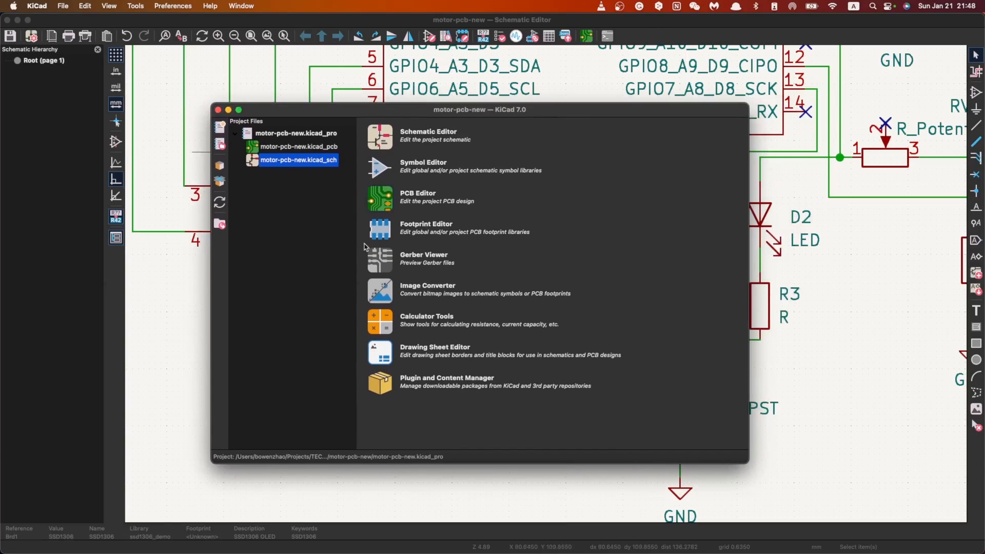
Step: Add a new entry with the nickname demo_motor to the global footprint libraries
drag(379, 113, 330, 114)
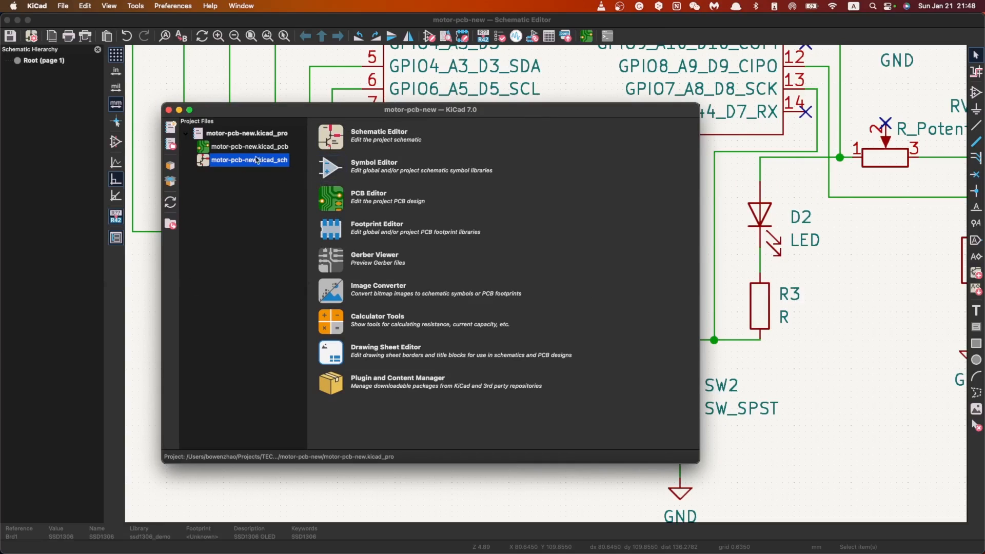
click(174, 6)
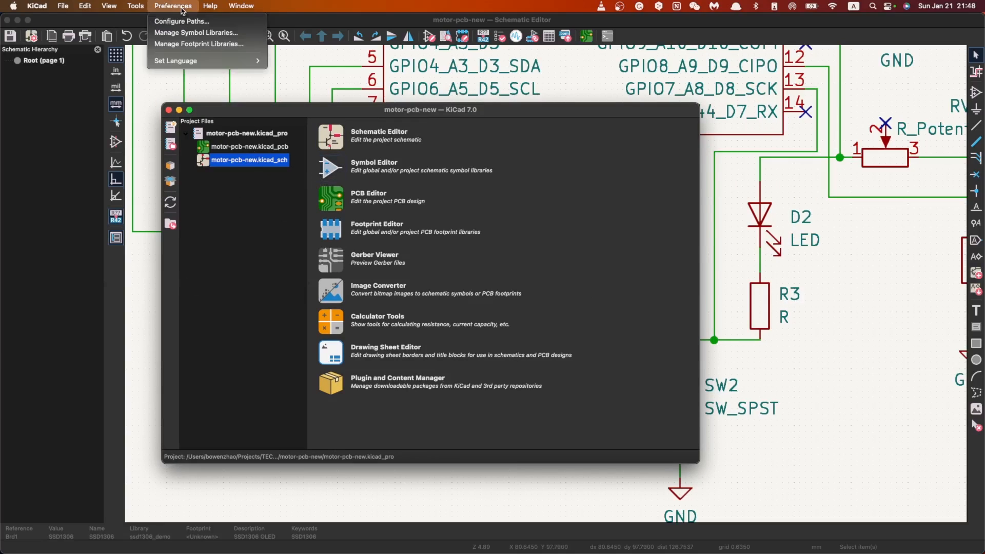
click(203, 45)
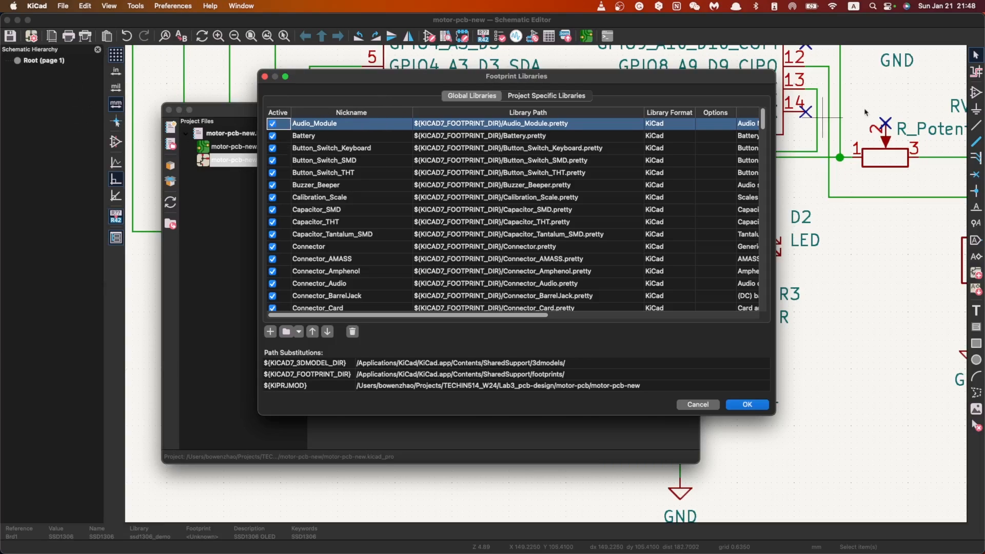
drag(763, 119, 763, 300)
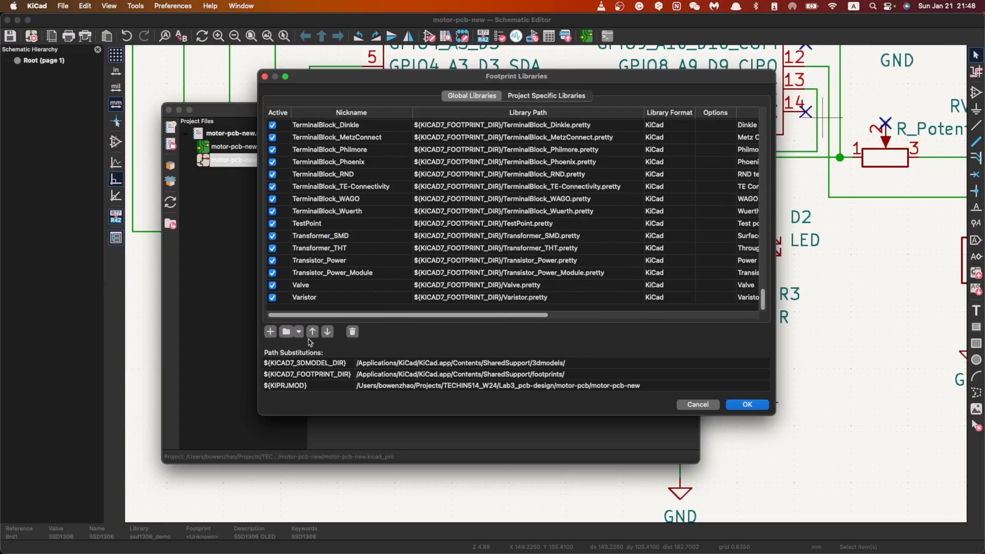
click(271, 332)
text(demo)
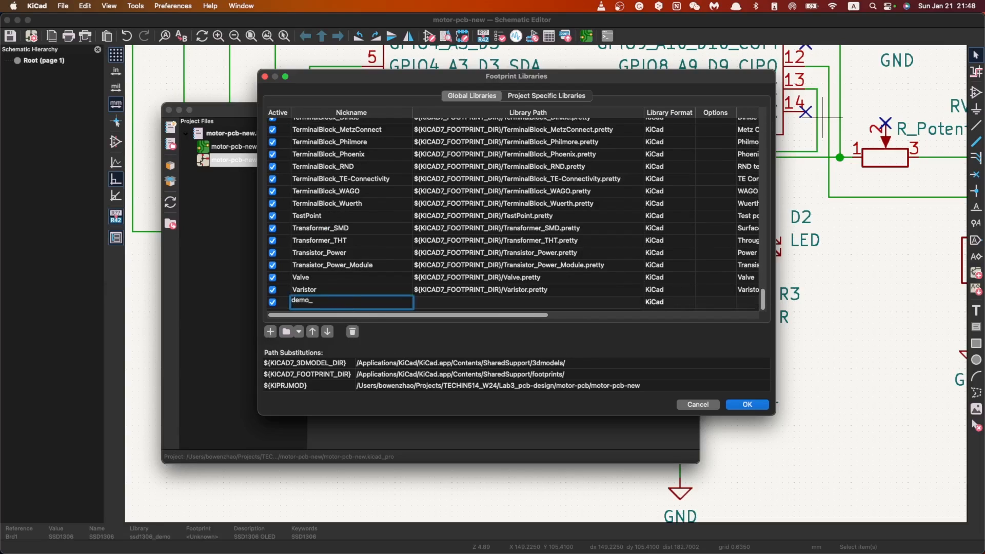
text(_motor)
key(Return)
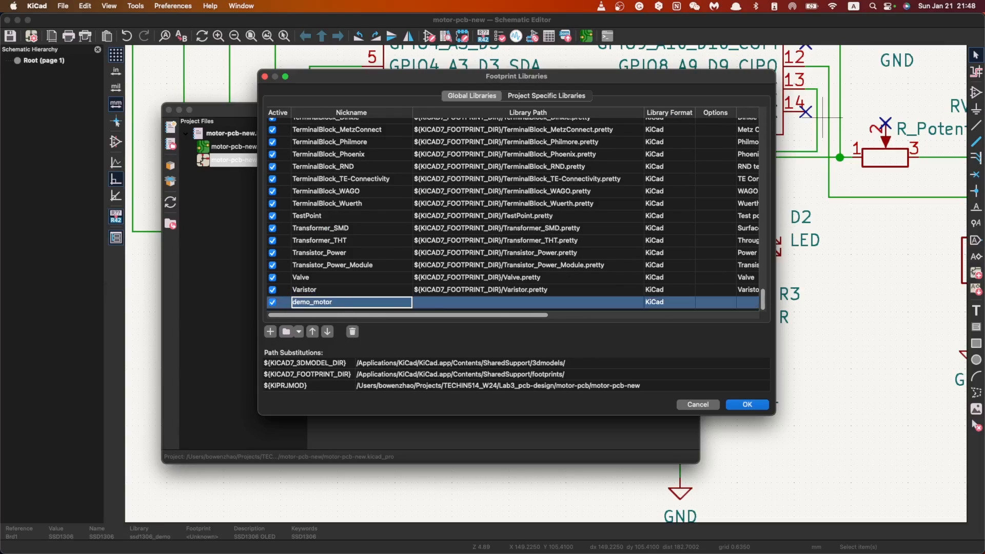
Step: Set the demo_motor library path to the x27_Footprint folder in Projects/TECHIN514_W24/PCB_resources
click(522, 306)
click(636, 302)
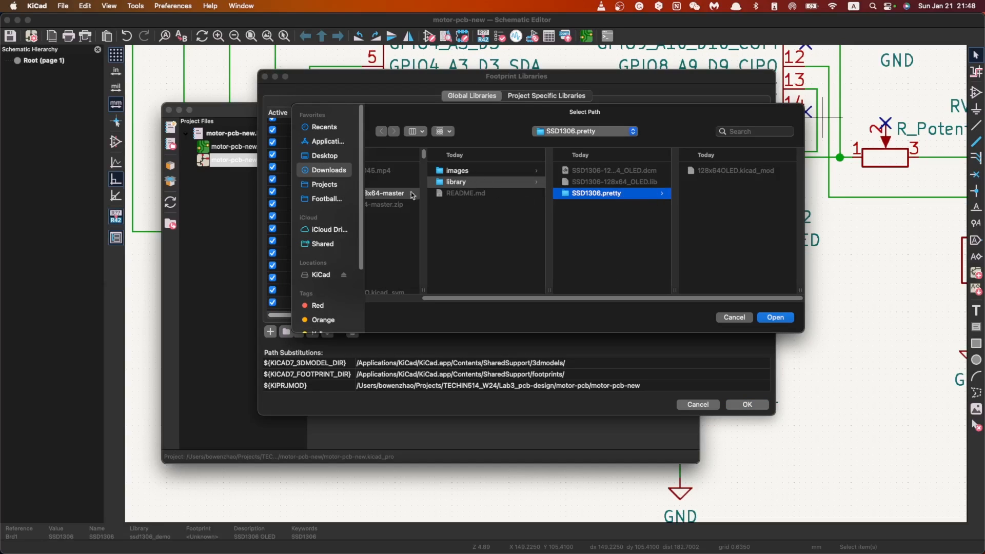
click(372, 193)
click(618, 132)
click(324, 184)
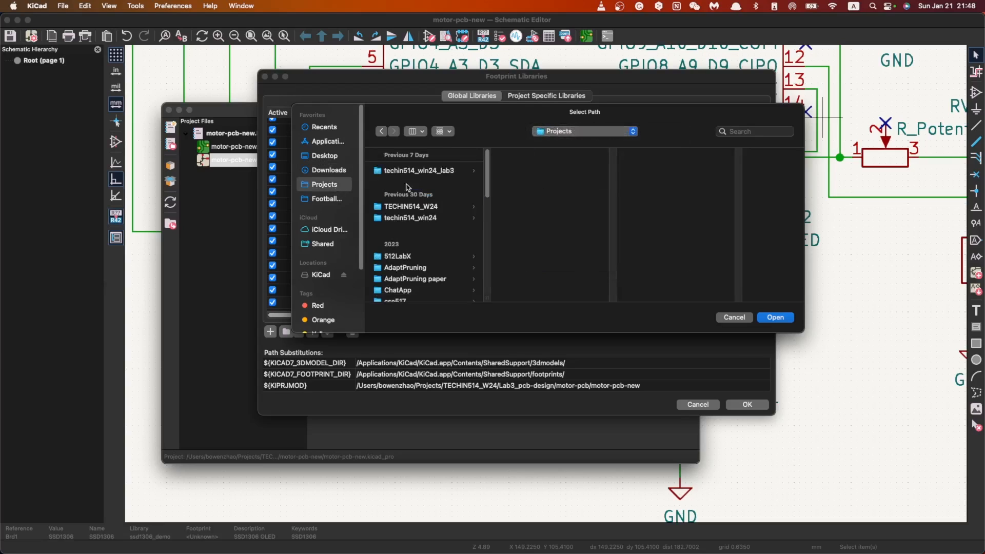
click(423, 207)
click(545, 183)
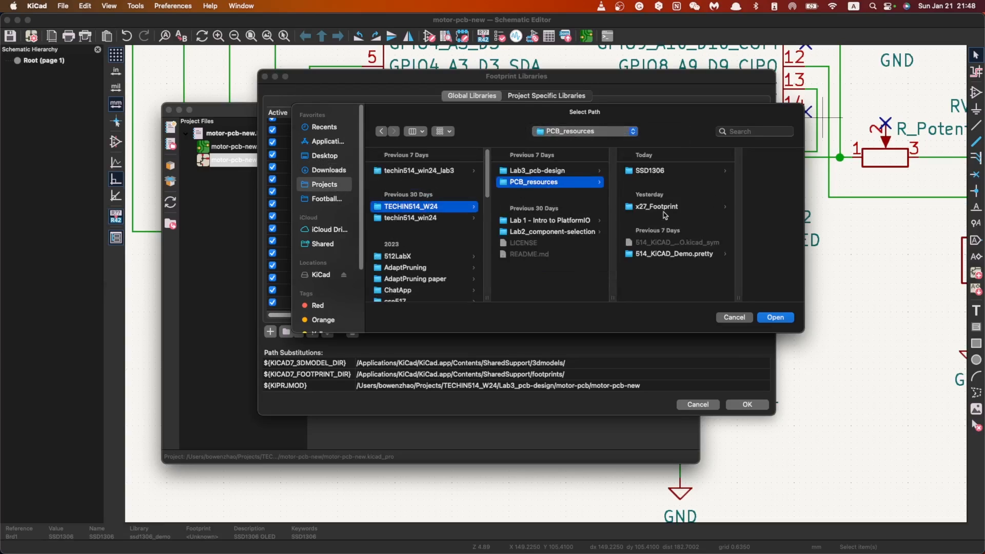
click(667, 207)
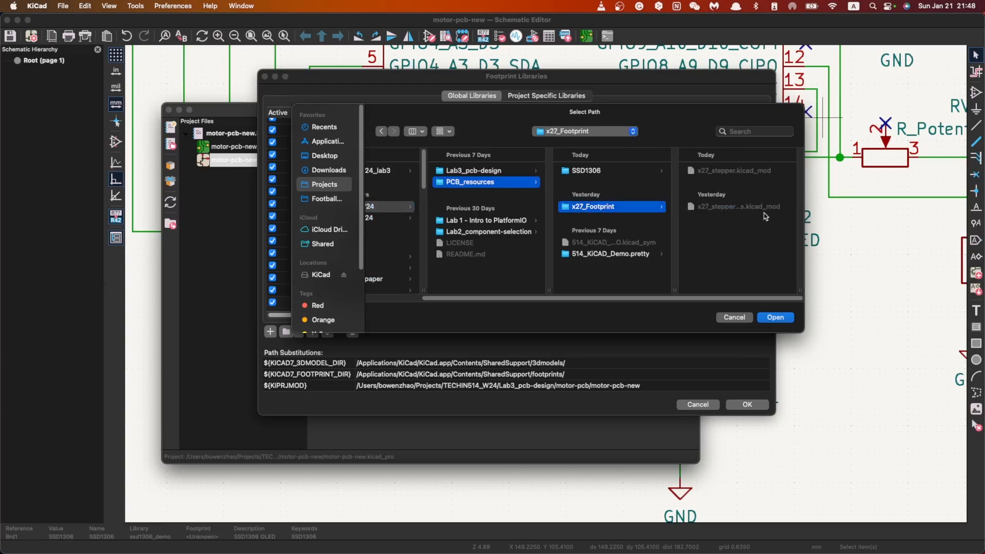
click(776, 318)
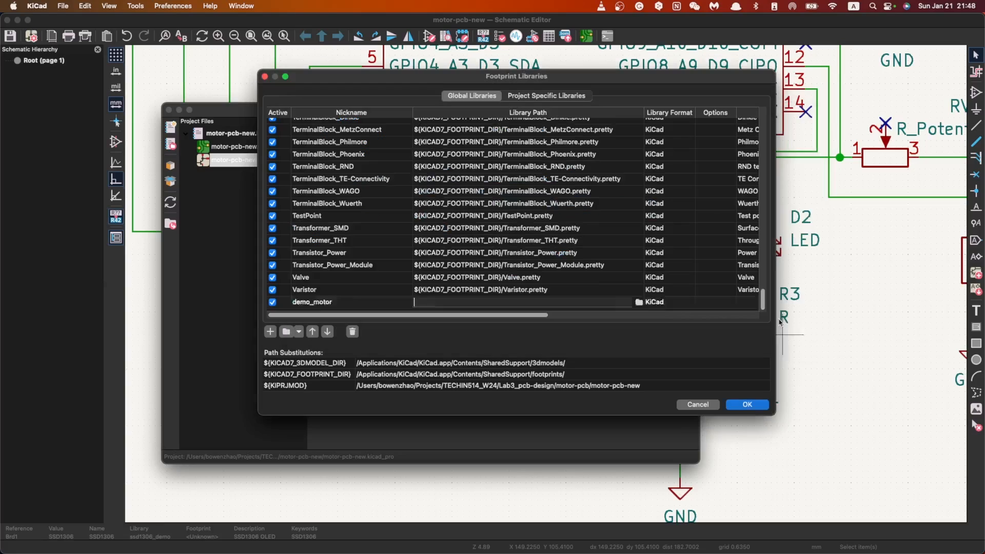
Step: Add a global footprint library named demo_ssd1306 that points to the SSD1306.pretty folder in PCB_resources/SSD1306
click(268, 334)
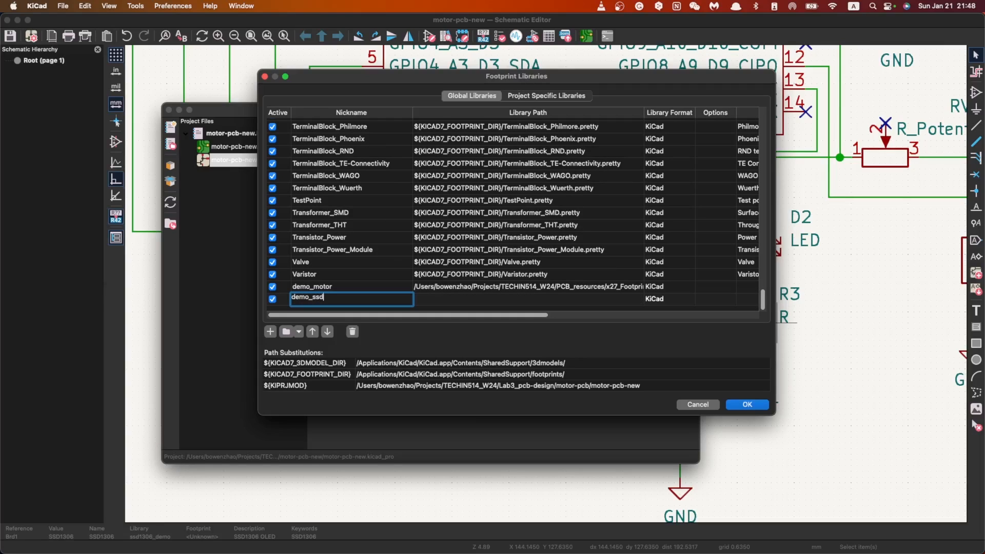
text(demo_ssd1306)
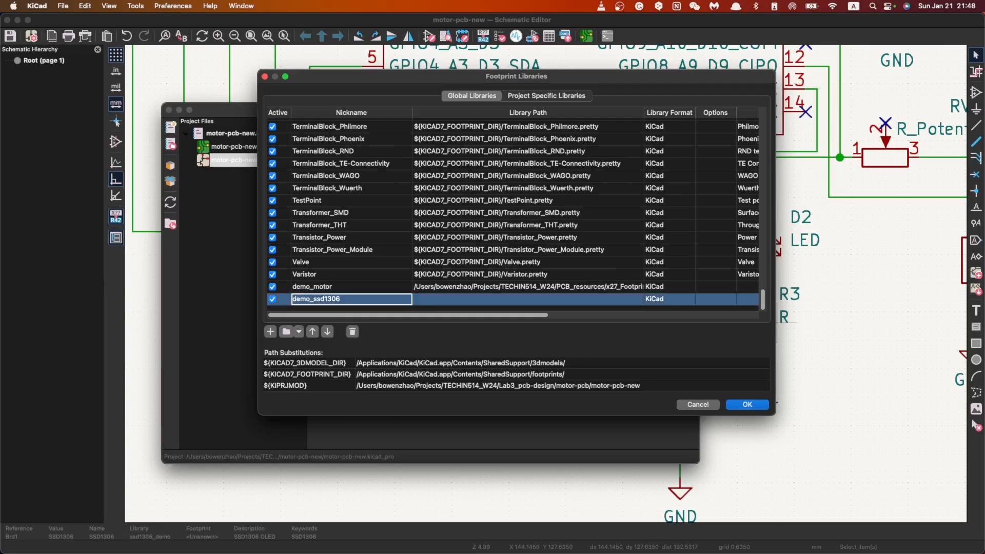
click(589, 297)
click(638, 299)
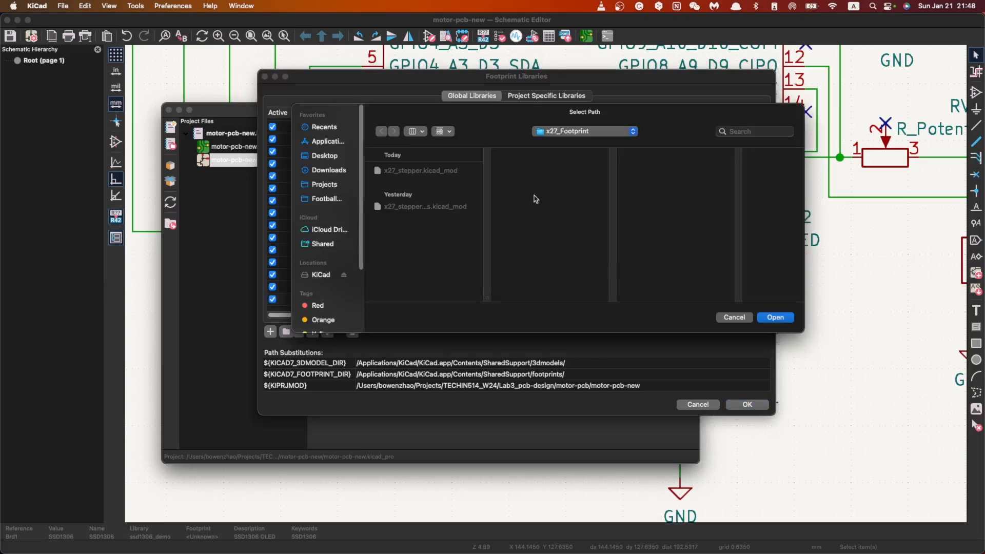
click(603, 132)
click(587, 144)
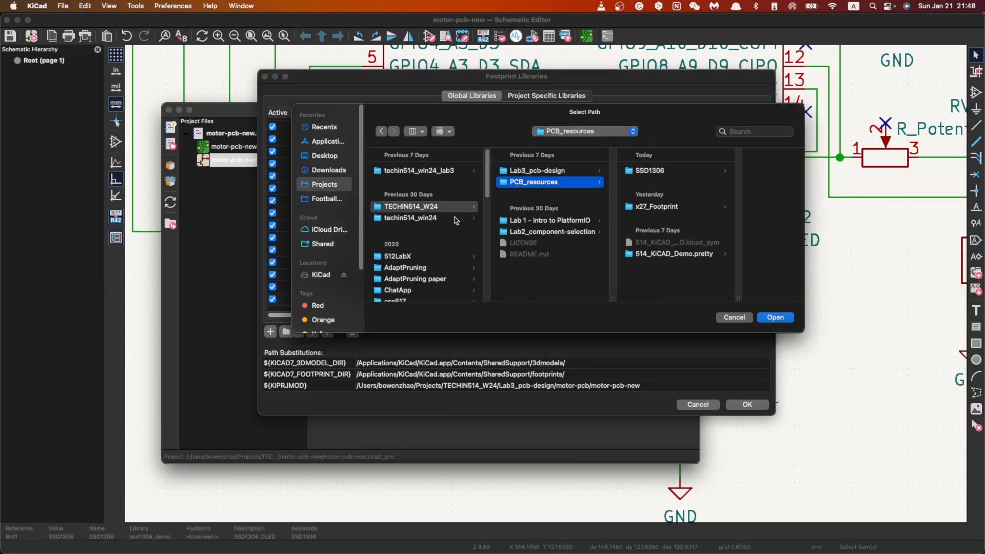
click(675, 172)
click(728, 195)
click(775, 317)
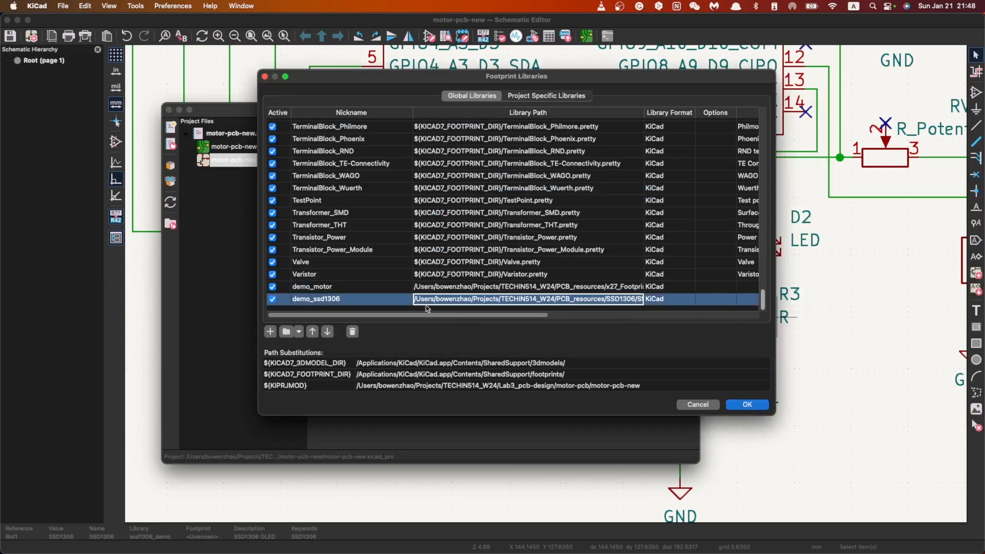
Step: Add a global footprint library named demo_xiao pointing to 514_KiCAD_Demo.pretty in PCB_resources, and save the library list
click(271, 331)
text(demo_xiao)
click(636, 304)
click(639, 304)
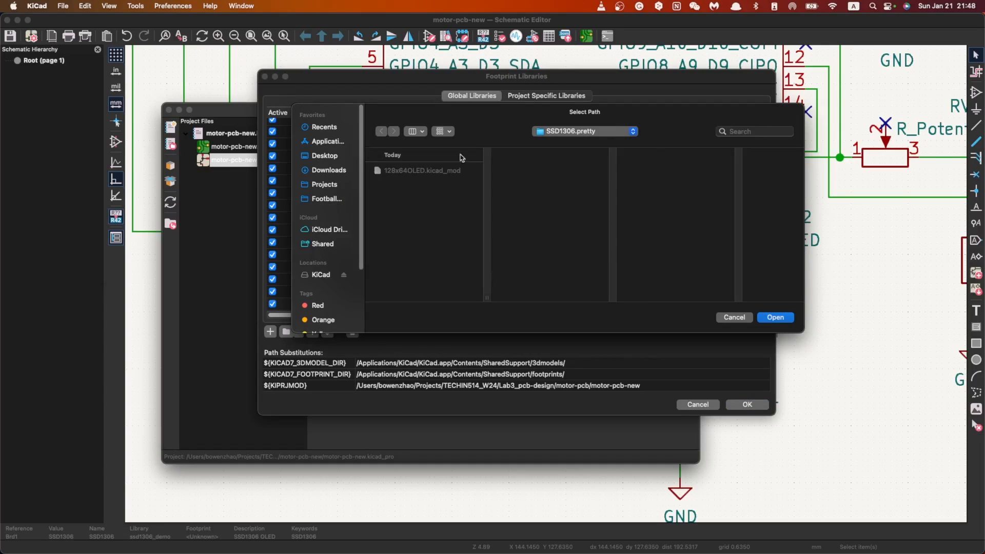
click(619, 128)
click(595, 155)
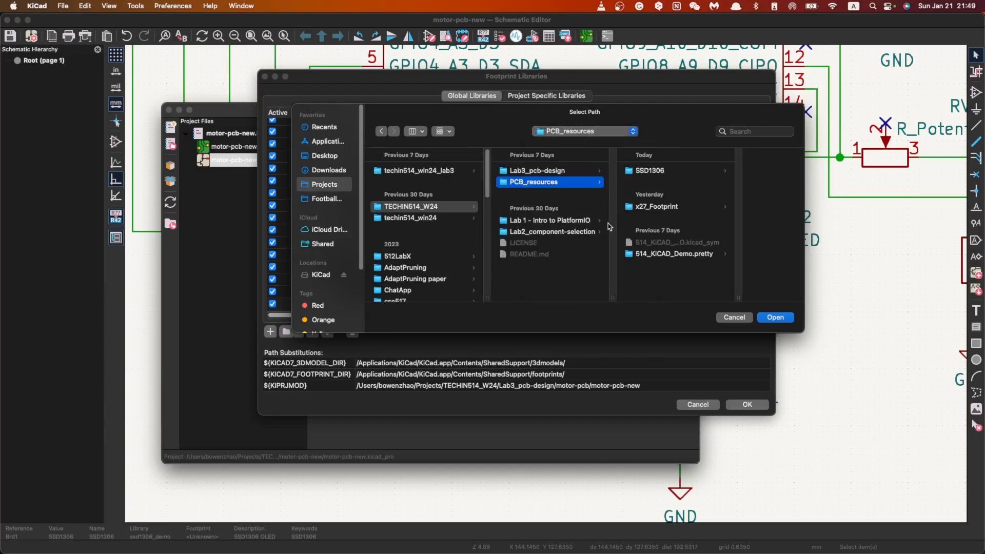
click(675, 253)
click(775, 317)
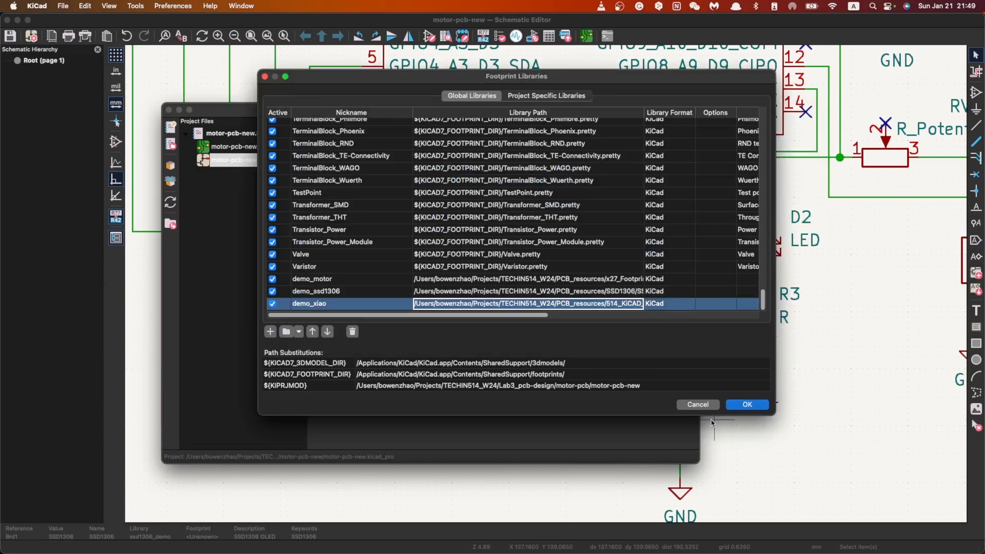
click(747, 405)
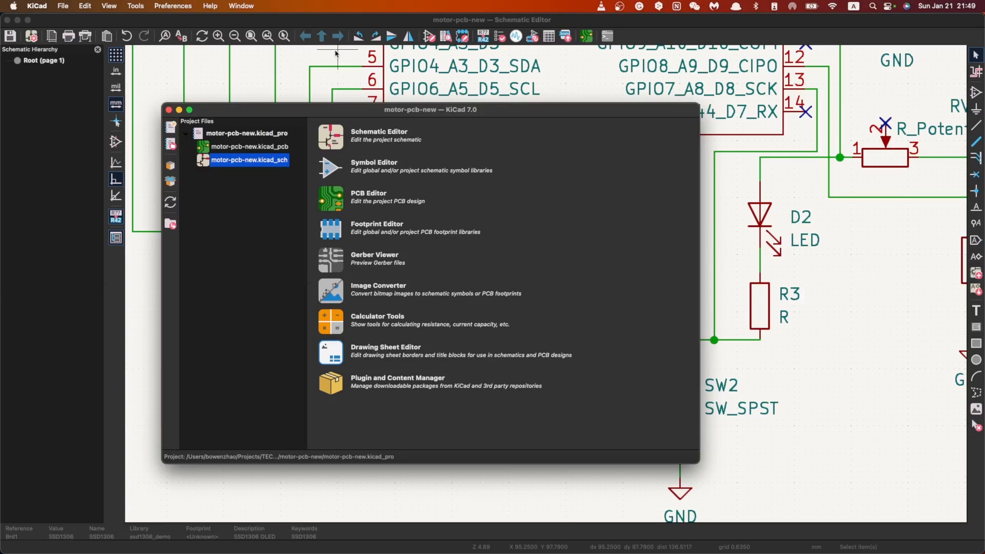
Step: Return to the schematic editor and open the footprint assignment tool
click(334, 25)
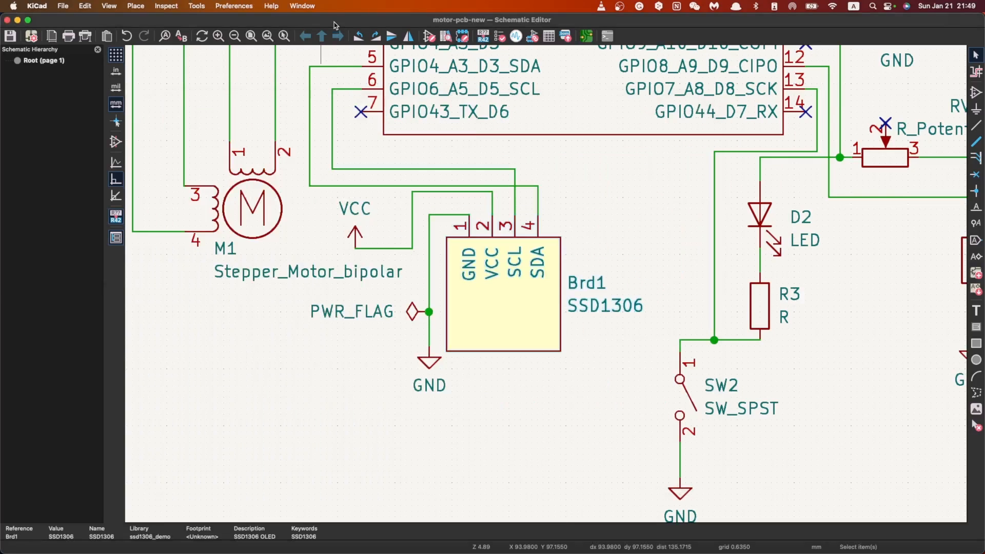
scroll(564, 237, down, 5)
scroll(511, 254, up, 1)
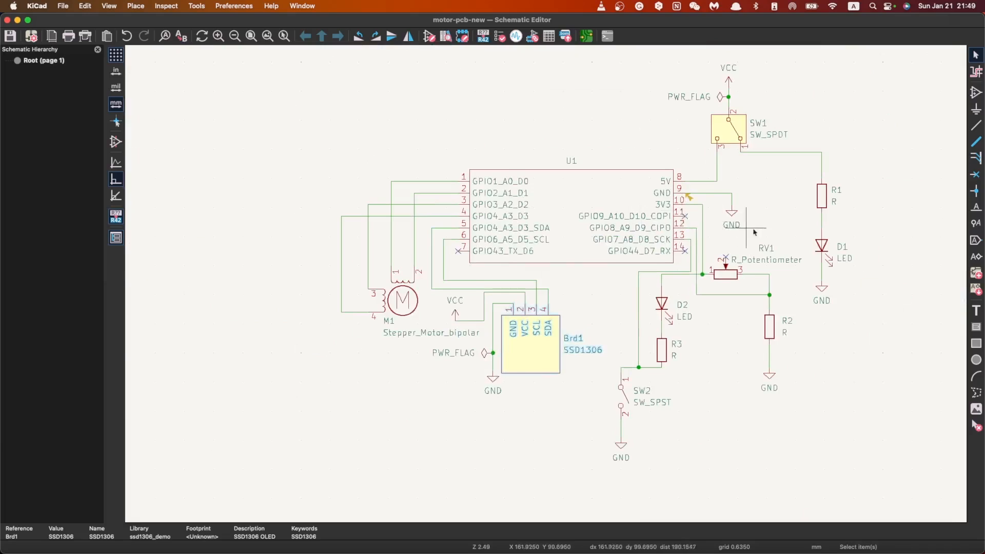
scroll(737, 227, right, 5)
click(233, 5)
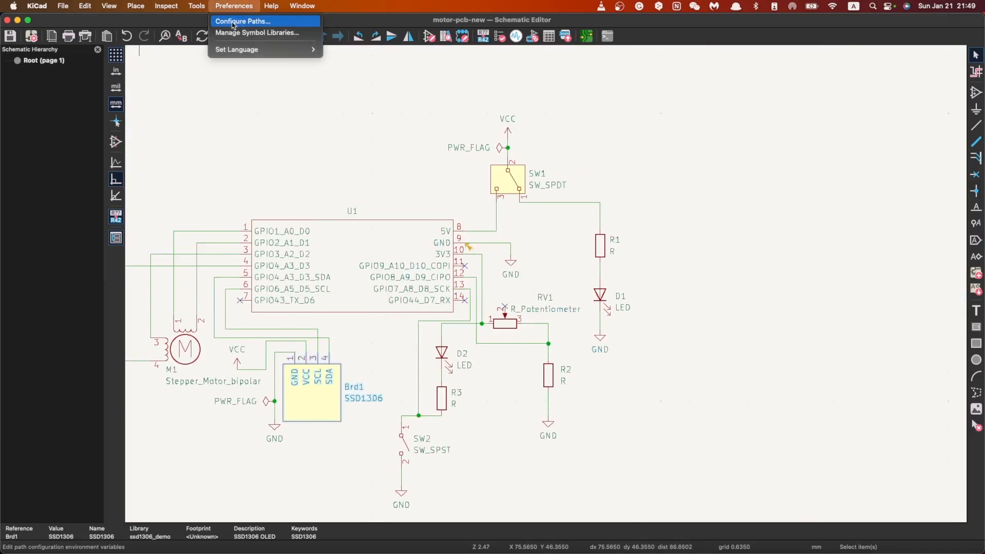
mouse_move(193, 9)
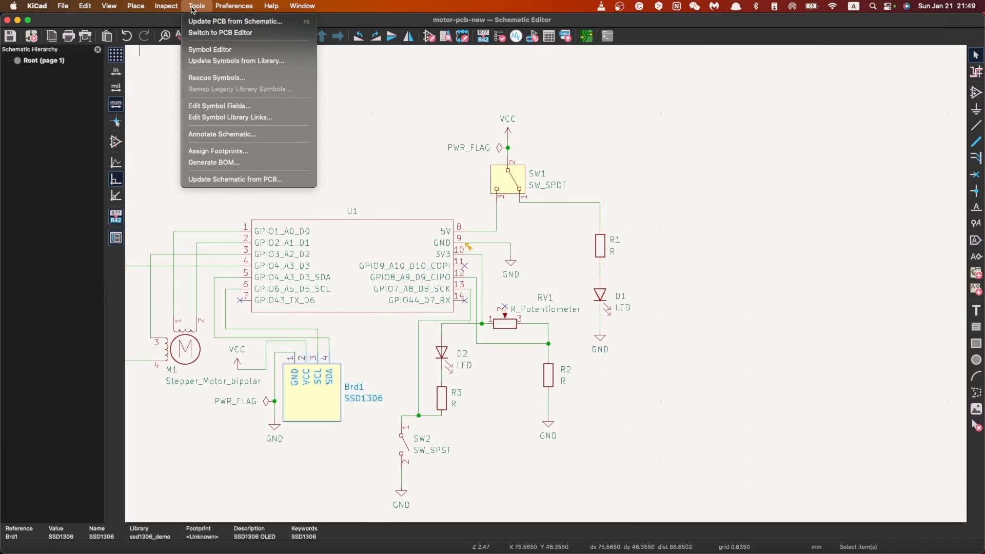
click(246, 152)
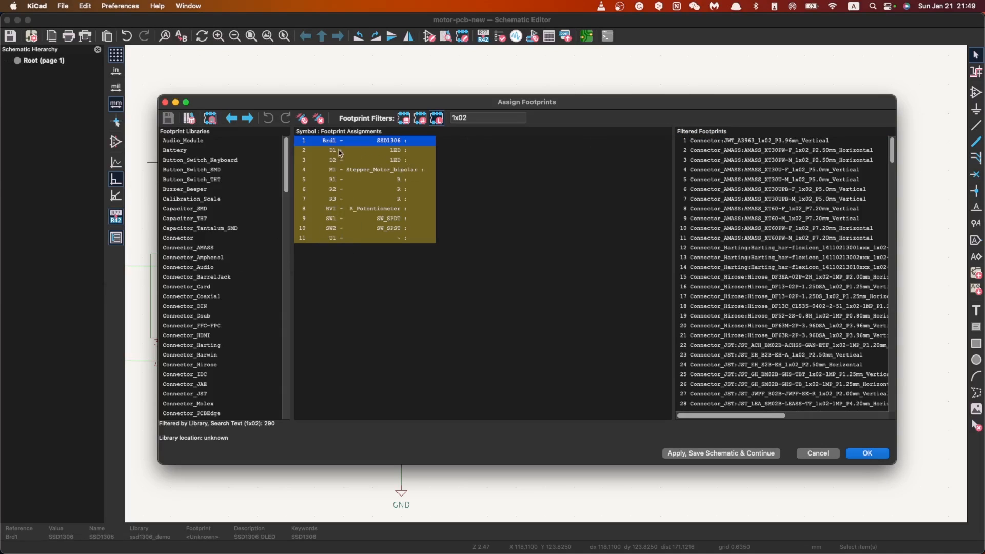
Step: Filter the footprints for Brd1 by the demo_ssd1306 library and clear the search text
scroll(276, 195, down, 20)
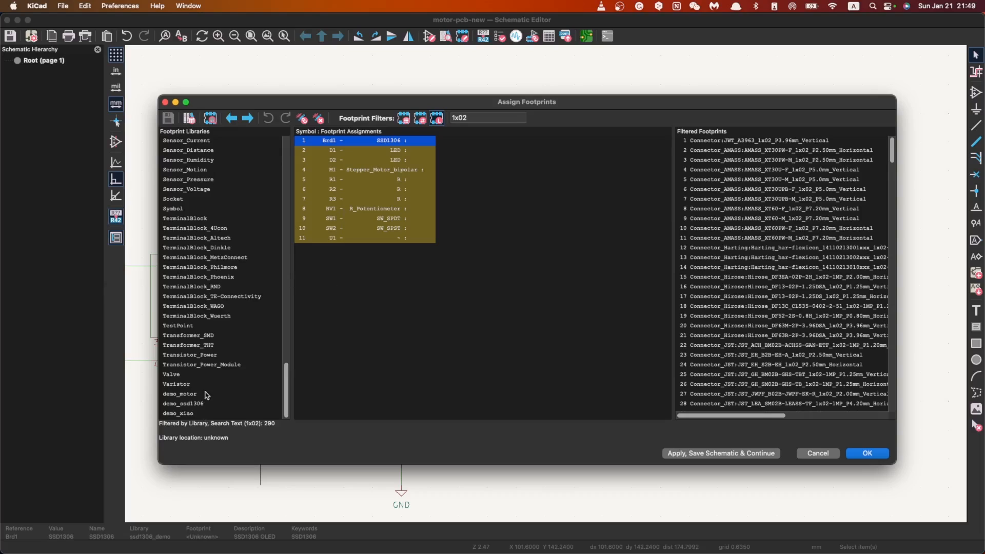
click(197, 404)
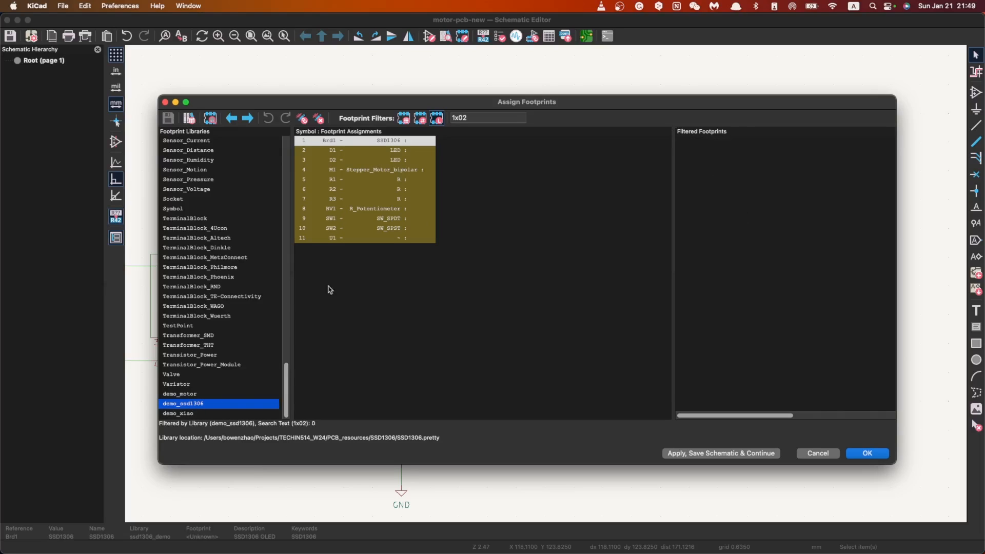
click(373, 140)
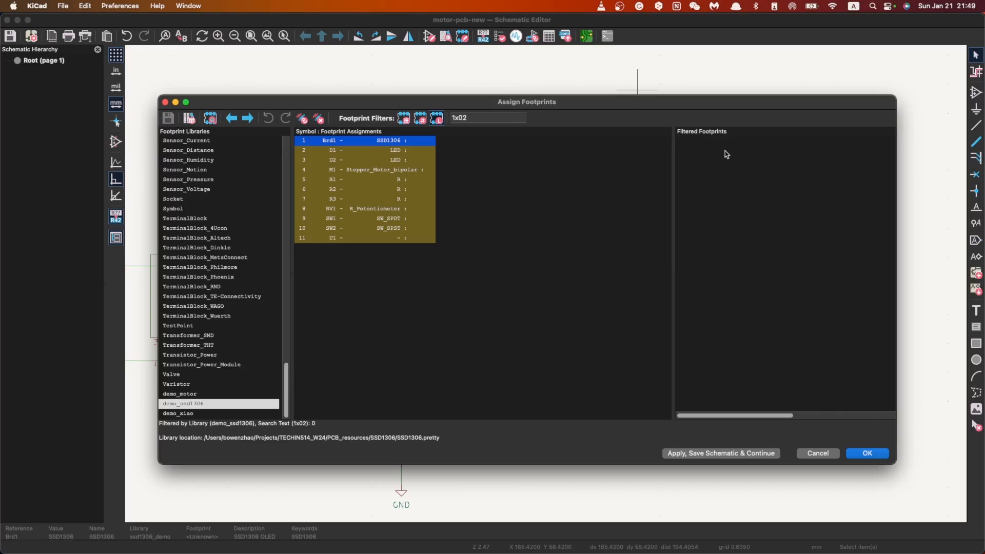
drag(500, 120, 315, 82)
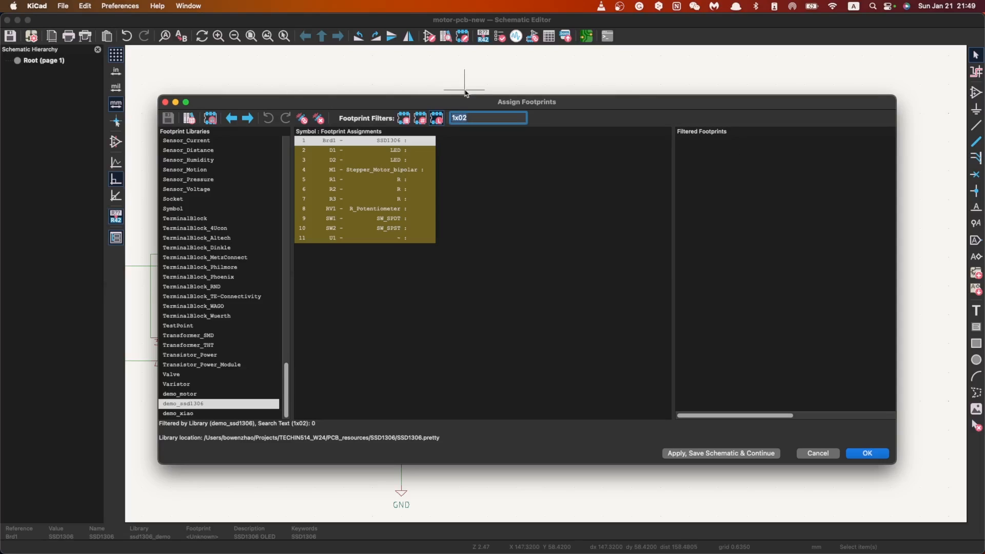
key(BackSpace)
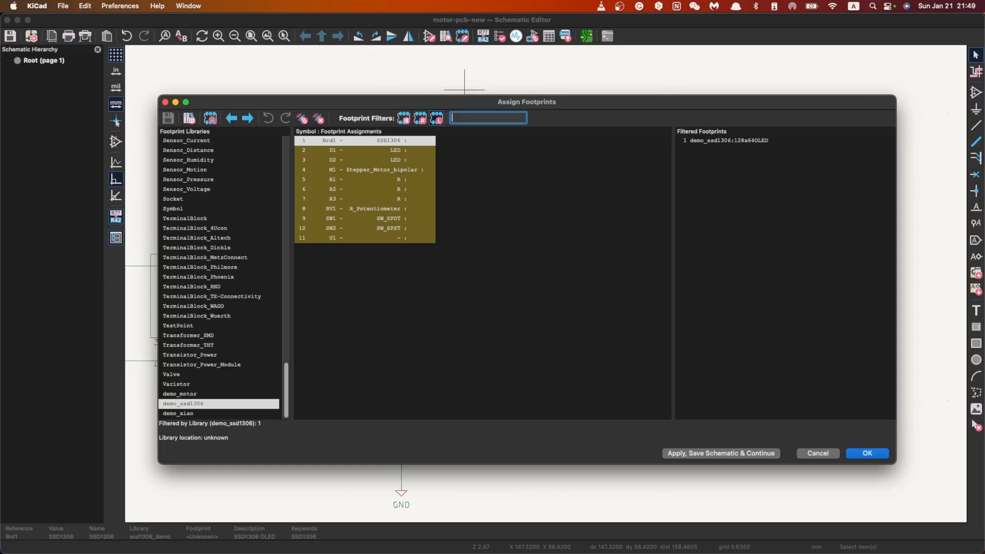
Step: Open the demo_ssd1306:128x64OLED footprint in the viewer and examine its pads and outline
click(758, 140)
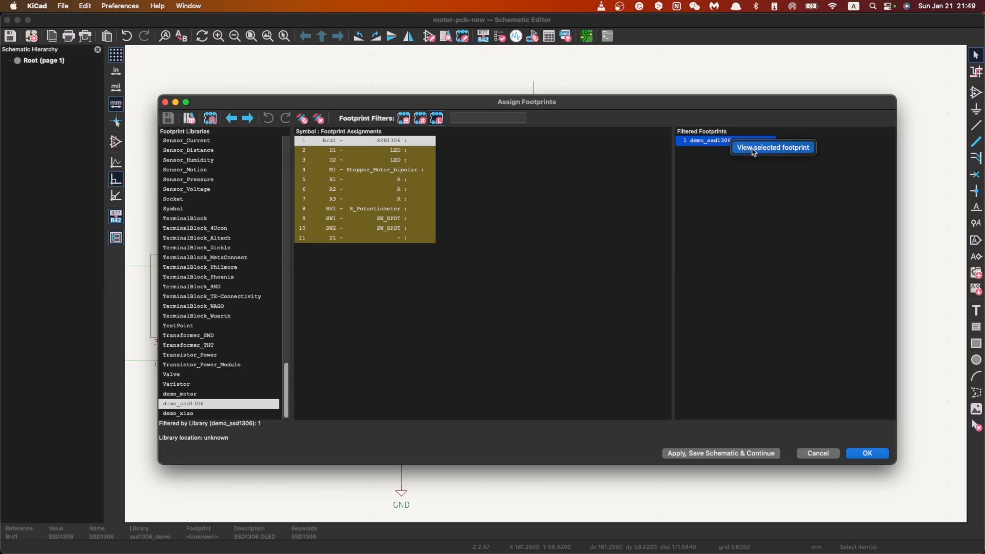
click(747, 153)
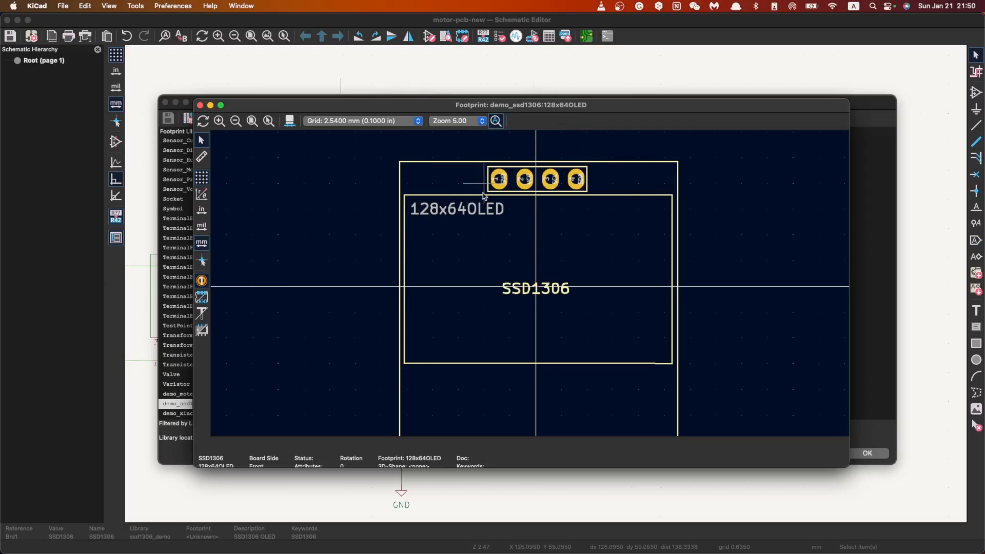
scroll(528, 302, down, 2)
scroll(543, 305, right, 3)
scroll(464, 224, left, 1)
scroll(497, 327, up, 1)
scroll(538, 303, down, 1)
scroll(539, 303, up, 4)
scroll(542, 303, down, 2)
scroll(541, 304, down, 1)
Step: Measure the spacing between the first two header pads of the 128x64OLED footprint
click(203, 157)
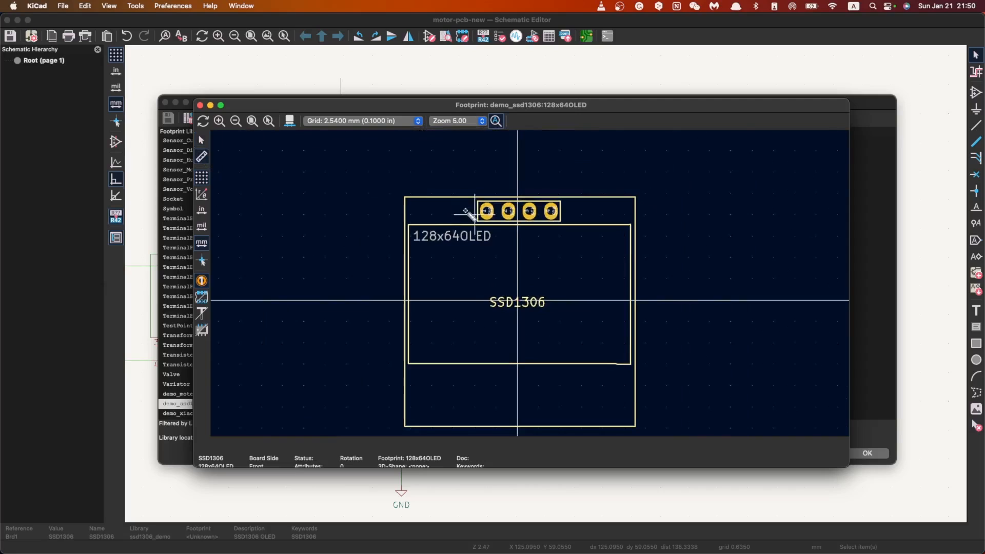
click(486, 211)
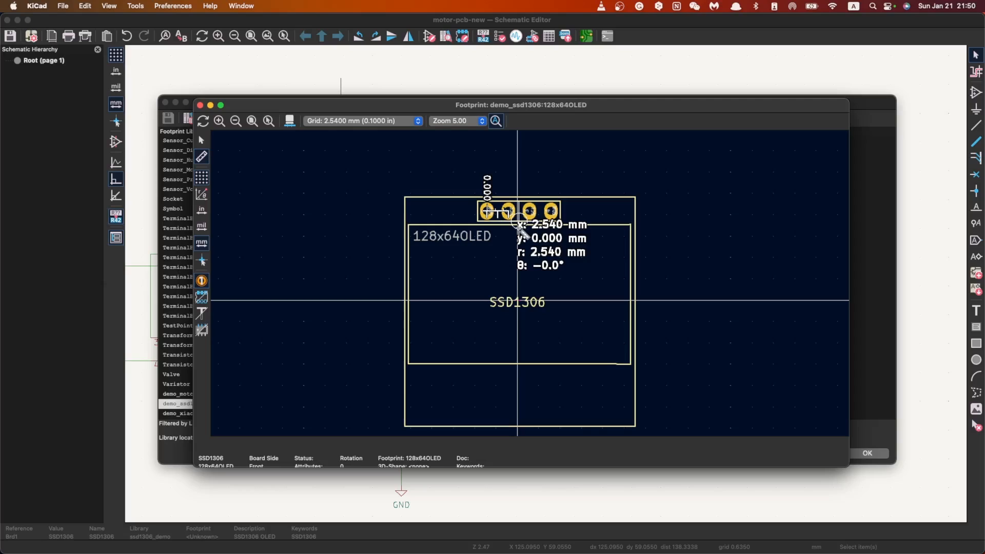
key(Escape)
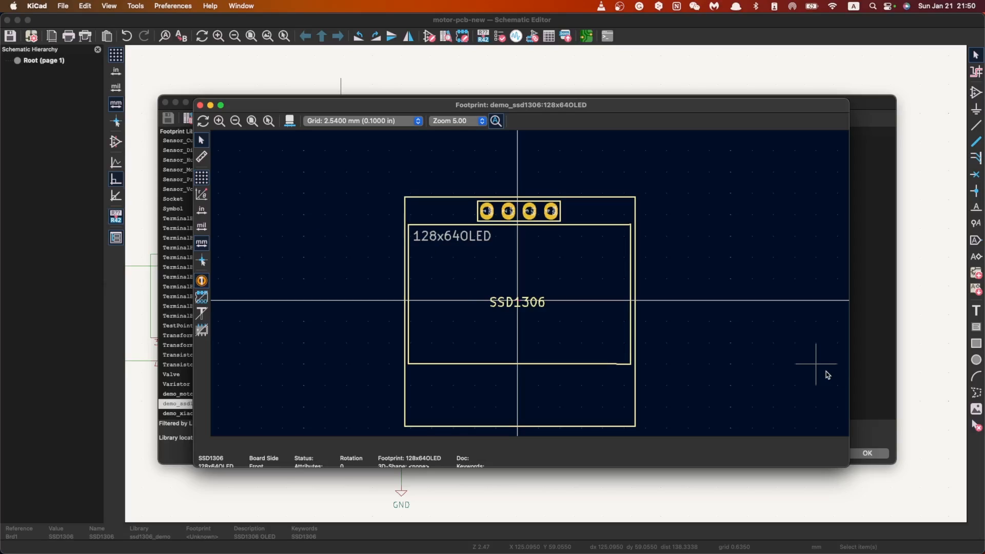
Step: Close the footprint viewer and assign demo_ssd1306:128x64OLED to the Brd1 symbol
click(201, 106)
click(727, 142)
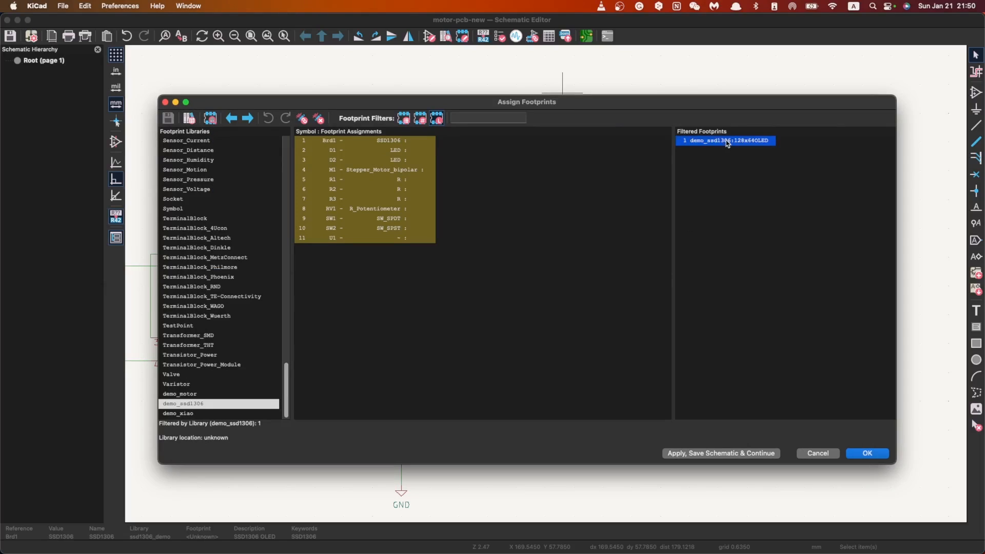
click(346, 140)
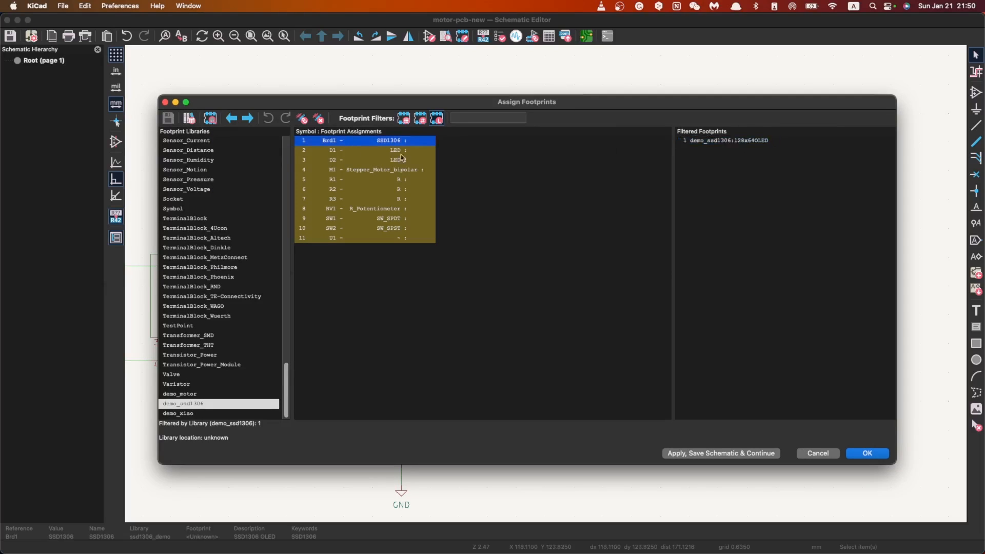
double_click(740, 142)
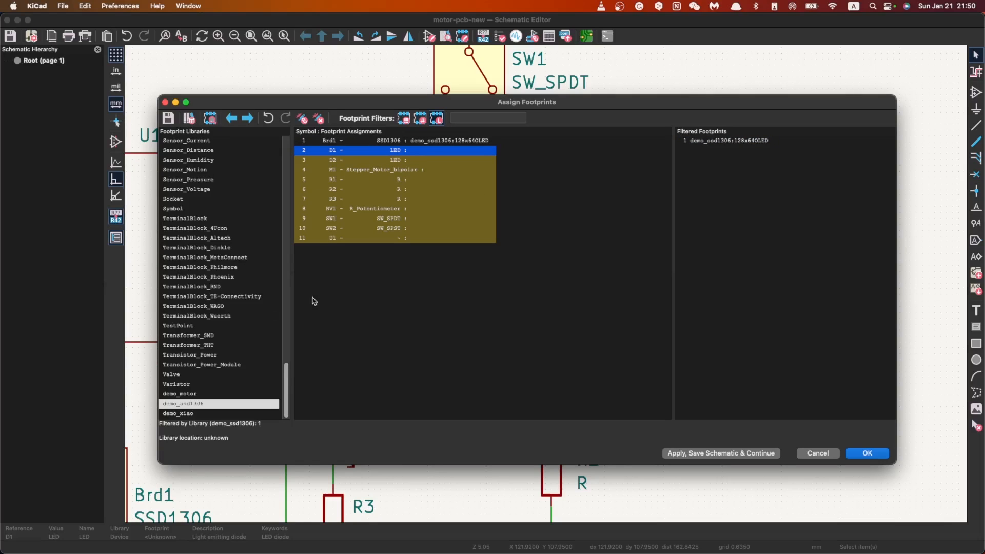
Step: Assign LED_0805_2012Metric_Pad1.15x1.40mm_HandSolder from the LED_SMD library to both LEDs, D1 and D2
click(483, 117)
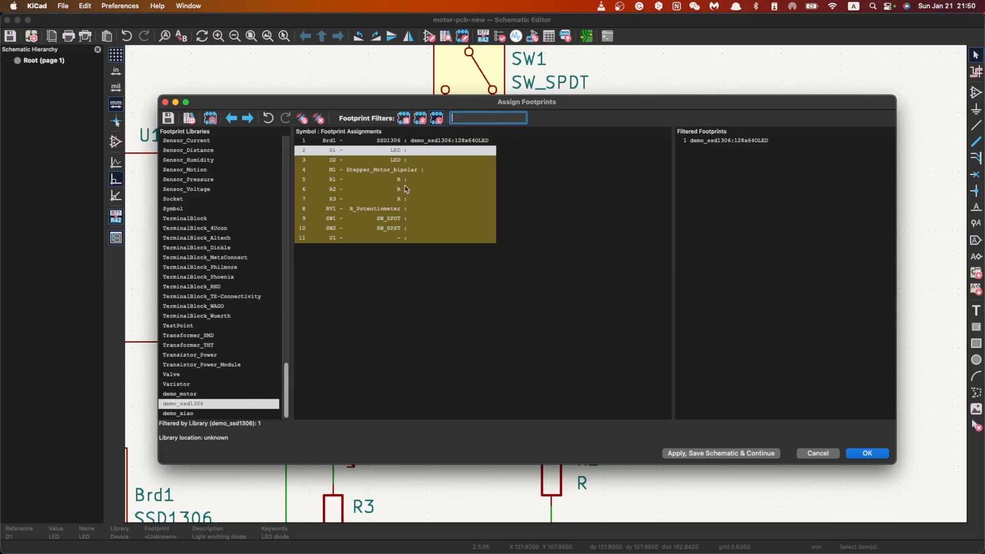
drag(286, 386, 294, 264)
click(194, 336)
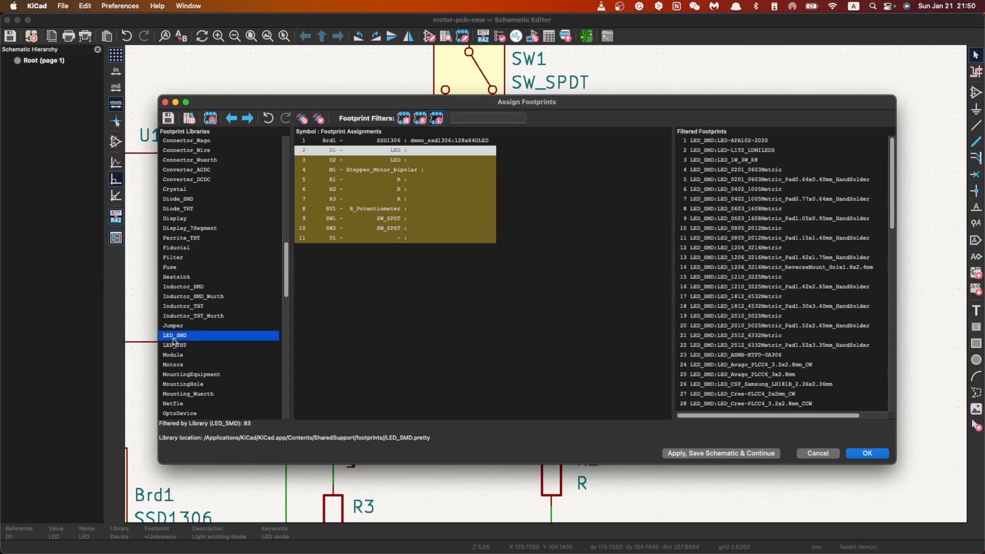
click(729, 237)
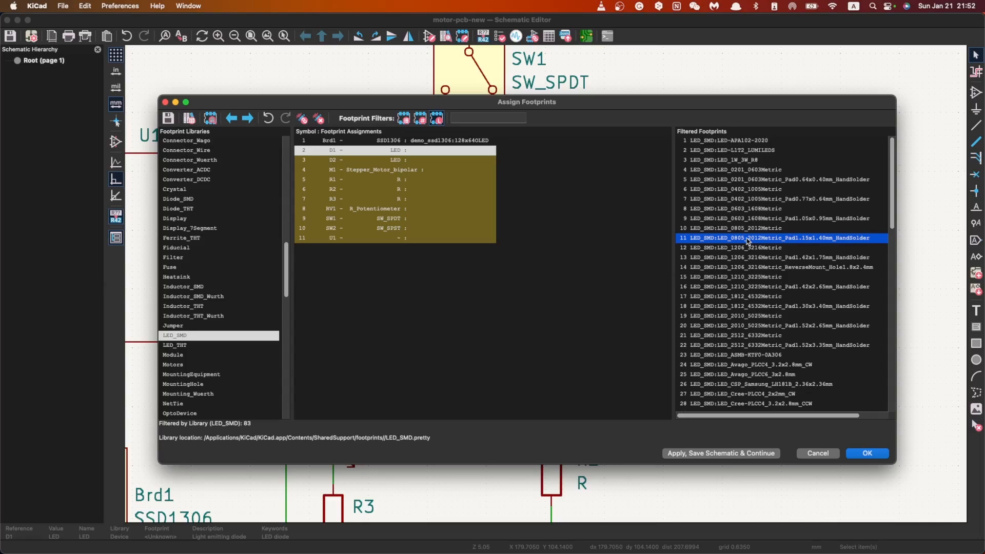
double_click(750, 240)
click(749, 239)
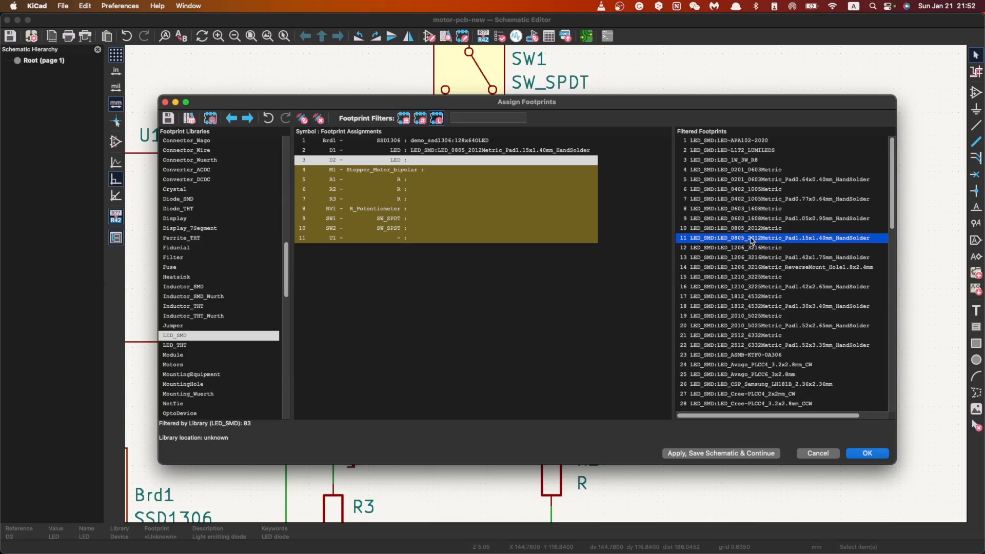
double_click(751, 239)
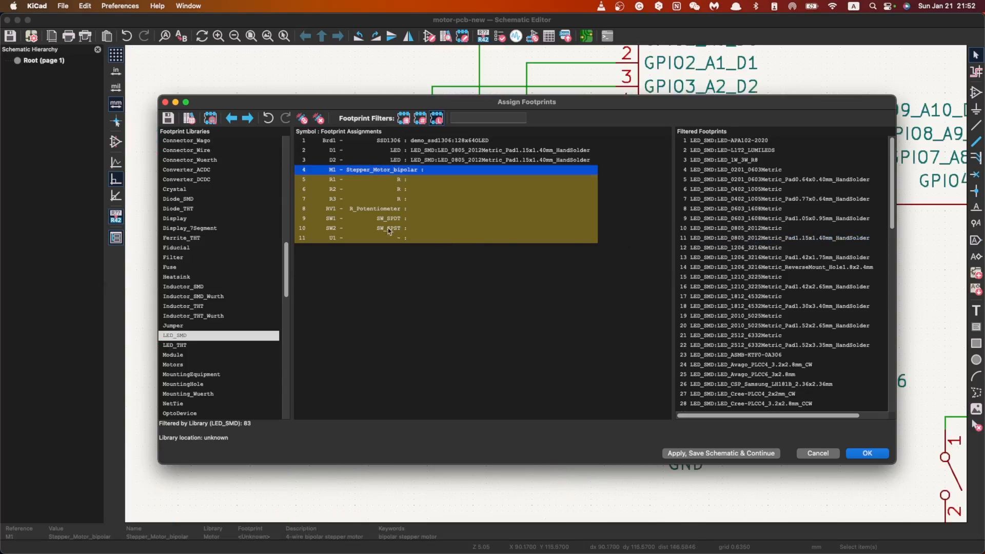
Step: Assign the x27_stepper footprint from the demo_motor library to the stepper motor symbol M1
scroll(208, 371, down, 10)
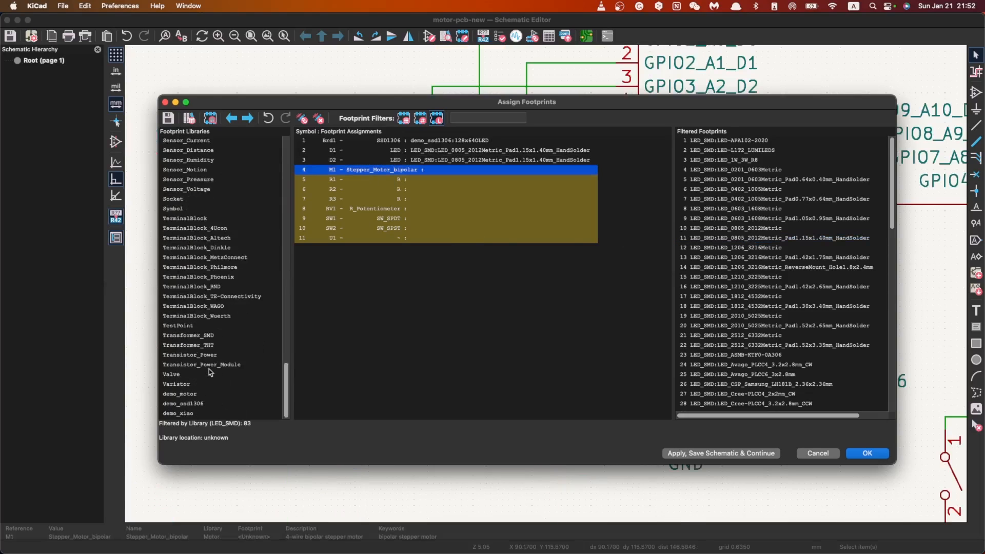
click(197, 393)
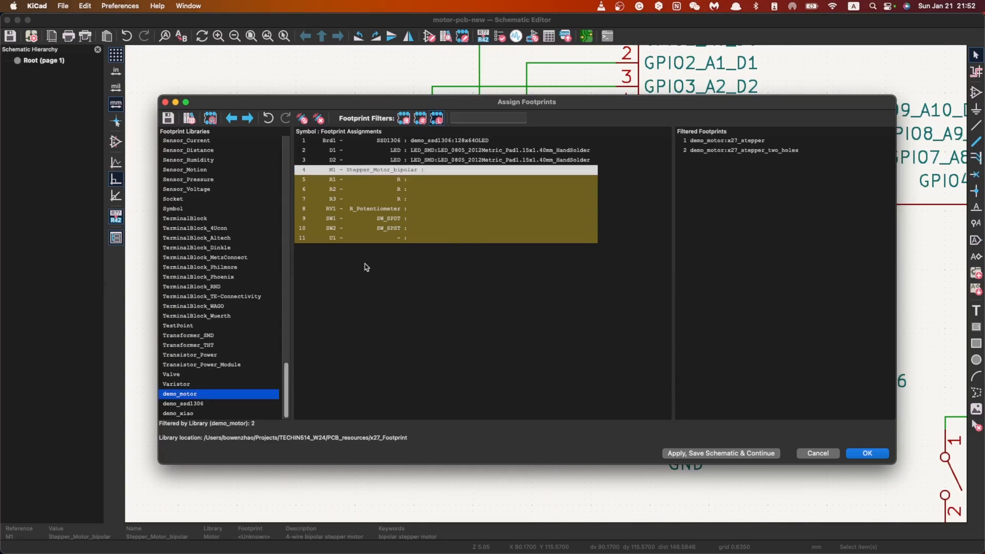
double_click(747, 142)
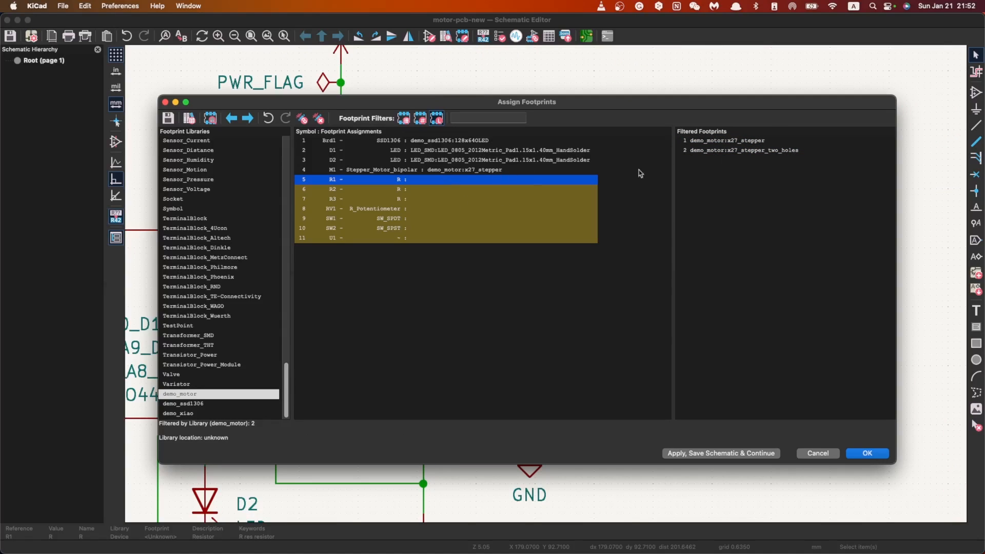
click(734, 143)
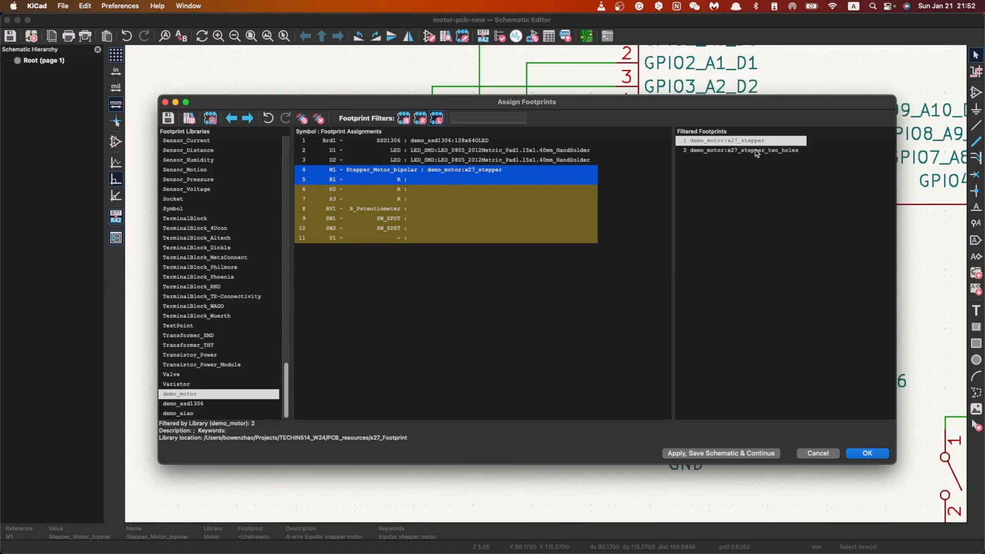
click(758, 149)
Step: Assign R_0805_2012Metric_Pad1.20x1.40mm_HandSolder from the Resistor_SMD library to resistors R1, R2 and R3
click(526, 181)
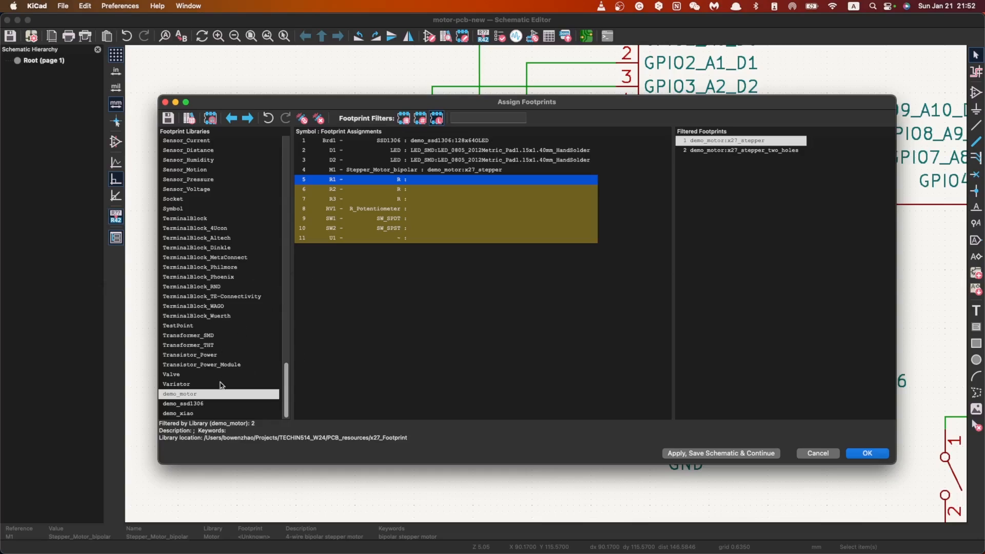
scroll(208, 390, up, 10)
scroll(211, 387, down, 6)
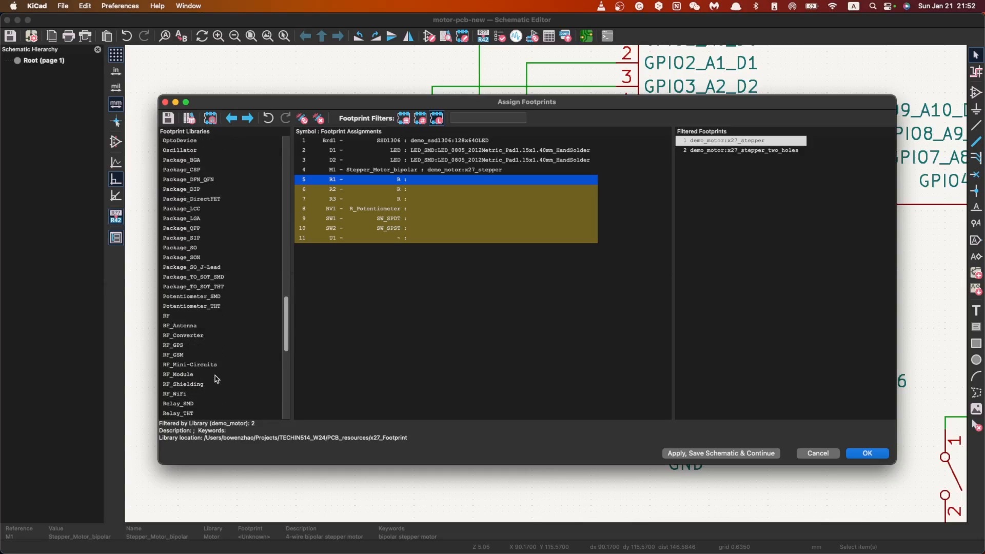
scroll(205, 277, up, 10)
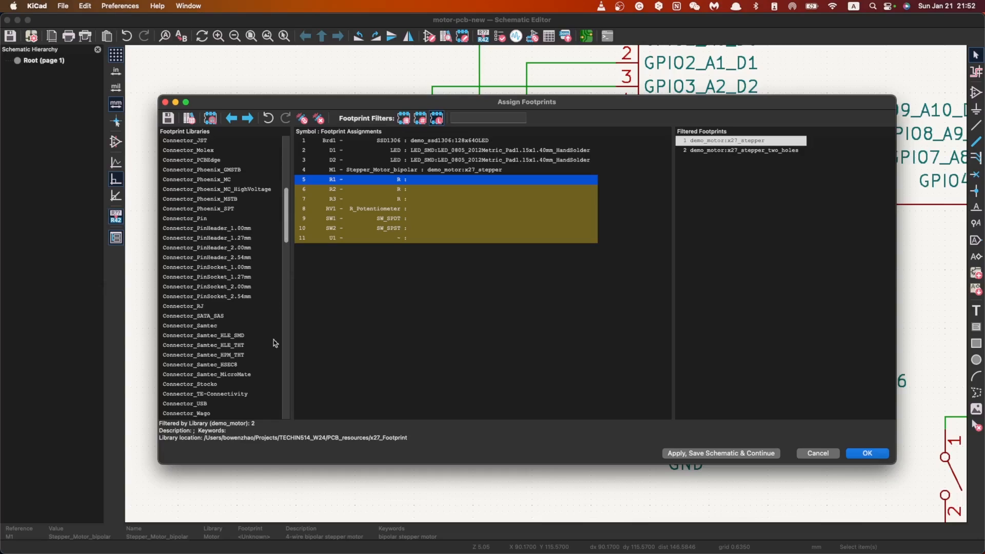
scroll(287, 290, down, 5)
drag(287, 290, 290, 383)
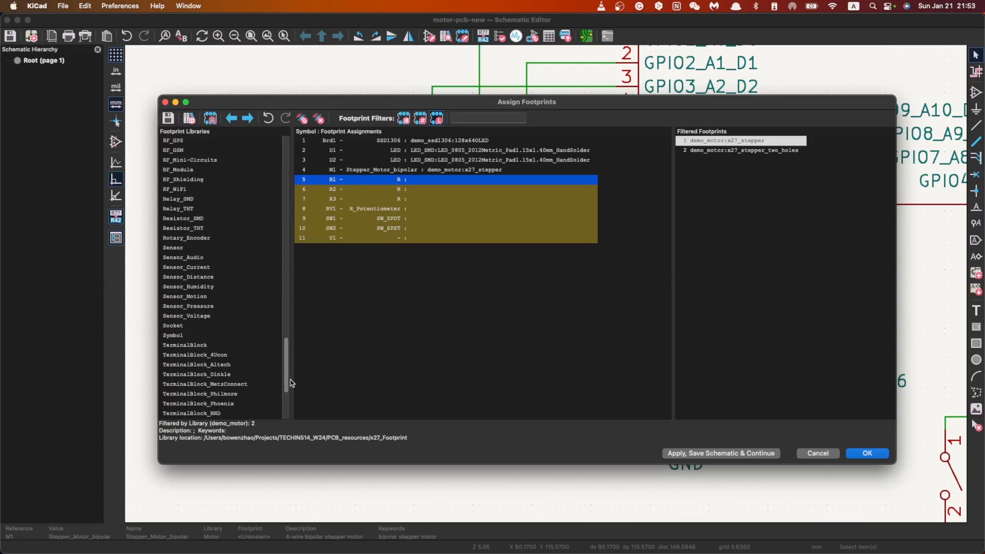
click(204, 218)
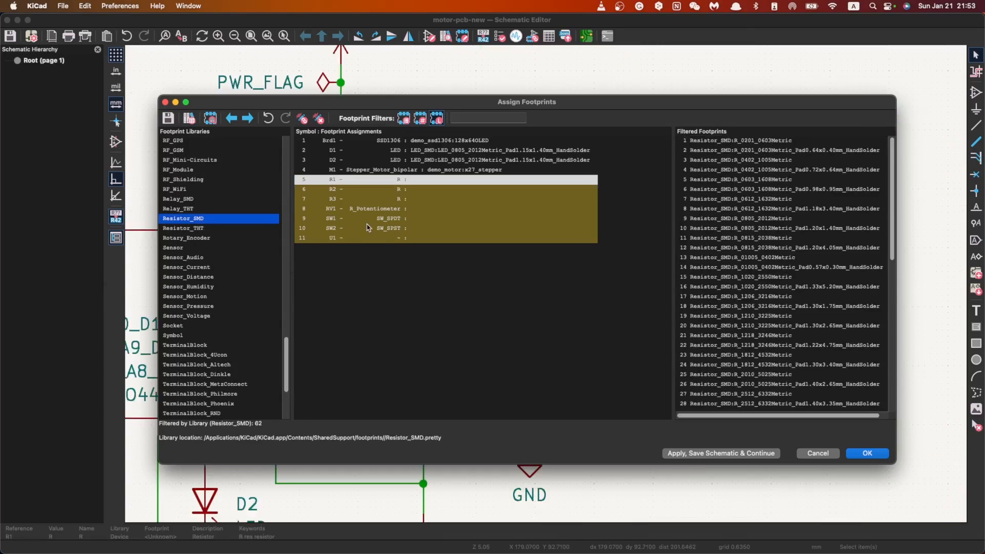
click(773, 228)
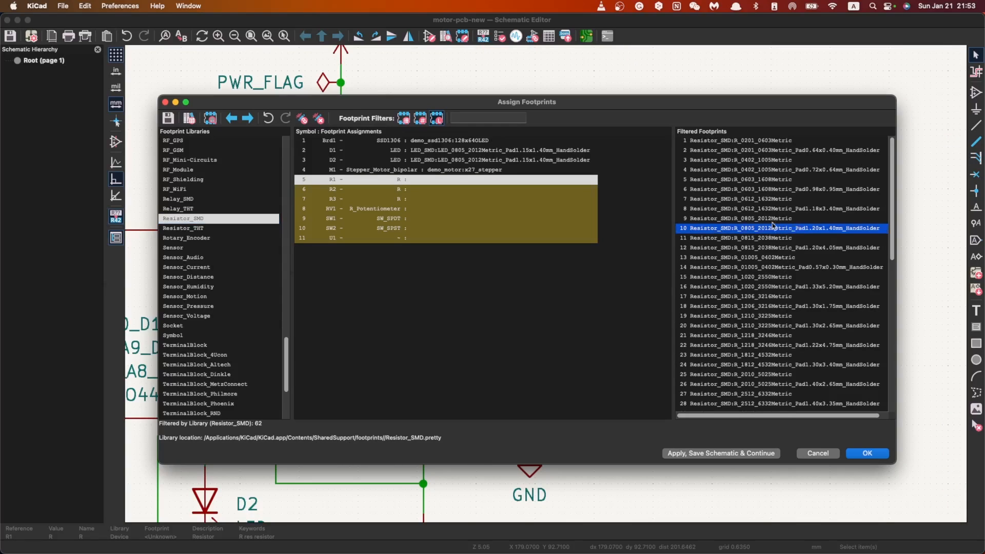
double_click(757, 232)
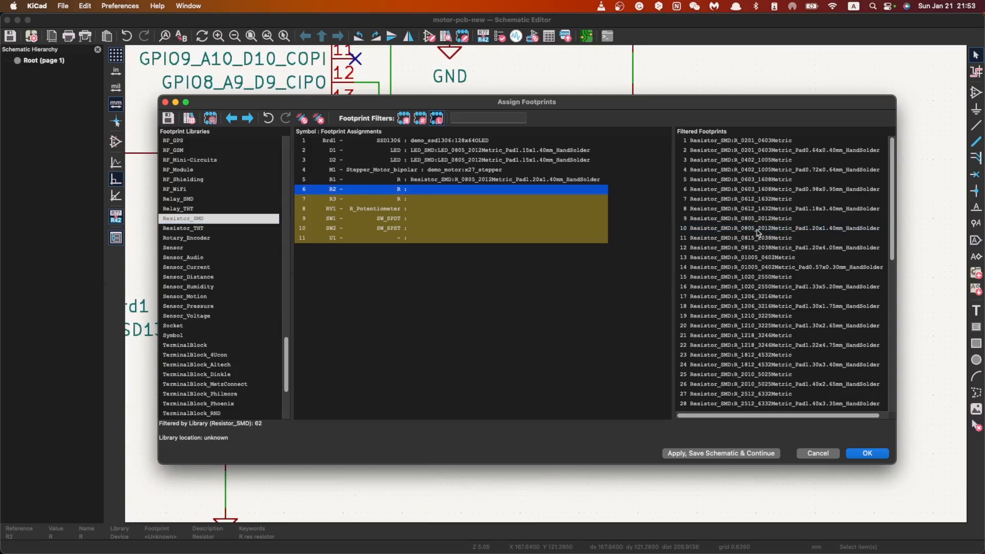
double_click(769, 229)
click(775, 229)
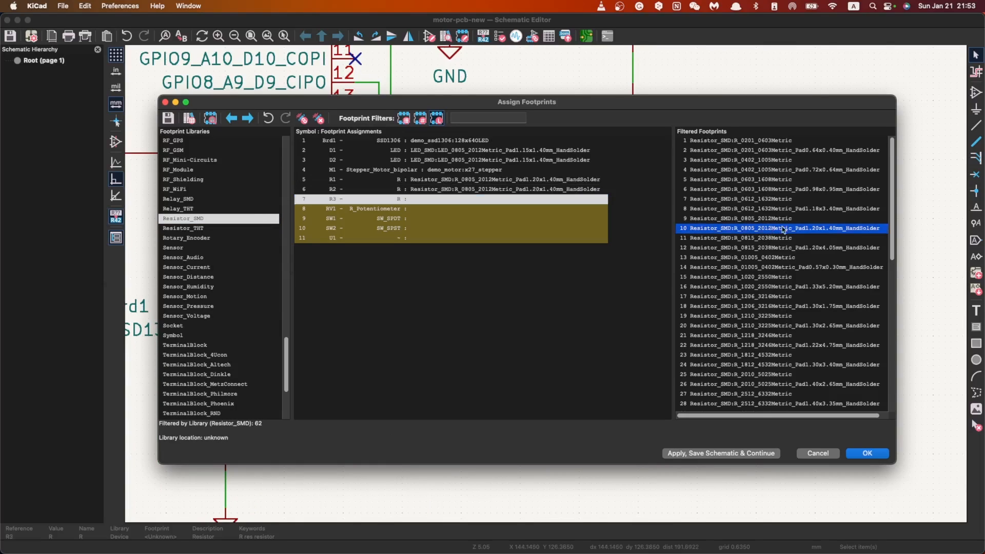
double_click(778, 230)
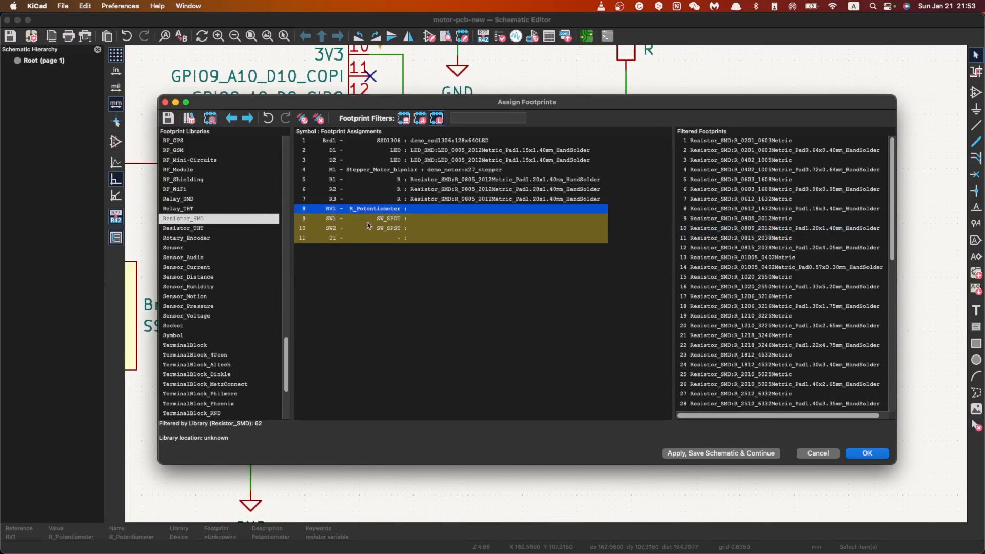
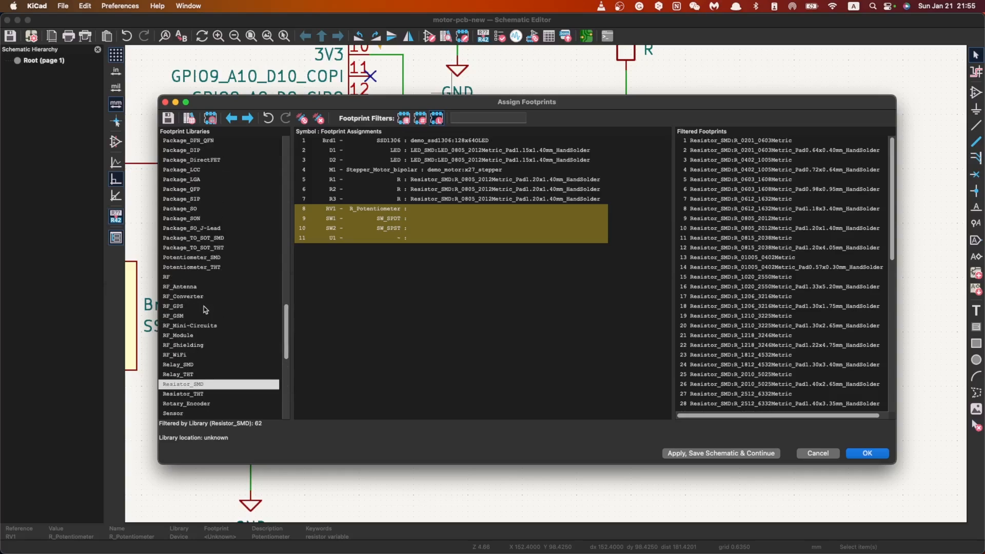
Step: Browse the Potentiometer_SMD and Potentiometer_THT libraries for a footprint suitable for the potentiometer RV1
click(195, 297)
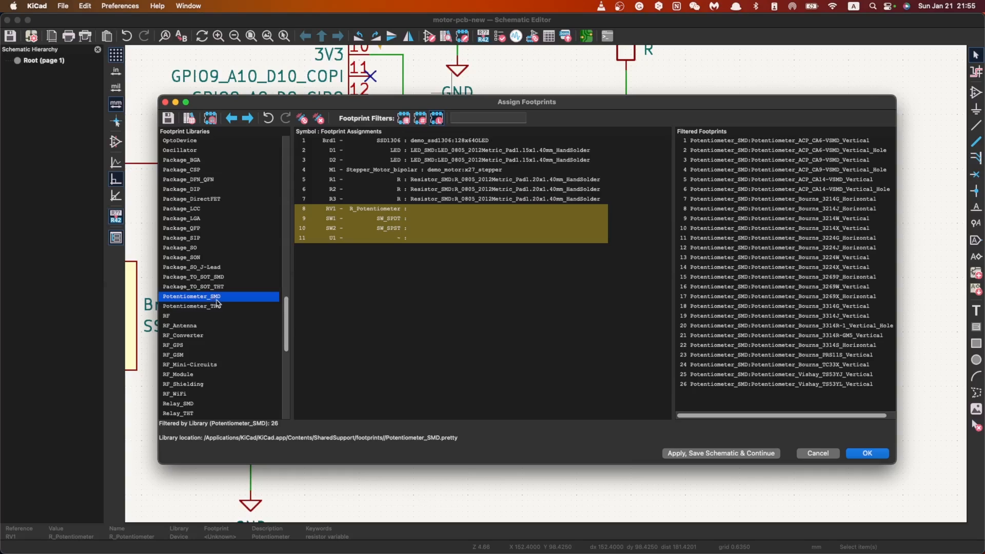
click(223, 307)
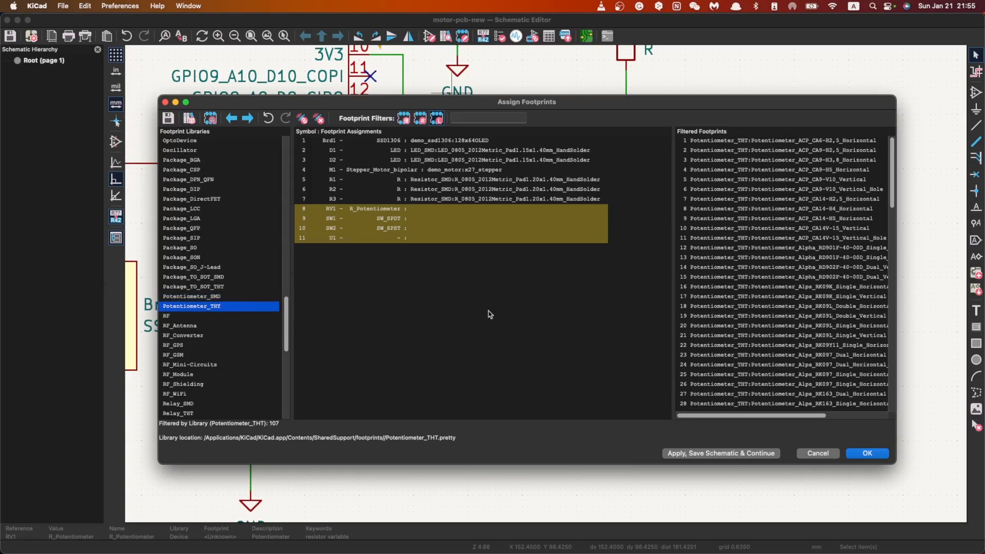
scroll(839, 280, down, 15)
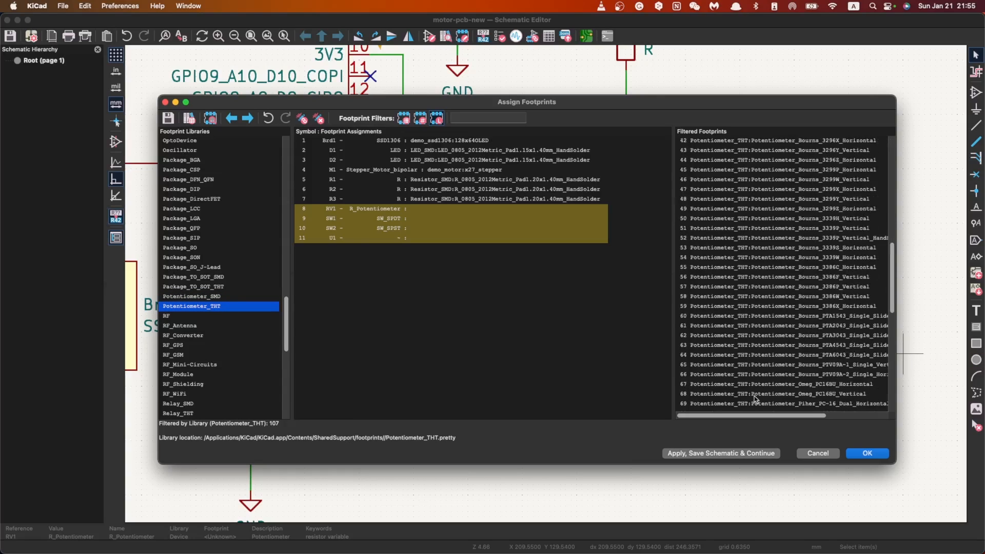
scroll(803, 373, up, 15)
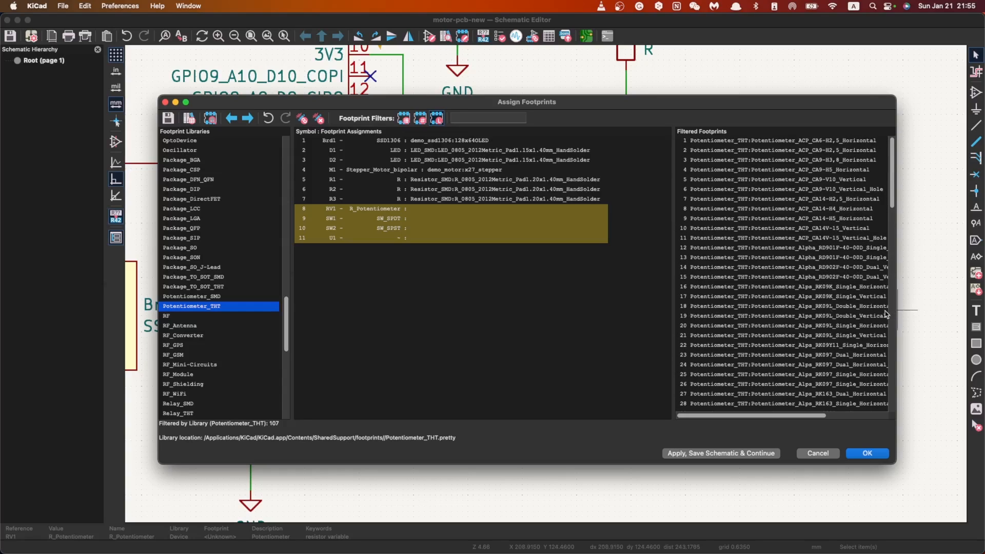
mouse_move(896, 314)
mouse_down()
mouse_move(923, 314)
mouse_move(900, 313)
mouse_up()
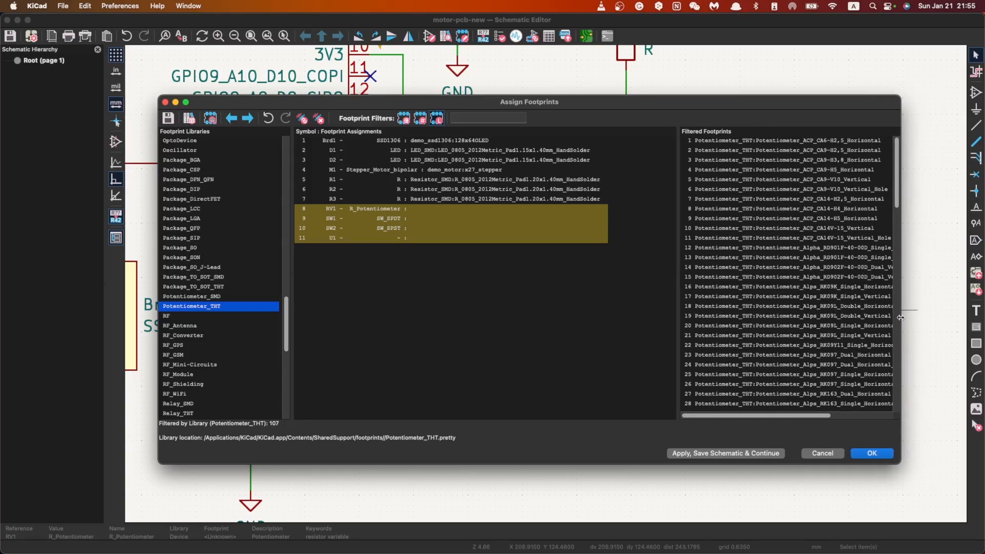
click(791, 218)
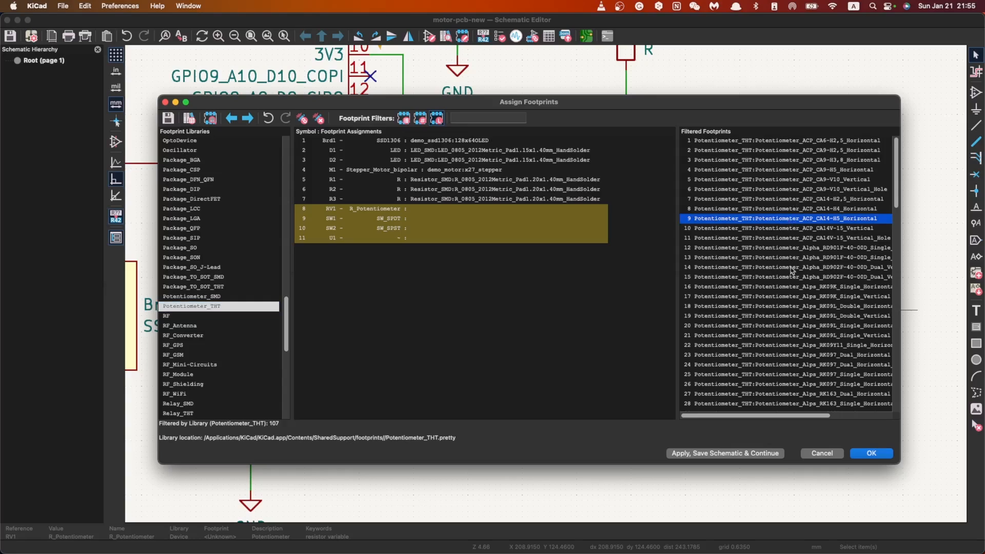
scroll(788, 290, down, 15)
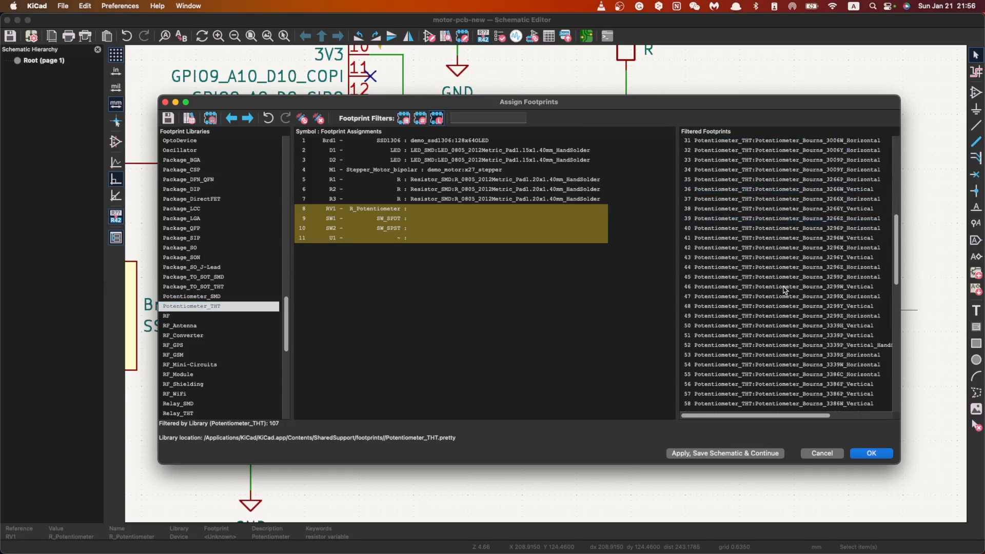
scroll(784, 290, down, 5)
scroll(781, 294, up, 5)
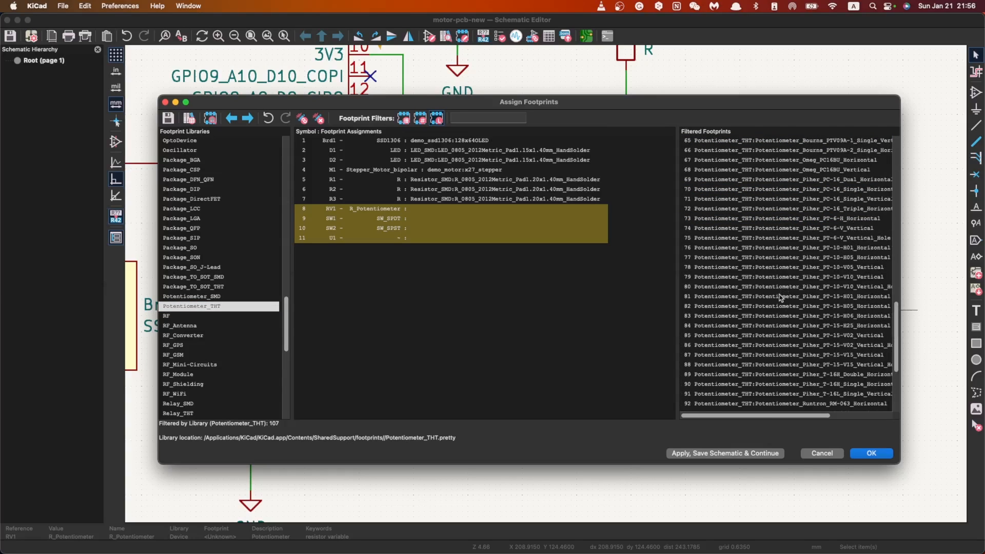
Step: Preview the Potentiometer_Piher_PC-16_Triple_Horizontal footprint from the Potentiometer_THT library and close the viewer
click(770, 230)
click(790, 209)
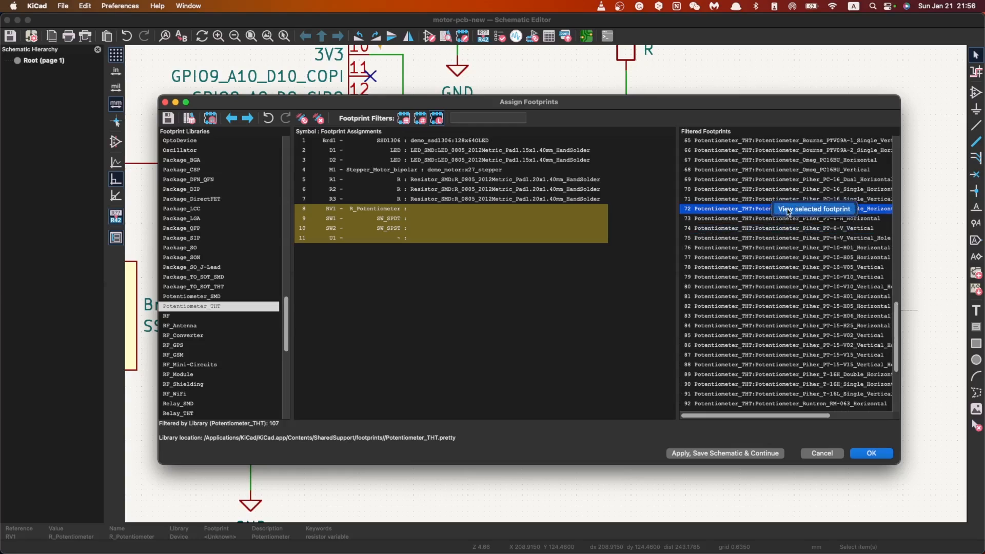
double_click(790, 210)
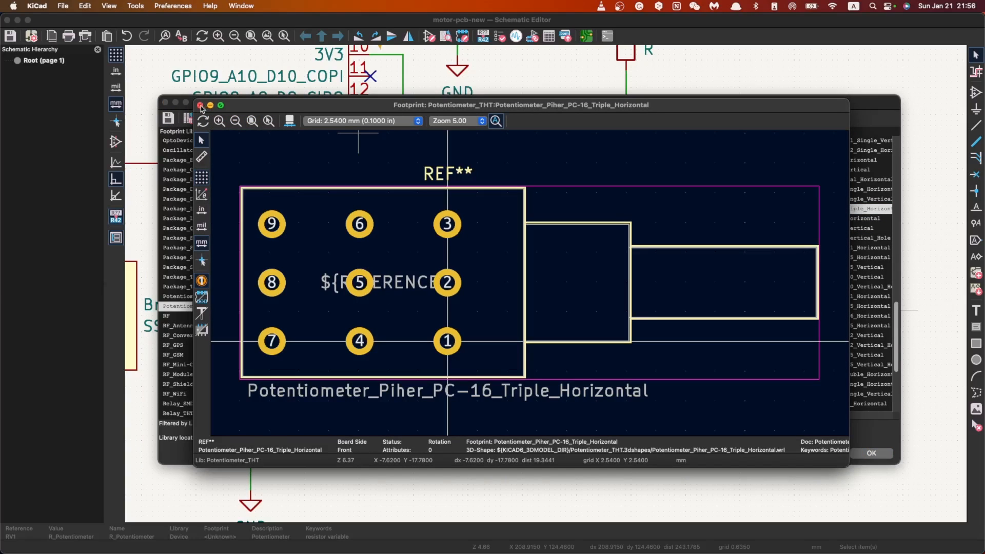
click(200, 105)
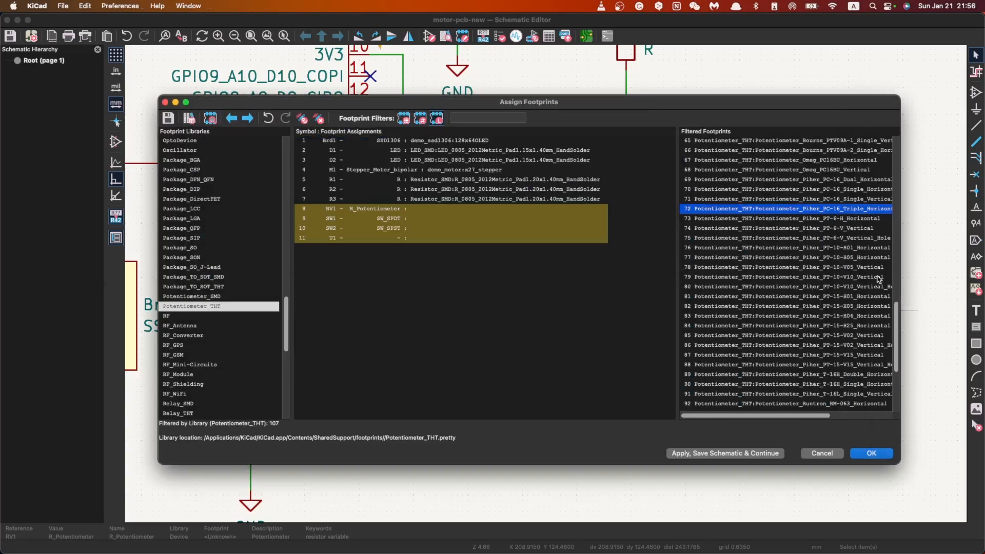
Step: Look through the whole Potentiometer_THT footprint list again for a part that suits RV1
scroll(872, 287, up, 10)
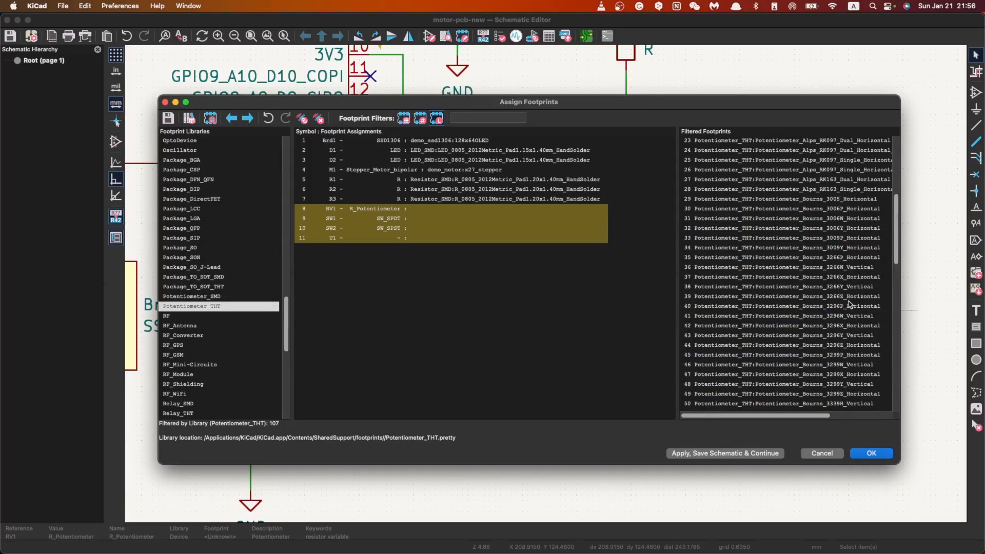
scroll(849, 304, up, 5)
scroll(841, 261, down, 10)
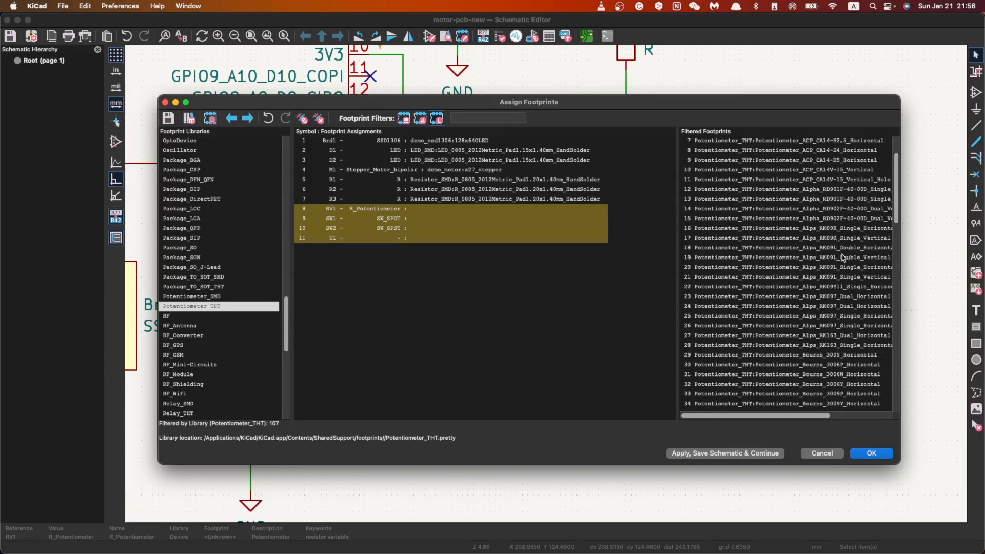
scroll(846, 272, down, 10)
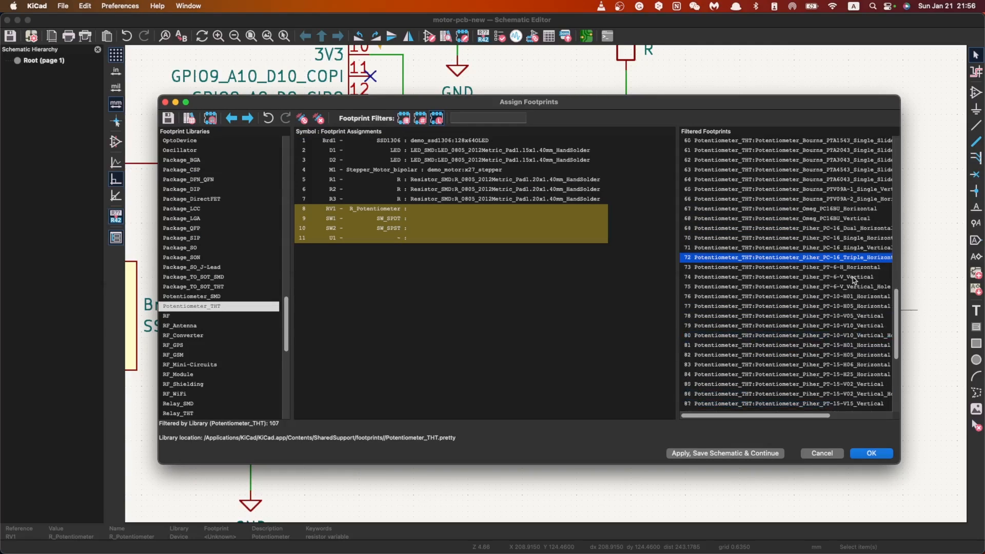
scroll(851, 284, down, 1)
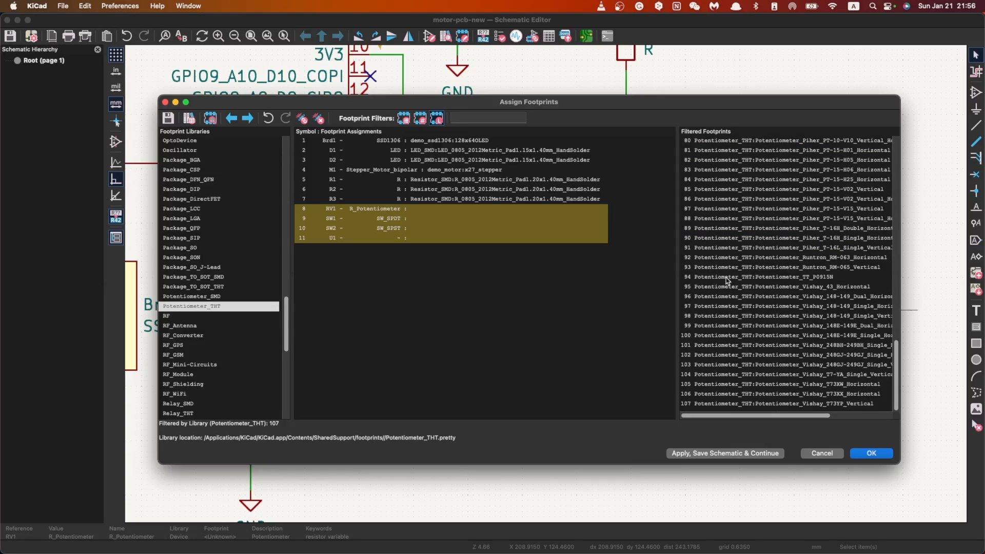
Step: Switch to Google Chrome and search the web for "potentiomter kicad 3pin footprint"
key(ctrl+Up)
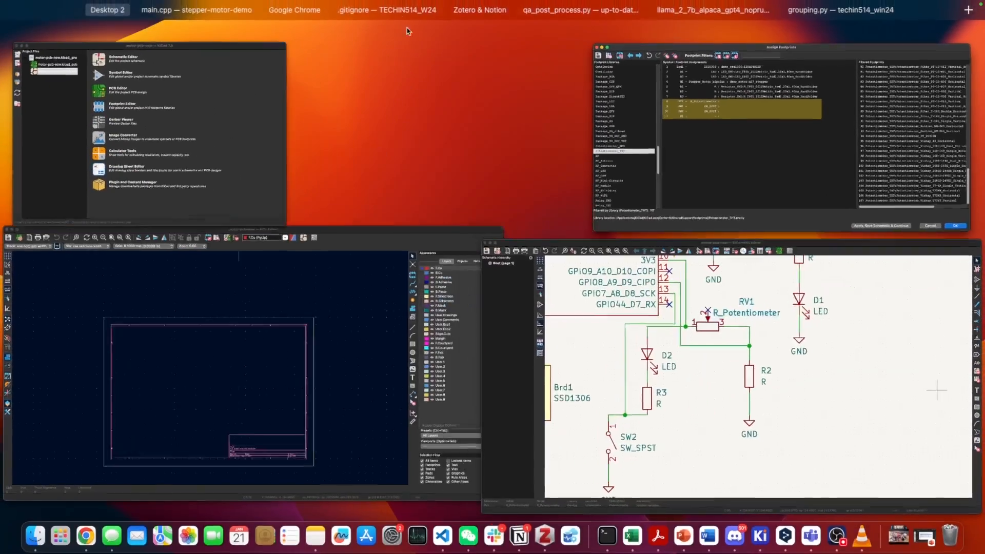
click(307, 30)
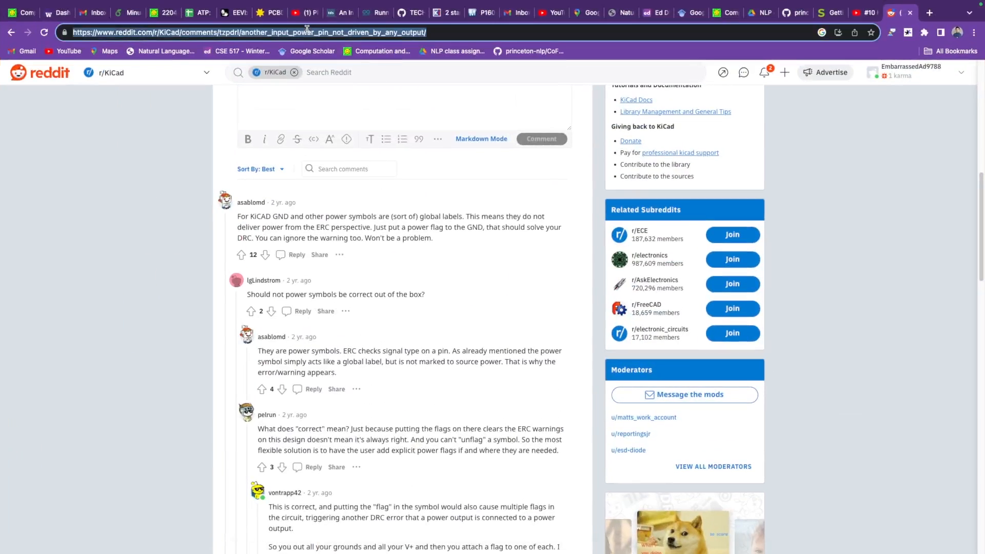
text(potentio)
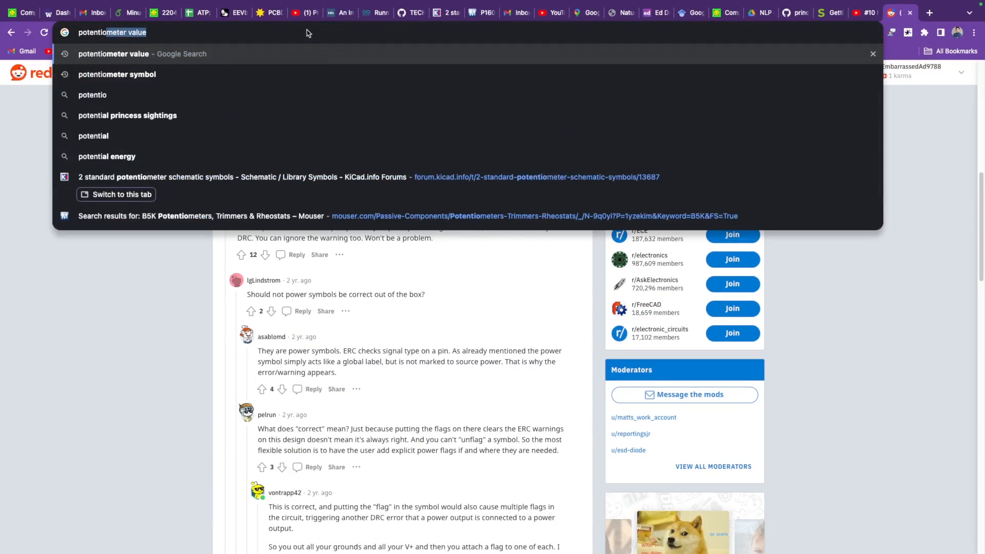
text(mter kicad )
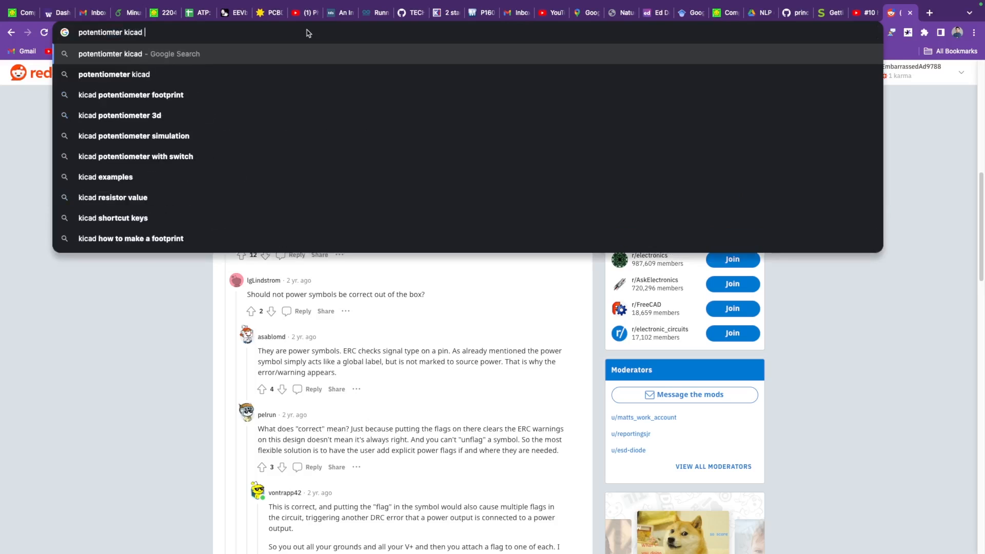
text(3pin)
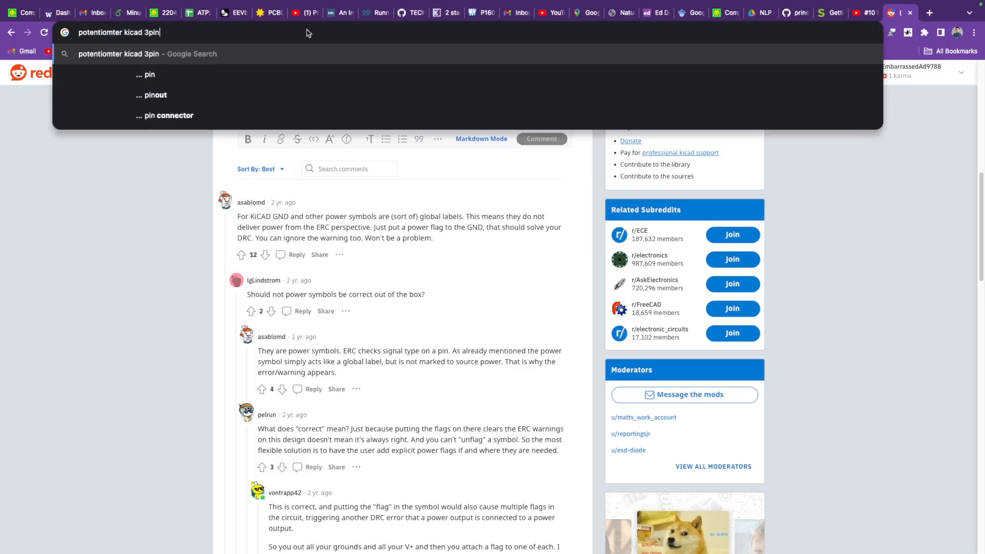
text( footprint)
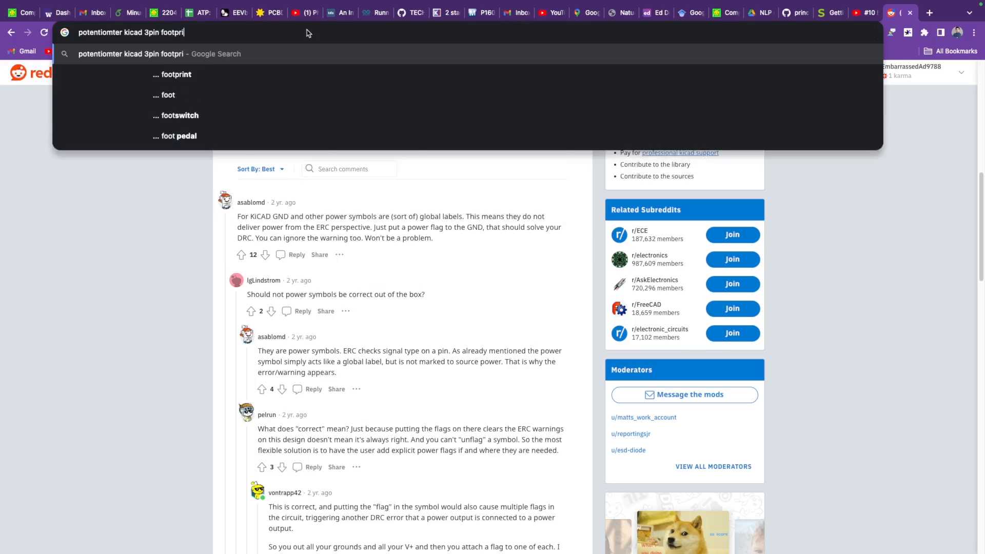
key(Return)
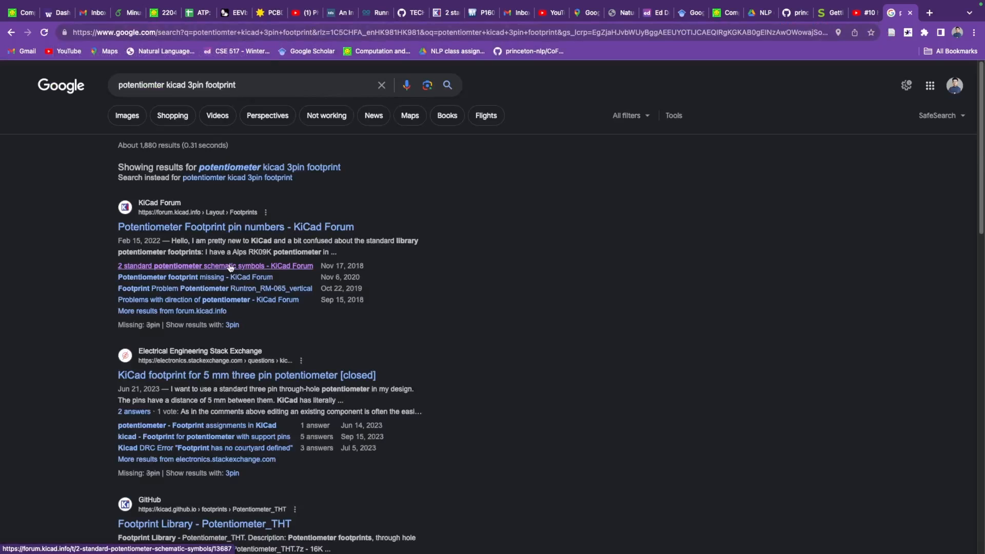
Step: Check the KiCad Forum thread "Potentiometer Footprint pin numbers" and return to the search results
scroll(330, 348, down, 6)
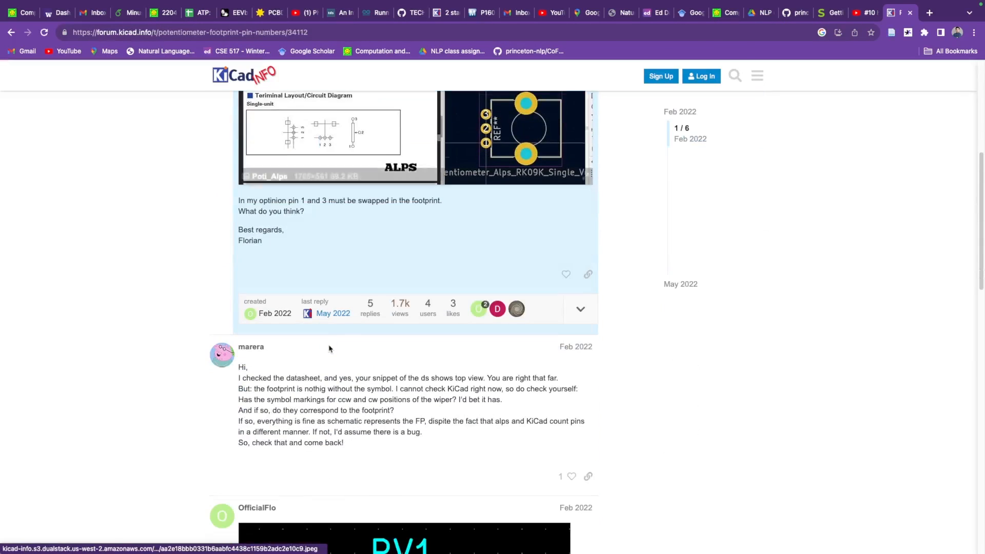
scroll(329, 347, up, 4)
click(12, 34)
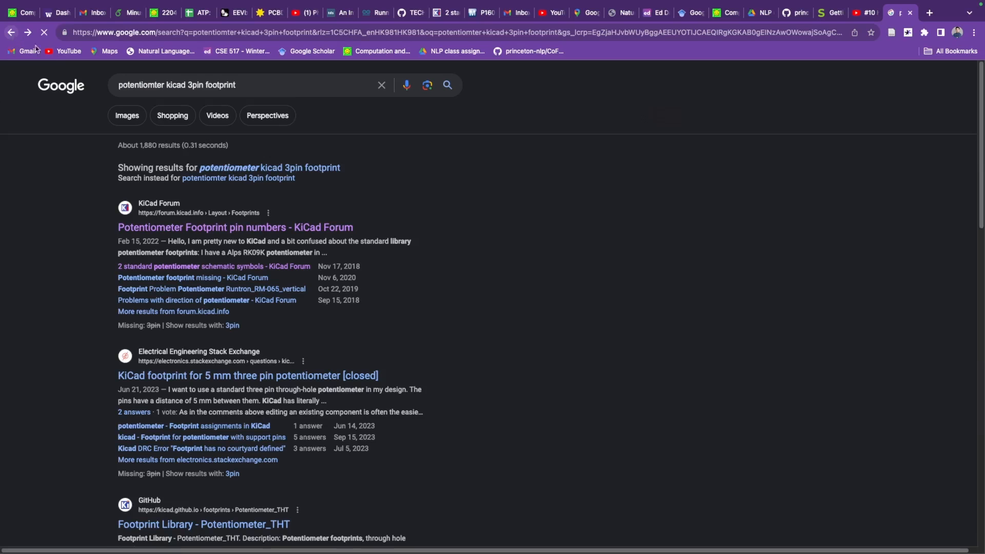
Step: Read the KiCad Forum thread "2 standard potentiometer schematic symbols" for footprint advice, and go back to the search results
click(228, 271)
scroll(339, 299, down, 7)
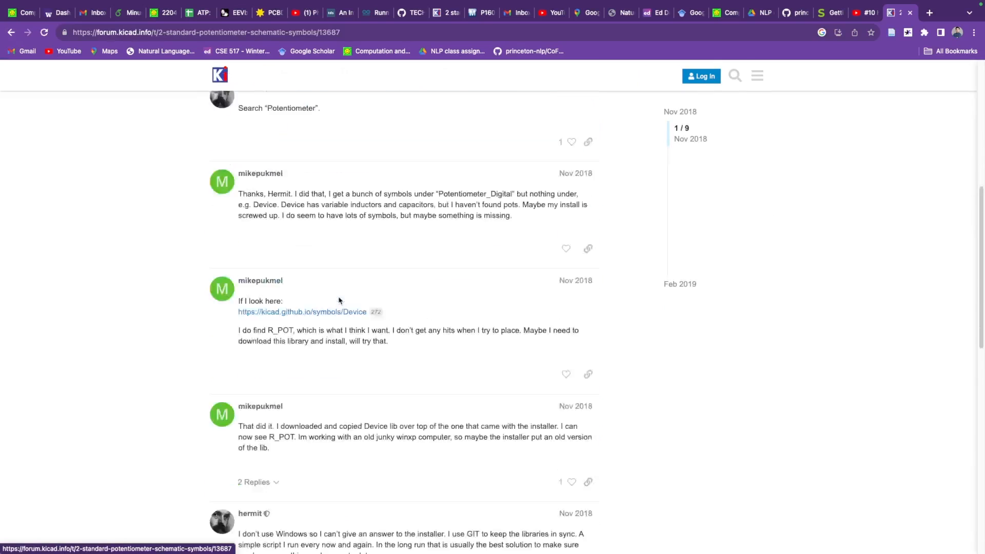
scroll(359, 298, up, 7)
scroll(350, 311, down, 10)
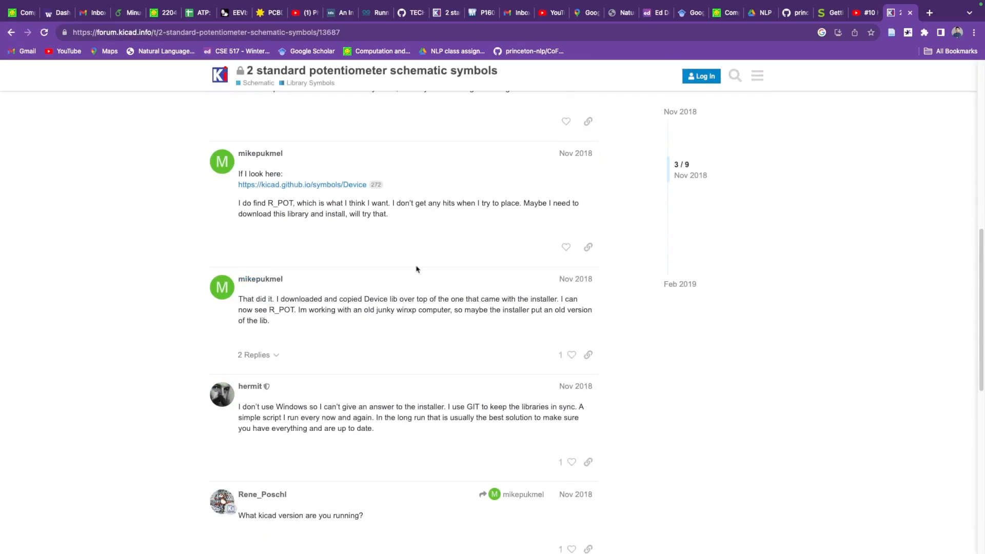
scroll(359, 230, down, 8)
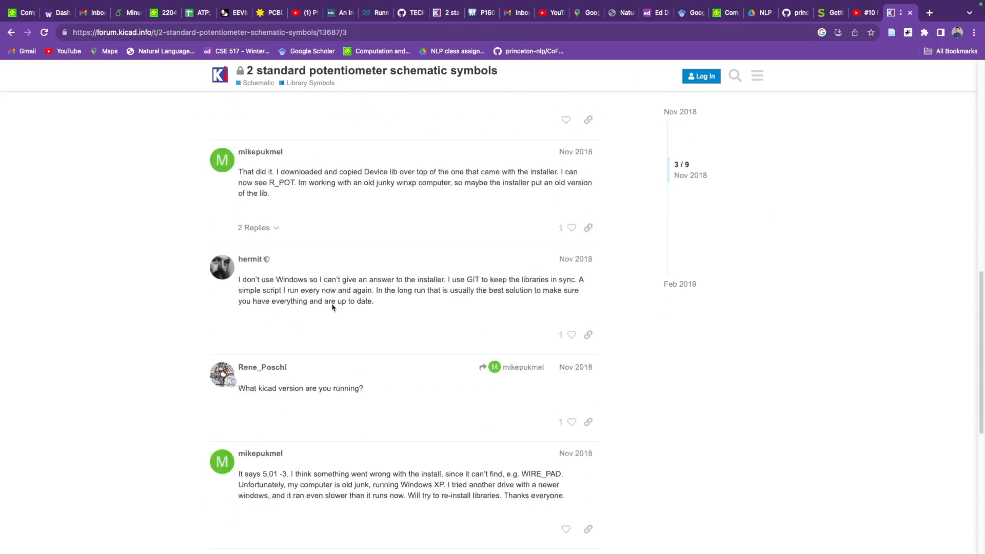
scroll(334, 326, up, 8)
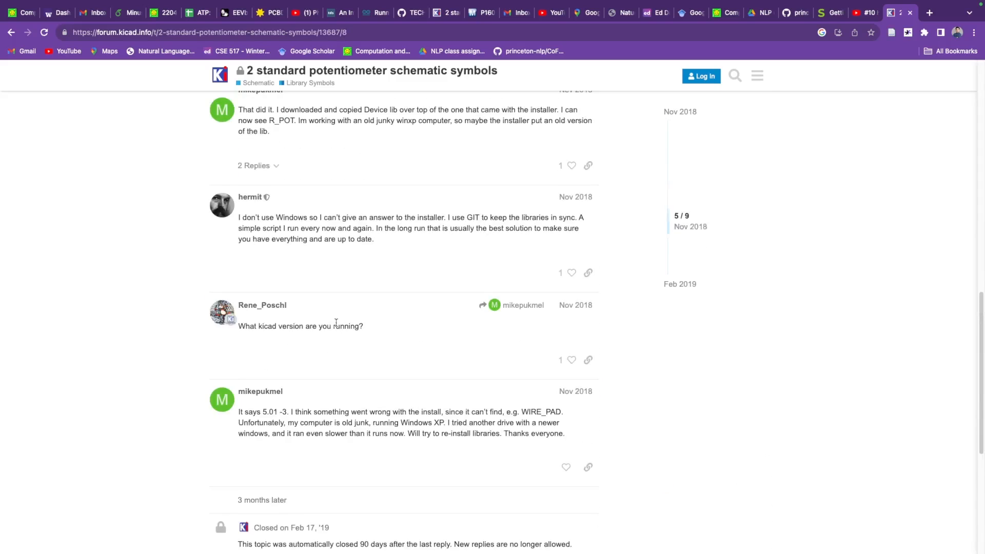
scroll(340, 334, up, 2)
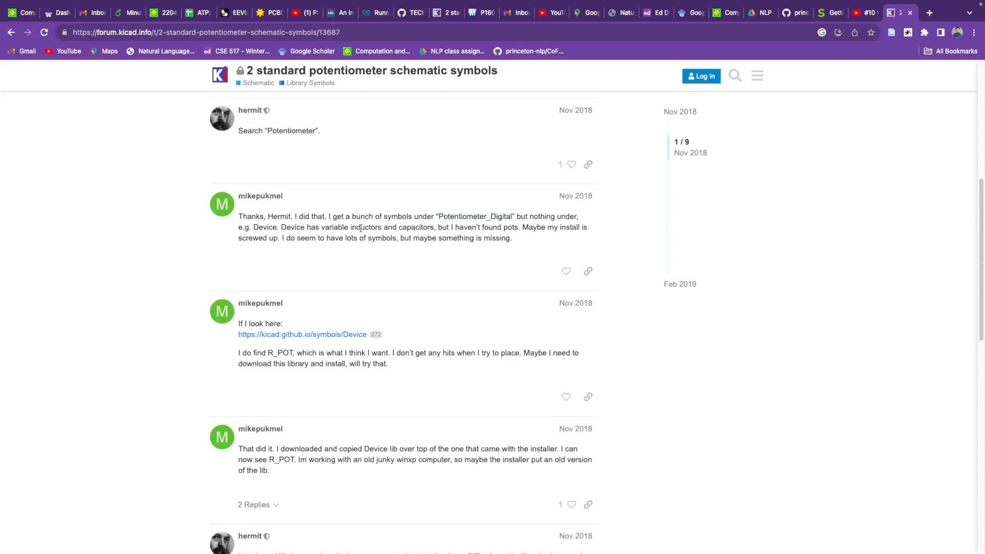
scroll(359, 262, up, 1)
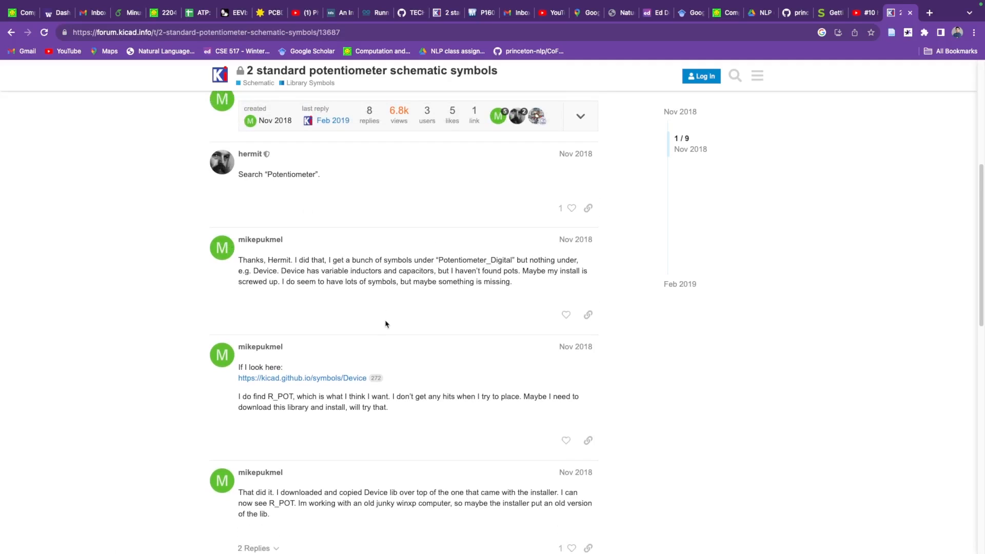
click(11, 32)
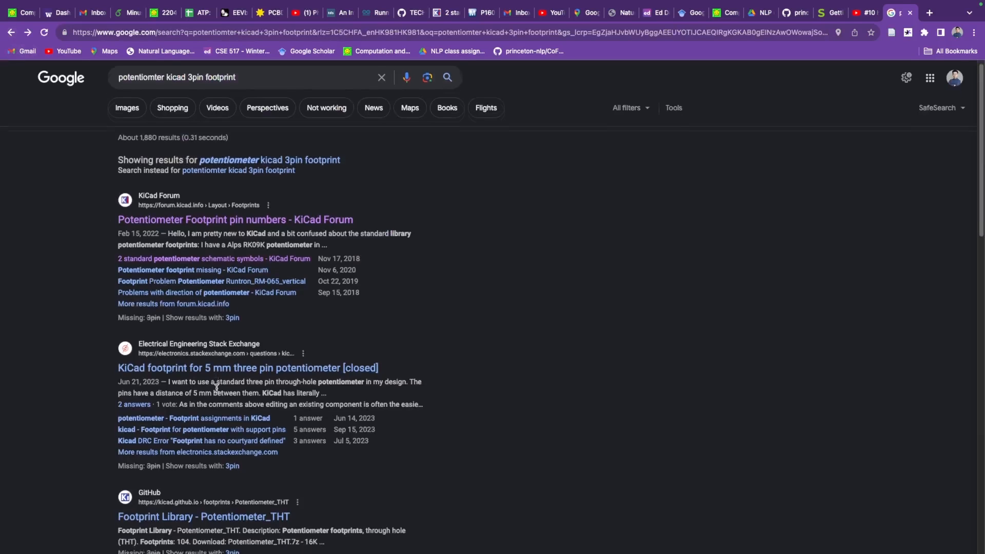
Step: Open the Stack Exchange question "KiCad footprint for 5 mm three pin potentiometer" and read its comments and answers
scroll(217, 388, down, 2)
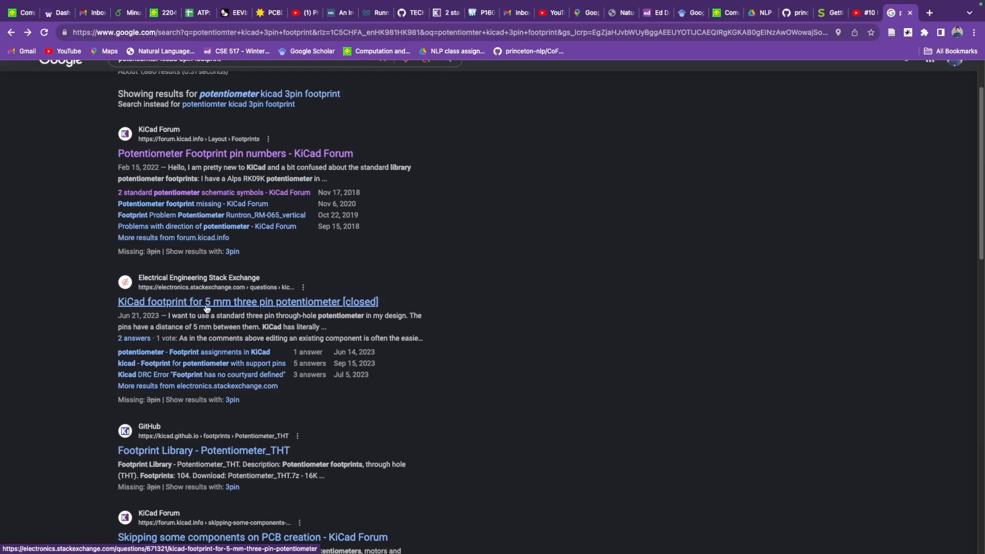
click(284, 303)
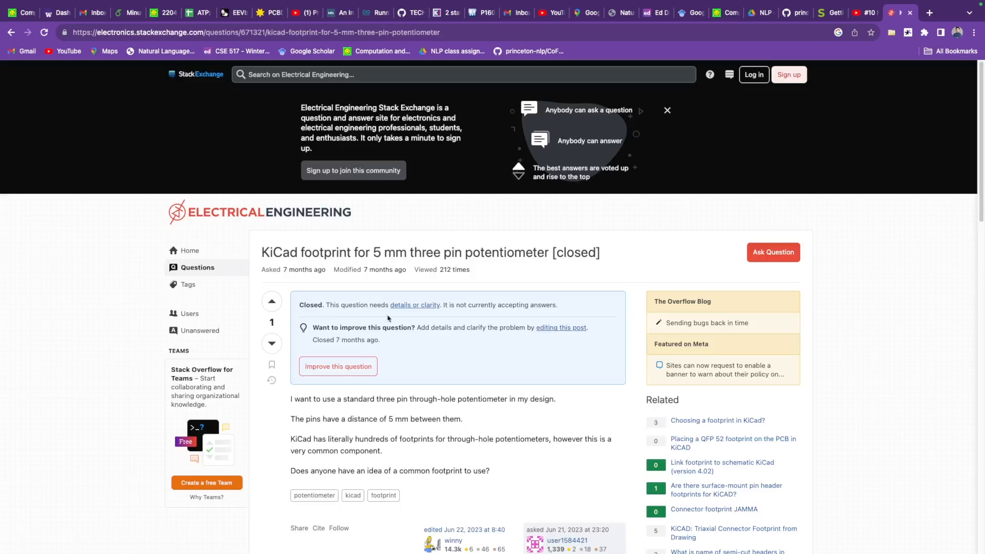
scroll(389, 313, down, 2)
scroll(390, 297, down, 7)
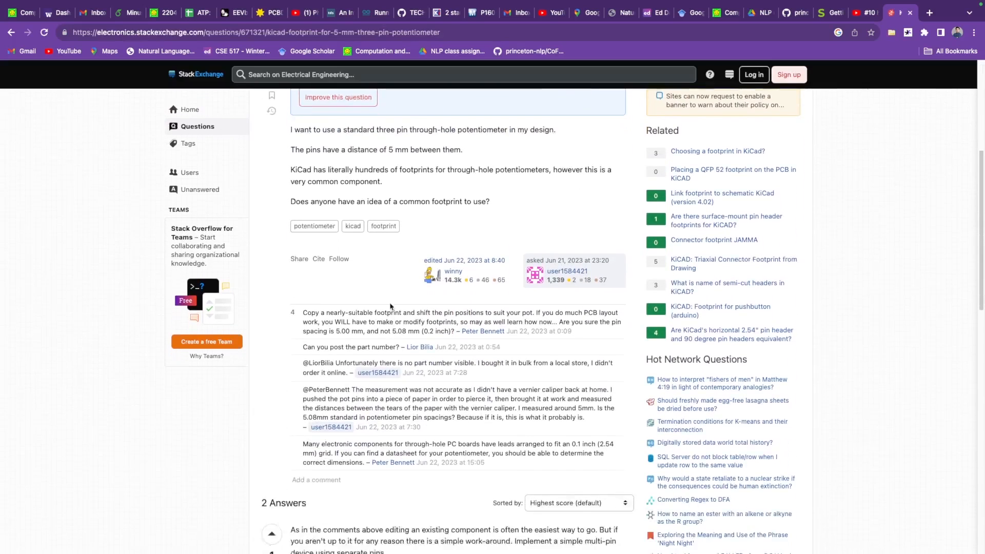
scroll(385, 361, down, 2)
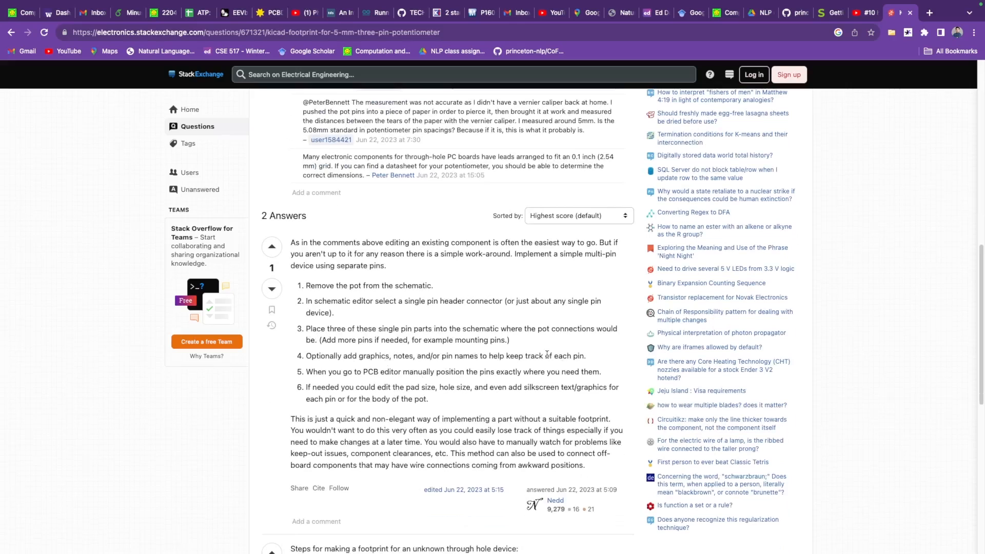
Step: Examine both Stack Exchange answers on building the potentiometer from single pins and measuring an unknown through-hole part, plus the comments above them
scroll(548, 354, down, 5)
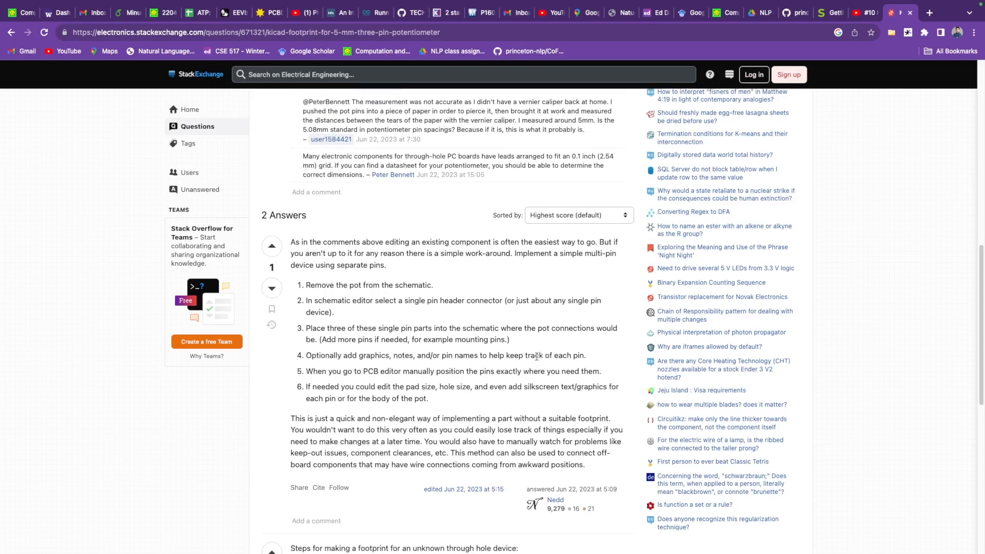
scroll(490, 369, down, 5)
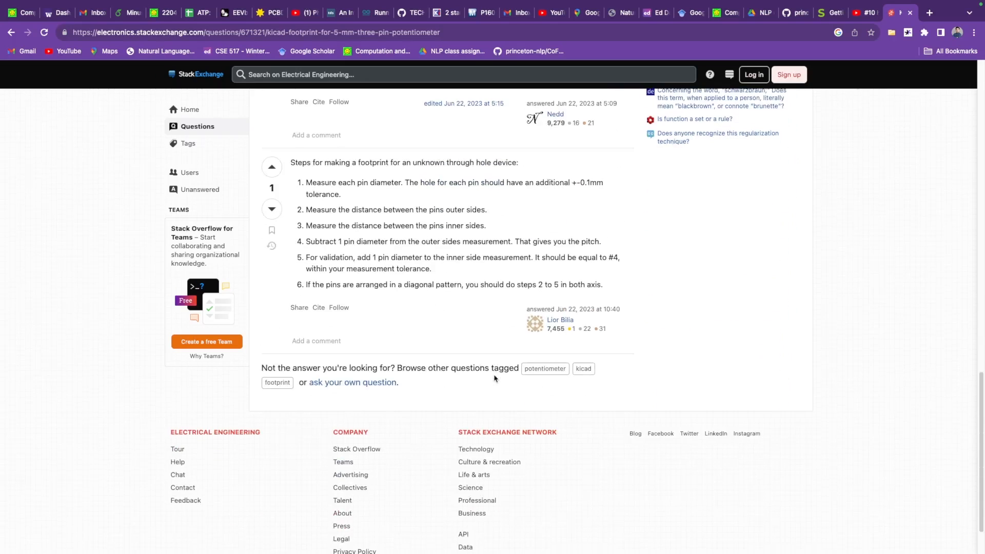
scroll(490, 379, up, 2)
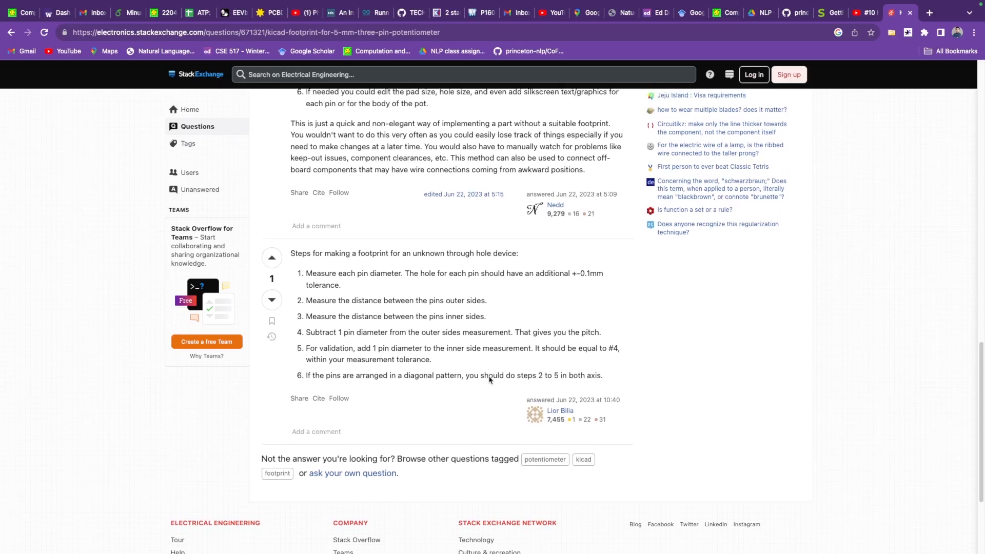
scroll(489, 380, up, 1)
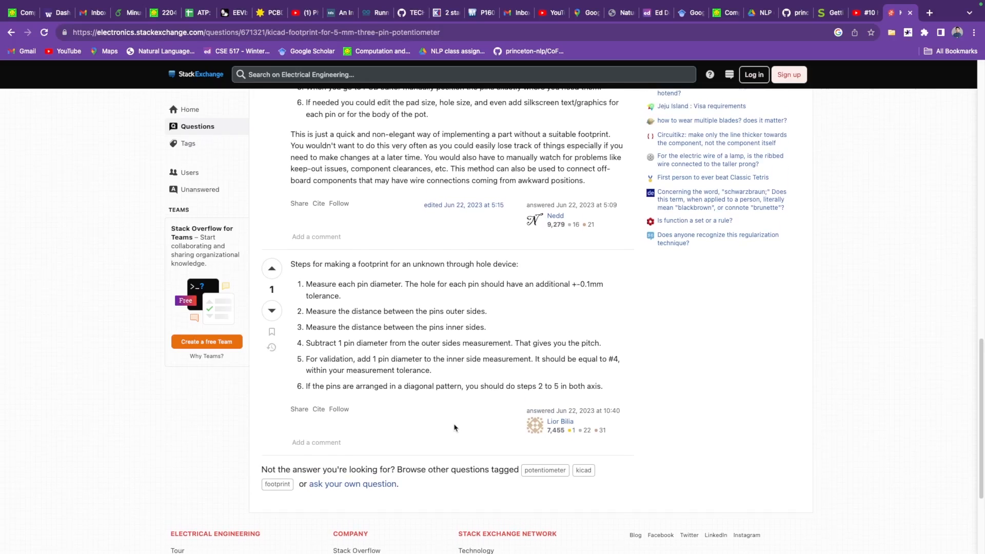
scroll(454, 425, up, 10)
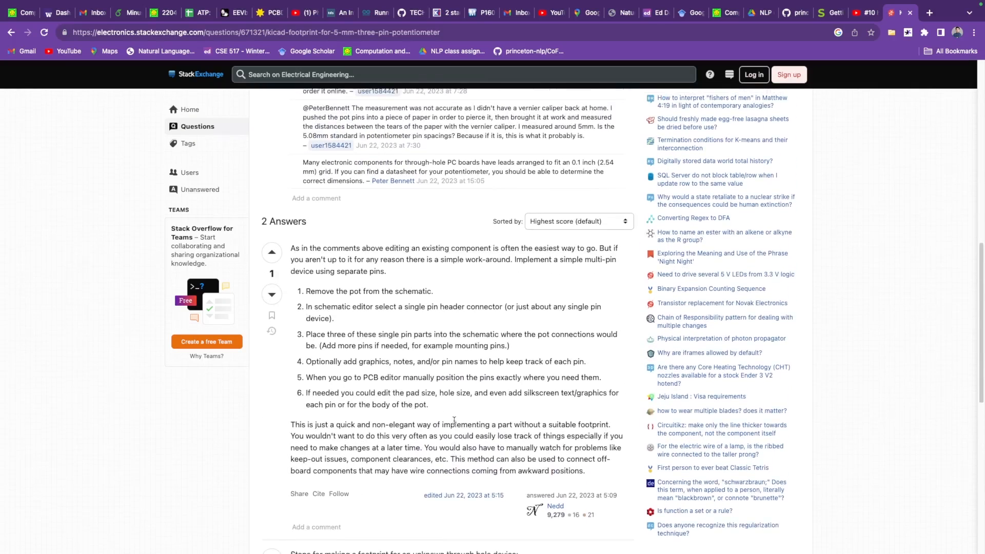
scroll(454, 421, down, 1)
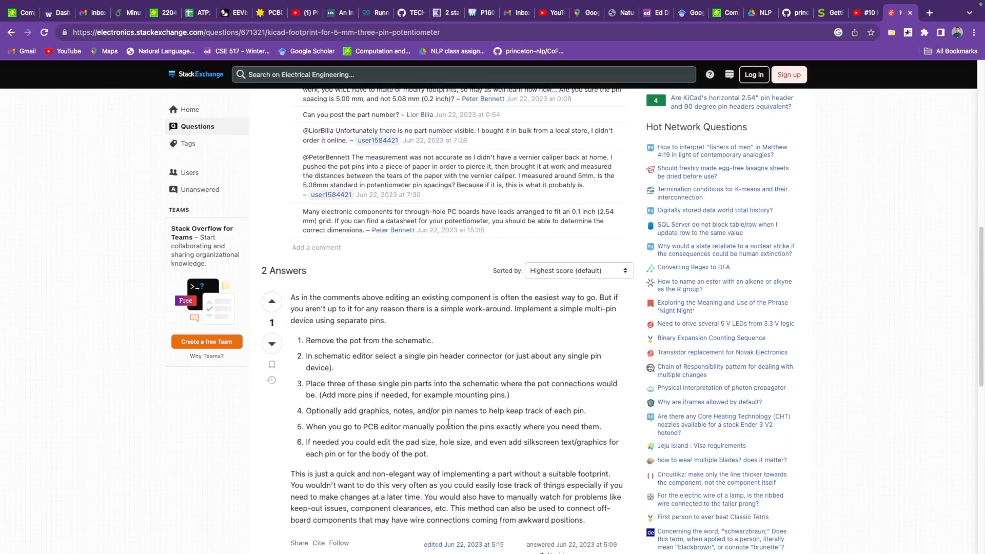
scroll(452, 421, up, 3)
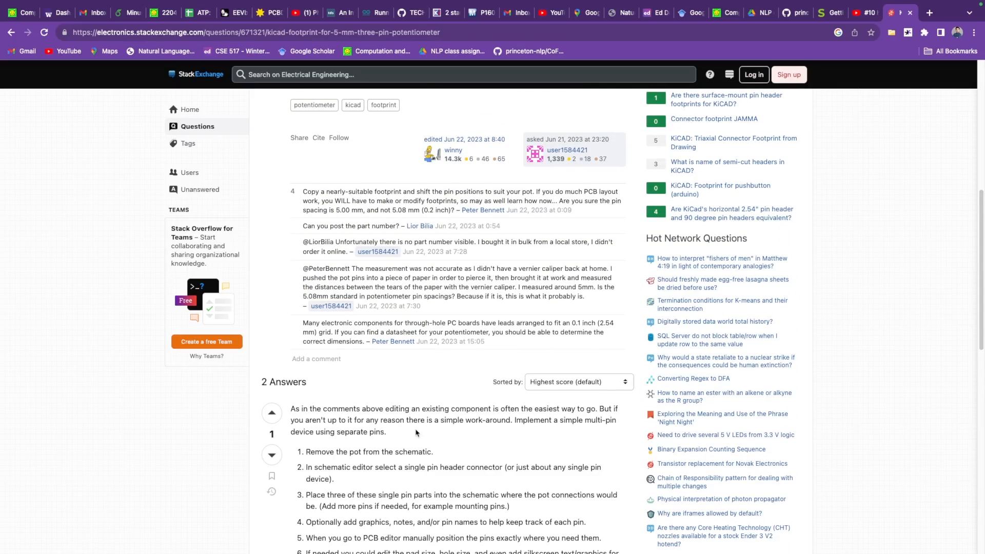
scroll(416, 432, down, 3)
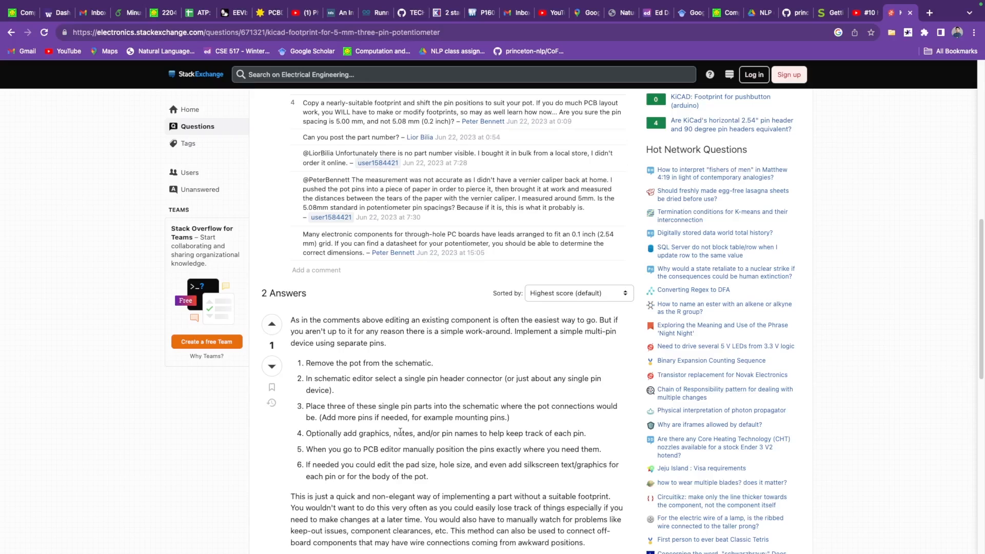
scroll(396, 428, down, 1)
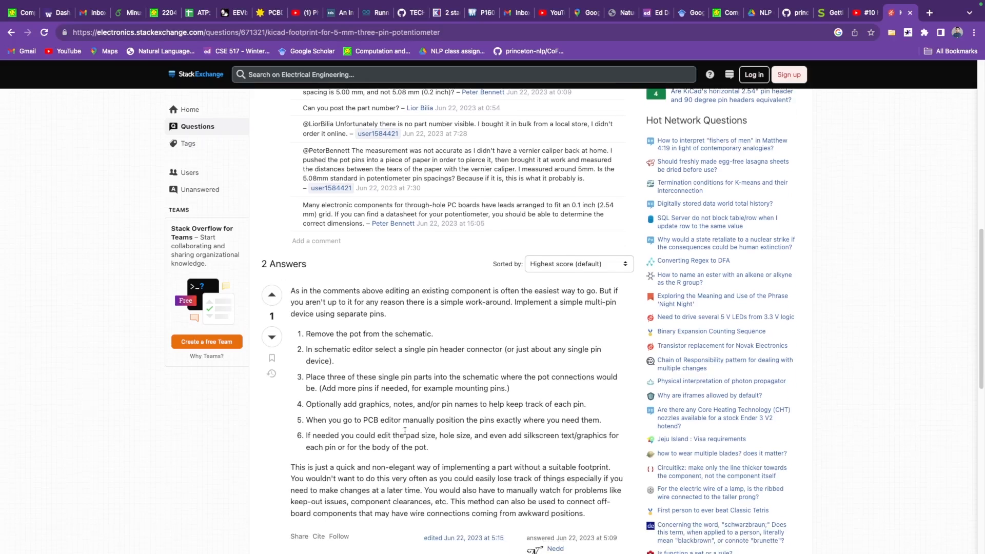
Step: Switch to the motor-pcb-new Schematic Editor in KiCad and open the footprint assignment tool
key(ctrl+Up)
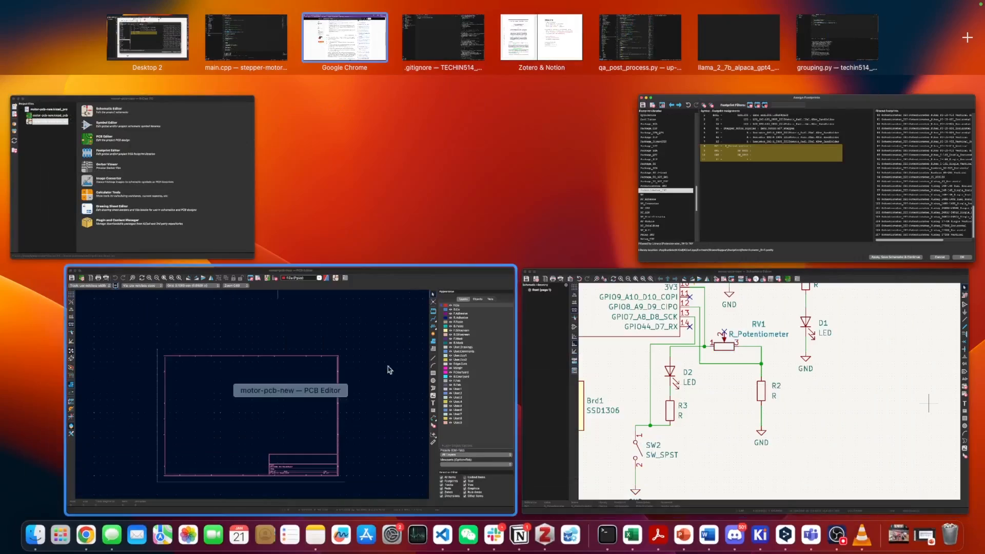
click(698, 351)
key(ctrl+Up)
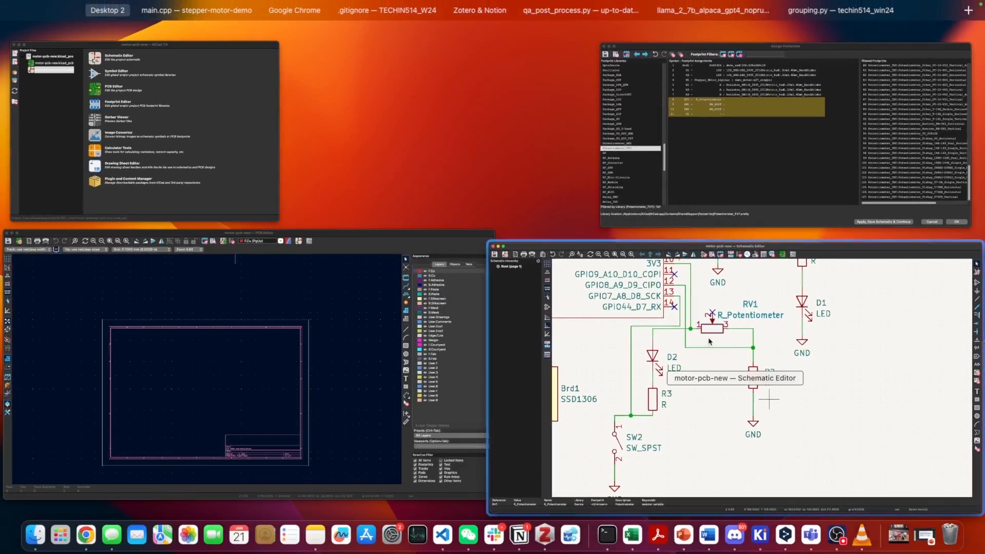
click(710, 340)
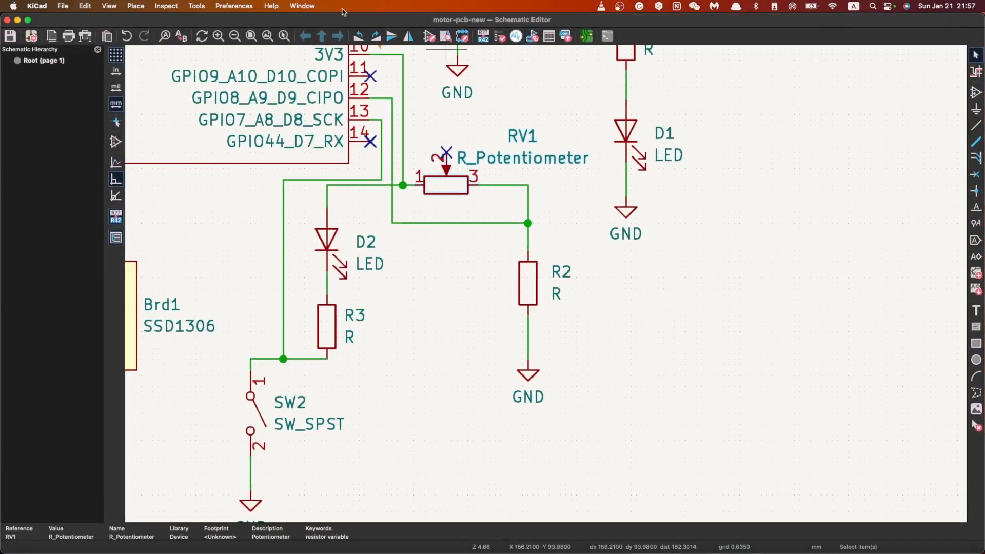
click(165, 6)
mouse_move(199, 13)
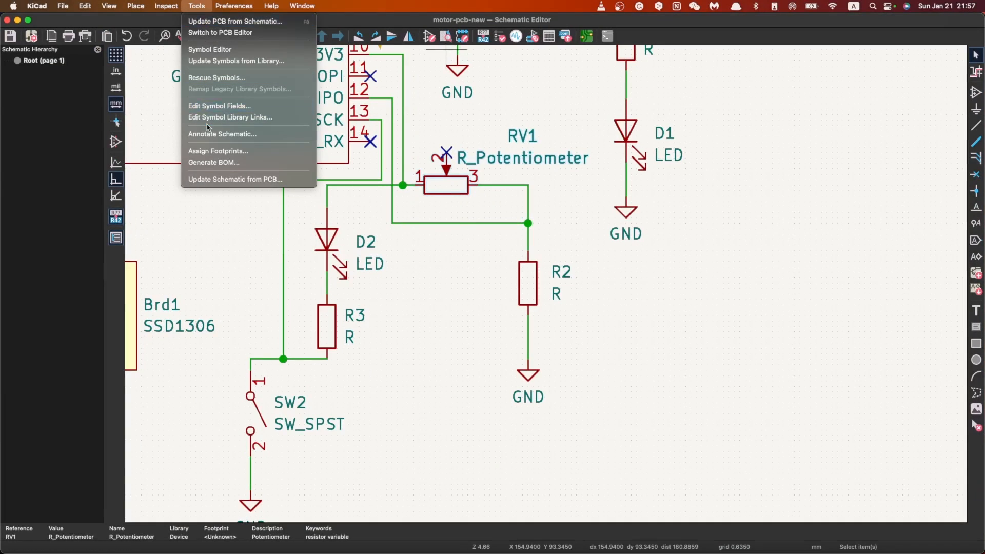
click(218, 151)
Step: Assign the footprint demo_ssd1306:128x64OLED to the SSD1306 display symbol Brd1
click(456, 220)
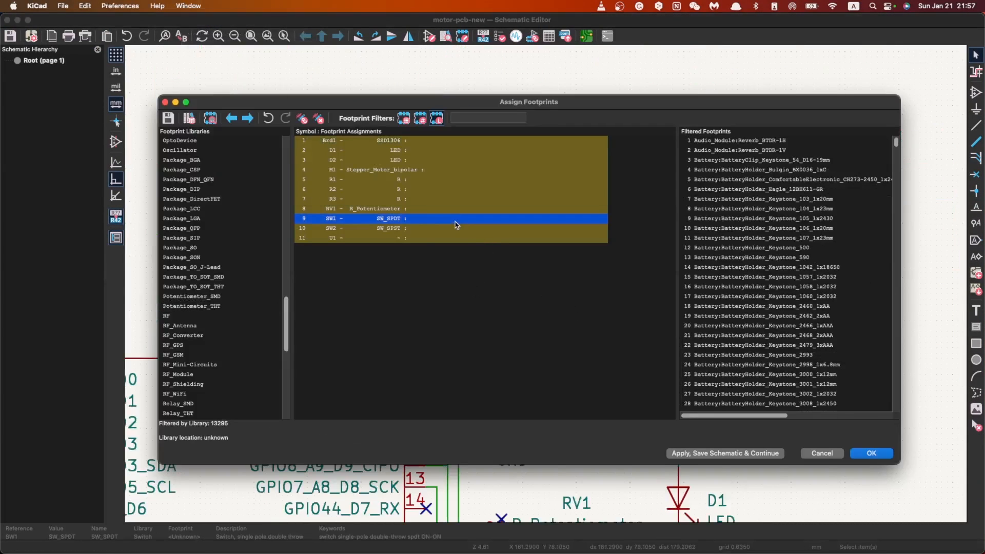
click(424, 209)
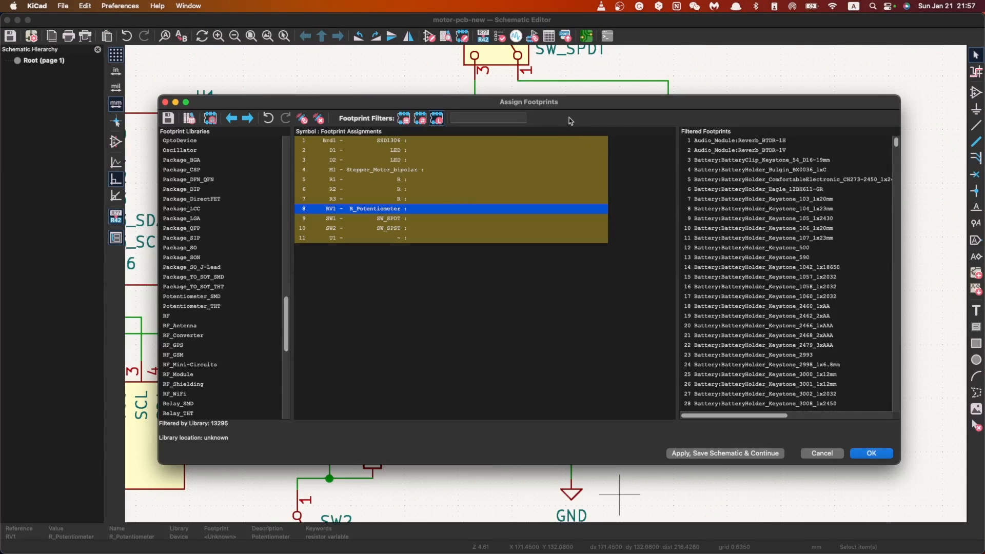
drag(568, 101, 562, 81)
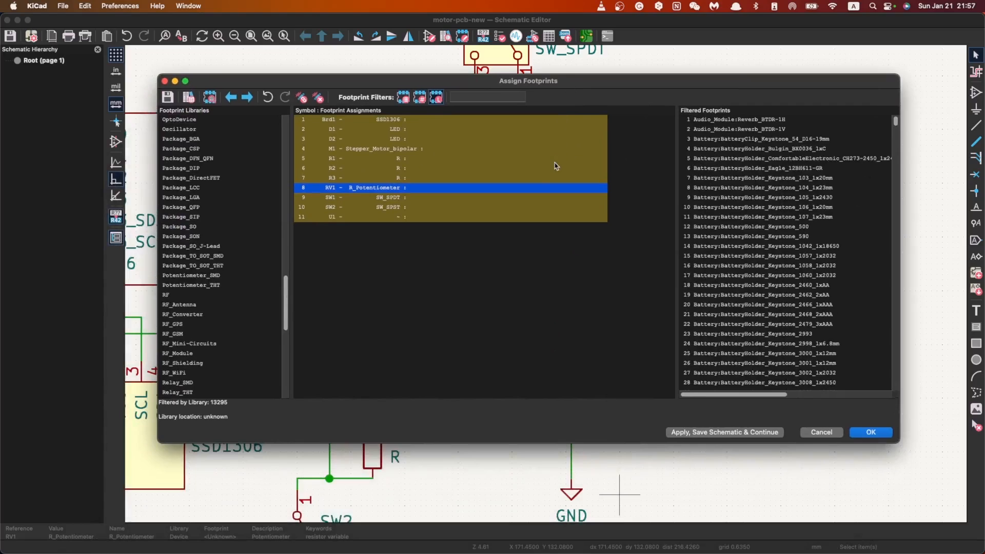
click(421, 121)
scroll(672, 333, down, 3)
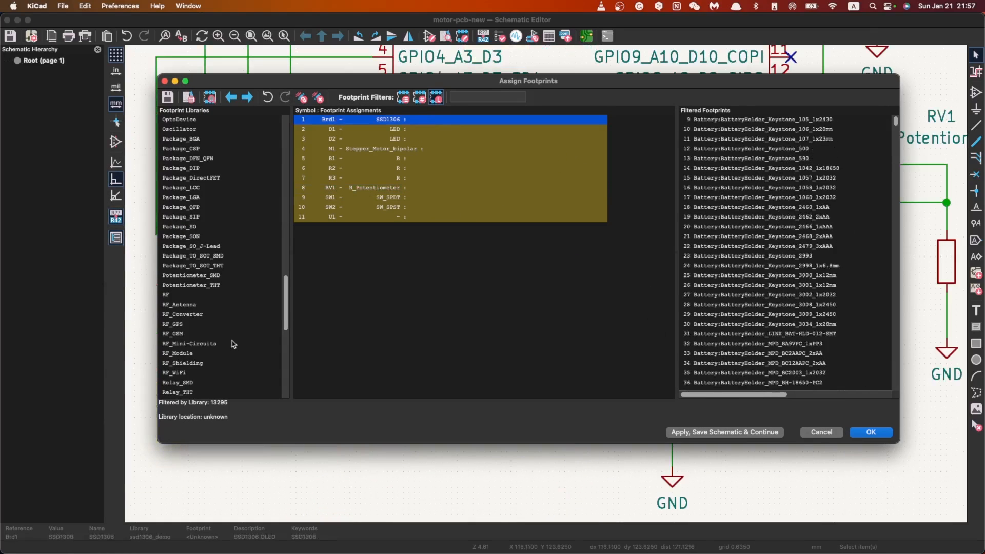
scroll(233, 344, down, 10)
click(219, 386)
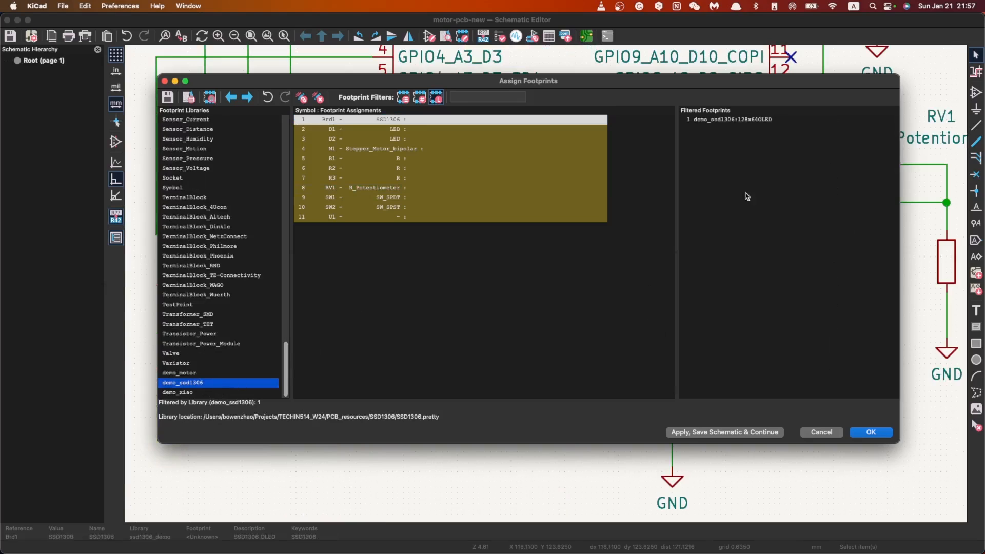
double_click(749, 121)
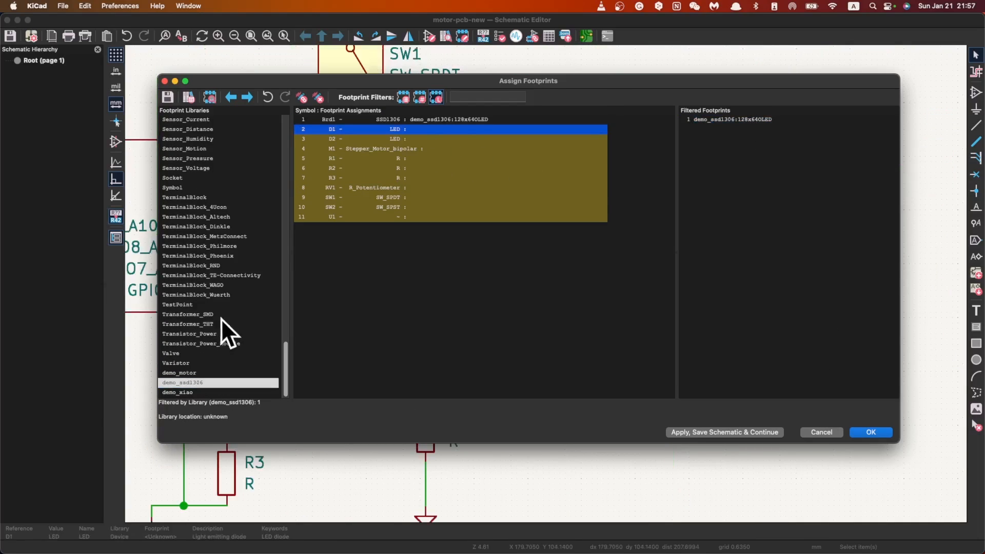
Step: Find the LED_SMD footprint library and list its footprints for the LED symbol D1
scroll(220, 321, up, 3)
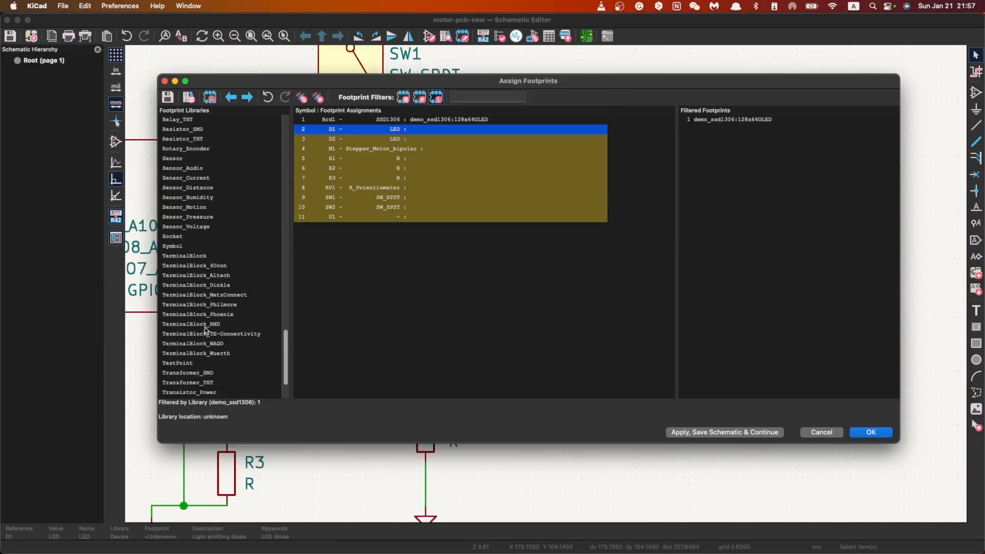
scroll(205, 328, down, 3)
scroll(203, 336, up, 15)
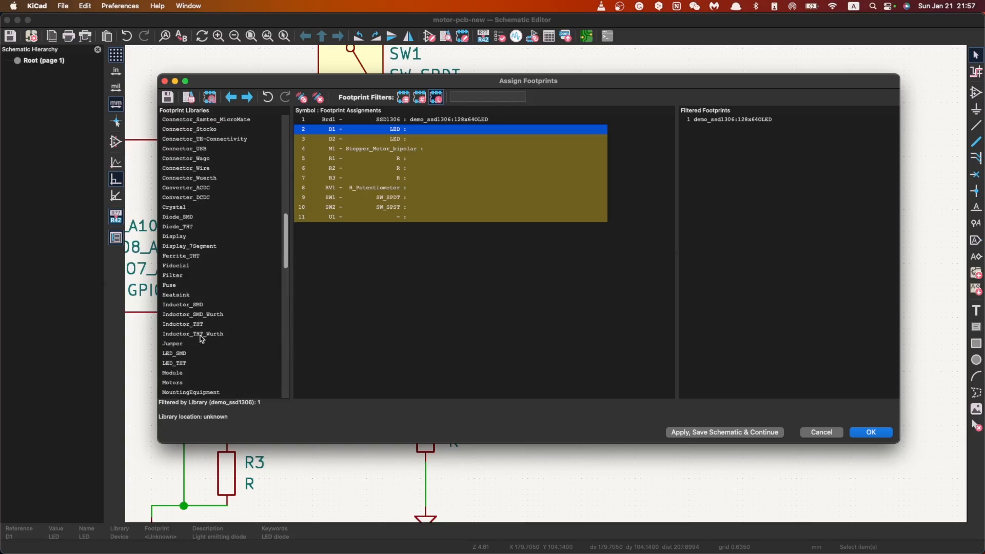
scroll(201, 338, down, 14)
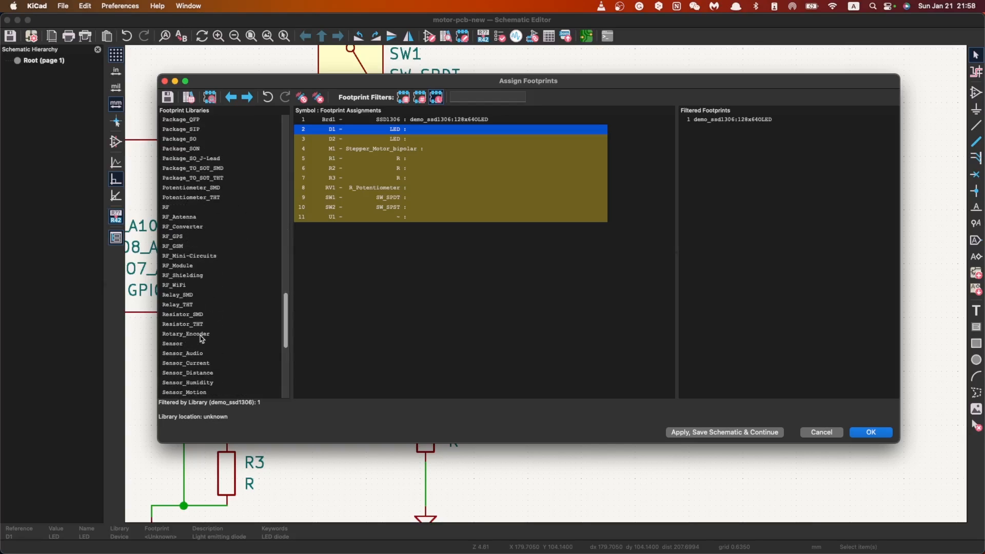
scroll(202, 338, down, 1)
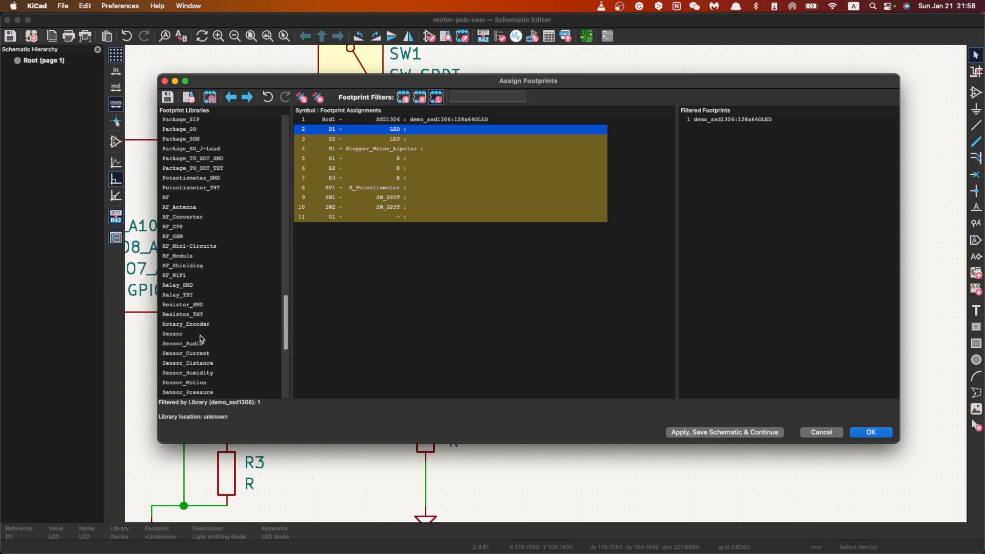
scroll(201, 339, up, 7)
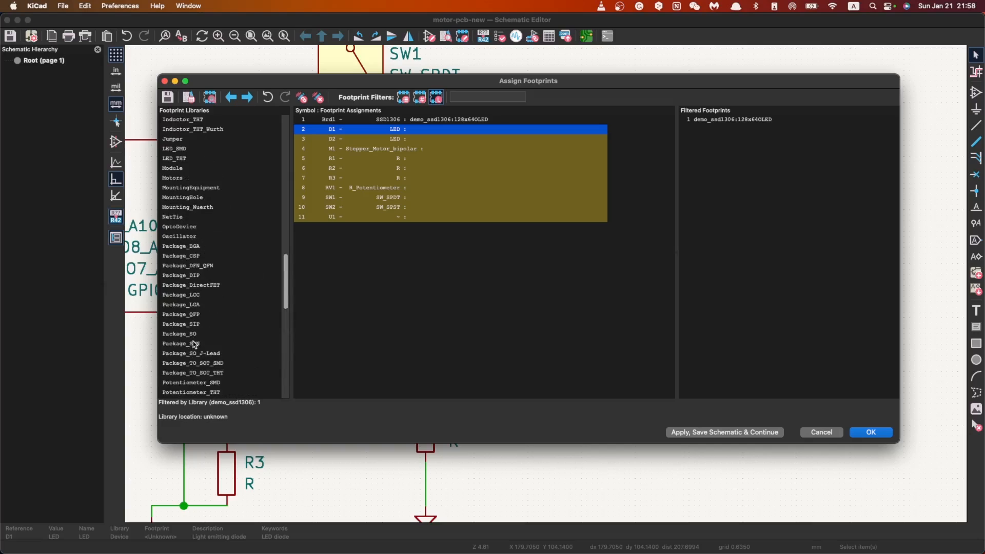
scroll(194, 344, down, 12)
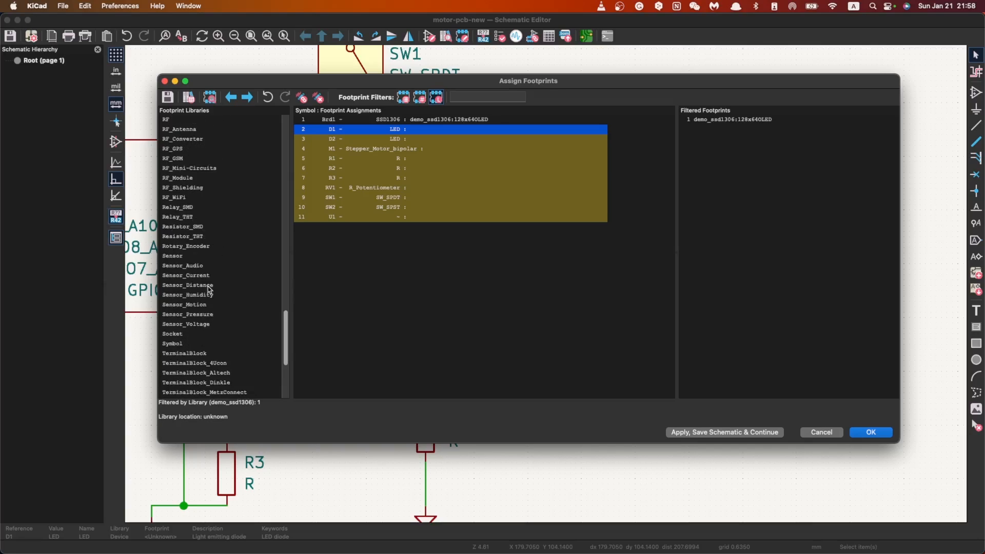
scroll(207, 295, up, 13)
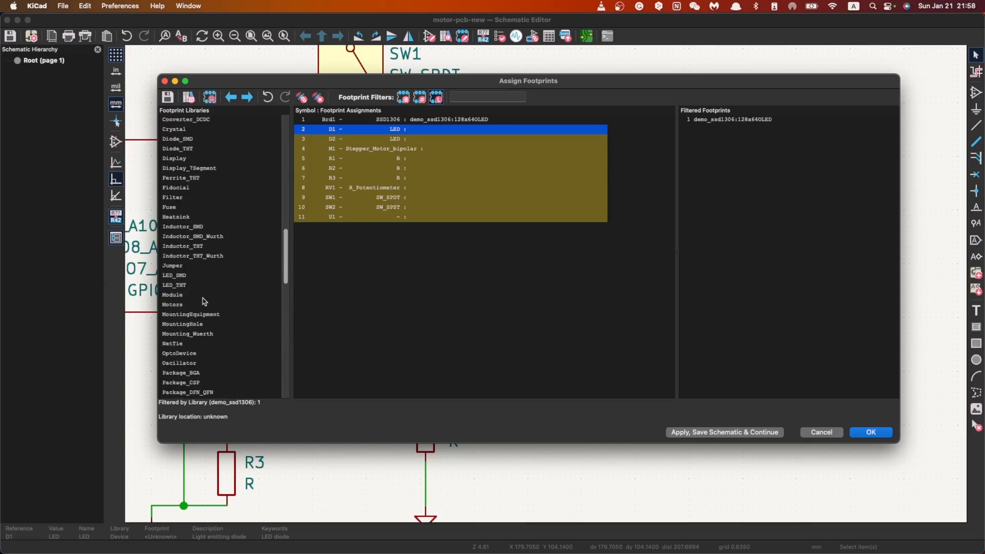
click(203, 276)
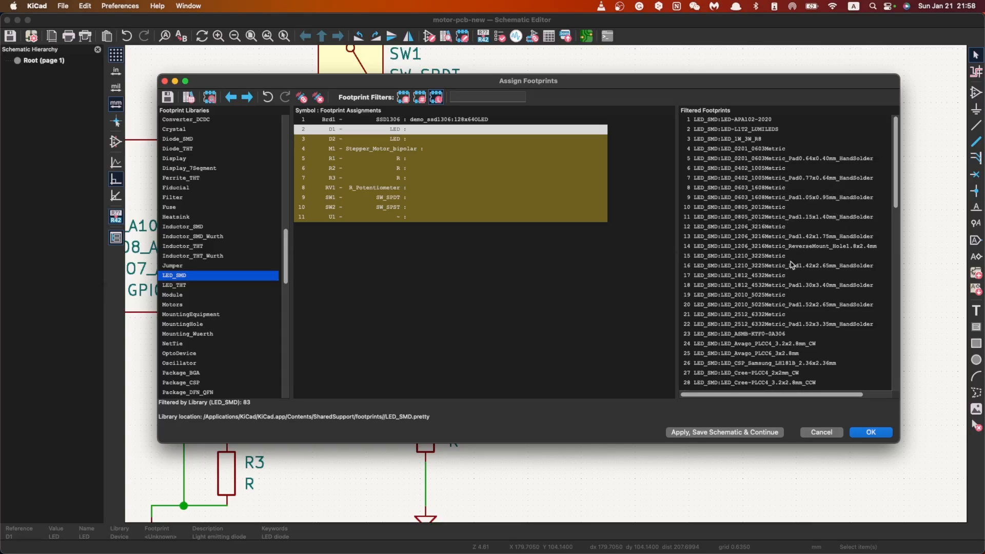
click(779, 188)
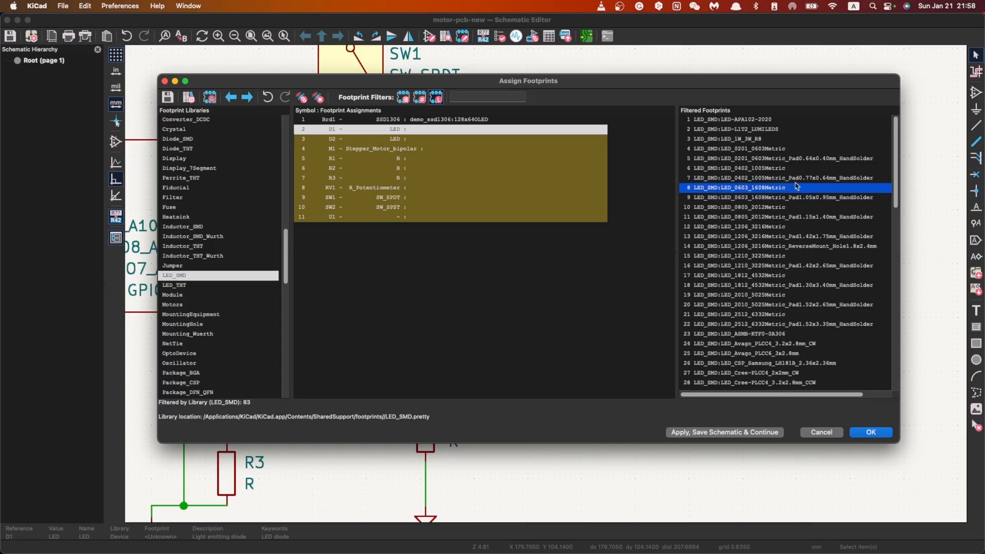
click(206, 276)
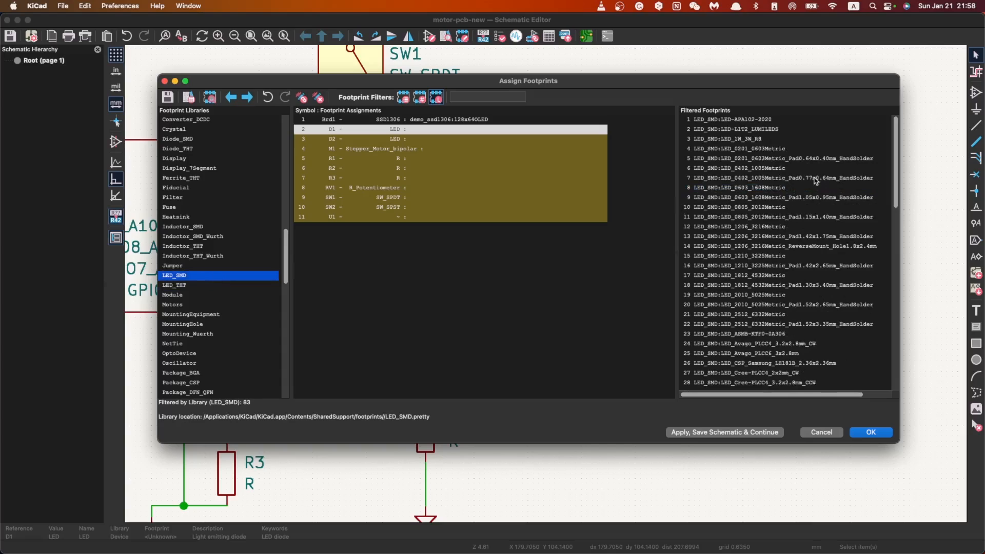
Step: Assign the footprint LED_SMD:LED_0805_2012Metric_Pad1.15x1.40mm_HandSolder to both LED symbols, D1 and D2
click(469, 95)
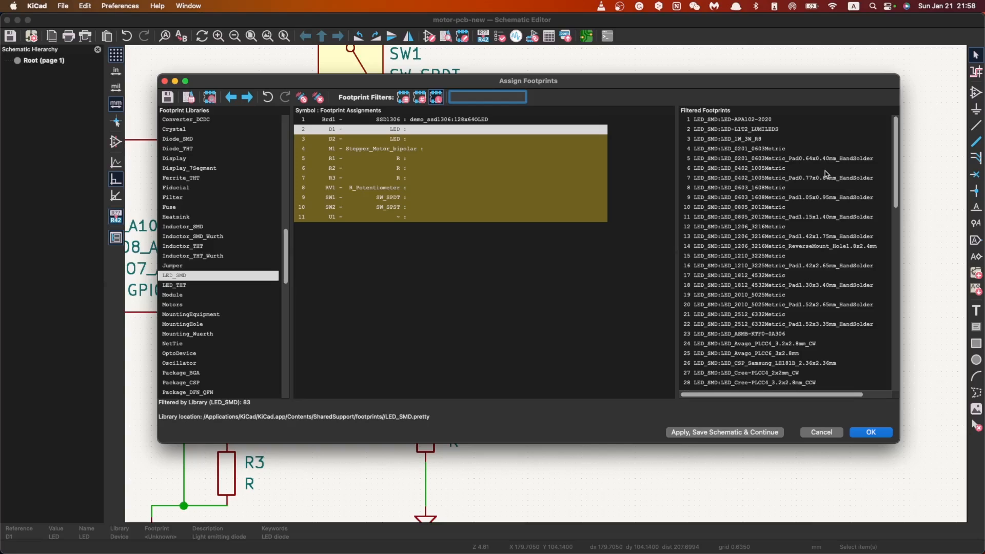
scroll(812, 236, down, 10)
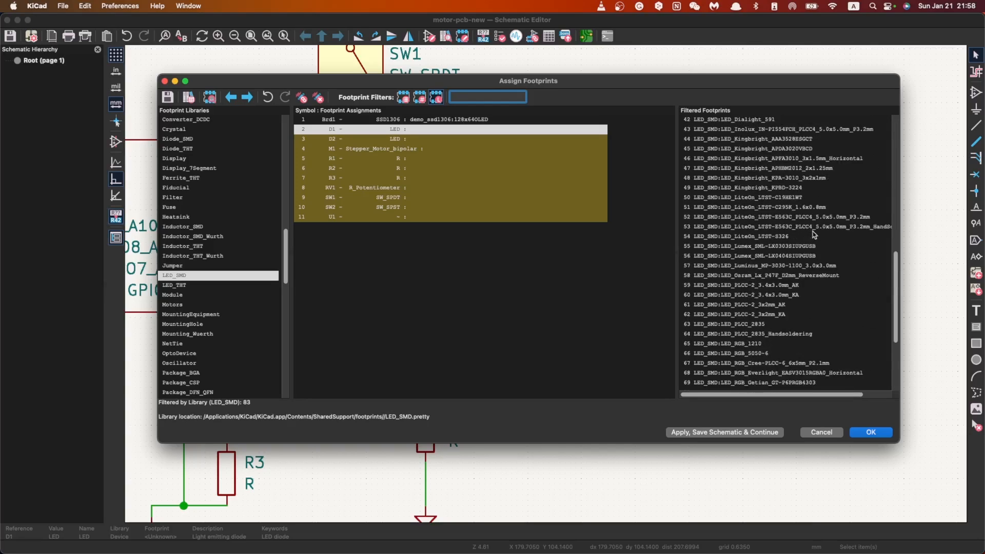
scroll(800, 279, up, 10)
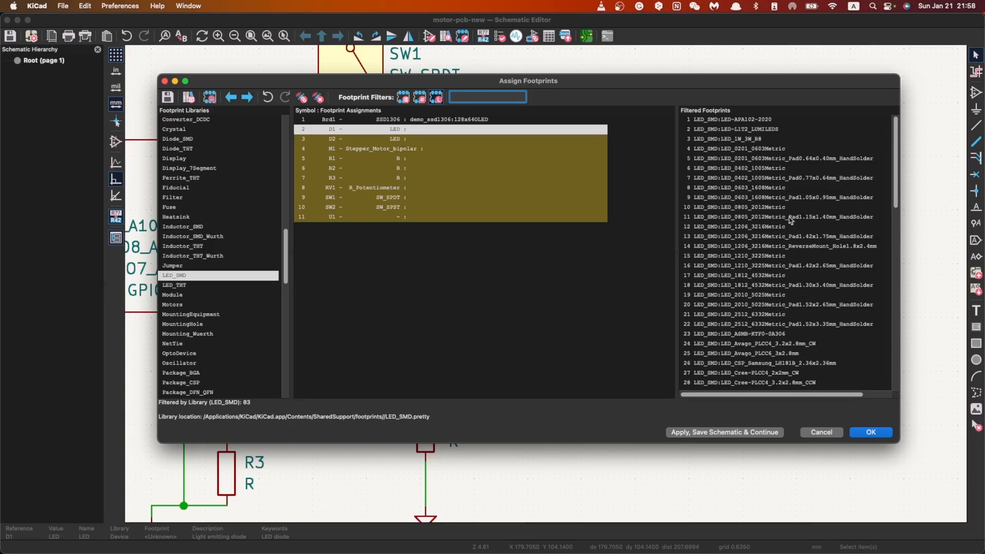
click(773, 217)
double_click(794, 221)
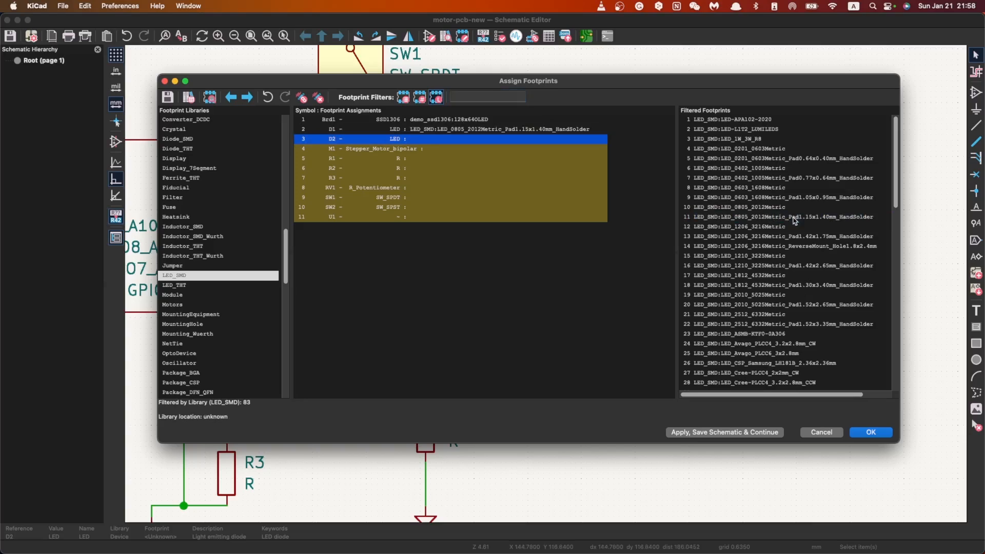
double_click(756, 217)
Step: Assign the footprint demo_motor:x27_stepper from the demo_motor library to the stepper motor symbol M1
scroll(235, 362, down, 20)
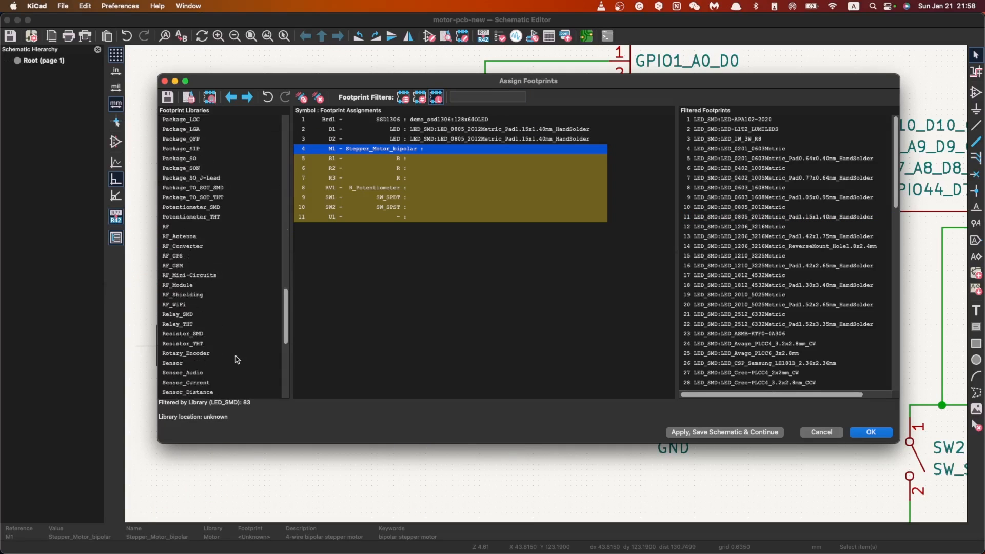
click(205, 372)
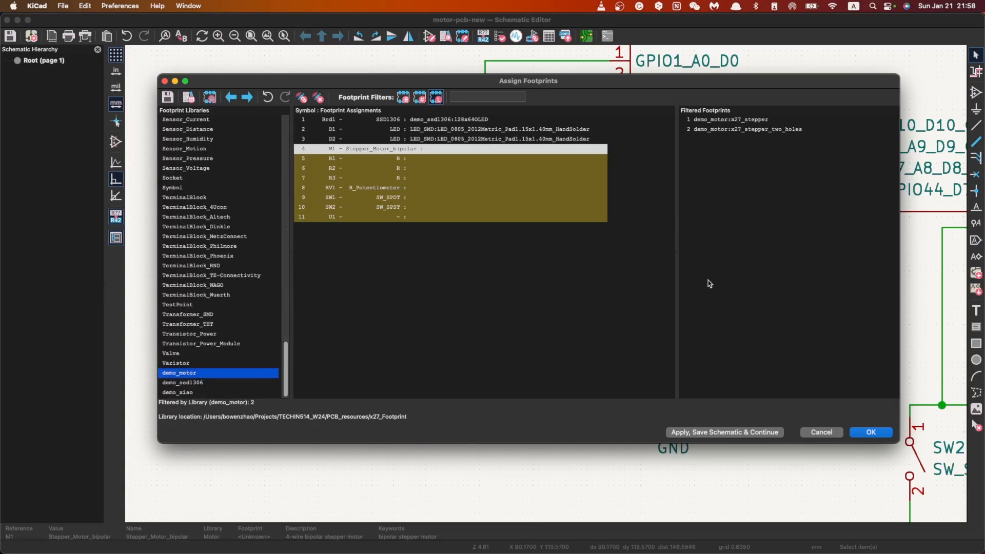
click(743, 121)
double_click(738, 121)
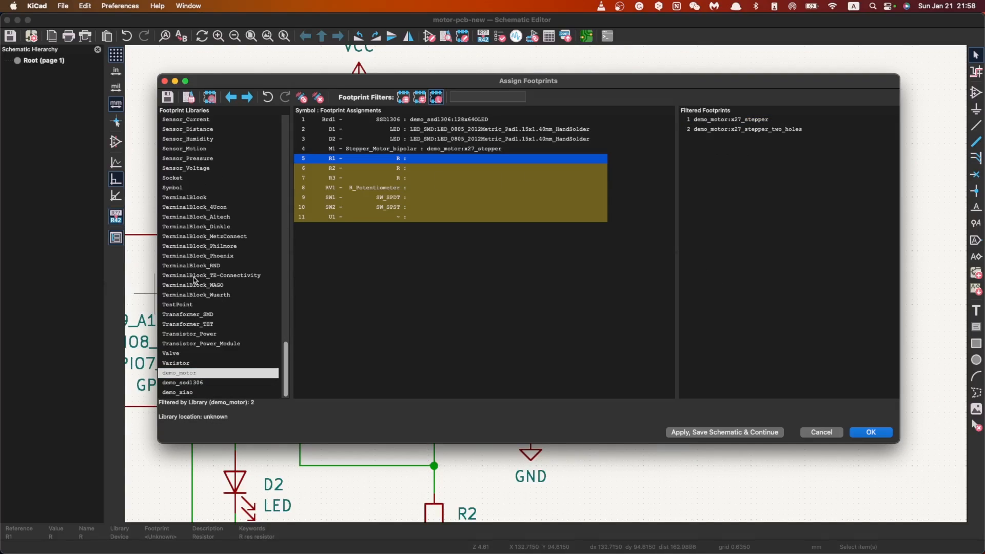
Step: Assign the footprint Resistor_SMD:R_0805_2012Metric_Pad1.20x1.40mm_HandSolder to the three resistors R1, R2 and R3
scroll(216, 318, up, 10)
scroll(194, 241, up, 1)
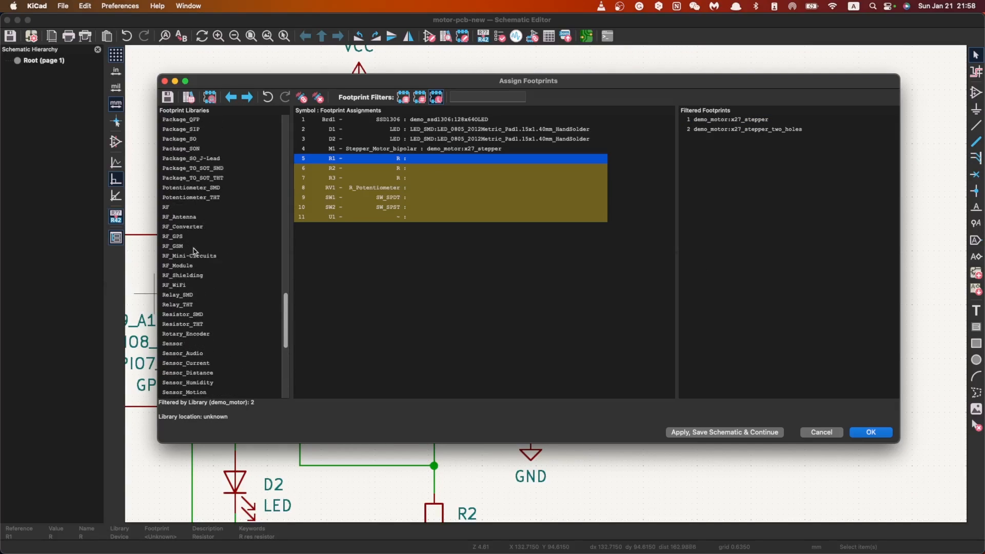
click(200, 315)
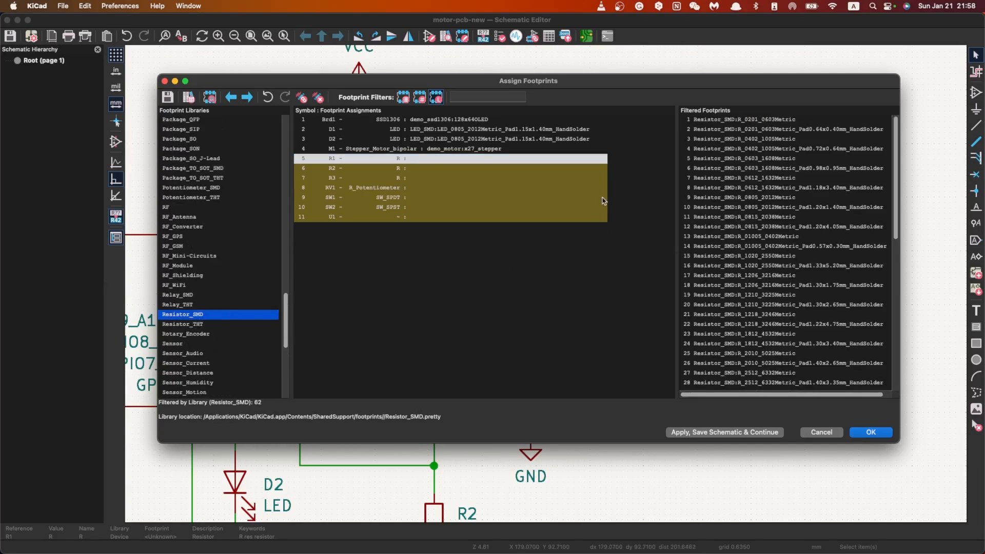
click(803, 169)
click(788, 188)
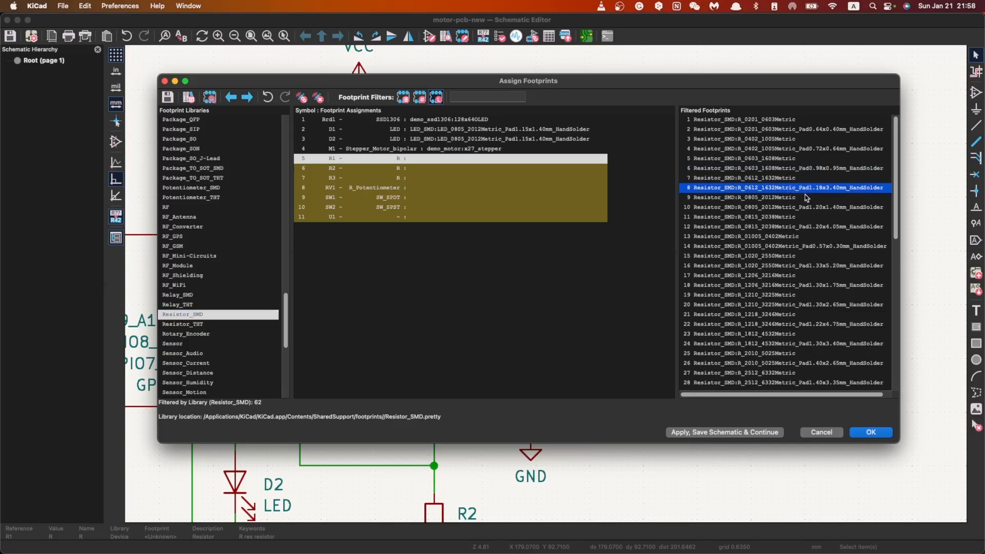
click(781, 210)
double_click(798, 210)
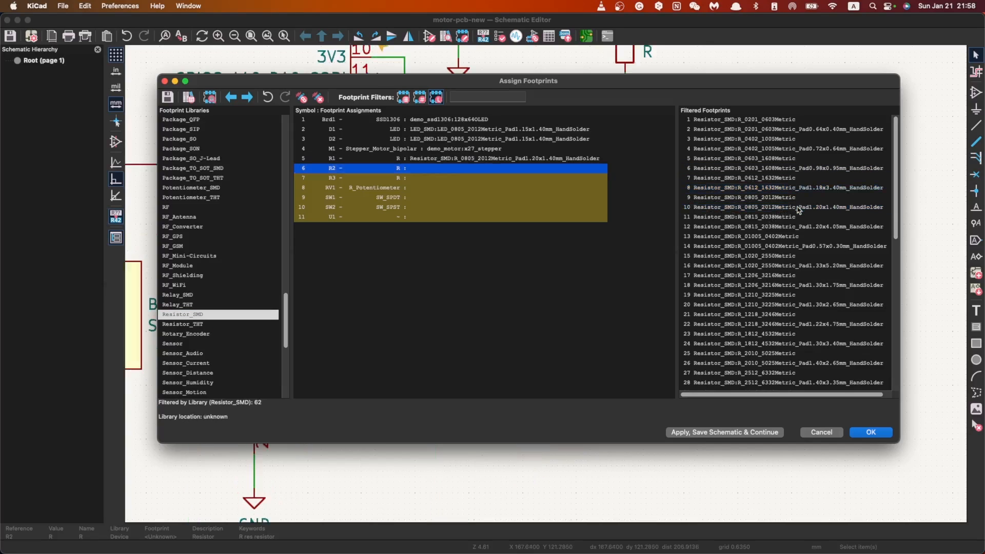
double_click(793, 211)
double_click(779, 210)
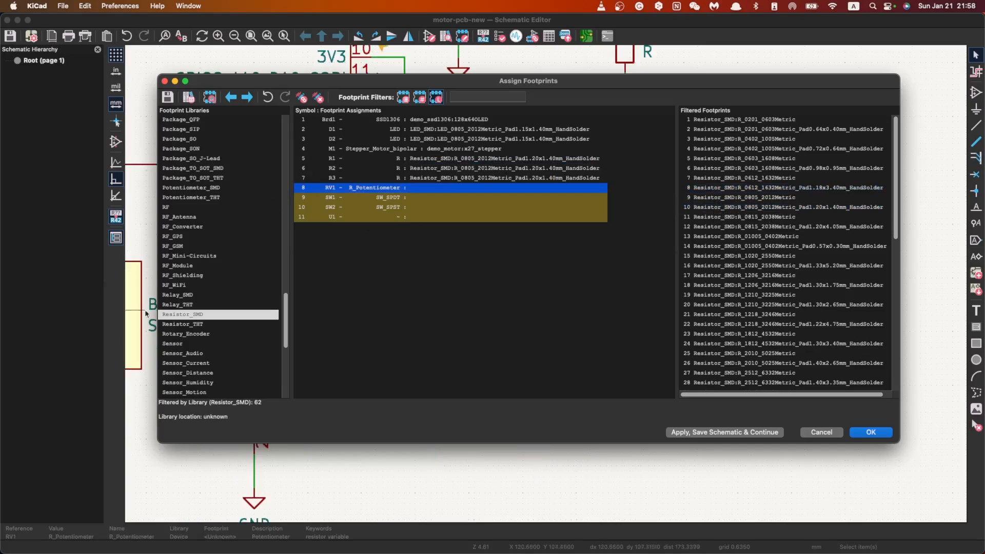
Step: List the Potentiometer_SMD library's footprints for RV1, then accept the footprint assignments made so far and close the assignment dialog
scroll(228, 311, up, 3)
click(206, 247)
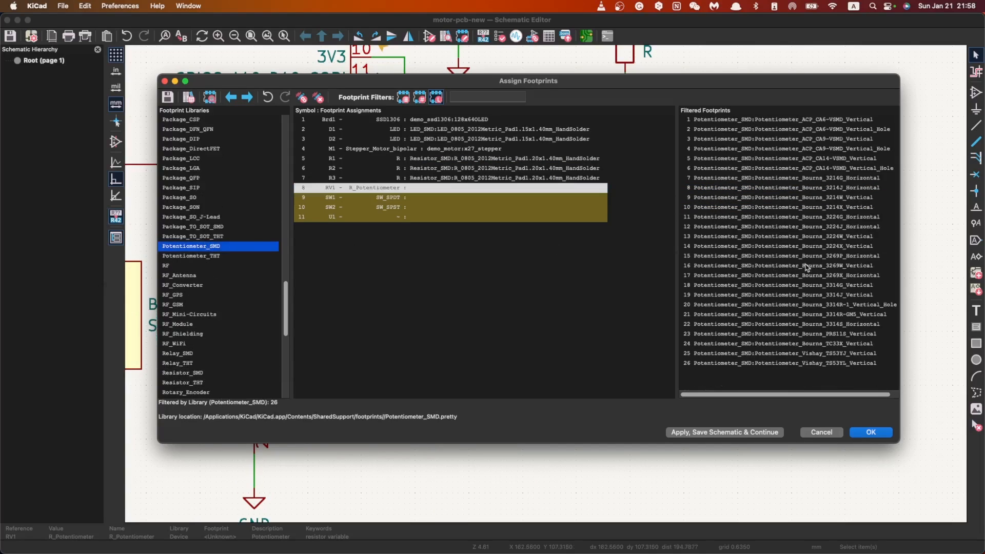
click(749, 385)
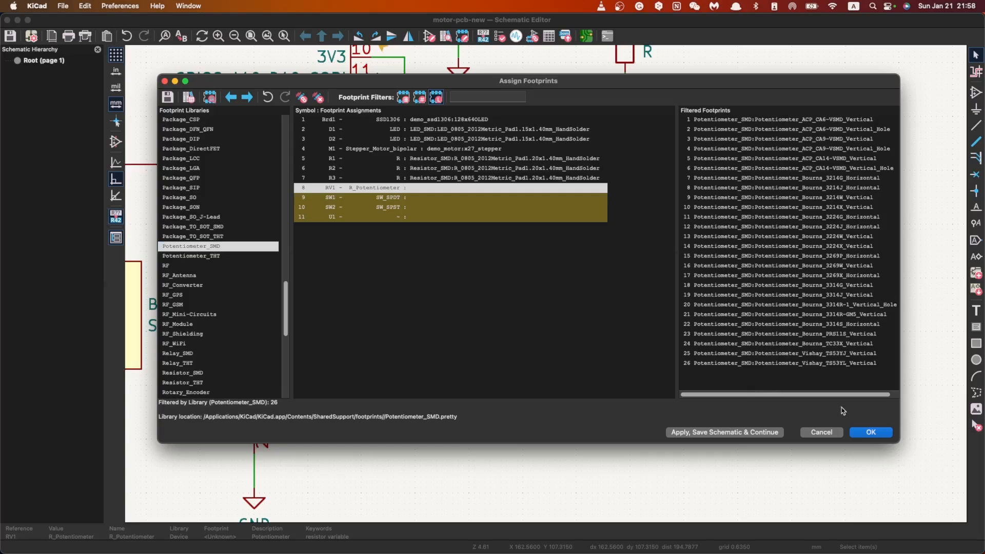
click(870, 433)
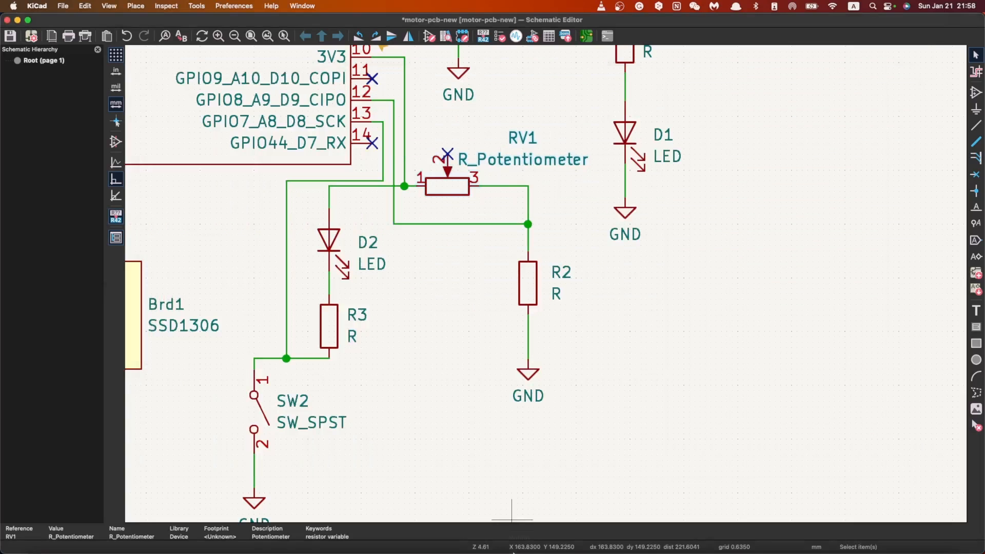
click(62, 6)
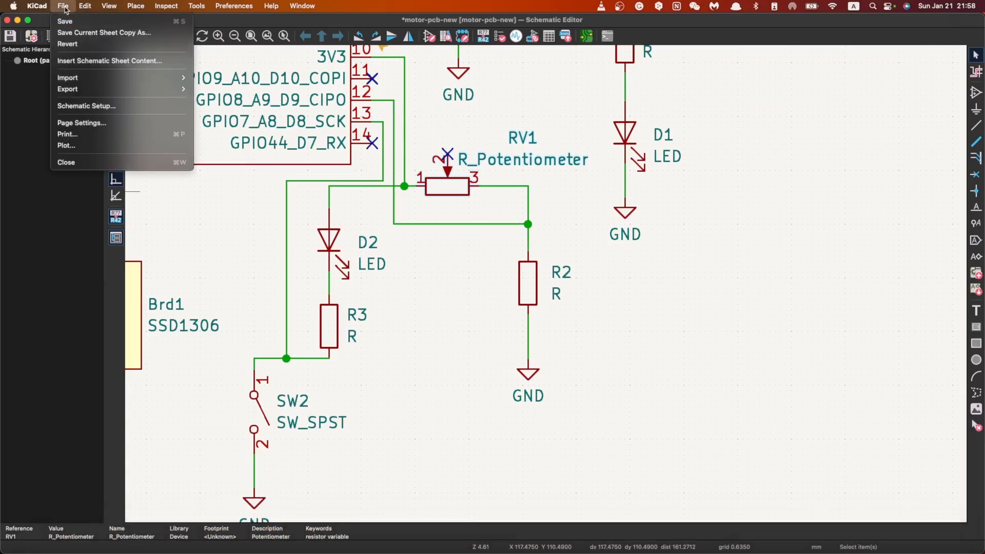
mouse_move(50, 9)
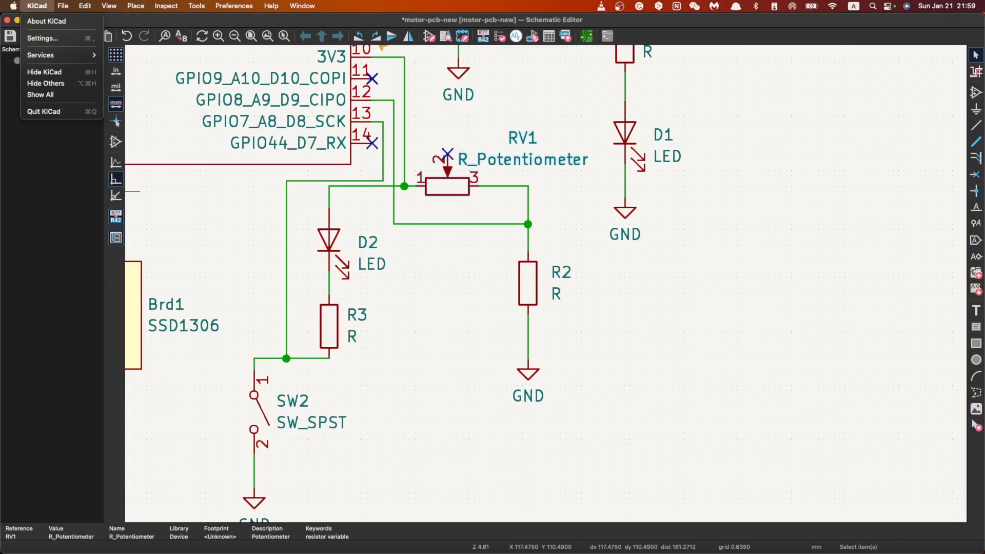
key(Escape)
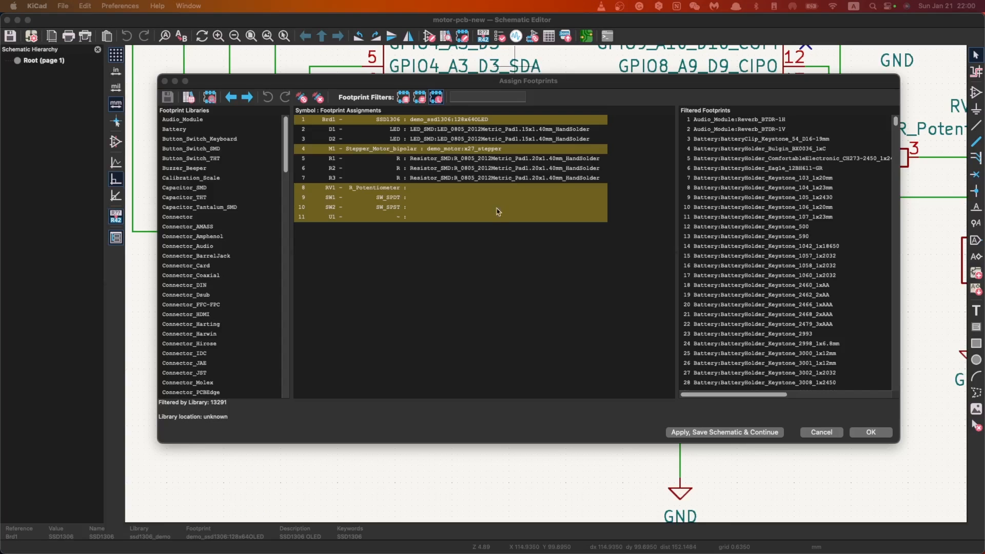
Step: Find the Potentiometer_THT footprint library and list its footprints for the potentiometer RV1
click(505, 248)
scroll(244, 325, down, 20)
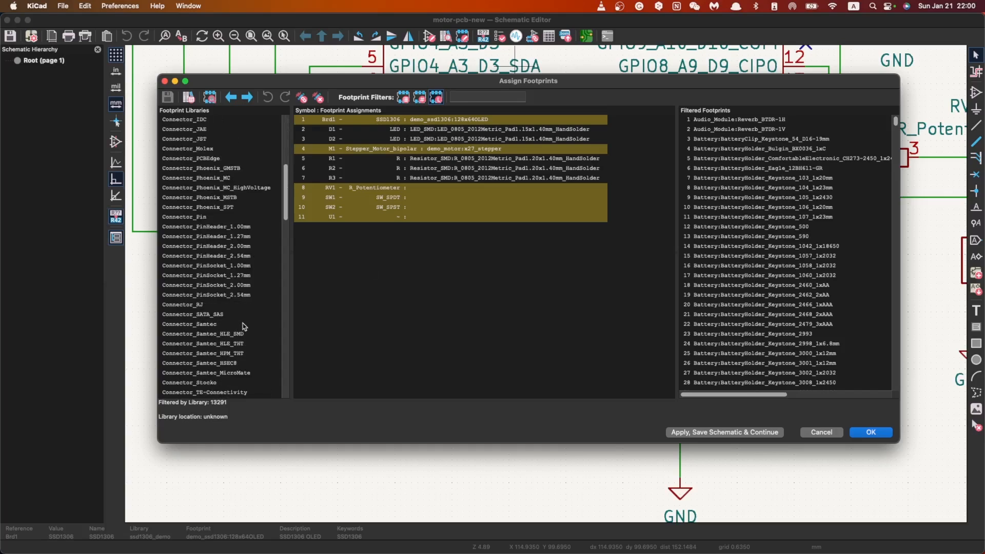
scroll(244, 326, down, 5)
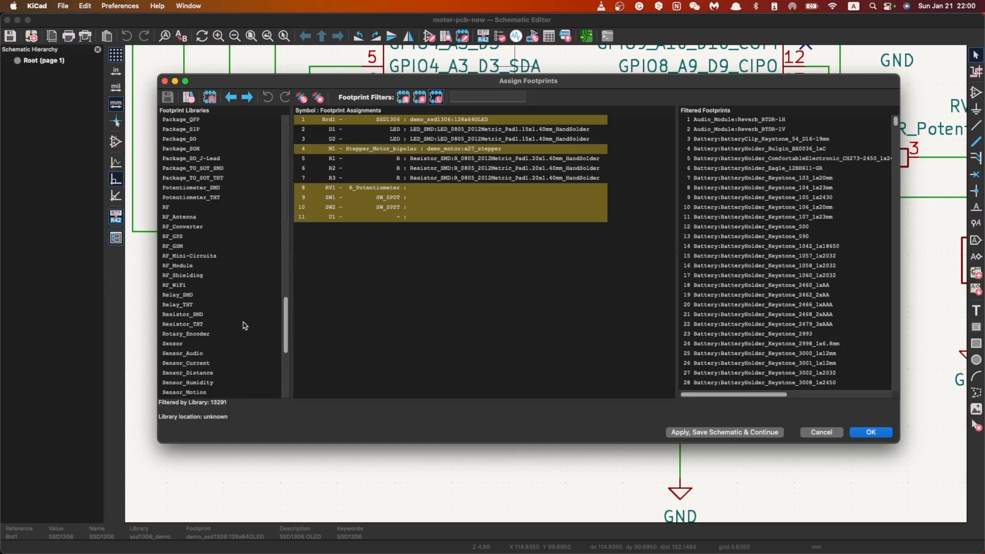
scroll(196, 350, up, 4)
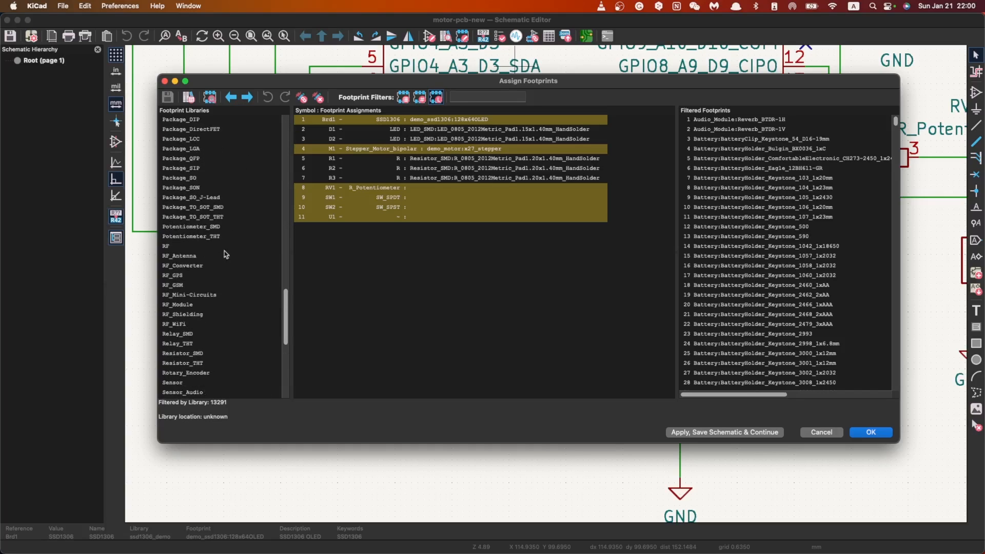
click(221, 237)
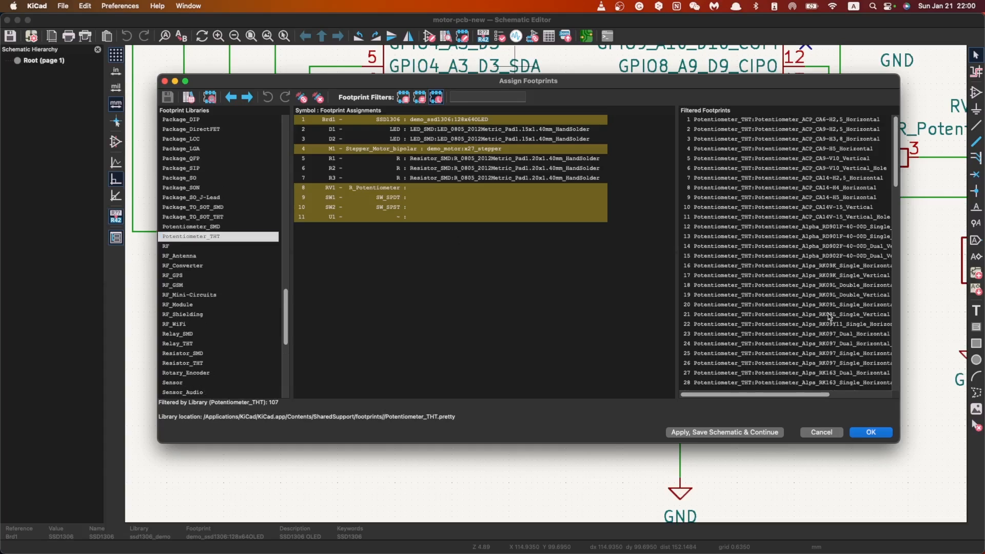
Step: Look through the Potentiometer_THT footprints, preview Potentiometer_Piher_PT-15-H06_Horizontal and close the preview
drag(899, 316, 922, 318)
scroll(888, 324, down, 8)
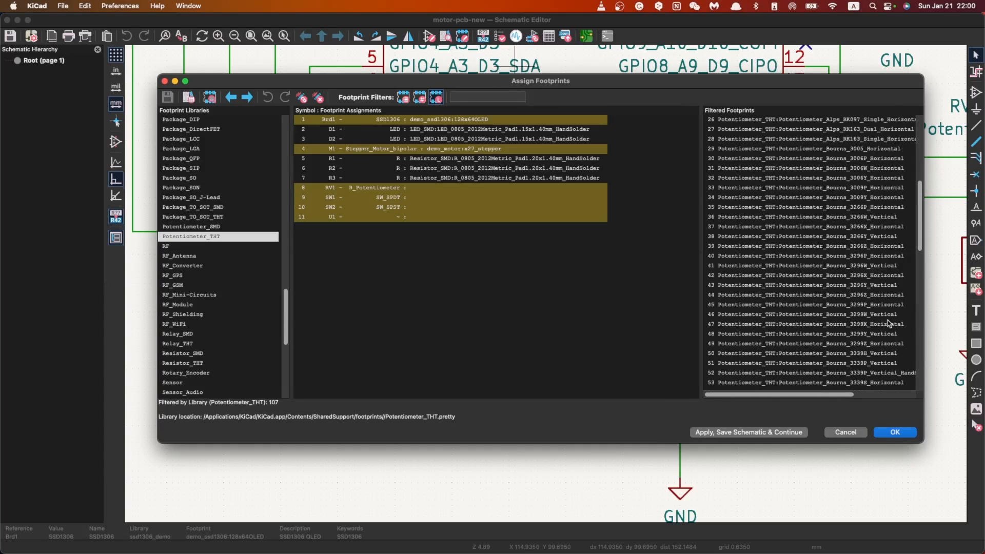
scroll(889, 324, down, 13)
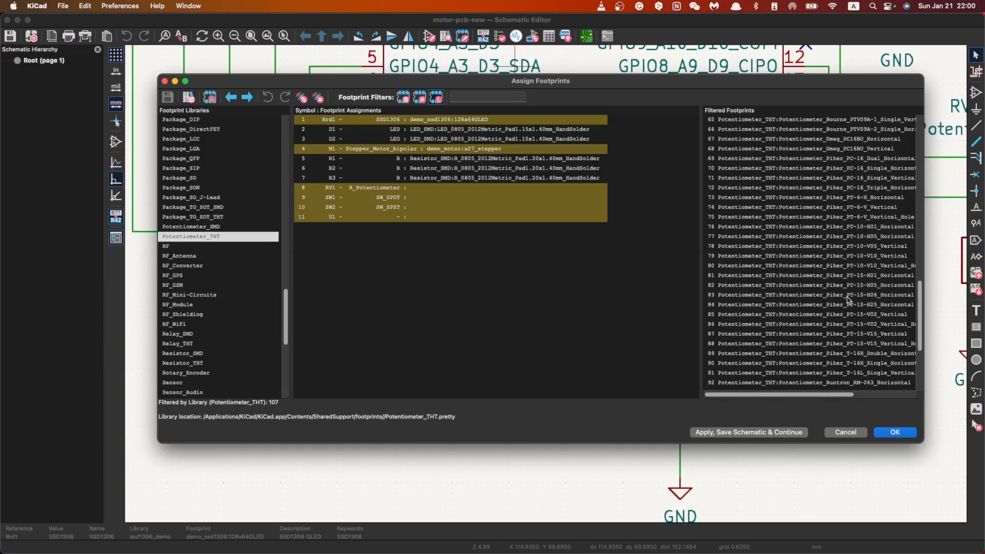
scroll(847, 300, down, 4)
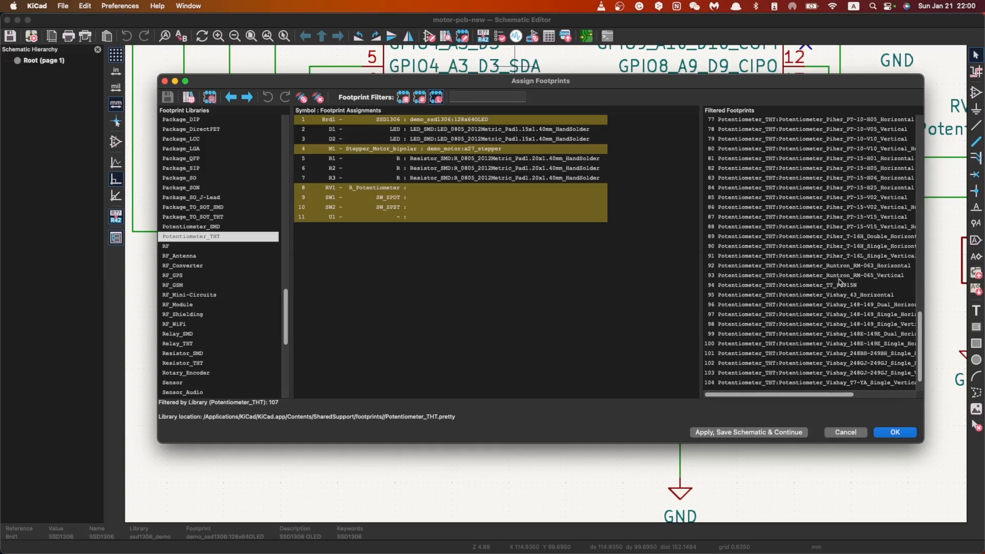
scroll(837, 277, up, 3)
click(858, 276)
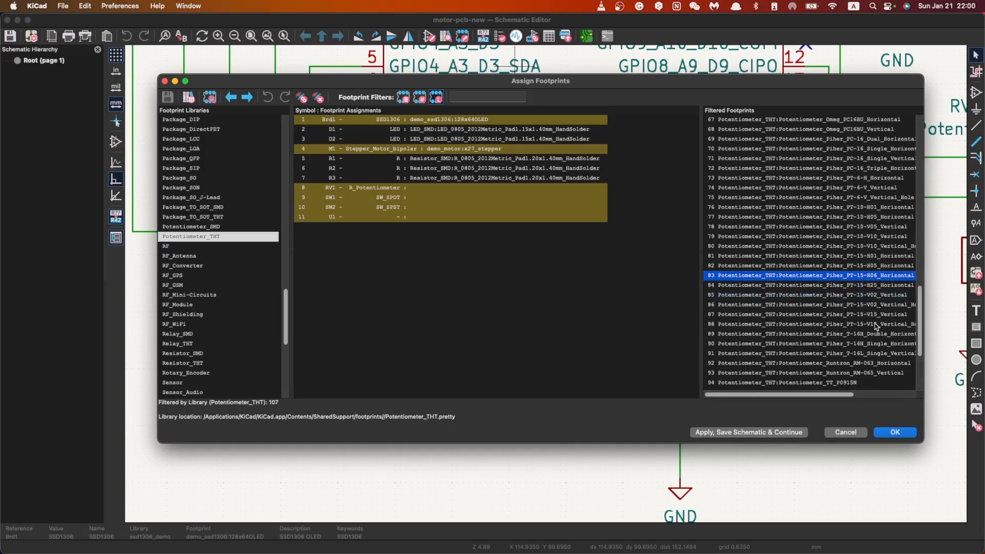
right_click(763, 276)
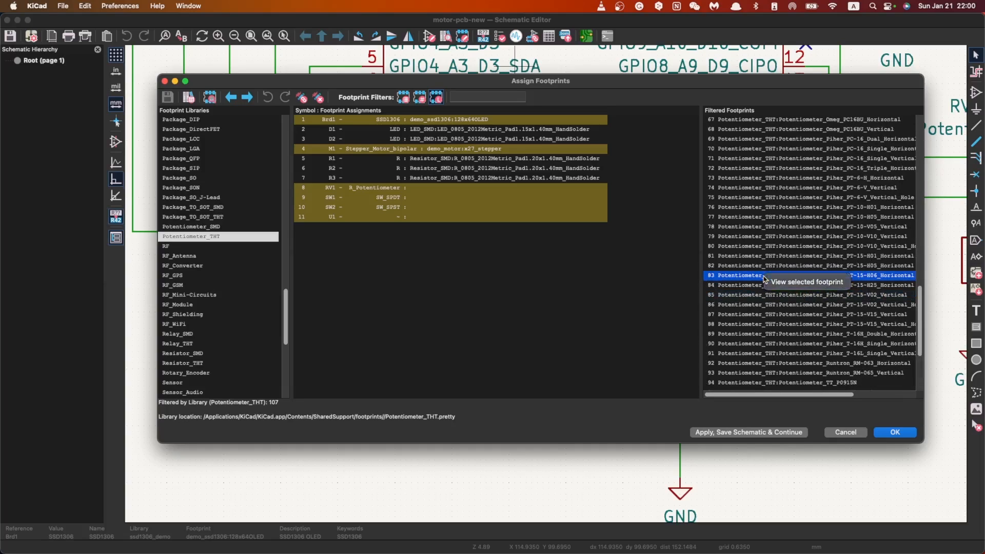
click(795, 283)
click(199, 105)
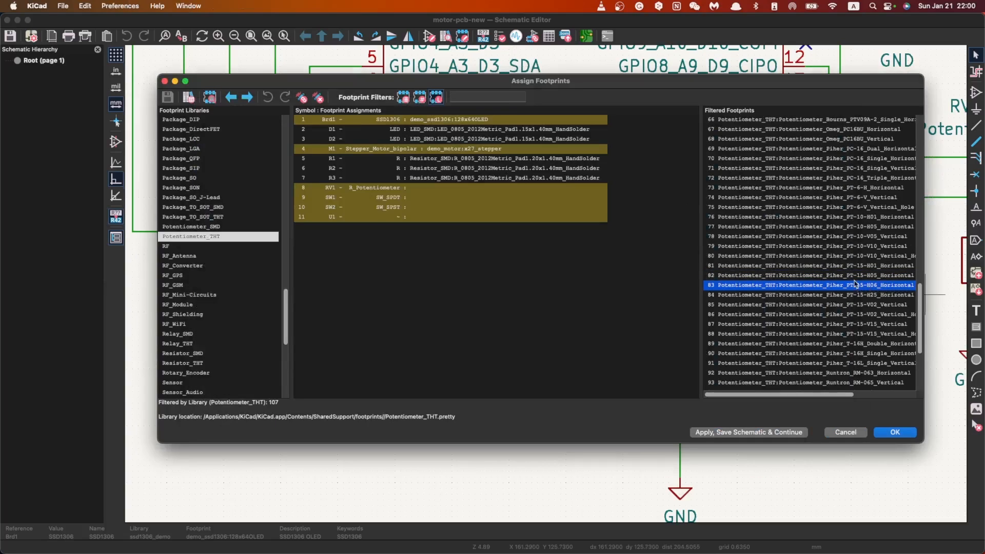
Step: Widen the footprint list to show full names, then preview Potentiometer_Piher_PT-15-H01_Horizontal and close the preview
click(812, 276)
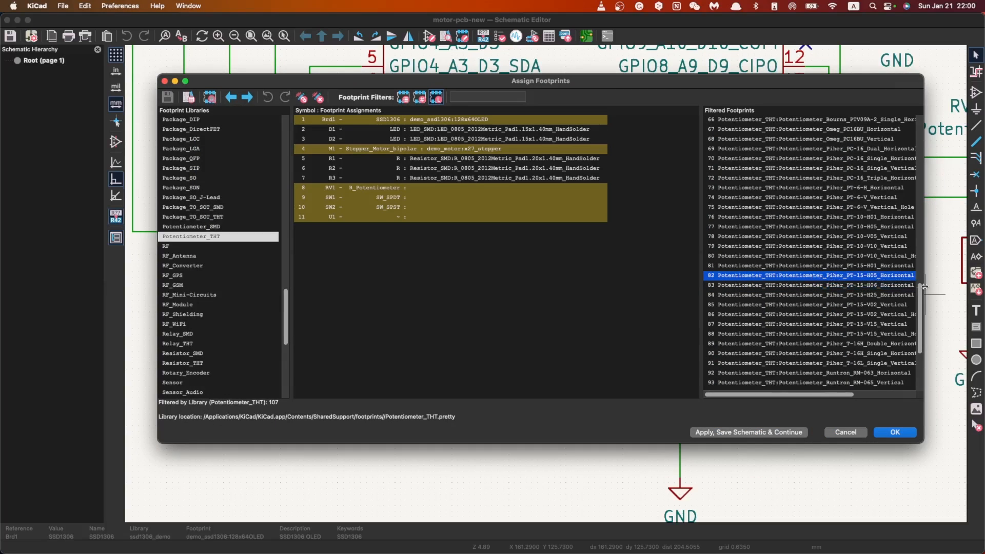
drag(700, 285, 662, 286)
click(785, 255)
click(803, 267)
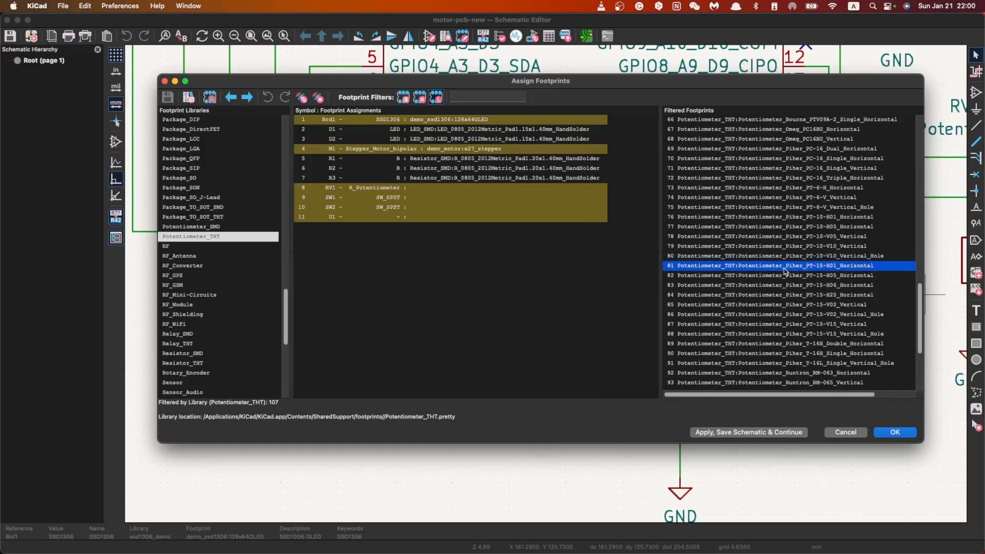
right_click(784, 268)
click(800, 273)
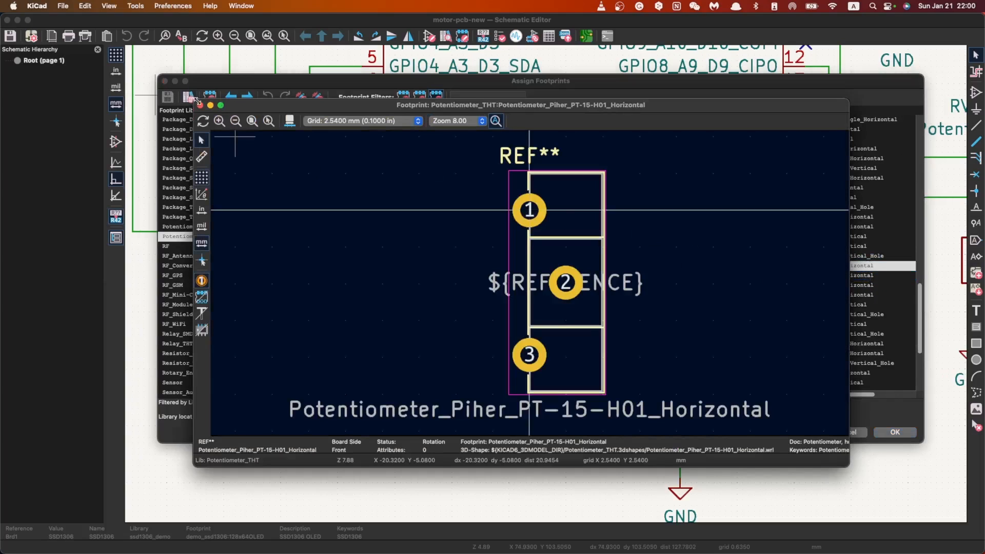
click(200, 105)
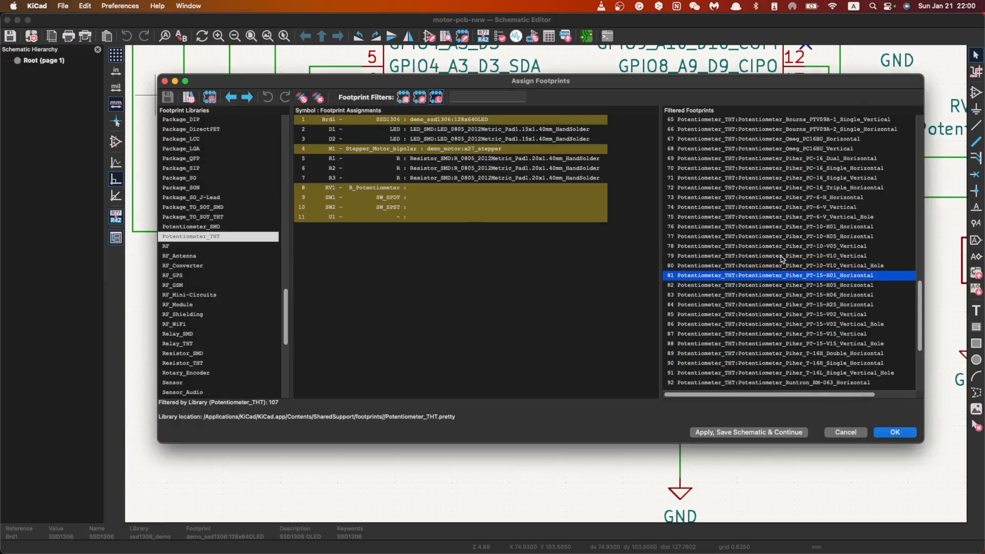
Step: Preview the footprints Potentiometer_Piher_PT-10-V05_Vertical and Potentiometer_Piher_PT-10-H05_Horizontal one after the other, closing each preview
click(780, 246)
right_click(777, 247)
click(792, 256)
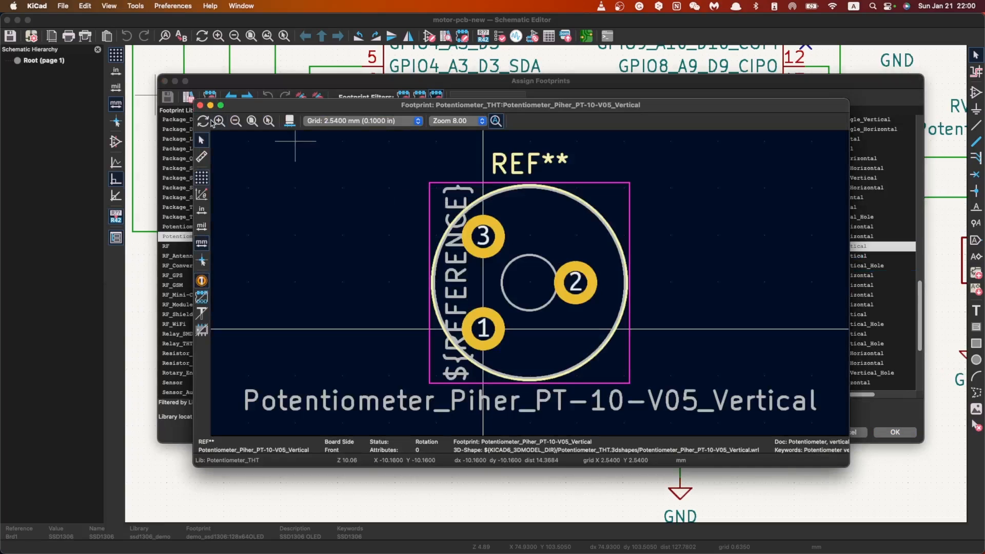
click(200, 106)
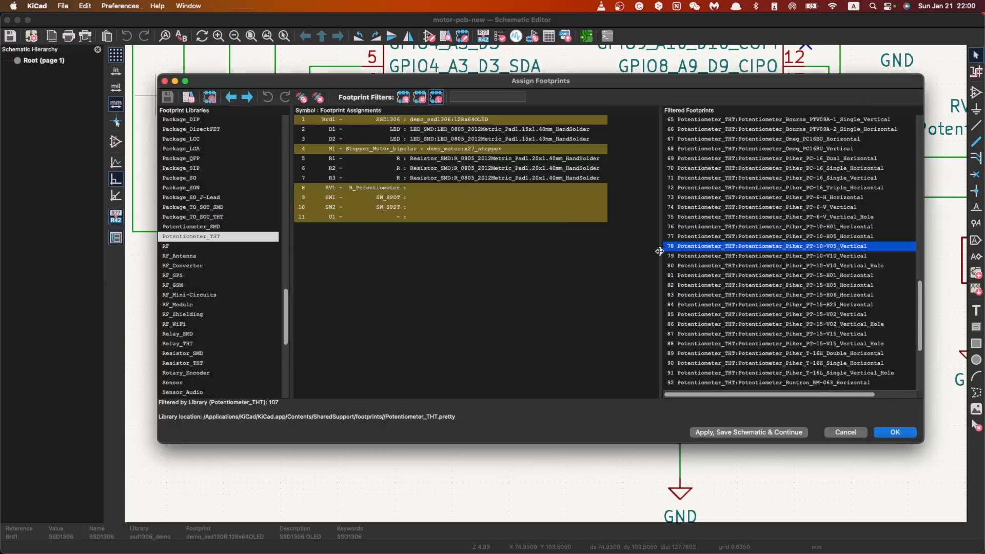
click(815, 236)
right_click(815, 236)
click(827, 245)
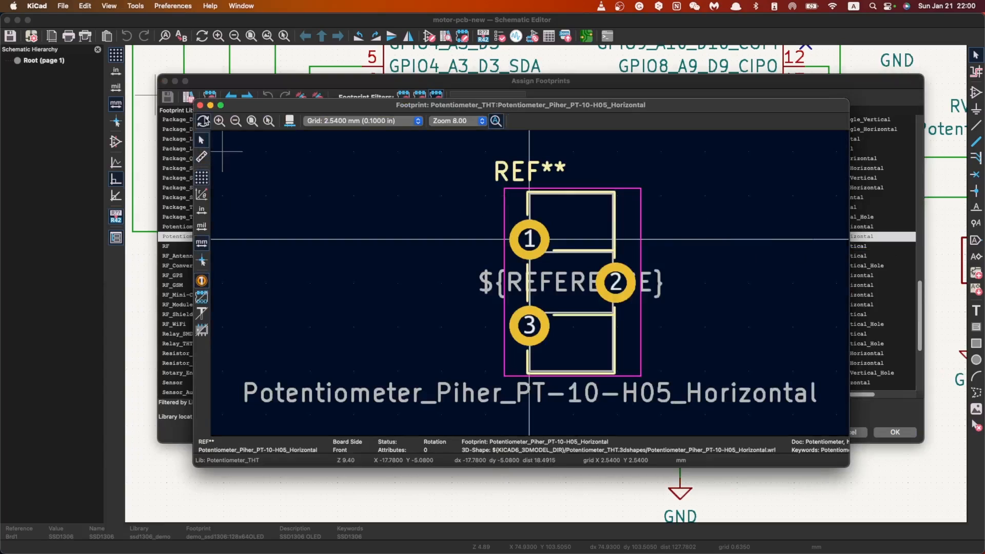
click(201, 105)
Step: Preview the footprint Potentiometer_Piher_PT-6-H_Horizontal to check its pad layout, then close the preview
click(824, 229)
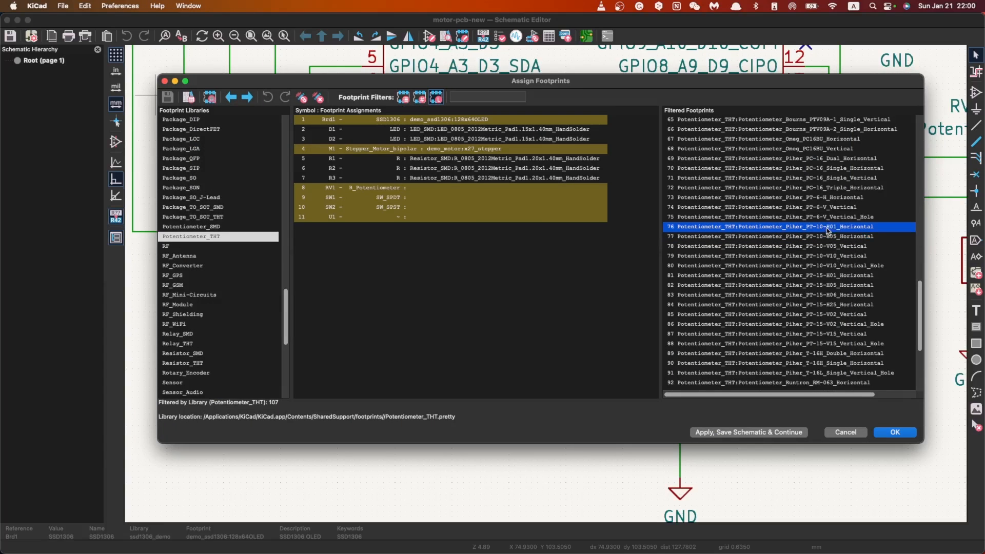
right_click(828, 201)
click(806, 201)
click(821, 201)
right_click(821, 201)
click(861, 202)
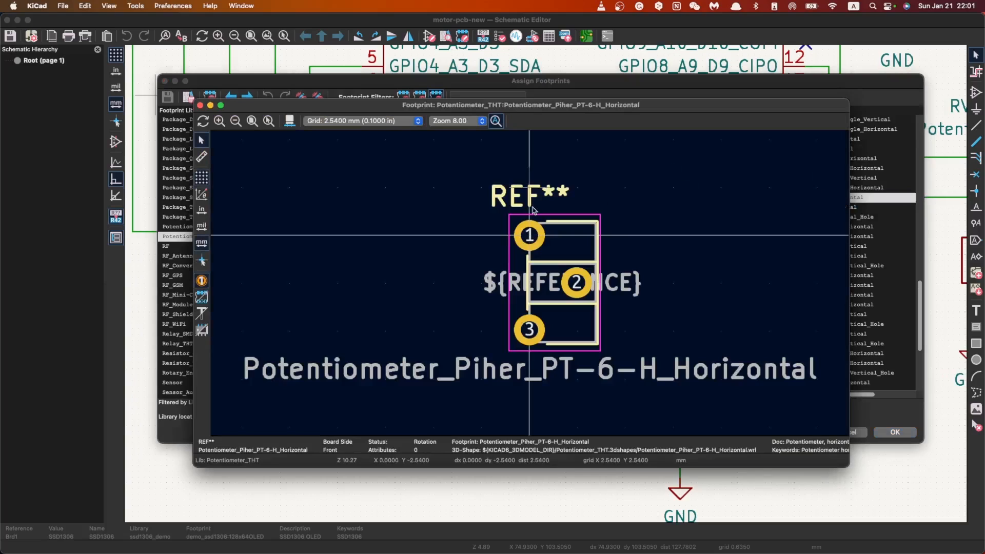
click(201, 106)
Step: Preview the footprints Potentiometer_Piher_PC-16_Single_Horizontal and Potentiometer_Piher_PC-16_Single_Vertical one after the other, closing each preview
scroll(738, 231, up, 3)
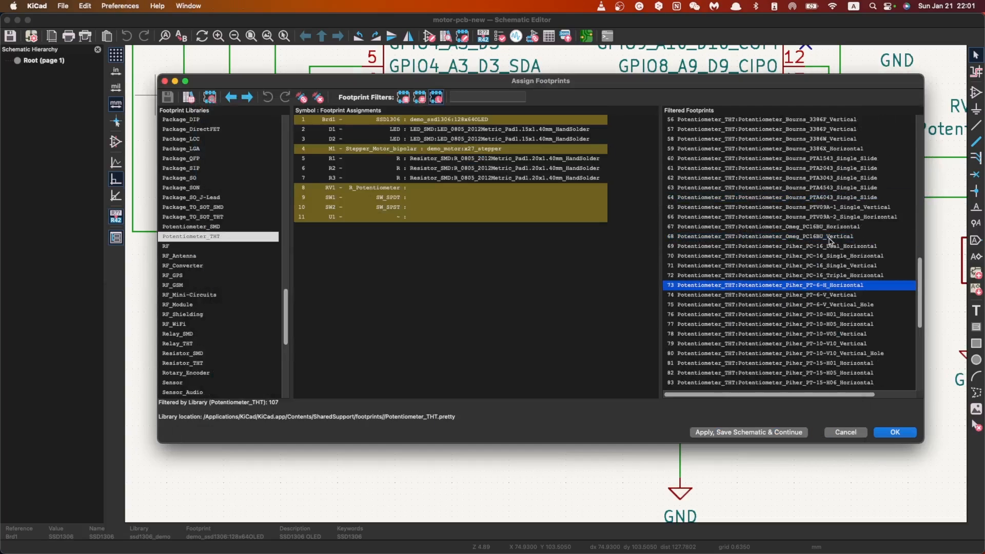
click(789, 256)
right_click(815, 258)
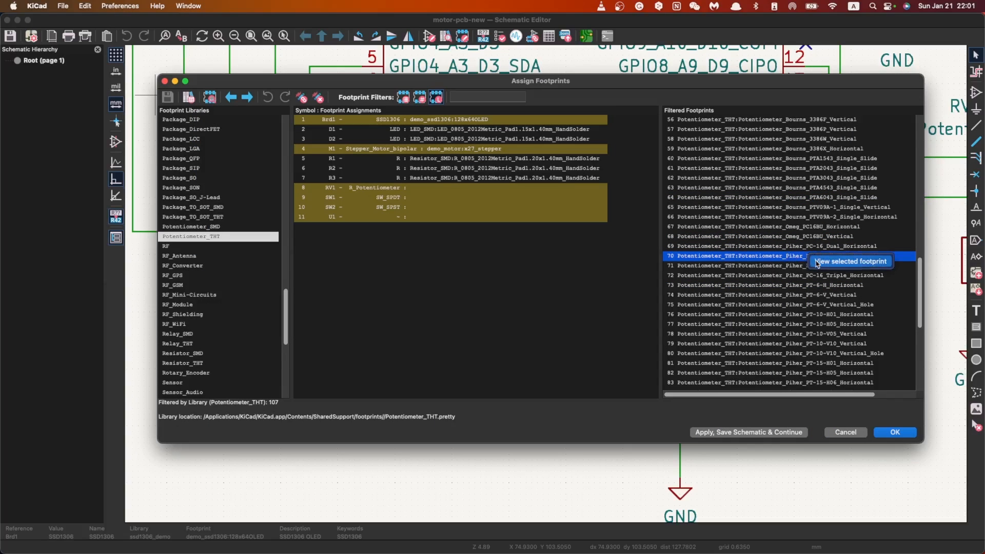
click(826, 263)
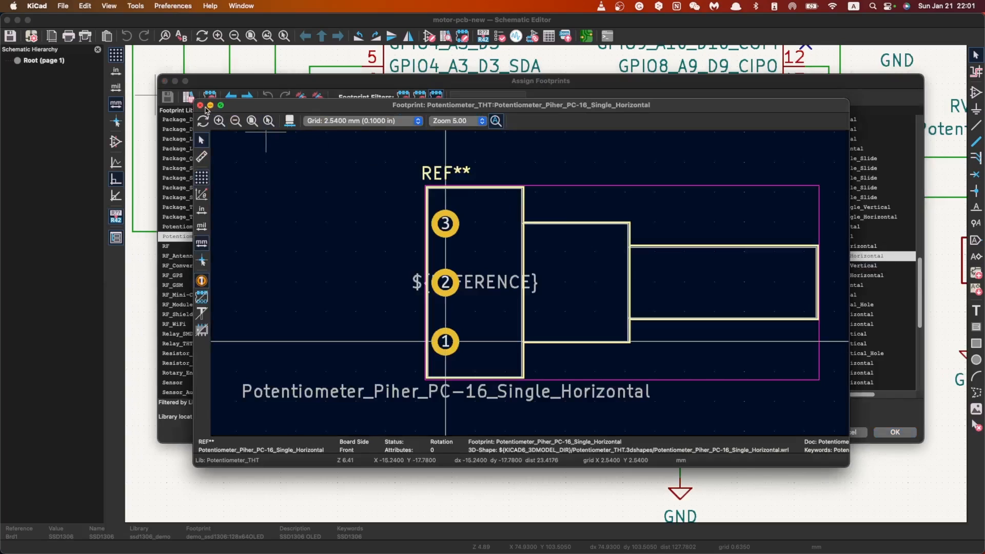
click(200, 106)
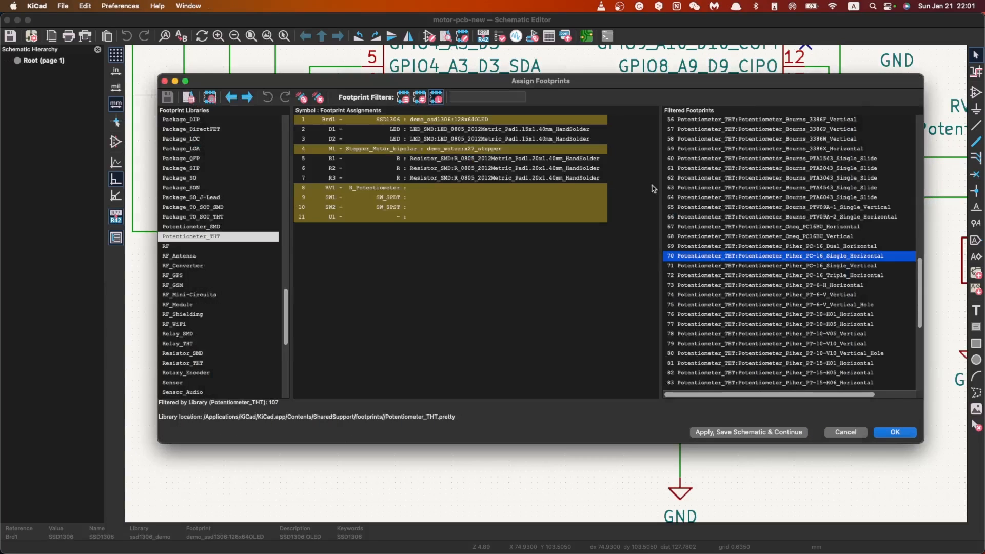
click(794, 266)
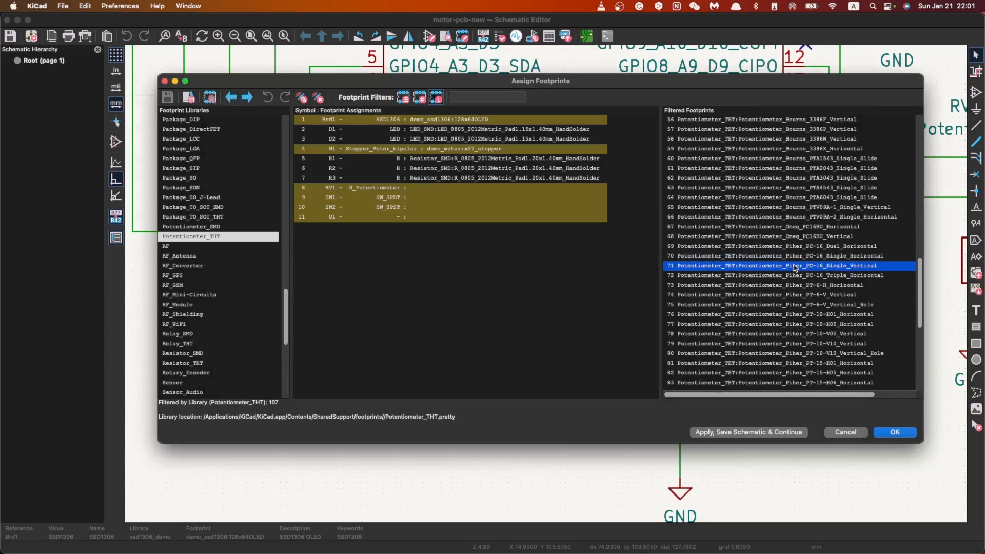
double_click(790, 265)
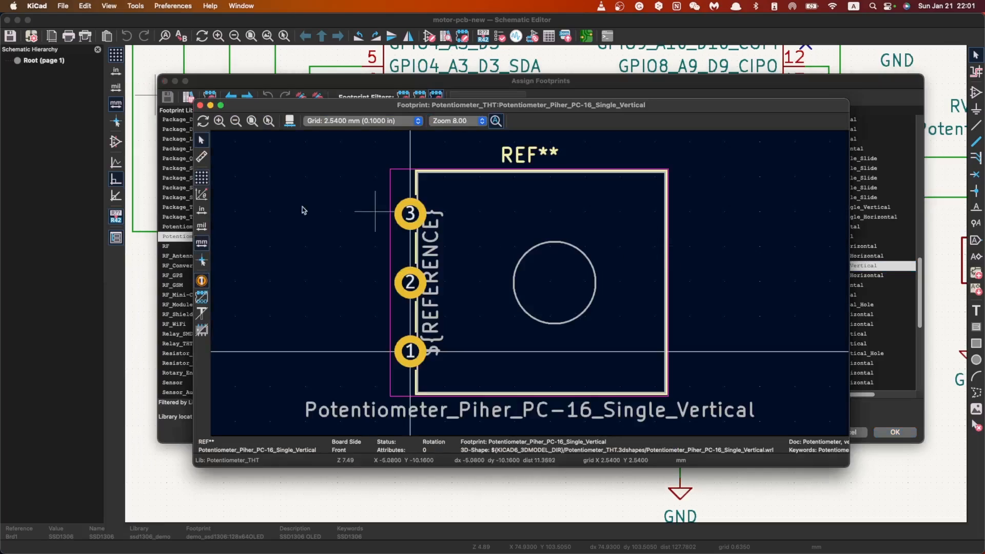
click(200, 105)
Step: Preview the footprint Potentiometer_Piher_PC-16_Dual_Horizontal, then close the preview
right_click(789, 258)
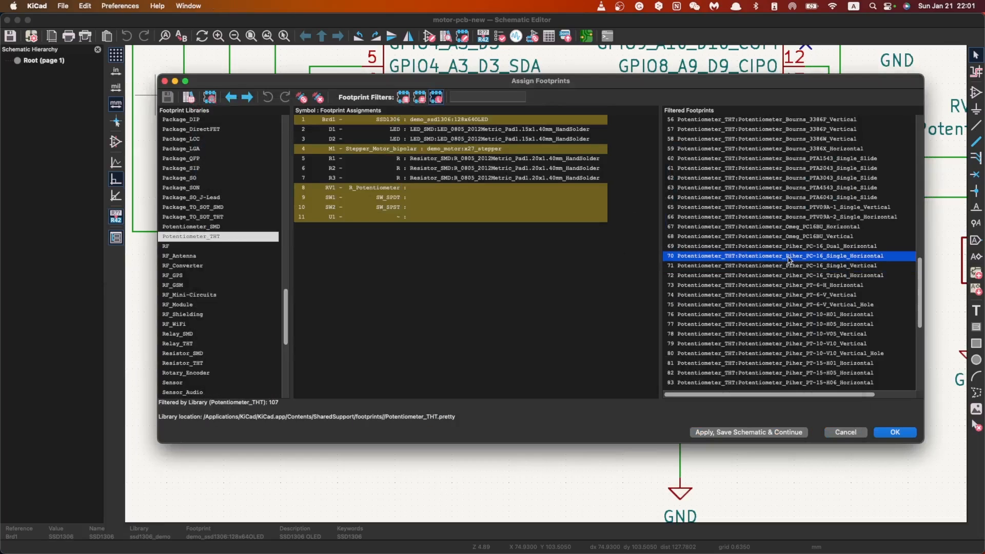
click(829, 247)
click(832, 248)
right_click(832, 248)
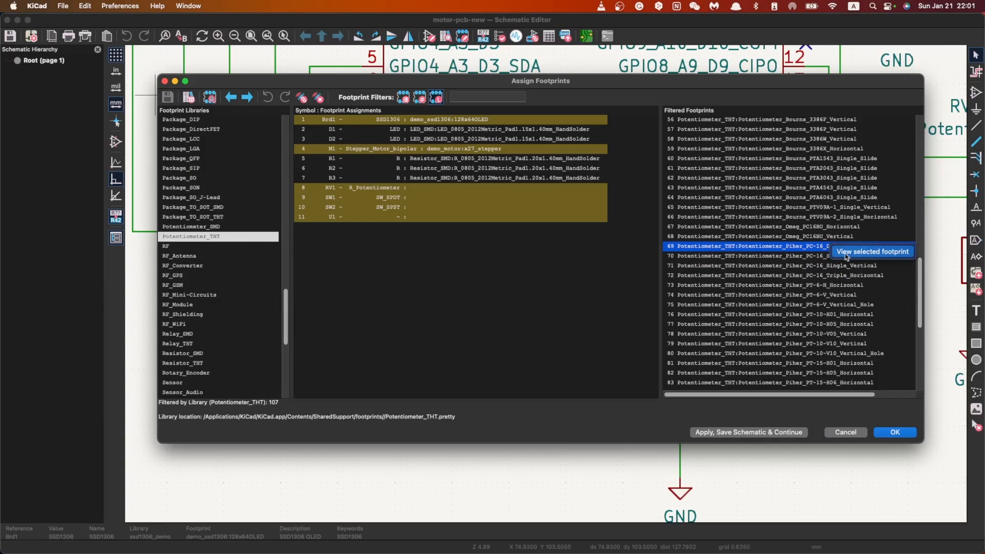
click(845, 253)
click(200, 105)
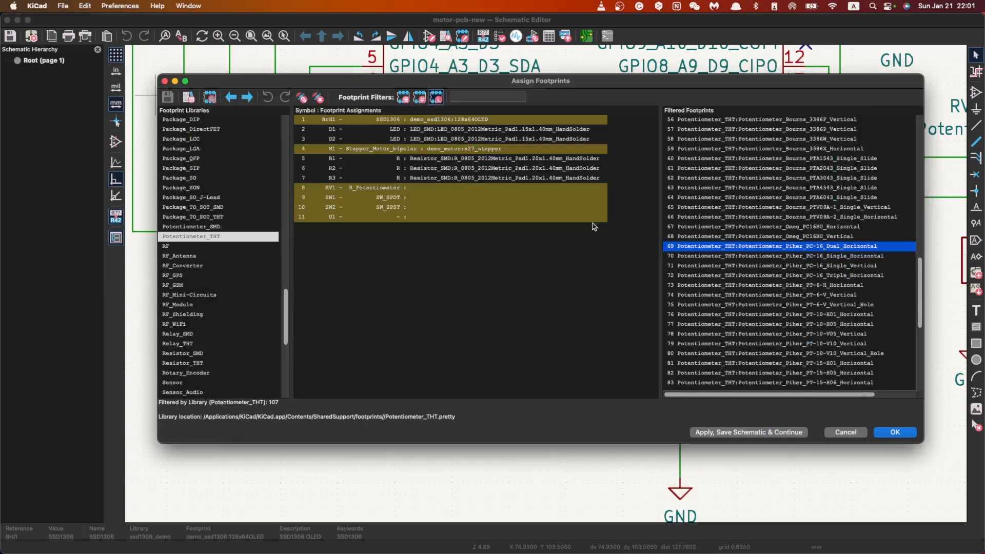
Step: Reopen the Potentiometer_Piher_PC-16_Single_Horizontal preview, measure the spacing between pads 3 and 2, and close the preview
right_click(824, 256)
click(844, 262)
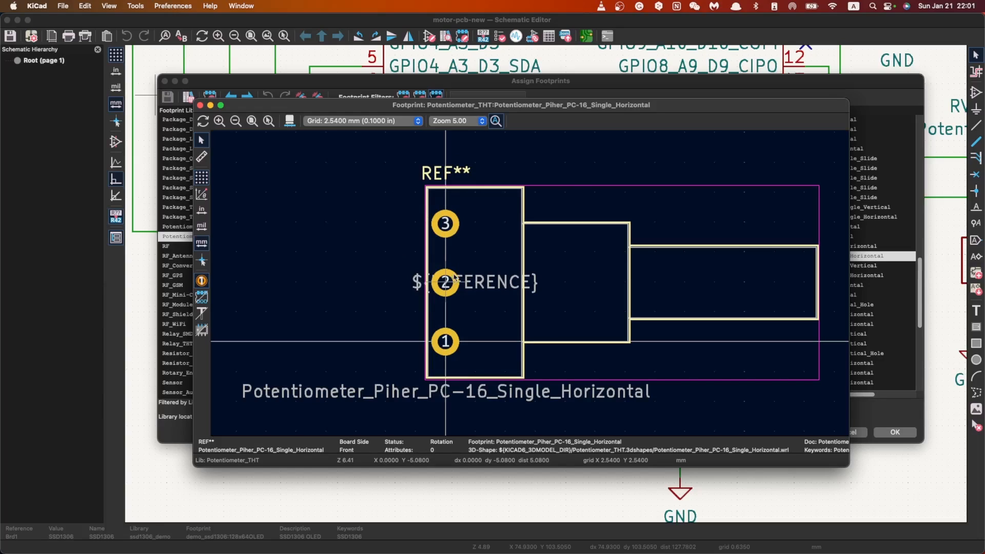
click(202, 156)
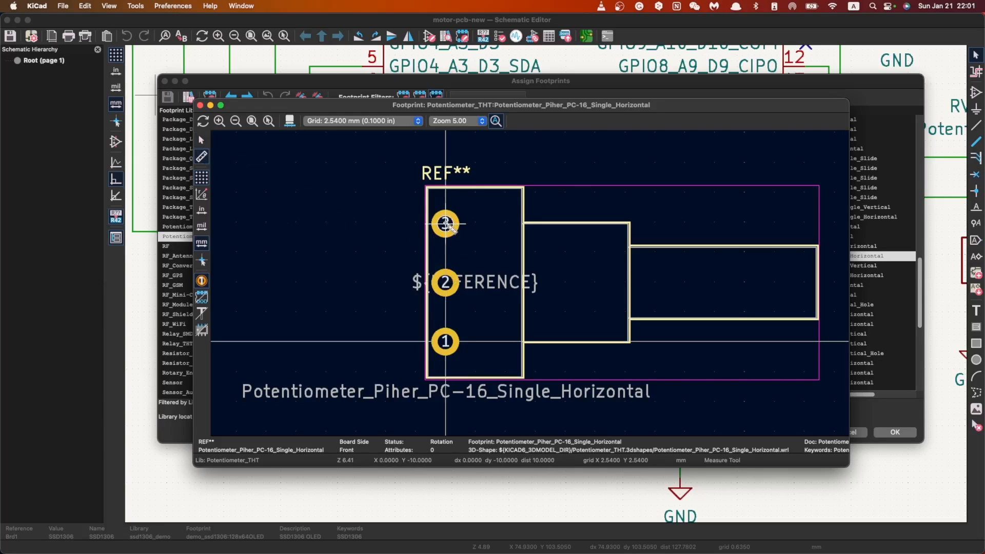
click(445, 224)
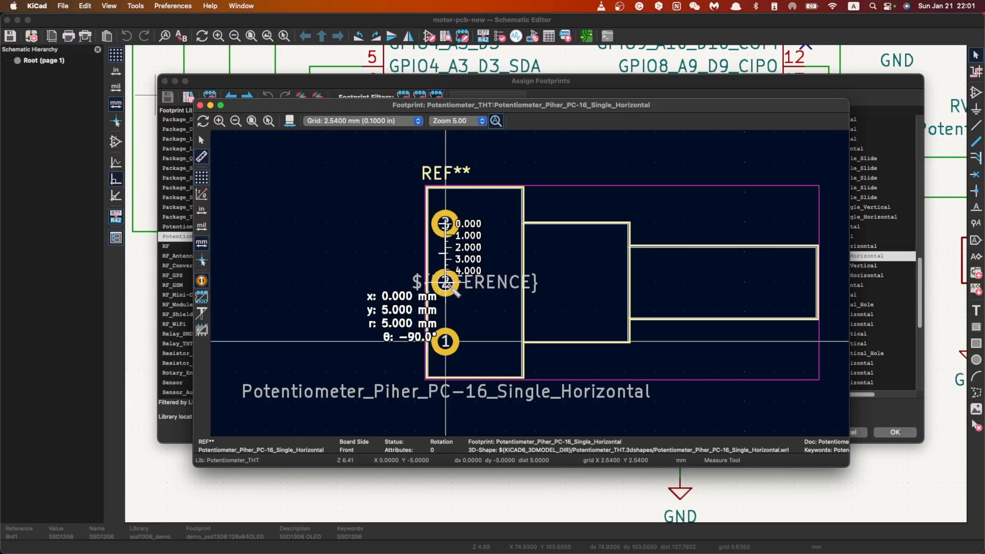
key(Escape)
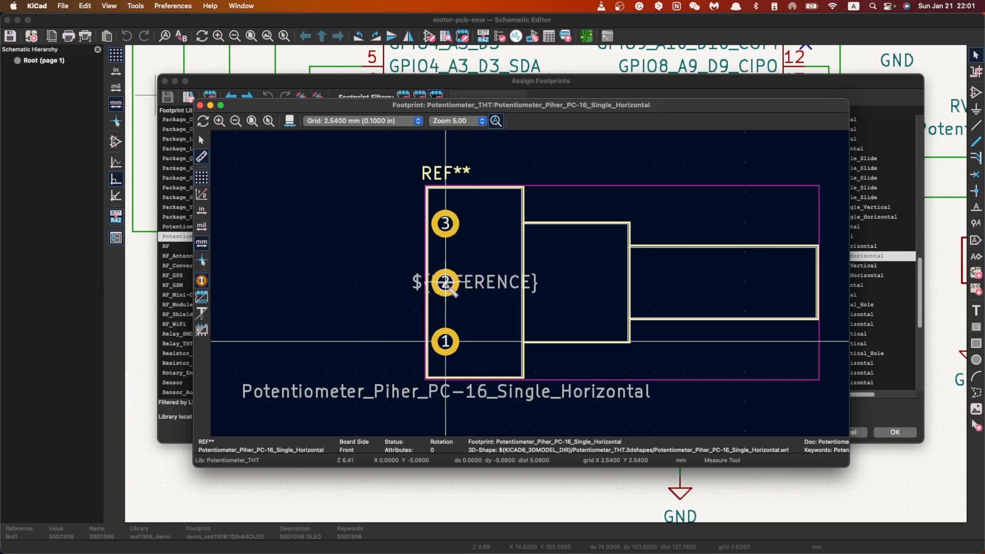
click(446, 283)
key(Escape)
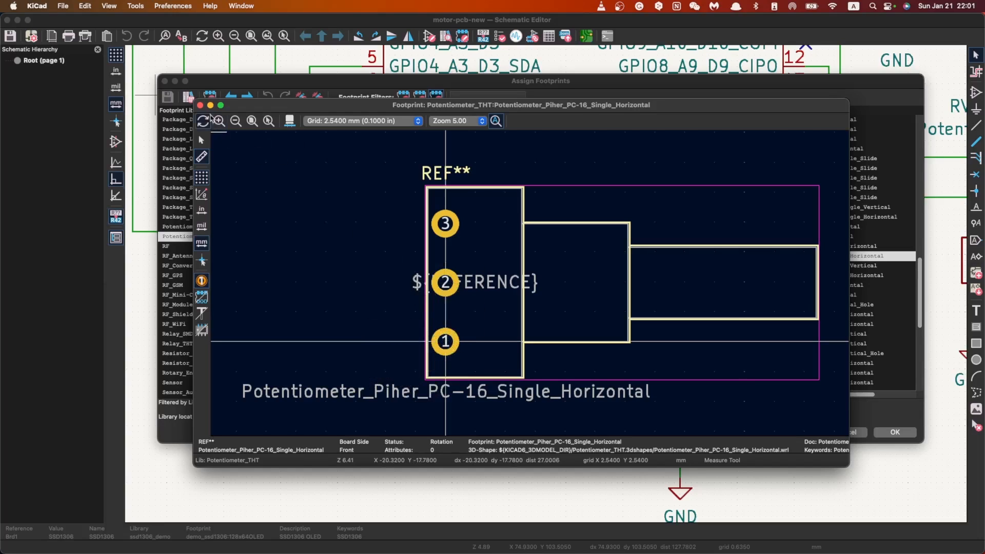
click(200, 105)
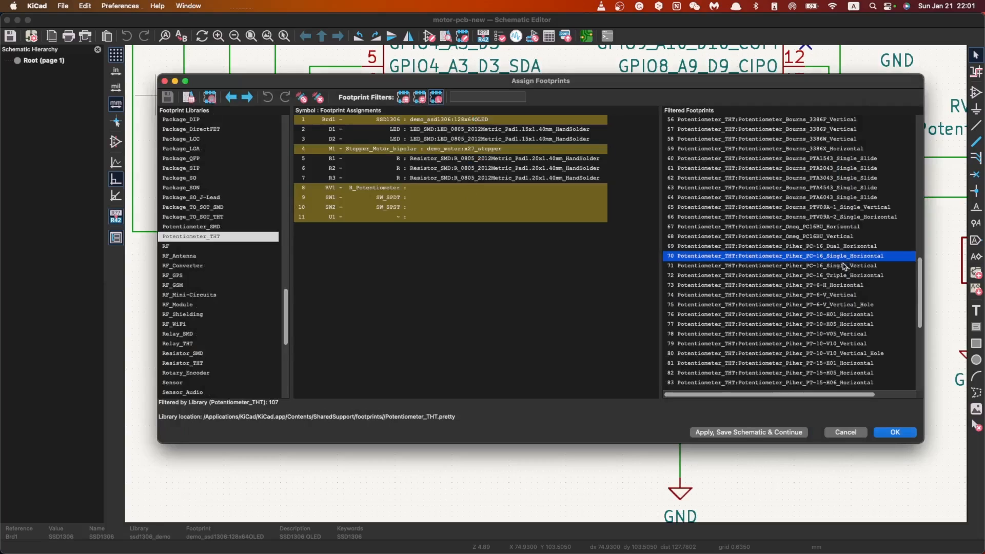
Step: Assign the footprint Potentiometer_THT:Potentiometer_Piher_PC-16_Single_Horizontal to the potentiometer RV1
click(501, 188)
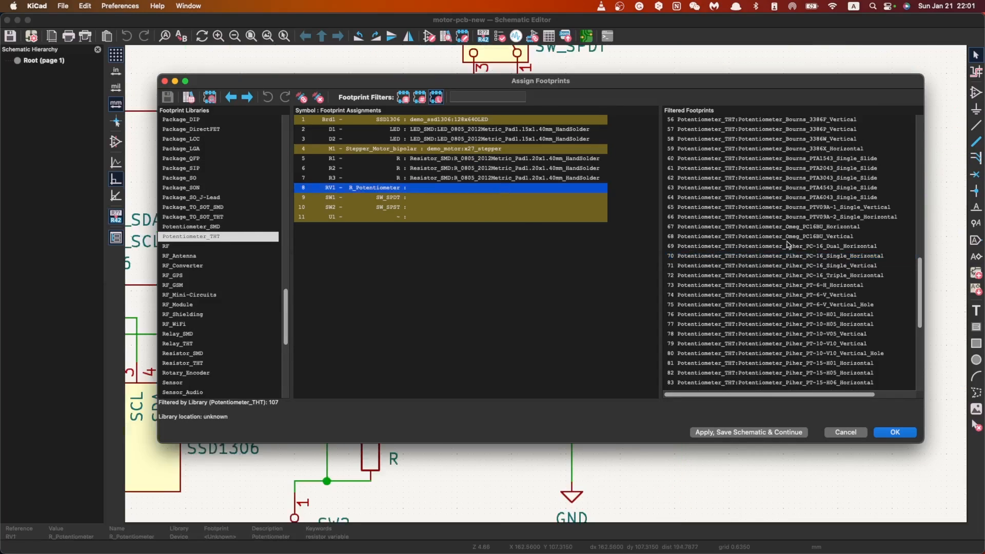
click(810, 255)
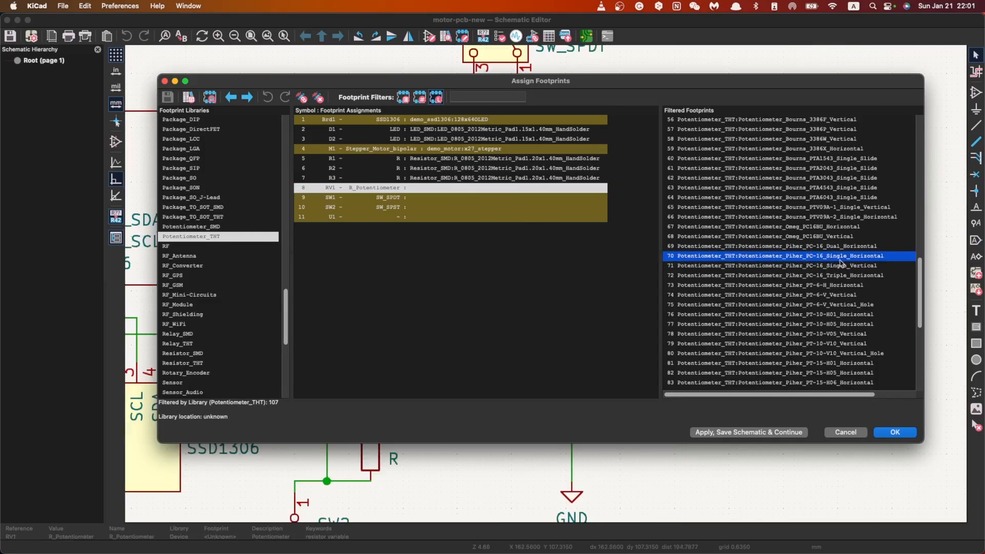
double_click(807, 257)
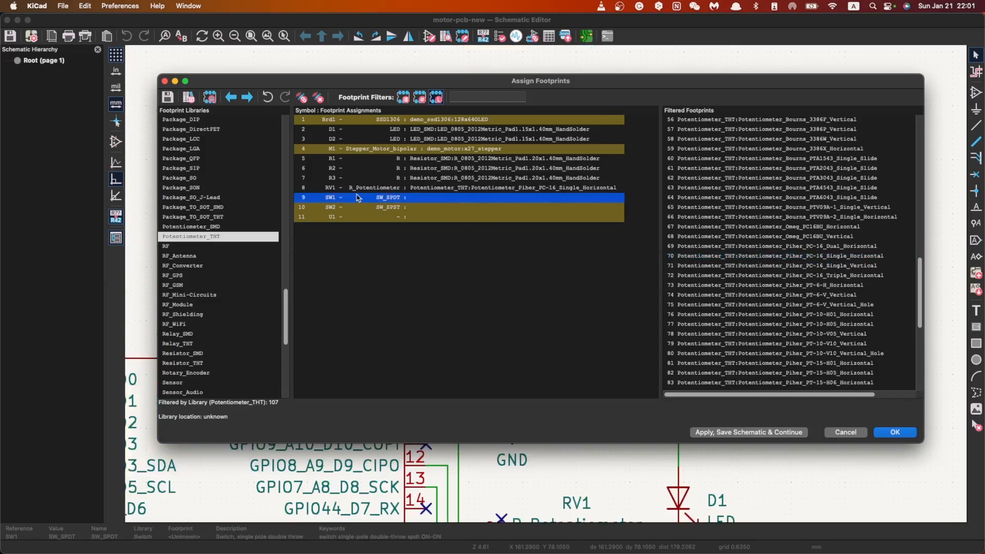
Step: Select switch SW1 and narrow the footprint list to the Button_Switch_THT library with the search text SPDT
drag(463, 85, 470, 130)
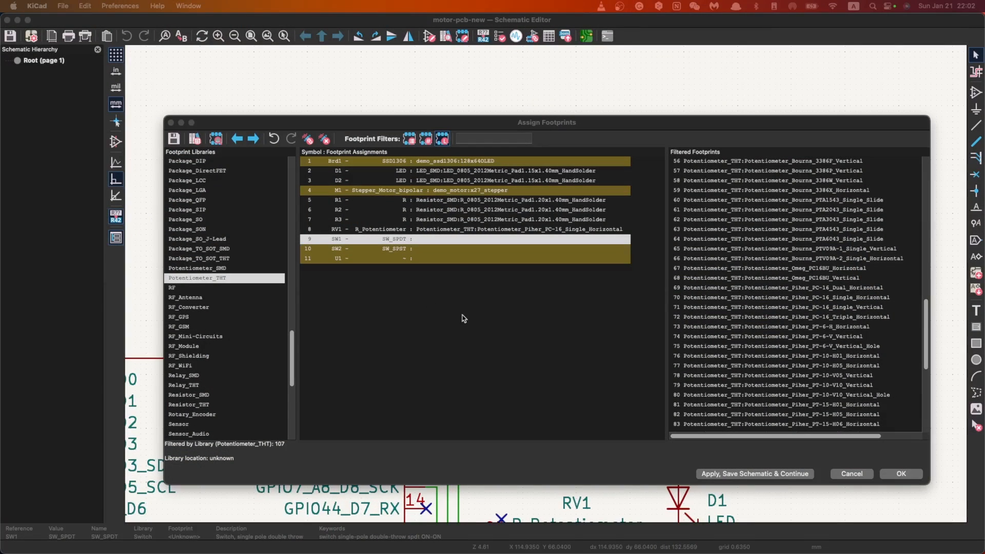
click(427, 245)
scroll(205, 380, down, 5)
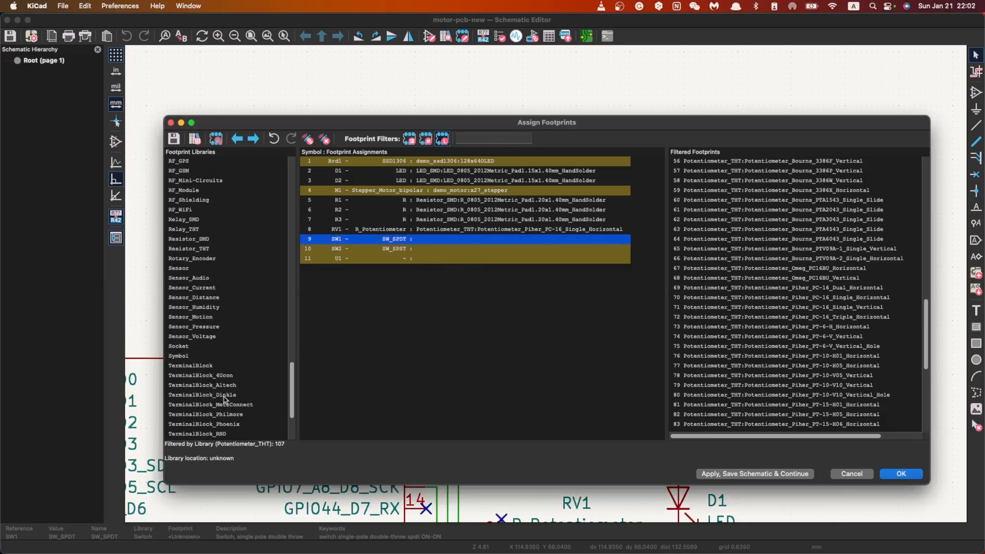
scroll(221, 354, up, 15)
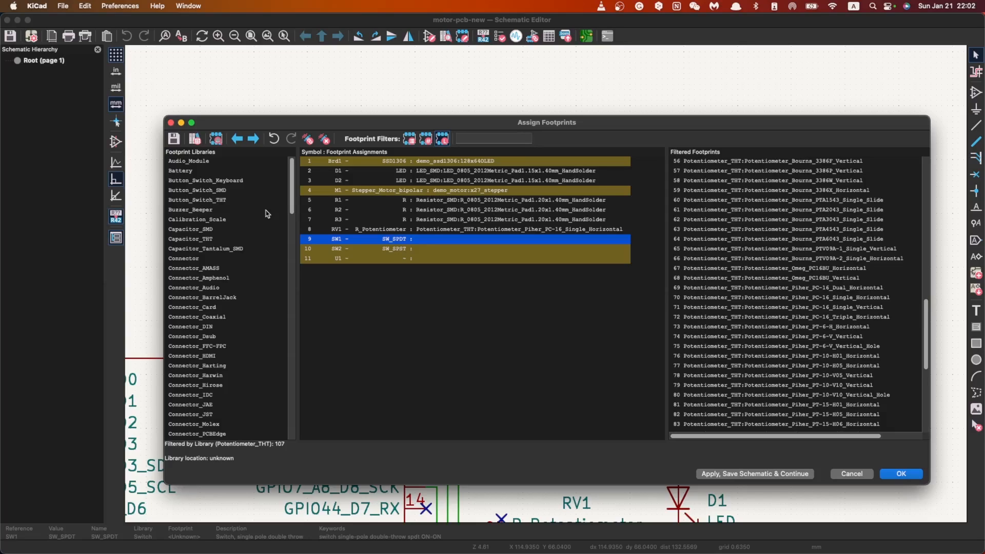
click(228, 200)
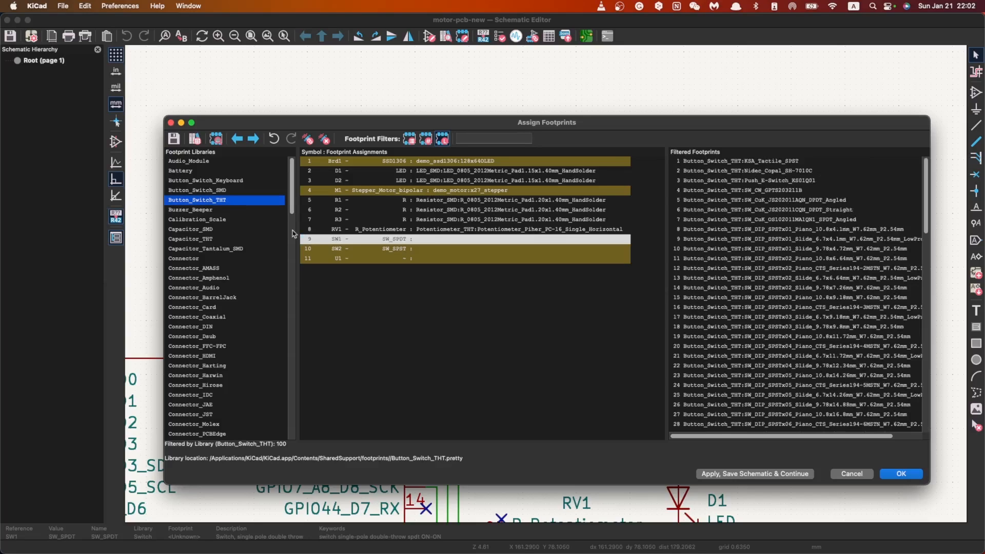
click(220, 210)
click(226, 200)
click(511, 139)
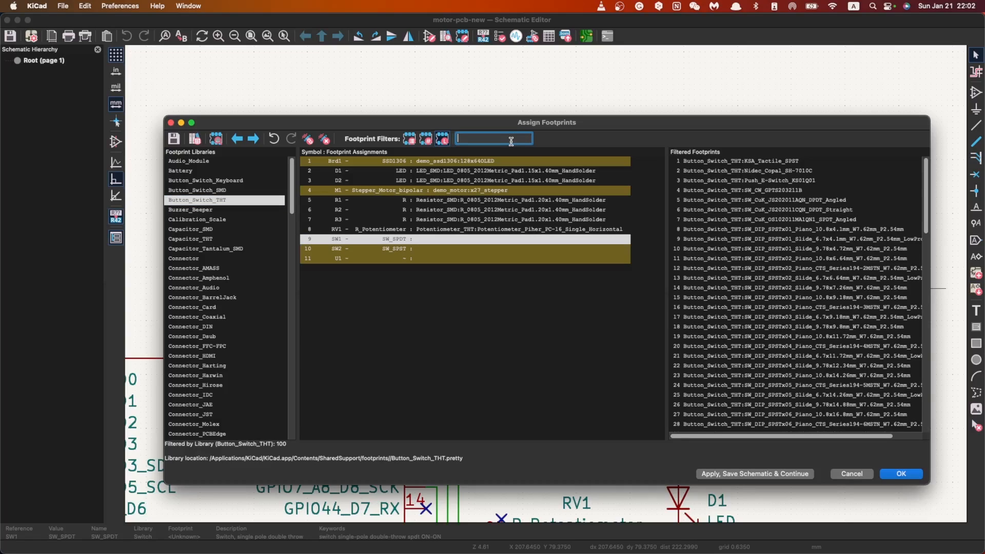
text(SPDT)
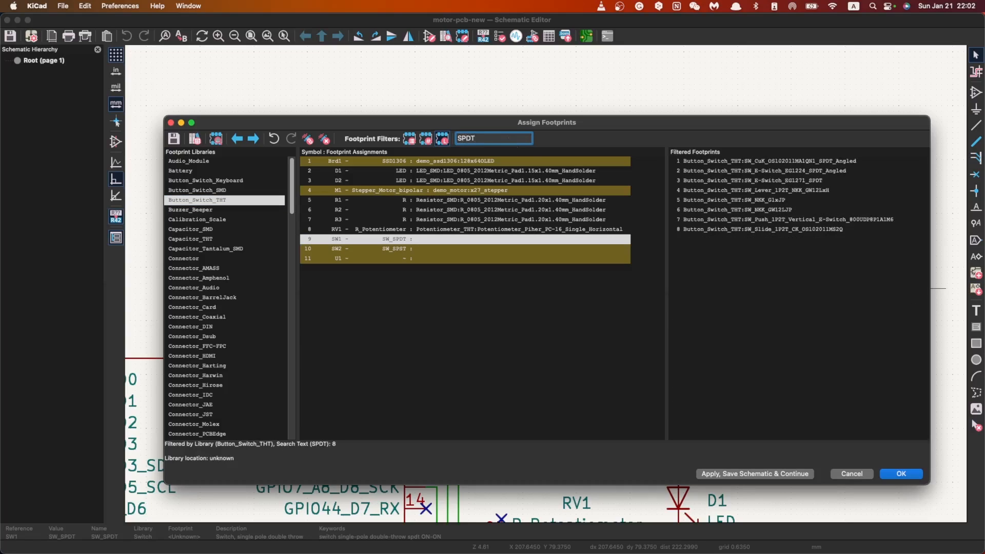
Step: Preview the footprints SW_E-Switch_EG1271_SPDT and SW_Lever_1P2T_NKK_GW12LxH one after the other, closing each preview
click(784, 229)
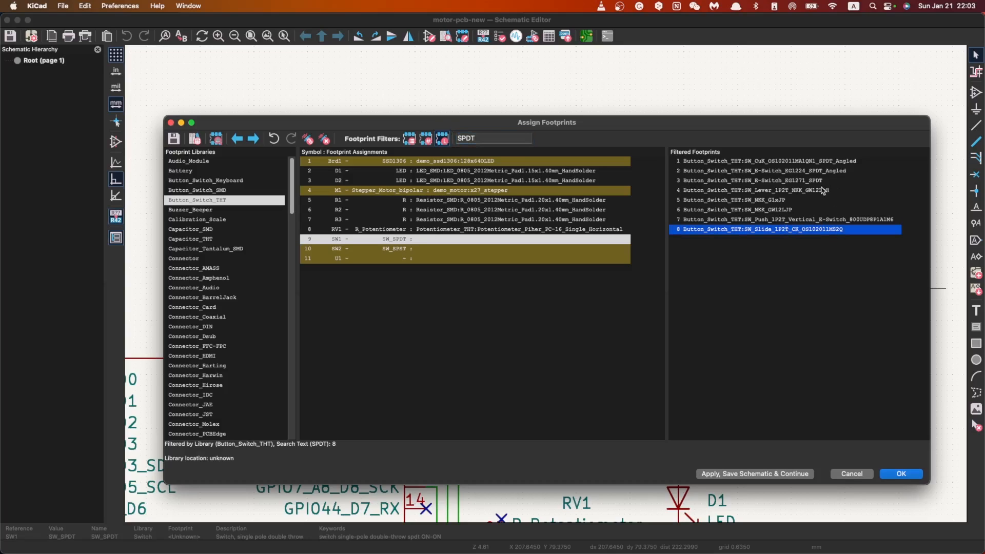
right_click(794, 180)
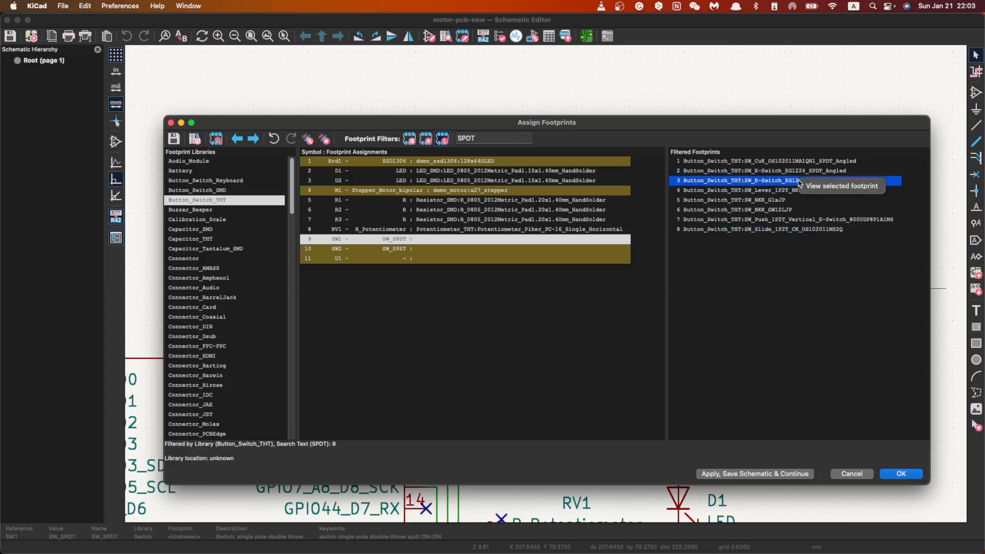
click(836, 186)
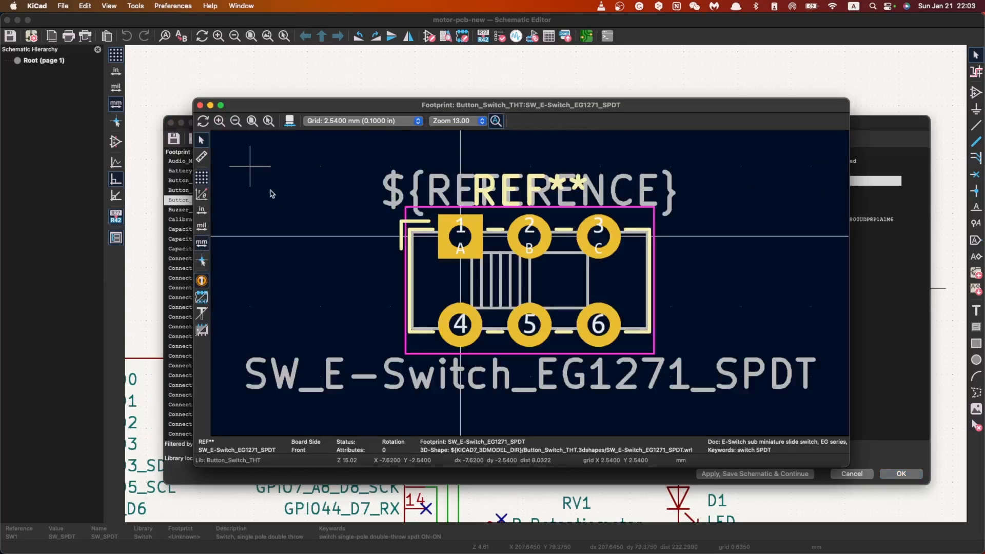
click(200, 104)
right_click(803, 191)
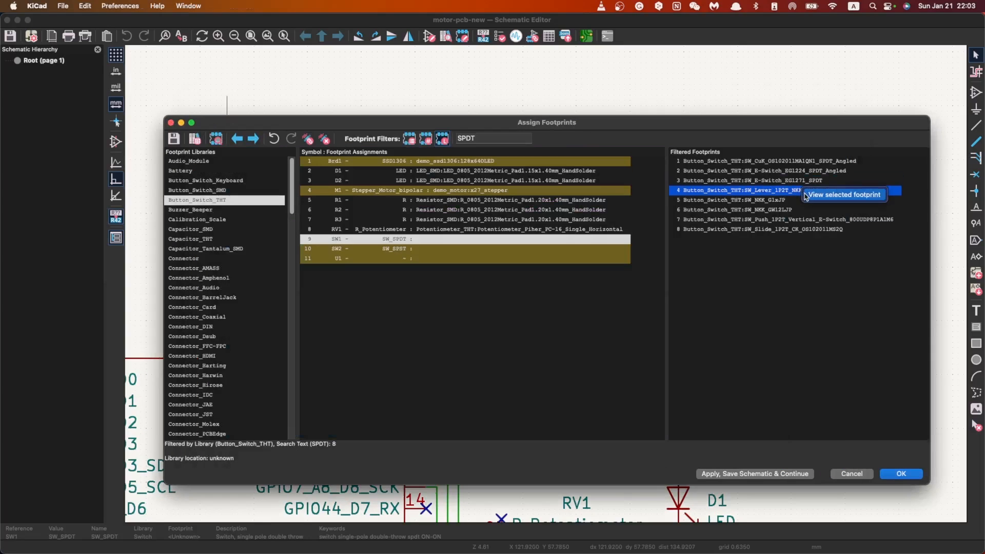
click(841, 195)
click(201, 106)
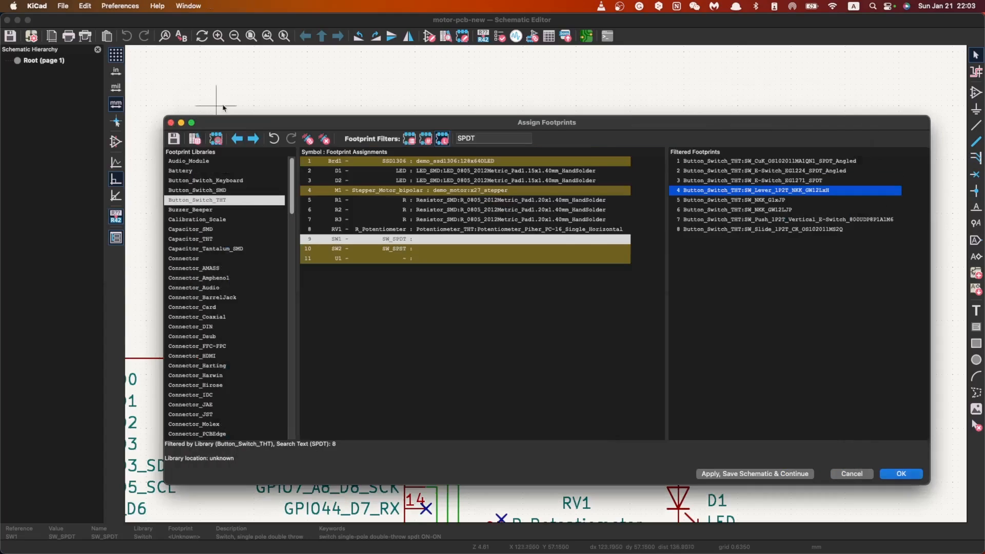
Step: Preview the footprint SW_CuK_OS102011MA1QN1_SPDT_Angled and reposition its preview window
click(752, 163)
right_click(753, 161)
click(761, 169)
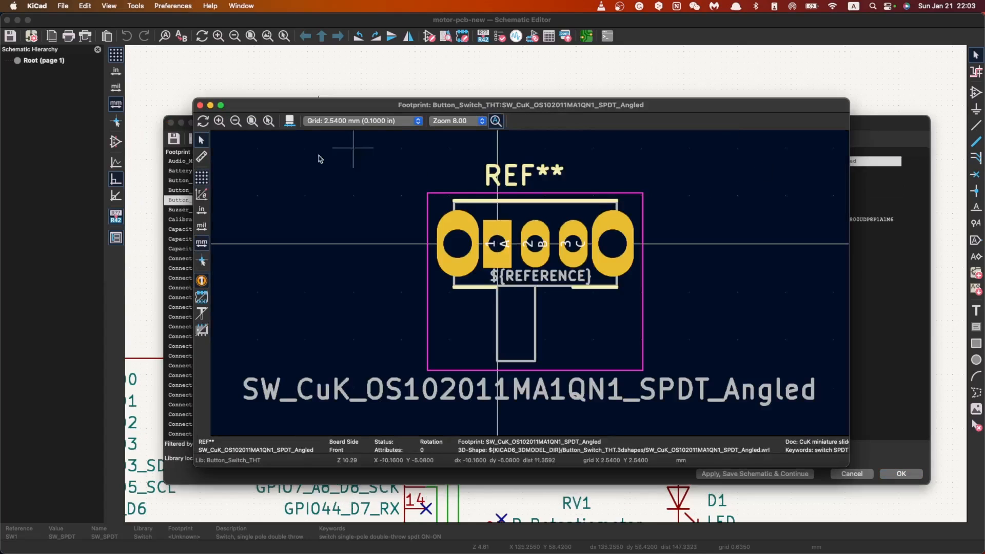
drag(285, 112, 320, 159)
Step: Measure the pad spacing of the SW_CuK_OS102011MA1QN1_SPDT_Angled footprint starting from pad 1, then close the preview
click(236, 204)
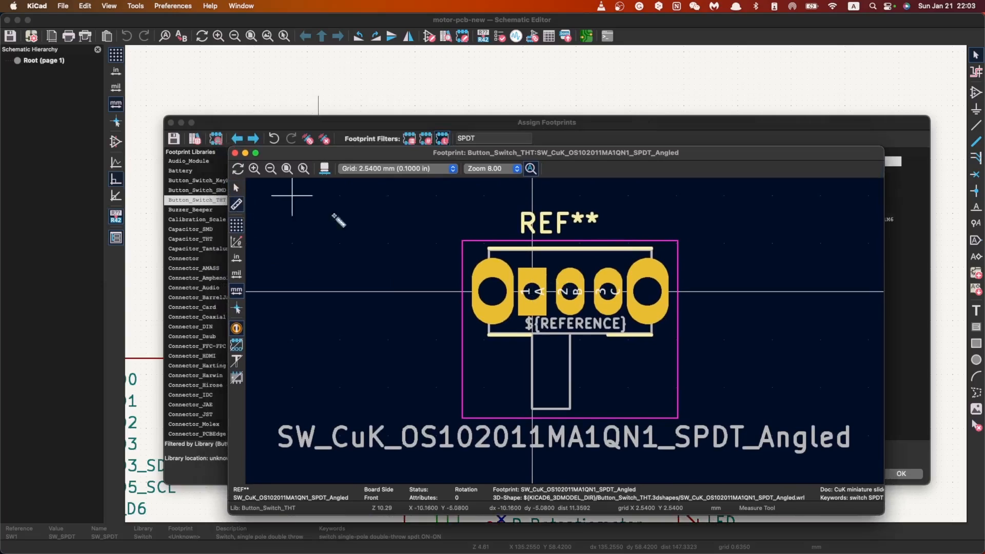
click(532, 292)
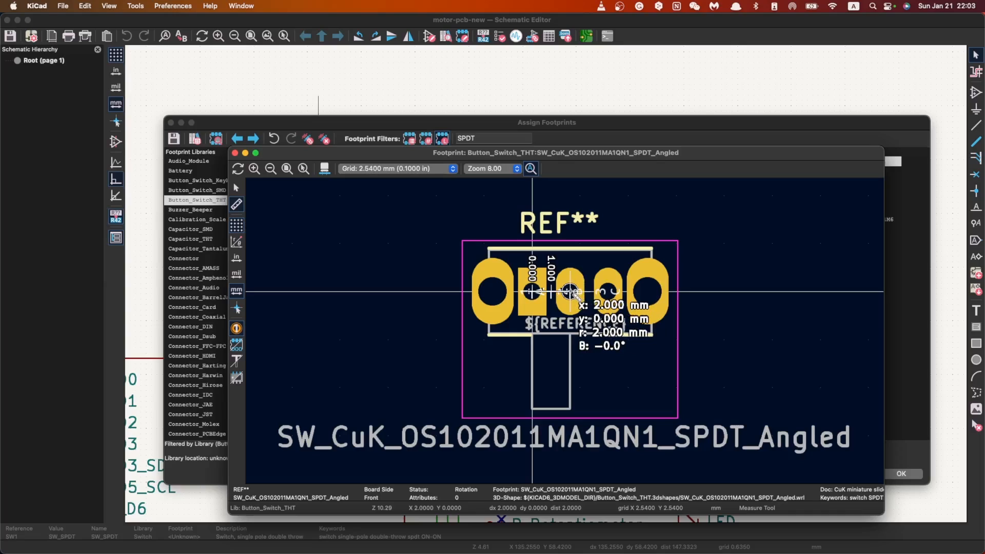
key(Escape)
click(570, 291)
key(Escape)
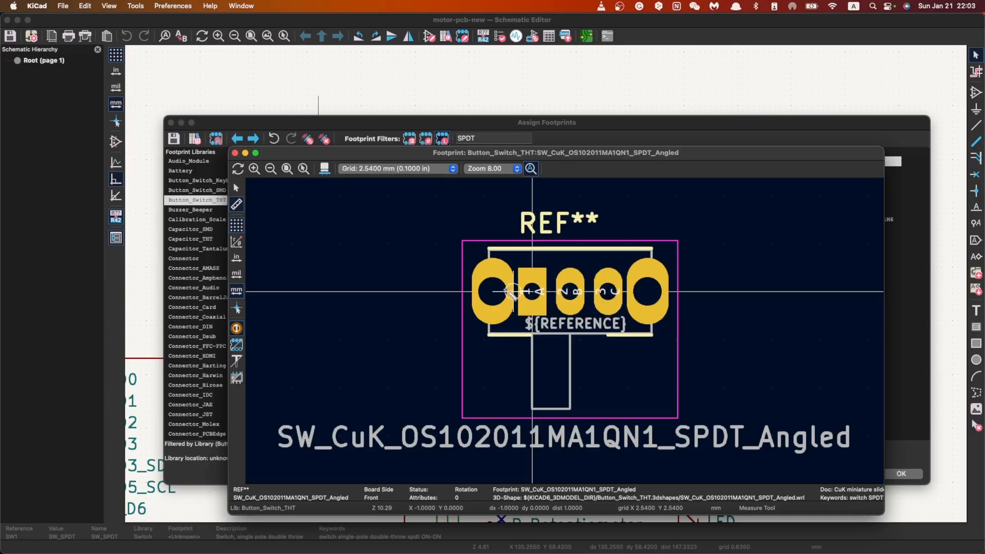
click(493, 291)
key(Escape)
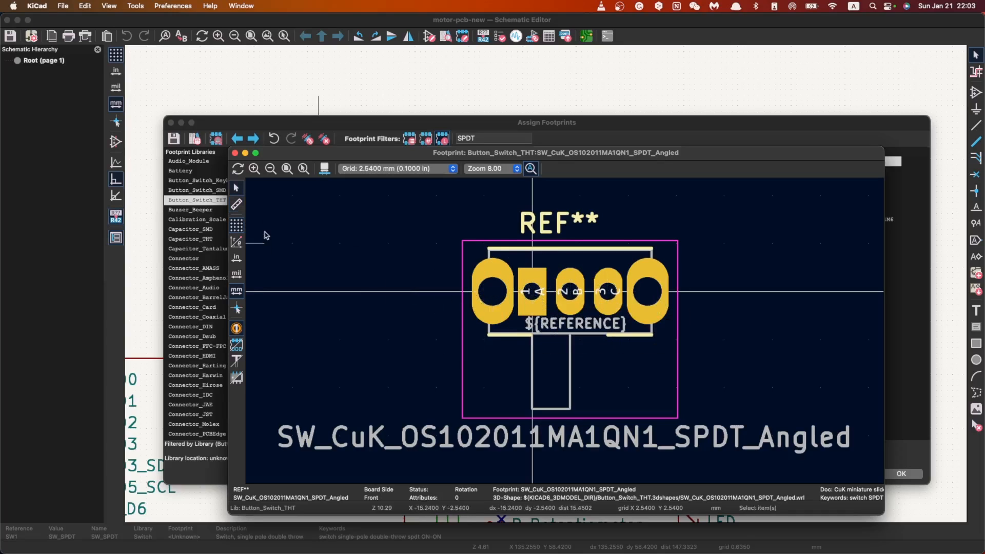
click(234, 153)
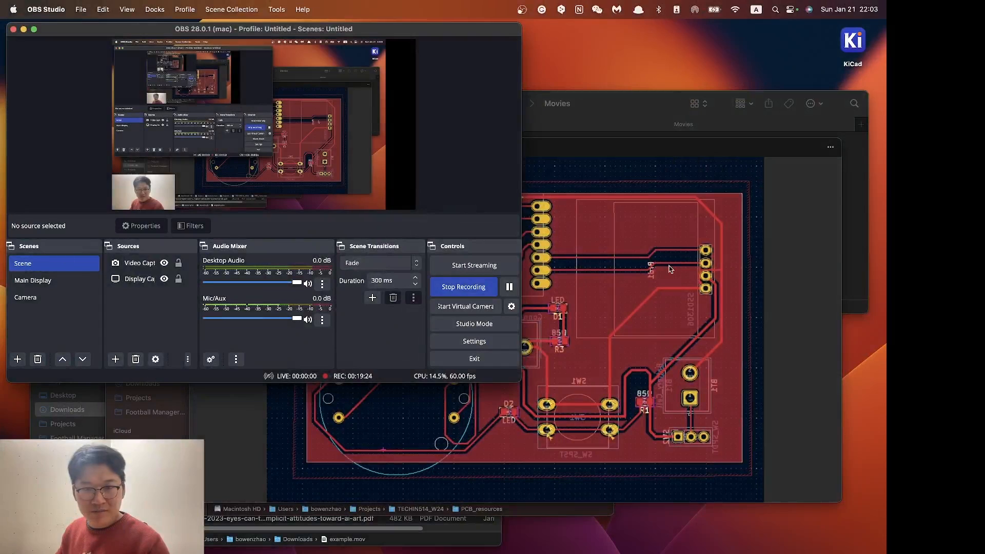
Step: Bring the reference PCB layout image forward in WeChat's viewer and enlarge its window to examine the switch footprints
double_click(613, 145)
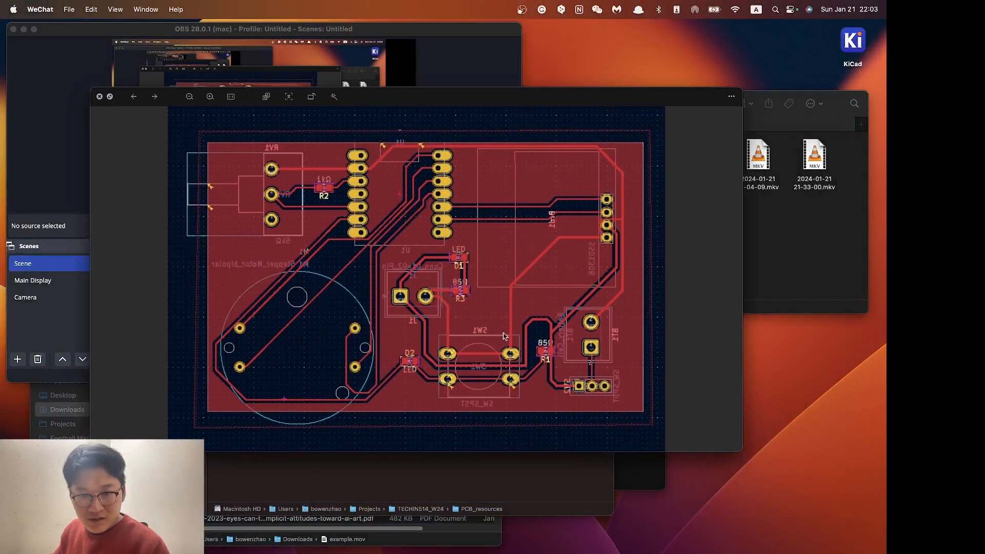
drag(741, 451, 830, 535)
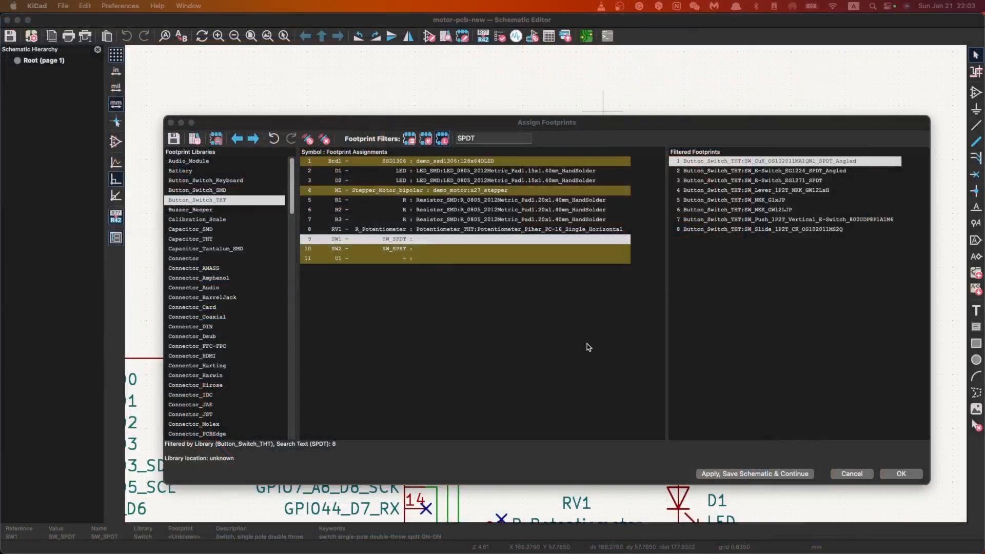
Step: In KiCad, preview SW_Push_1P2T_Vertical_E-Switch_800UDP8P1A1M6 and SW_Slide_1P2T_CK_OS102011MS2Q for switch SW1, closing each preview
click(481, 282)
click(567, 239)
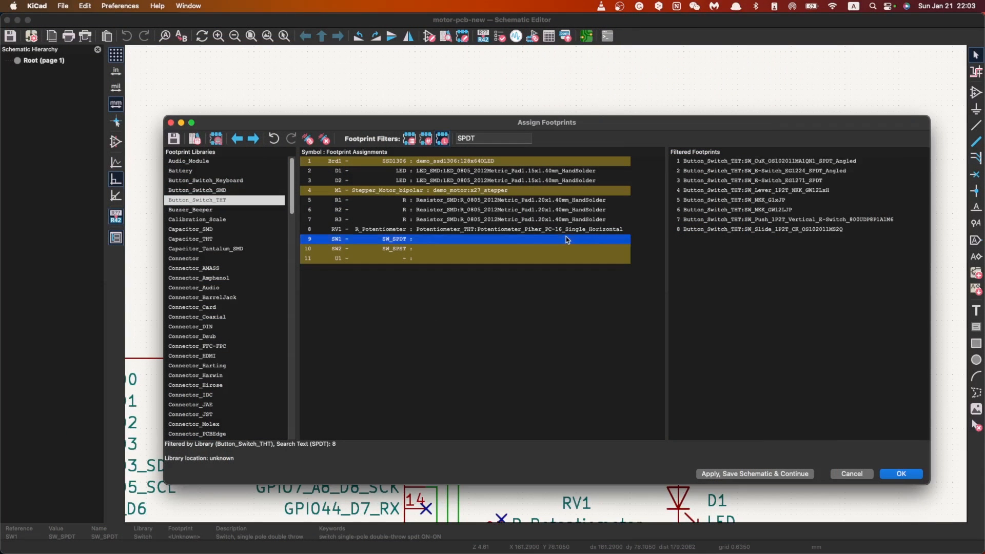
click(762, 224)
right_click(761, 225)
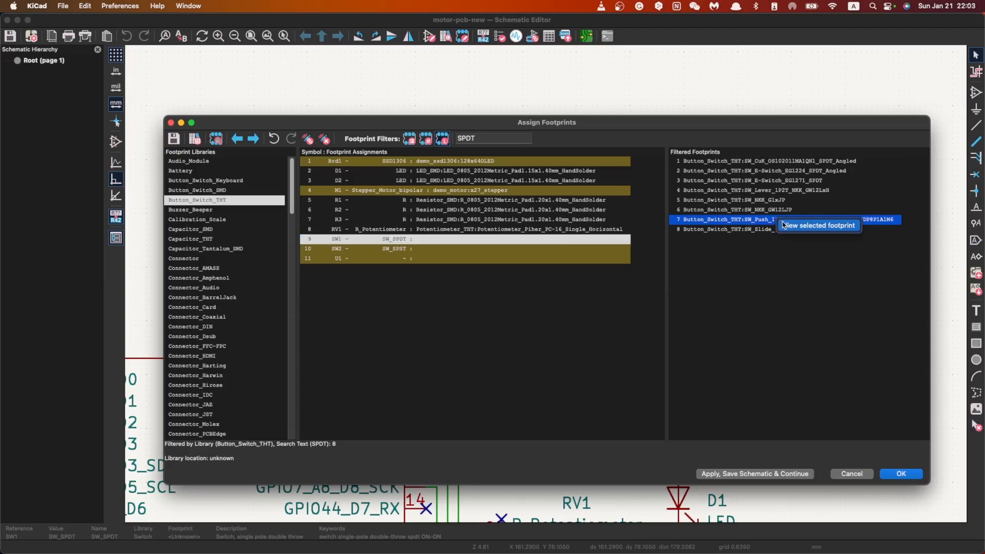
click(811, 228)
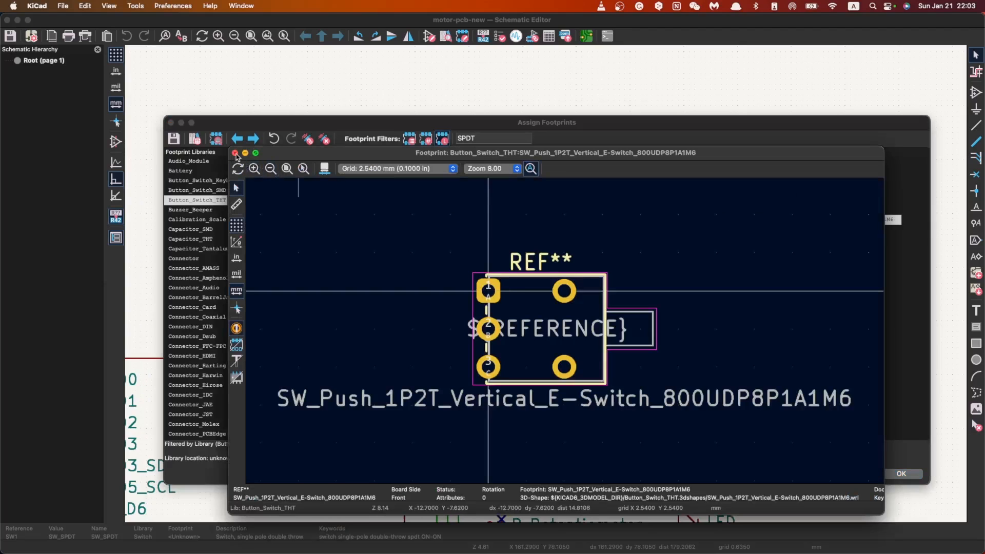
click(235, 153)
click(765, 229)
right_click(765, 228)
click(774, 236)
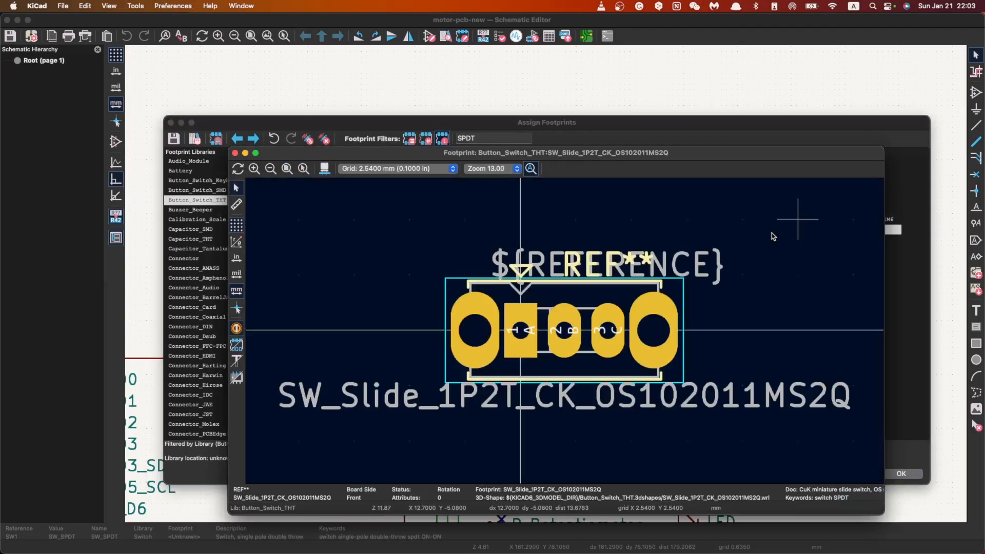
click(235, 152)
Step: Check the Button_Switch_Keyboard and Button_Switch_SMD libraries for SPDT footprints, then return to Button_Switch_THT
click(728, 211)
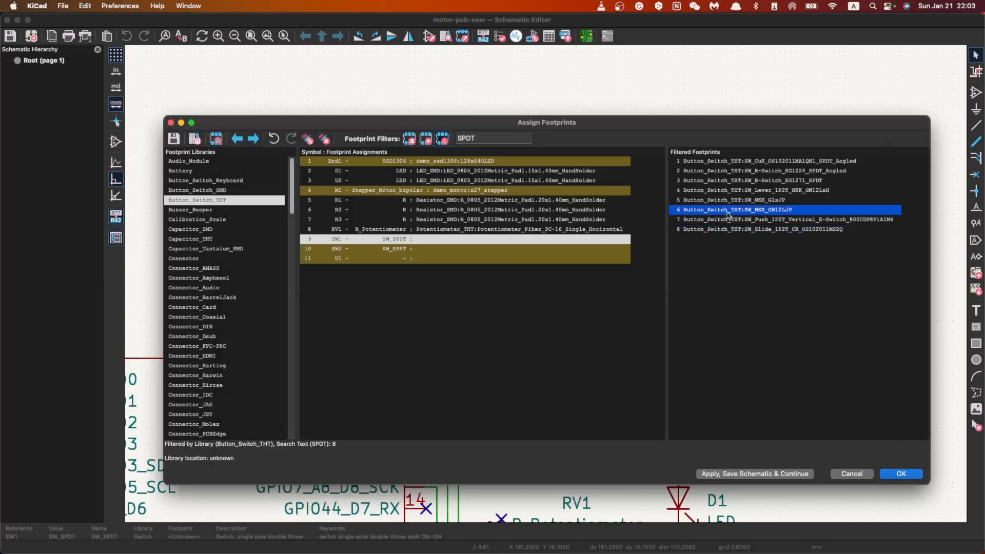
click(229, 182)
click(224, 193)
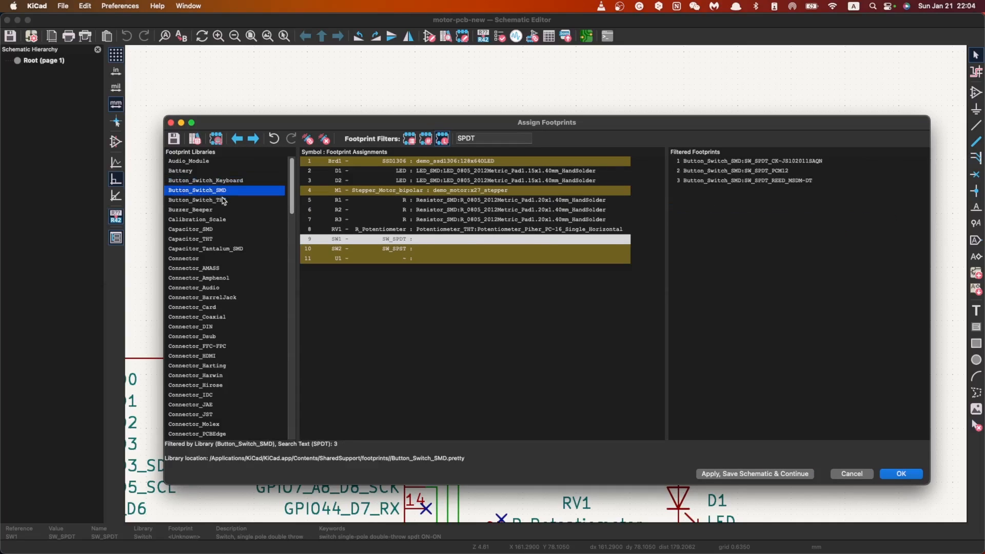
click(224, 200)
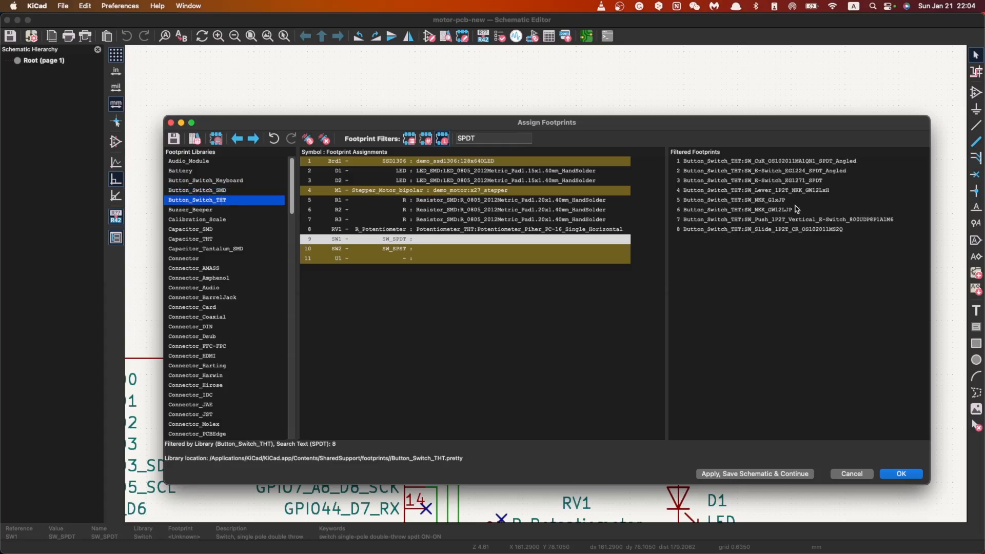
Step: Preview the footprints SW_NKK_GW12LJP, SW_NKK_G1xJP and SW_Lever_1P2T_NKK_GW12LxH one after the other, closing each preview
click(795, 210)
click(811, 217)
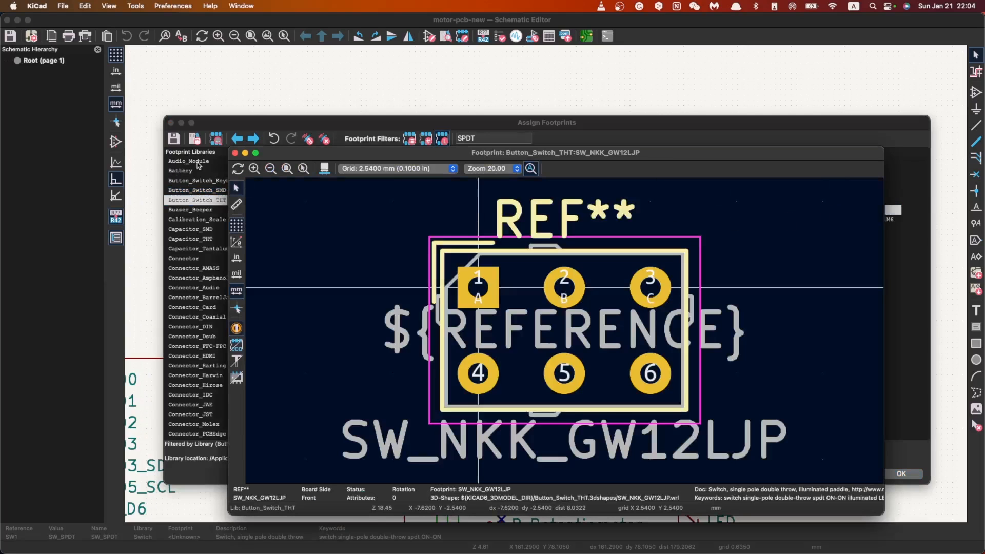
key(Escape)
right_click(773, 209)
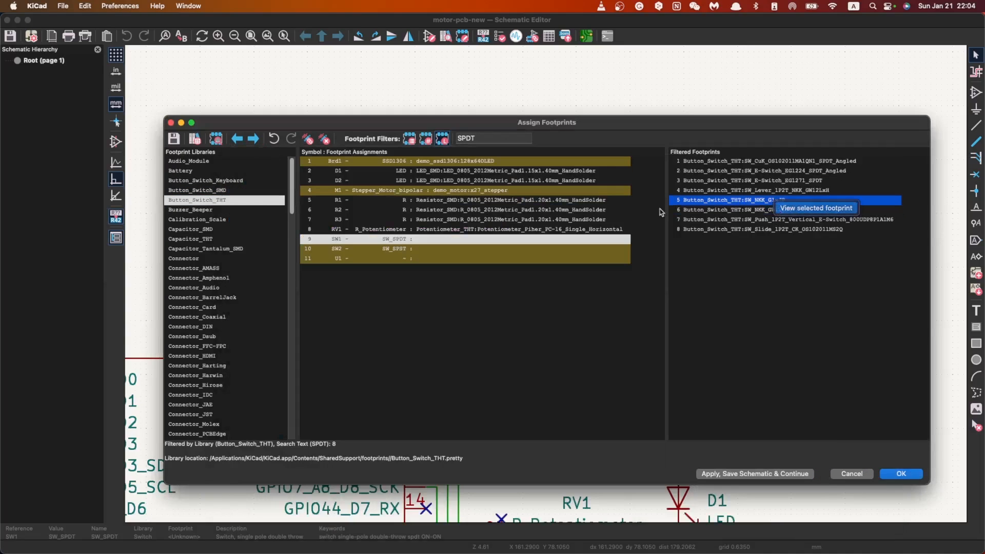
click(808, 215)
click(235, 153)
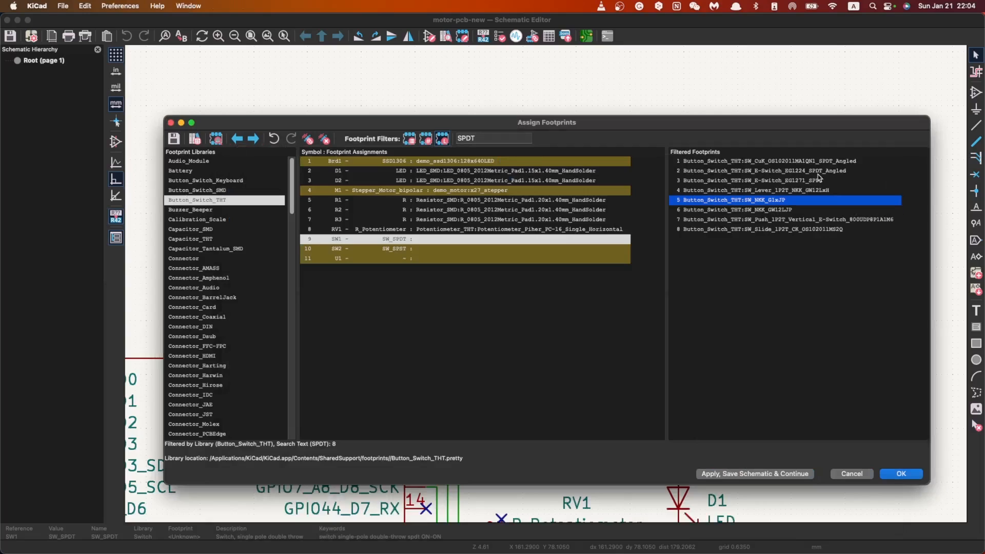
right_click(750, 191)
click(793, 199)
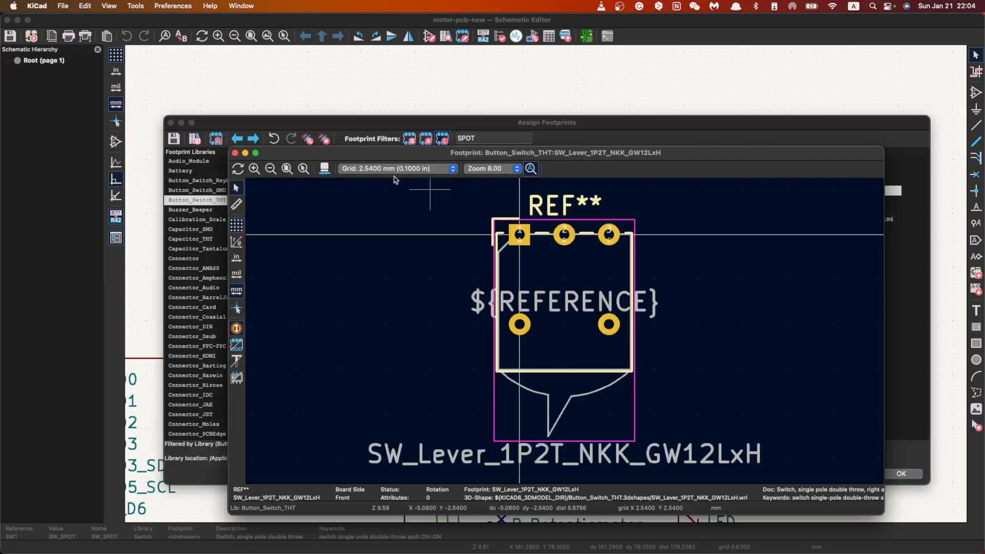
click(234, 153)
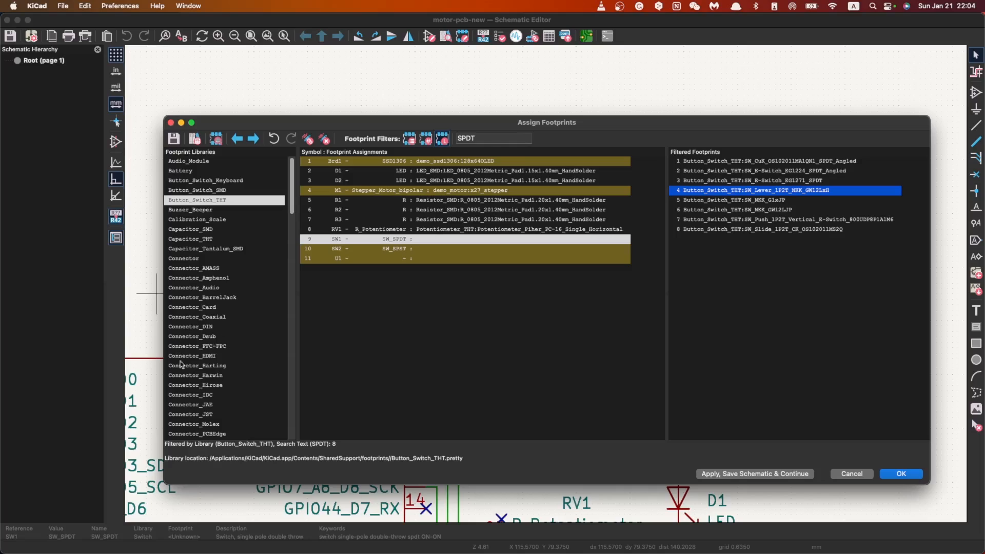
Step: List all footprints of the Connector_JST library by clearing the SPDT search text, and look through them
click(214, 415)
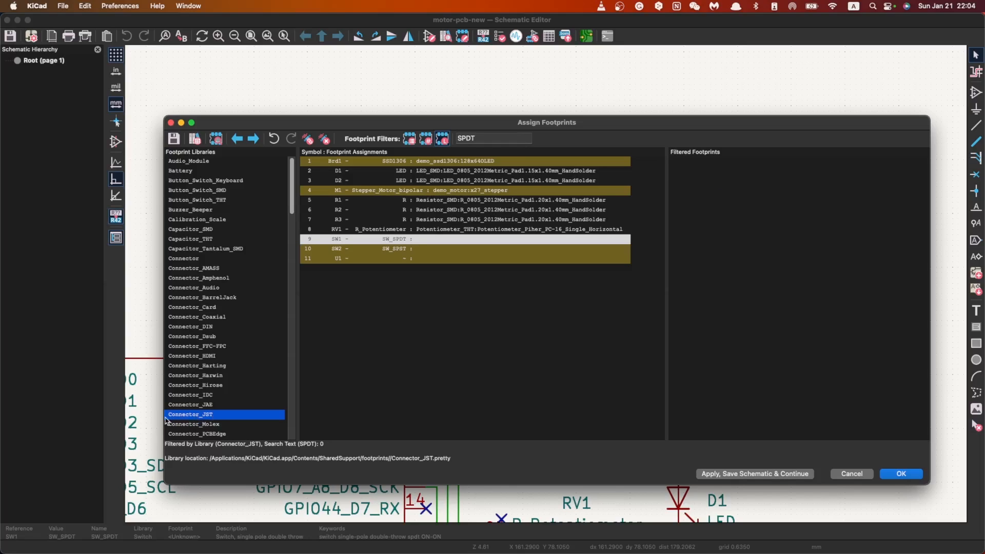
drag(510, 134, 424, 138)
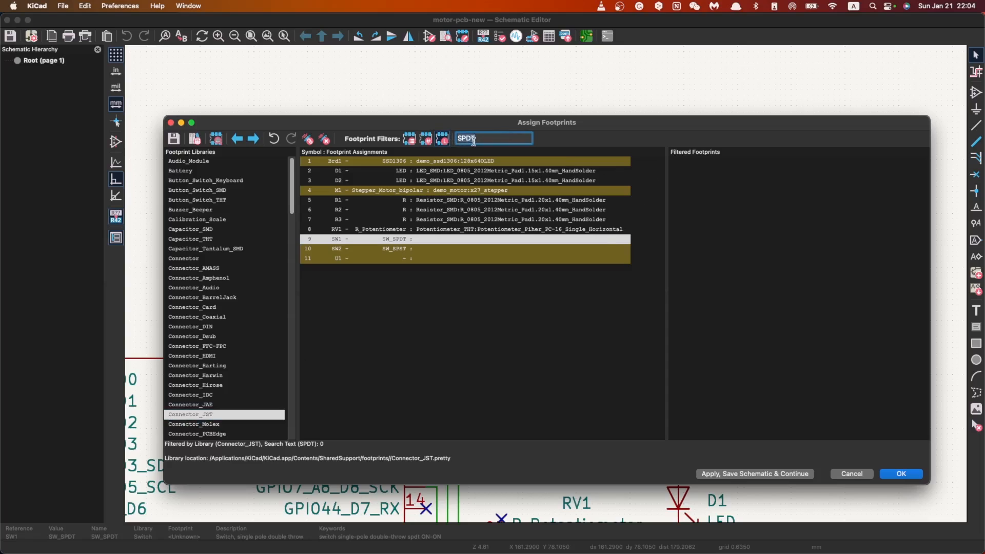
key(BackSpace)
scroll(742, 258, down, 3)
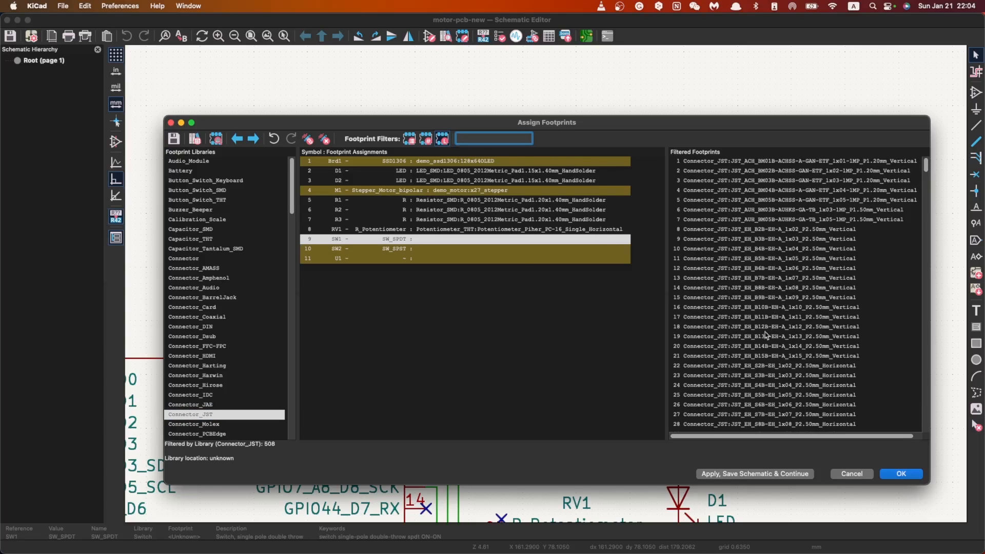
scroll(809, 328, down, 2)
scroll(810, 329, up, 4)
Step: Find the three-pin vertical footprint JST_EH_B3B-EH-A_1x03_P2.50mm_Vertical and open its preview
click(793, 289)
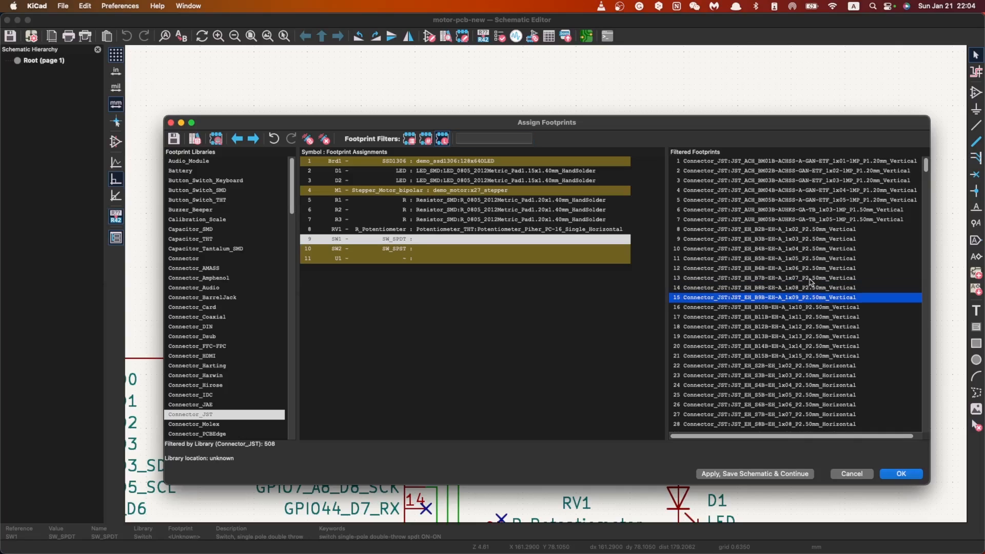
click(803, 230)
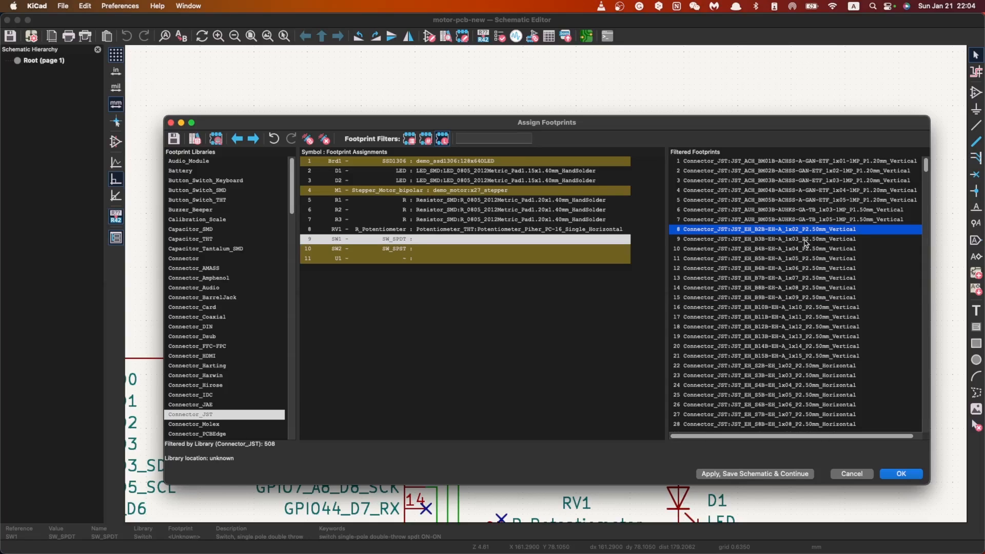
click(803, 240)
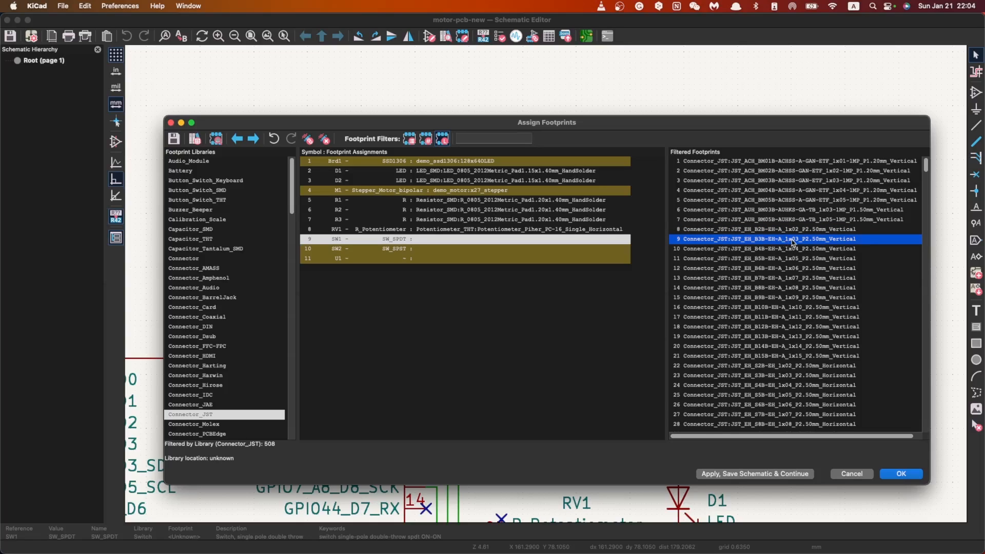
right_click(800, 243)
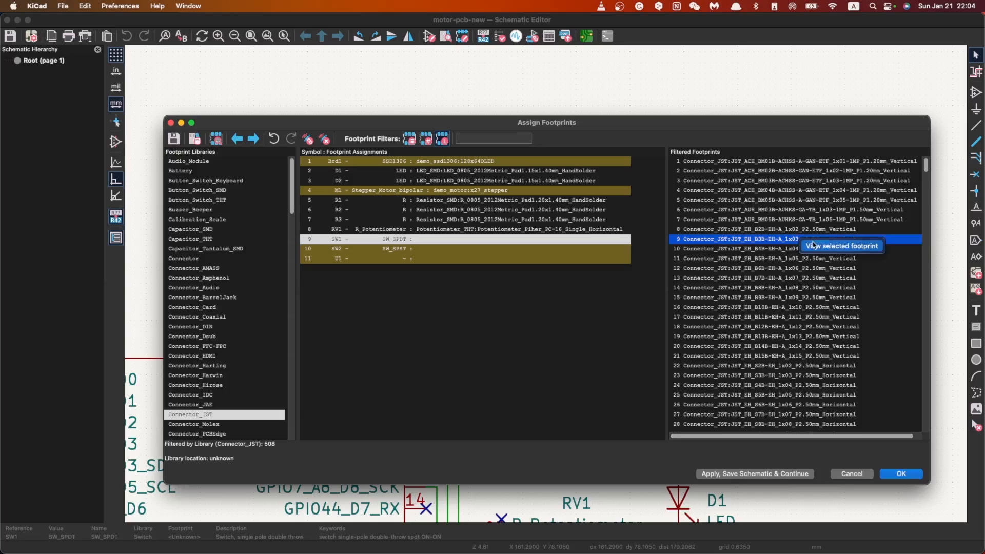
click(810, 245)
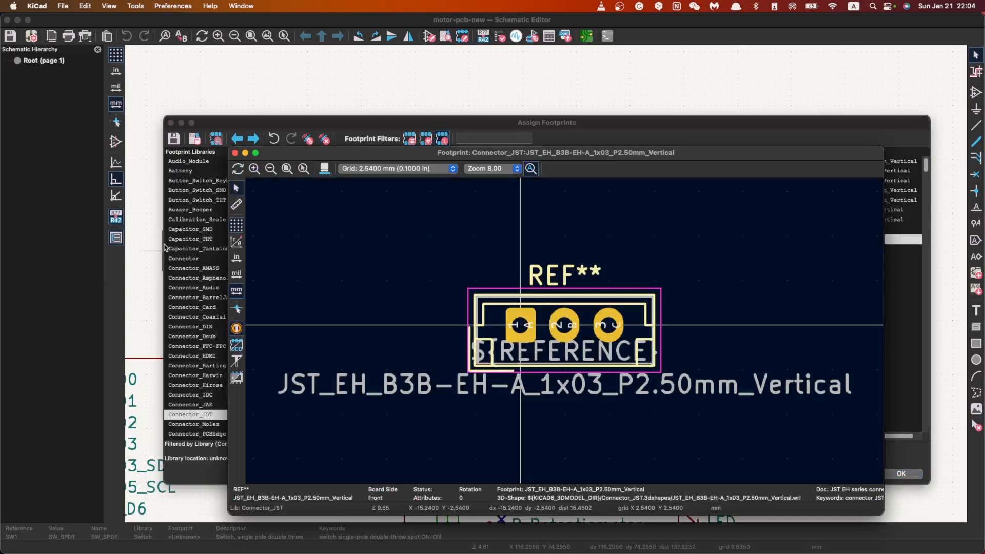
Step: Measure the distance from pad 1 to pad 3 in the JST_EH_B3B-EH-A_1x03_P2.50mm_Vertical footprint
click(236, 204)
click(521, 325)
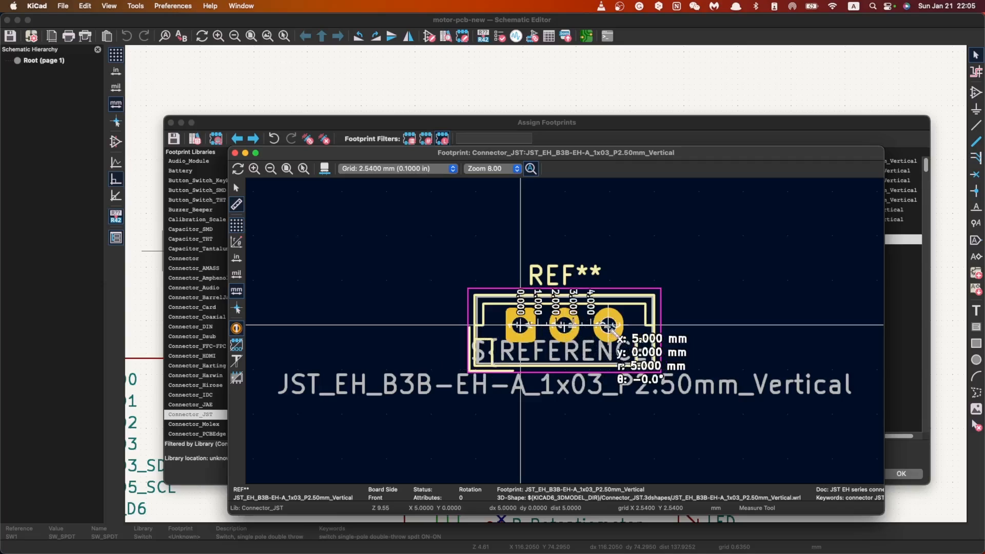
key(Escape)
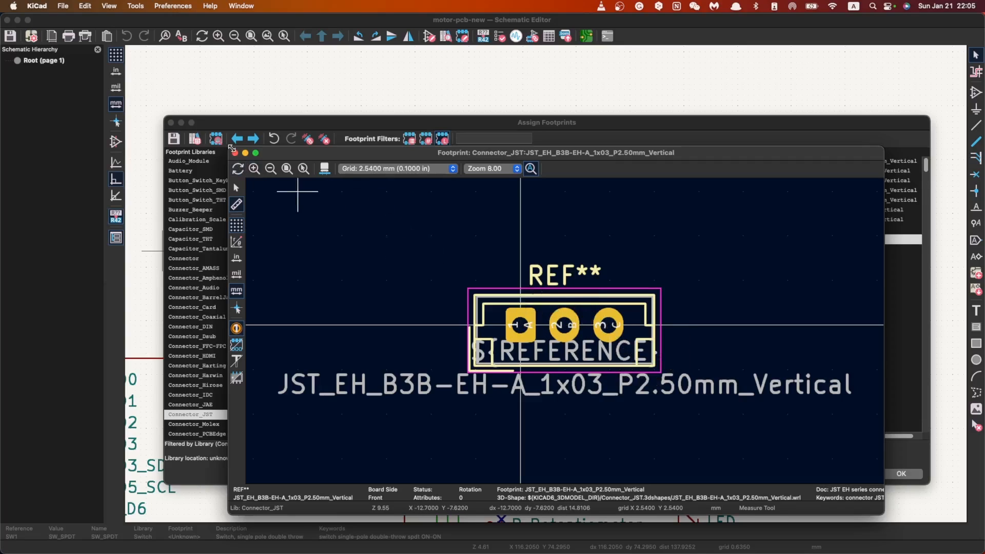
Step: Close the preview and assign Connector_JST:JST_EH_B3B-EH-A_1x03_P2.50mm_Vertical to switch SW1
click(235, 153)
double_click(813, 239)
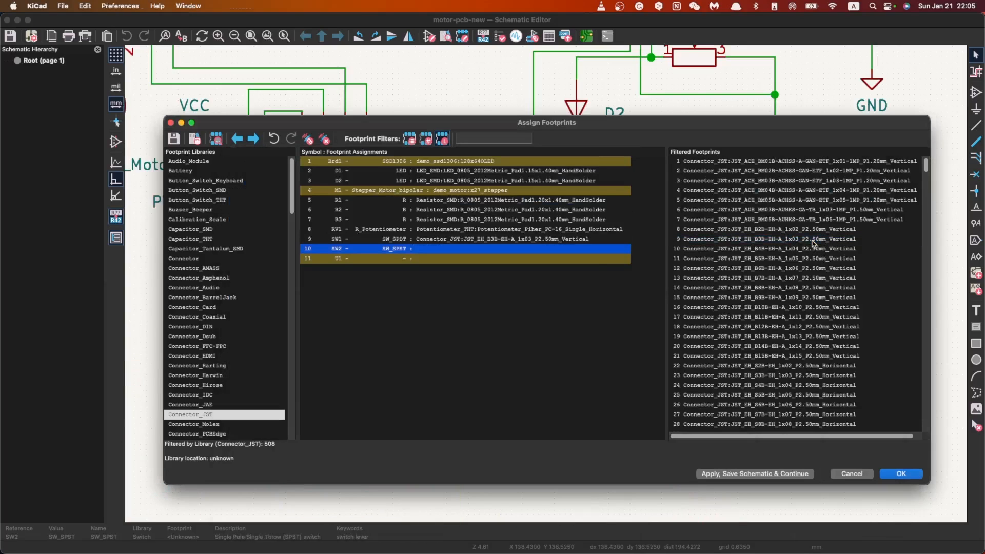
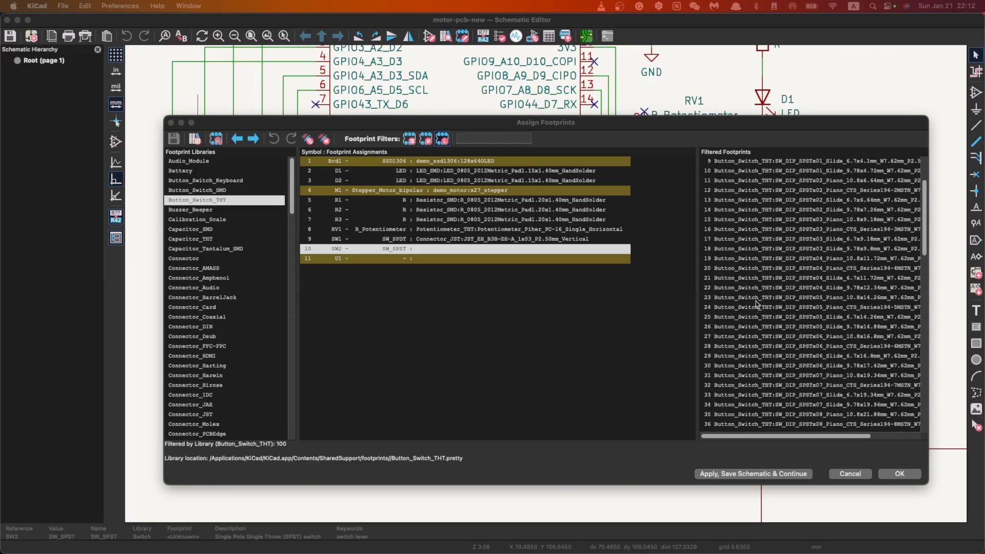
Step: Find the SW_PUSH-12mm footprint in the Button_Switch_THT library for switch SW2 and open its preview
scroll(780, 316, down, 13)
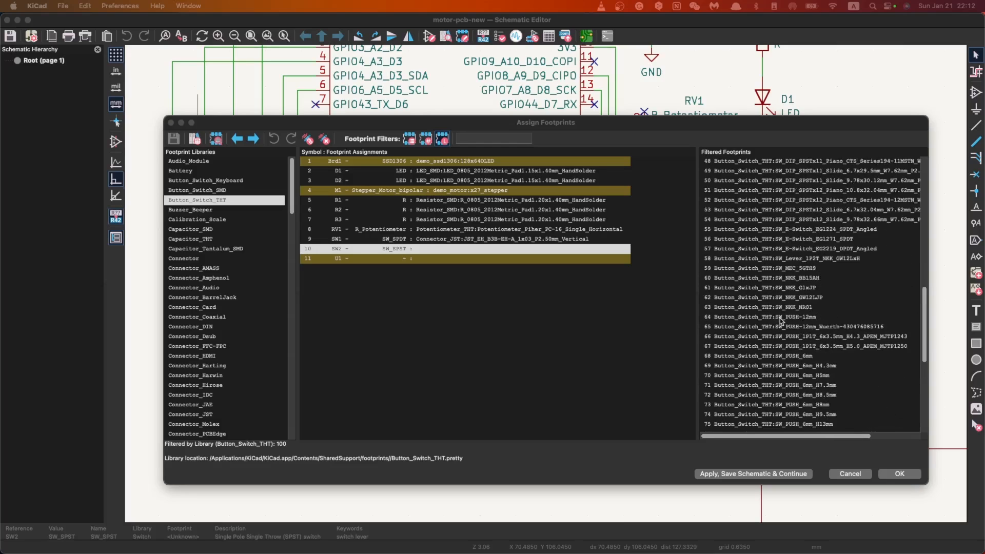
click(814, 317)
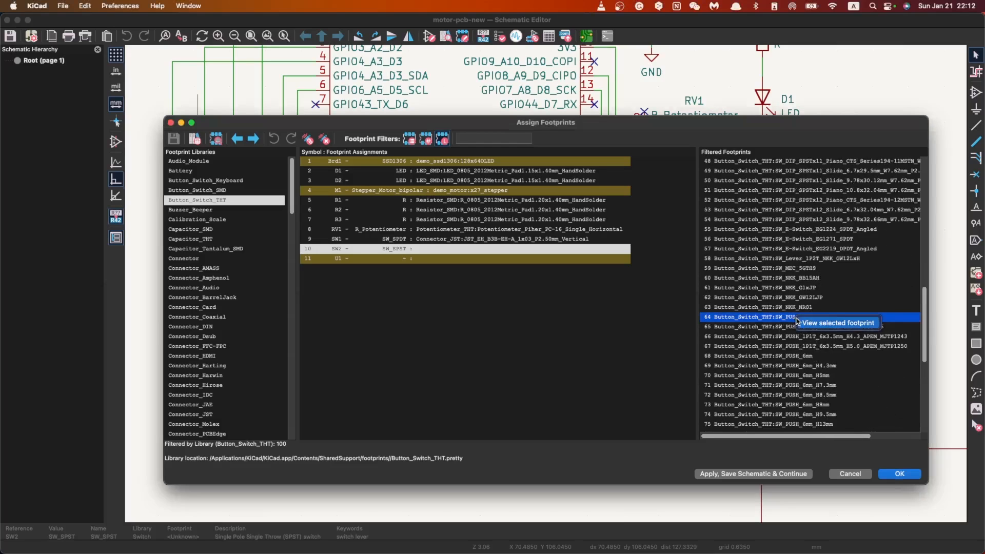
double_click(801, 322)
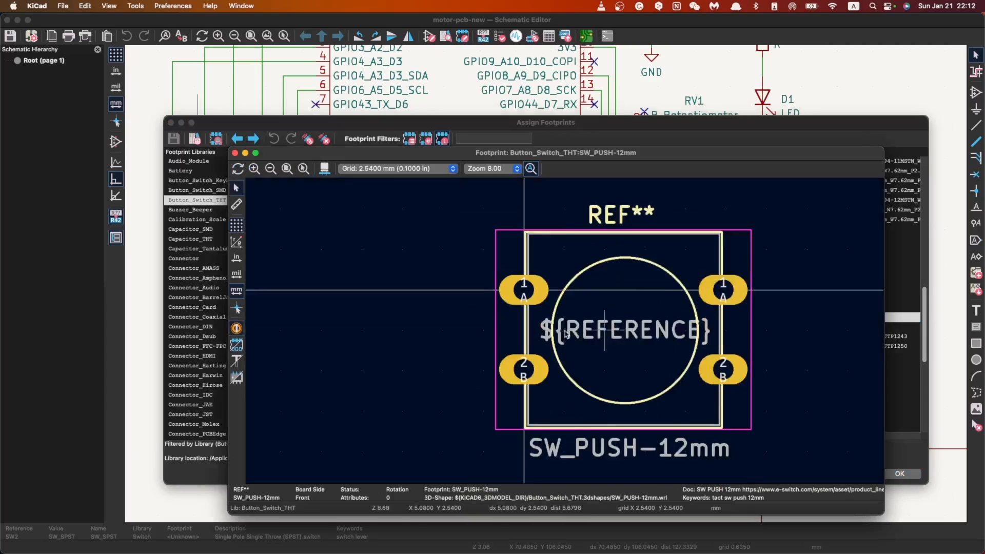
Step: Measure the vertical distance from pad 1 to pad 2 and the horizontal distance between the two pads 2 in the SW_PUSH-12mm footprint
click(236, 204)
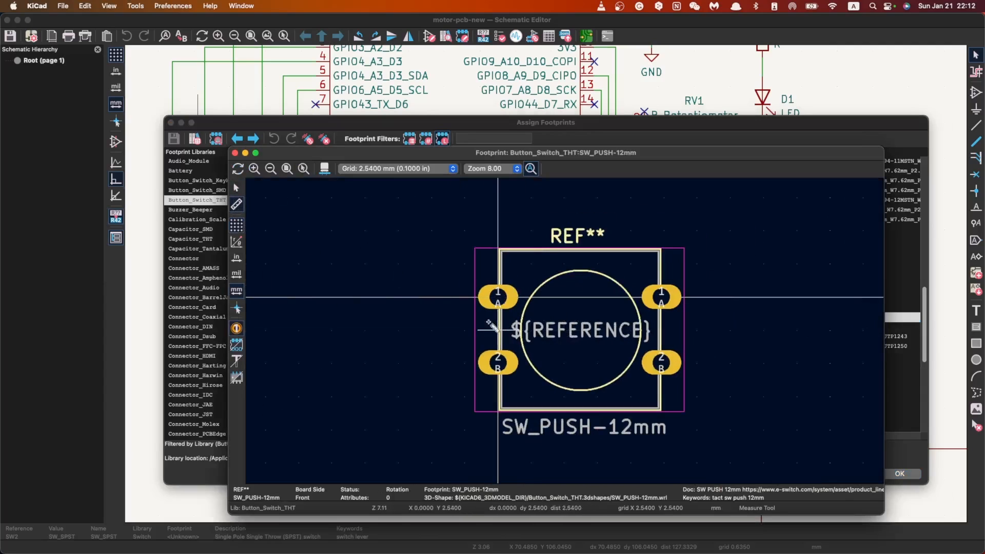
click(500, 297)
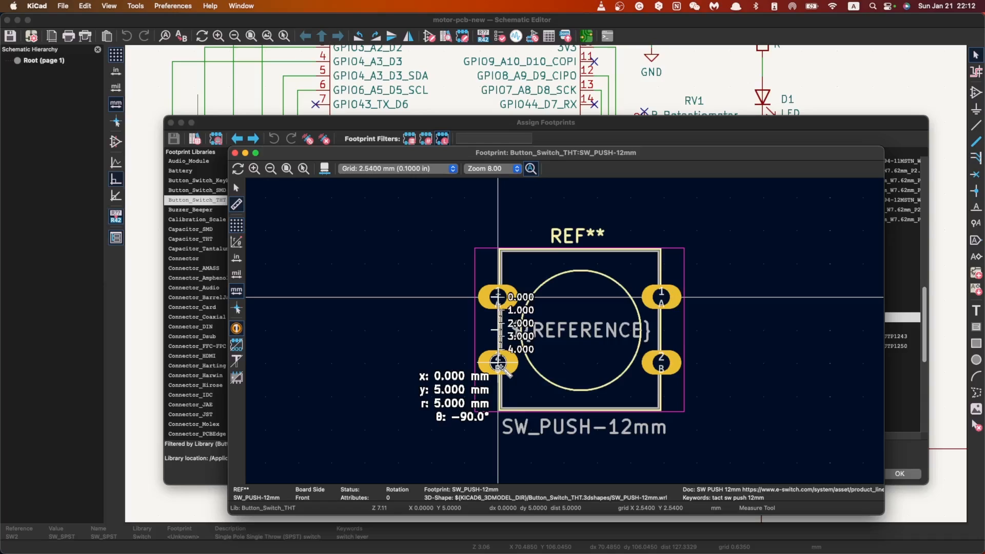
click(497, 362)
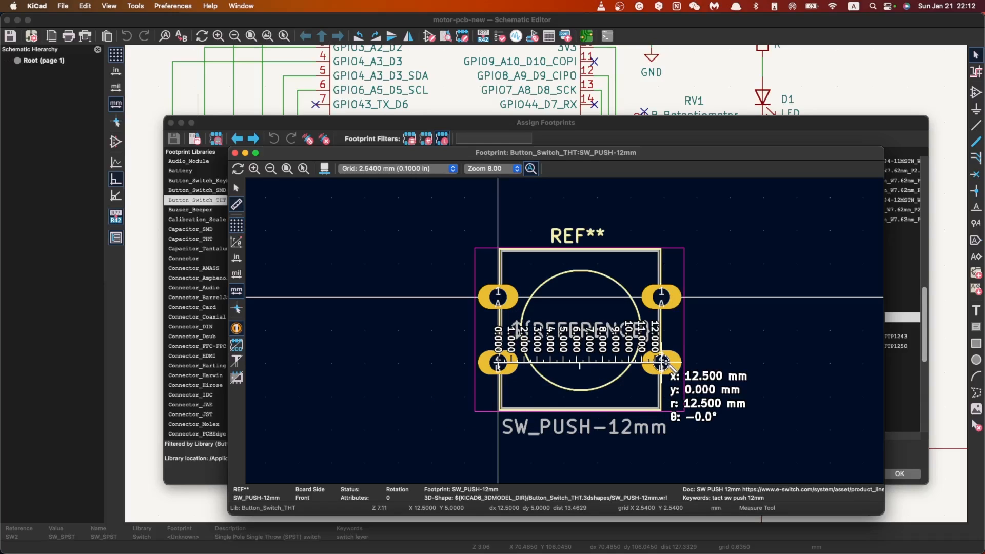
click(666, 362)
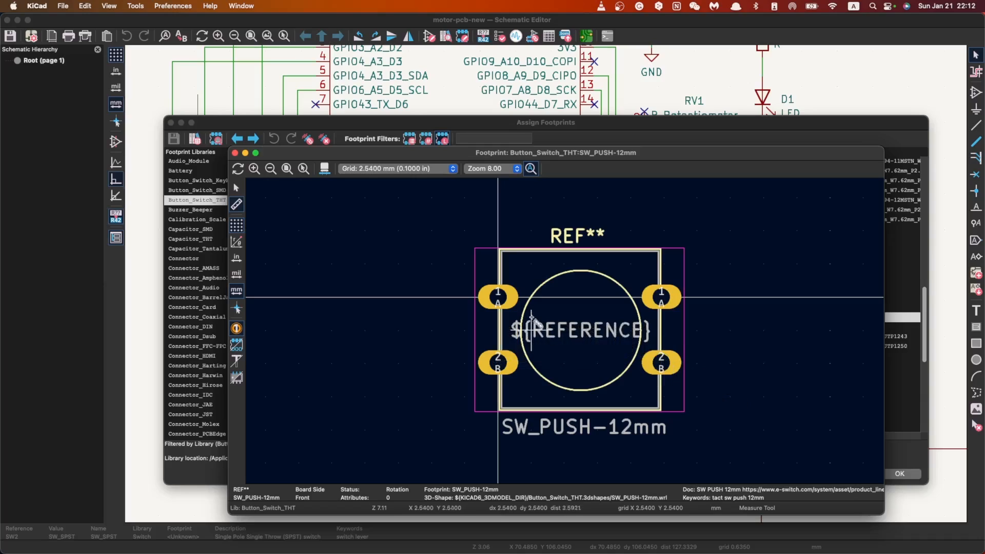
click(497, 300)
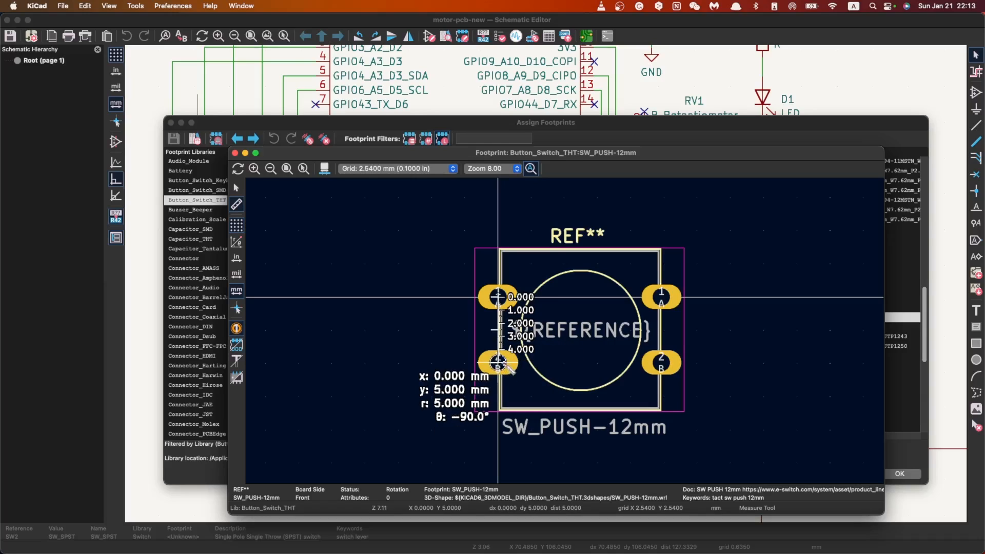
key(Escape)
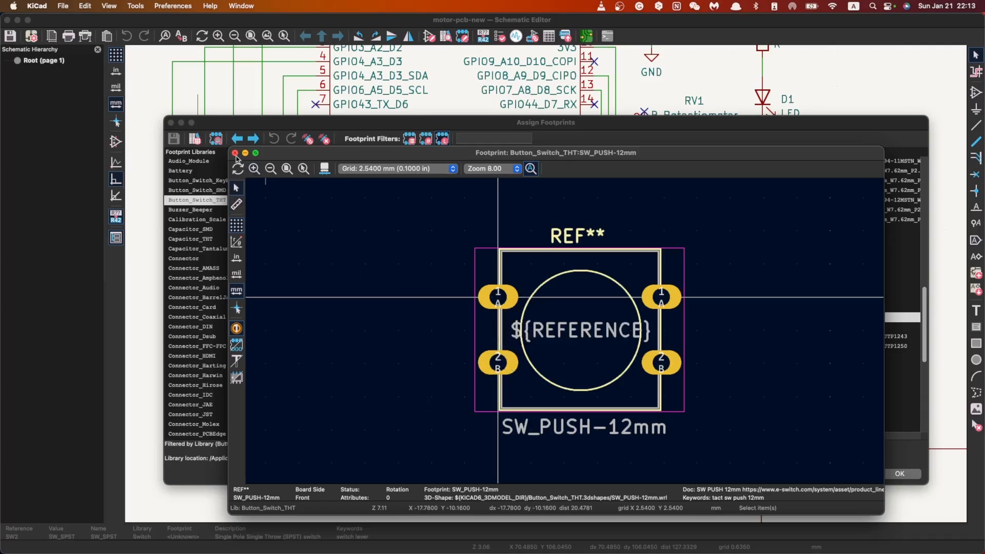
Step: Close the preview and assign Button_Switch_THT:SW_PUSH-12mm to switch SW2
click(235, 154)
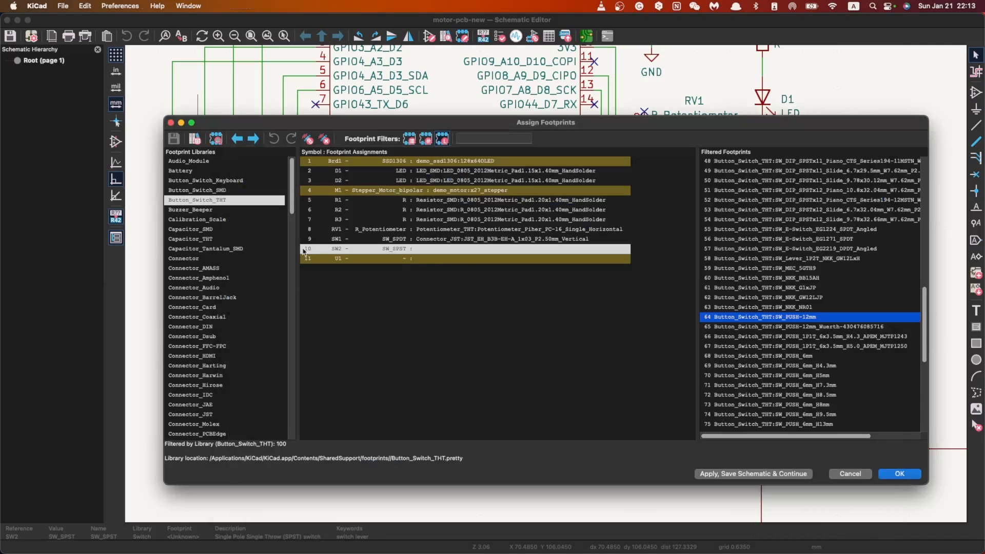
double_click(811, 319)
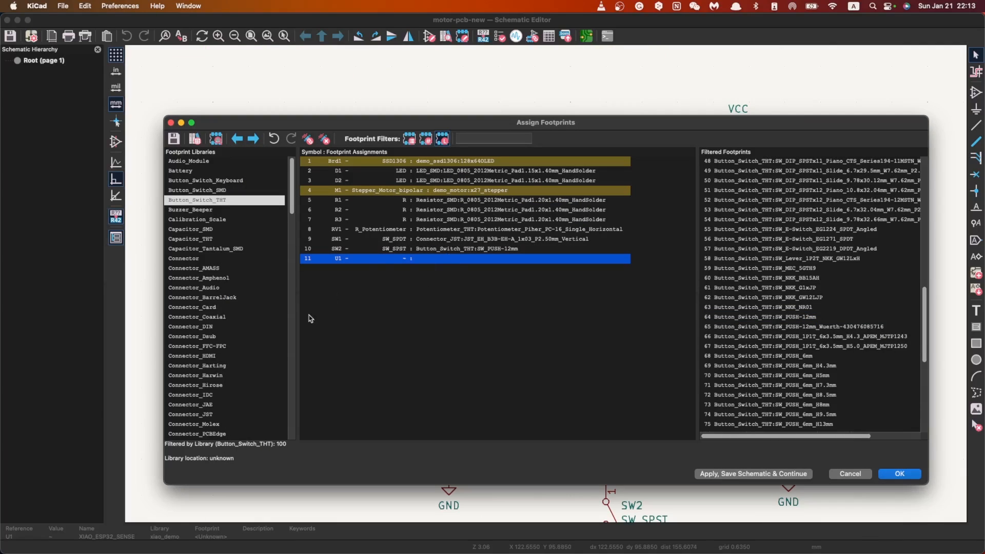
Step: Look through the whole footprint library list for a custom XIAO library for microcontroller U1
scroll(263, 333, down, 20)
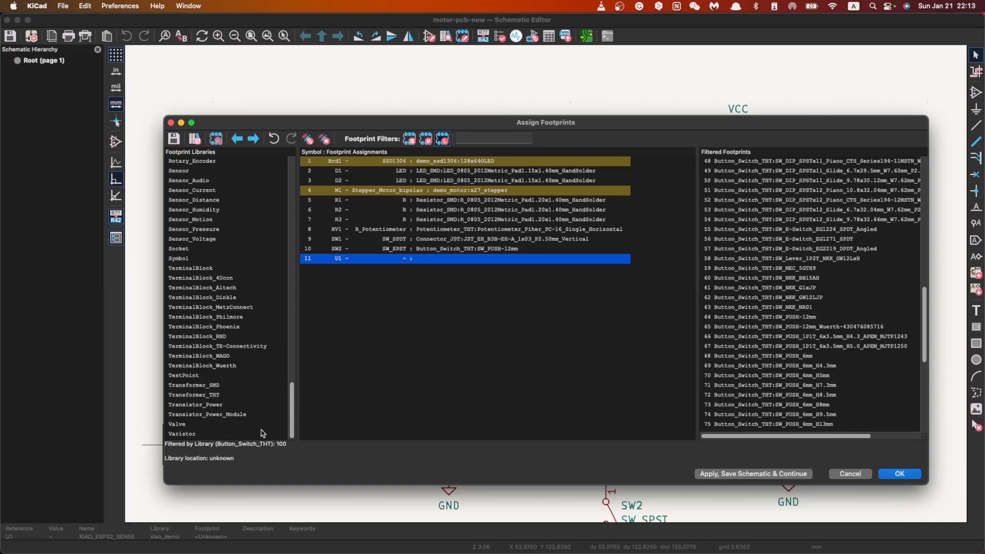
scroll(245, 399, up, 5)
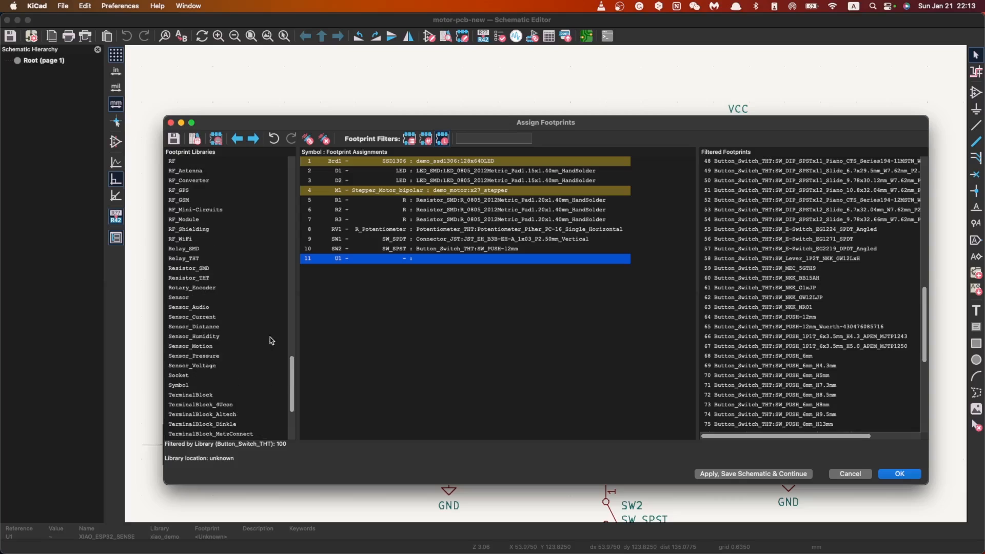
scroll(244, 347, up, 12)
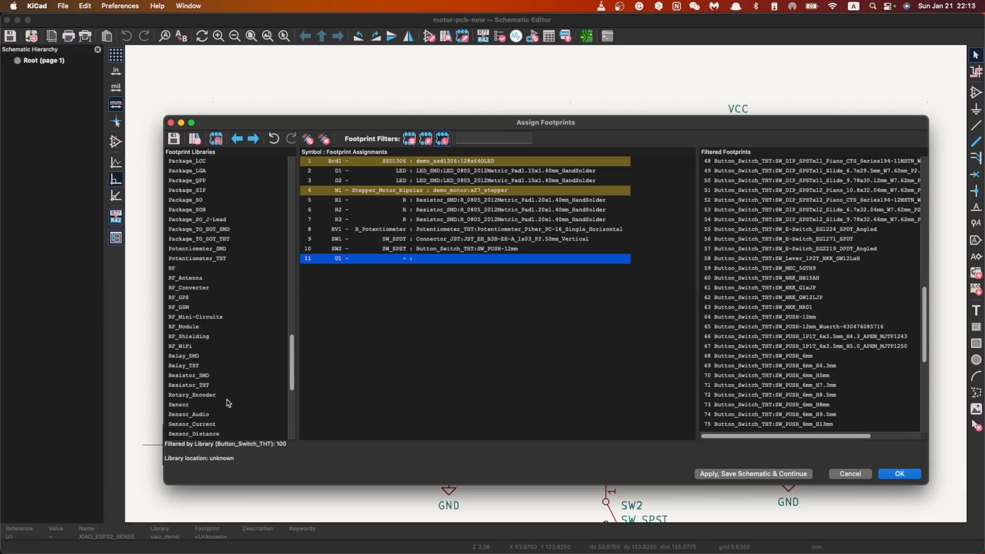
scroll(221, 424, up, 9)
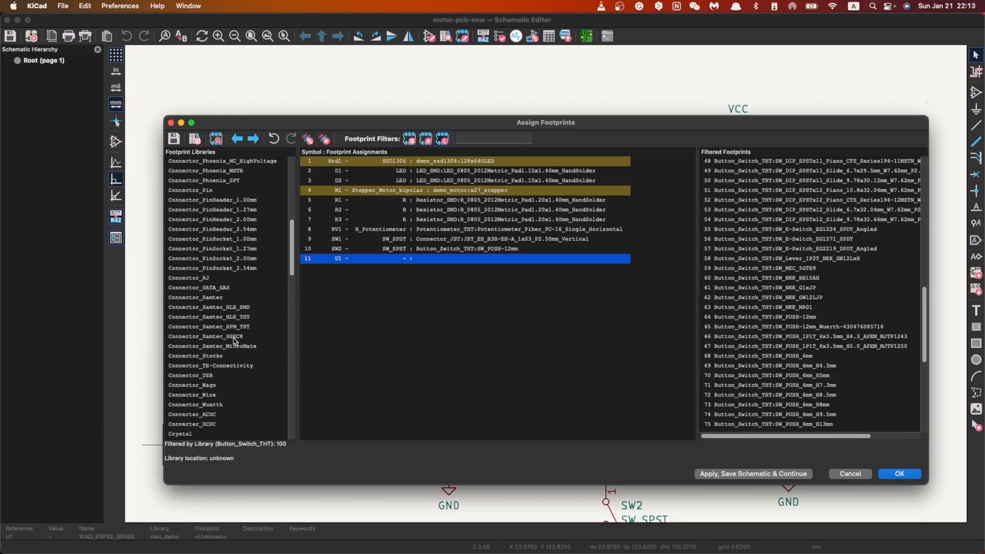
scroll(235, 351, down, 4)
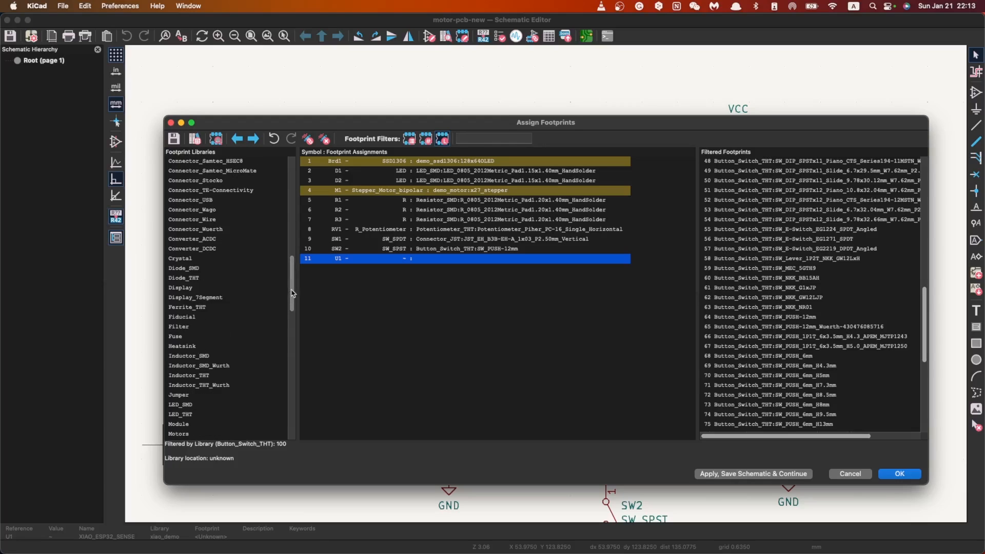
drag(291, 294, 292, 462)
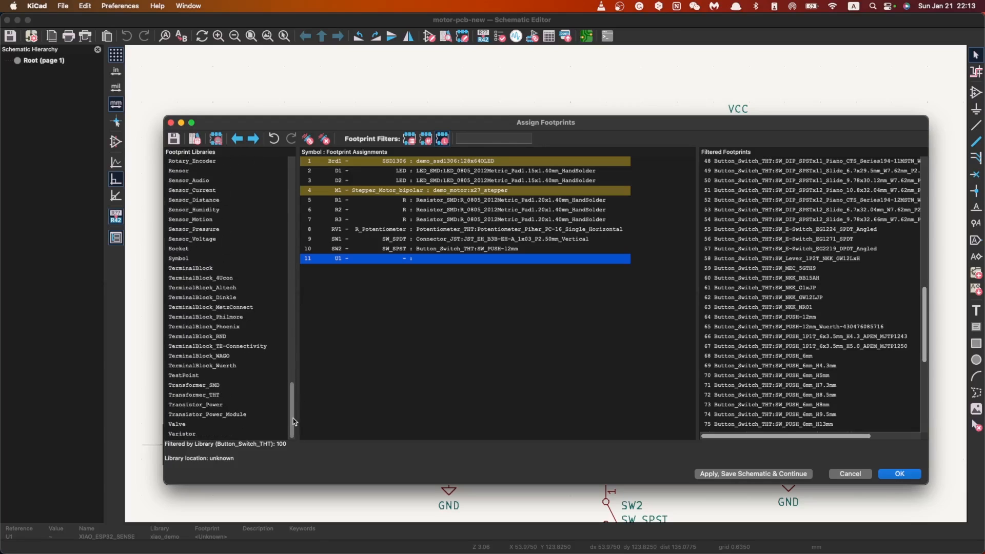
mouse_move(293, 422)
mouse_down()
mouse_move(293, 266)
mouse_move(286, 436)
mouse_up()
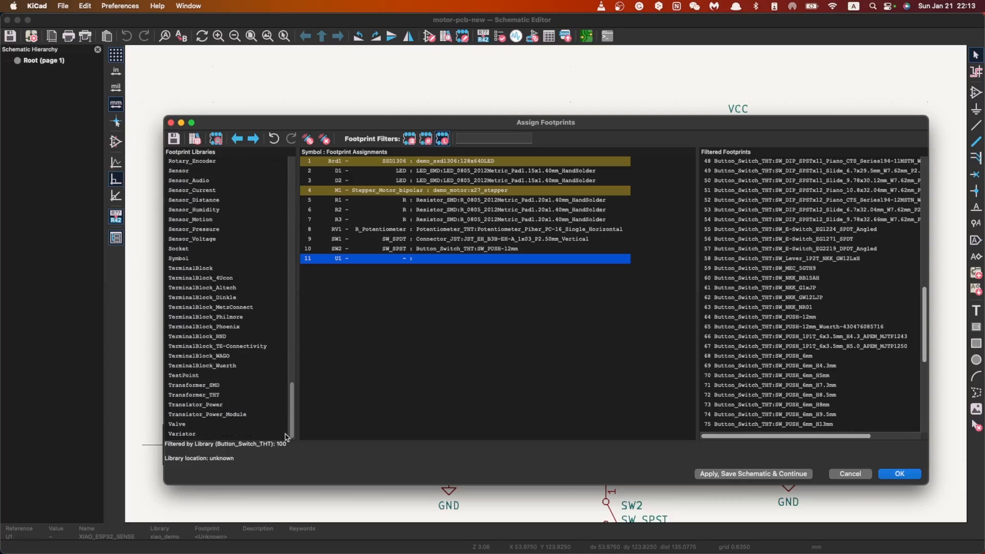
click(442, 191)
click(431, 259)
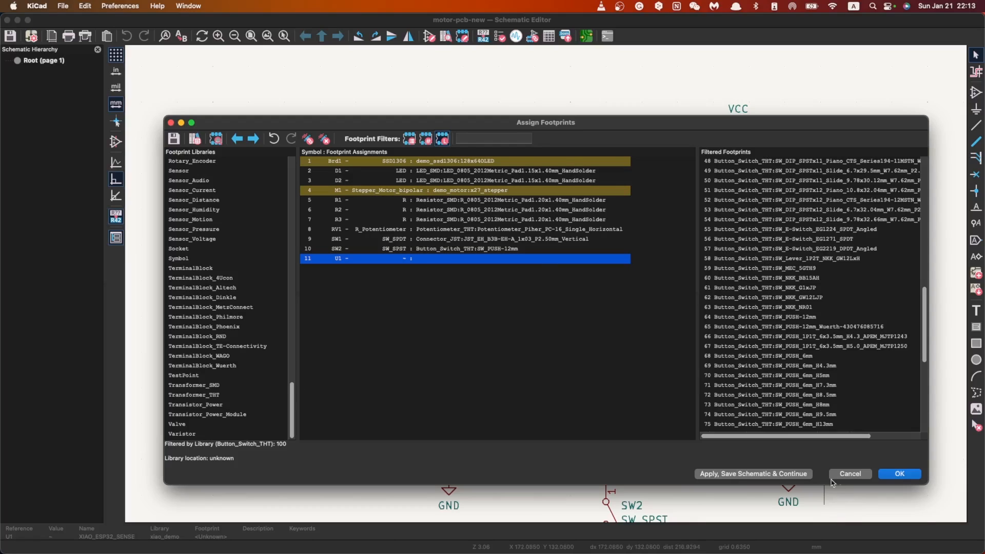
Step: Apply the footprint assignments to the schematic and close the Assign Footprints dialog
click(900, 474)
click(196, 5)
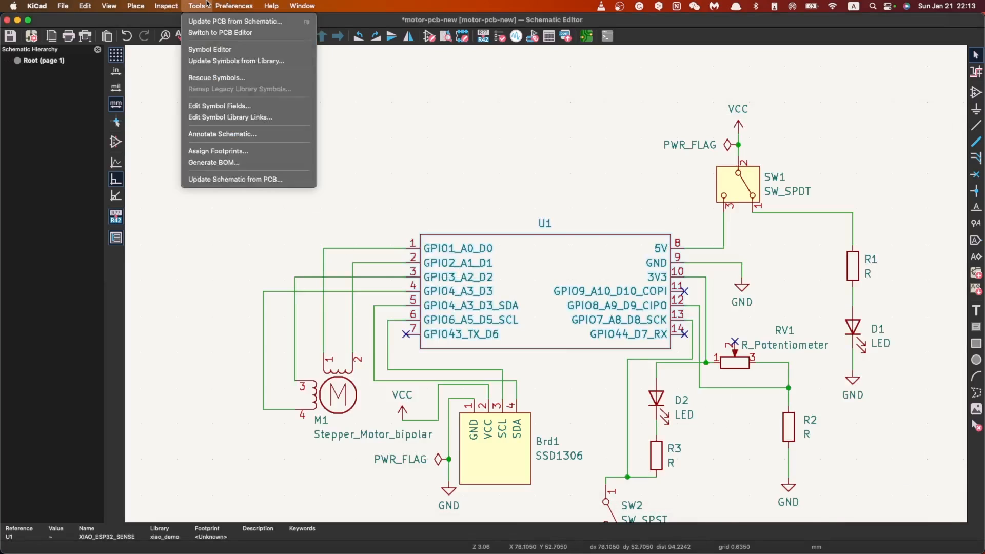
click(231, 276)
Step: Switch to the motor-pcb-new project window and check the end of the global footprint library table for the custom demo libraries
key(ctrl+Up)
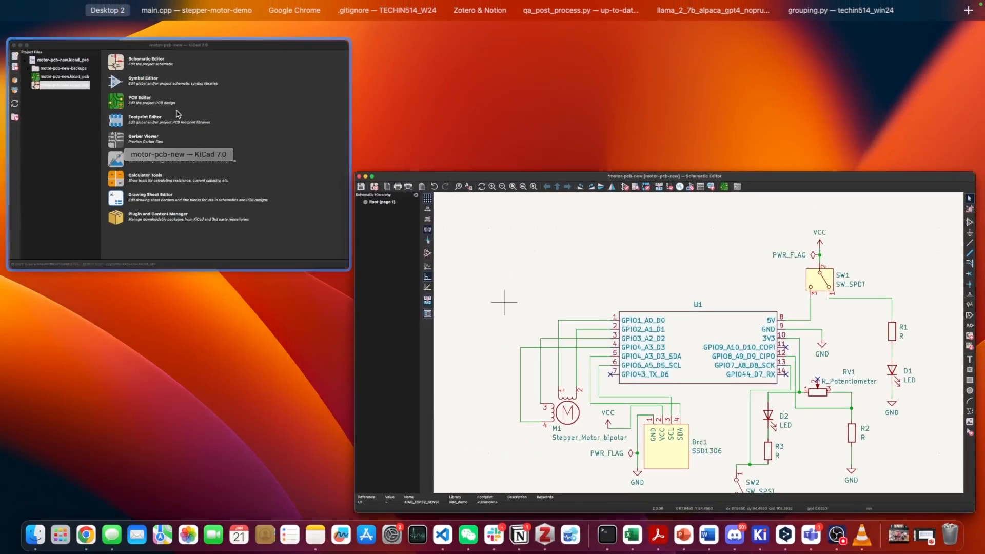
click(177, 112)
click(183, 6)
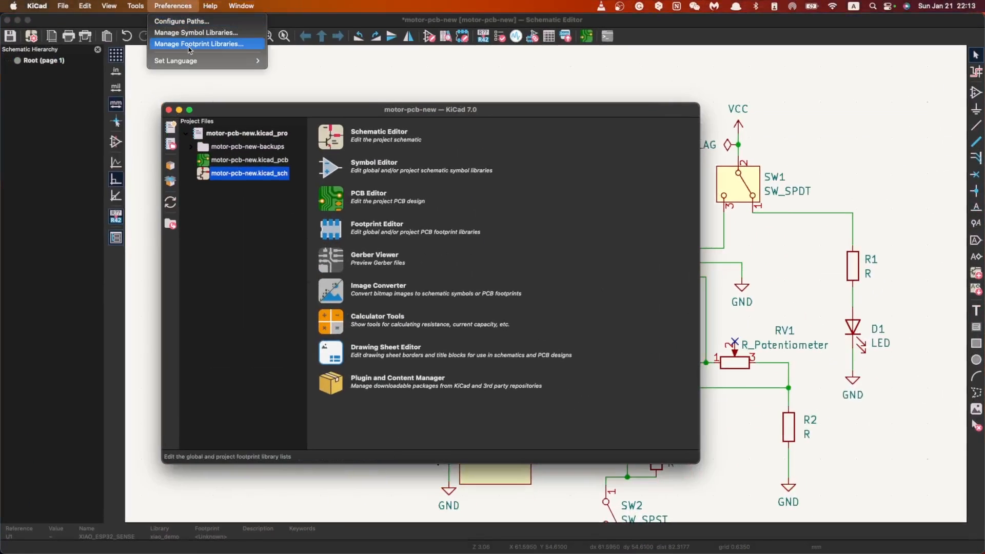
click(225, 44)
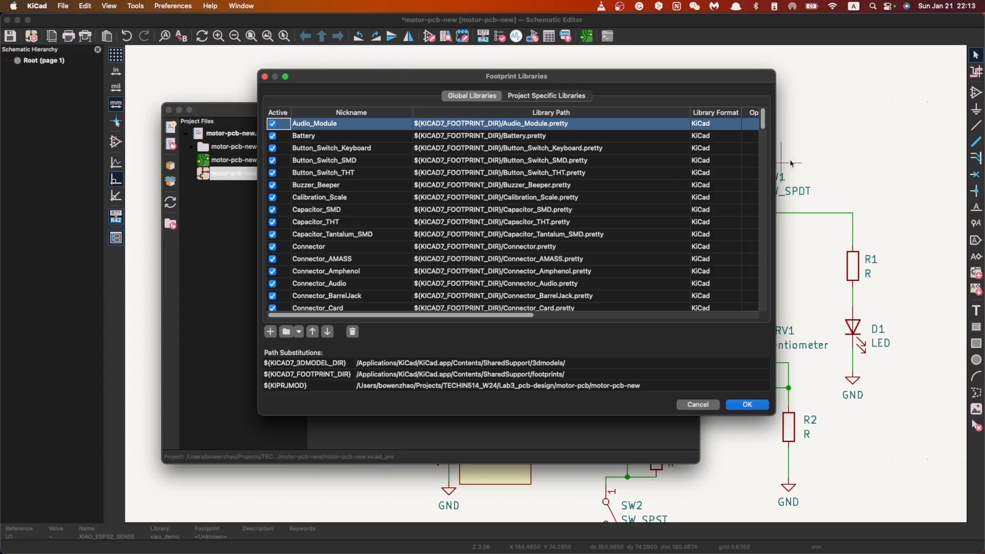
drag(763, 125, 771, 321)
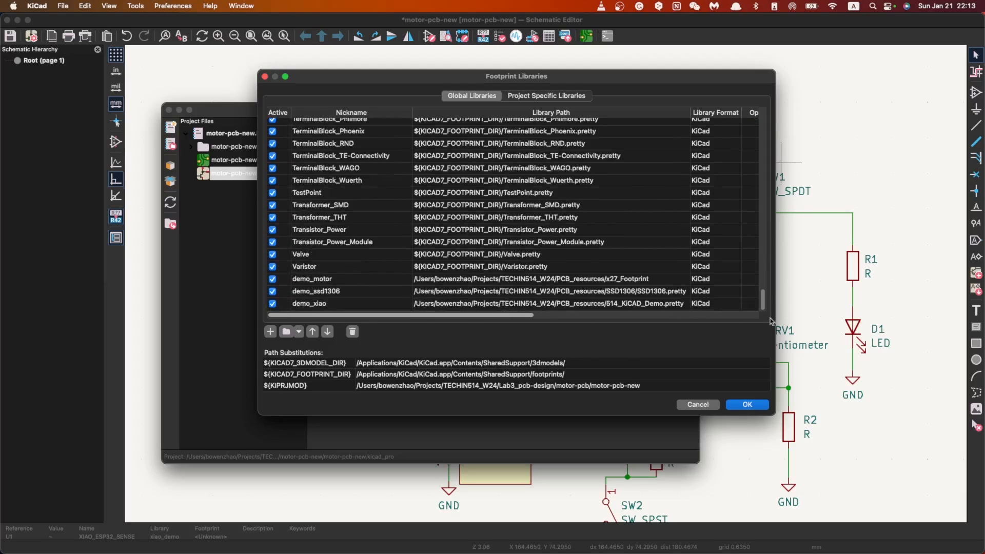
click(747, 405)
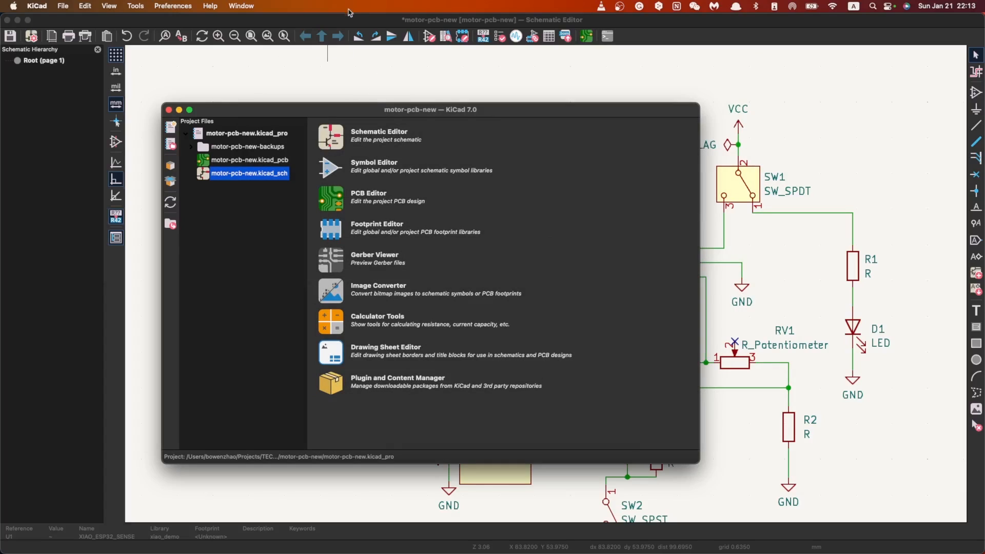
Step: Return to the schematic, reopen Assign Footprints and look through the library list for the custom XIAO library
click(343, 24)
click(196, 5)
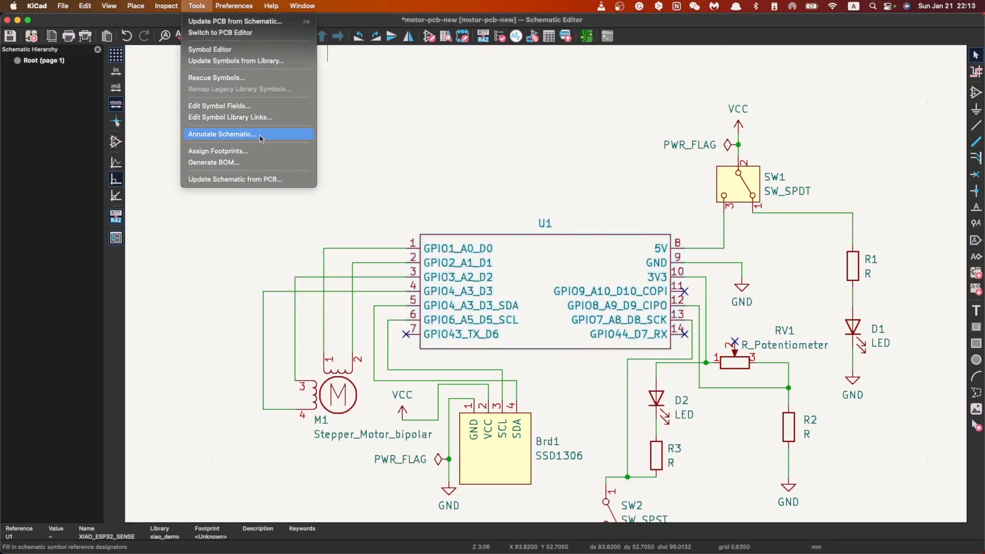
click(253, 152)
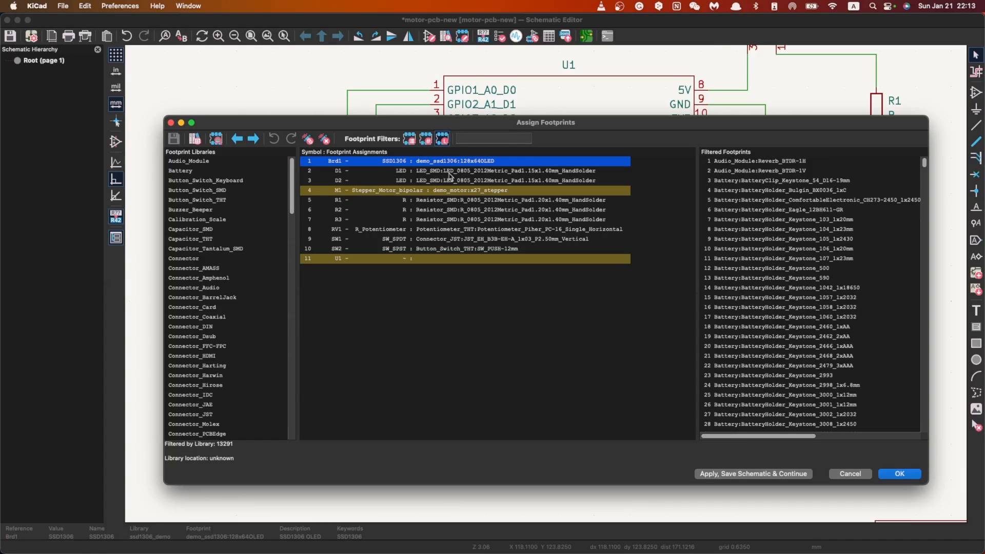
scroll(246, 338, down, 10)
scroll(241, 336, down, 4)
drag(294, 269, 296, 292)
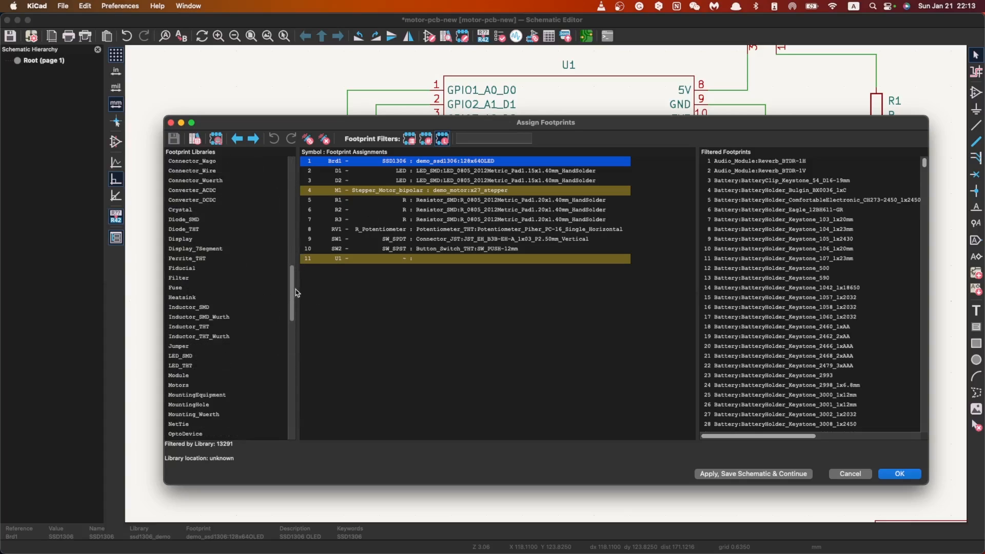
click(196, 248)
scroll(231, 332, down, 5)
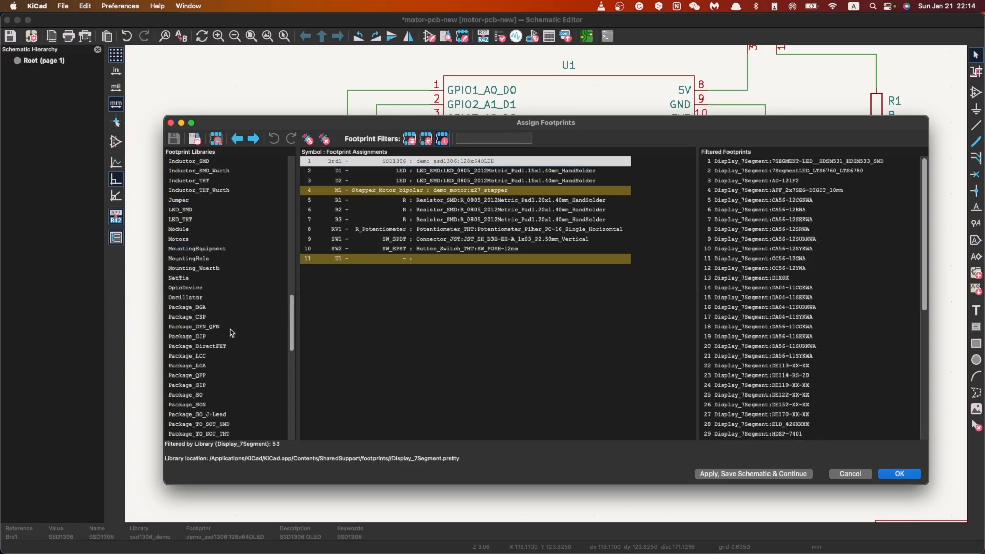
drag(293, 331, 320, 165)
Step: Search the footprints for "xiao" with microcontroller U1 selected, and clear the search text
click(451, 191)
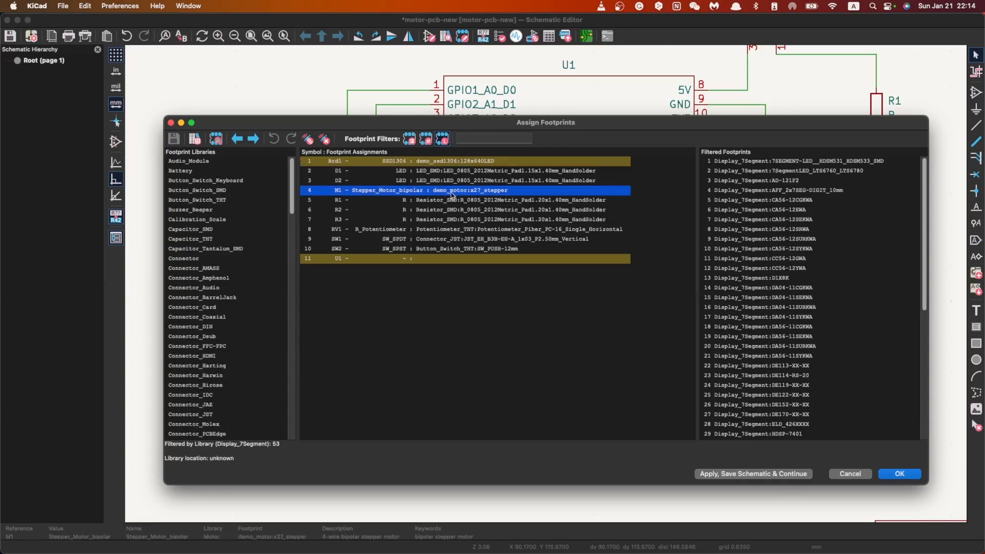
click(448, 257)
click(492, 139)
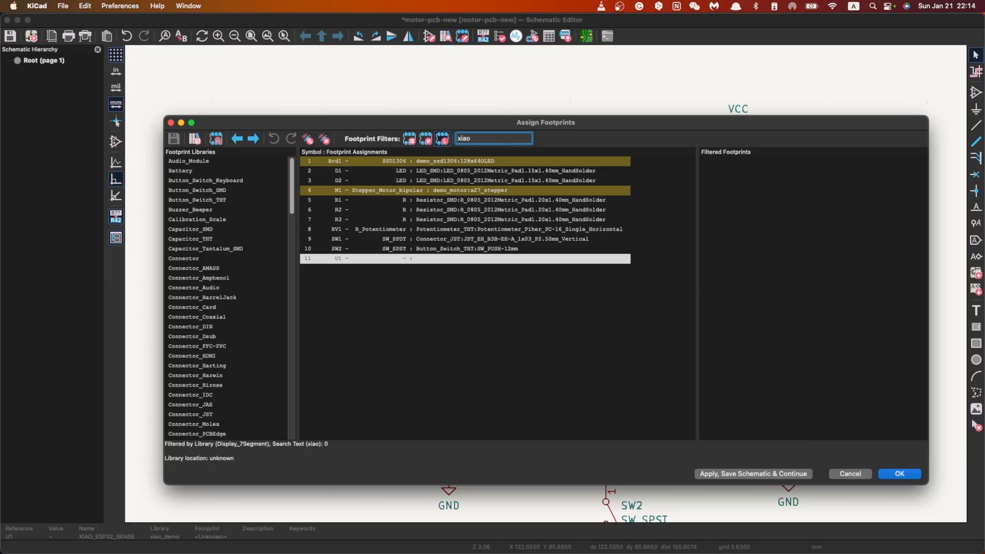
scroll(263, 349, down, 15)
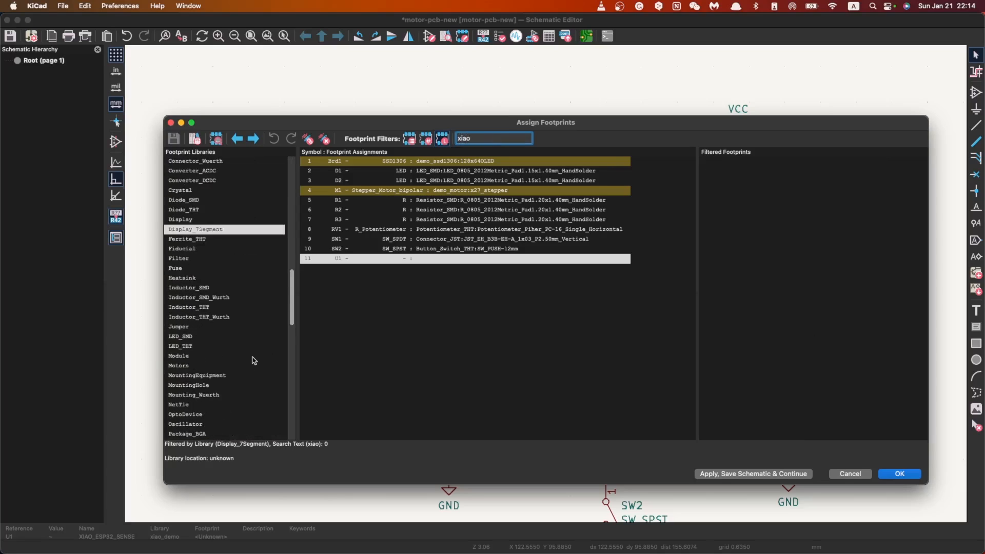
double_click(512, 136)
key(BackSpace)
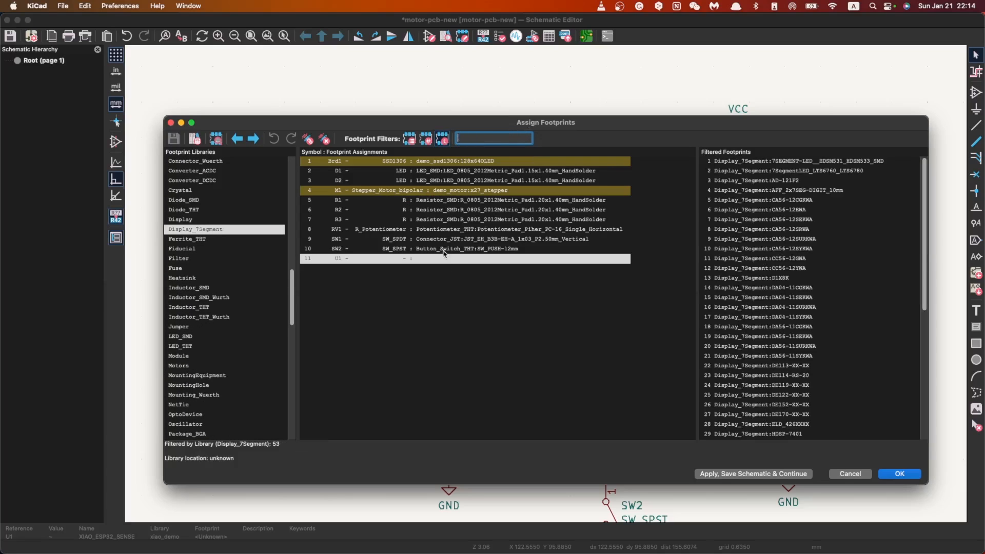
Step: Check the end of the library list for a demo library for U1, and close the Assign Footprints dialog
click(454, 191)
click(444, 260)
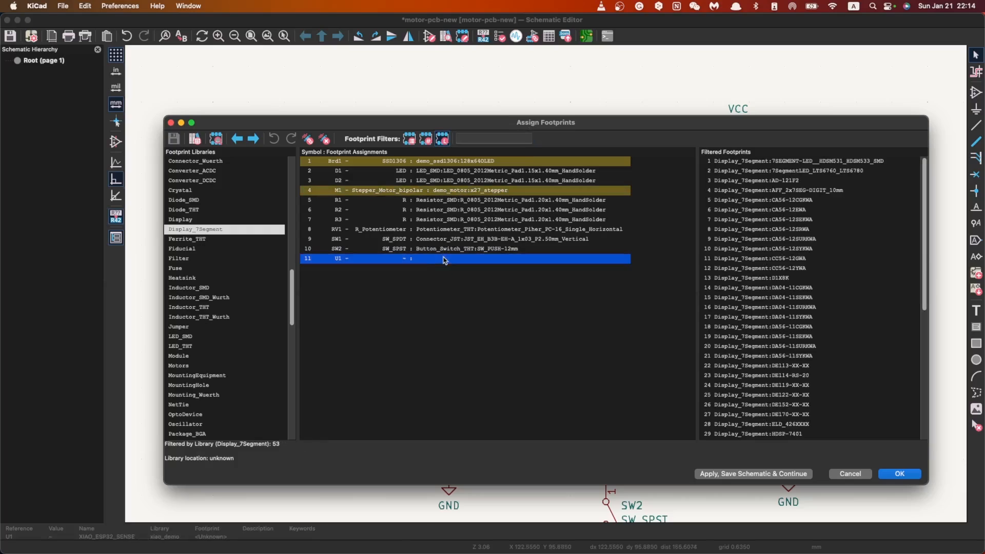
drag(292, 320, 354, 480)
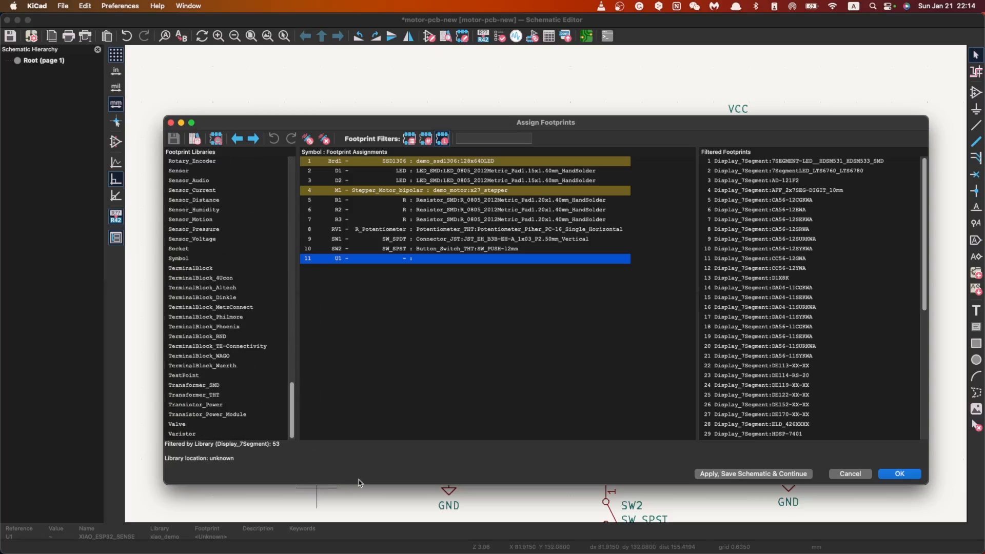
click(900, 474)
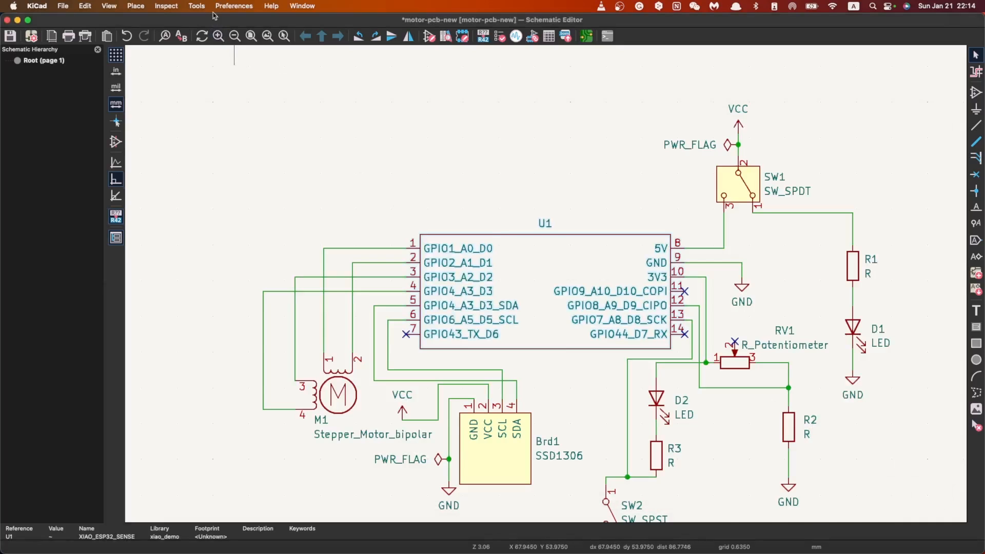
Step: Switch to the motor-pcb-new project window and inspect the demo libraries at the end of the global footprint library table
click(220, 7)
click(220, 9)
key(ctrl+Up)
click(319, 189)
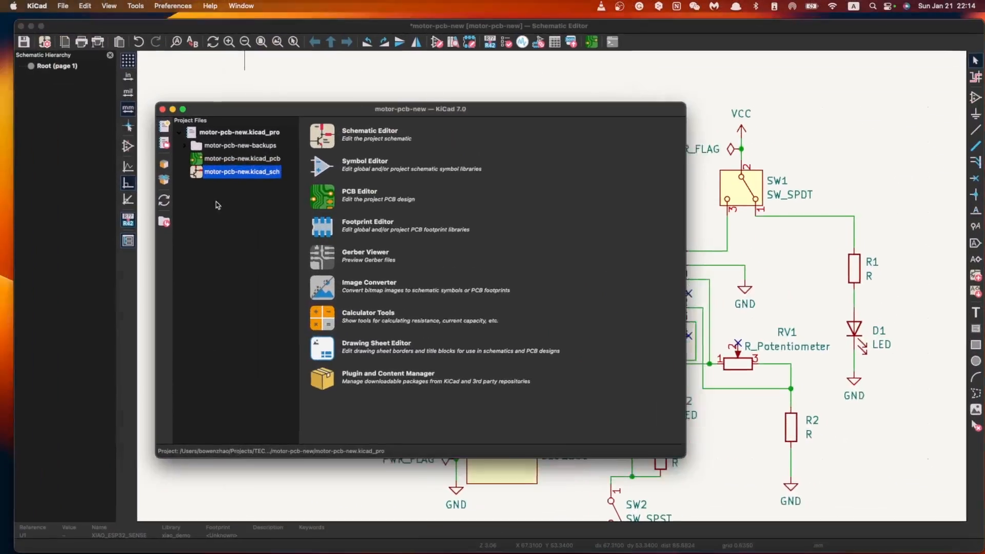
click(153, 6)
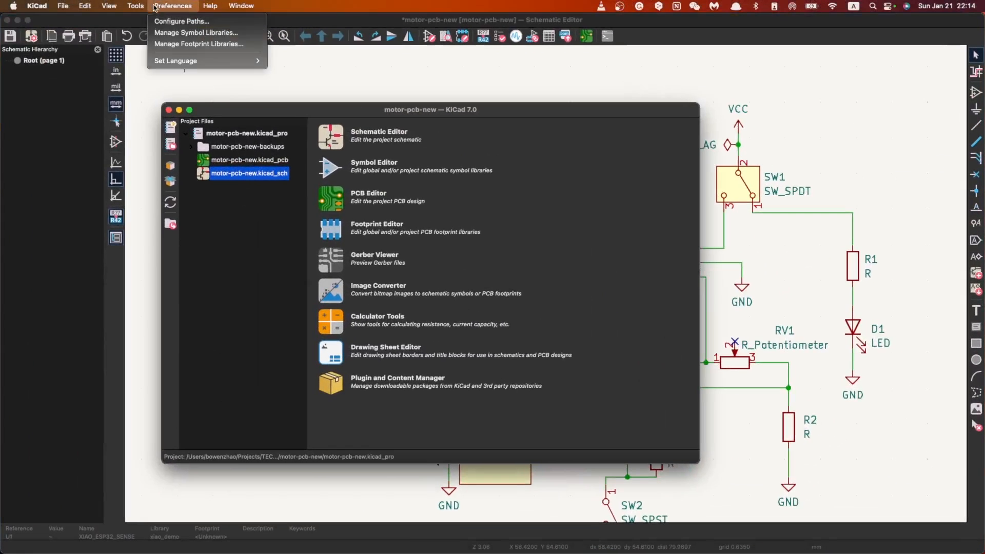
click(199, 46)
drag(761, 127, 756, 340)
double_click(373, 303)
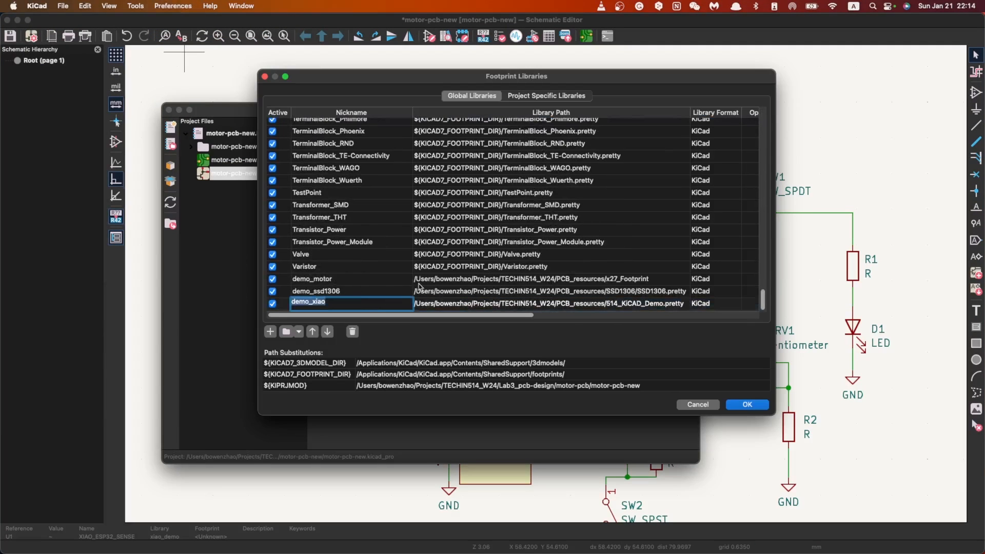
shift+click(397, 291)
shift+click(399, 284)
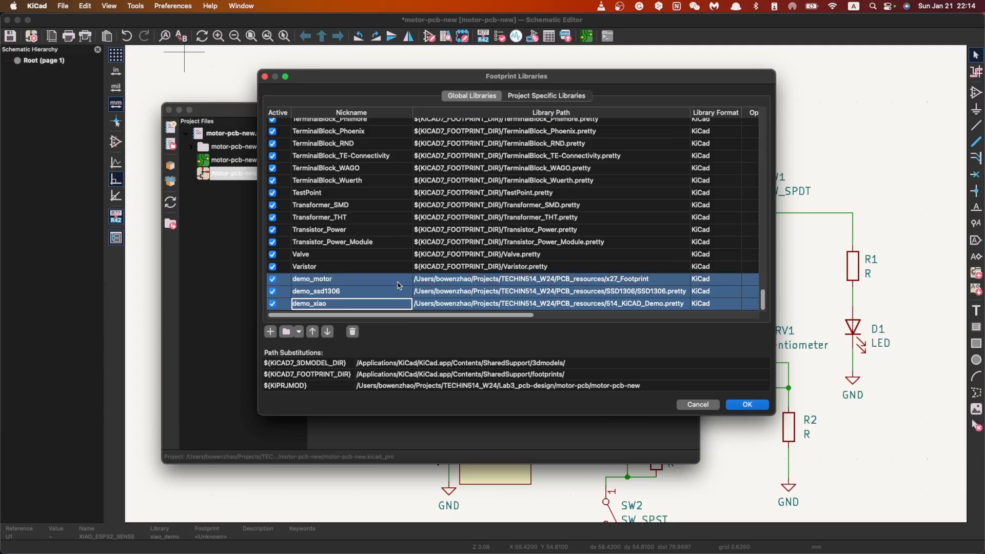
click(376, 303)
key(Up)
key(Up)
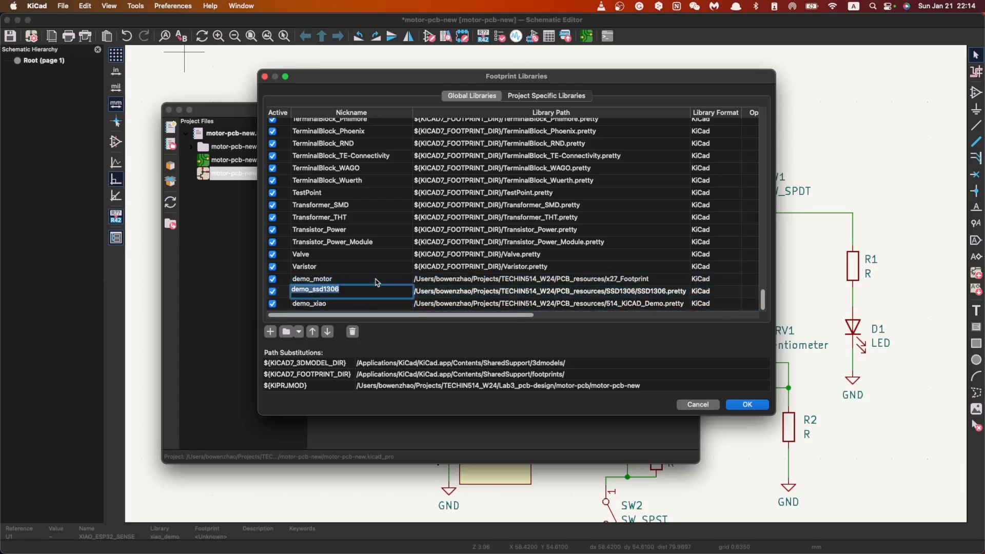
Step: Deactivate and reactivate the demo_xiao, demo_ssd1306 and demo_motor footprint libraries, and accept the library table
click(373, 303)
click(272, 303)
click(273, 290)
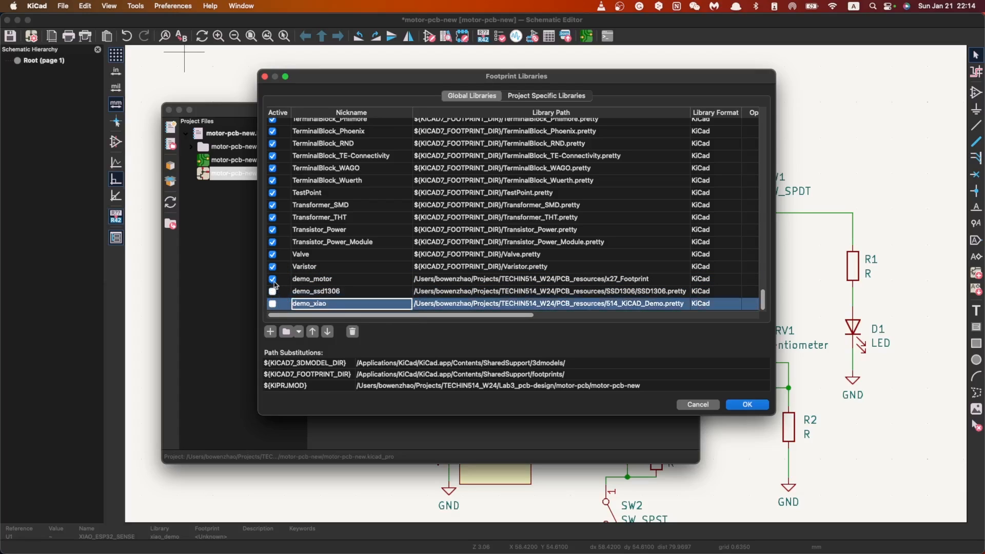
click(272, 279)
click(272, 291)
click(272, 303)
click(748, 404)
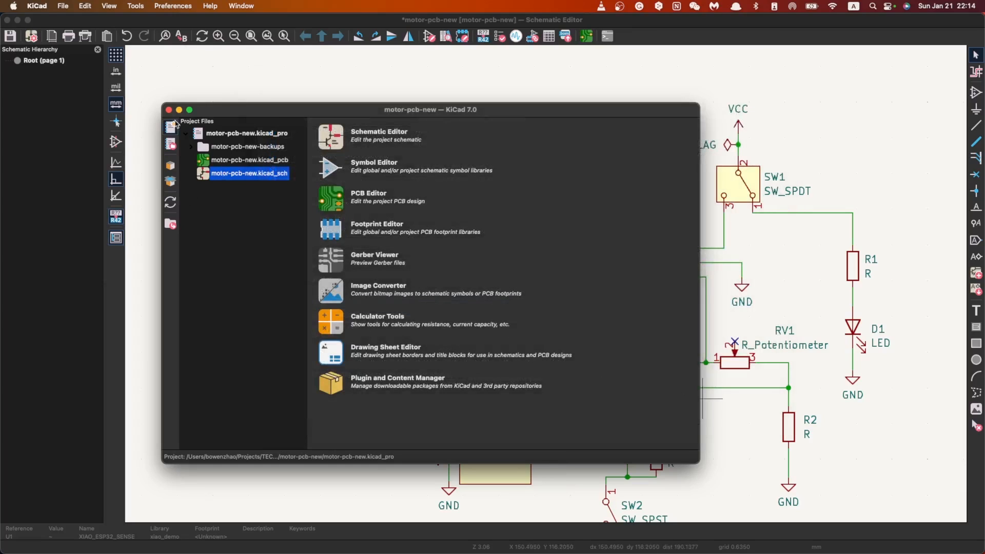
Step: Close the Schematic Editor and reopen motor-pcb-new.kicad_sch from the project window
click(183, 26)
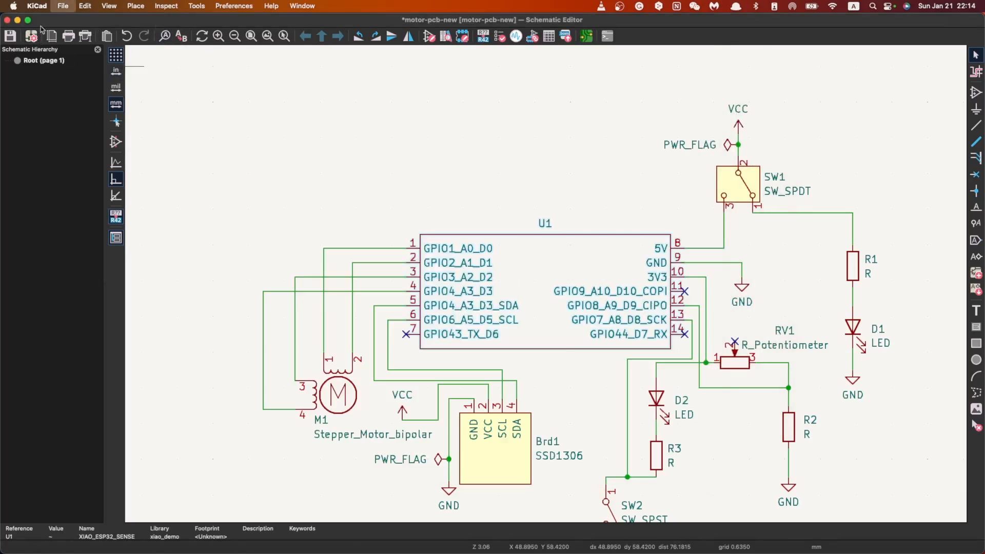
click(7, 20)
double_click(248, 169)
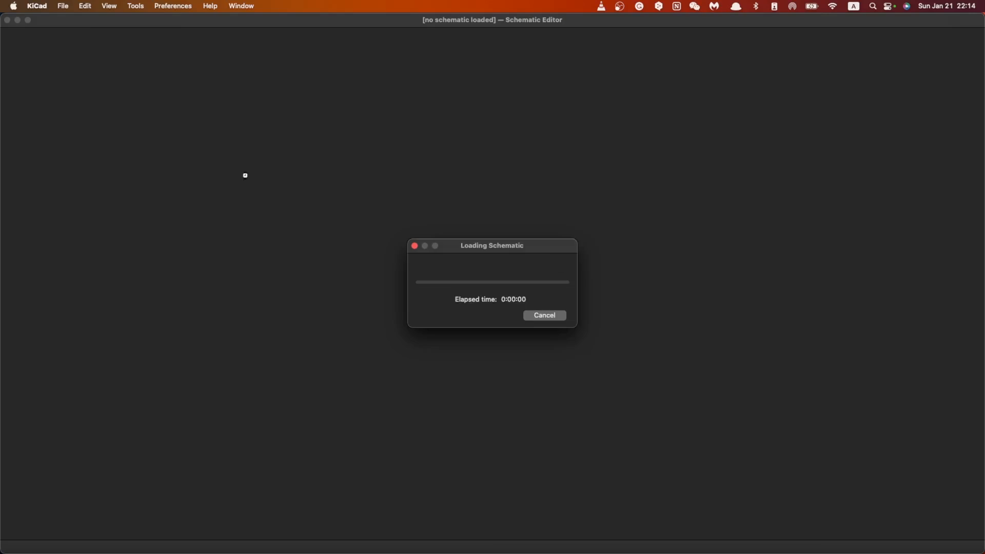
Step: Open Assign Footprints, select U1, and check the end of the footprint library list for the demo libraries
click(174, 6)
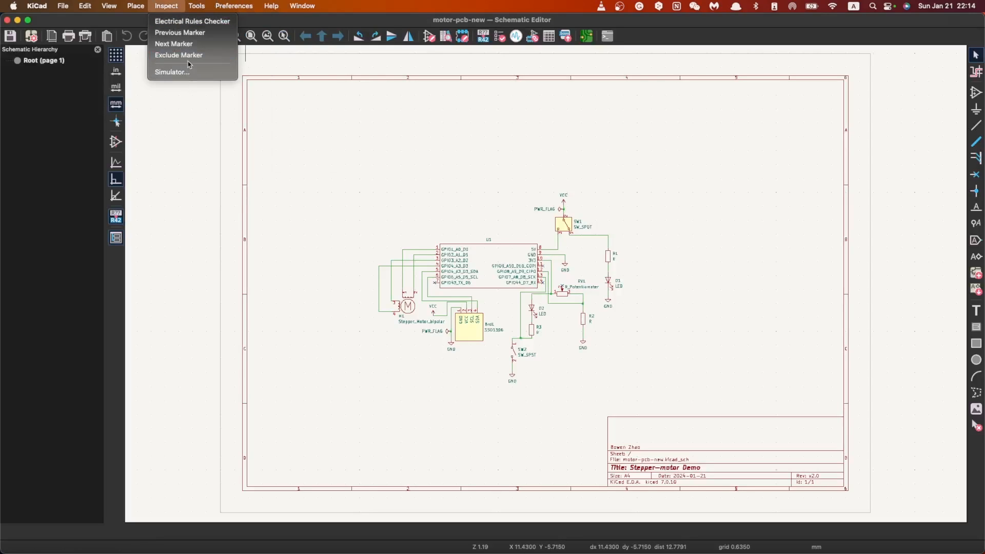
click(226, 154)
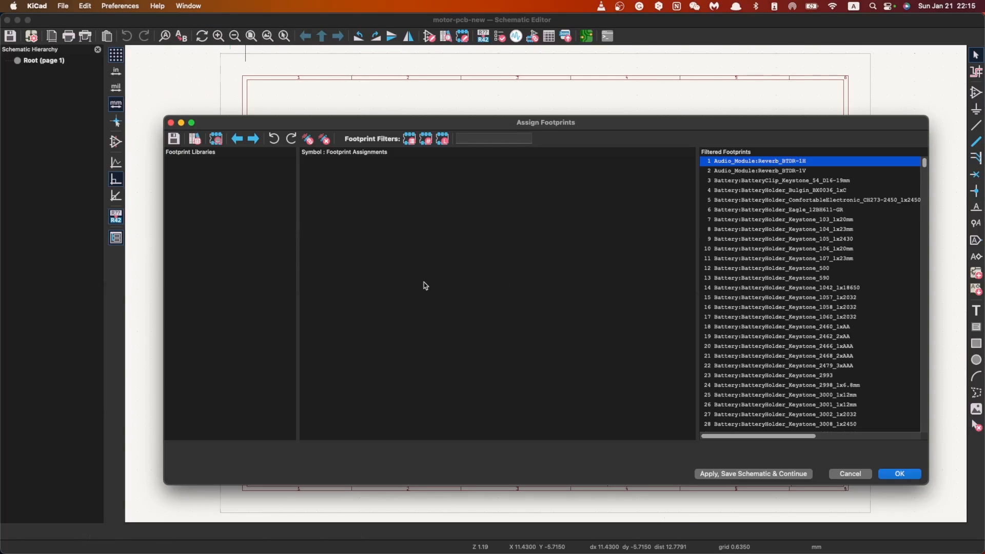
click(486, 259)
drag(293, 188, 299, 436)
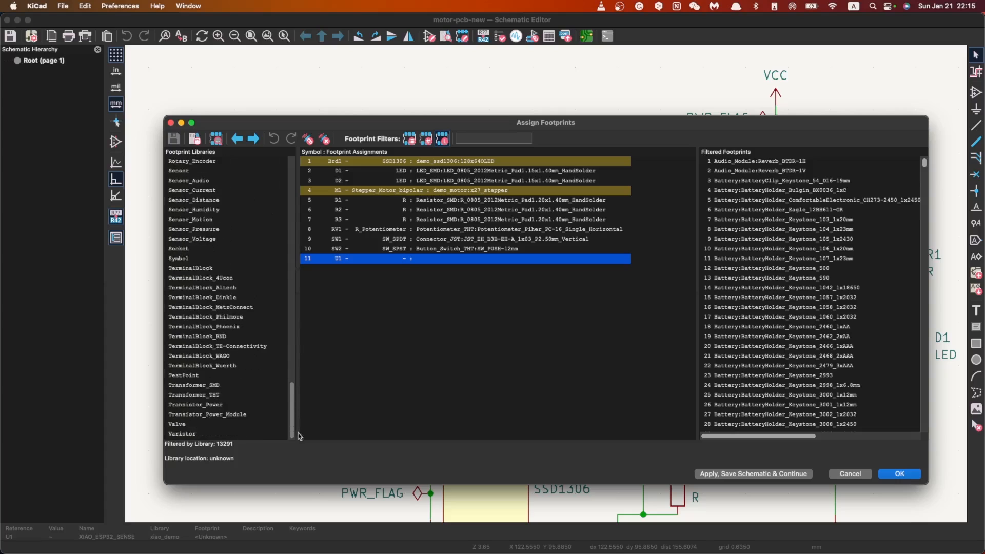
click(900, 474)
Step: Return to Assign Footprints, open its global footprint library table, and remove the demo_motor, demo_ssd1306 and demo_xiao libraries
mouse_move(747, 552)
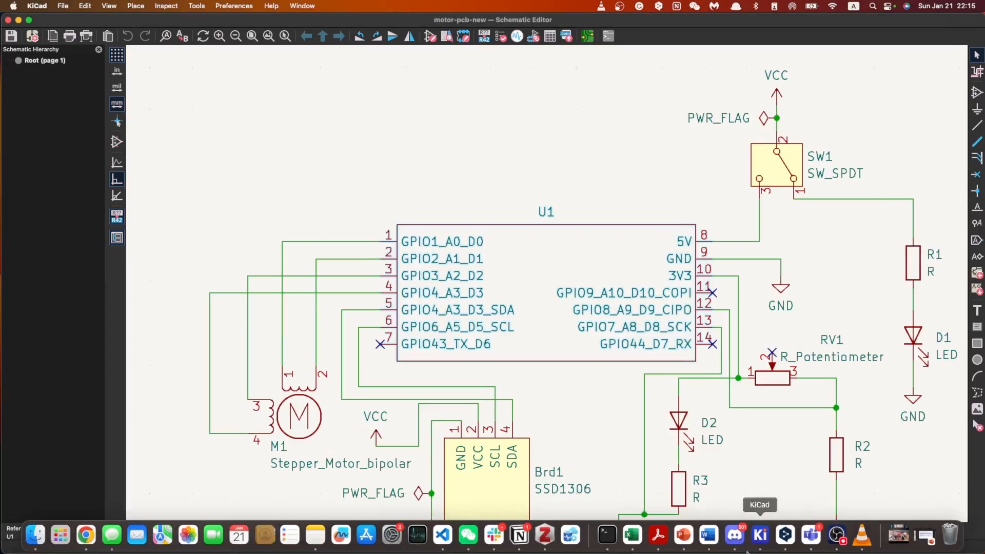
key(ctrl+Up)
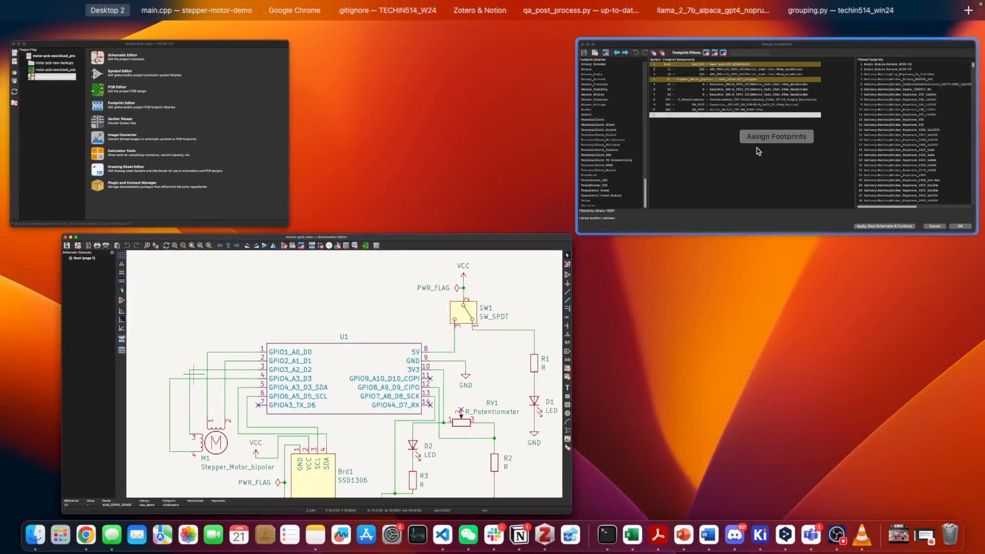
click(758, 151)
click(120, 5)
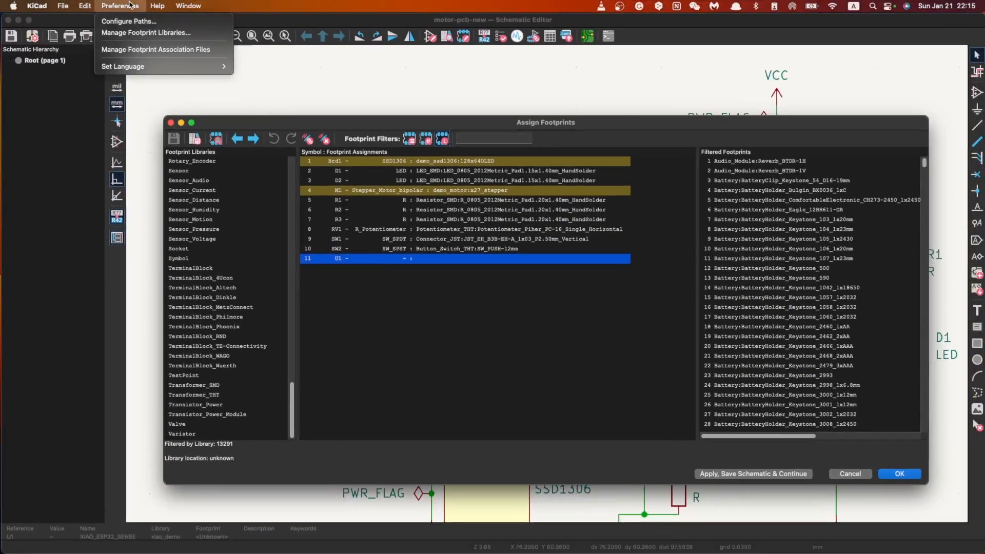
click(146, 33)
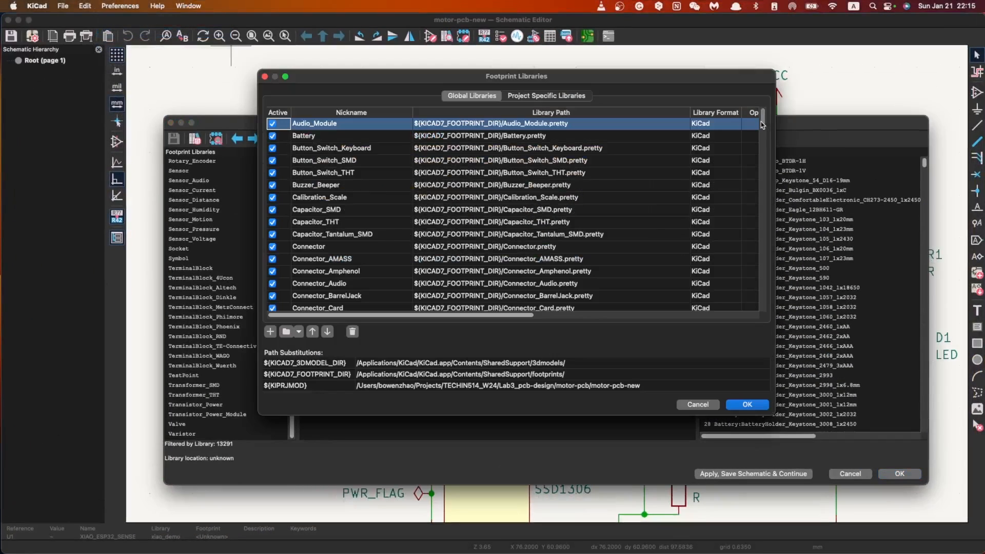
drag(763, 120, 751, 336)
click(417, 305)
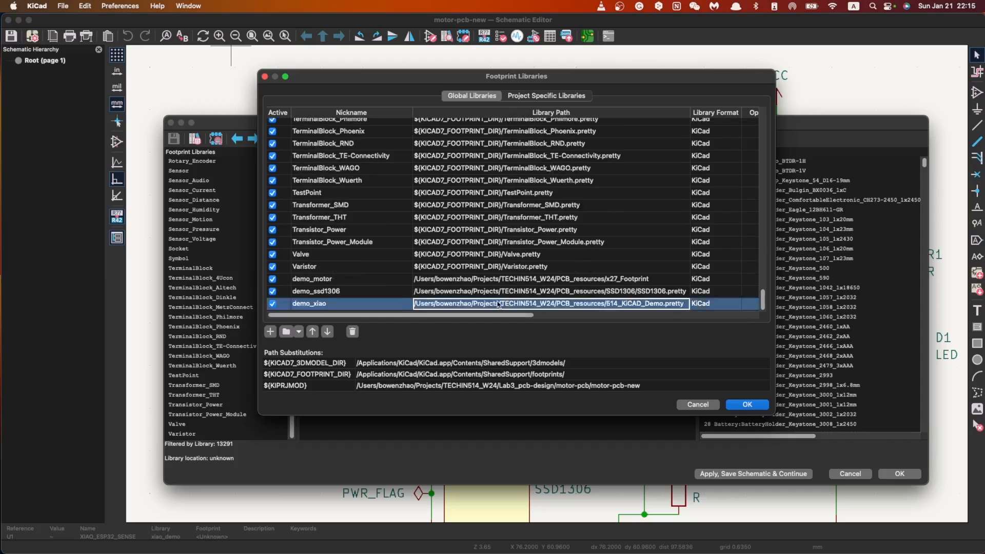
double_click(382, 305)
shift+click(359, 278)
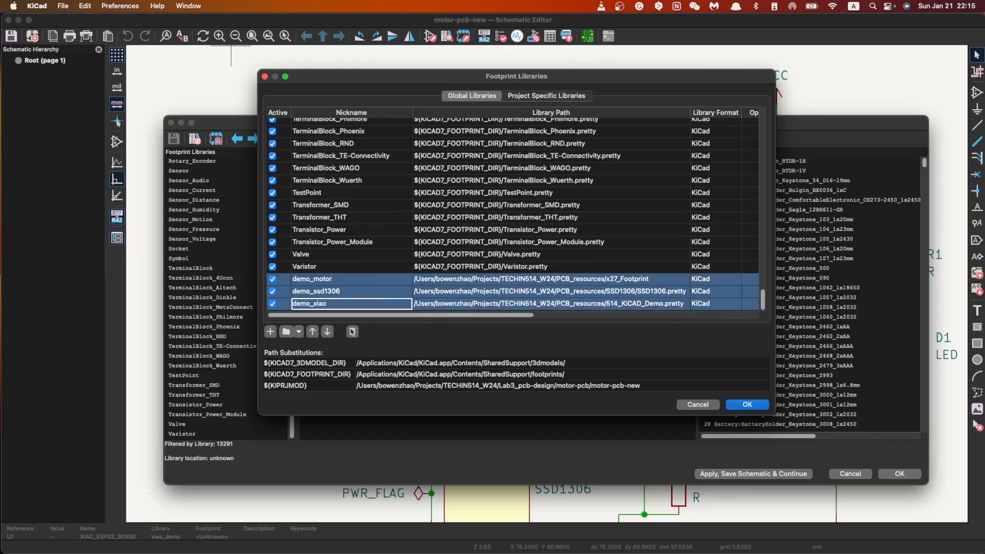
click(352, 331)
Step: Add a global footprint library nicknamed demo_xiao that points to the 514_KiCAD_Demo.pretty folder in PCB_resources
click(270, 332)
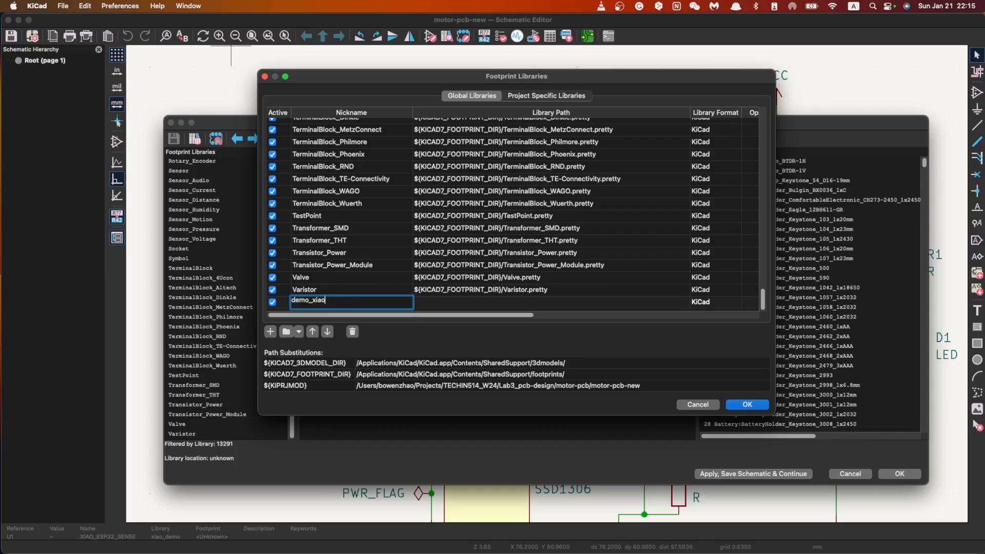
key(Return)
double_click(570, 302)
click(685, 303)
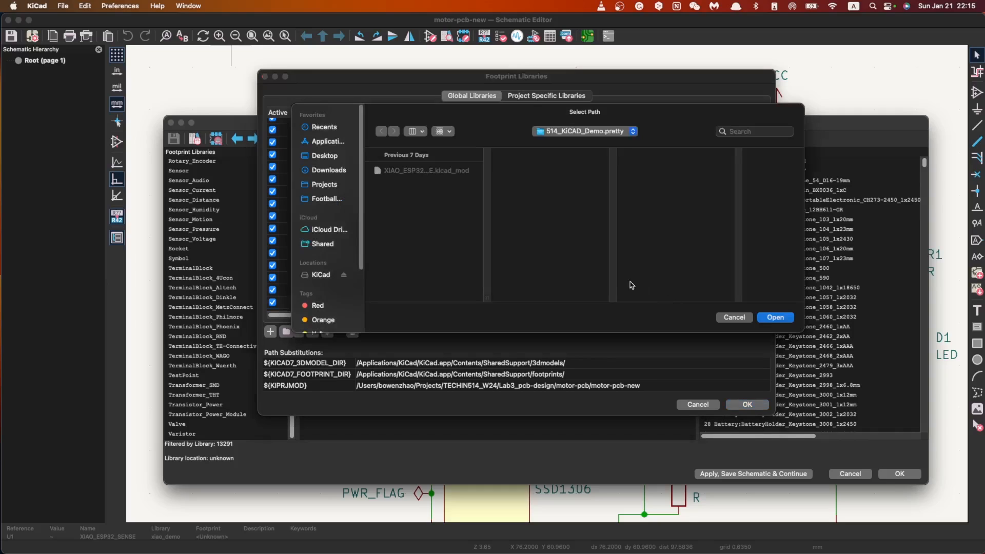
click(604, 132)
click(605, 145)
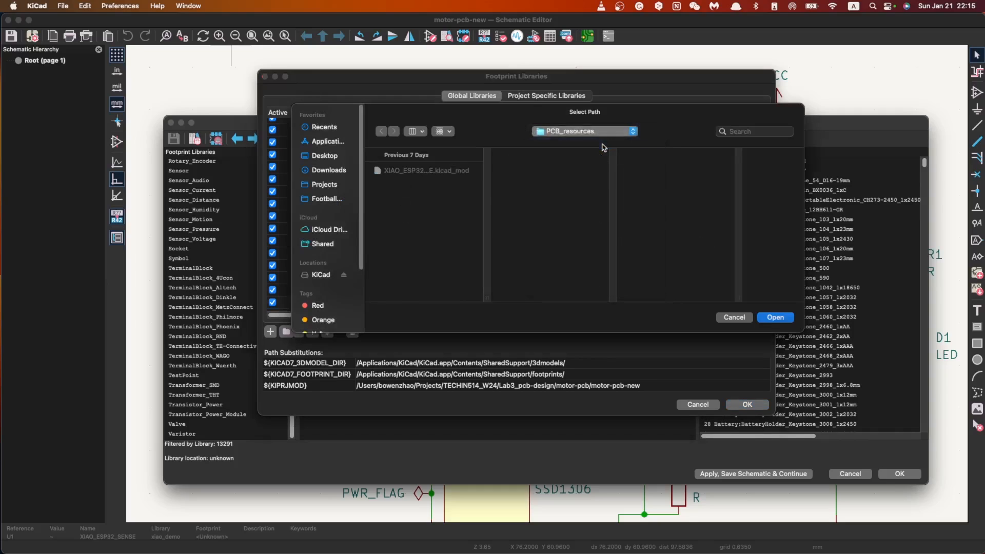
click(669, 253)
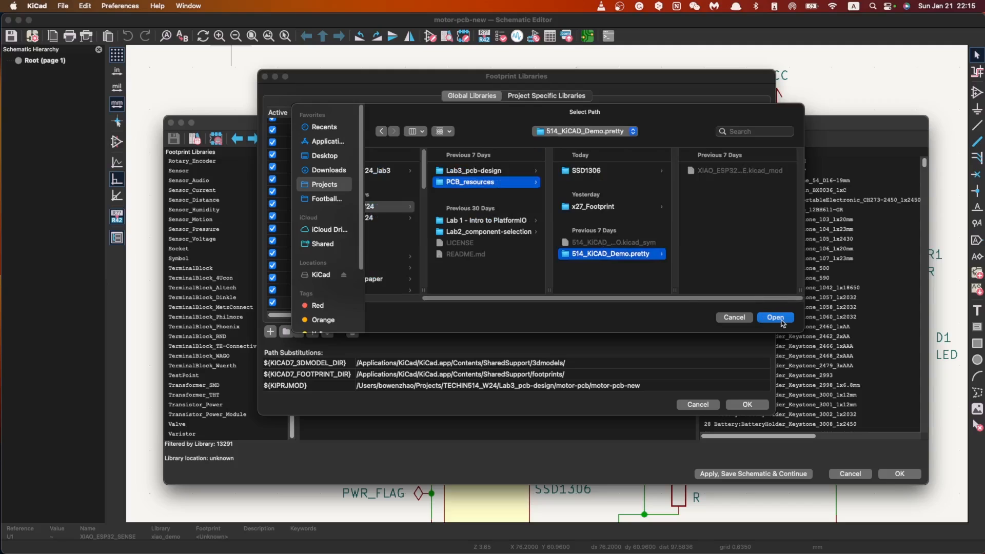
click(774, 317)
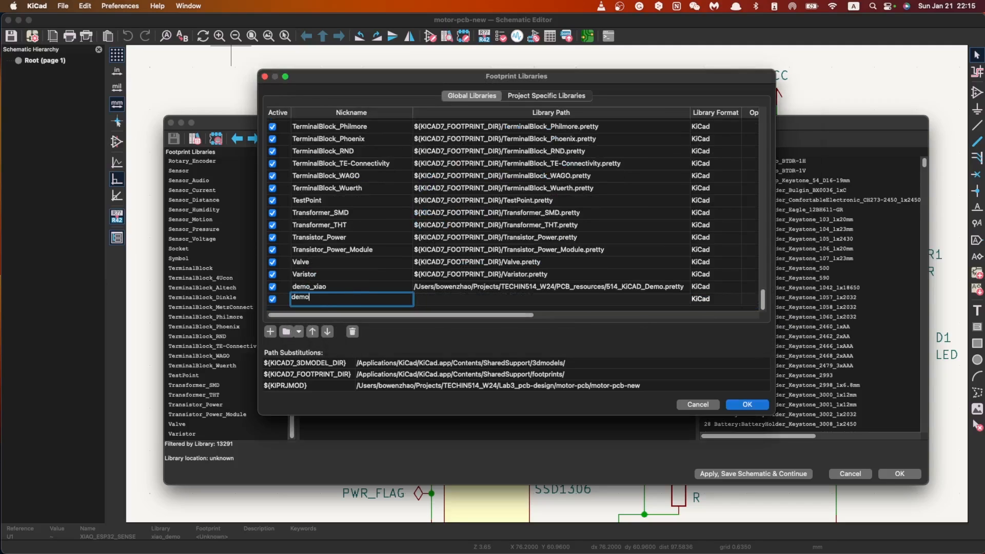
Step: Add a global footprint library nicknamed demo_motor that points to the x27_Footprint folder in PCB_resources
text(tor)
key(Return)
click(463, 297)
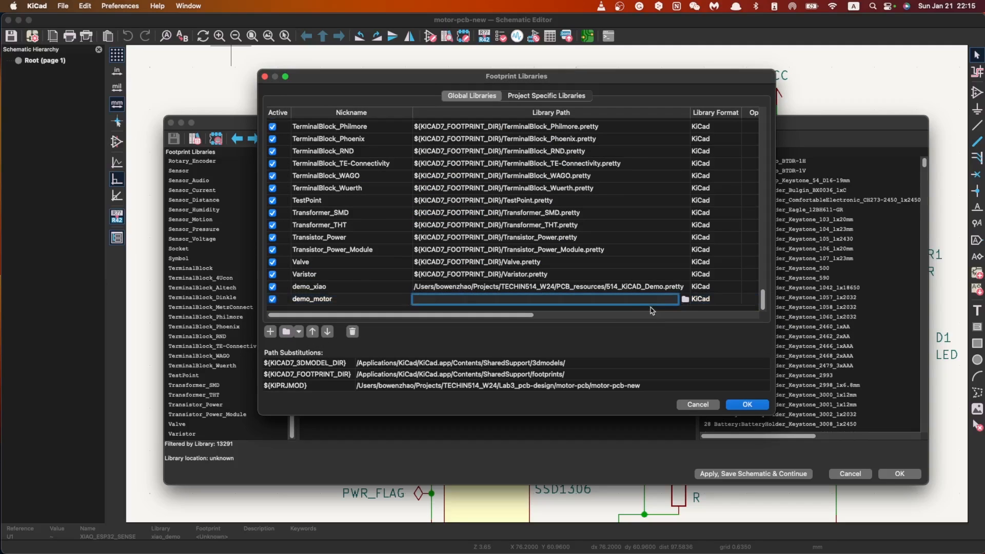
click(685, 299)
click(611, 135)
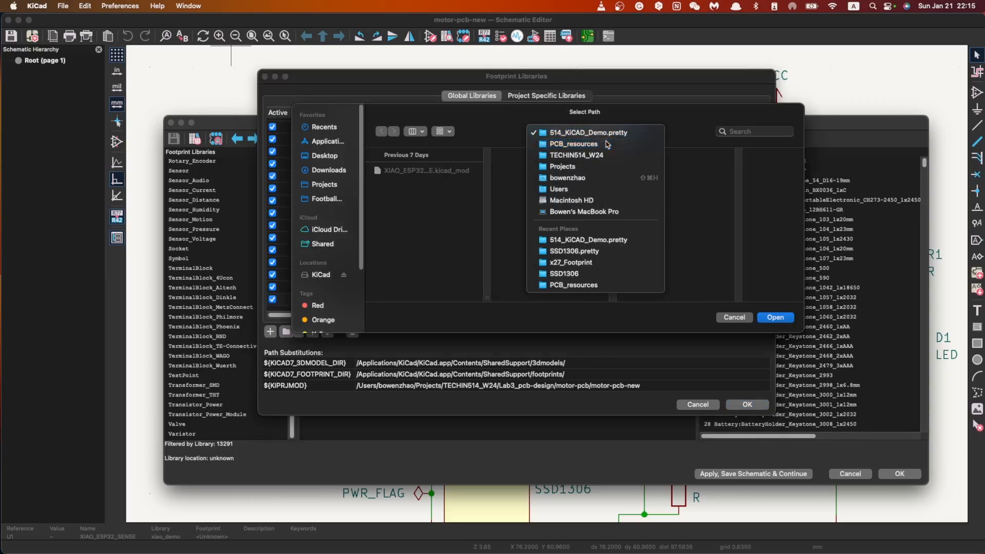
click(580, 146)
click(658, 207)
click(774, 317)
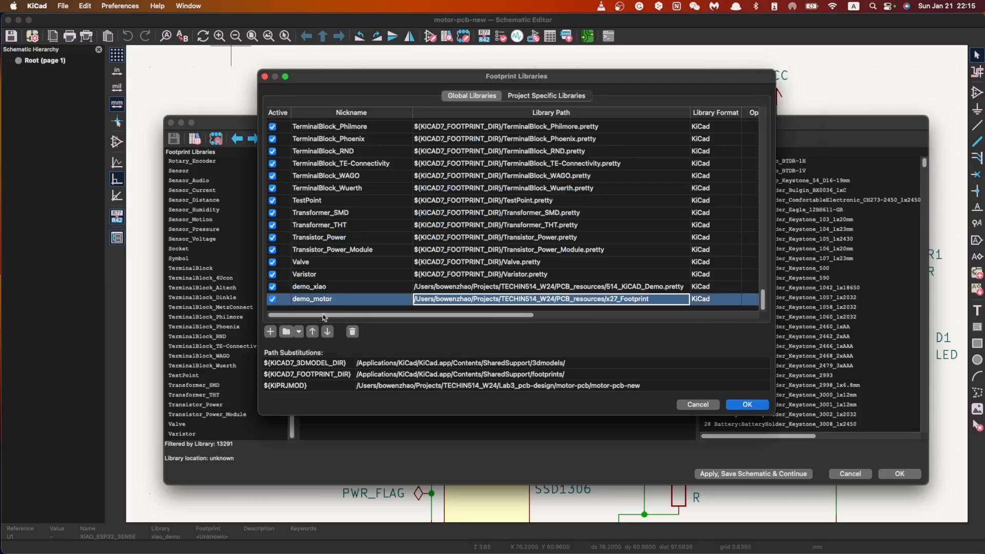
Step: Add a global footprint library nicknamed demo_ssd1306 that points to SSD1306.pretty in the SSD1306 folder, and accept the library table
click(270, 331)
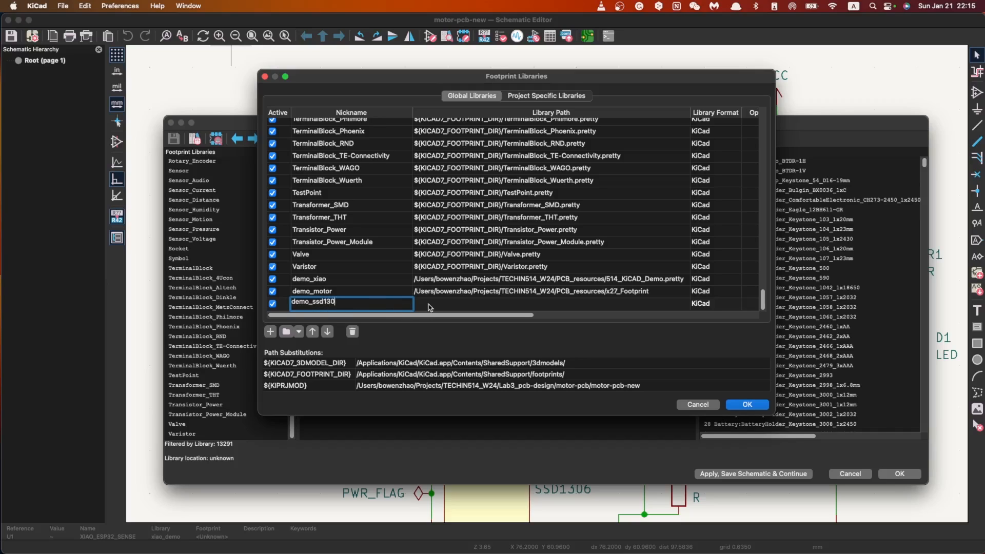
click(463, 303)
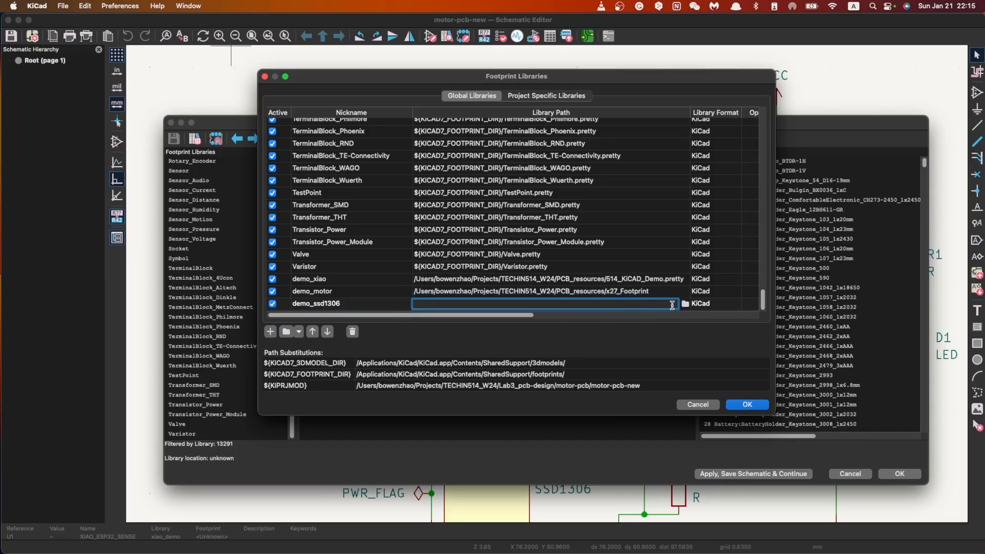
click(684, 303)
click(586, 131)
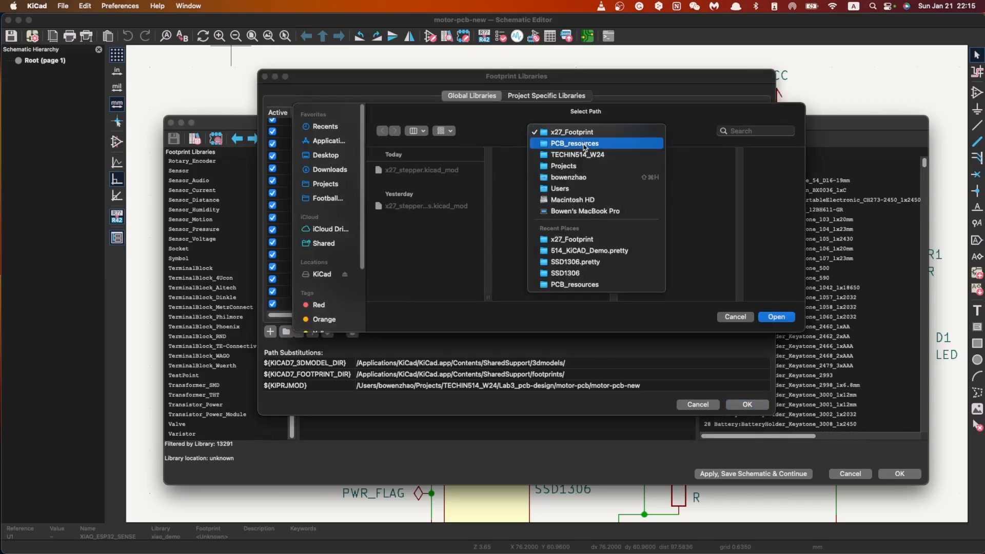
click(585, 139)
click(647, 170)
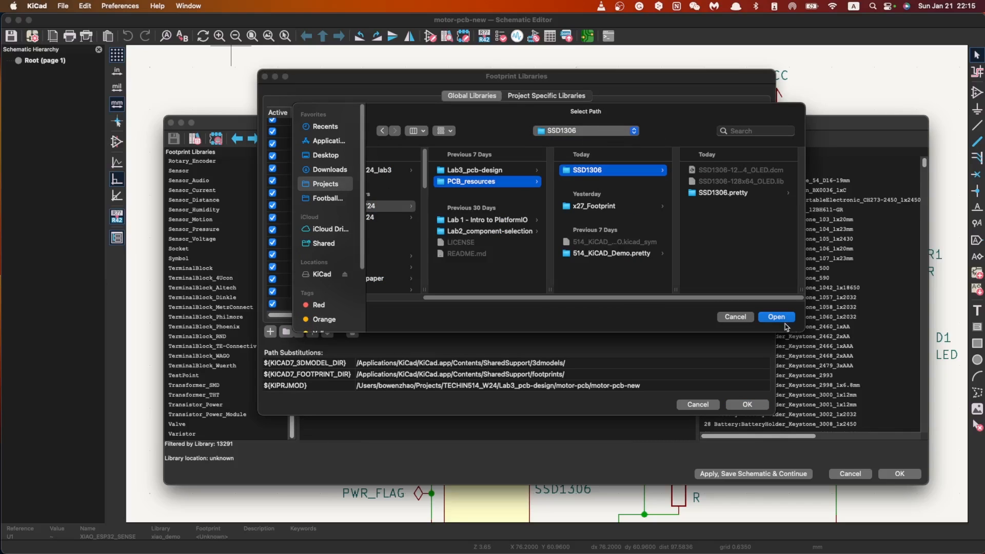
click(718, 193)
click(776, 317)
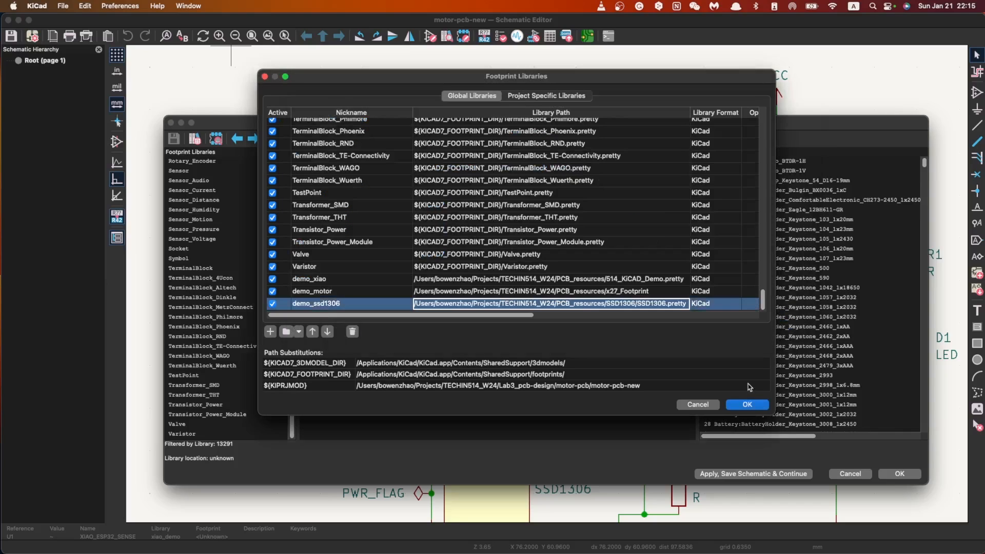
click(747, 404)
Step: Look through the footprint library list in Assign Footprints for the re-added demo libraries
click(383, 297)
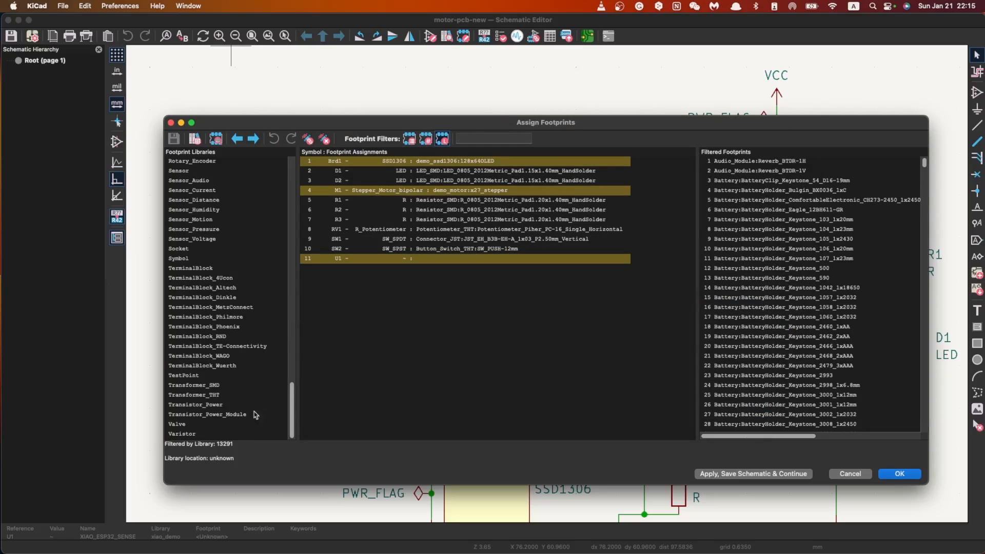
scroll(257, 407, up, 15)
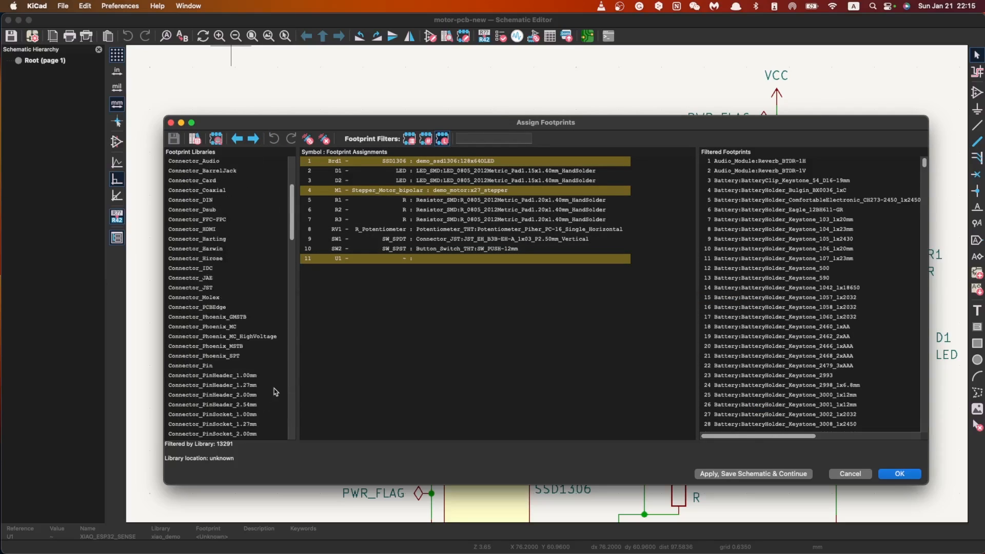
click(226, 220)
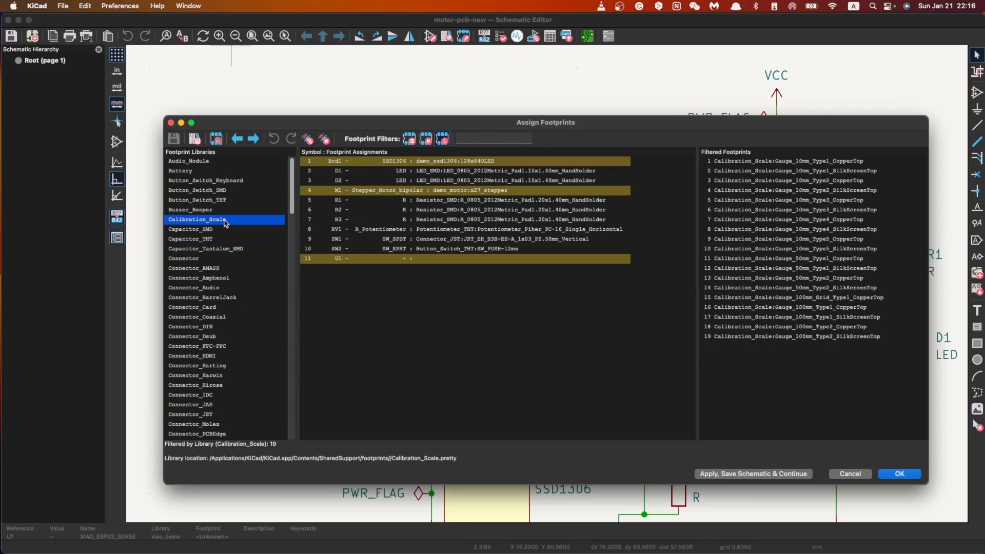
scroll(226, 222, down, 15)
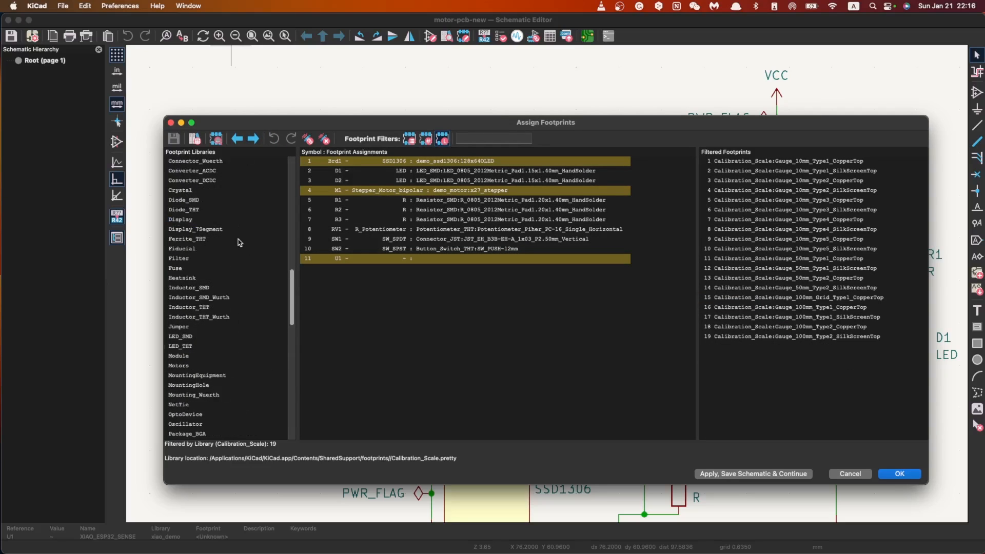
Step: View the footprint assigned to the stepper motor M1, and close the footprint preview
click(456, 190)
right_click(446, 191)
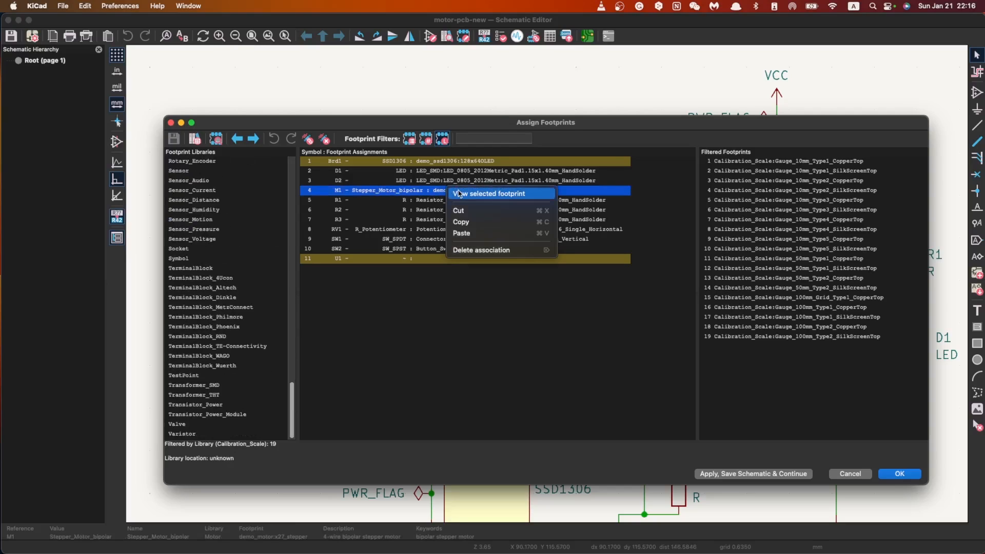
click(460, 193)
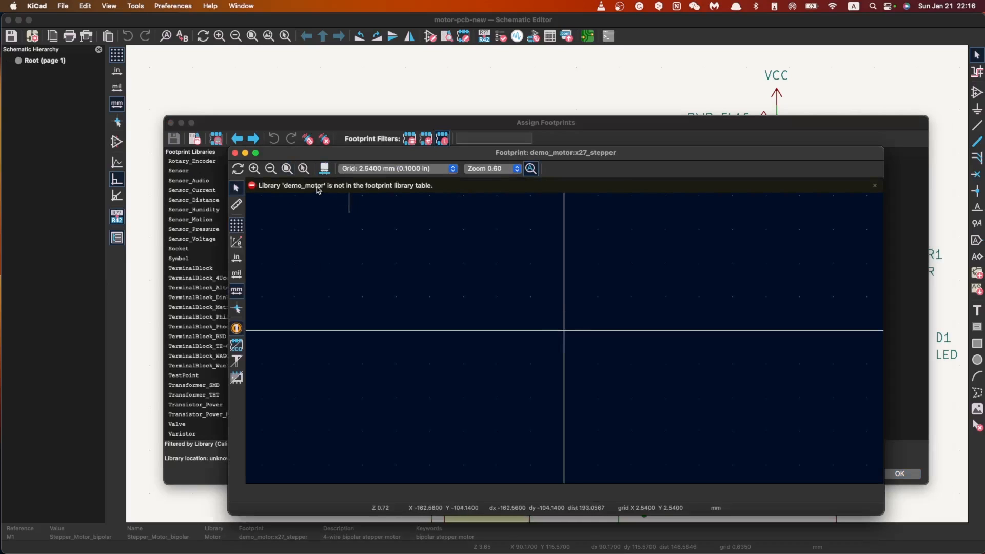
click(234, 155)
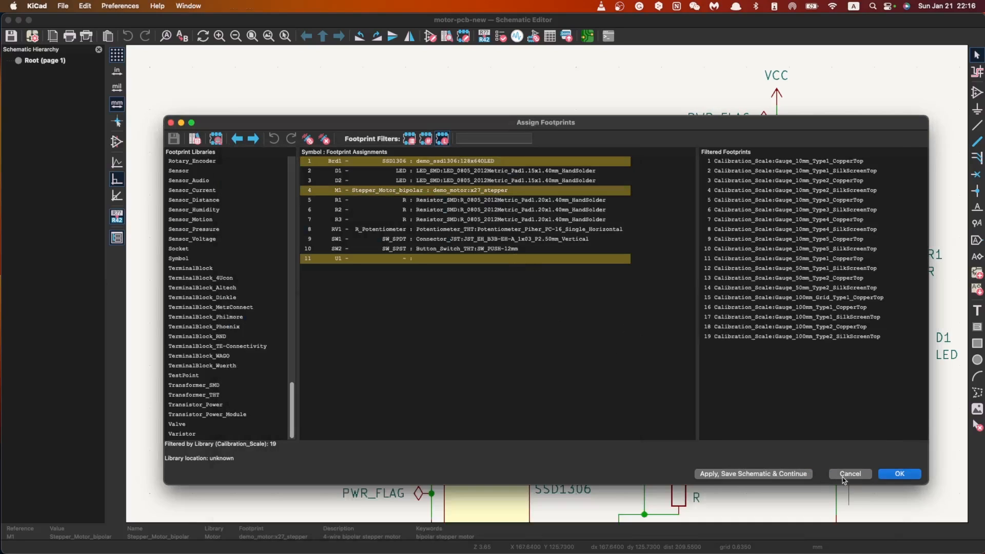
Step: Close and reopen Assign Footprints, and look through the footprint library list for the demo libraries
click(849, 473)
click(196, 6)
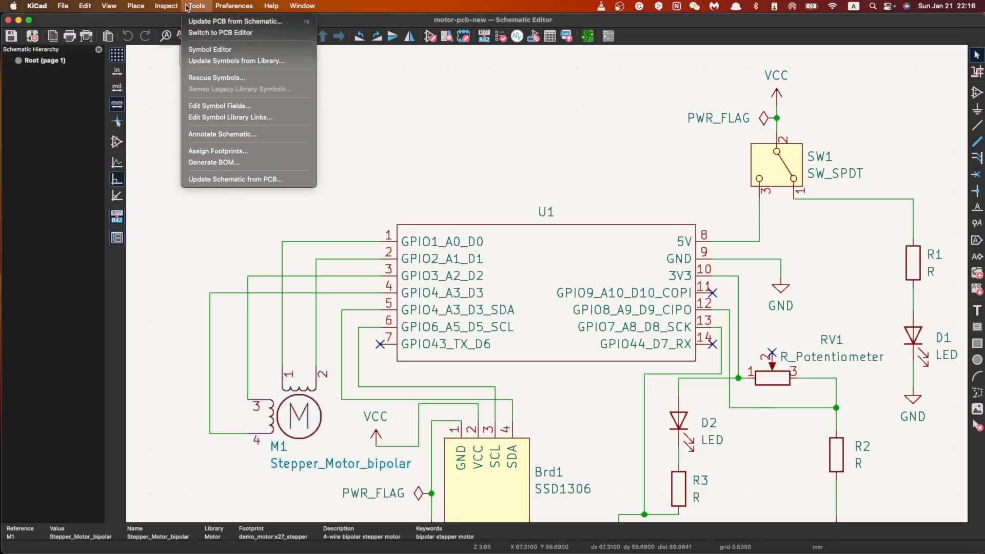
click(219, 151)
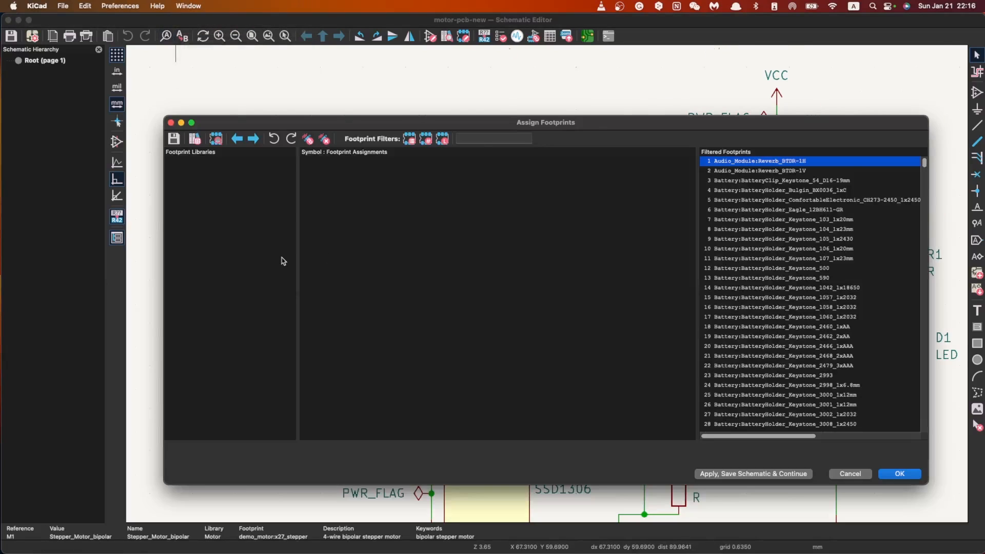
drag(291, 205, 294, 169)
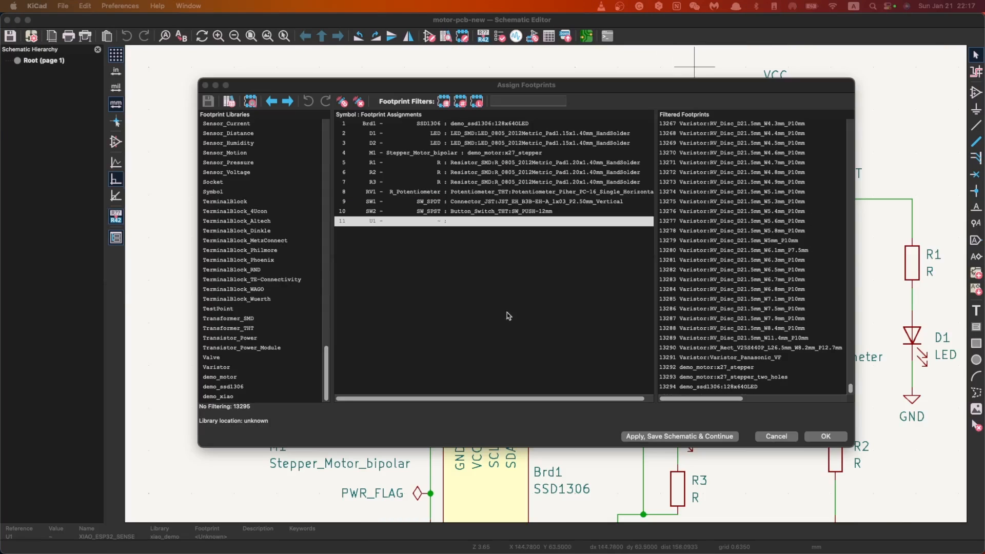
scroll(237, 356, up, 8)
scroll(275, 295, down, 8)
Step: Assign XIAO_ESP32_SENSE from the demo_xiao library to U1, accept the footprint assignments and save the schematic
click(235, 396)
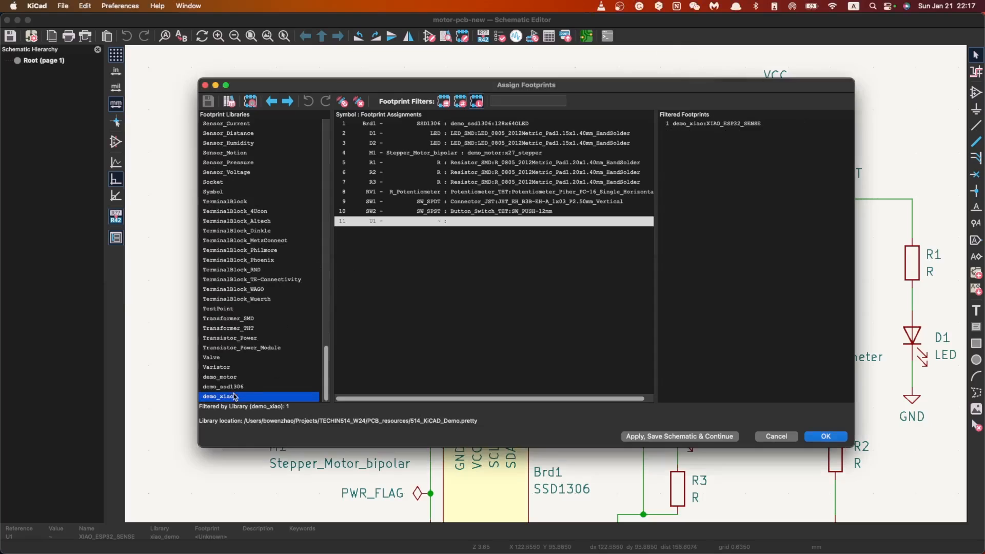
click(554, 224)
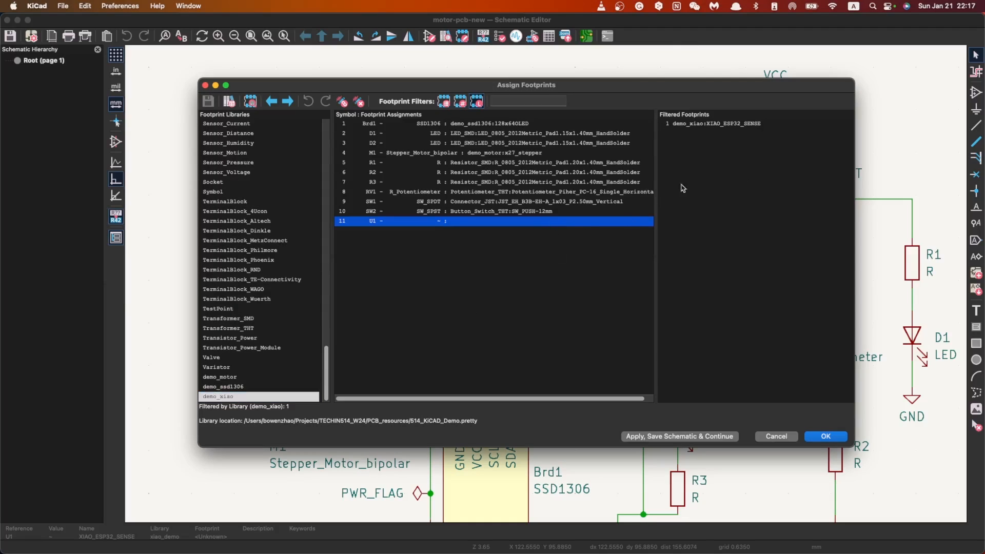
click(727, 125)
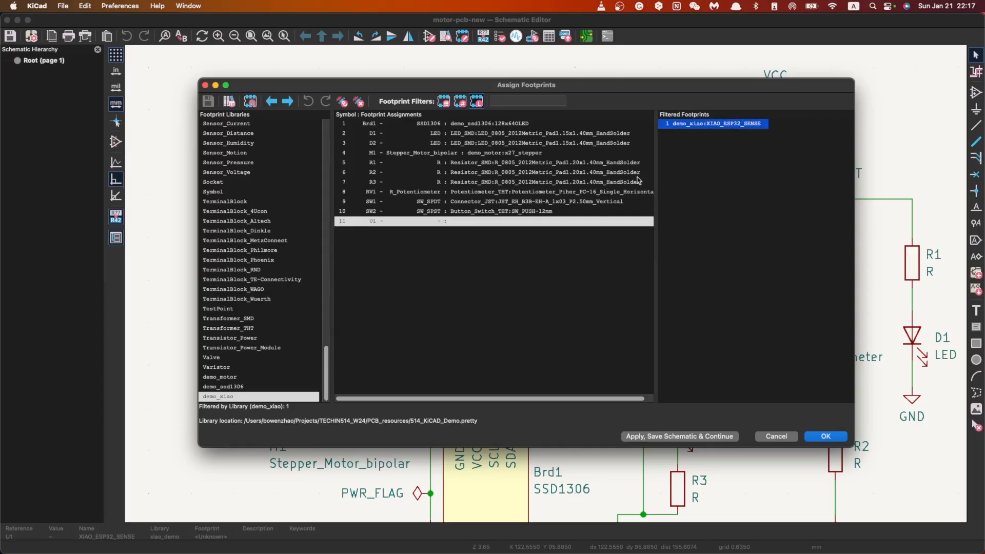
double_click(701, 123)
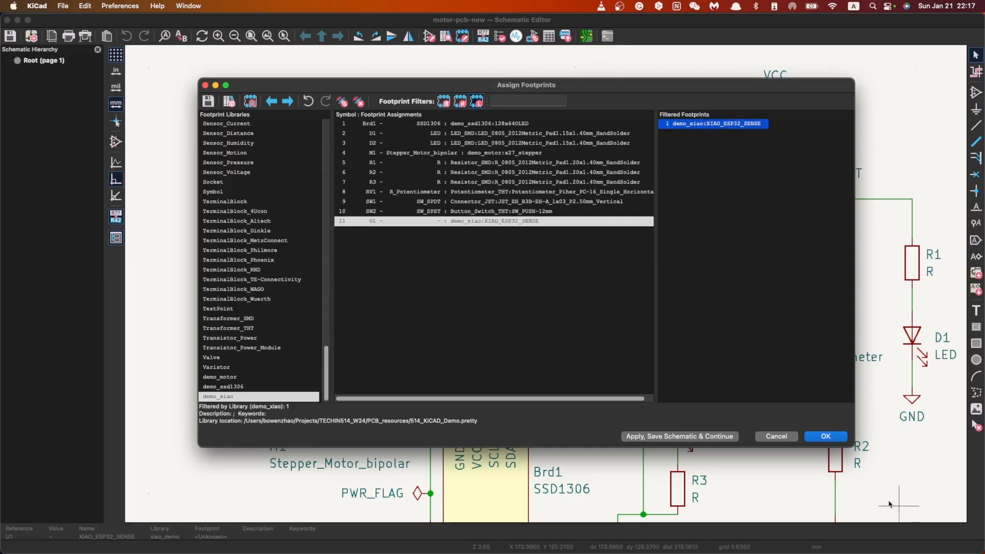
click(825, 436)
scroll(539, 285, down, 5)
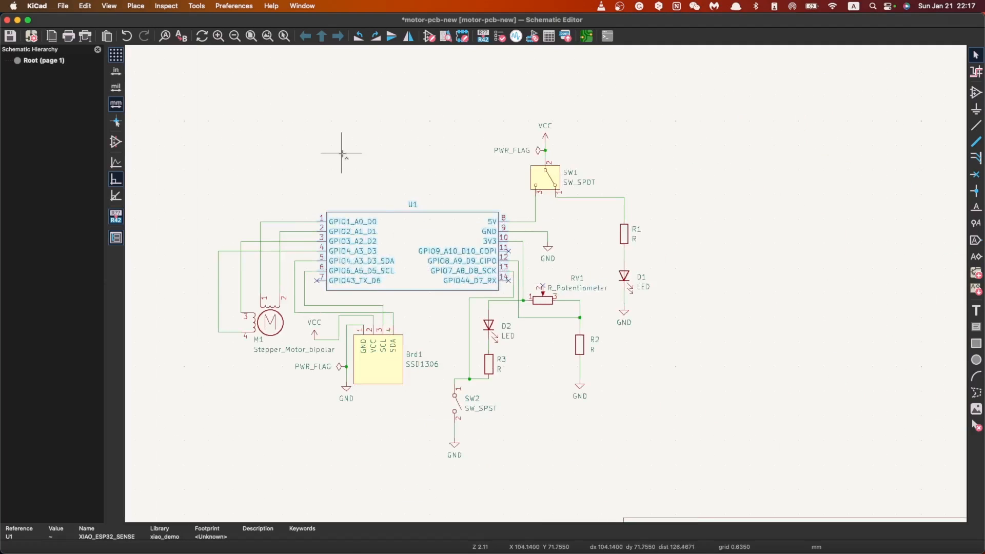
key(ctrl+s)
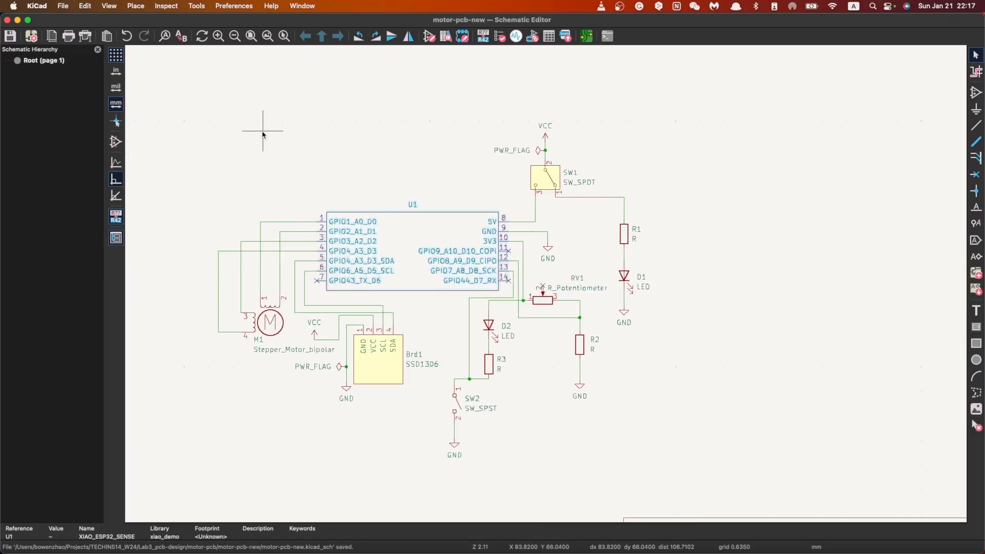
Step: Open the board in the PCB Editor and update the PCB from the schematic to bring in all footprints
click(586, 36)
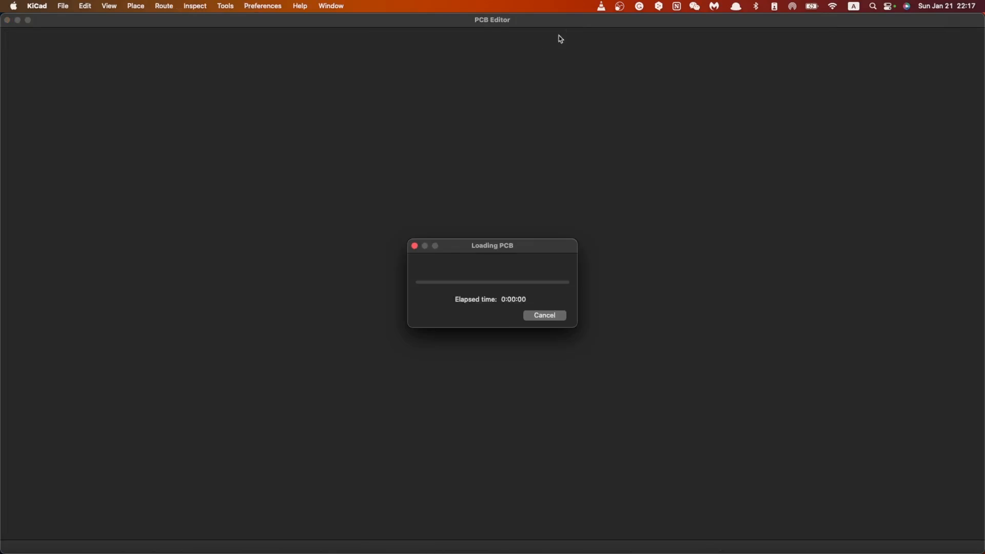
scroll(408, 293, up, 3)
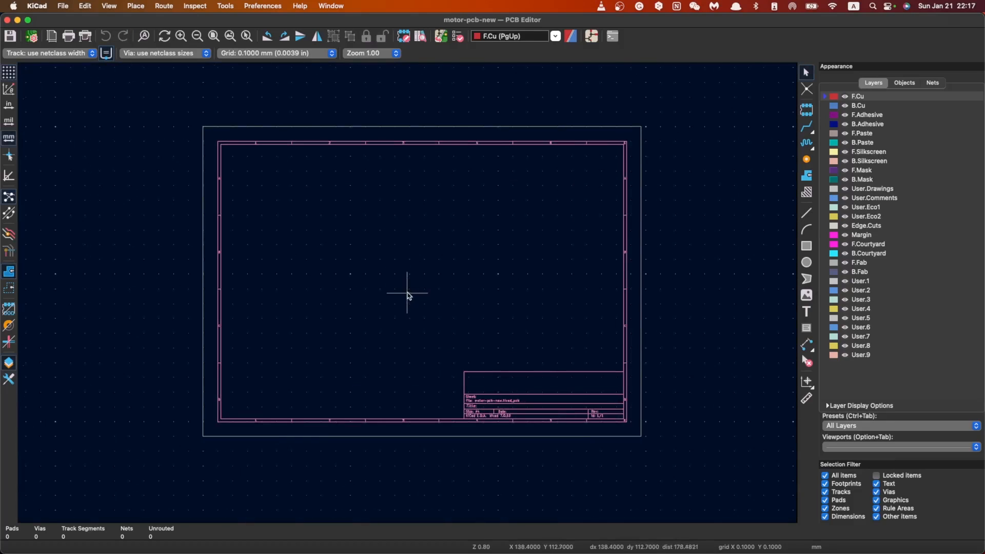
scroll(422, 197, up, 1)
scroll(408, 373, up, 1)
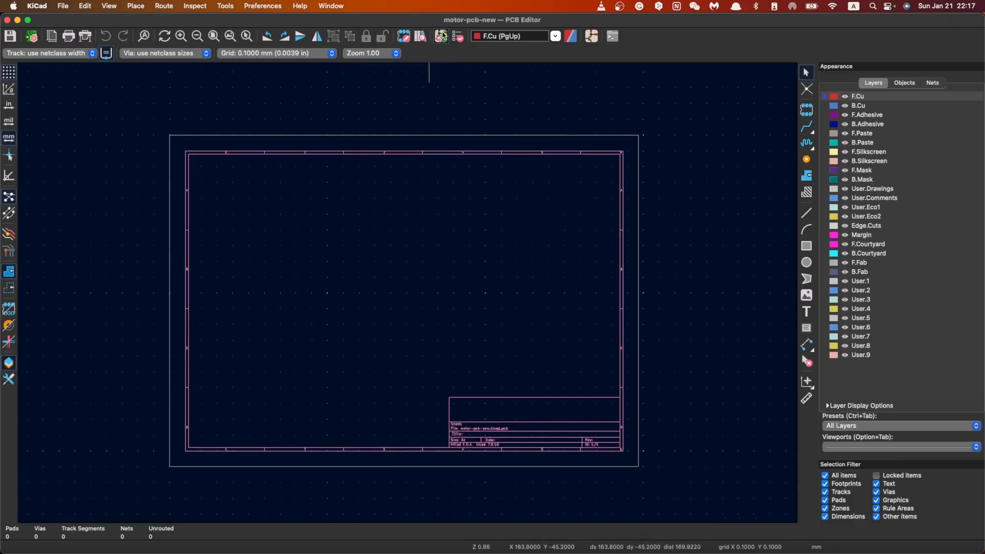
click(441, 37)
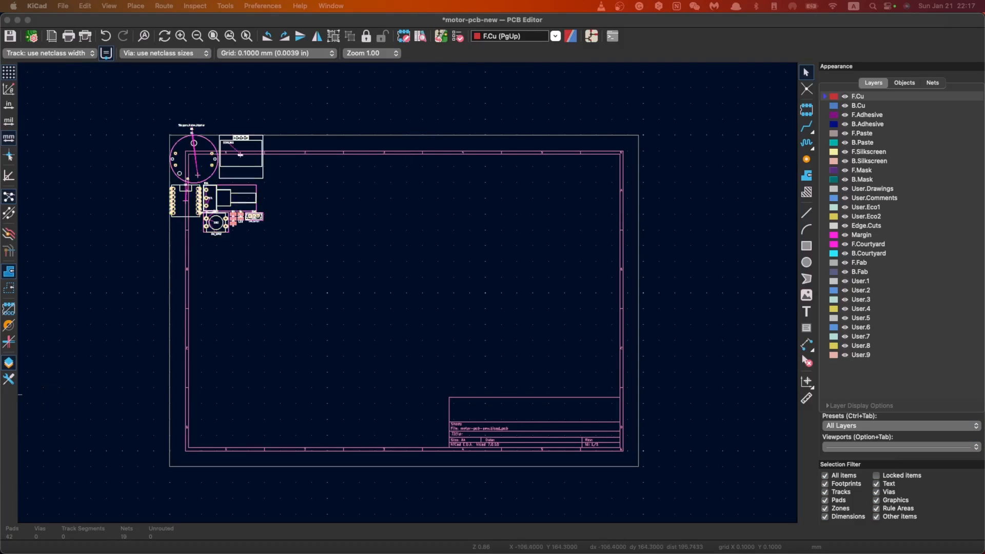
drag(331, 3, 637, 176)
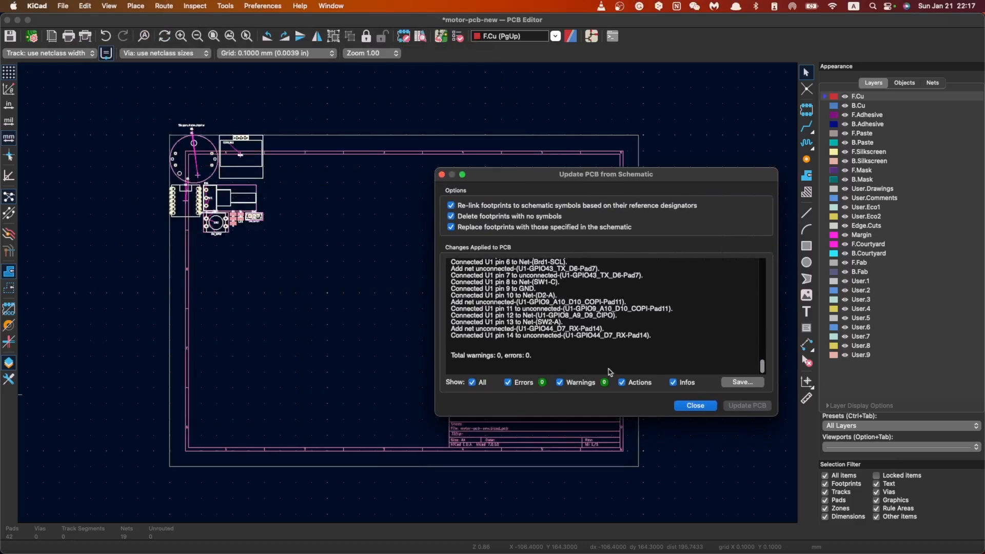
click(702, 407)
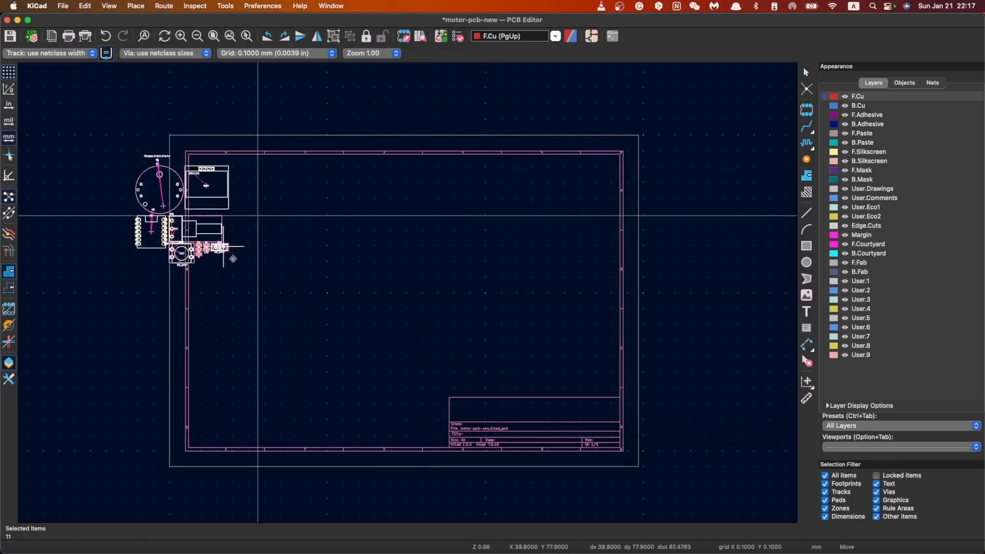
Step: Place the imported group of footprints inside the upper-left area of the drawing sheet
click(326, 269)
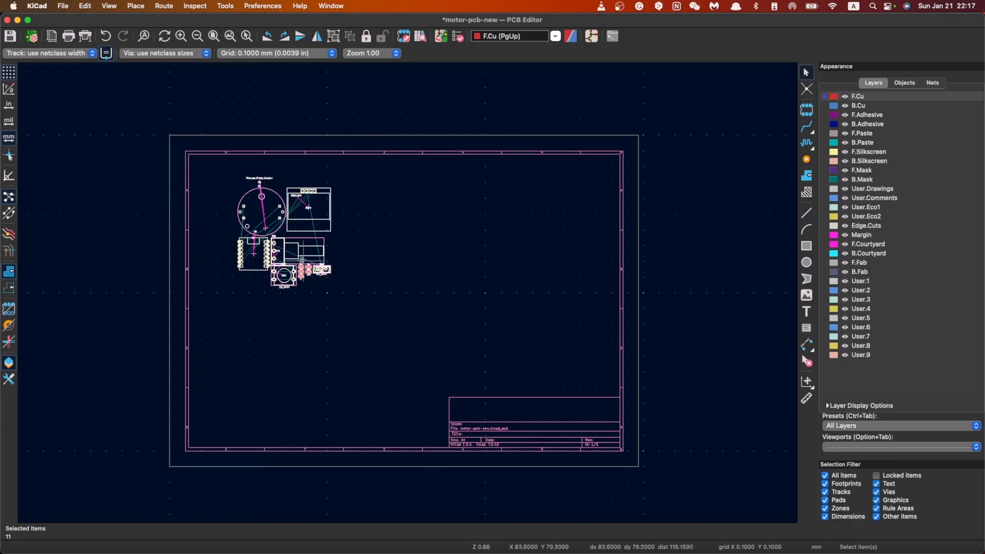
scroll(326, 269, up, 4)
scroll(408, 293, up, 1)
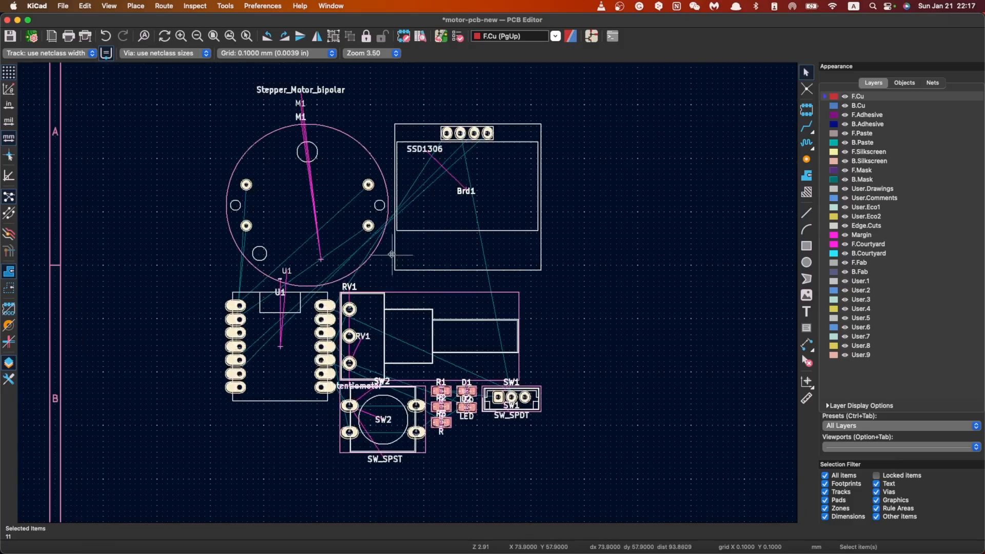
scroll(390, 255, down, 1)
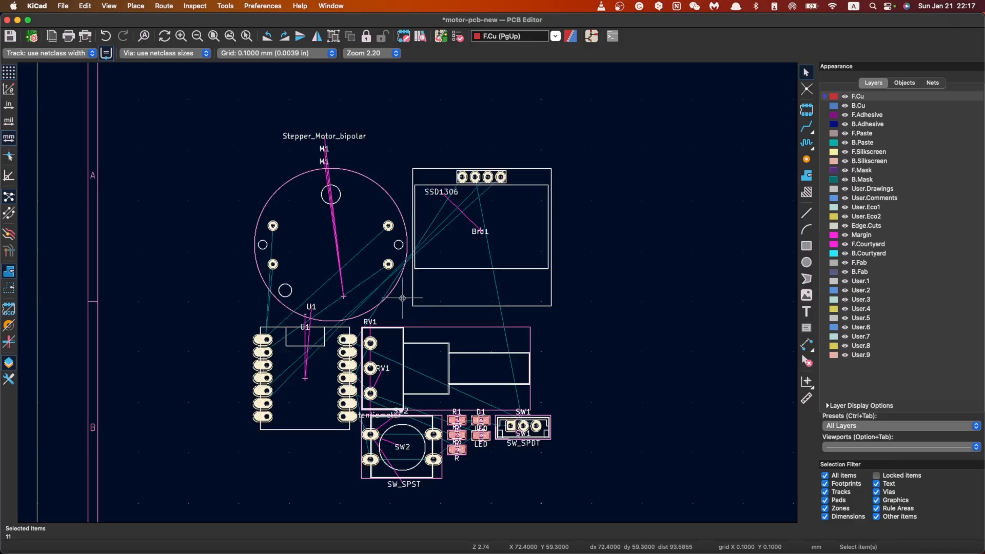
Step: Start the Draw Line tool, make Edge.Cuts the active layer and set the grid to 2.54 mm
click(806, 213)
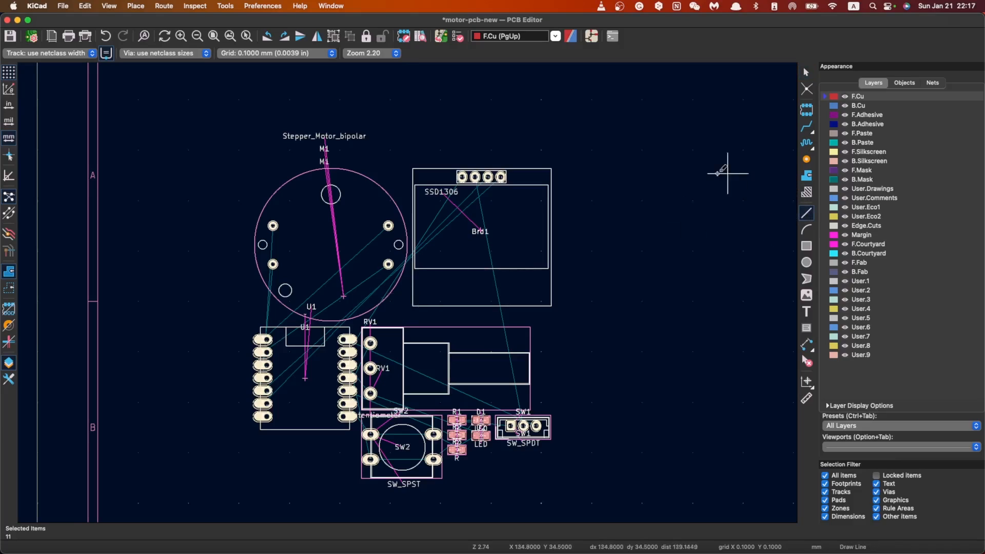
scroll(407, 299, down, 1)
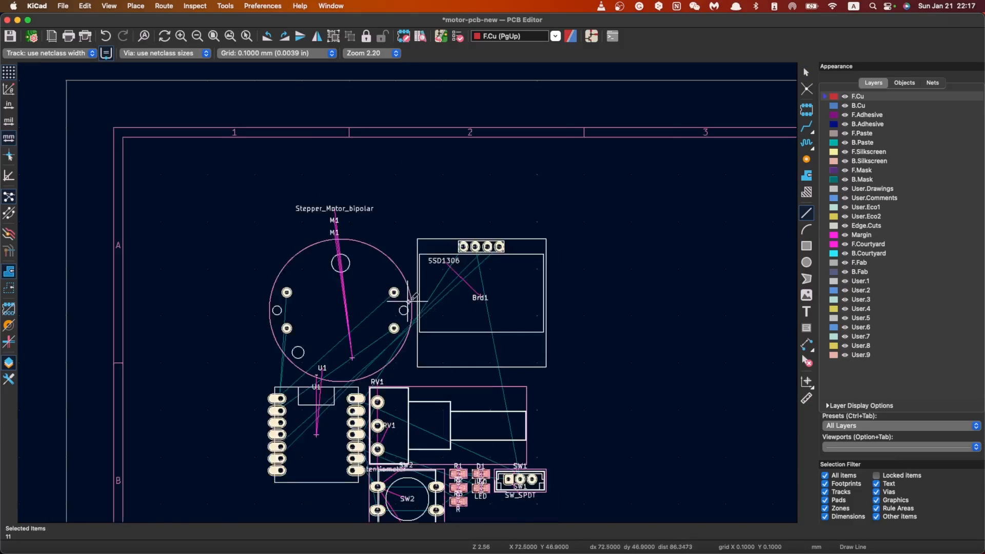
scroll(407, 300, down, 1)
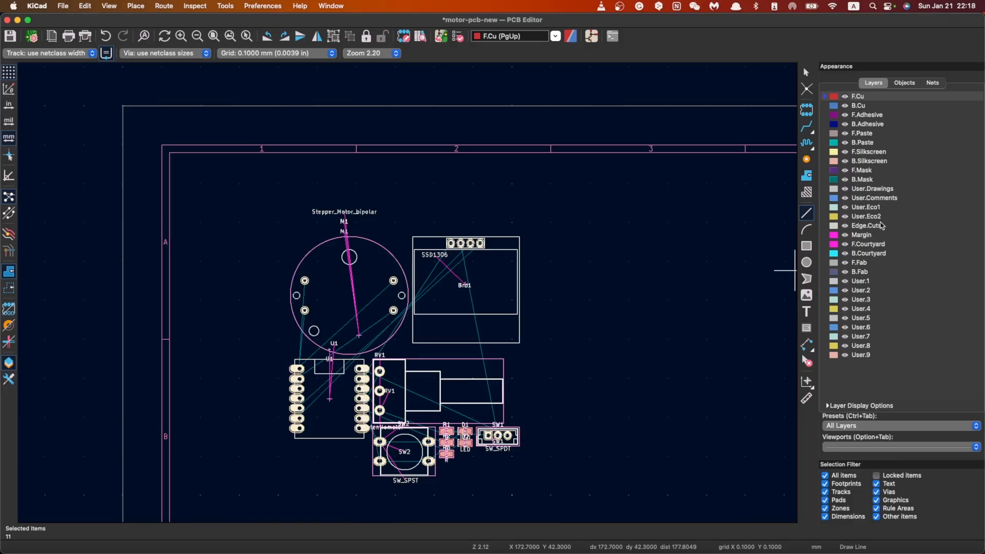
click(881, 226)
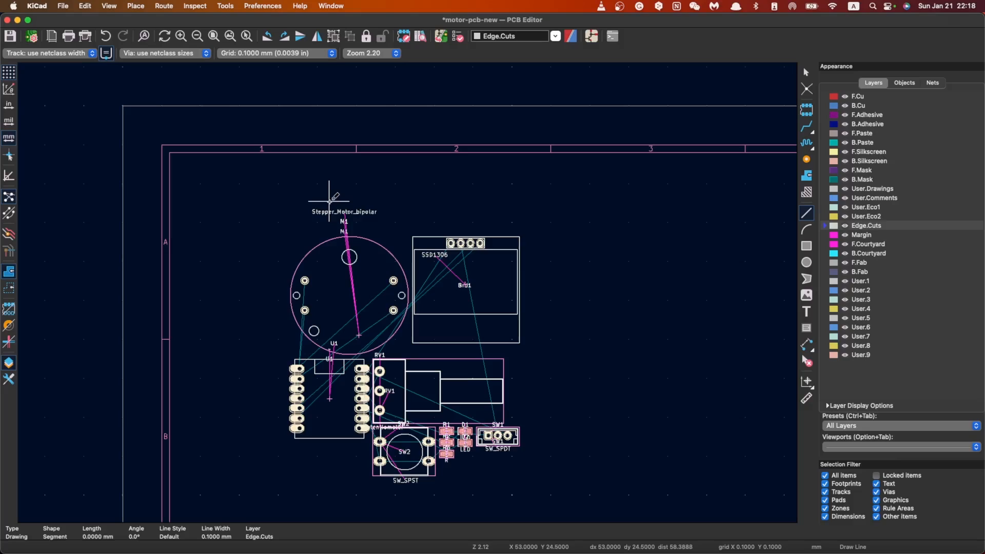
click(275, 54)
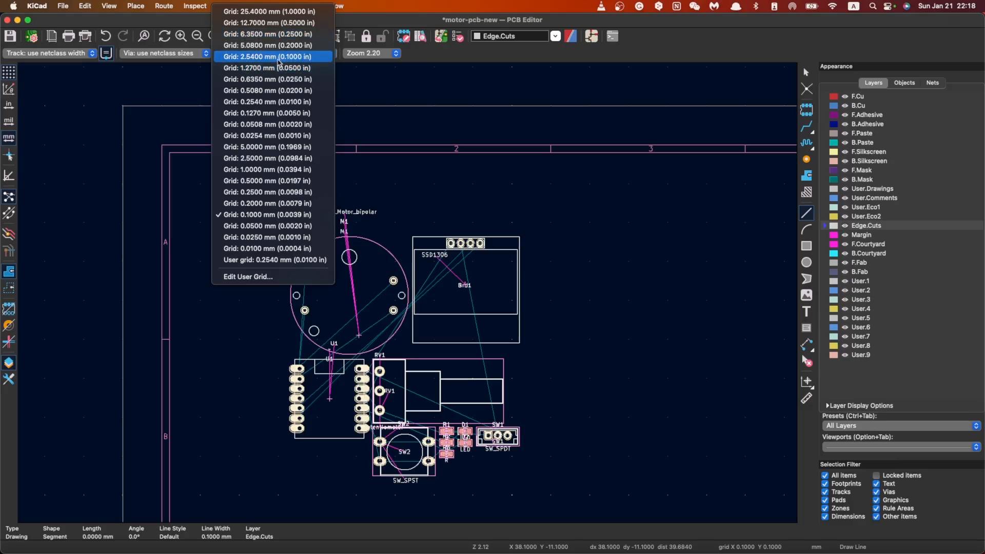
click(277, 57)
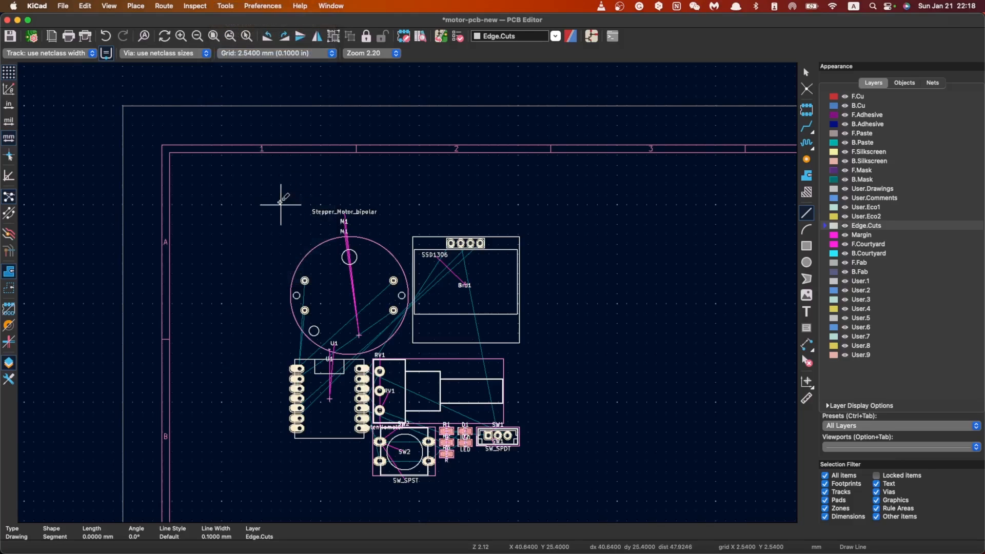
Step: Draw a closed rectangular board outline about 66 mm wide and 76 mm high around all the footprints on Edge.Cuts
click(281, 195)
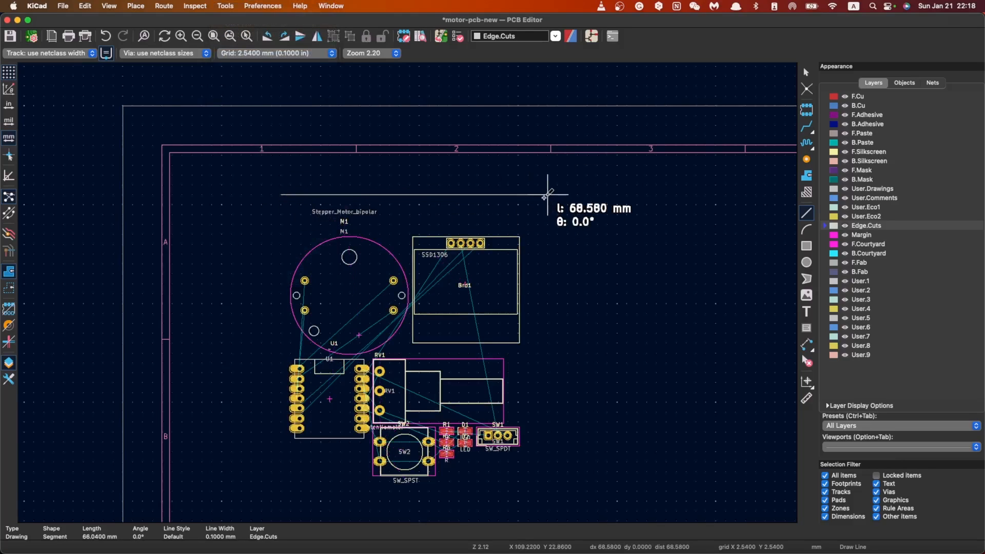
click(537, 194)
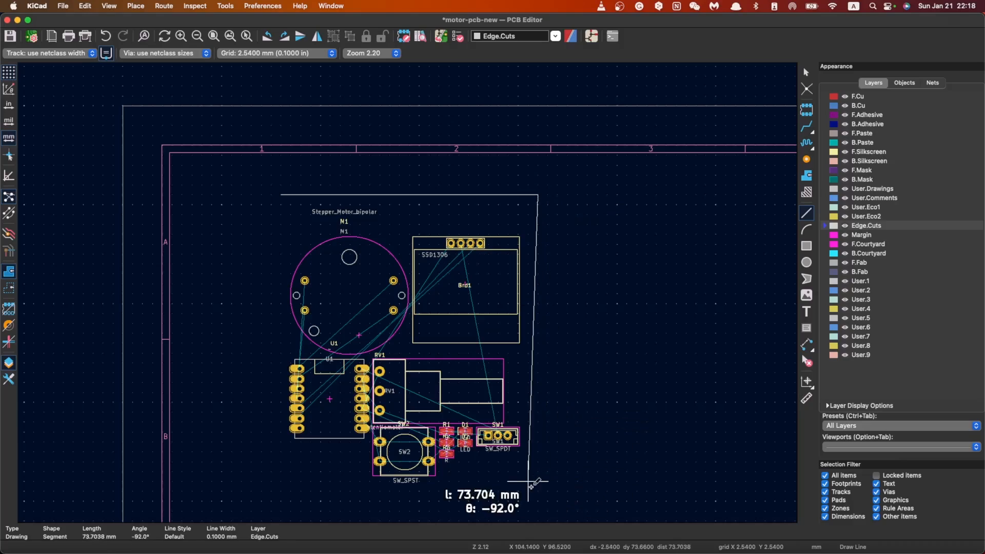
click(538, 491)
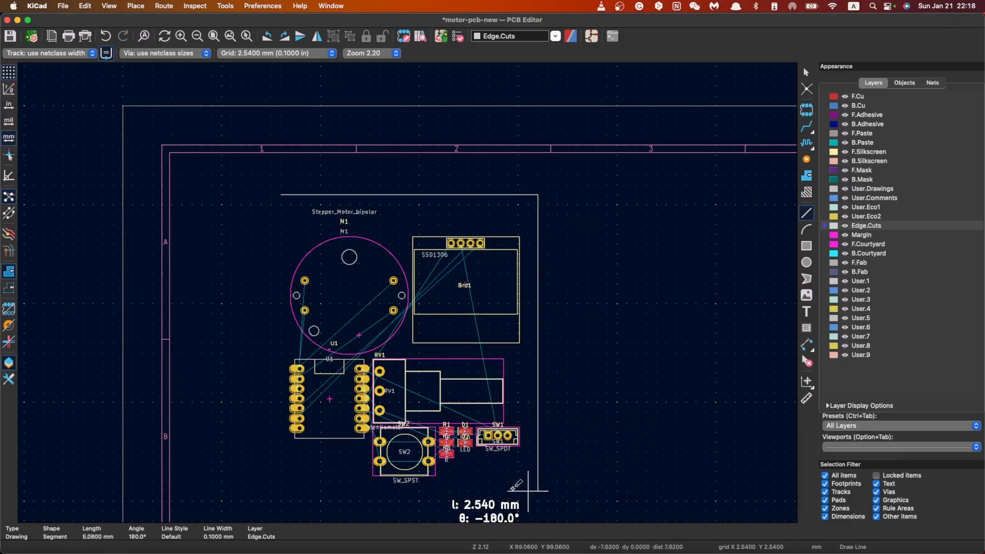
click(281, 490)
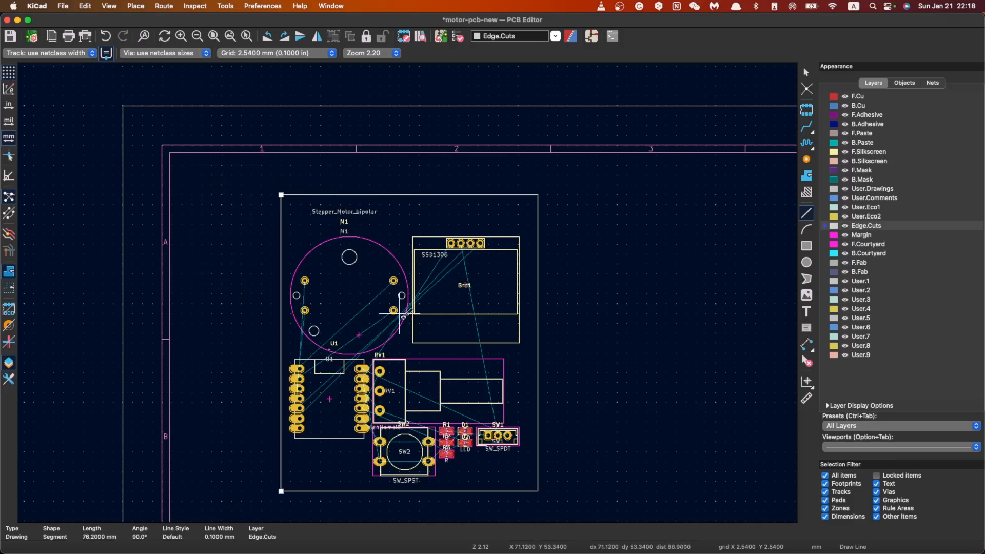
key(Escape)
key(Escape)
scroll(402, 353, down, 3)
scroll(419, 249, up, 4)
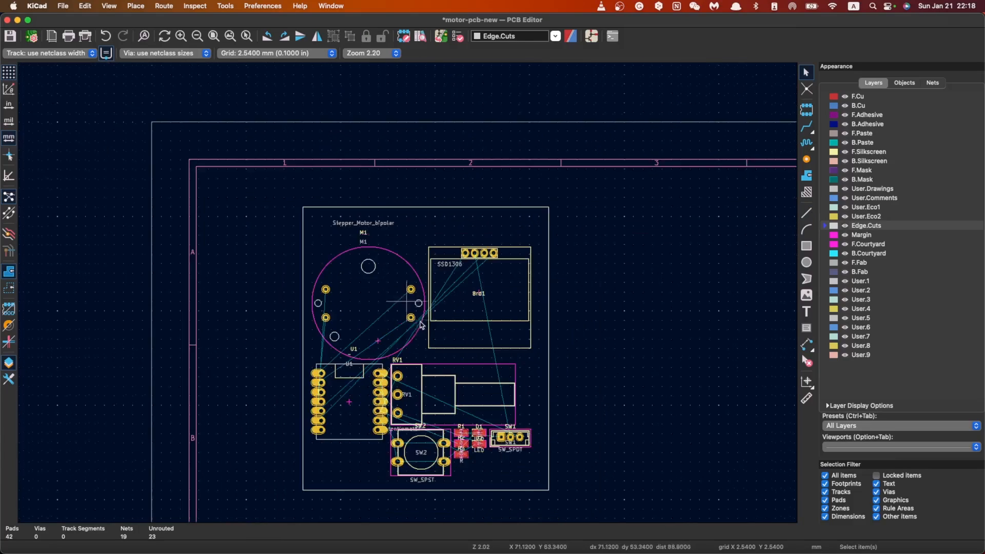
scroll(430, 378, up, 2)
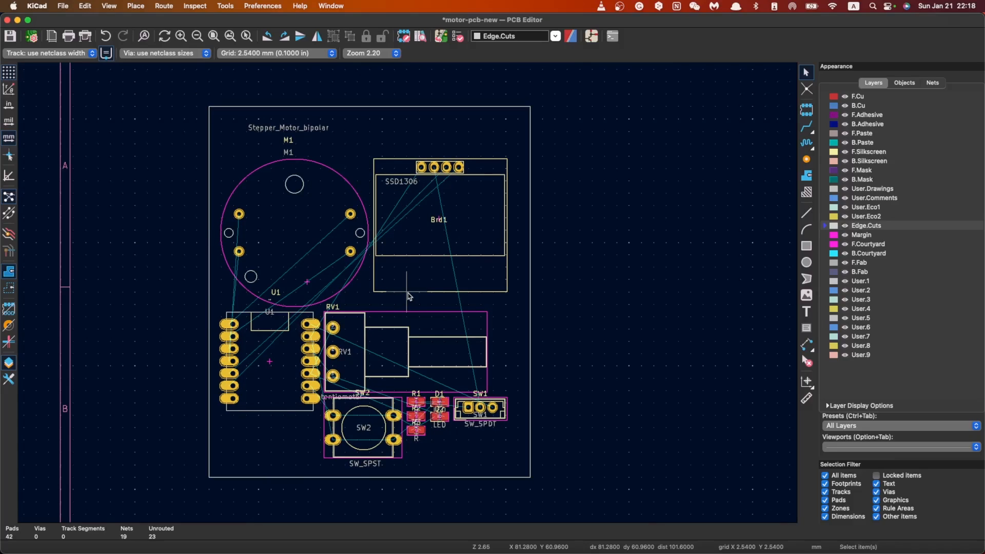
scroll(409, 296, up, 5)
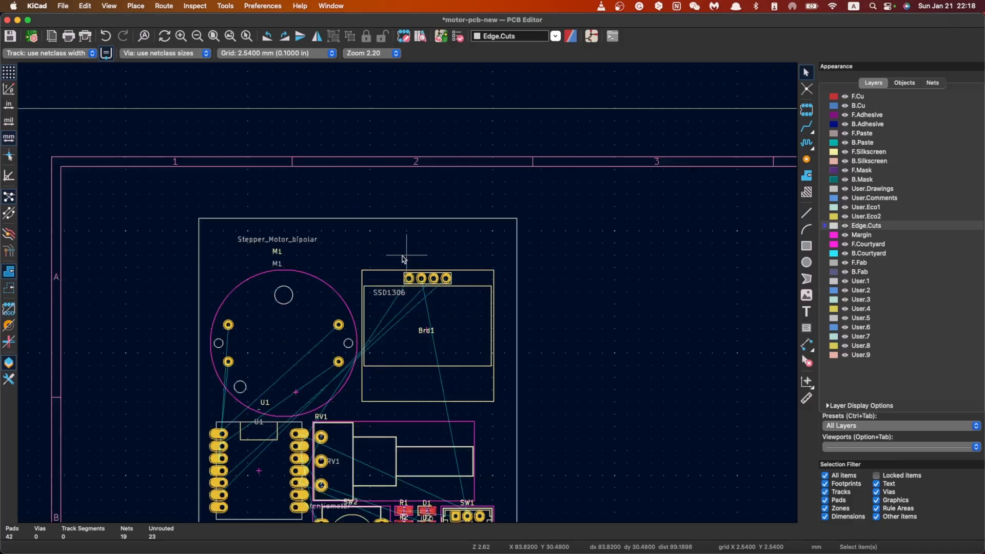
scroll(414, 297, up, 4)
scroll(409, 300, down, 4)
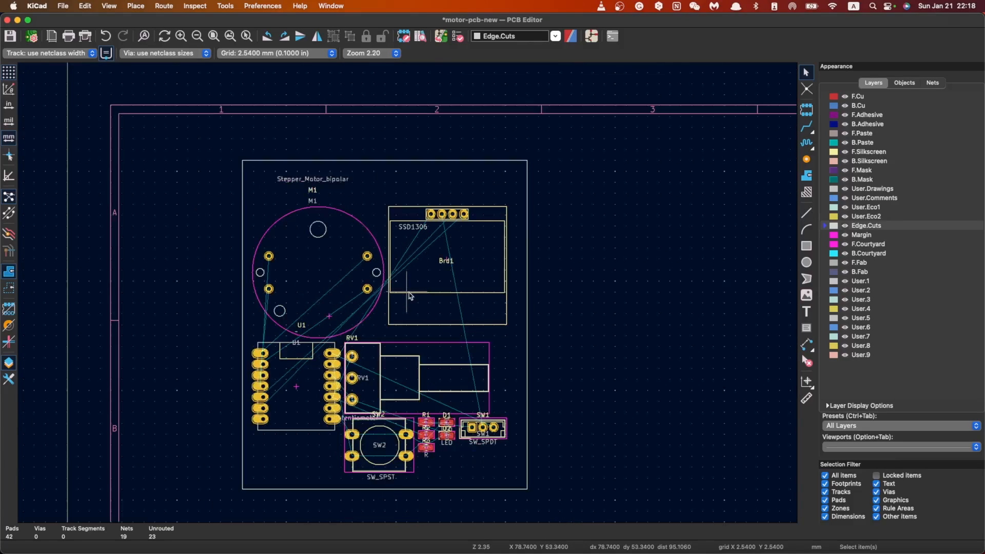
Step: Move the SSD1306 display footprint Brd1 out of the board, placing it to the right of the outline
scroll(409, 297, up, 1)
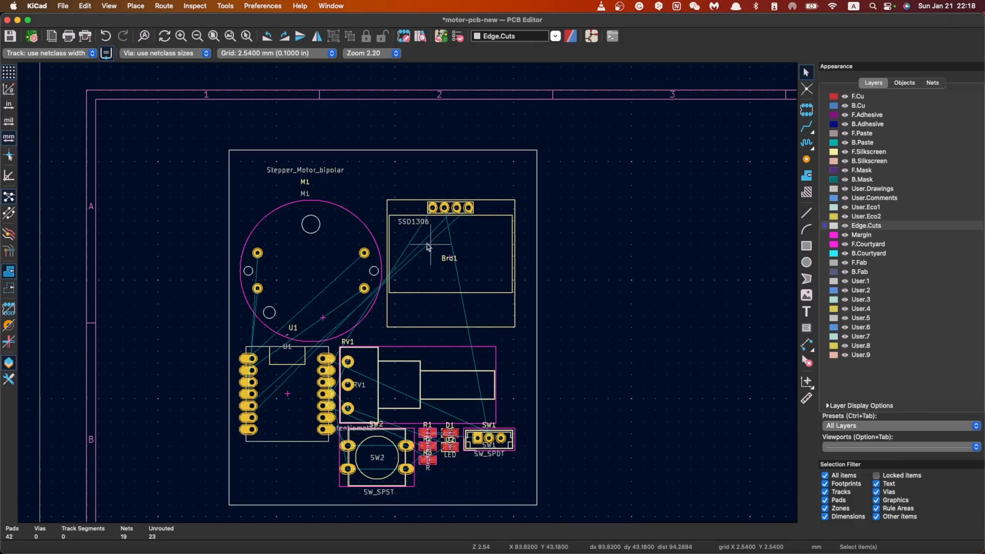
click(506, 208)
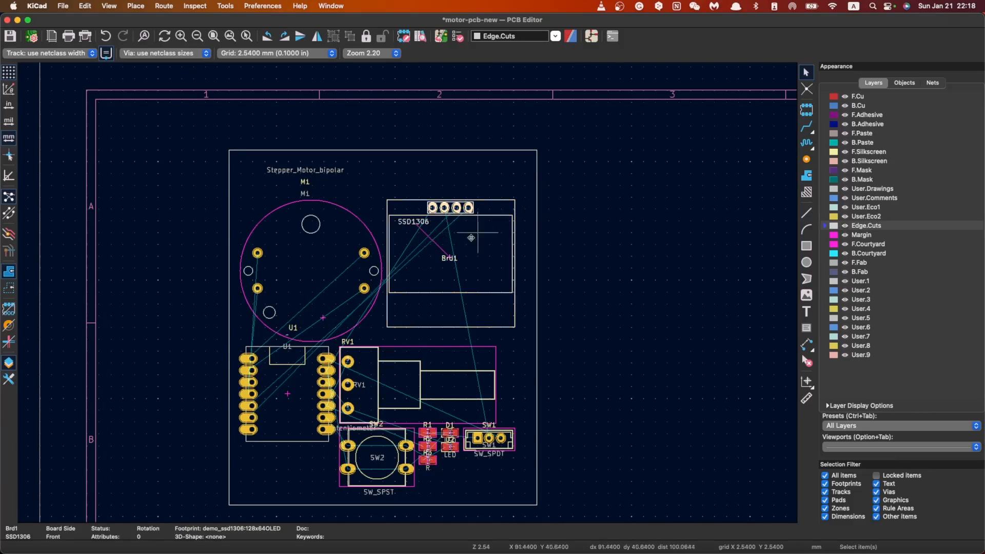
key(m)
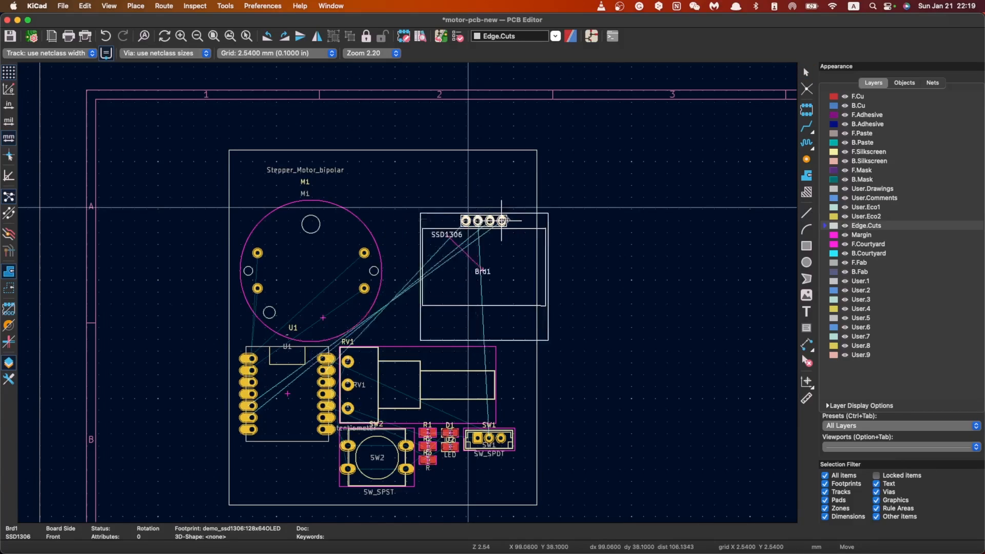
click(497, 211)
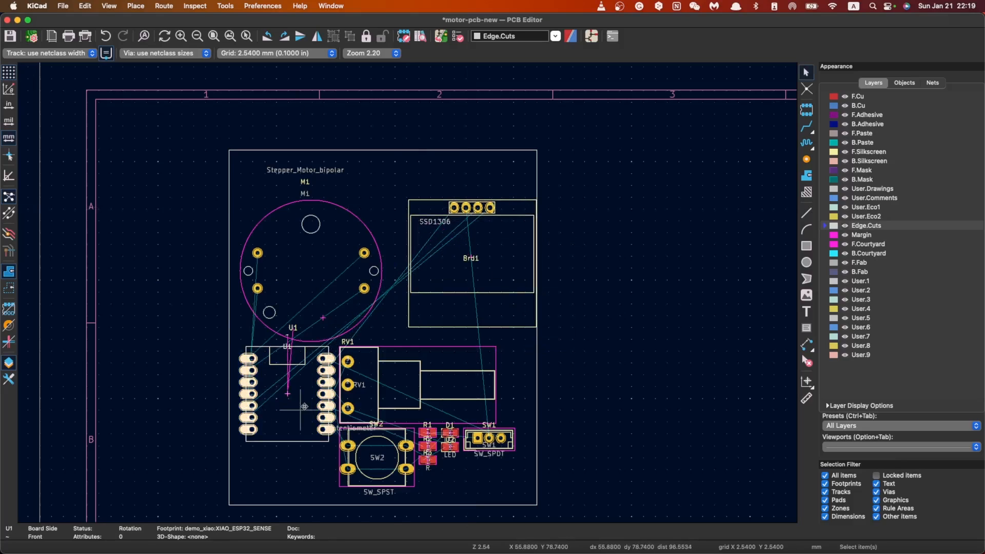
key(m)
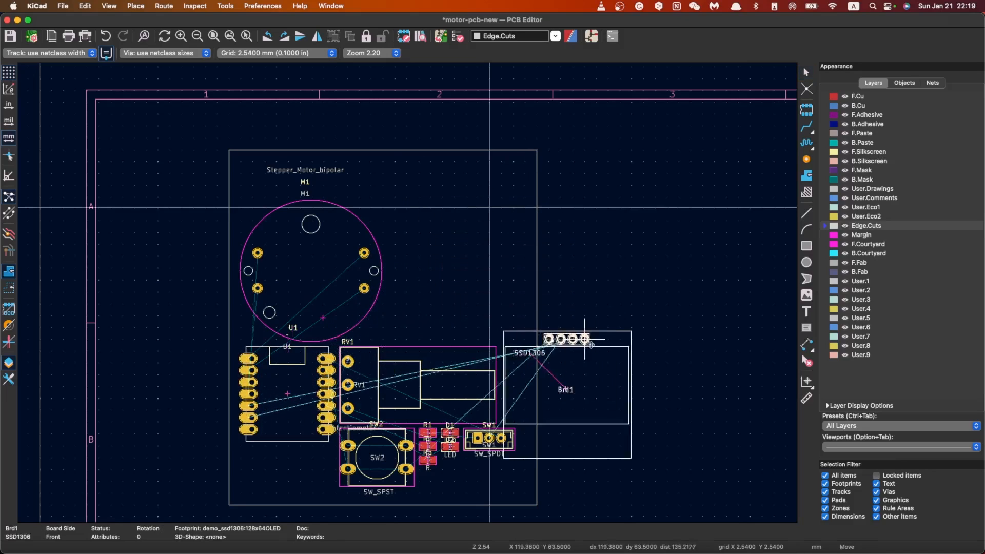
click(656, 291)
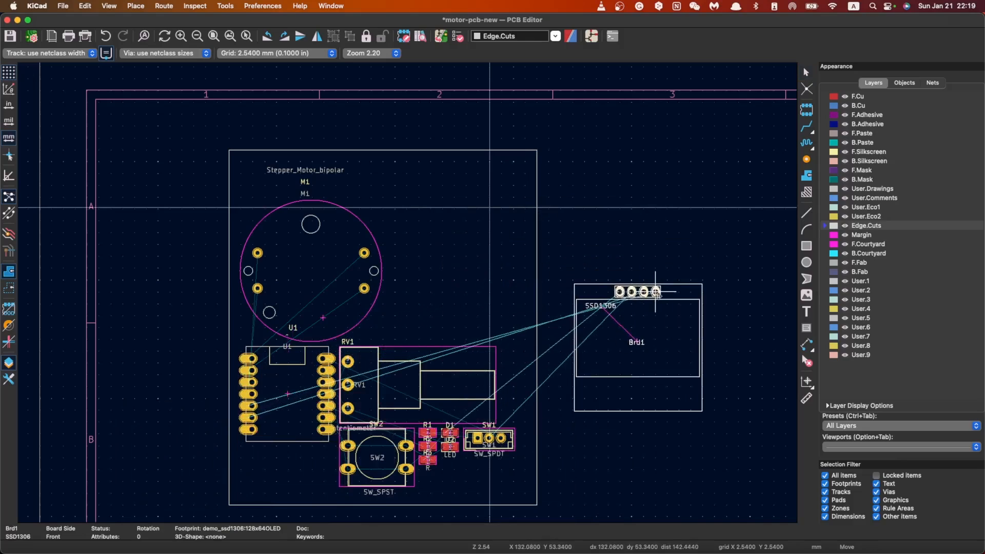
Step: Move the XIAO ESP32 footprint U1 to the right part of the board's top edge
key(m)
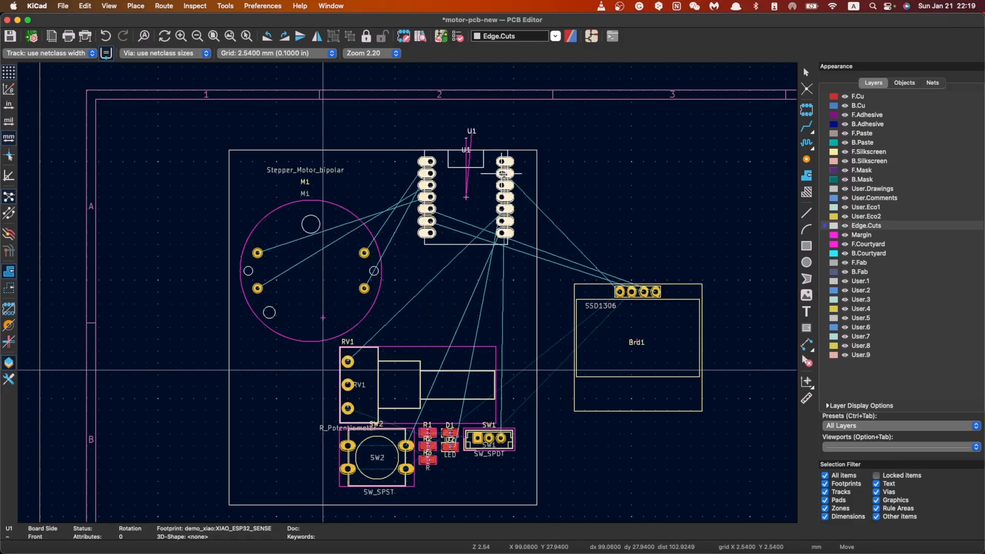
click(504, 174)
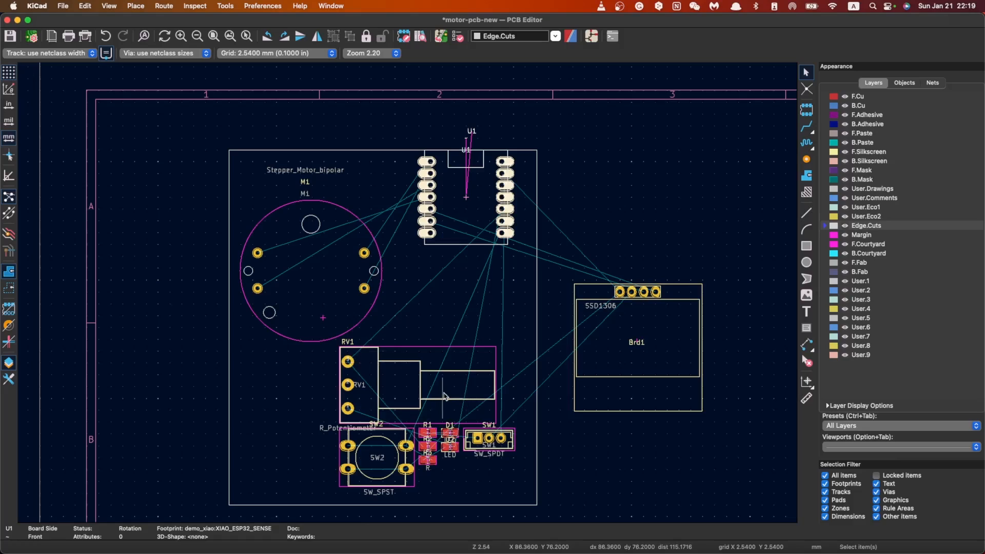
scroll(442, 399, down, 1)
scroll(398, 215, down, 1)
scroll(409, 296, up, 3)
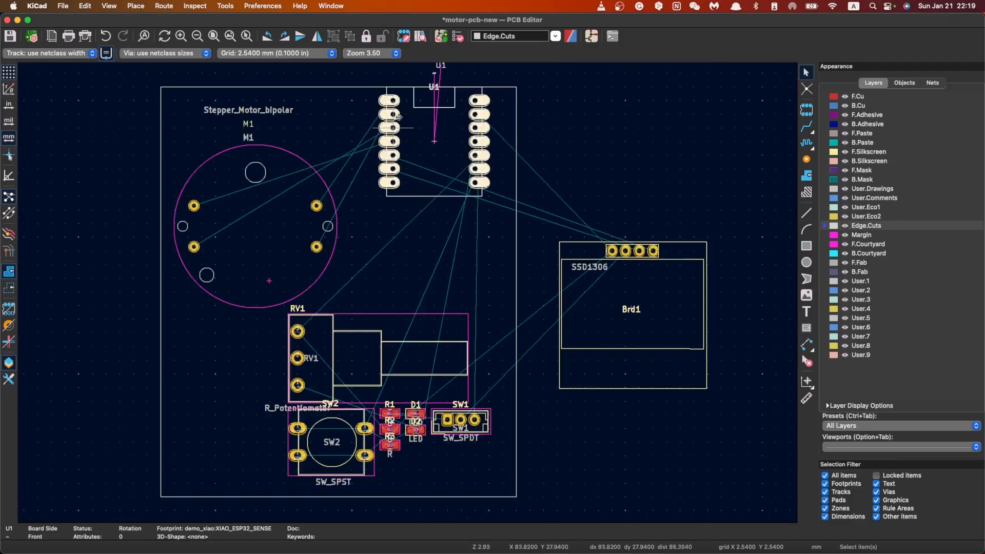
click(581, 174)
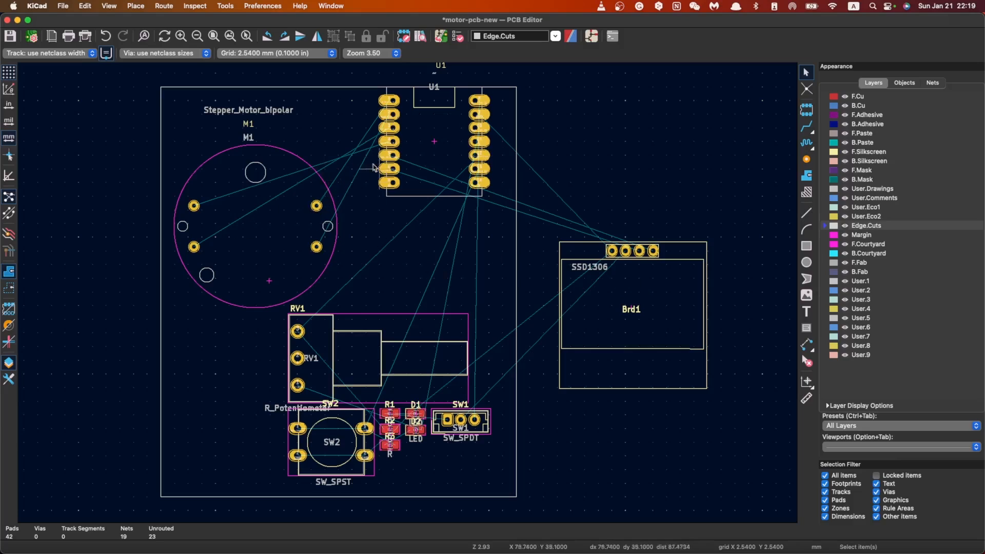
Step: Examine the small footprints R1 to R3, D1, D2 and SW1 in the lower part of the board
scroll(395, 456, up, 4)
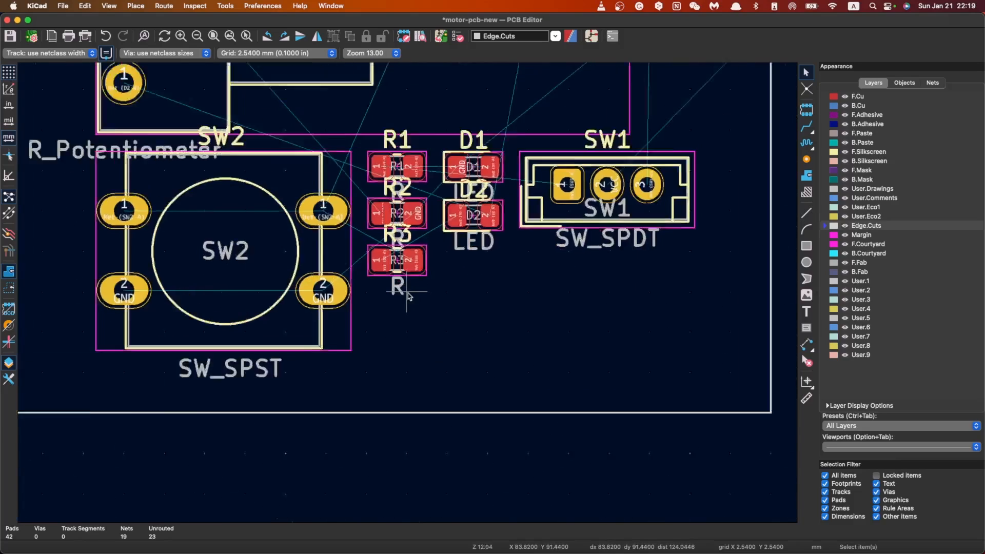
scroll(405, 241, down, 4)
scroll(413, 234, up, 3)
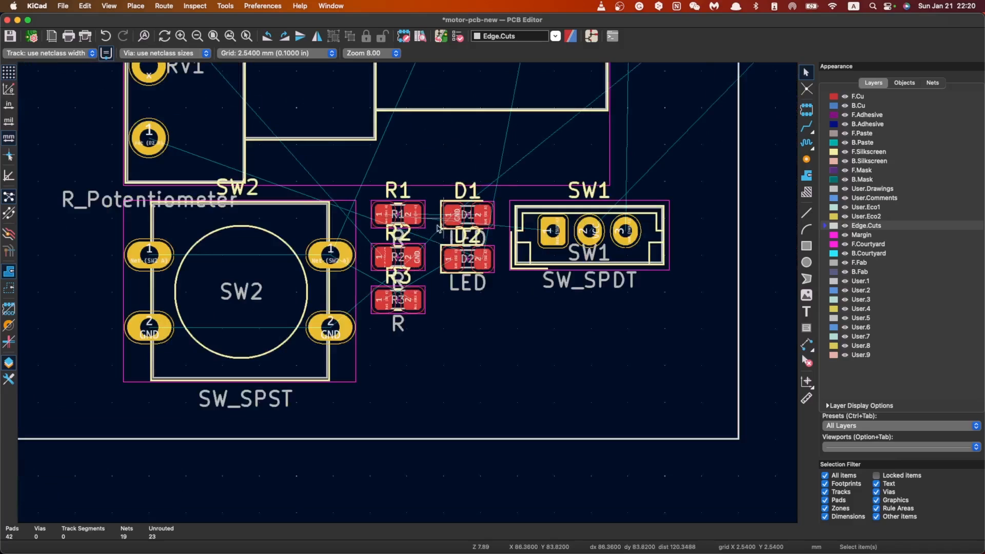
scroll(414, 235, down, 5)
scroll(408, 296, down, 2)
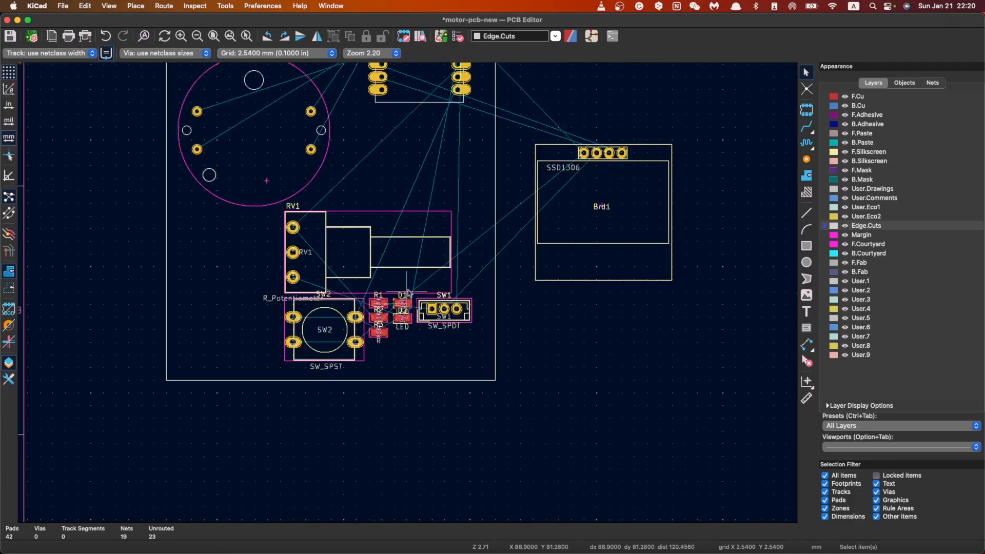
scroll(415, 285, up, 2)
scroll(414, 285, down, 3)
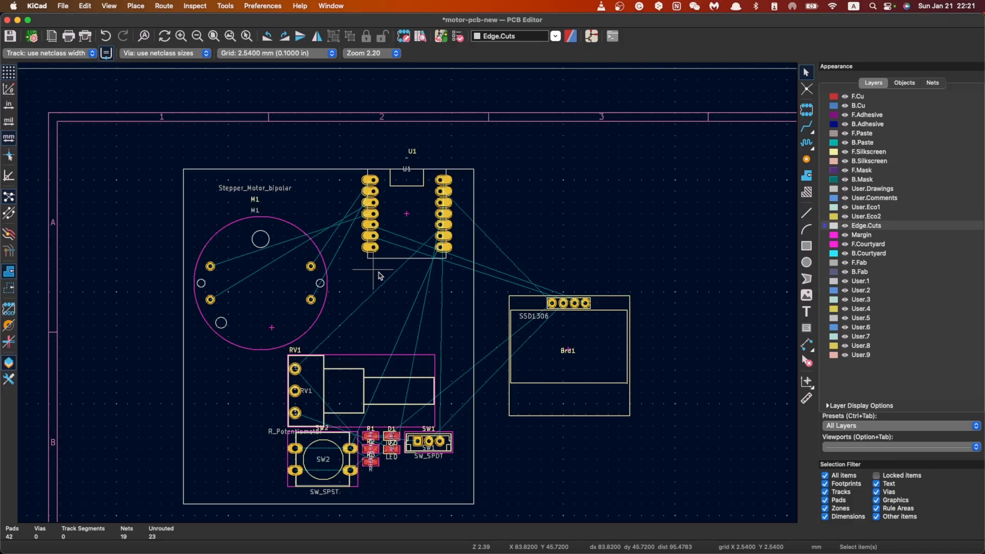
Step: Flip the footprints U1, M1, RV1 and SW2 to the back side of the board
click(410, 205)
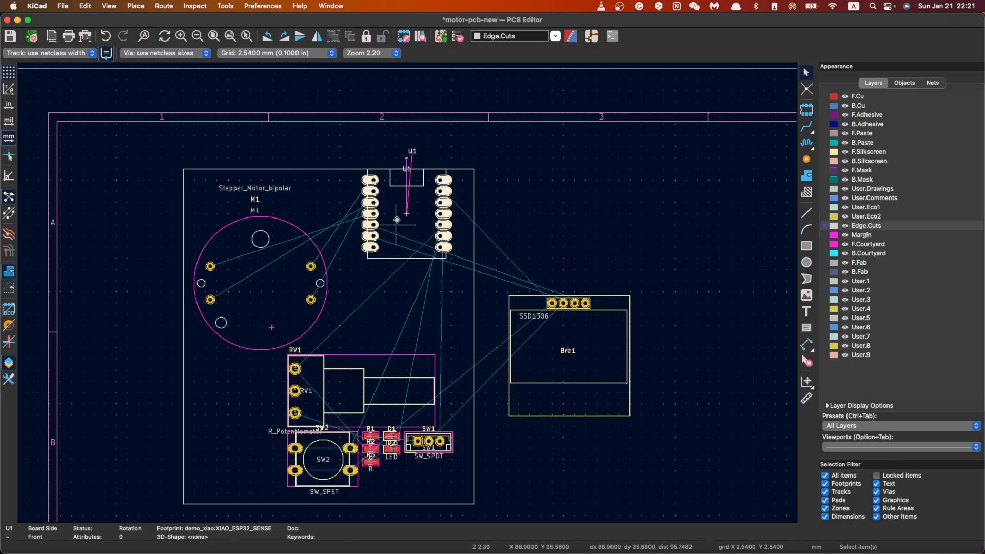
click(280, 287)
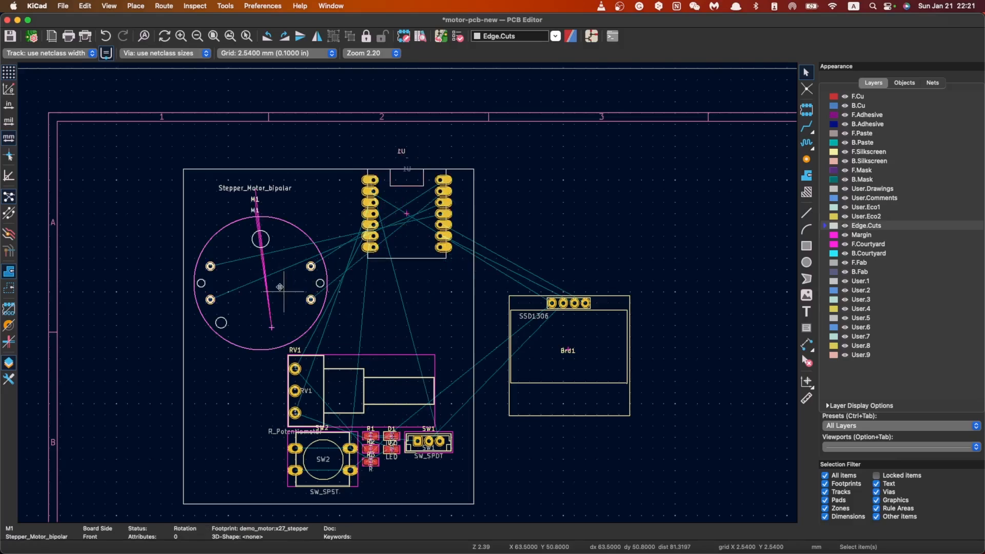
key(f)
click(387, 367)
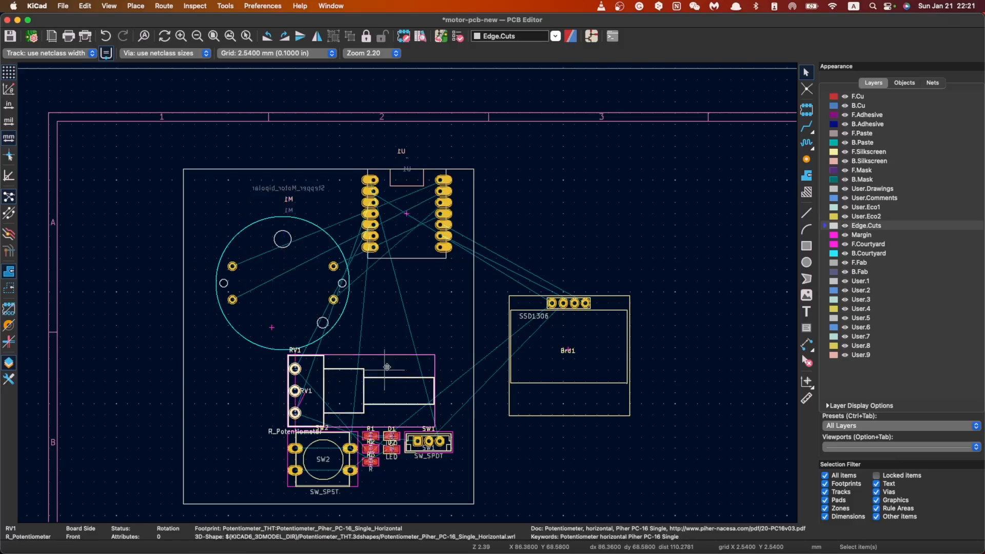
key(f)
click(333, 453)
key(f)
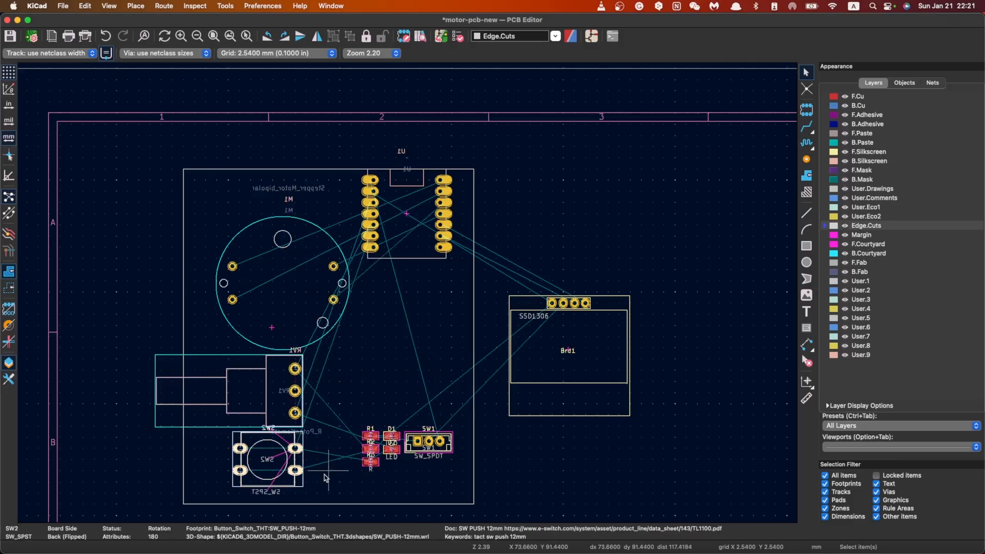
Step: Flip the display footprint Brd1 to the back side and check its mirrored pads and text
click(583, 353)
key(f)
scroll(600, 337, up, 5)
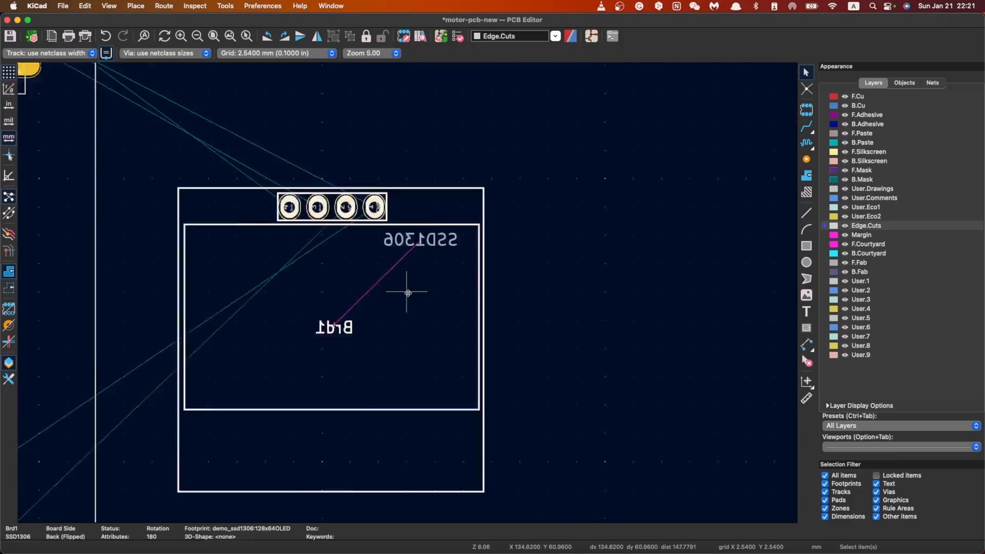
scroll(407, 293, up, 5)
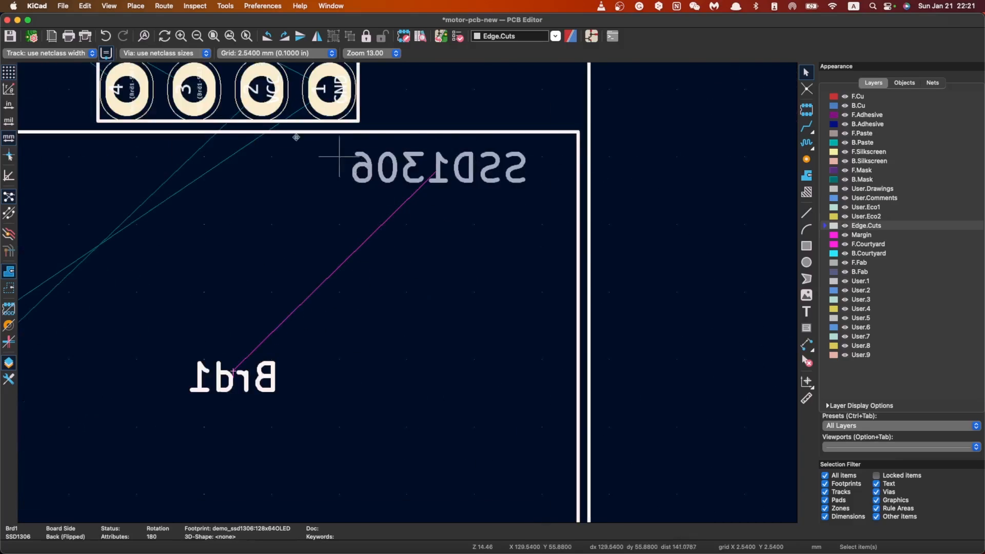
scroll(335, 252, down, 10)
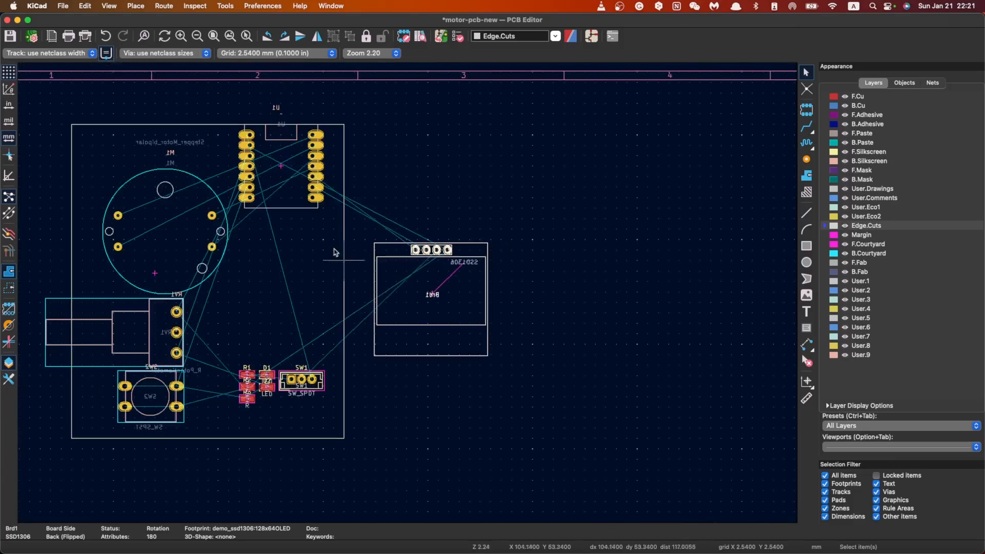
scroll(359, 262, up, 2)
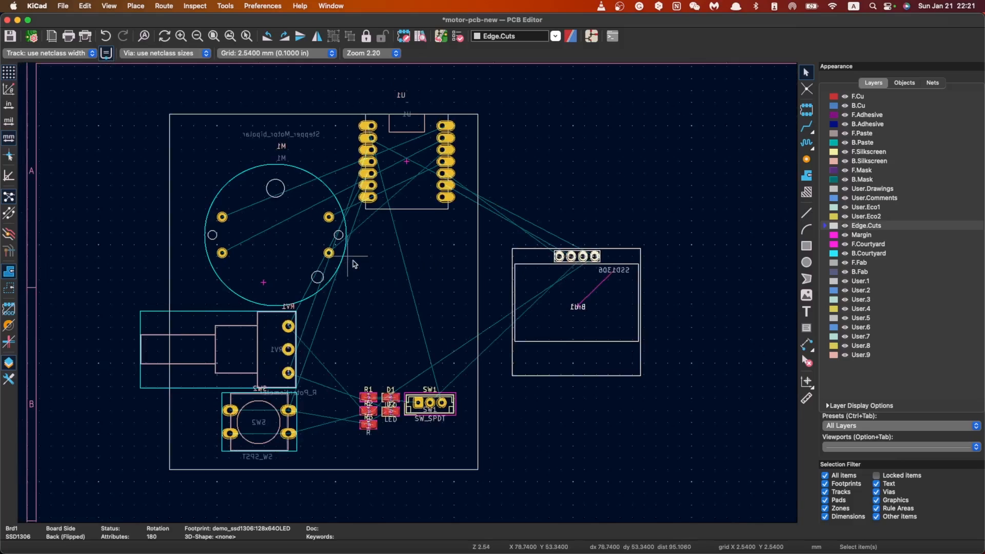
click(444, 283)
Step: Move stepper motor M1 closer to the board's upper-left corner and push button SW2 closer to its lower-left corner
scroll(517, 306, down, 1)
scroll(237, 246, up, 1)
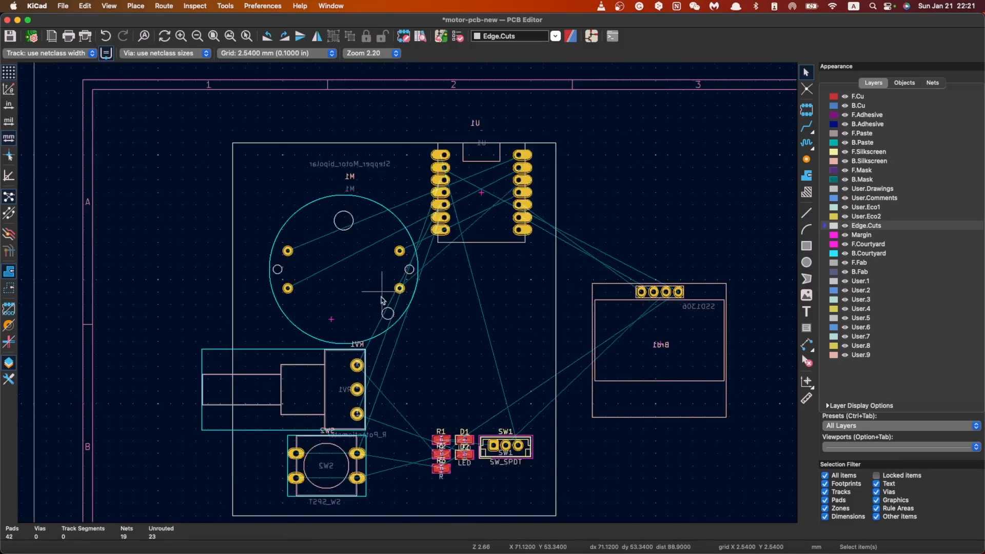
click(318, 252)
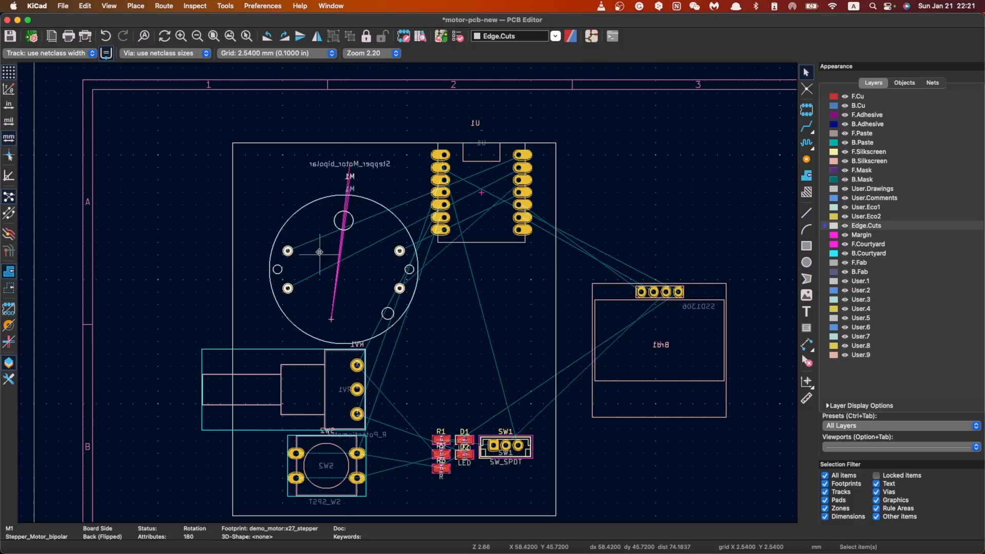
key(m)
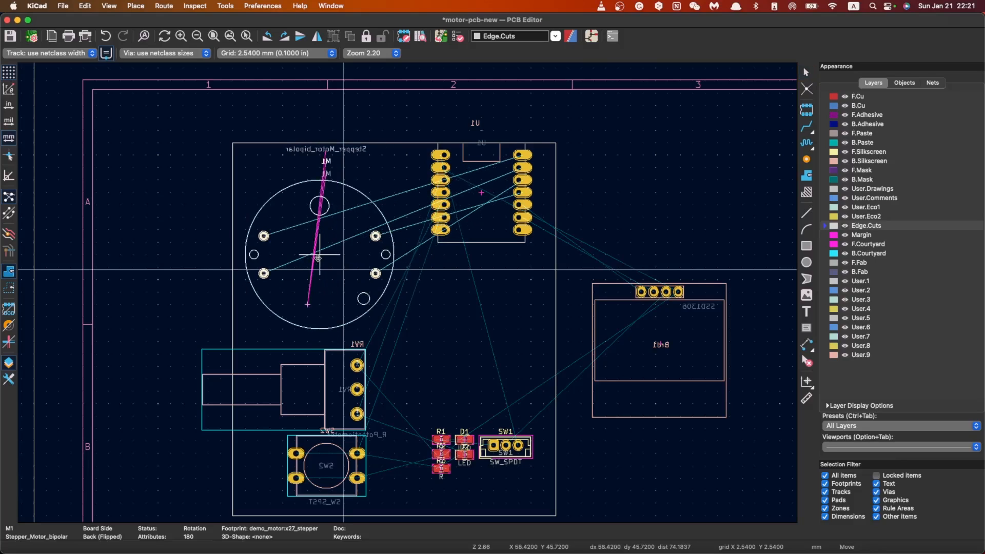
click(317, 258)
key(Escape)
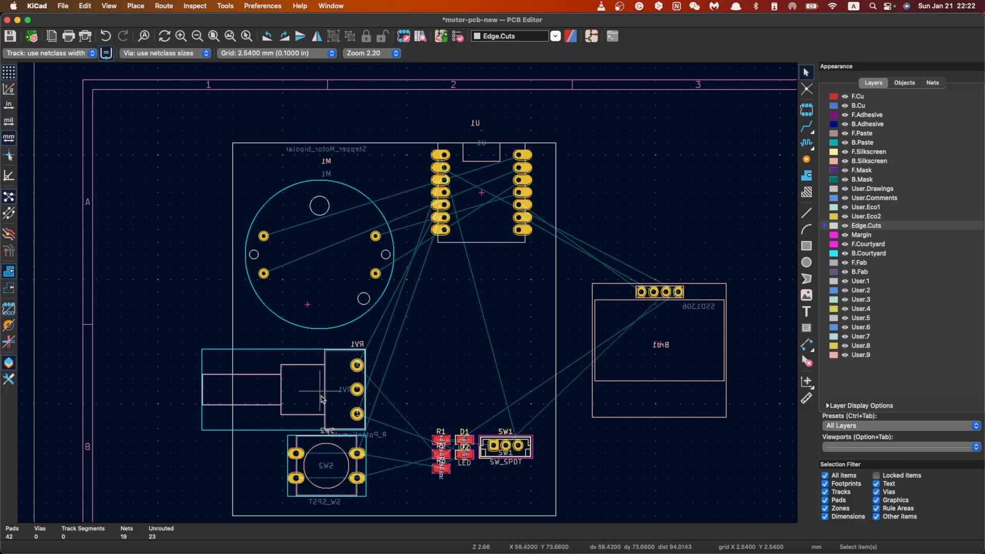
click(336, 474)
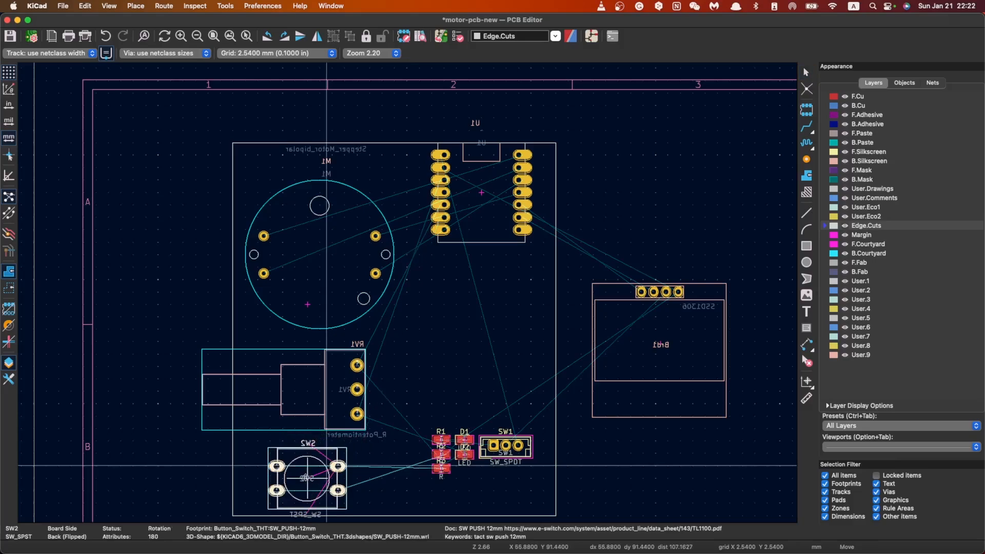
drag(337, 476, 305, 488)
click(532, 235)
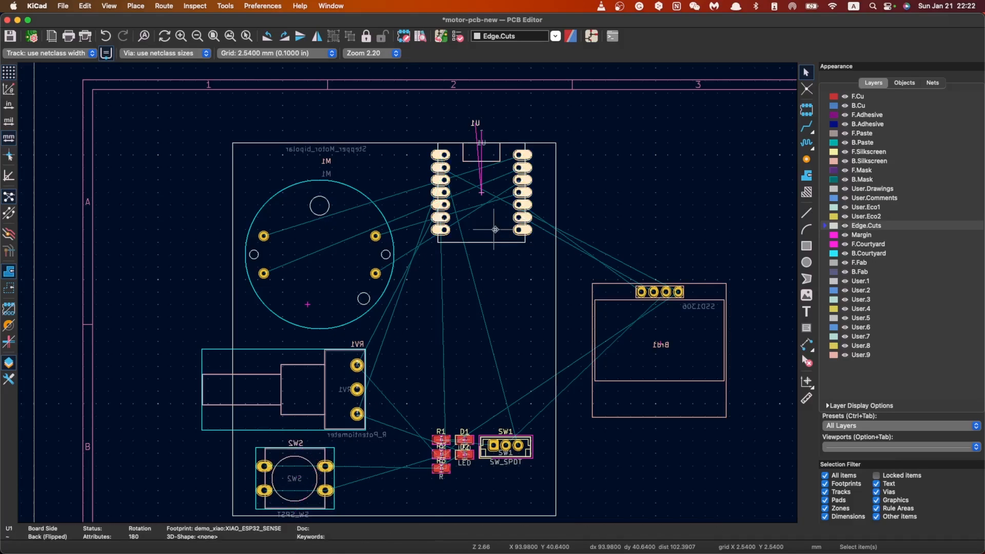
key(m)
click(522, 229)
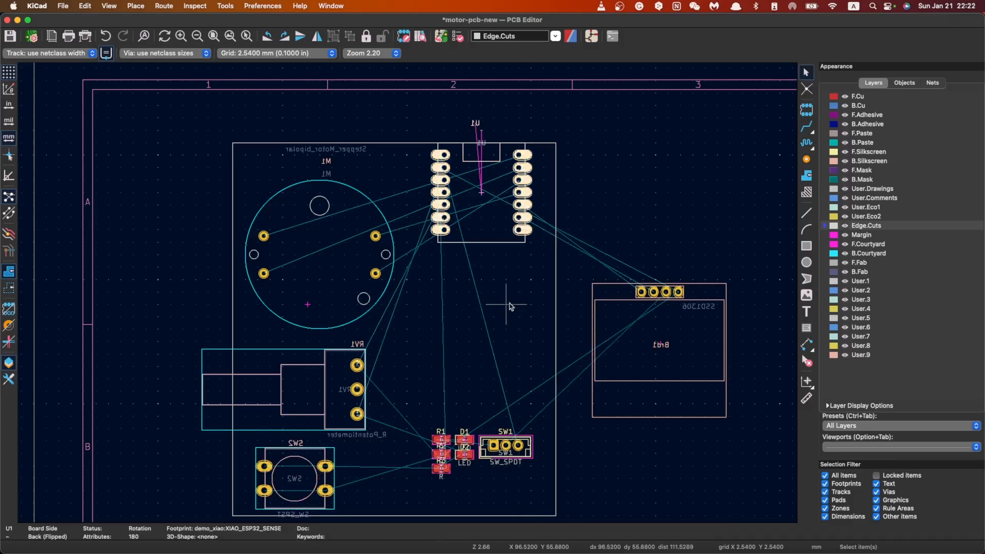
Step: Move the display footprint Brd1 back inside the board, directly below U1 and along the right edge
click(704, 330)
key(m)
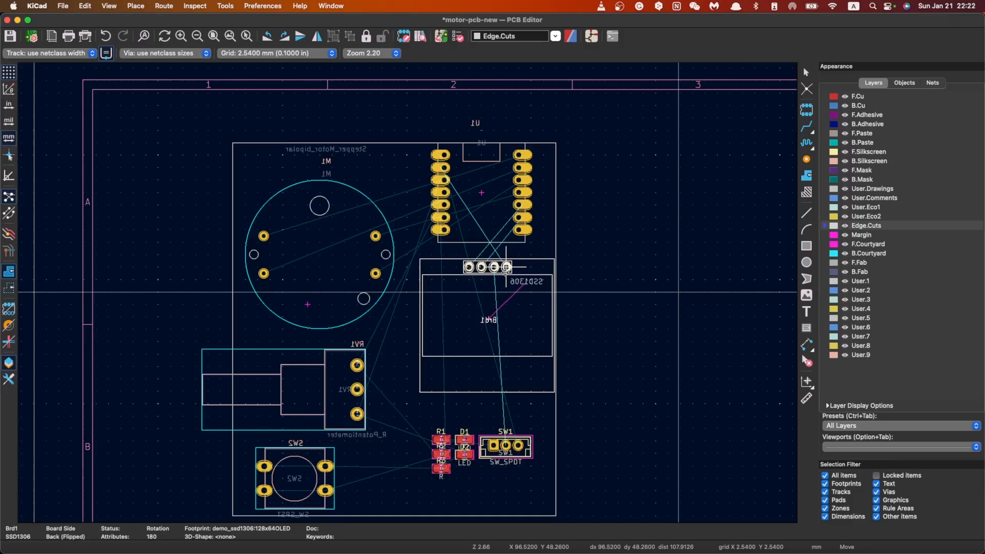
click(505, 267)
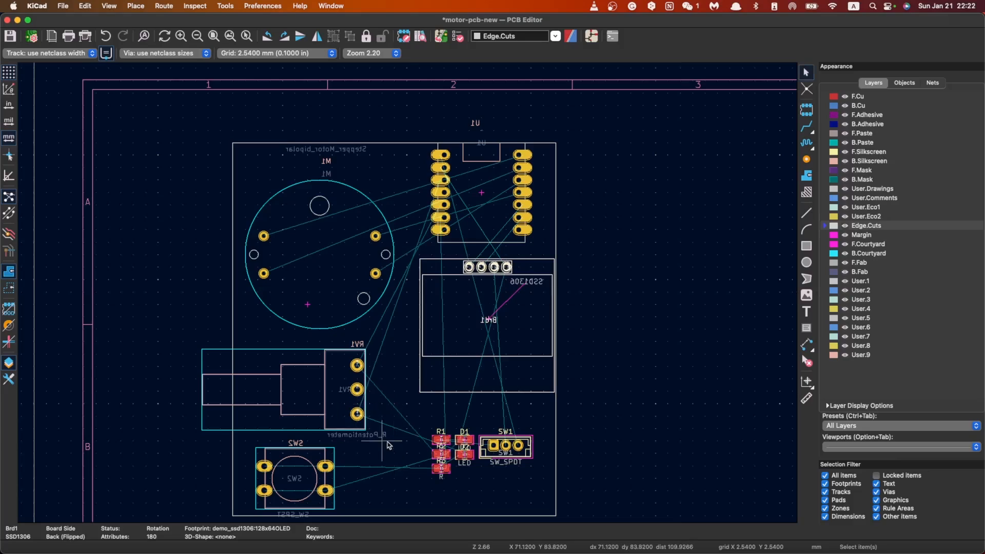
click(523, 452)
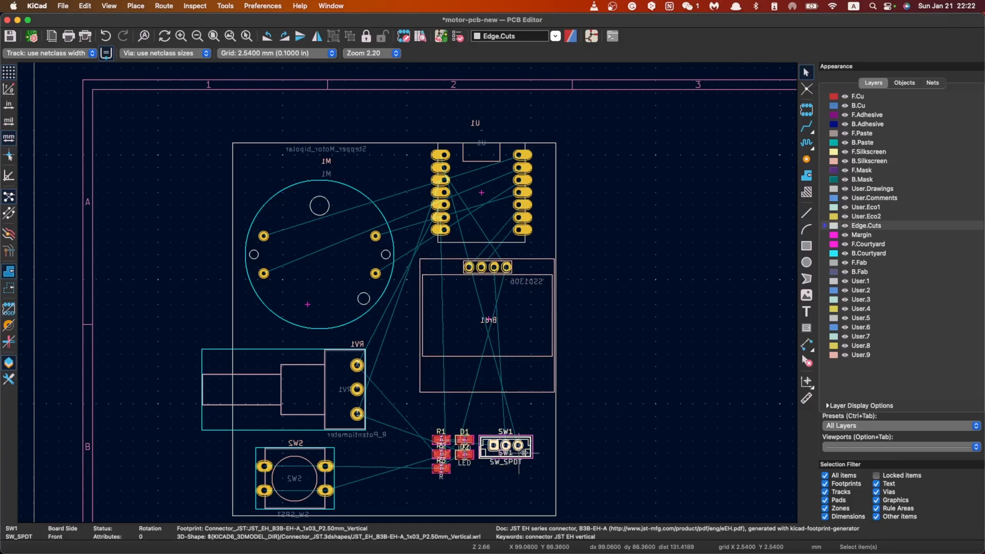
key(m)
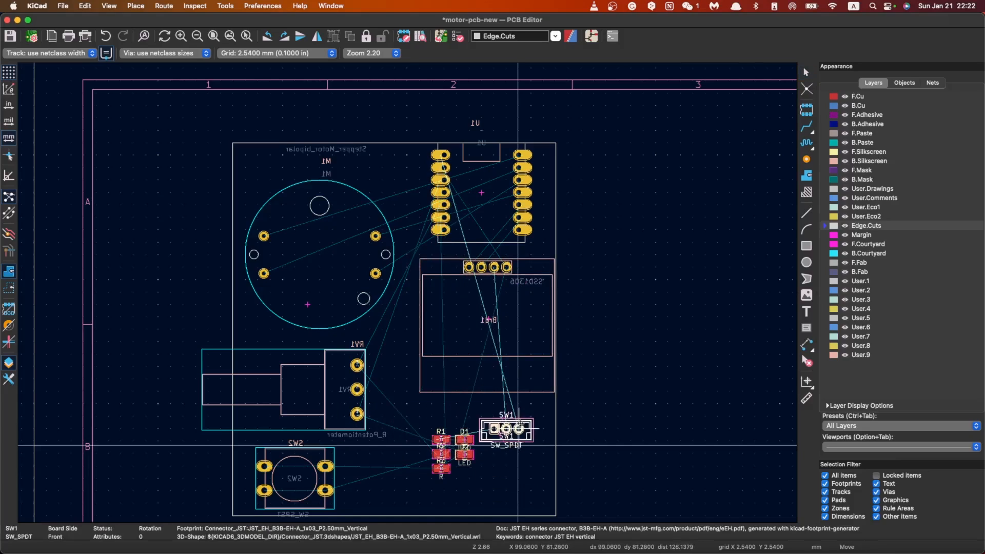
click(518, 454)
Step: Select resistors R1–R3, LEDs D1 and D2 and connector SW1 together and move them outside the board, beyond its right edge
scroll(471, 388, up, 1)
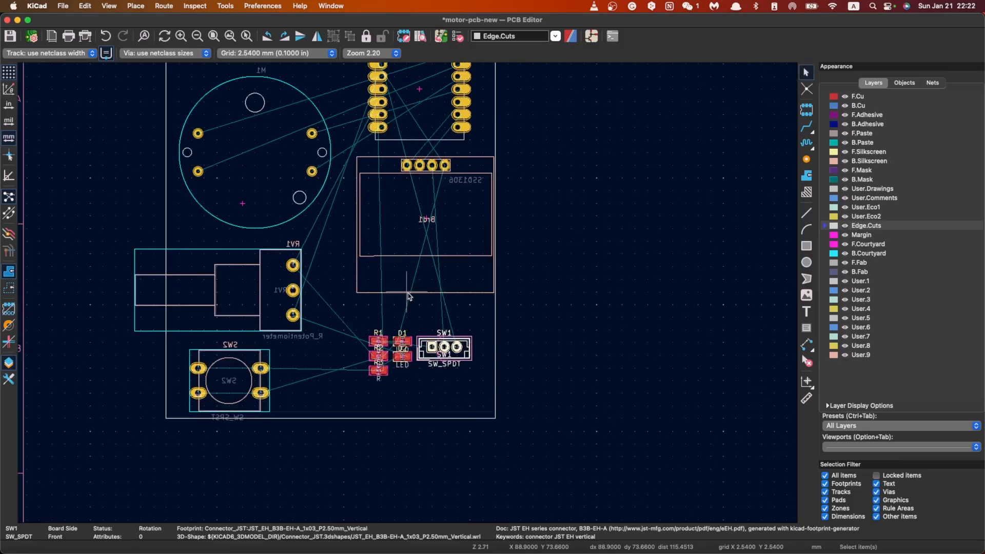
scroll(408, 296, left, 3)
drag(515, 387, 395, 313)
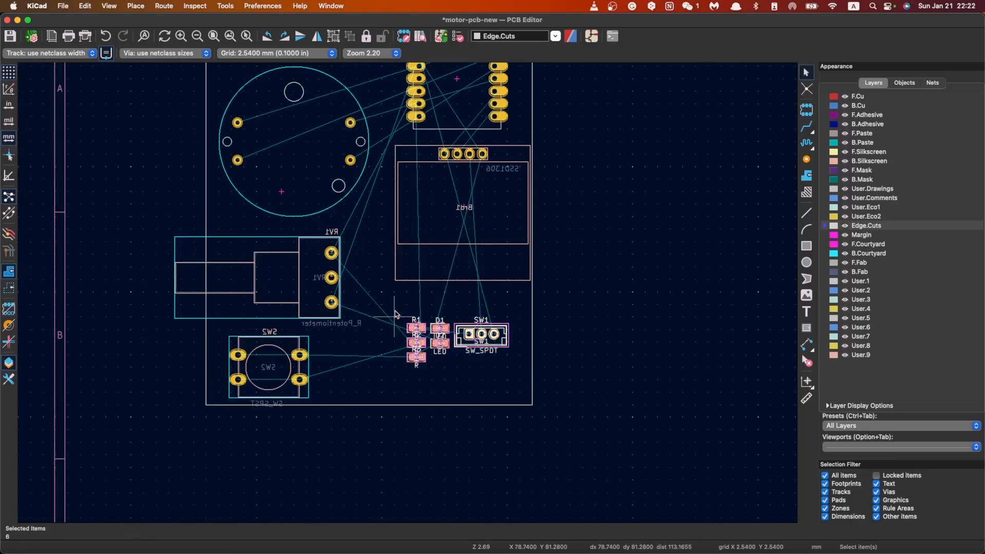
key(m)
click(604, 293)
scroll(481, 254, down, 3)
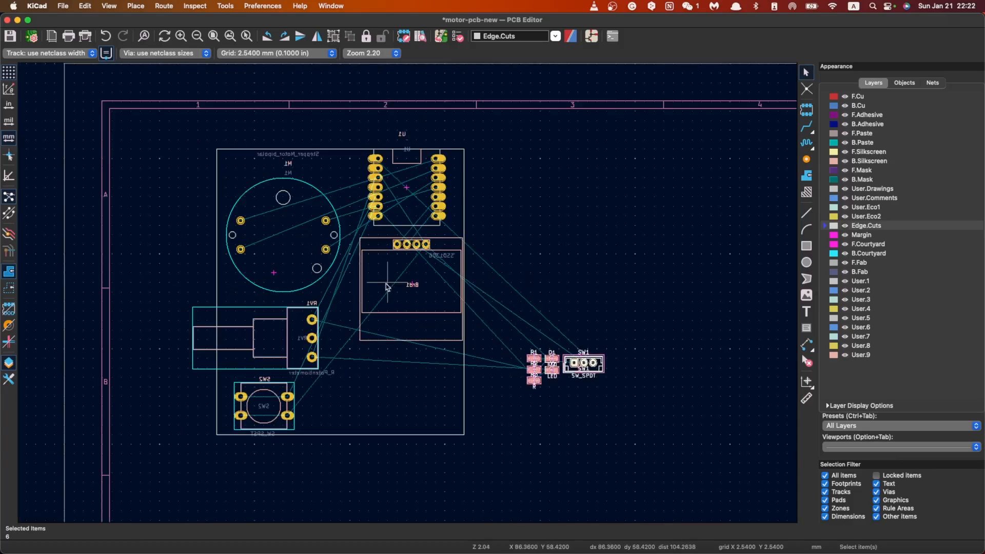
Step: Rotate potentiometer RV1 by 90° and place it below display Brd1 with its shaft extending past the board's bottom edge
scroll(387, 288, up, 1)
click(377, 323)
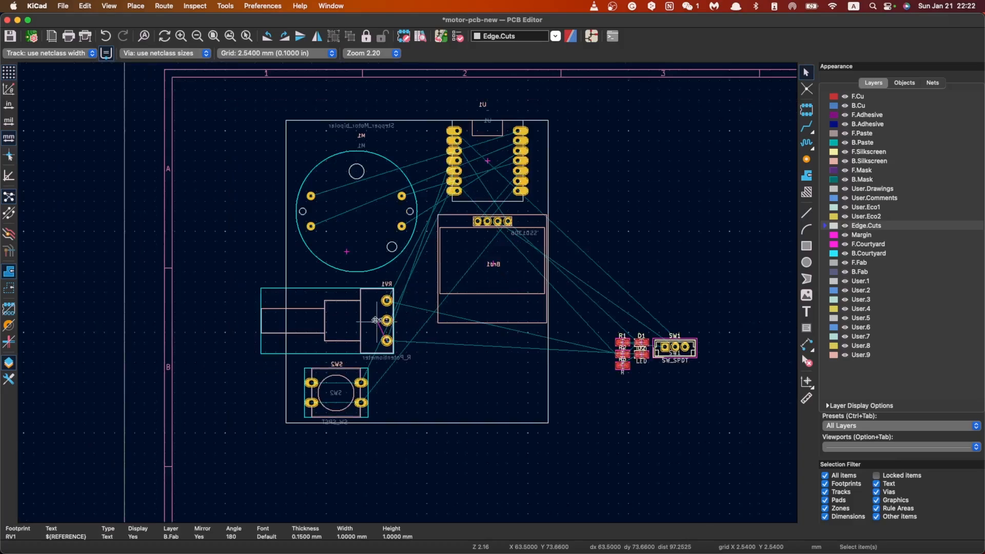
click(367, 340)
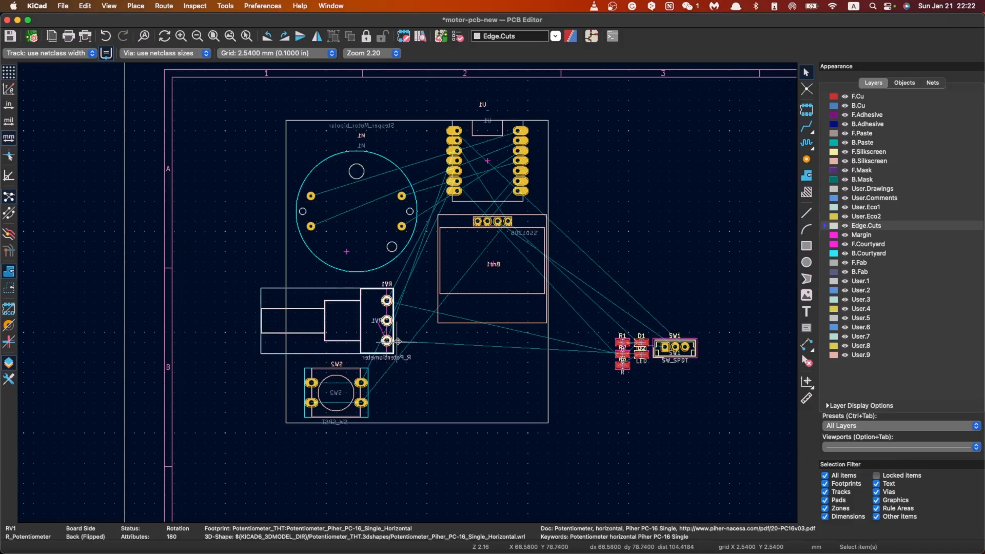
key(r)
key(m)
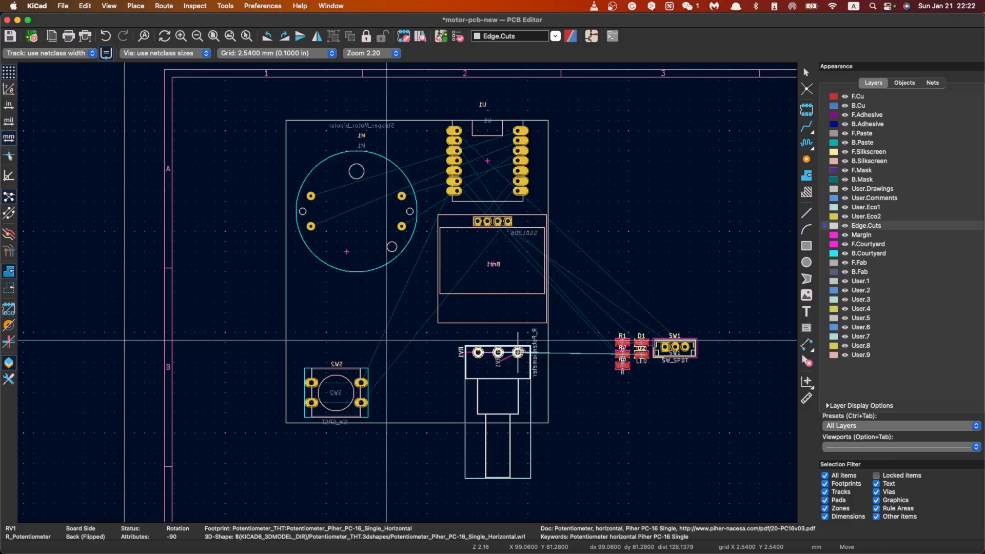
click(518, 352)
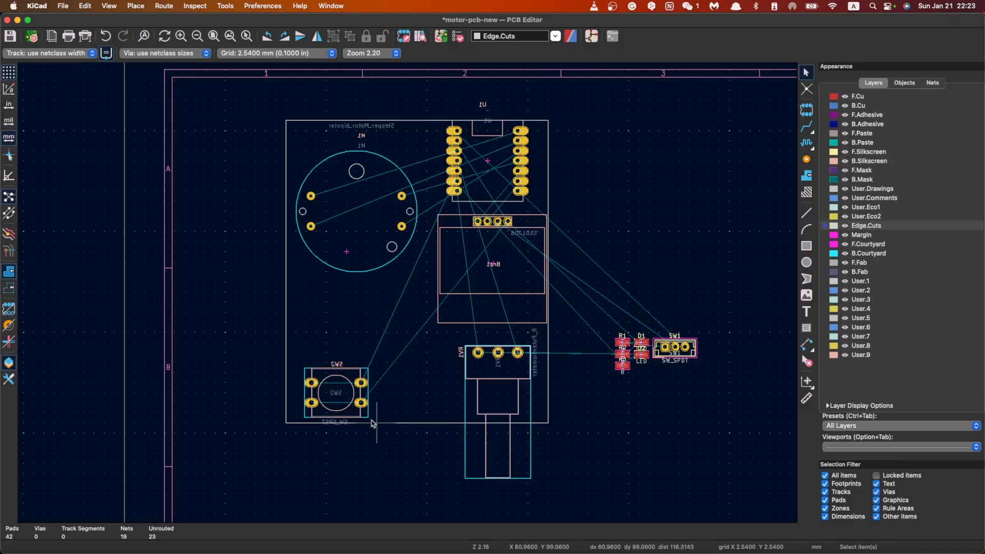
Step: Rotate push button SW2 by 90° and place it inside the bottom board edge, directly left of potentiometer RV1
click(340, 405)
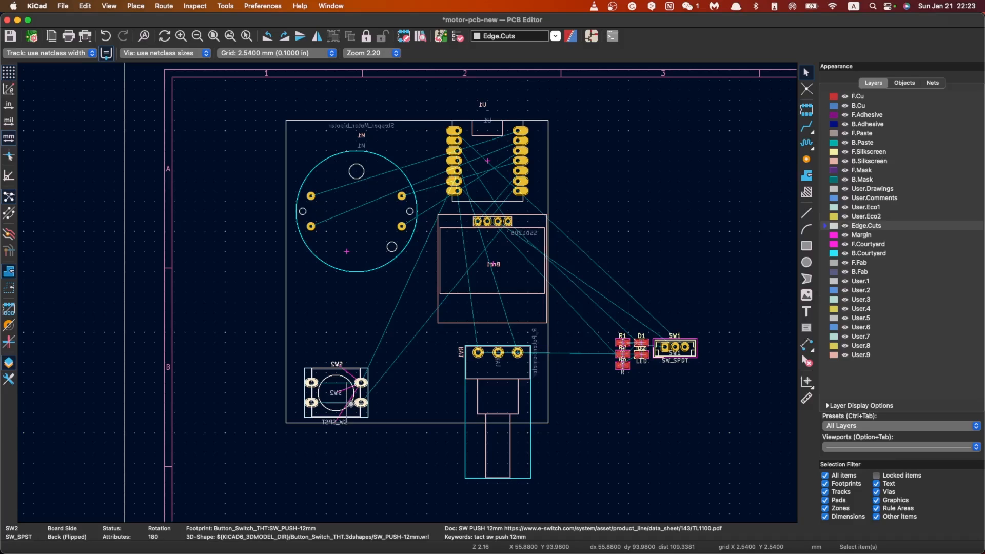
key(r)
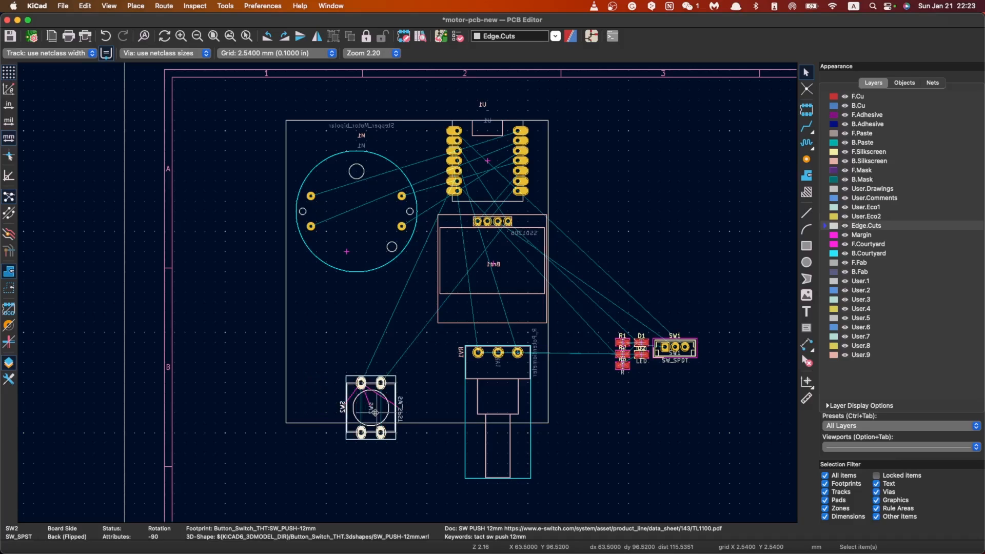
scroll(375, 412, up, 3)
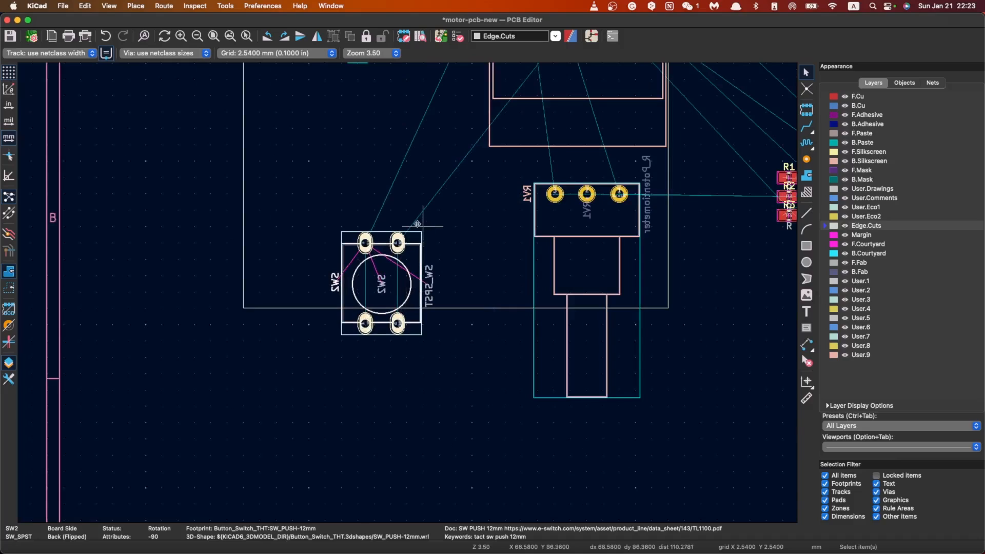
scroll(417, 224, down, 3)
key(m)
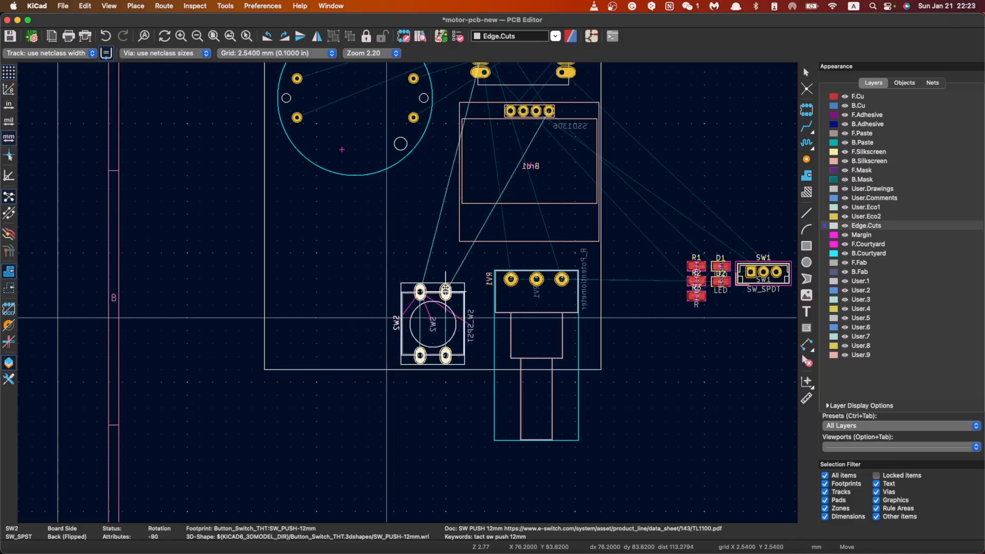
click(445, 291)
scroll(426, 291, down, 5)
scroll(412, 291, down, 2)
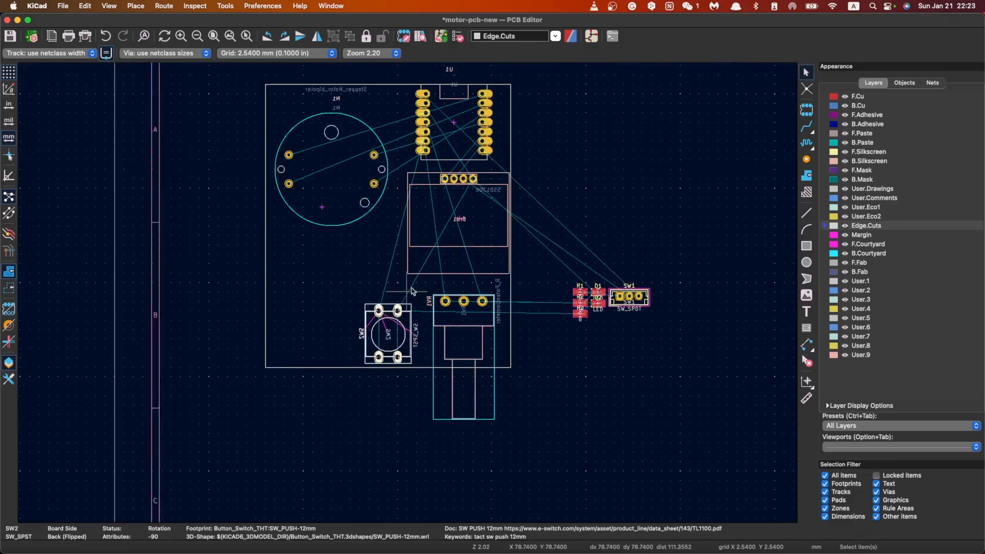
Step: Rotate connector SW1 by 90° and place it inside the board's lower-left corner, left of SW2
scroll(412, 291, up, 1)
click(643, 308)
key(m)
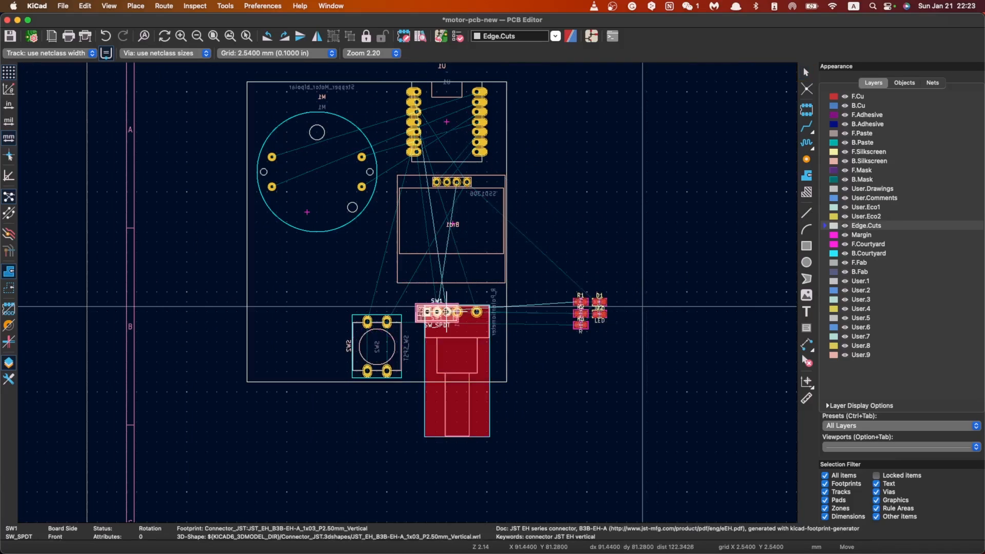
key(r)
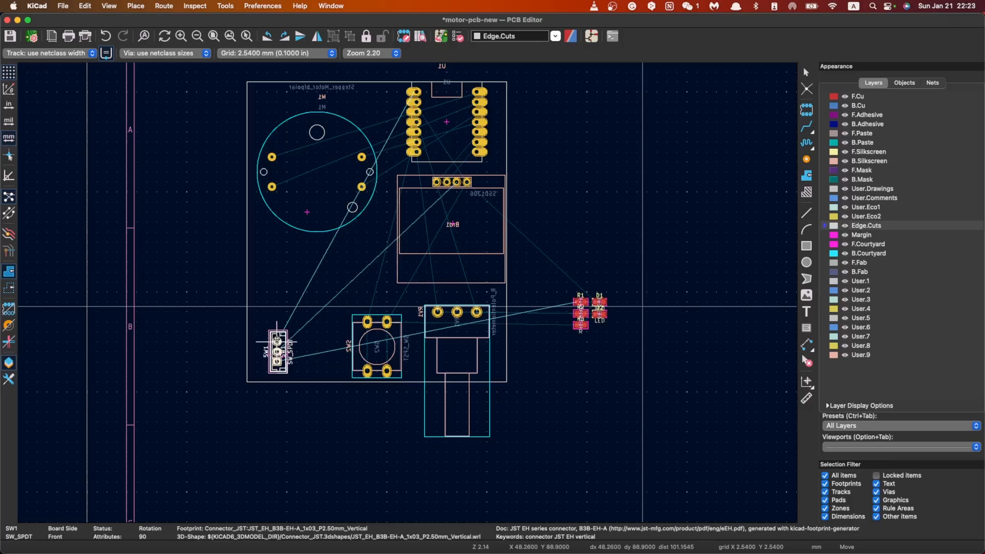
click(277, 341)
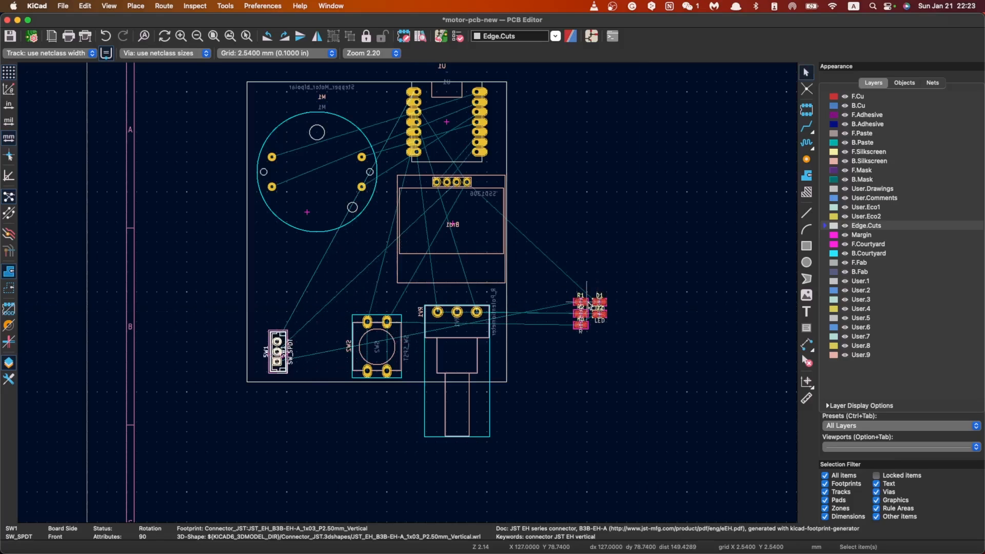
Step: Move resistors R1–R3 and LEDs D1 and D2 together into the free board area between motor M1 and button SW2
click(585, 301)
click(577, 302)
click(578, 301)
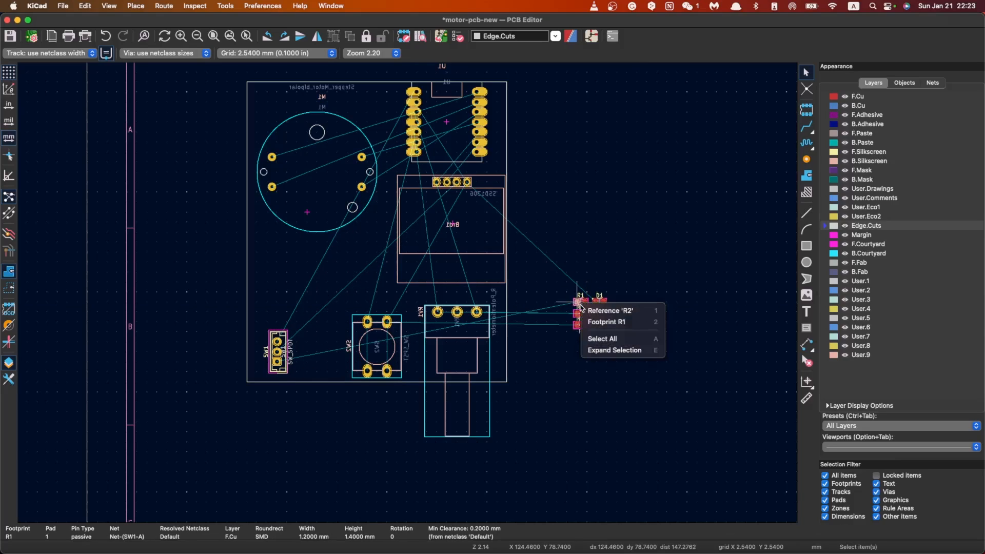
click(549, 282)
drag(654, 360, 558, 264)
key(m)
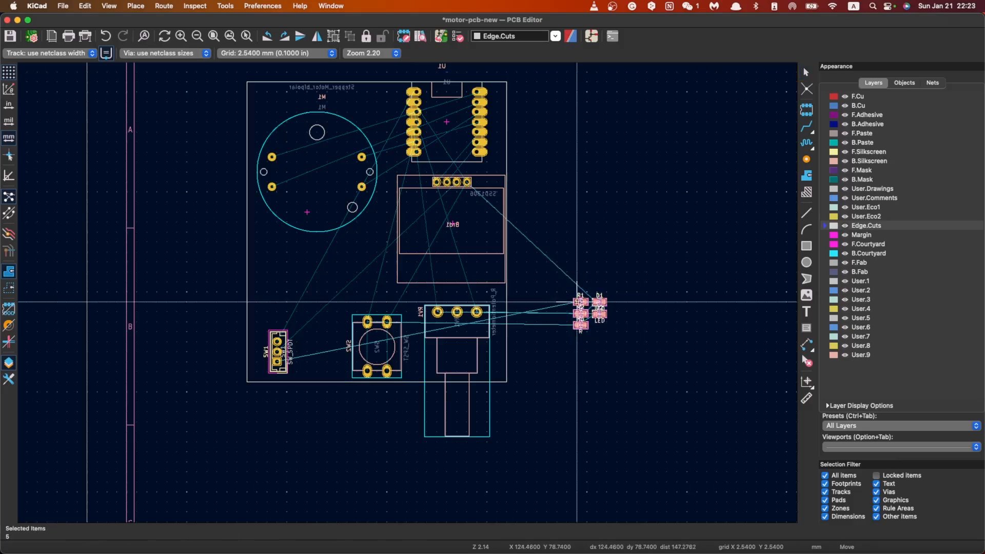
scroll(327, 271, up, 4)
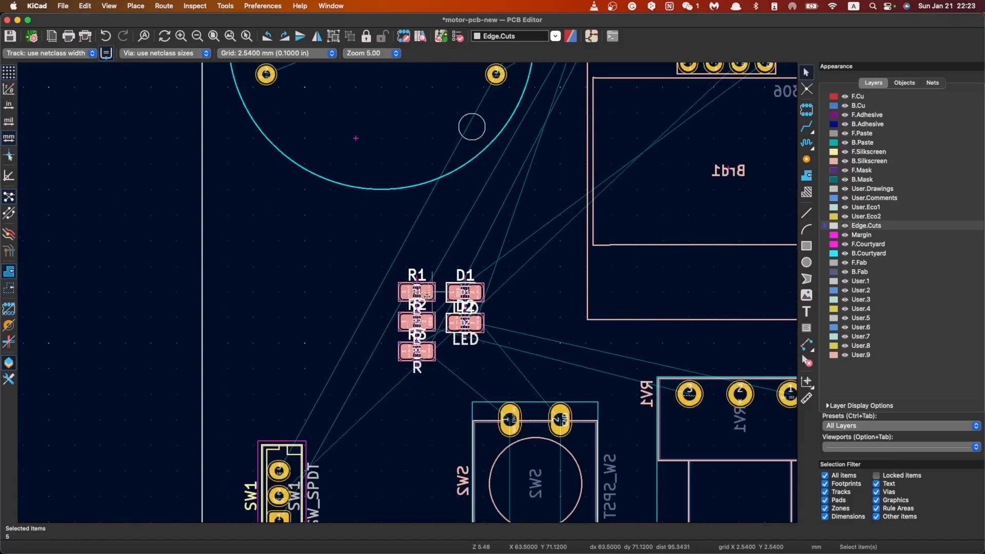
click(368, 295)
scroll(328, 307, down, 3)
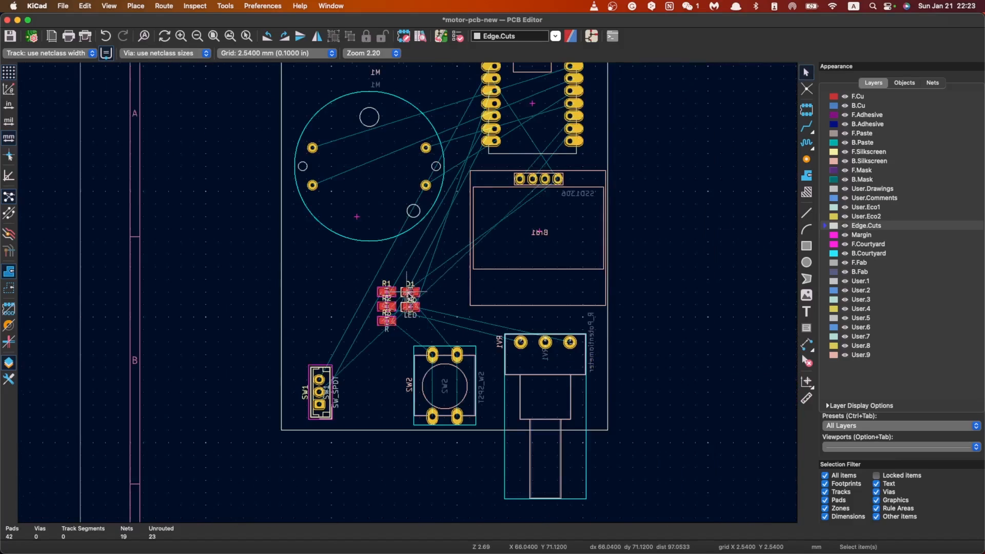
Step: Move resistor R1 up and left, away from the other small parts, to just below motor M1
scroll(408, 296, up, 3)
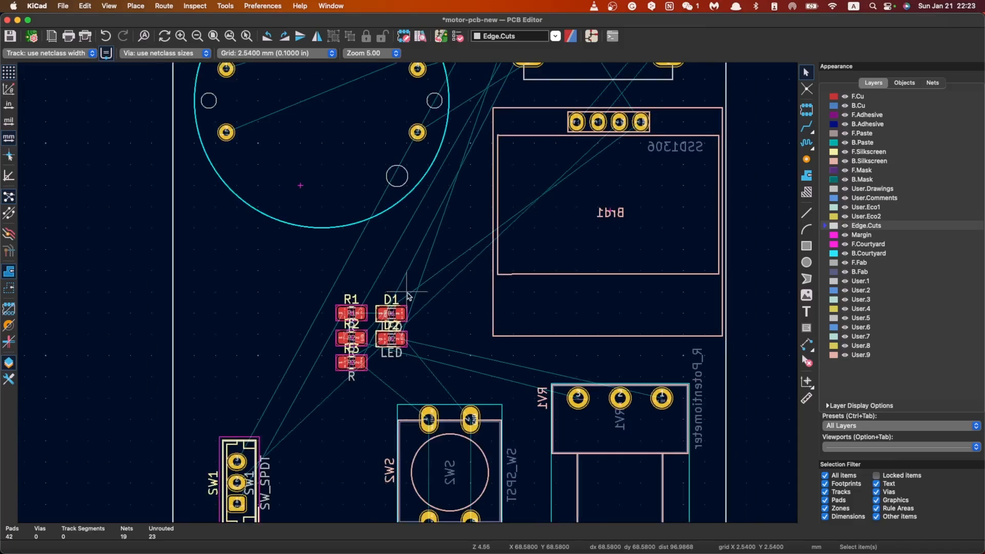
scroll(409, 295, down, 5)
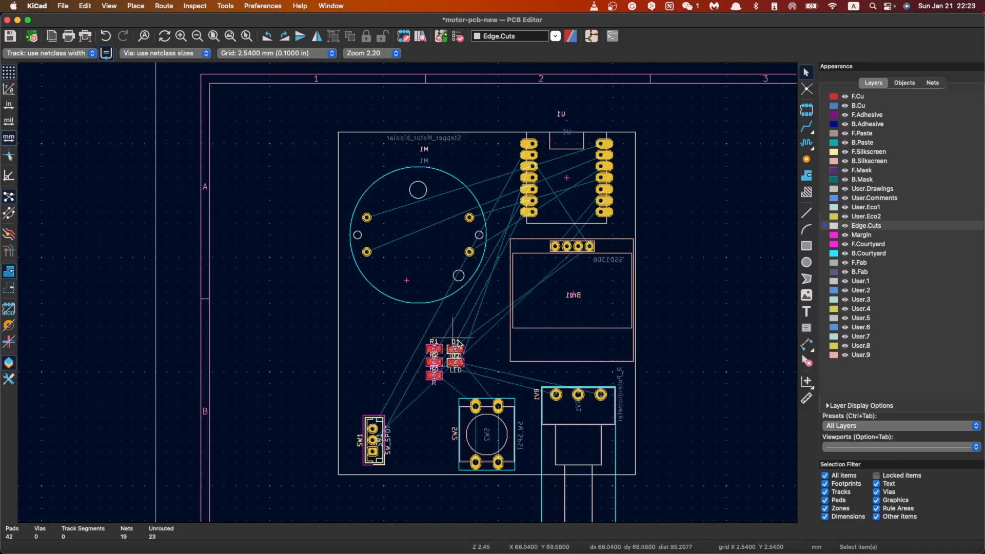
scroll(438, 362, up, 5)
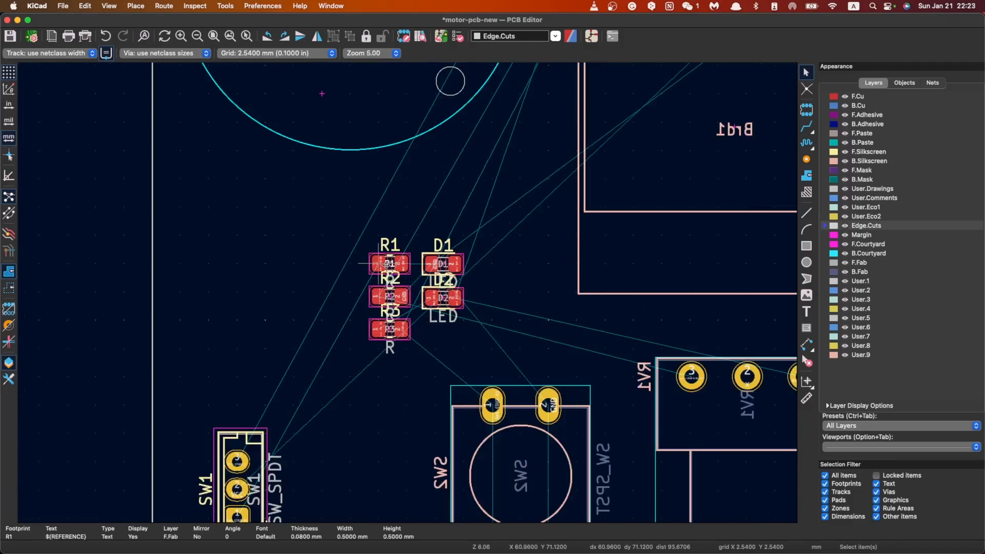
click(390, 266)
click(394, 272)
click(388, 251)
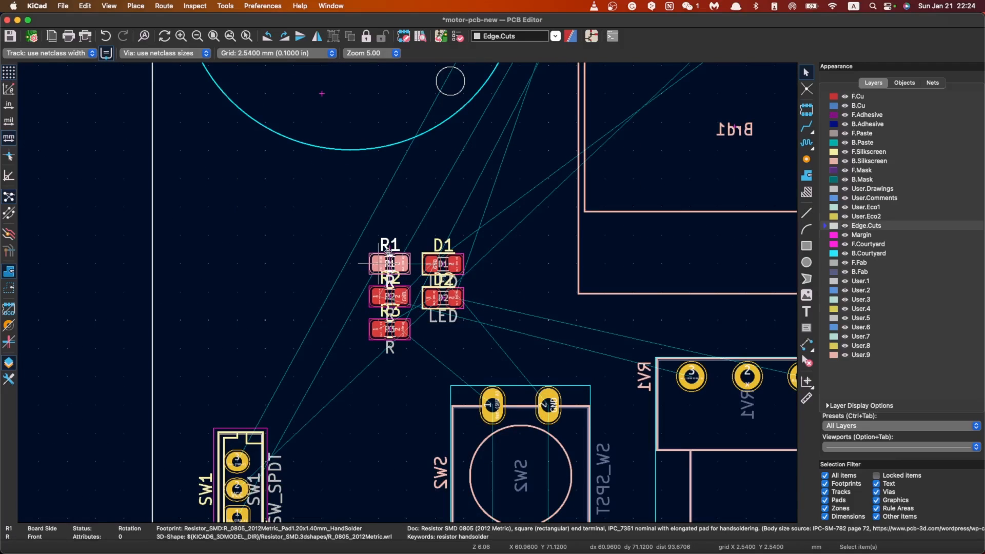
drag(388, 252, 326, 193)
Step: Move LED D1 to the right of R1, level with it, and rotate it to a vertical 90° orientation
click(458, 275)
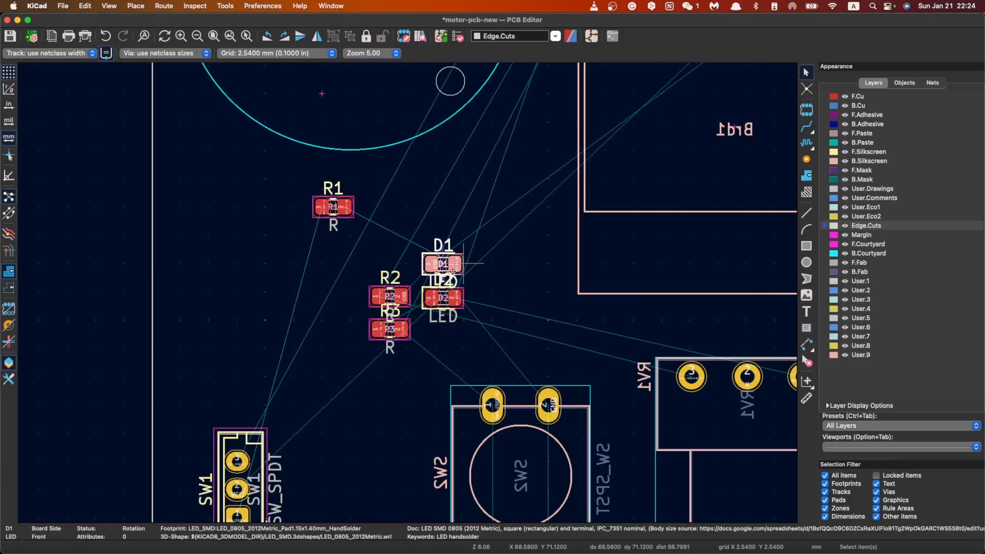
drag(453, 271, 455, 209)
key(r)
key(r)
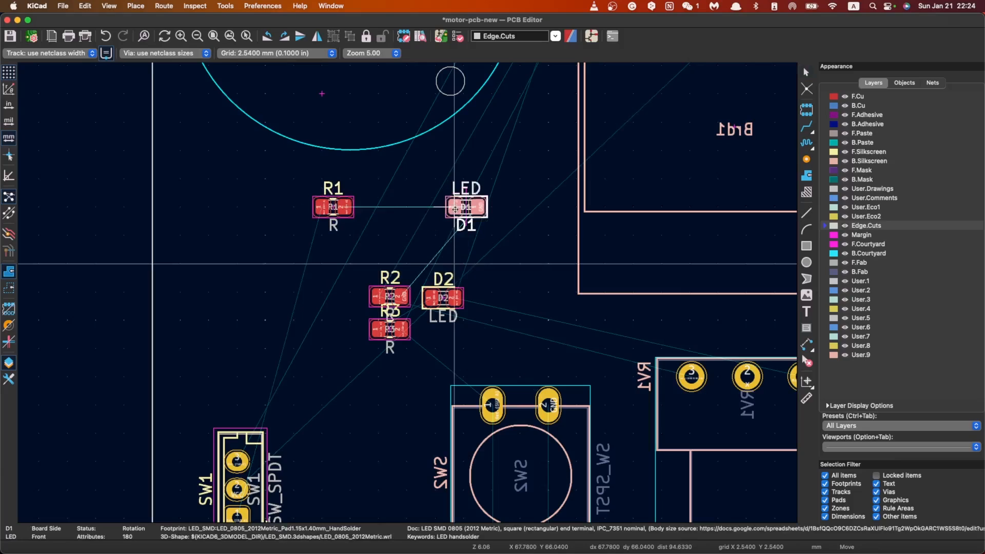
key(r)
key(r)
key(r)
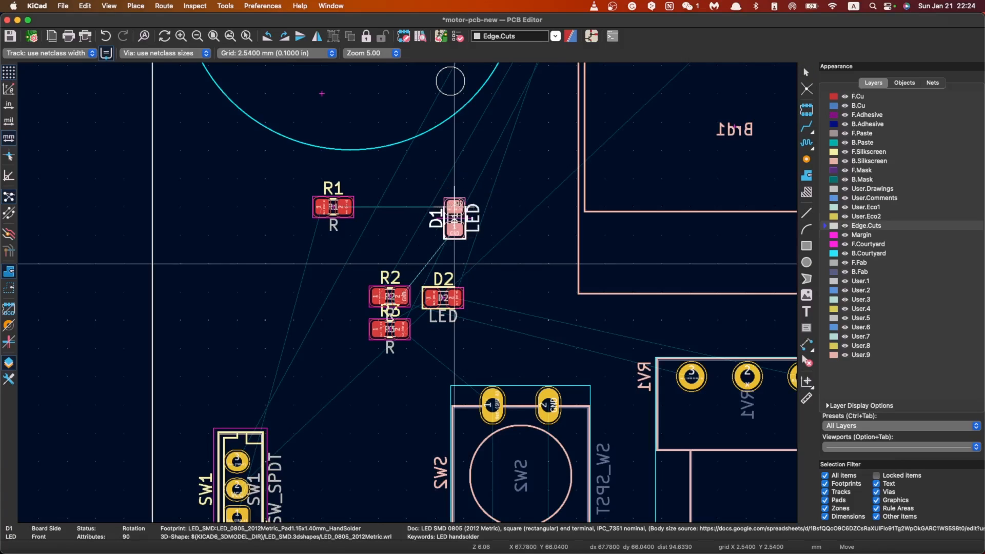
click(463, 263)
Step: Rotate resistor R2 by 90° and place it directly below LED D1, above button SW2
click(382, 295)
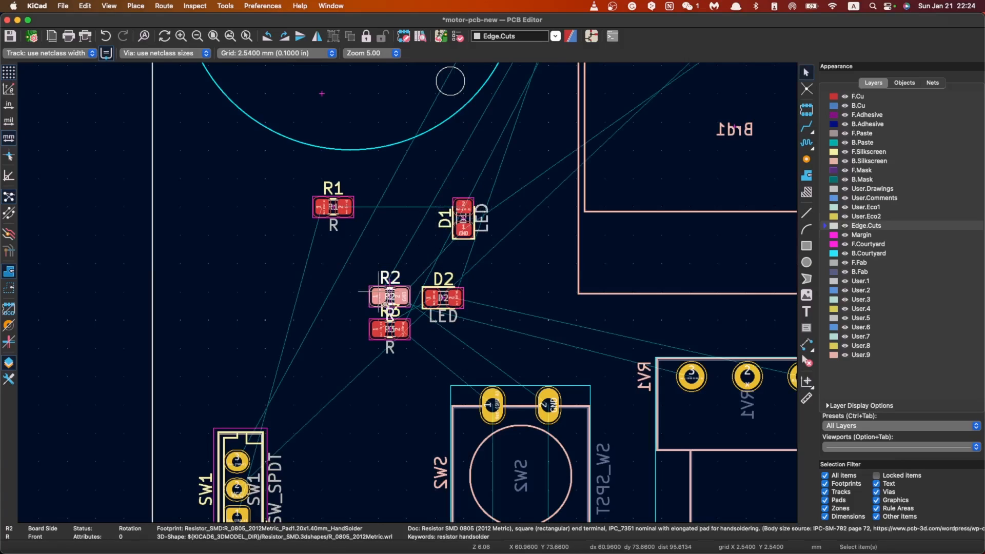
drag(385, 304, 471, 340)
key(r)
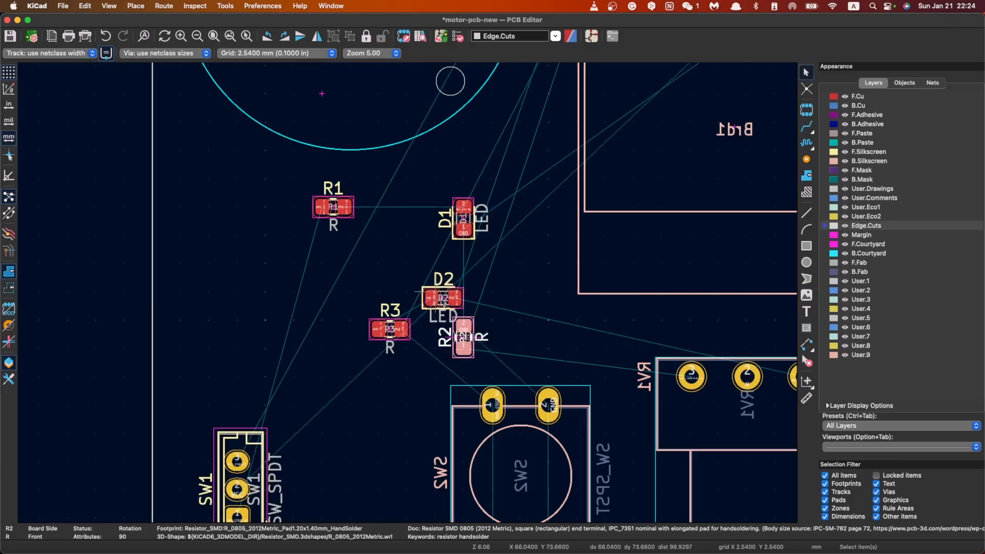
Step: Move LED D2 below resistor R3, into the space between connector SW1 and button SW2
drag(442, 300, 571, 332)
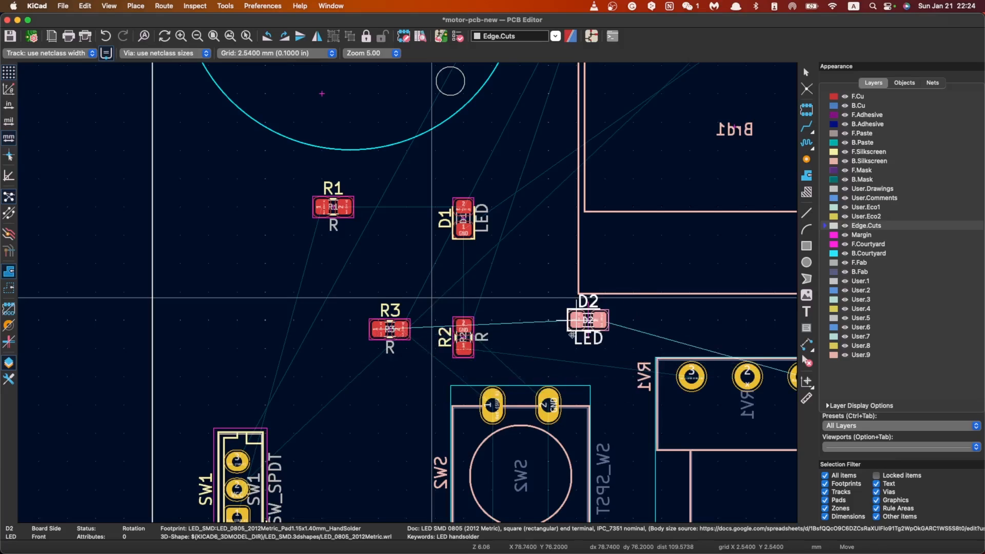
scroll(549, 322, down, 3)
drag(408, 293, 287, 352)
click(278, 359)
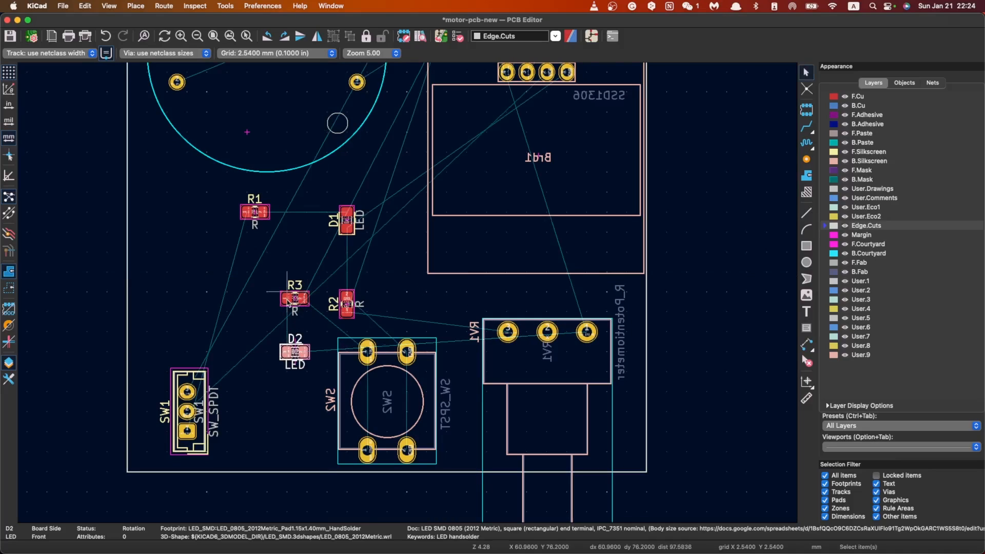
Step: Place resistor R3 directly below LED D2, keeping both between connector SW1 and button SW2
click(288, 298)
click(294, 304)
key(m)
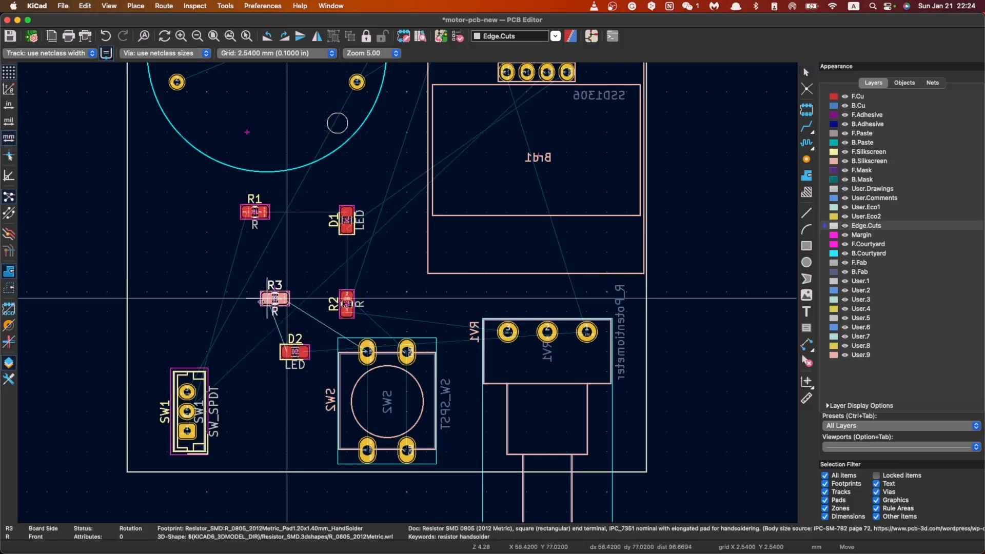
drag(302, 394, 293, 411)
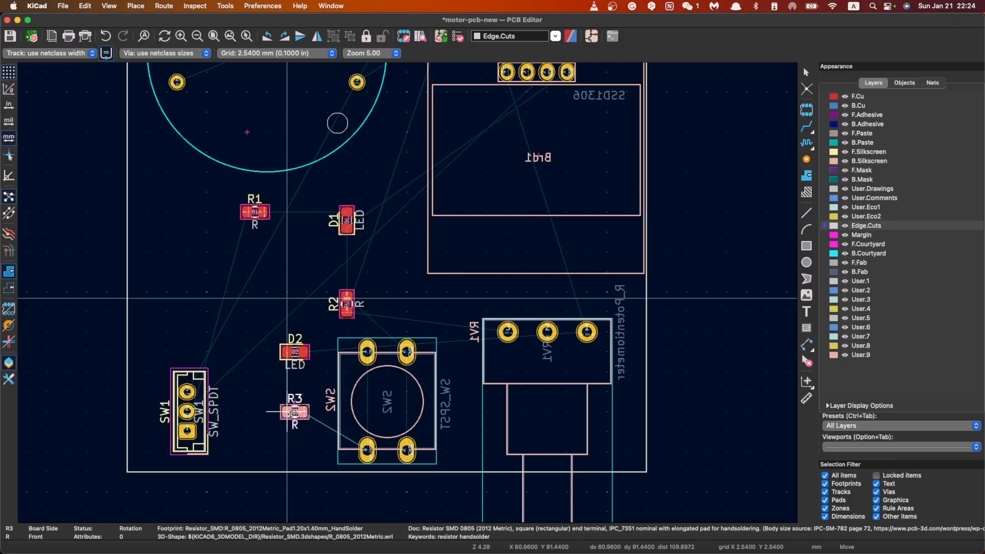
click(293, 411)
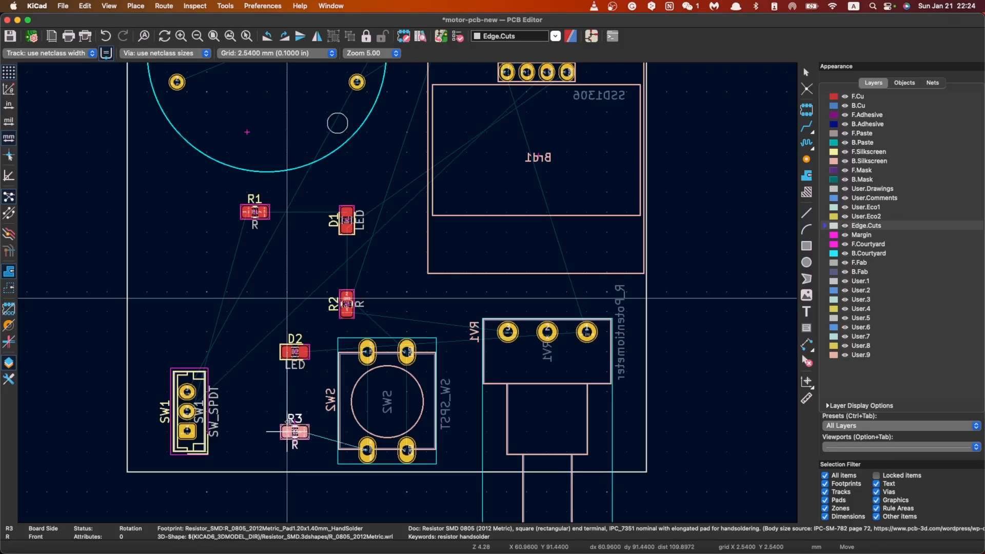
click(300, 358)
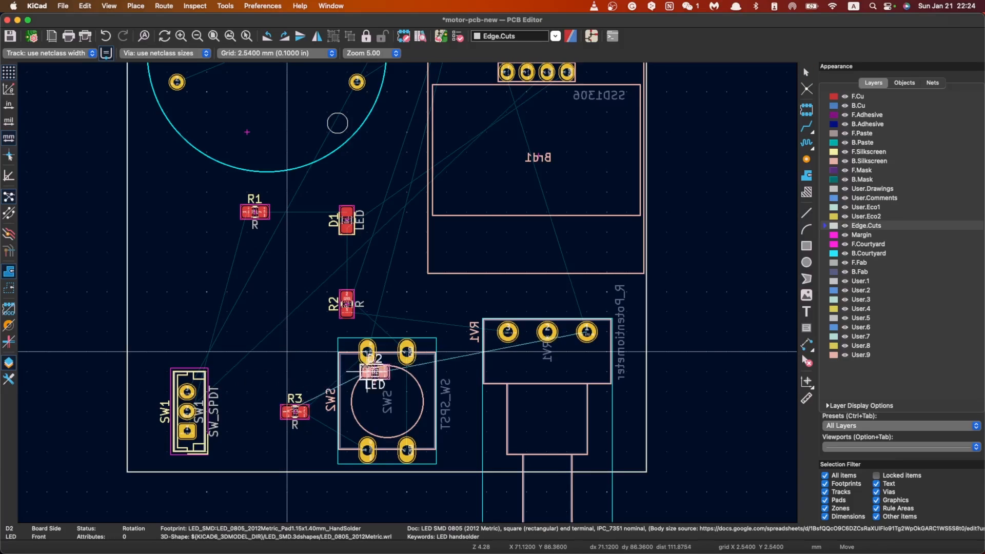
click(287, 352)
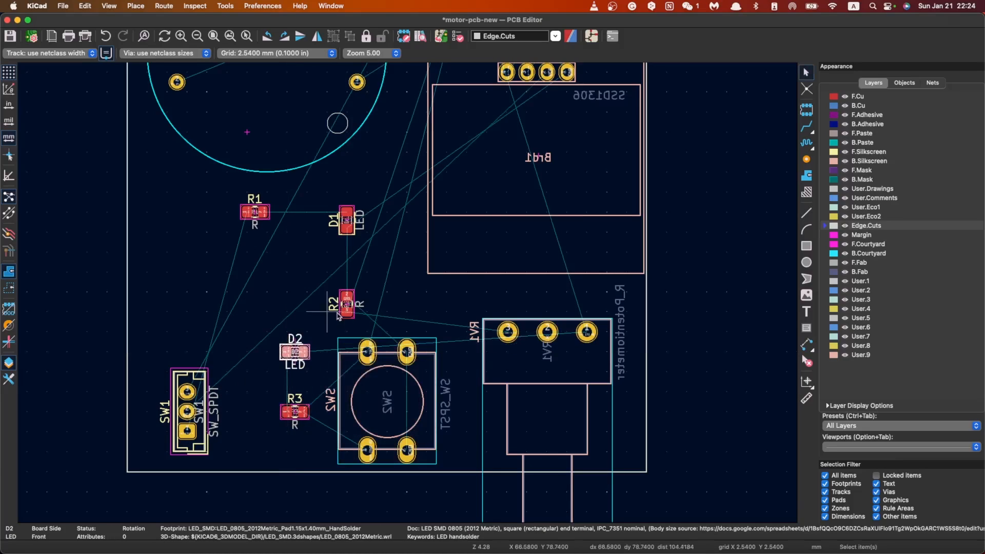
Step: Switch to the Schematic Editor to check the wiring around SW1, R1 and D1, and return to the PCB Editor
click(591, 42)
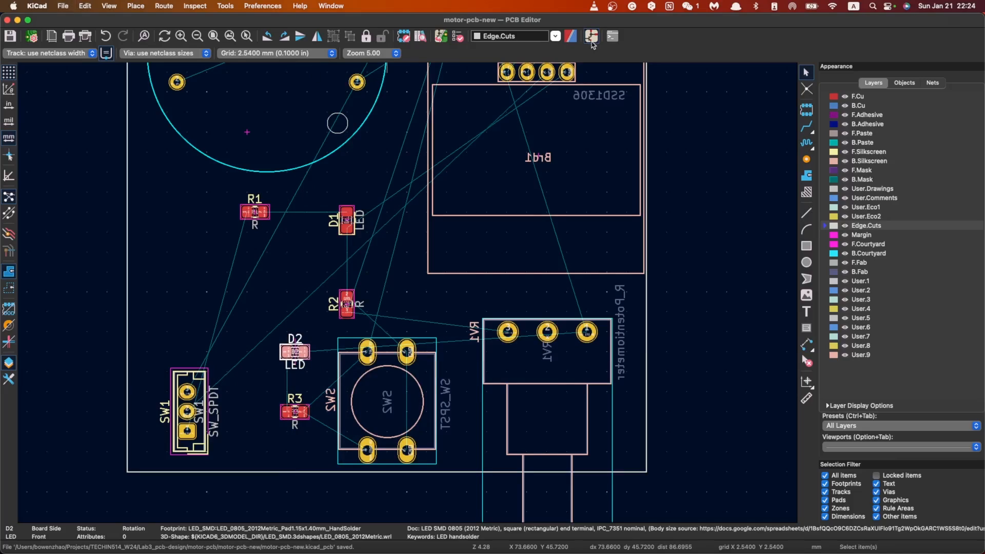
scroll(492, 239, up, 2)
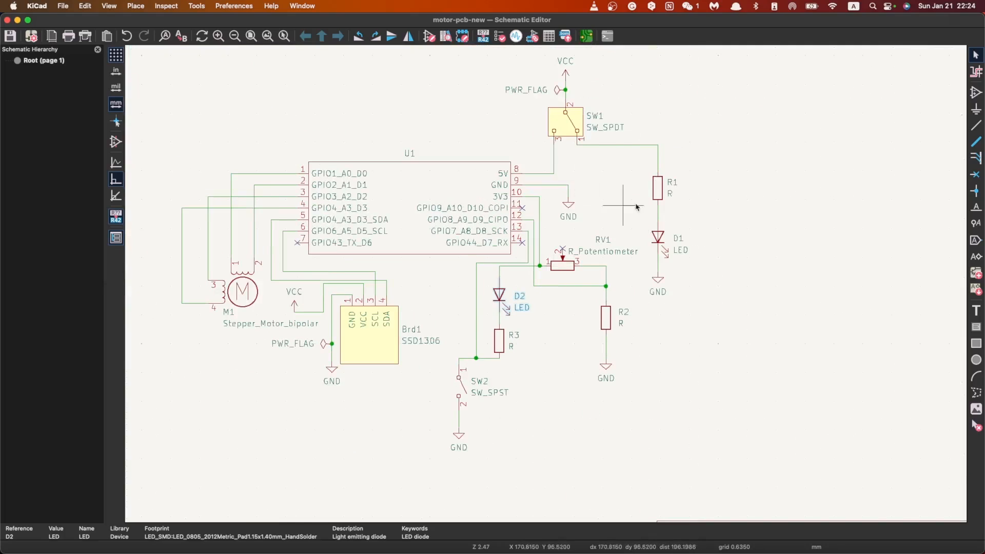
click(587, 36)
Step: Shift LED D1 slightly to the left and move resistor R1 left so it sits directly above connector SW1
scroll(267, 391, down, 1)
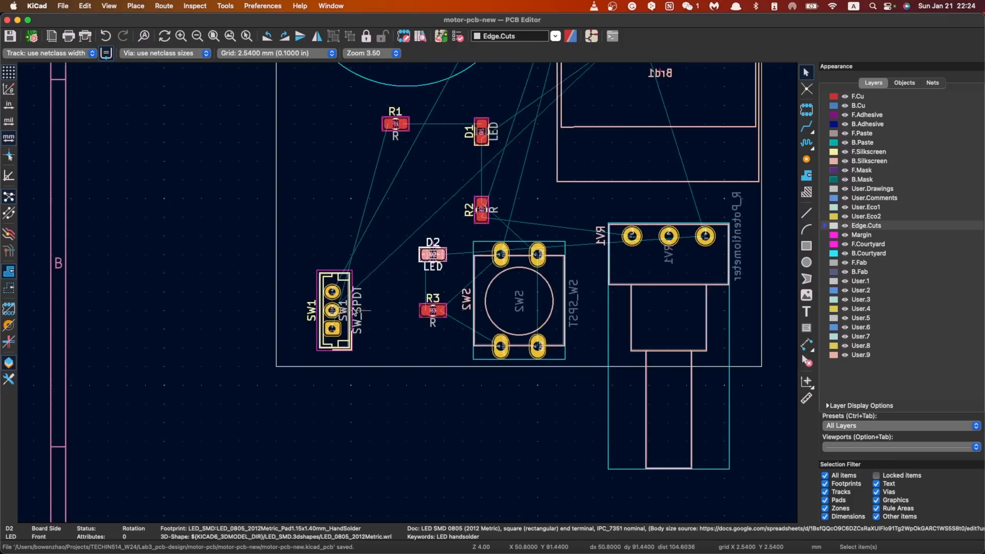
scroll(408, 293, up, 1)
scroll(430, 167, down, 1)
click(465, 221)
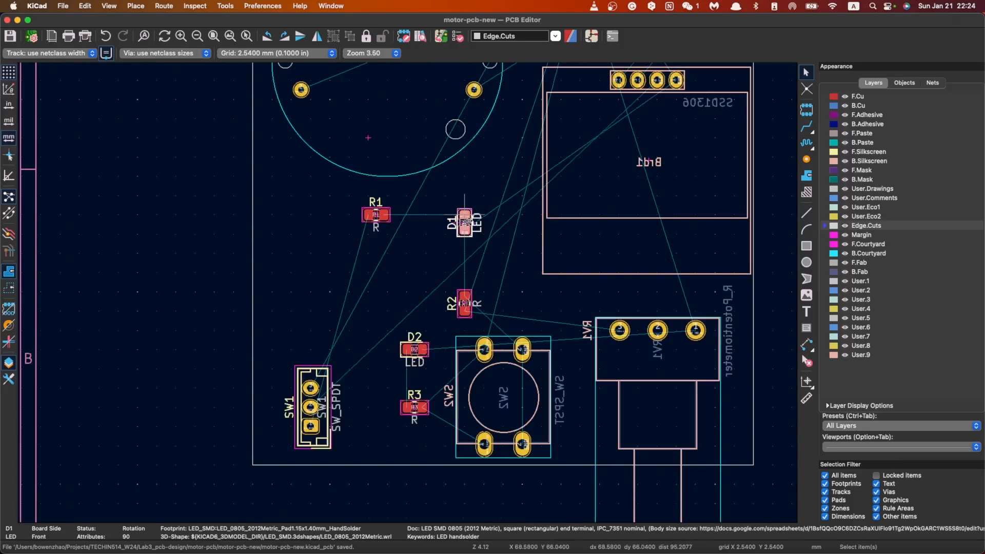
mouse_move(465, 221)
mouse_down()
mouse_move(307, 297)
mouse_move(384, 280)
mouse_move(311, 279)
mouse_move(454, 225)
mouse_move(426, 222)
mouse_move(454, 211)
mouse_up()
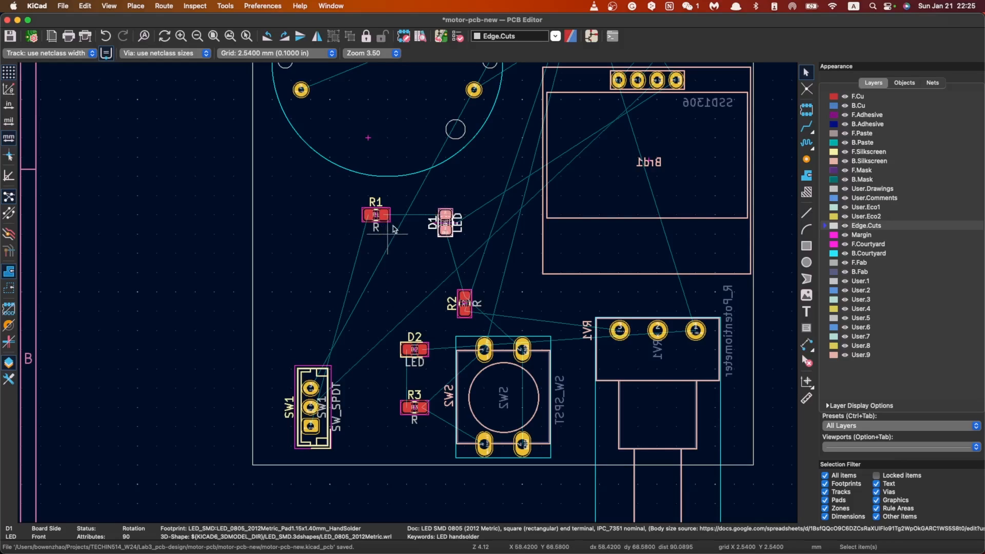
drag(376, 215, 303, 215)
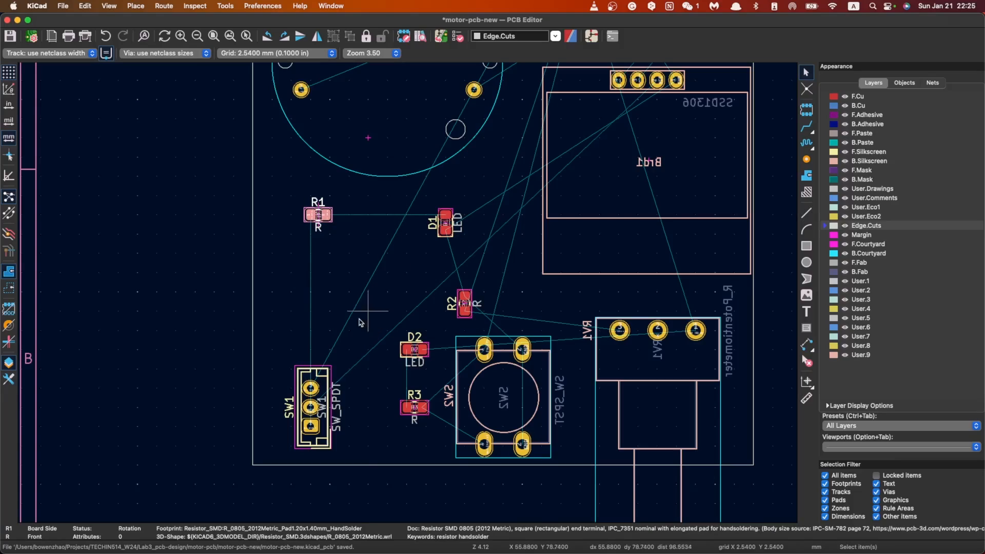
Step: Rotate connector SW1 to the horizontal 0° orientation and place it below R1, near the board's lower-left corner
click(328, 385)
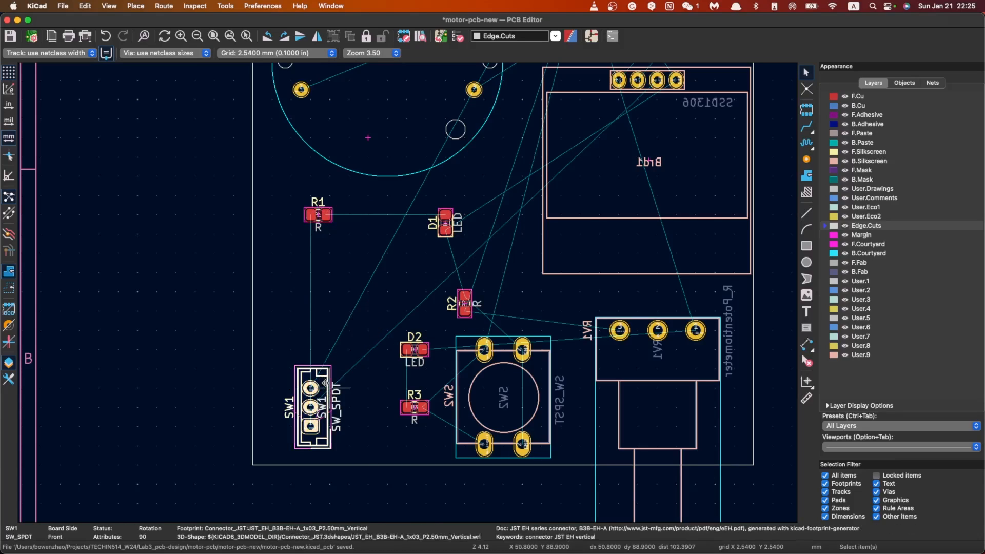
key(r)
key(r)
key(r)
key(m)
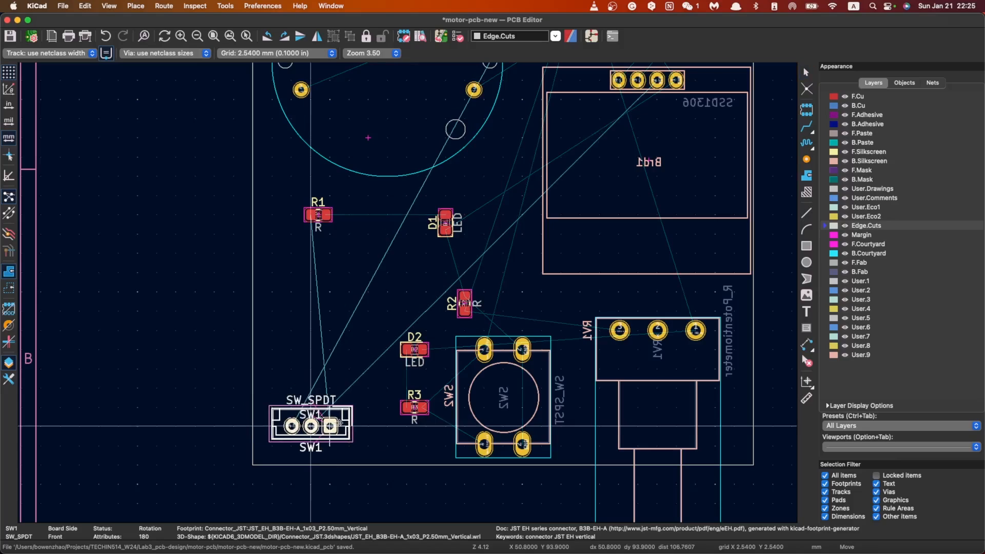
key(r)
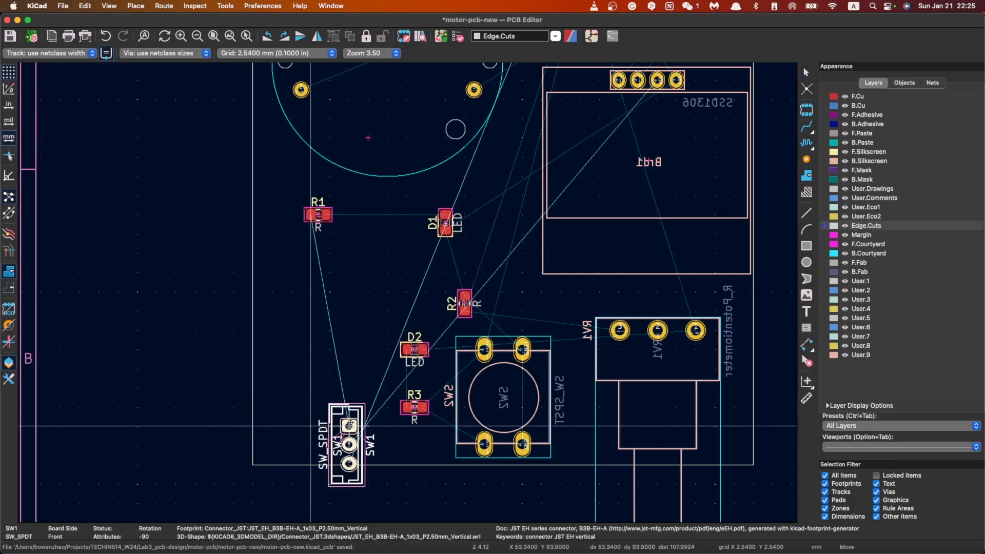
key(r)
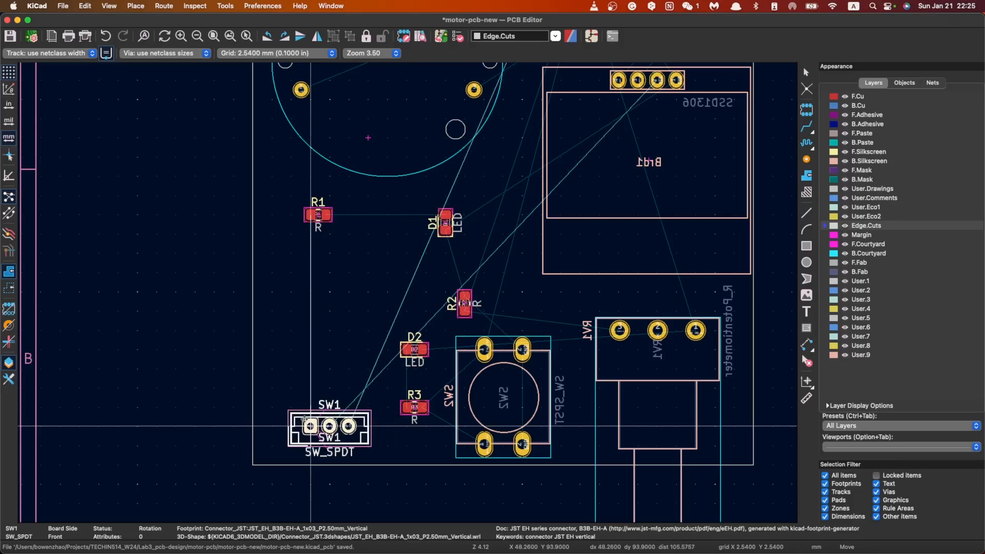
click(310, 426)
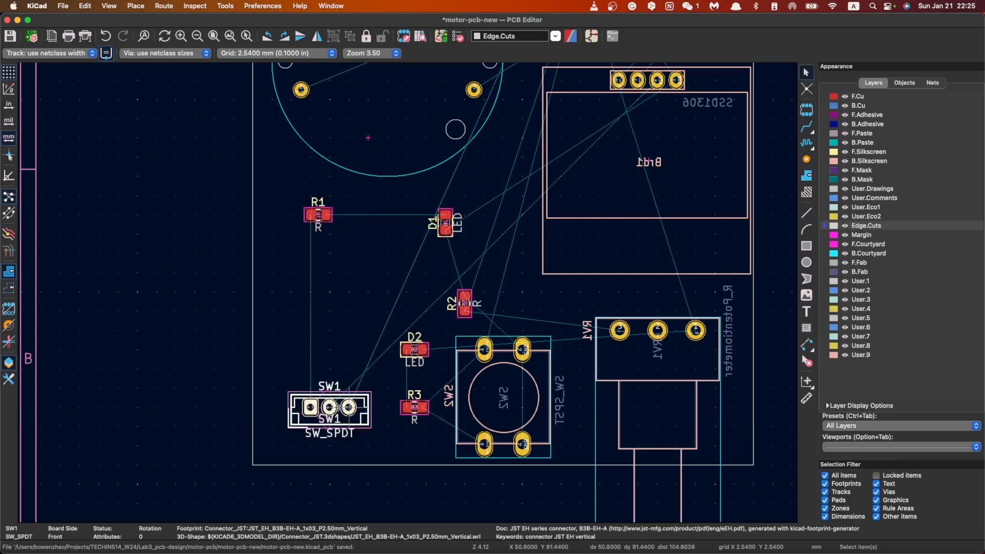
middle_drag(330, 427, 407, 295)
Step: Inspect the pads of connector SW1 up close and save the board
scroll(406, 295, up, 3)
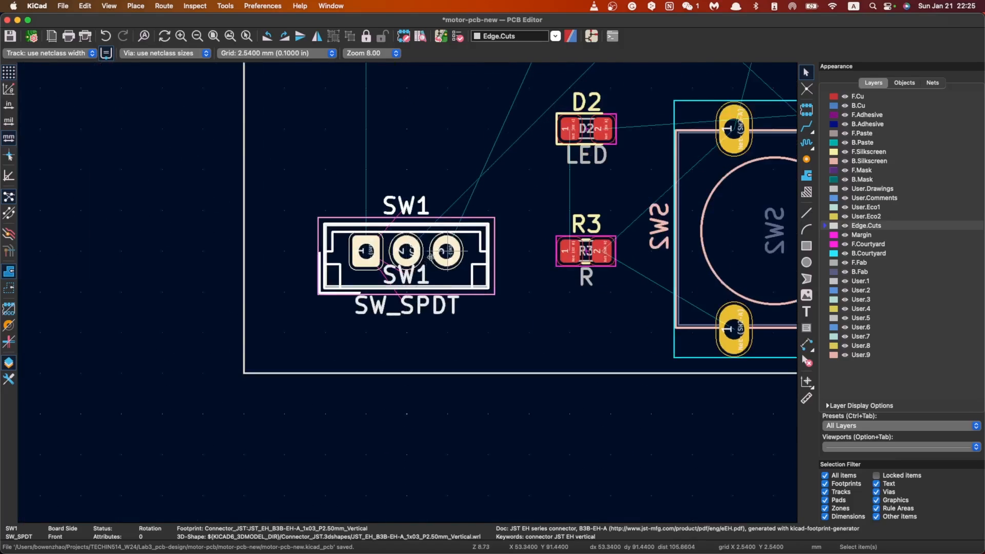
scroll(407, 293, down, 3)
scroll(407, 293, up, 1)
scroll(408, 293, up, 1)
key(super+s)
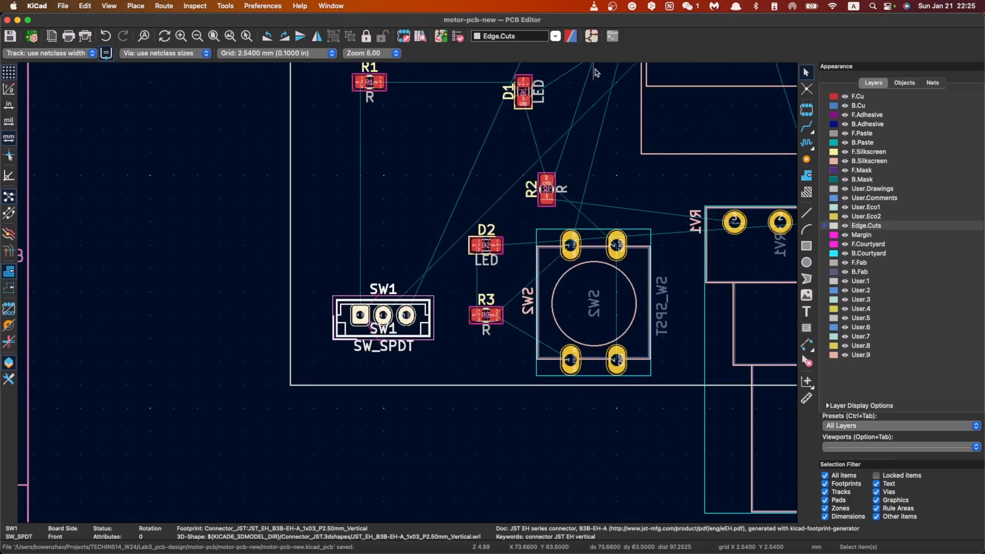
Step: Switch to the Schematic Editor and examine how the pins of SW1 are wired to VCC, R1 and U1's 5V pin
click(590, 39)
scroll(423, 364, down, 3)
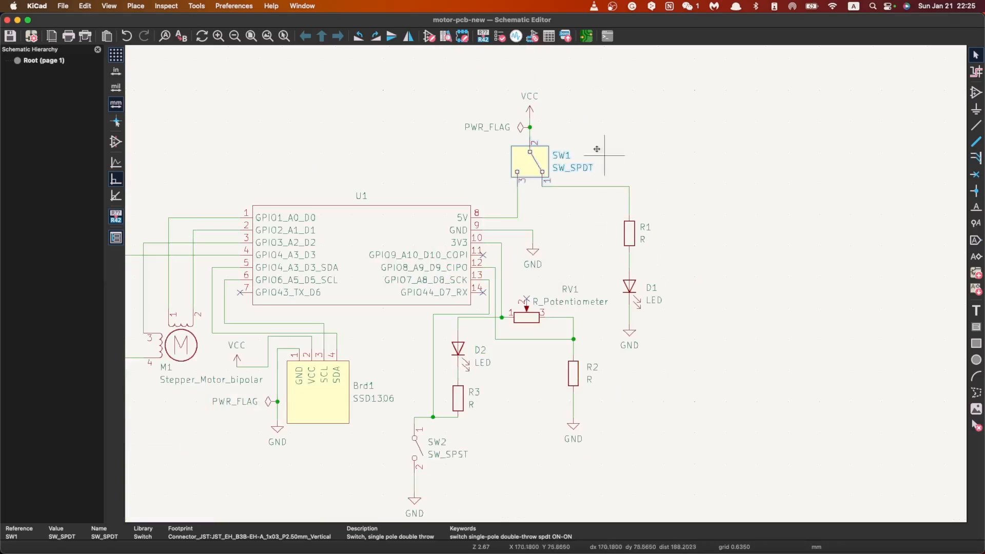
scroll(573, 112, up, 3)
scroll(546, 283, down, 1)
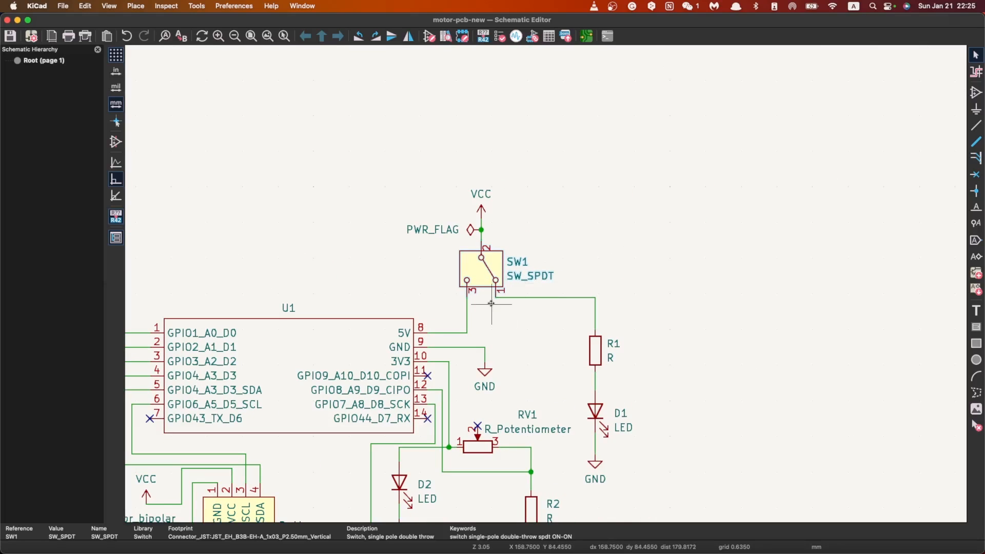
scroll(513, 287, down, 2)
scroll(545, 283, up, 3)
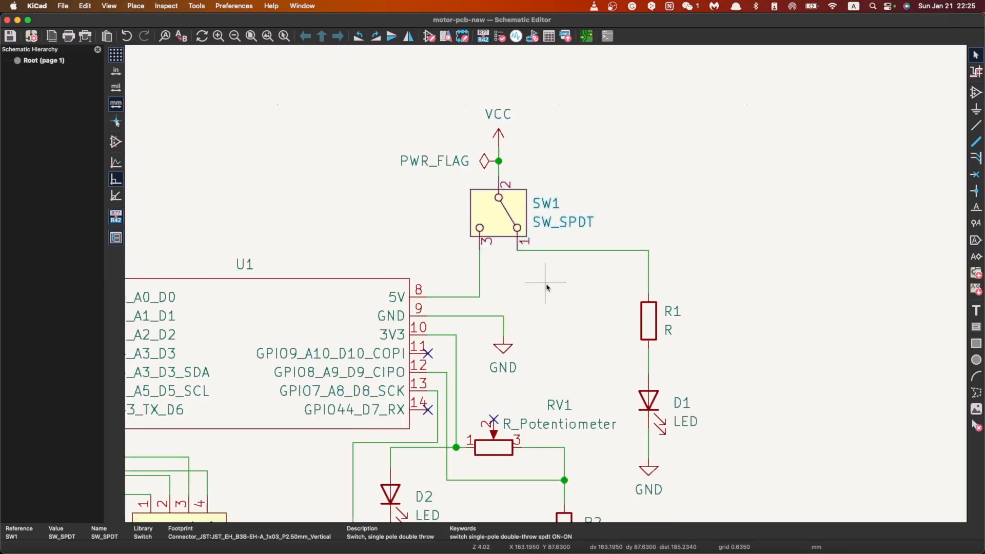
scroll(546, 287, down, 1)
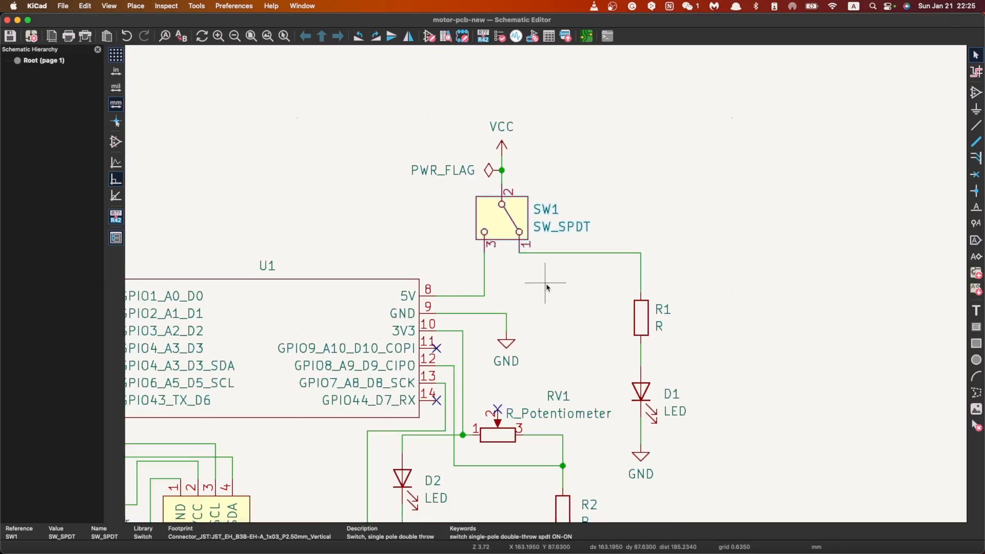
click(567, 254)
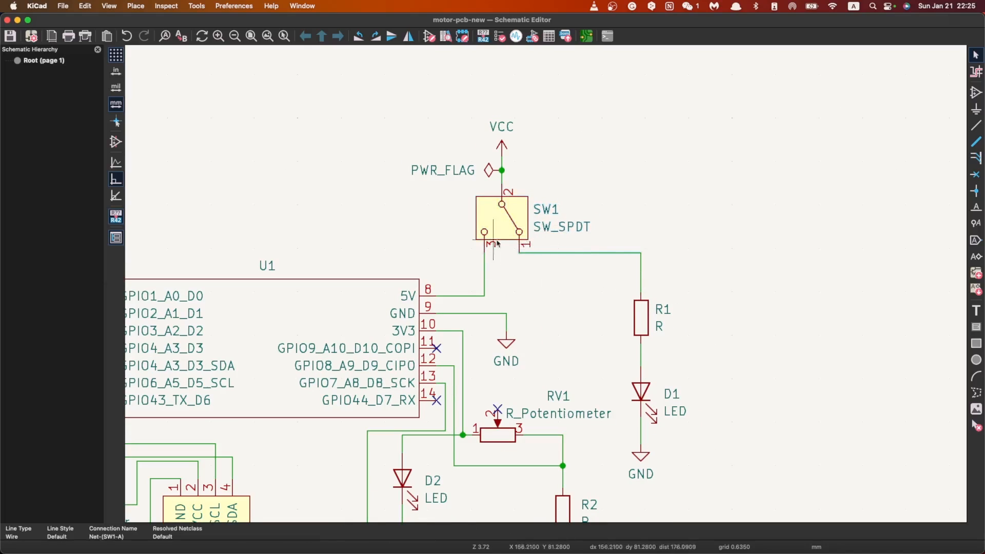
scroll(646, 391, down, 2)
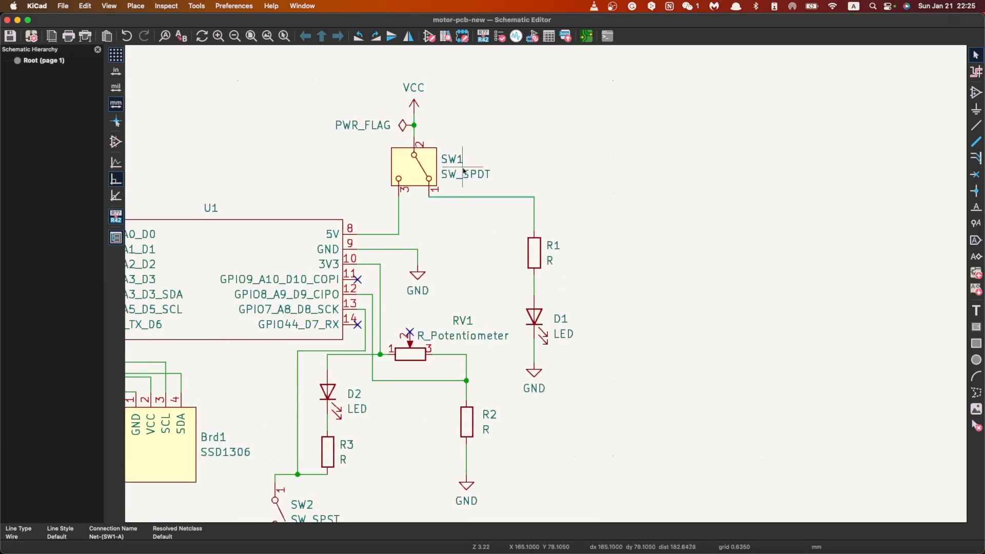
scroll(463, 175, up, 3)
scroll(680, 515, down, 3)
scroll(523, 318, down, 3)
scroll(472, 216, up, 3)
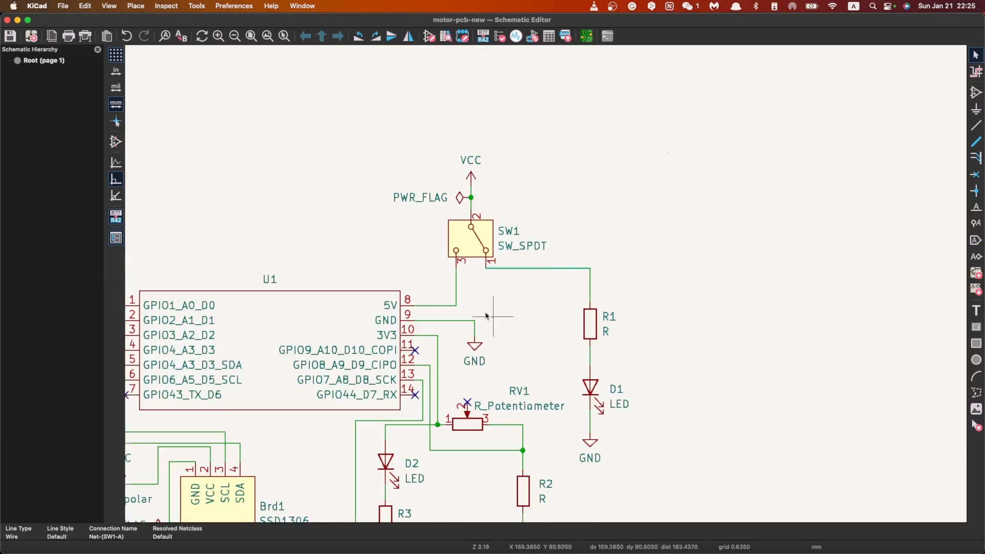
Step: Delete both wire segments that connect pin 1 of SW1 to the top of resistor R1
click(537, 278)
click(536, 268)
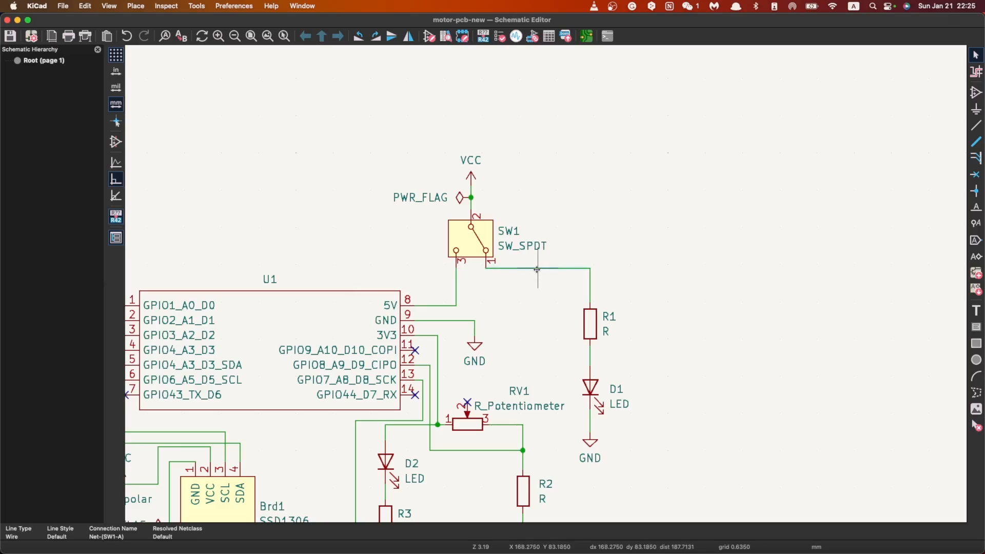
key(Delete)
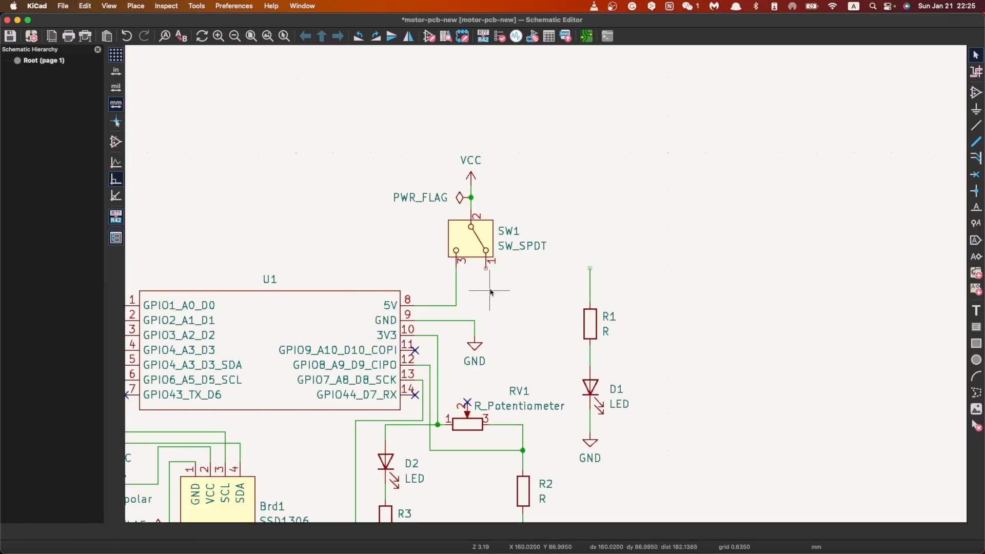
click(590, 284)
key(Delete)
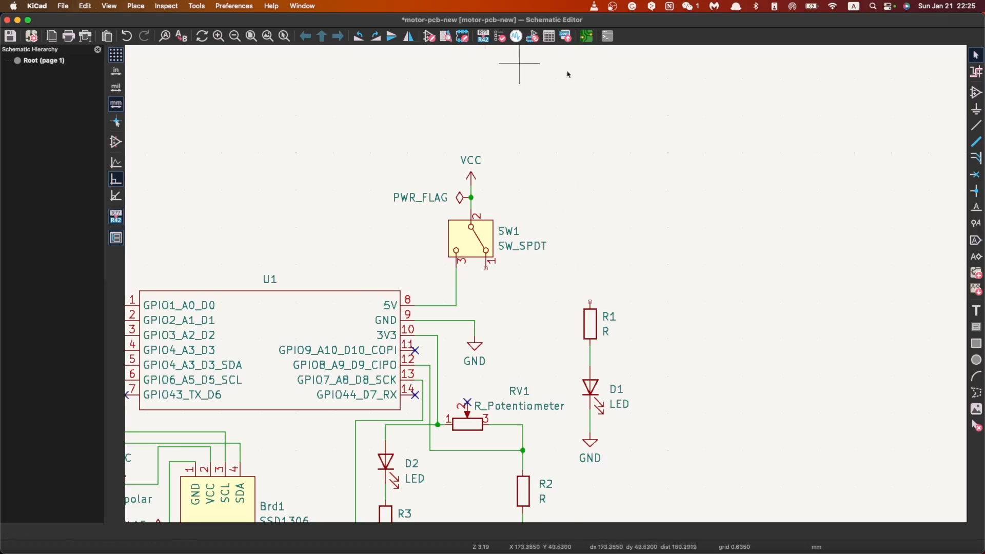
Step: Draw a wire from the top of R1 to the line between SW1 pin 3 and U1's 5V pin
click(976, 125)
click(590, 302)
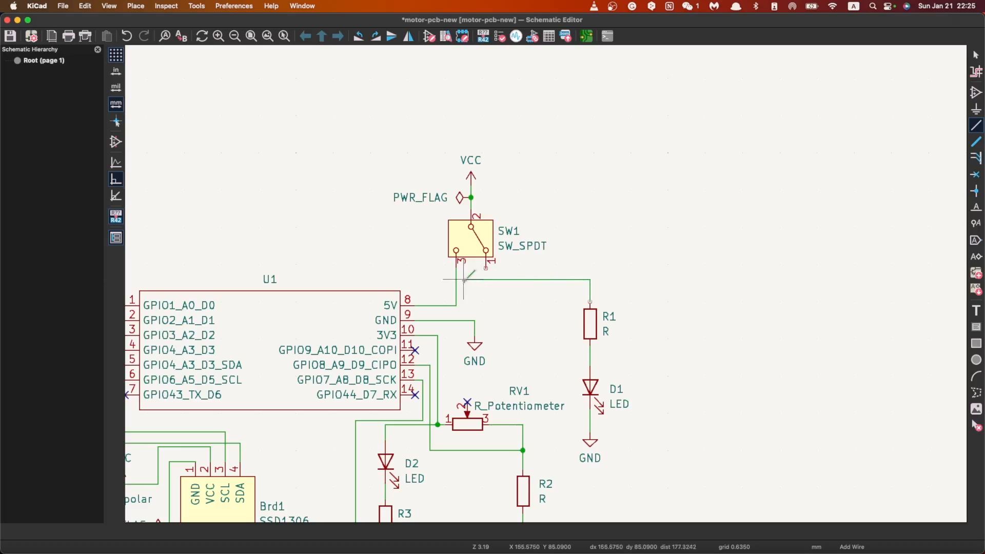
click(456, 280)
key(Escape)
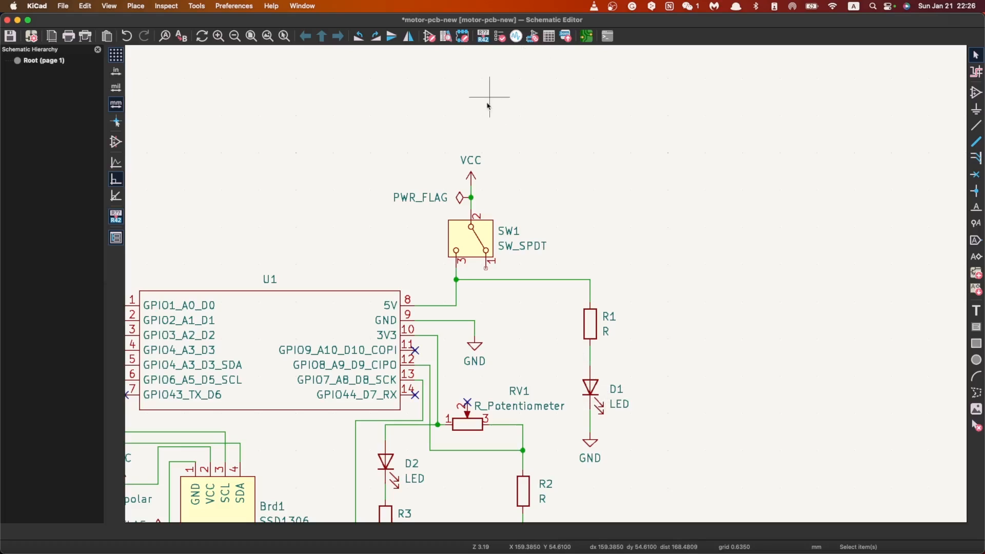
Step: Switch to the PCB Editor and update the board from the schematic
click(587, 37)
scroll(407, 292, up, 3)
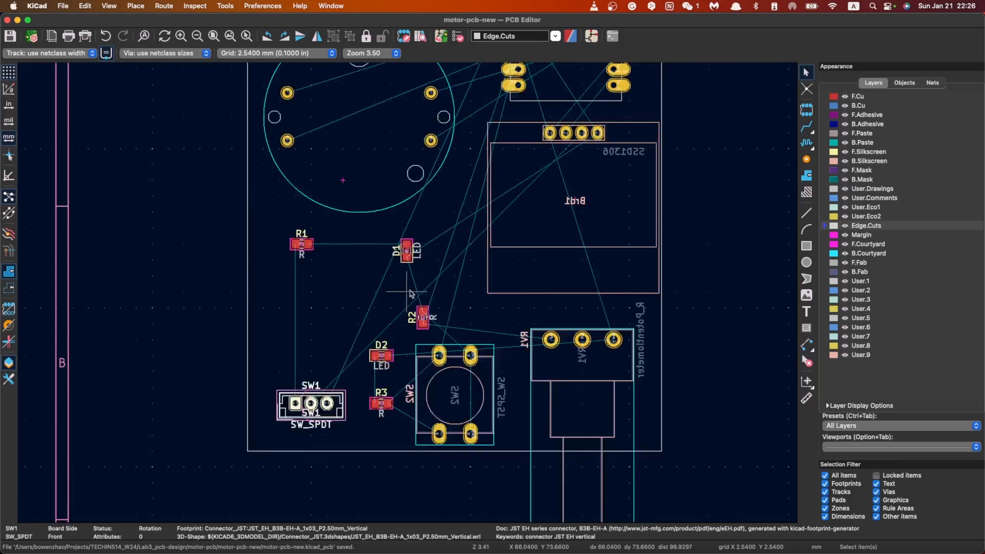
click(457, 36)
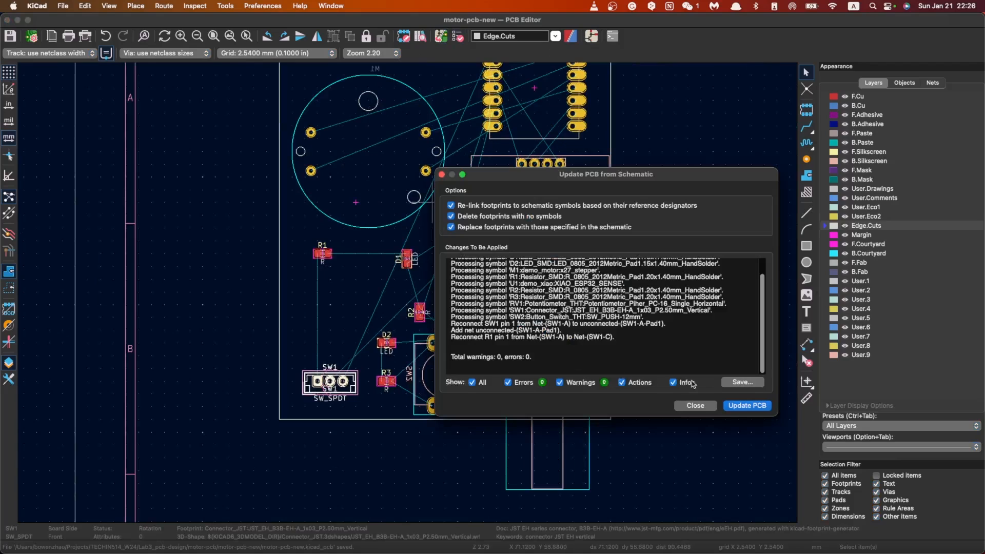
click(748, 406)
click(703, 409)
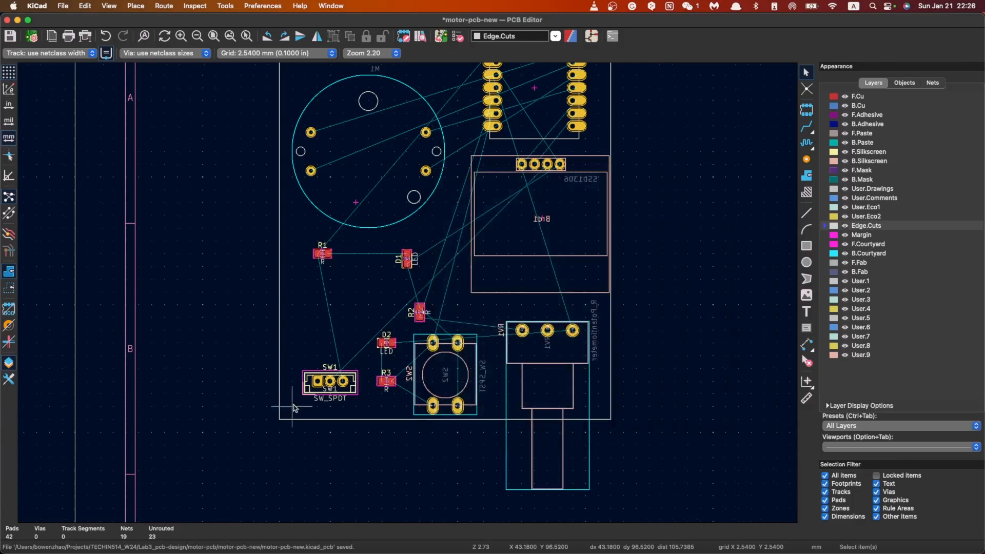
Step: Rotate connector SW1 to 180° and move it right so its leftmost pad lines up below R1
scroll(466, 237, up, 3)
click(486, 268)
key(r)
key(r)
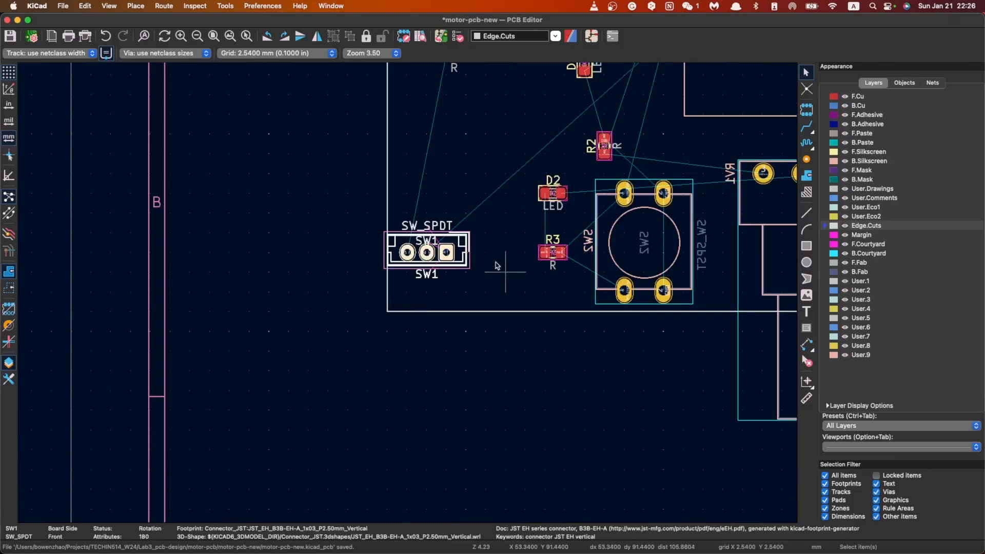
key(m)
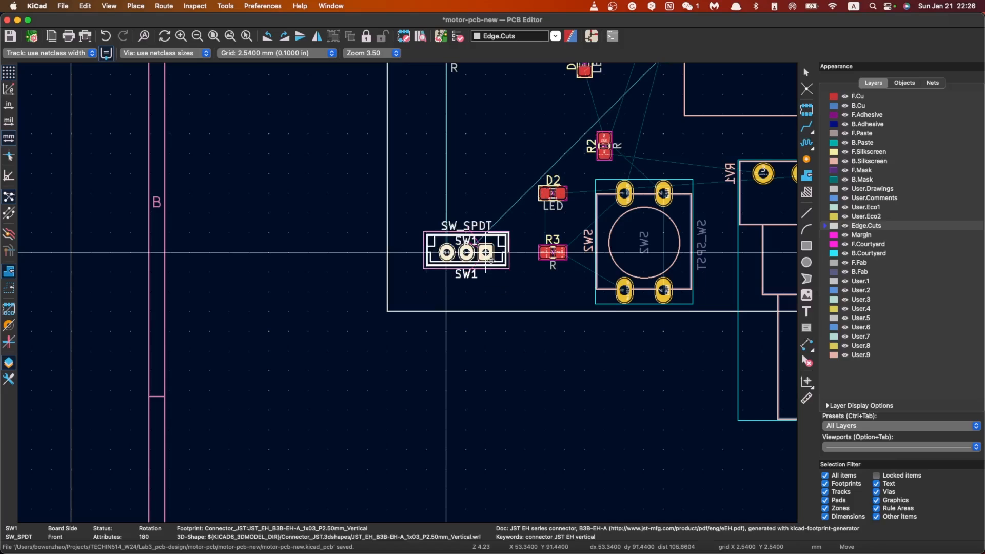
click(491, 259)
Step: Move resistor R2 to the right, directly above the upper-right pad of button SW2
scroll(566, 214, down, 1)
scroll(408, 293, up, 1)
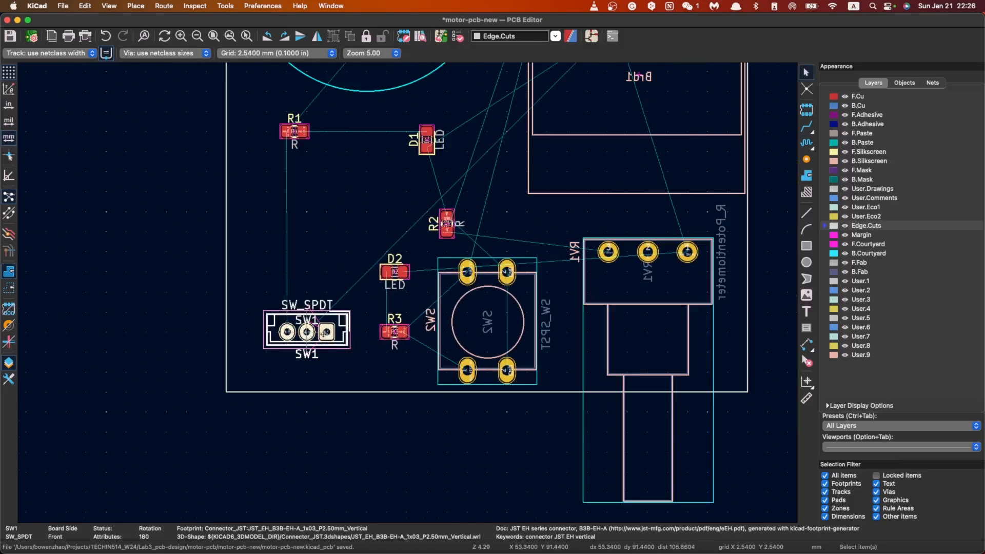
scroll(407, 292, up, 1)
scroll(407, 292, up, 4)
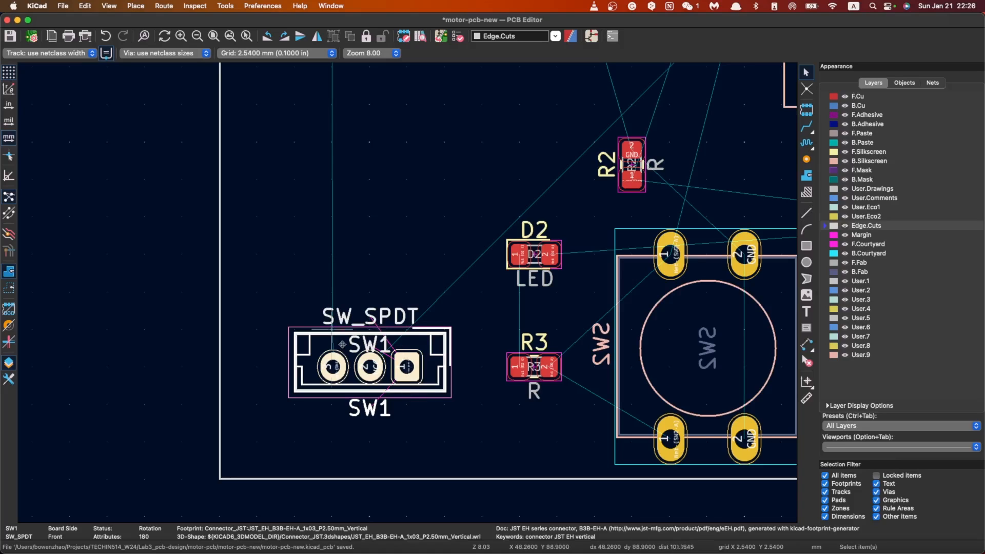
scroll(351, 267, down, 3)
scroll(425, 217, up, 4)
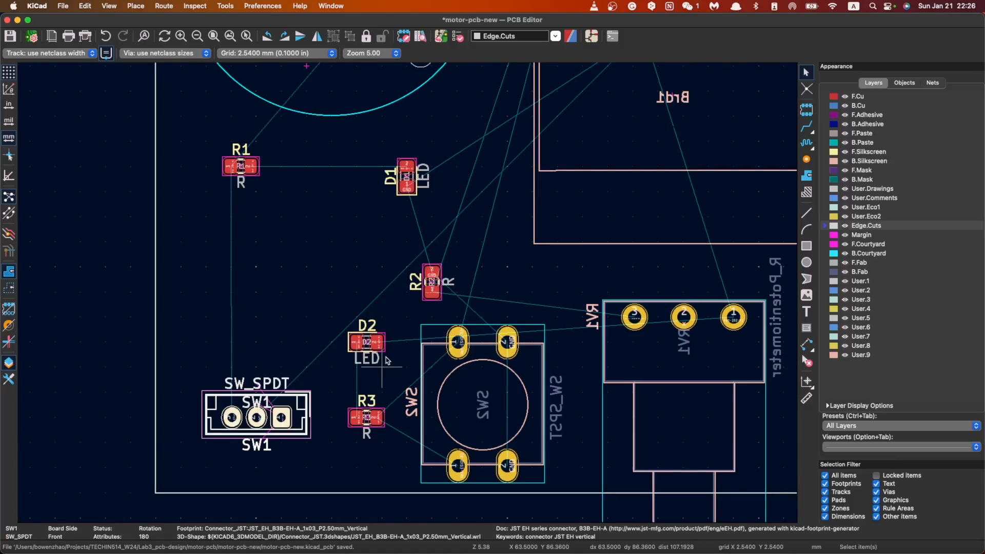
click(433, 292)
click(432, 281)
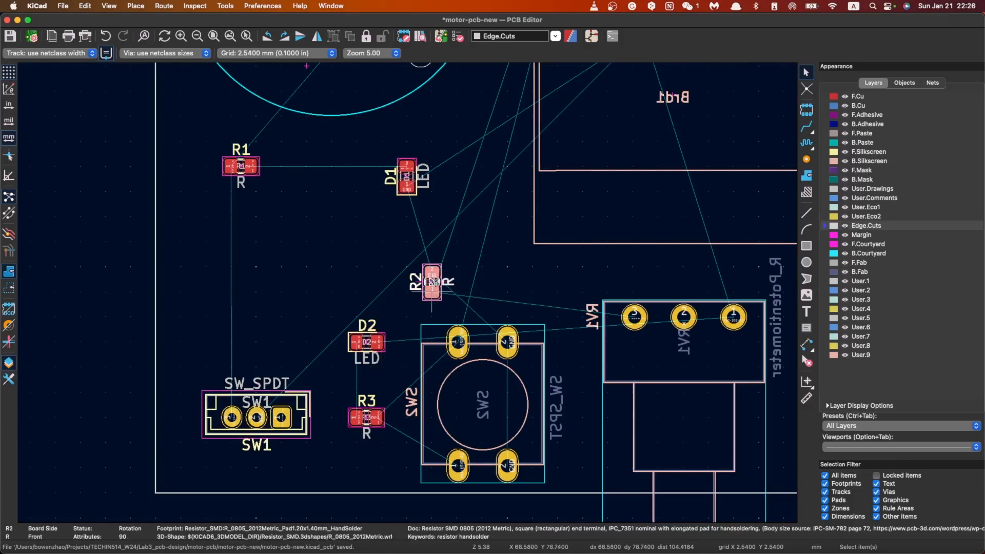
drag(433, 281, 518, 297)
click(518, 296)
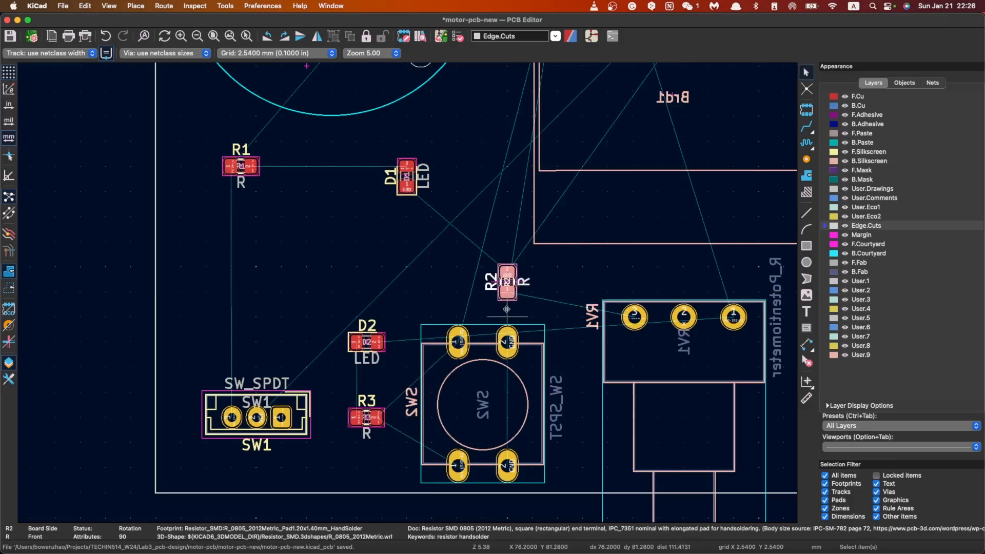
scroll(532, 192, down, 1)
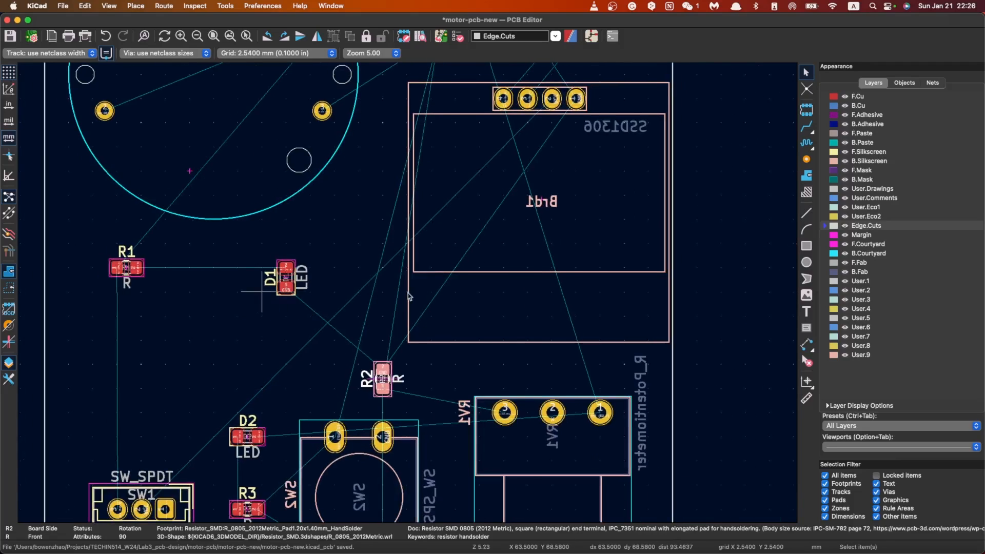
Step: Check the wiring of R1, R2 and RV1 in the Schematic Editor, and return to the PCB Editor
scroll(262, 289, up, 1)
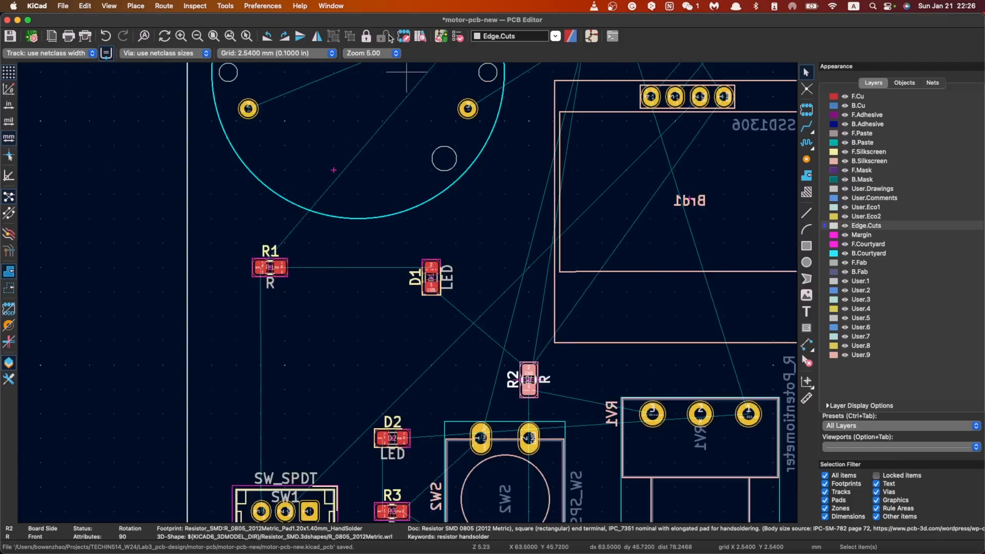
click(590, 37)
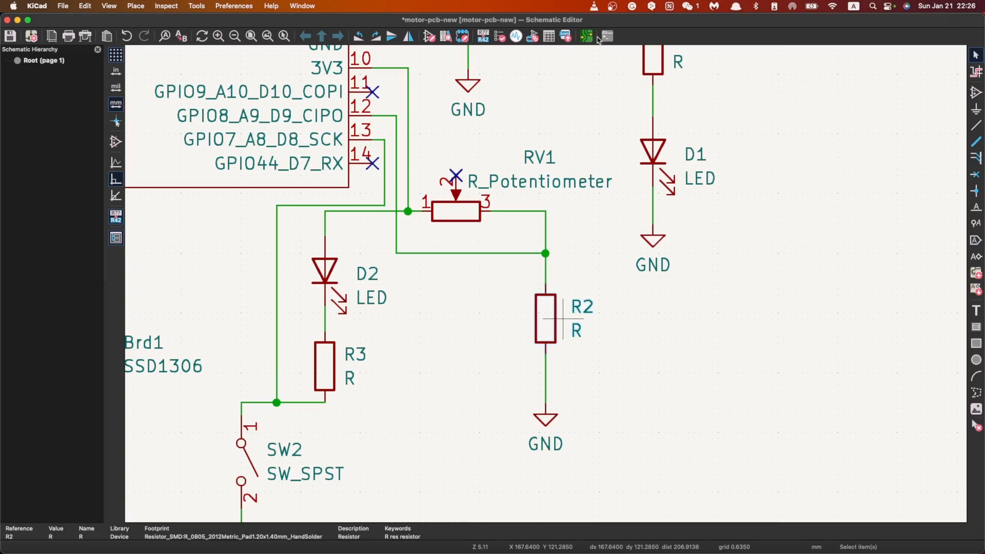
scroll(512, 246, down, 2)
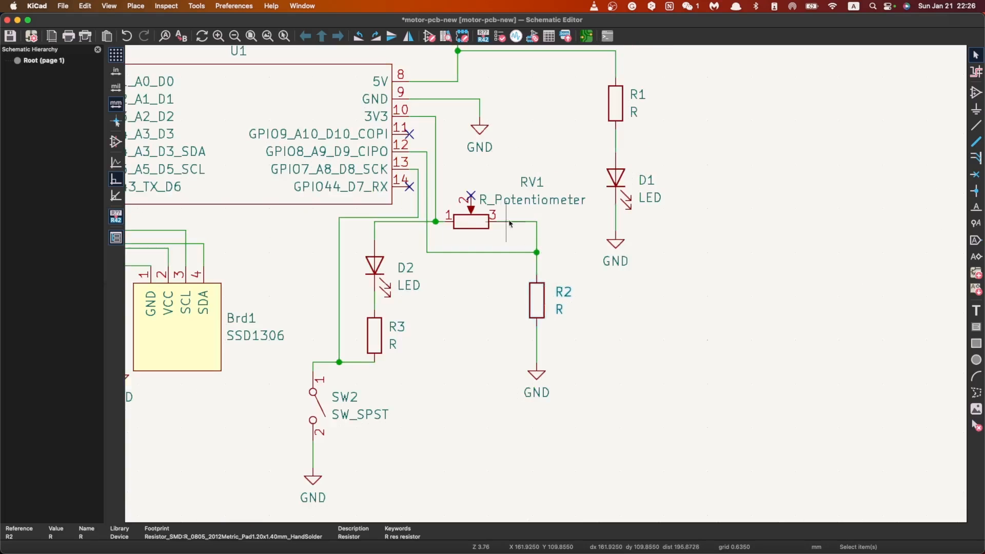
scroll(536, 125, up, 3)
scroll(558, 325, down, 1)
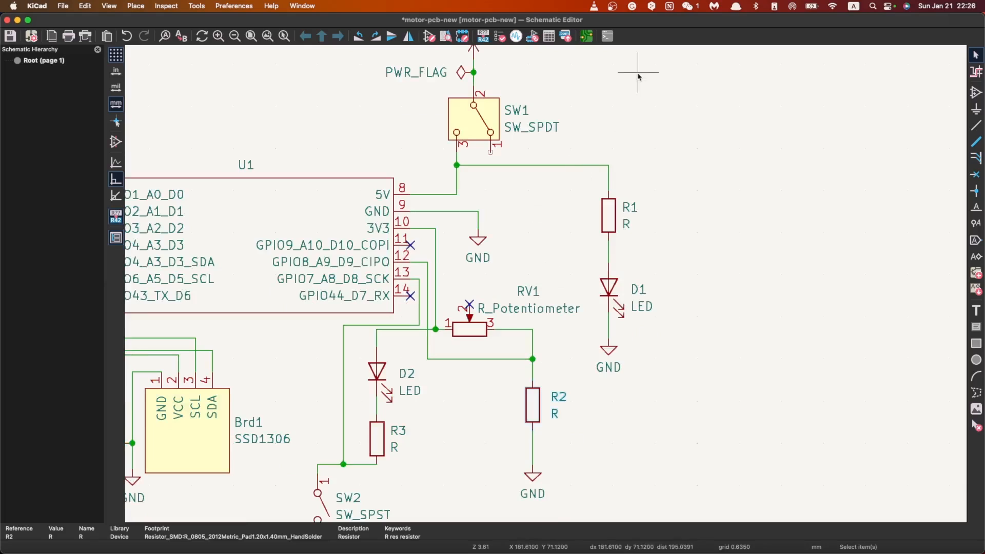
click(586, 36)
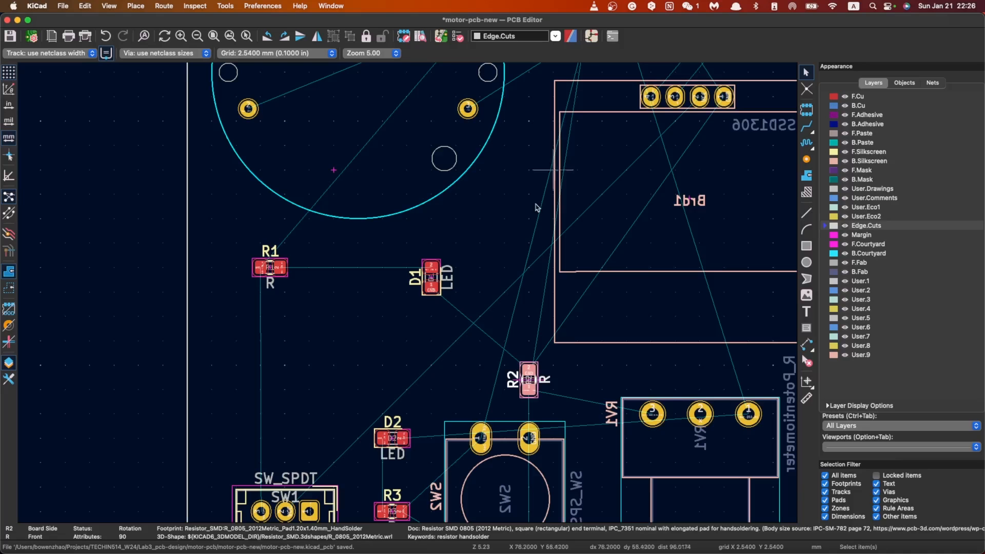
Step: Move resistor R2 right and slightly up, into the space above and between button SW2 and potentiometer RV1, just below Brd1
scroll(506, 343, down, 4)
scroll(385, 271, up, 1)
scroll(505, 296, left, 3)
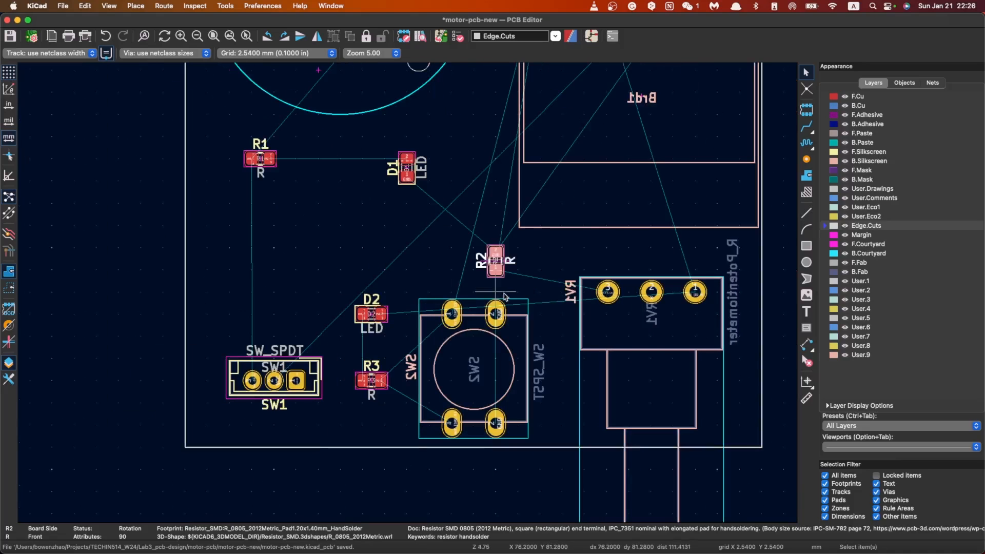
key(m)
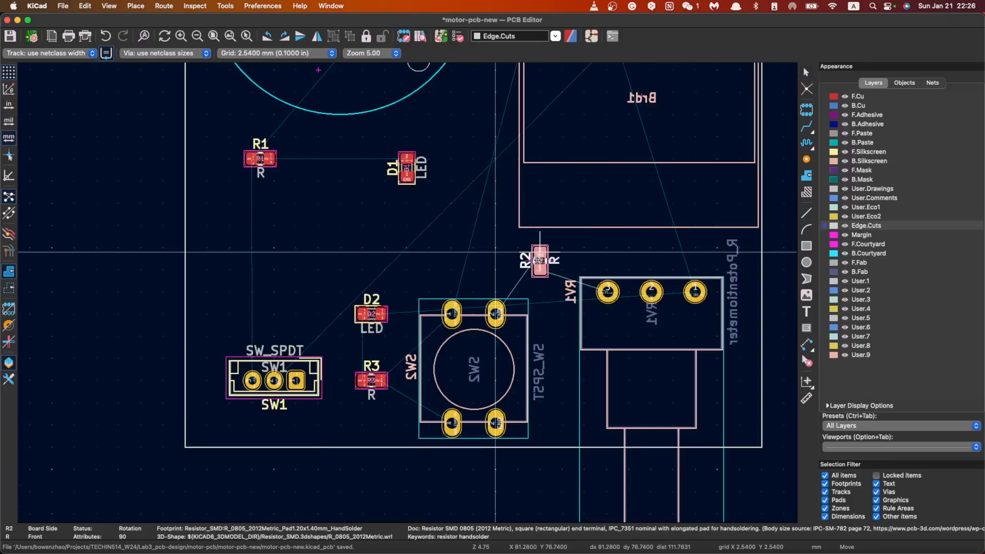
click(539, 278)
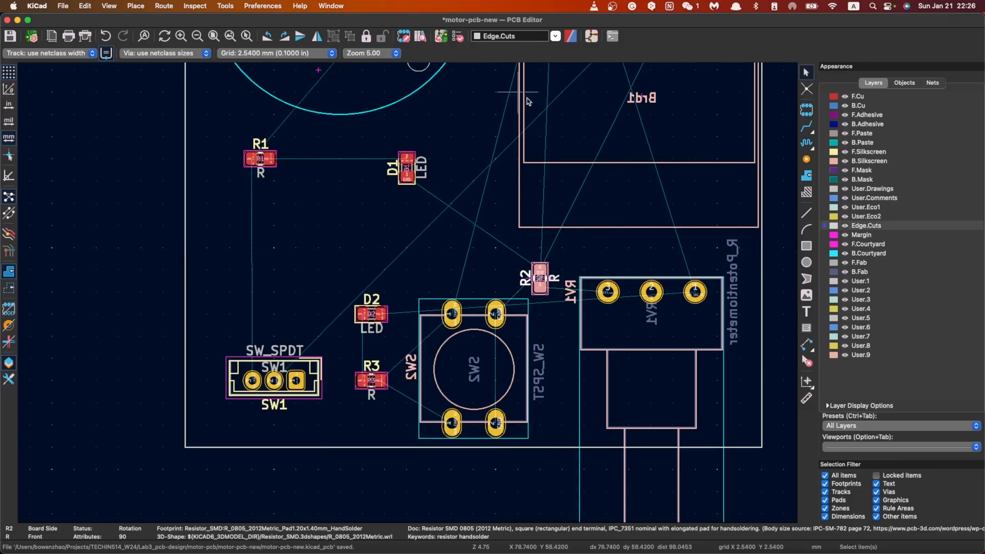
key(m)
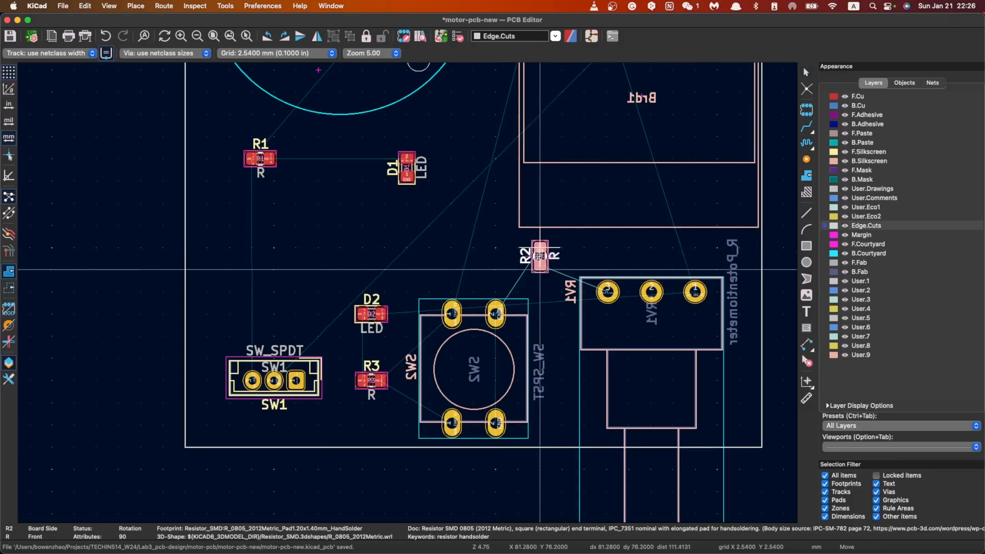
click(540, 268)
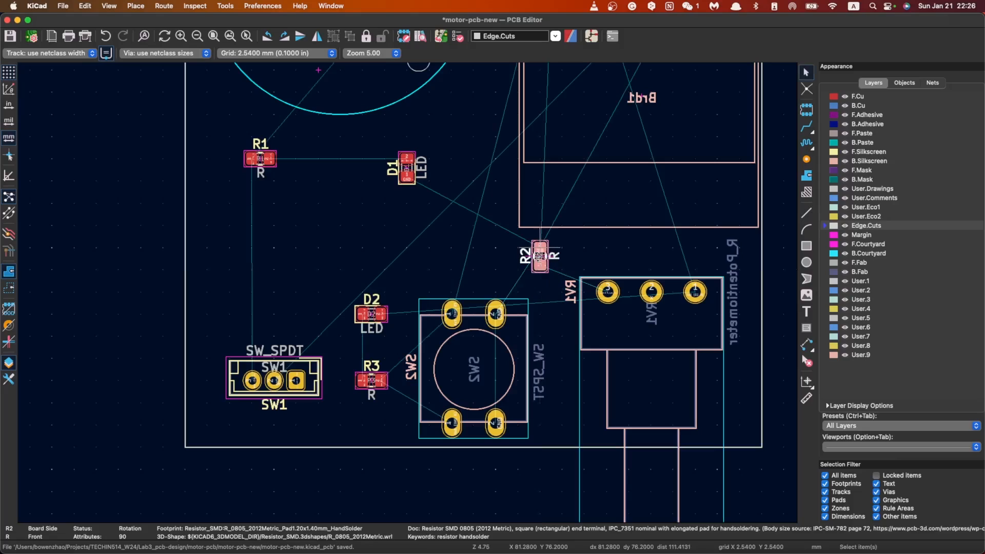
scroll(409, 297, down, 2)
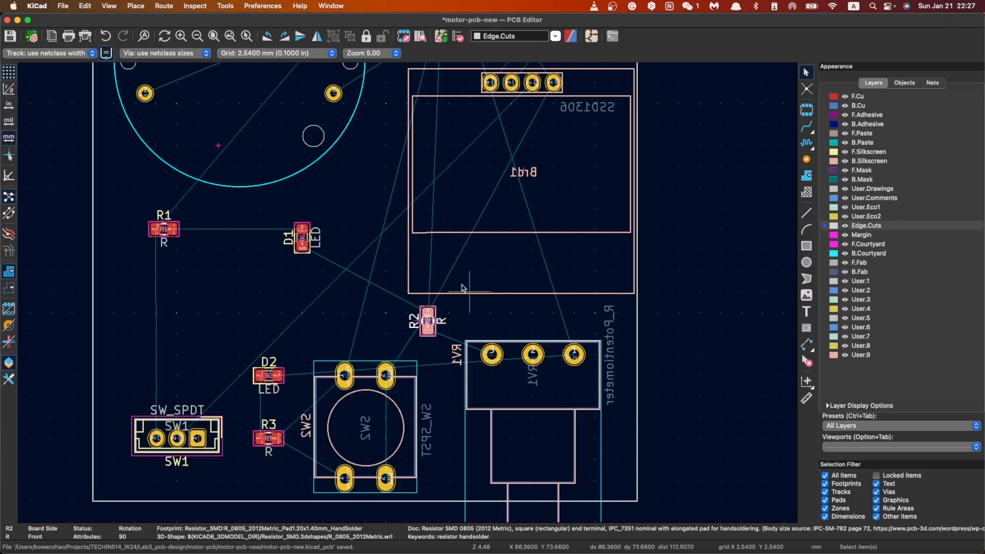
scroll(409, 297, down, 2)
scroll(408, 296, up, 2)
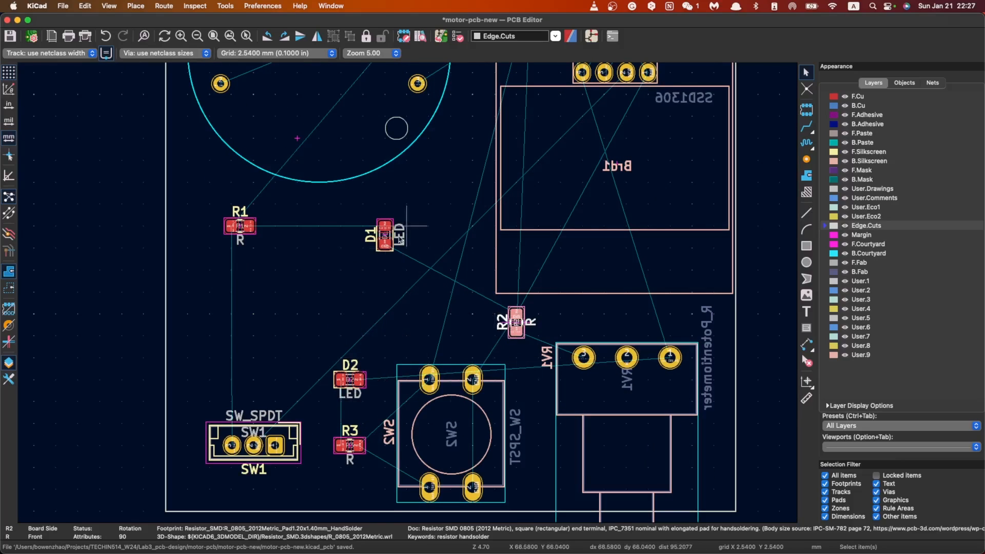
click(384, 237)
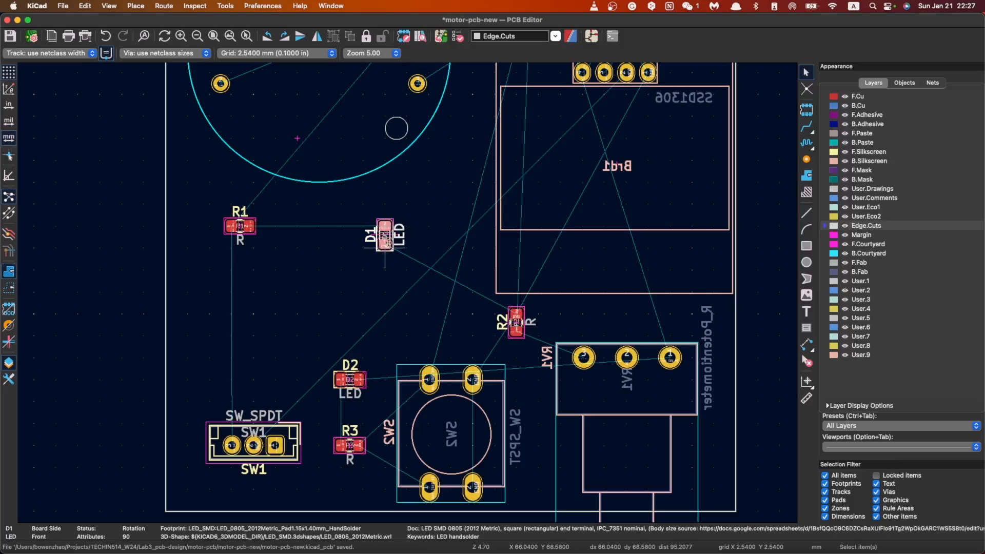
drag(384, 236, 428, 343)
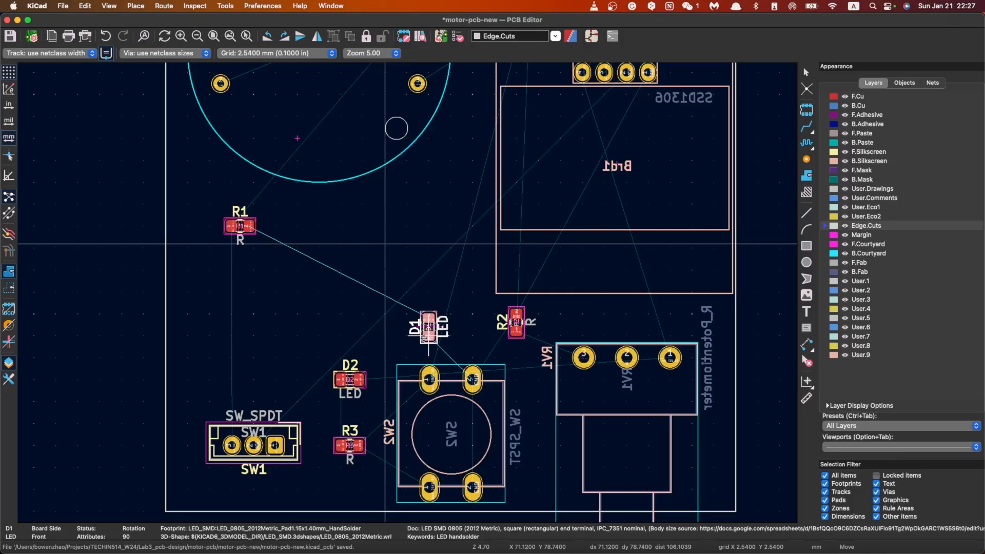
key(Escape)
Step: Rotate button SW2 to 0° and place it between R3 and RV1 with its lower pads level with R3
click(468, 415)
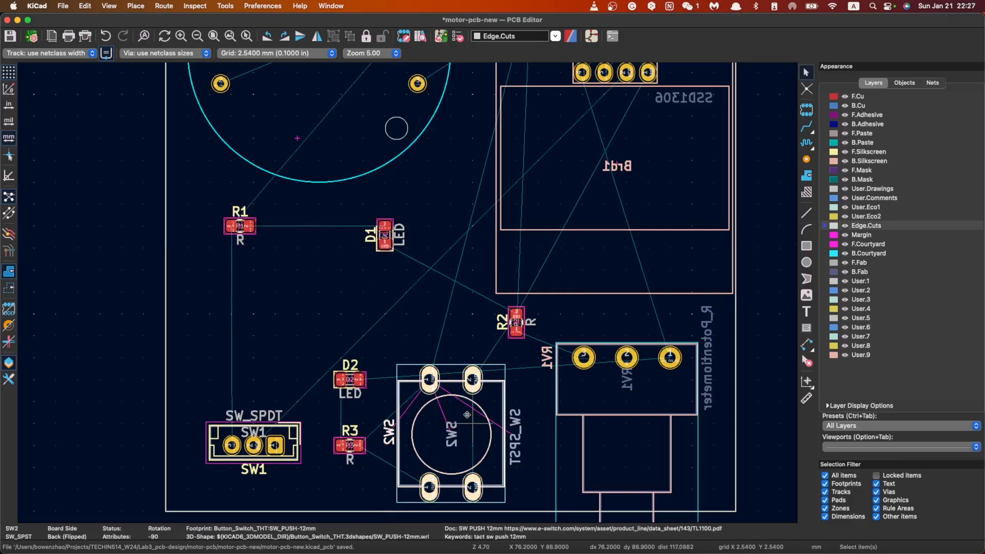
key(r)
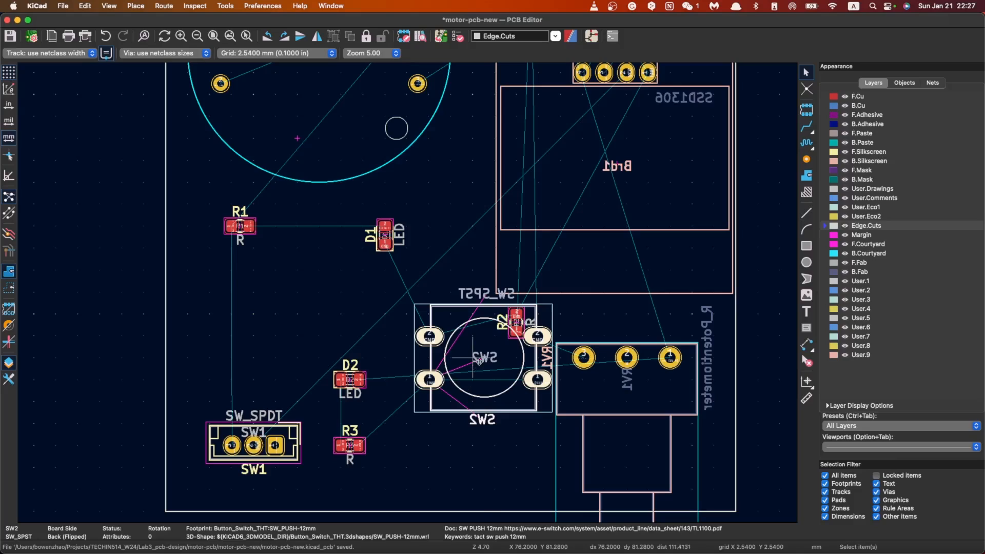
key(m)
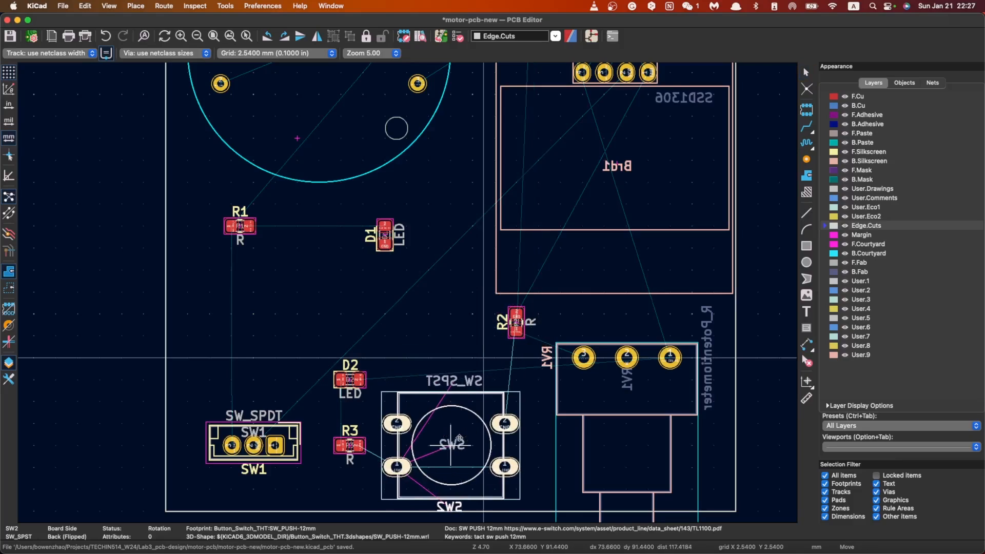
click(460, 432)
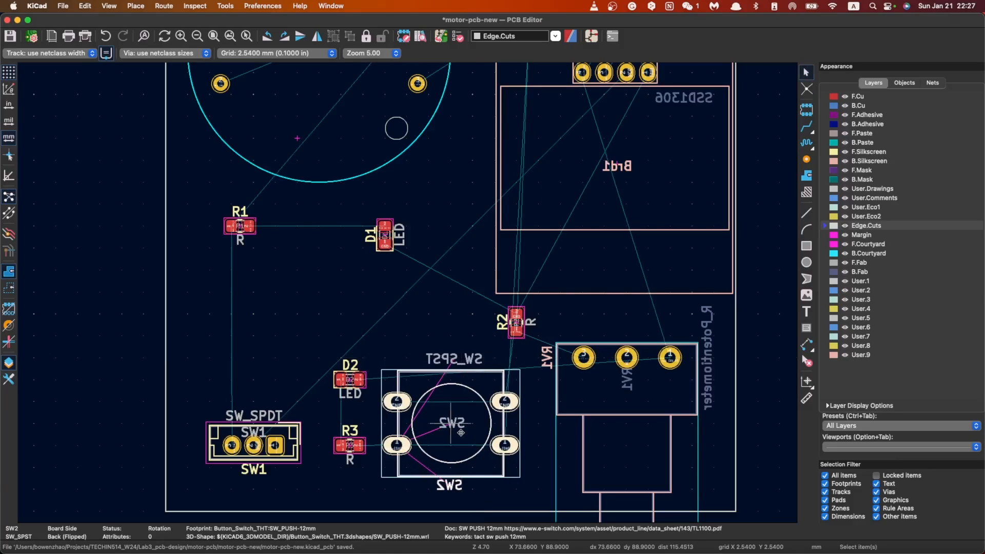
Step: Move LED D1 down and right so it sits centred above button SW2, just left of R2
click(385, 239)
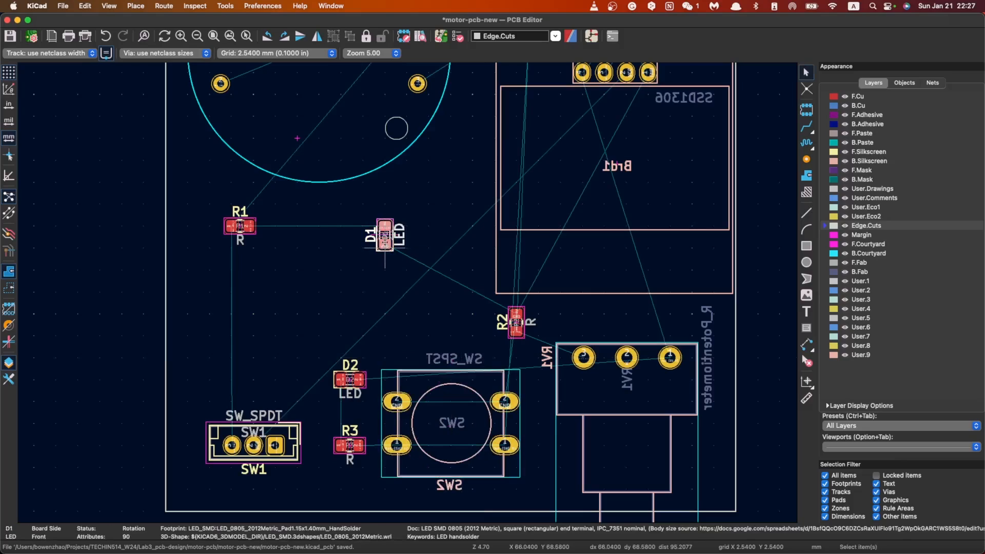
key(m)
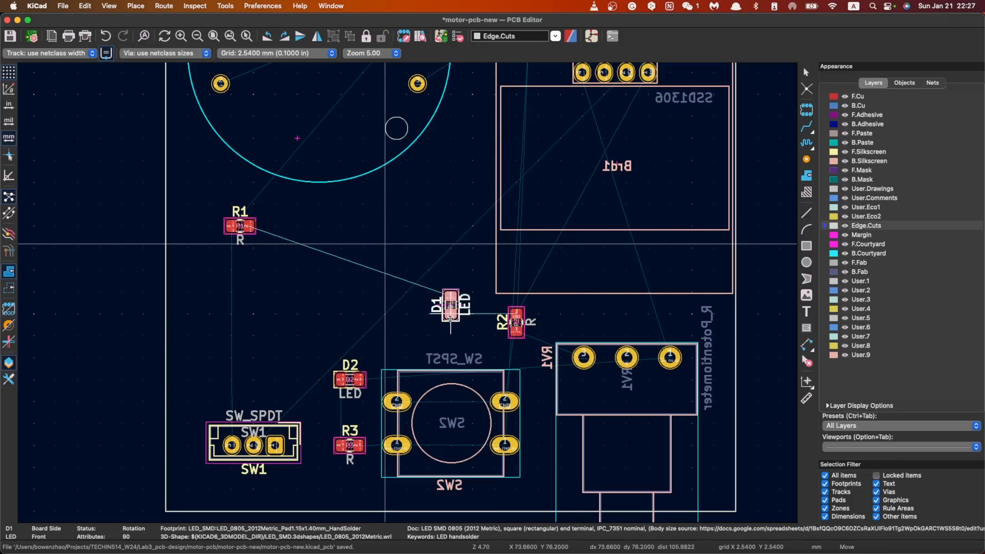
click(450, 314)
click(240, 229)
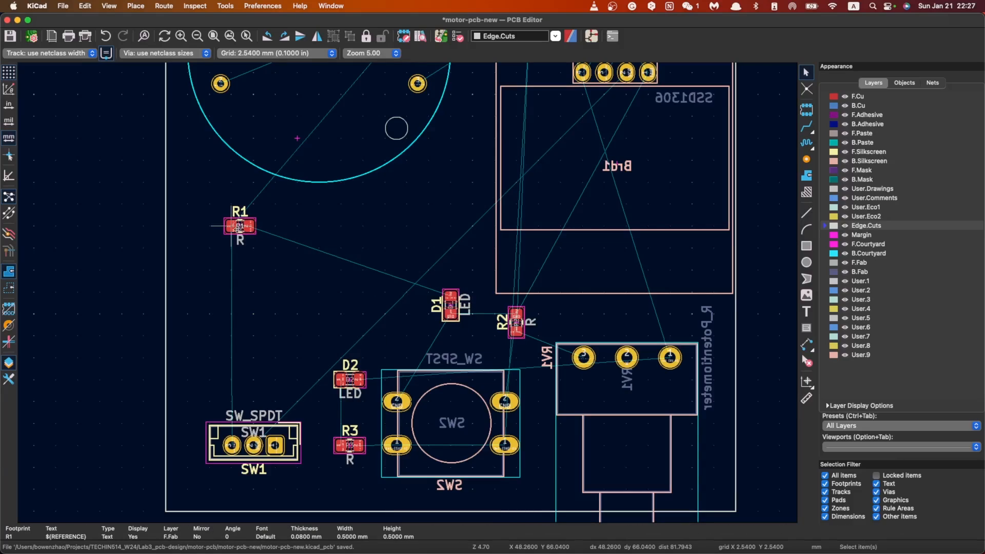
key(Escape)
Step: Measure the height of the board outline along its left edge, from the lower-left to the upper-left corner
scroll(409, 296, down, 5)
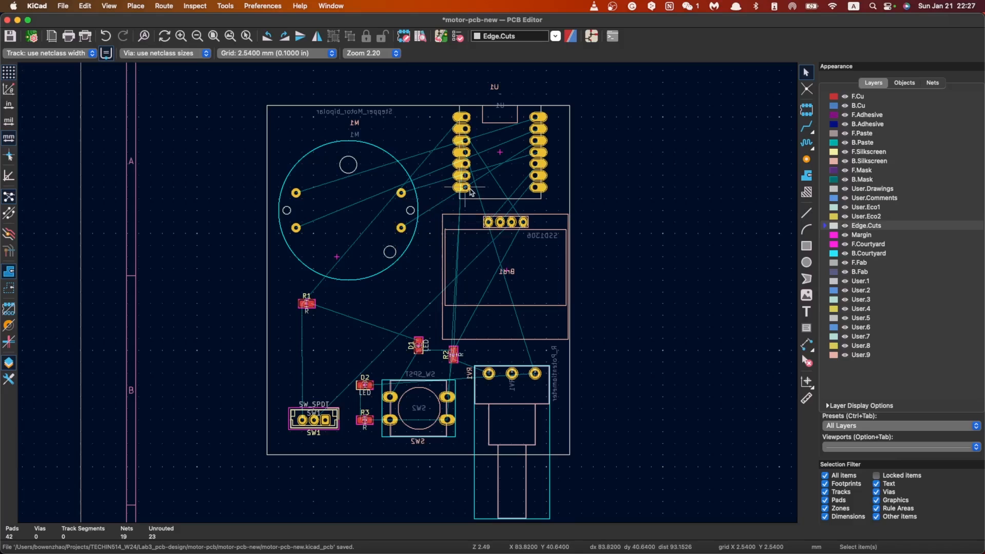
scroll(384, 94, up, 3)
scroll(408, 296, down, 5)
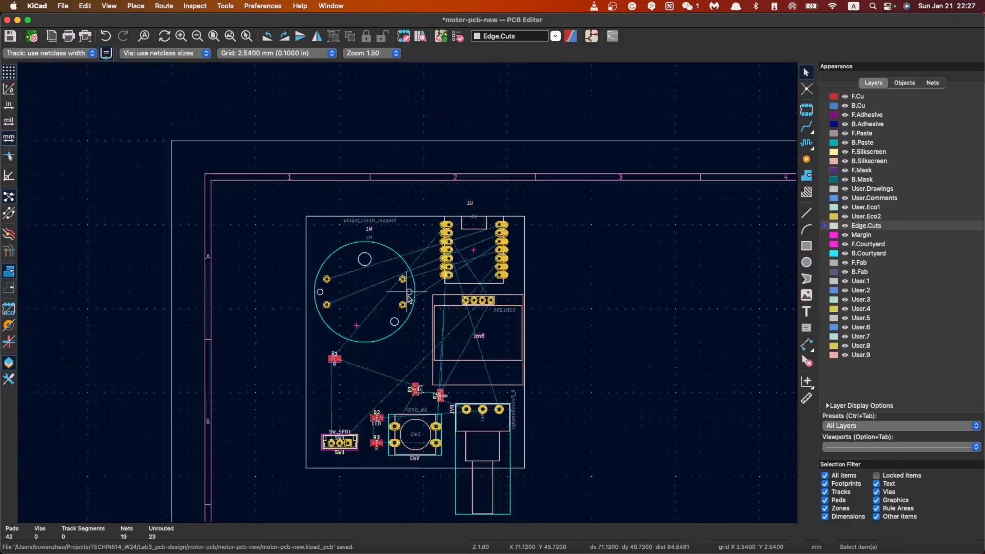
scroll(408, 295, up, 2)
scroll(409, 296, up, 2)
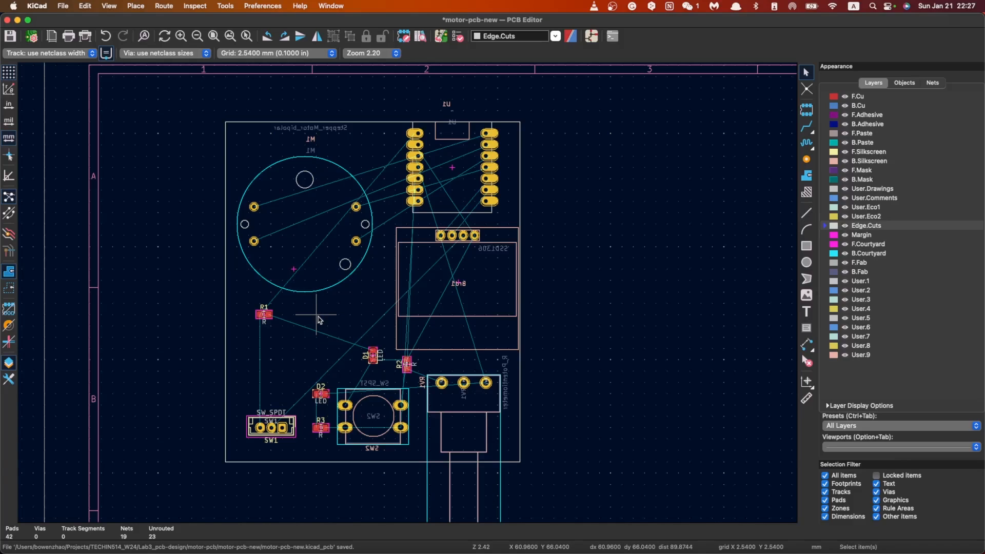
key(F4)
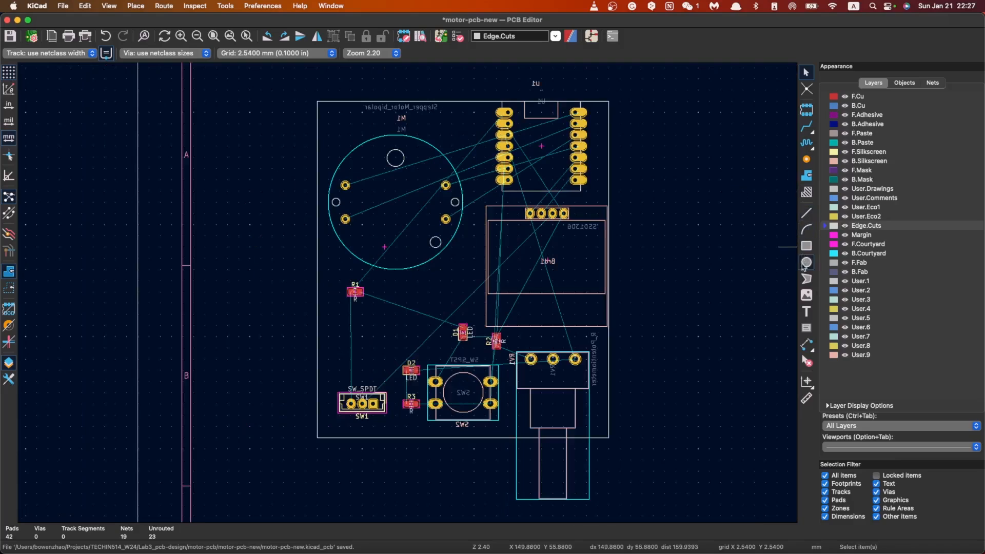
click(806, 398)
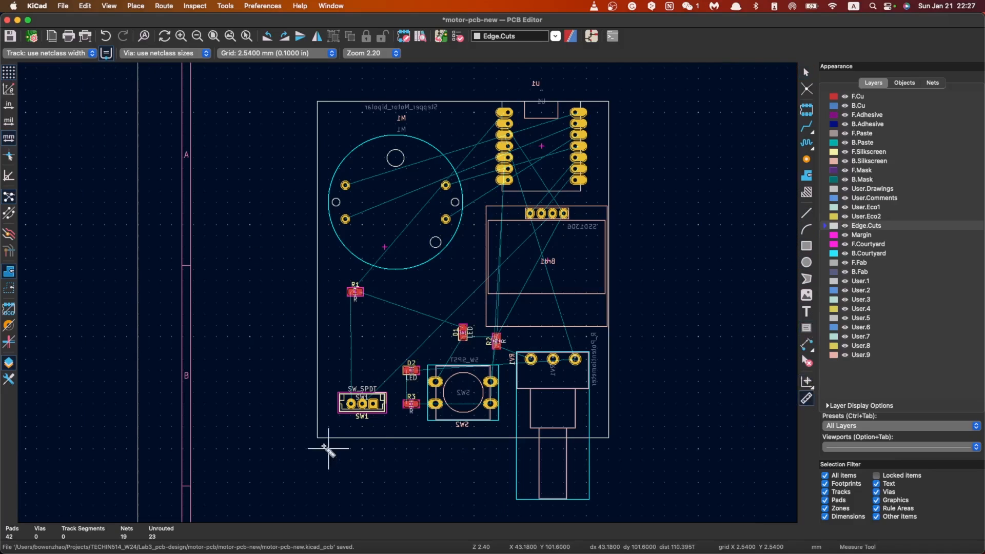
click(317, 437)
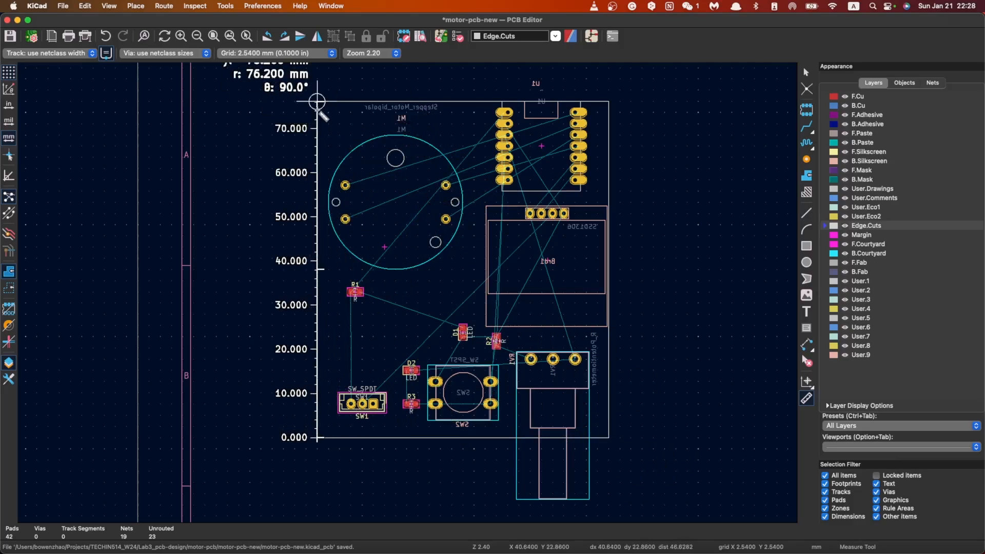
scroll(319, 101, down, 1)
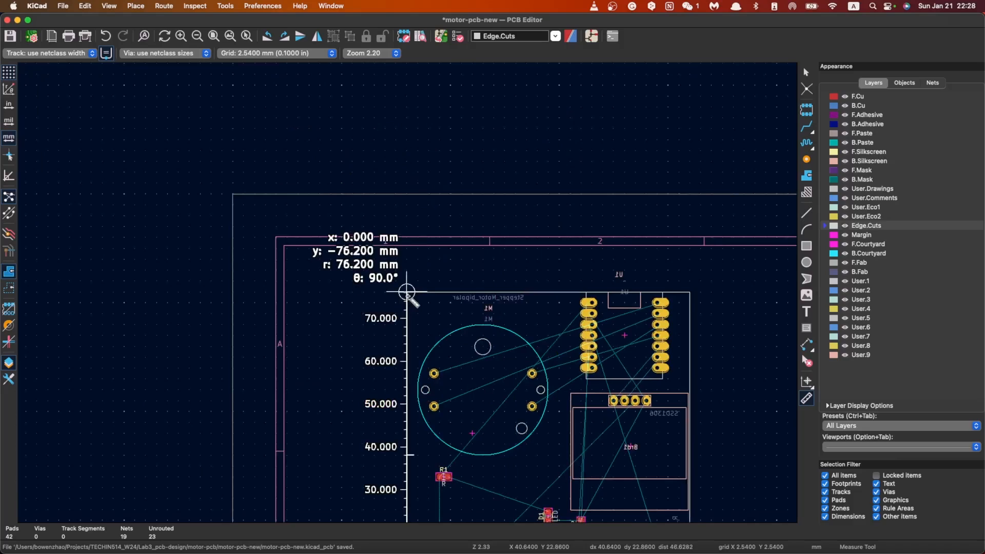
key(Escape)
scroll(406, 292, down, 2)
key(Escape)
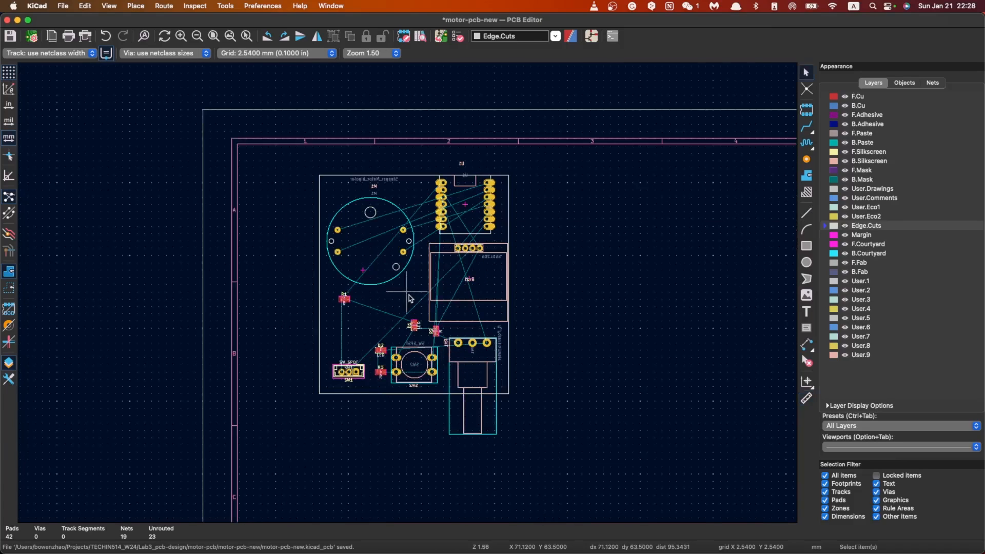
scroll(407, 294, down, 1)
scroll(409, 296, up, 3)
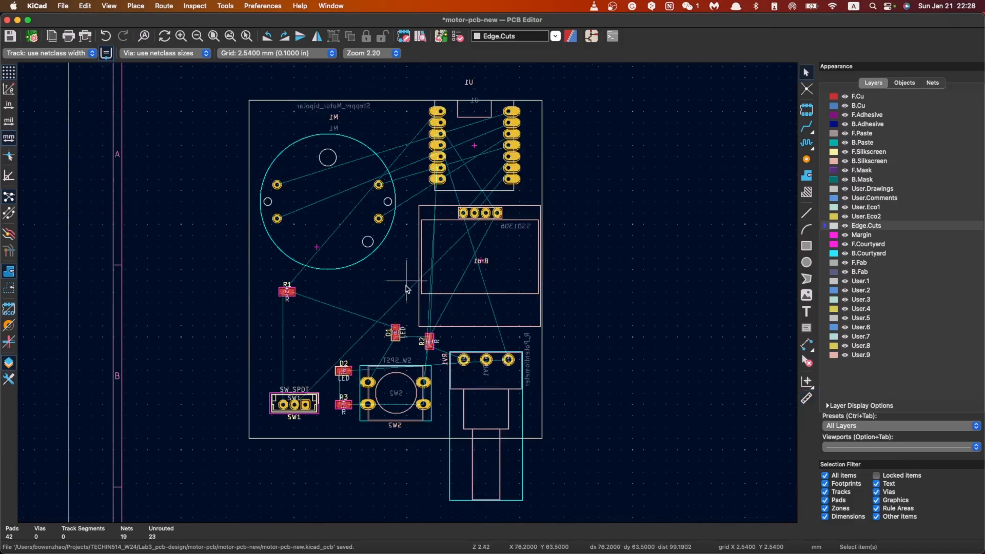
scroll(441, 308, down, 3)
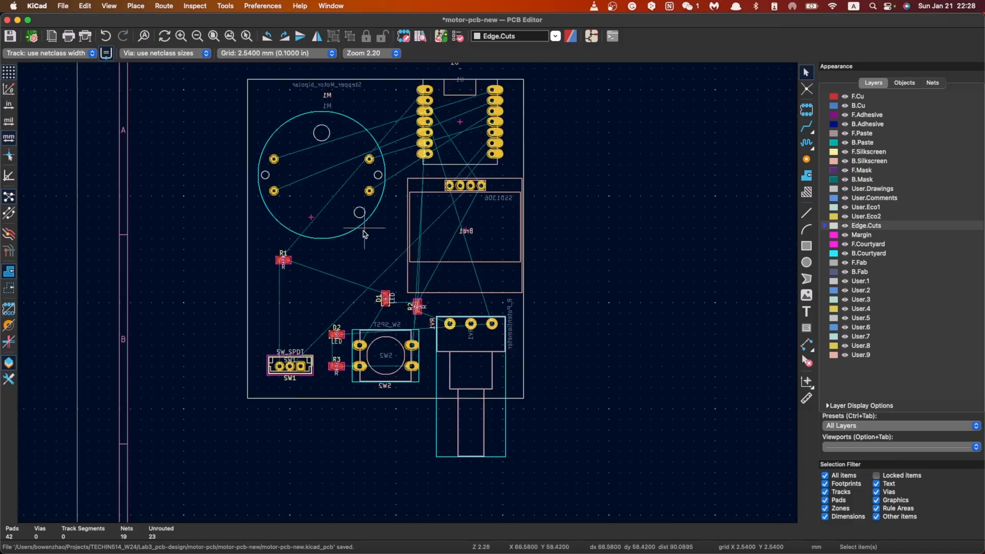
scroll(363, 233, down, 2)
scroll(404, 306, up, 3)
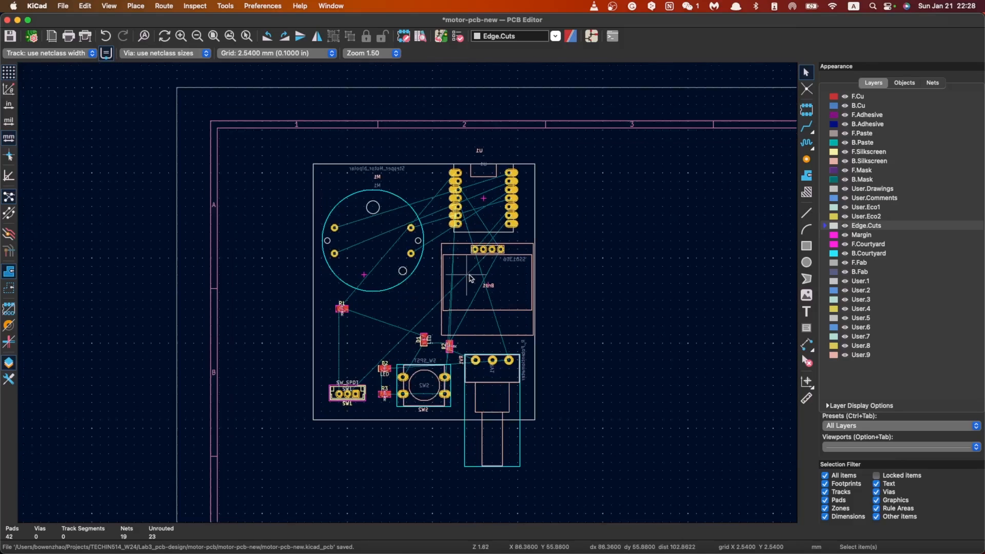
scroll(405, 302, down, 1)
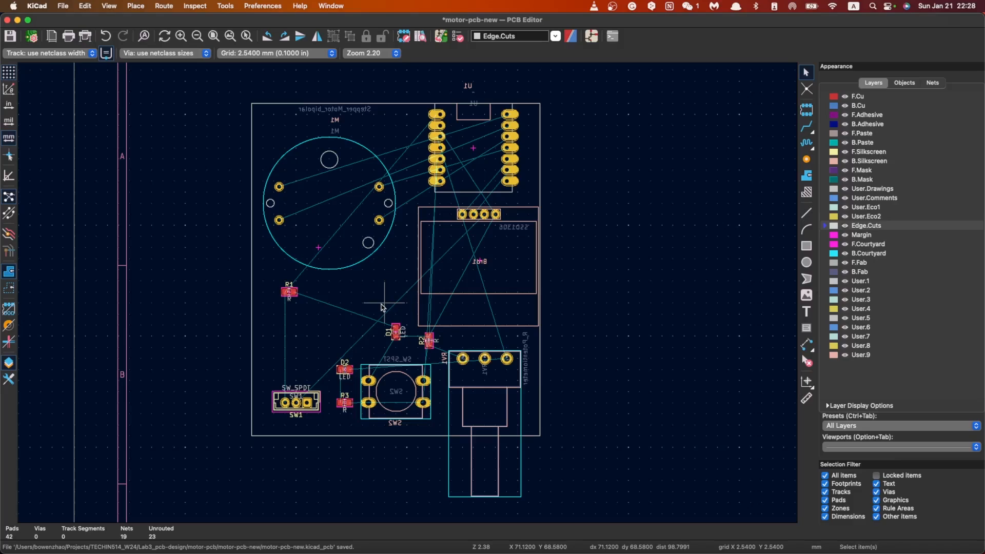
click(68, 58)
click(77, 76)
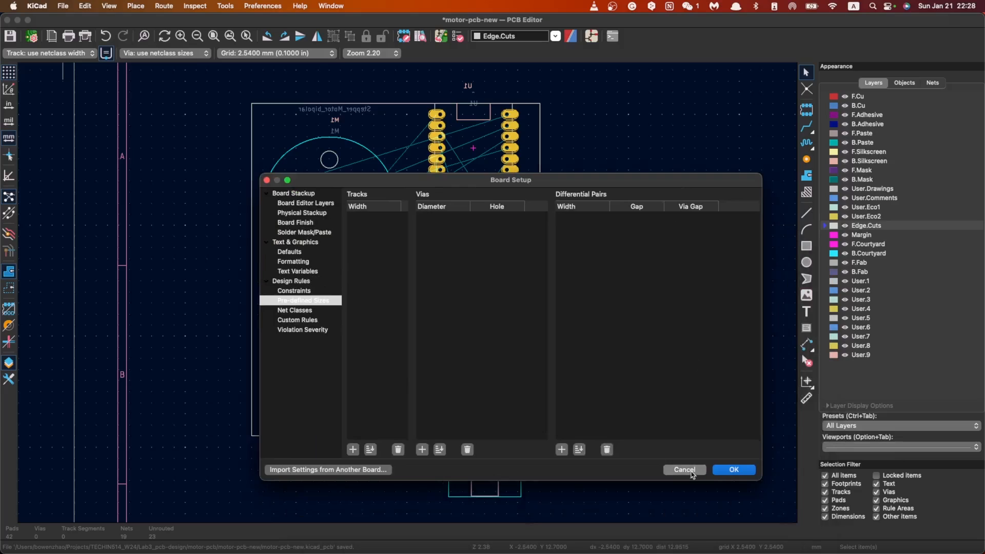
click(690, 469)
Step: Open the net class settings in the board setup and reposition the dialog over the board
click(64, 54)
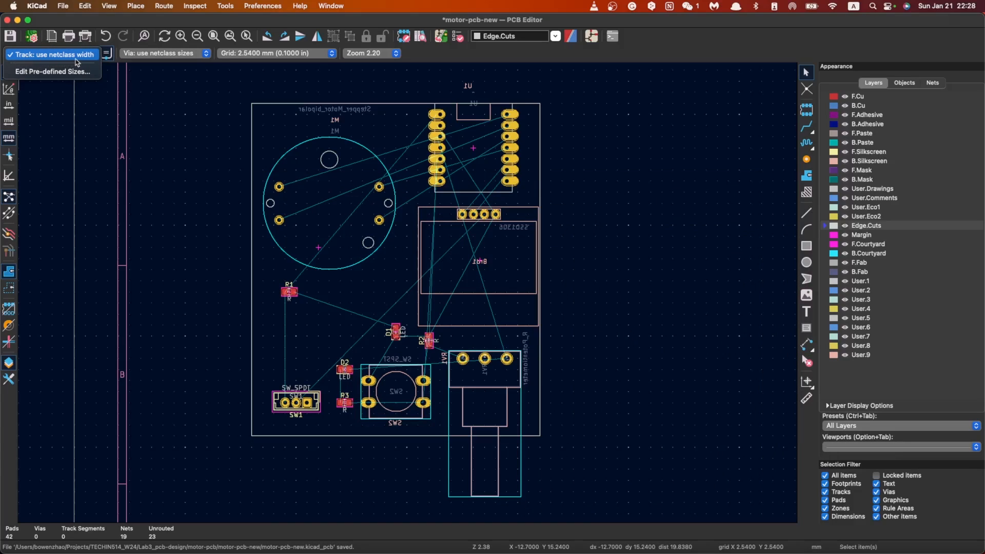
click(51, 72)
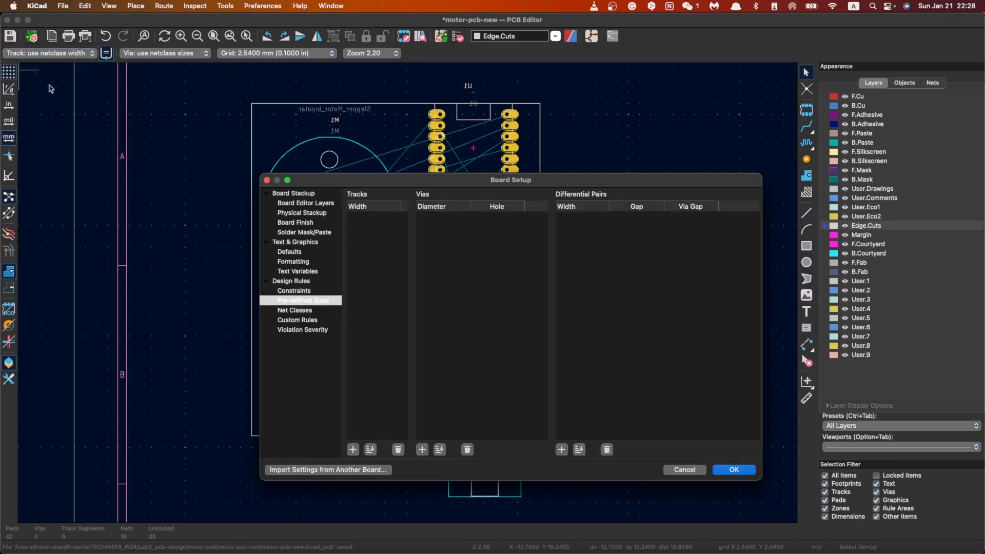
click(296, 310)
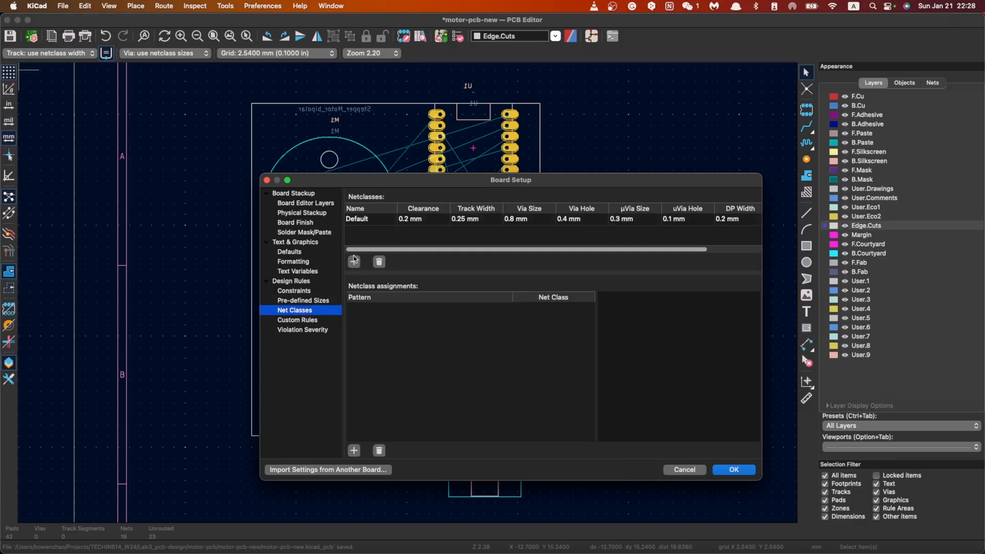
drag(420, 250, 385, 246)
drag(420, 181, 327, 139)
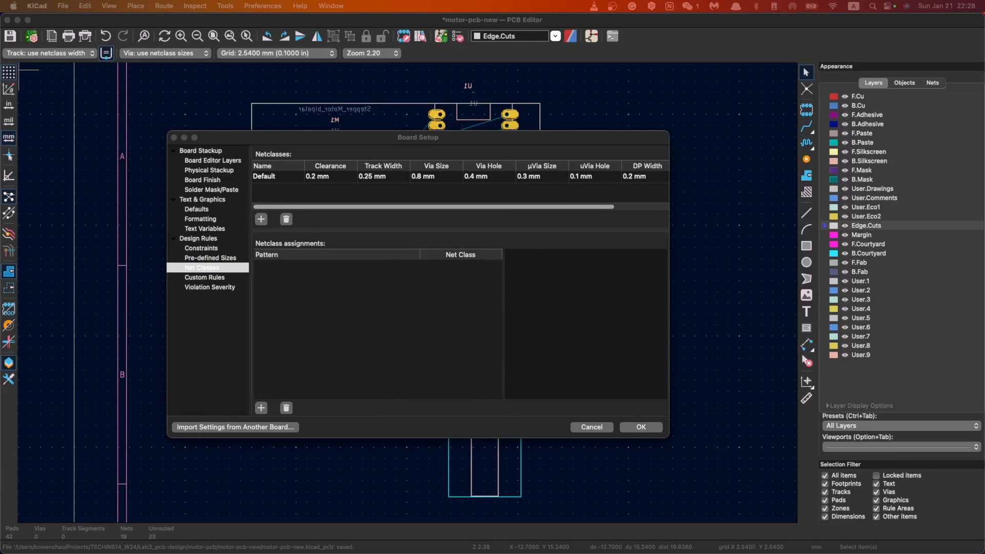
key(ctrl+Up)
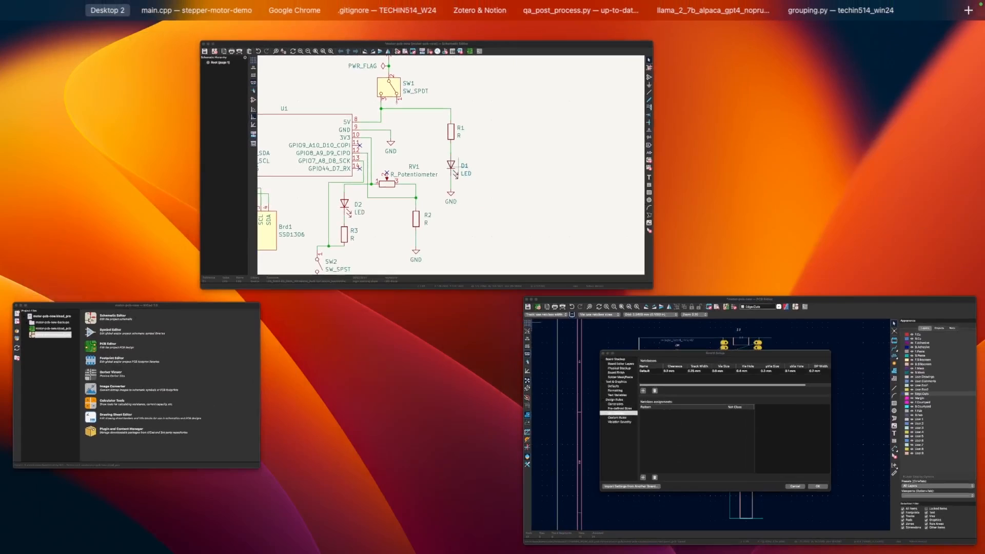
key(ctrl+Up)
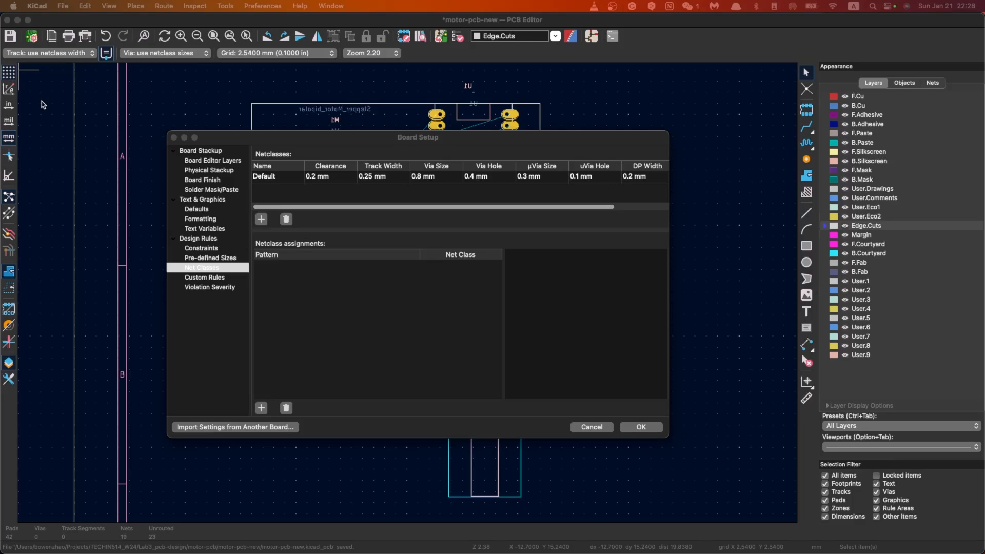
Step: Set both the clearance and the track width of the Default net class to 0.254 mm
click(351, 192)
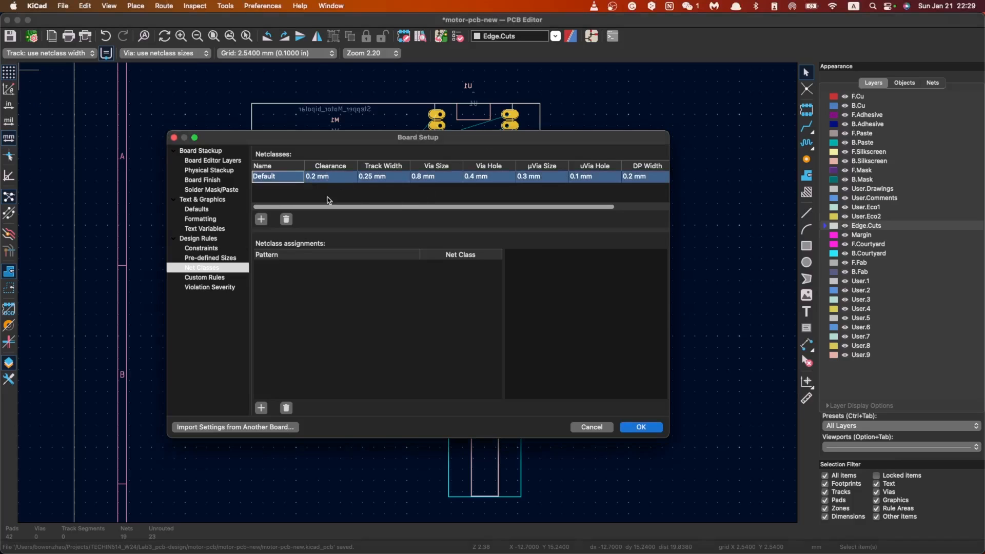
click(321, 178)
click(318, 178)
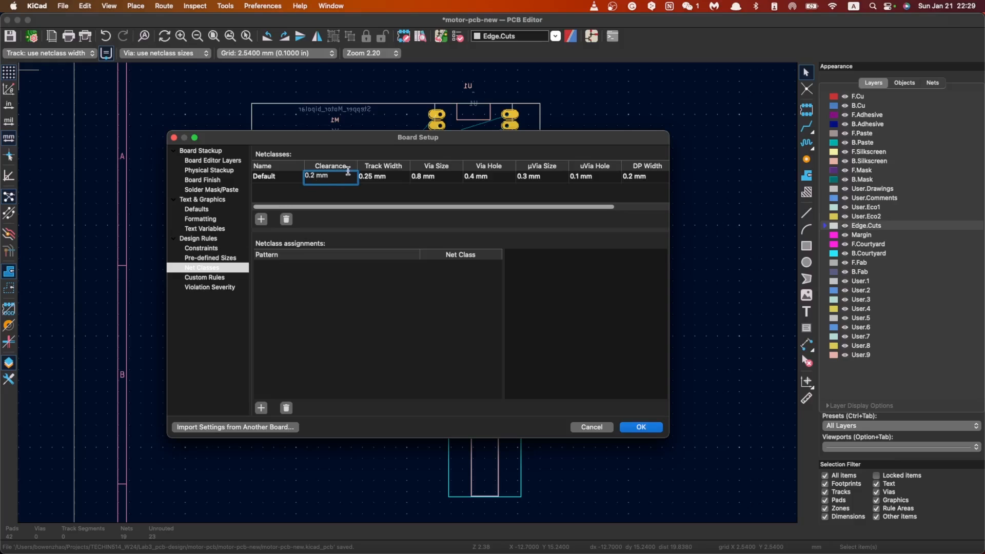
text(54)
click(373, 176)
text(4)
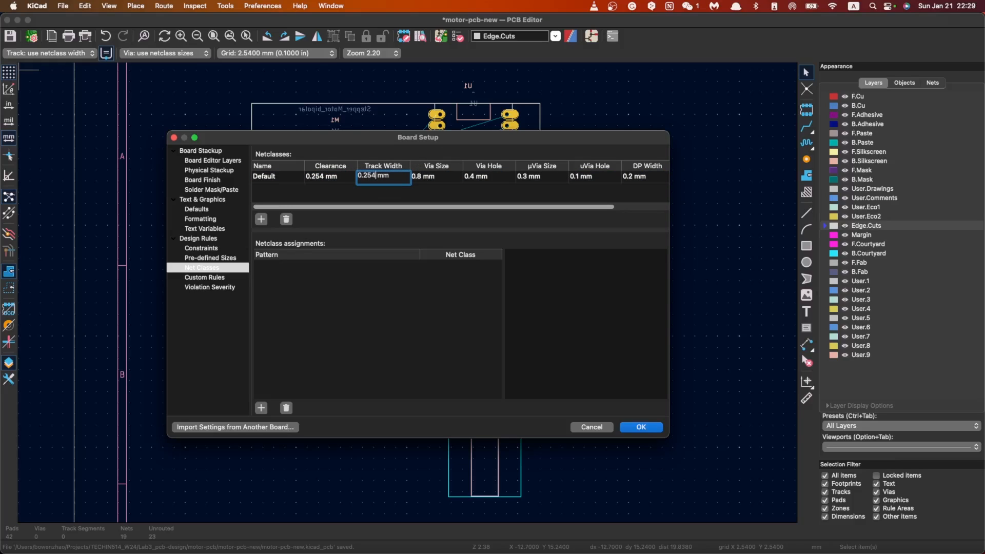
Step: Set the Default net class via size to 1.778 mm and its via hole to 1.016 mm
click(437, 175)
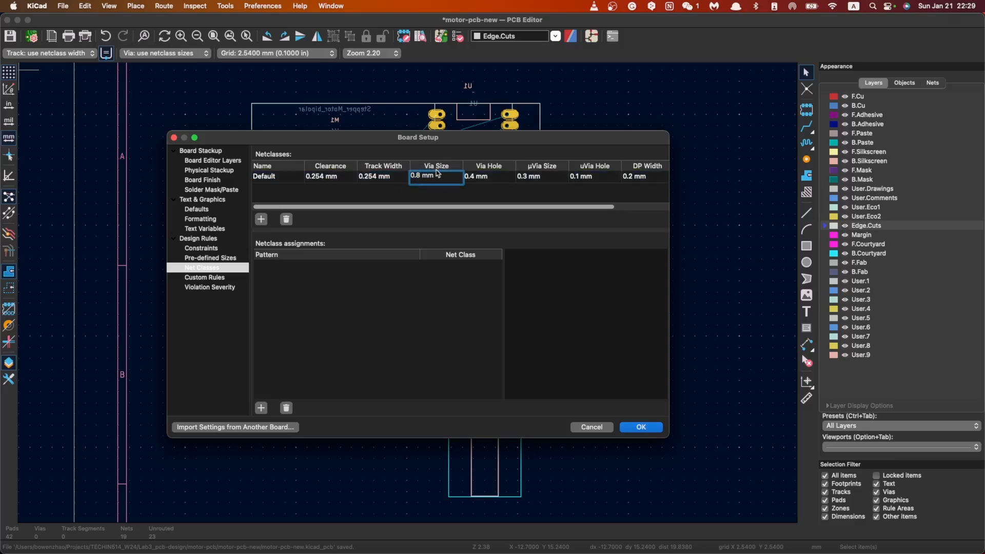
key(BackSpace)
key(BackSpace)
key(BackSpace)
text(1.778)
click(476, 176)
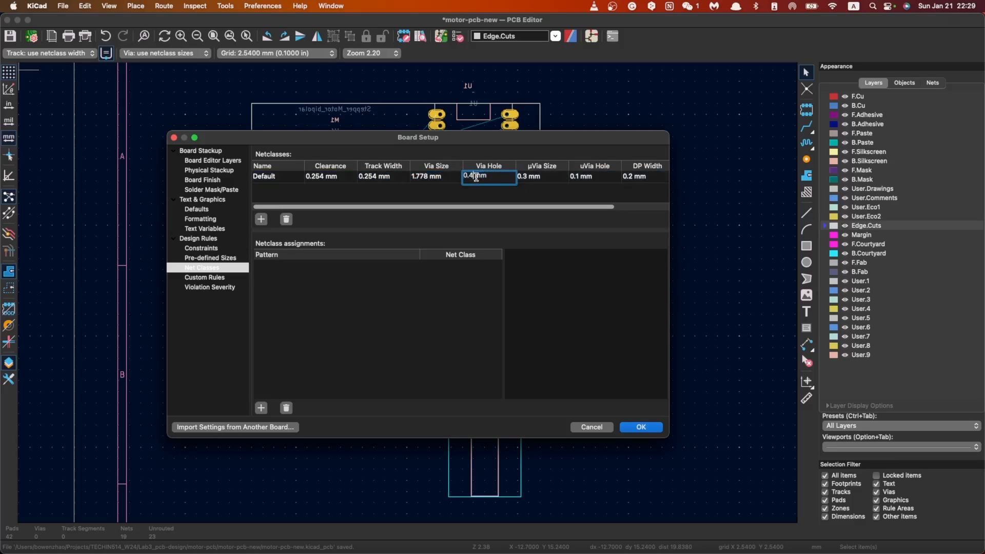
double_click(472, 177)
text(1.016)
click(535, 177)
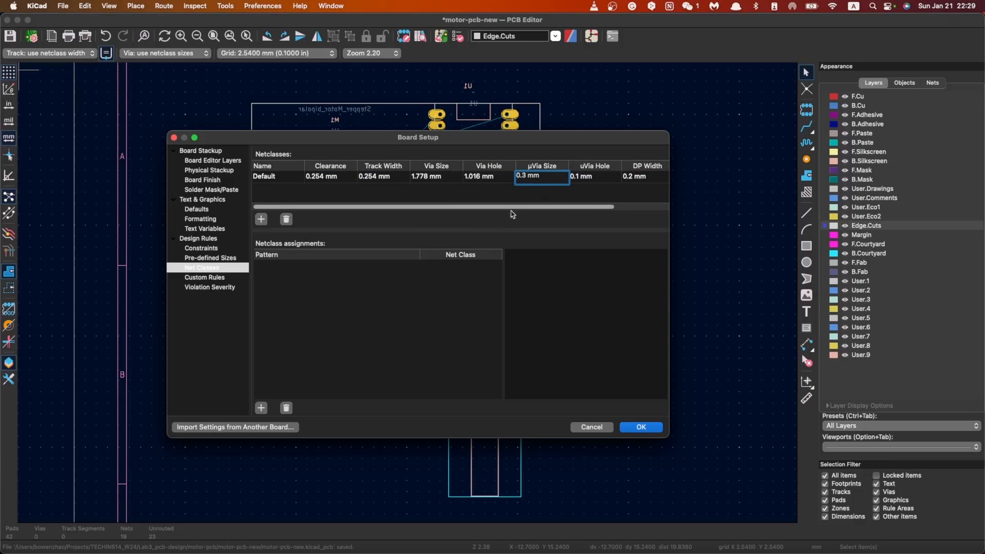
click(502, 196)
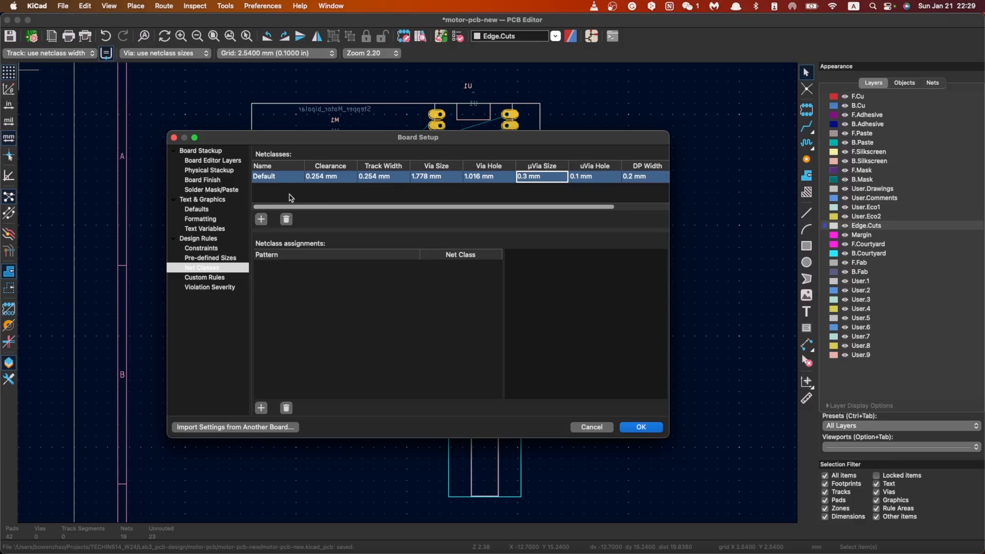
Step: Add a net class named power with a track width of 0.5 mm
click(263, 220)
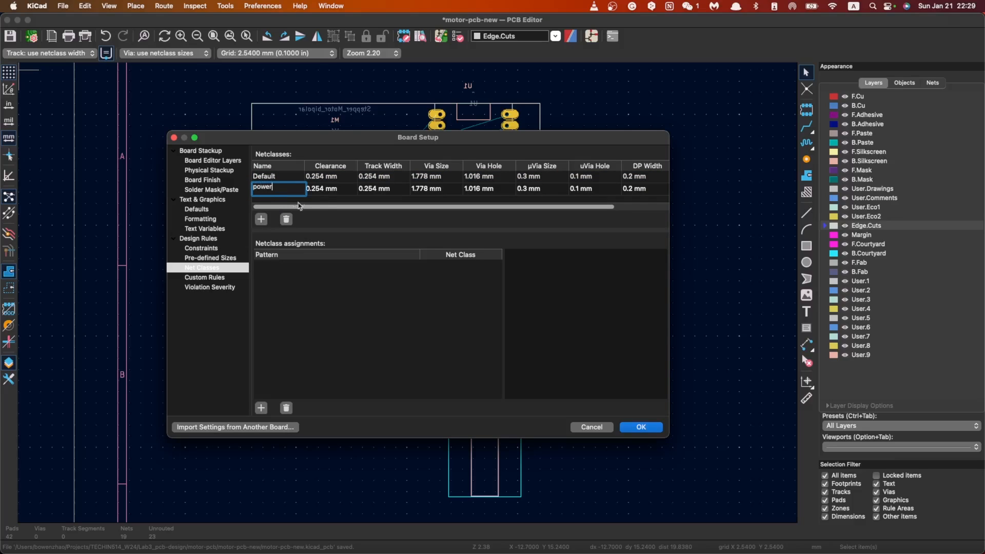
click(318, 188)
click(374, 188)
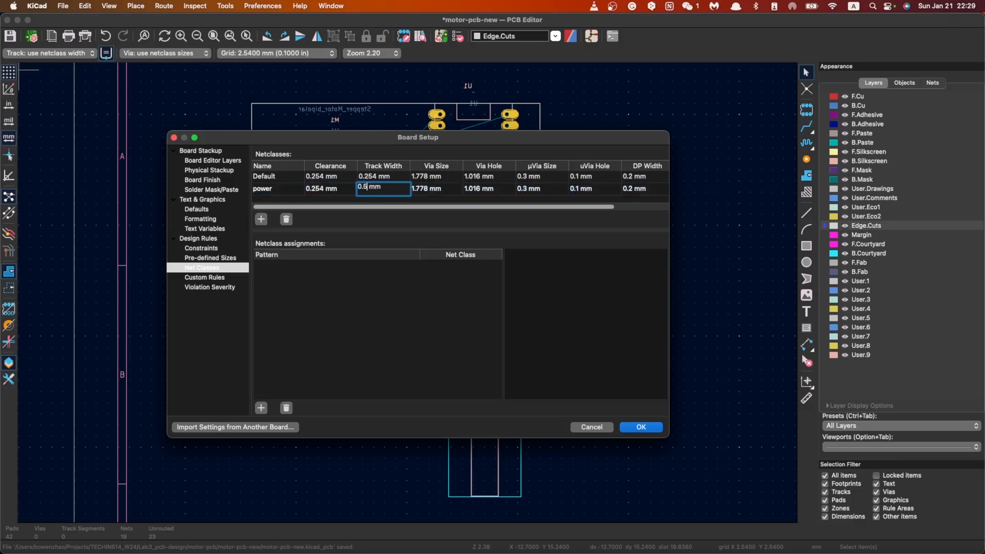
key(Return)
click(304, 333)
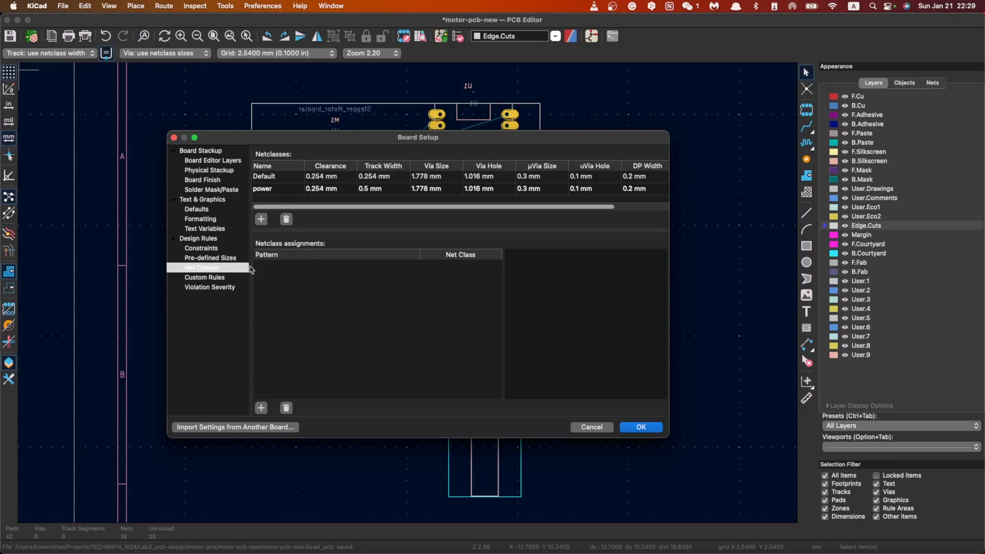
Step: Add a netclass assignment for the pattern GND and assign it to the power class
click(261, 408)
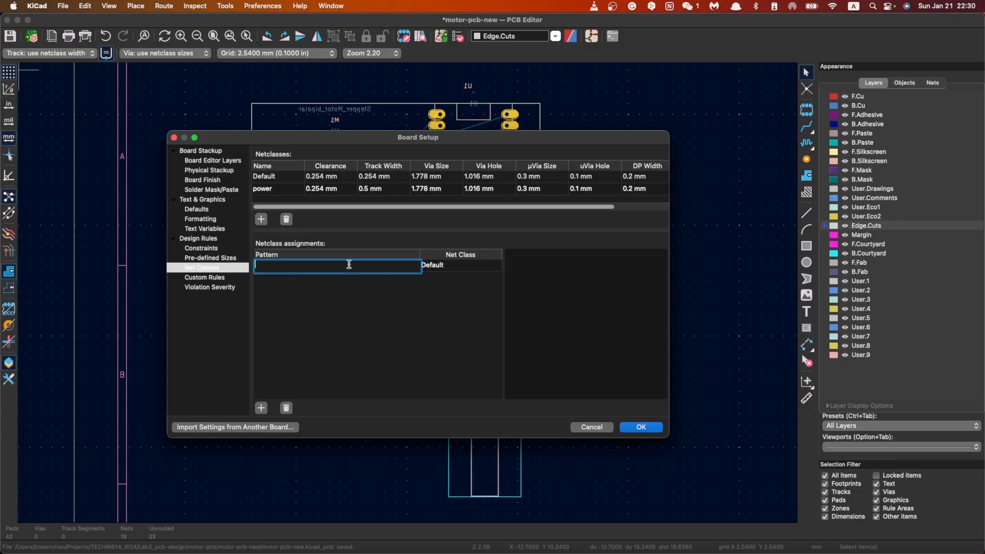
text(GND)
click(438, 270)
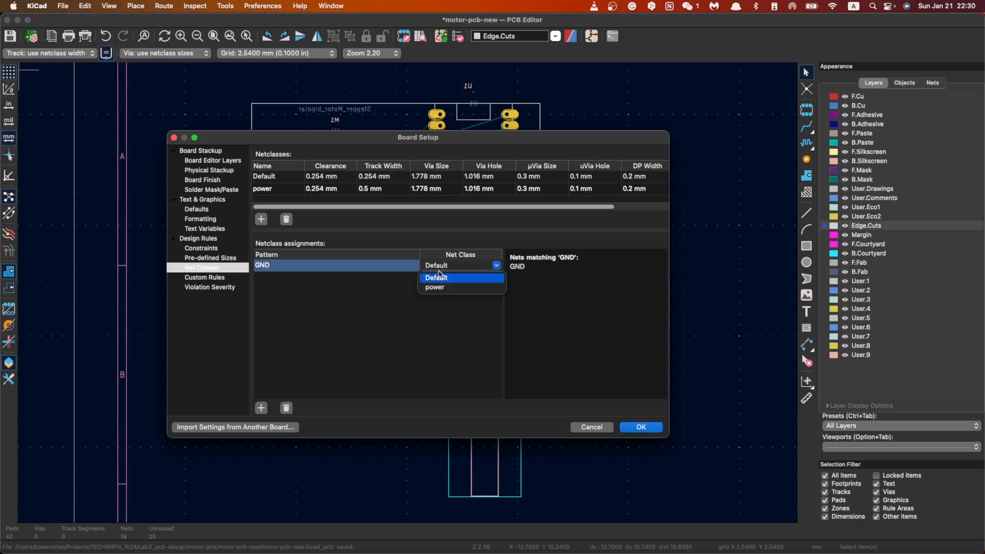
click(436, 288)
Step: Add a netclass assignment of the pattern VCC to the power class and apply the board setup
click(261, 407)
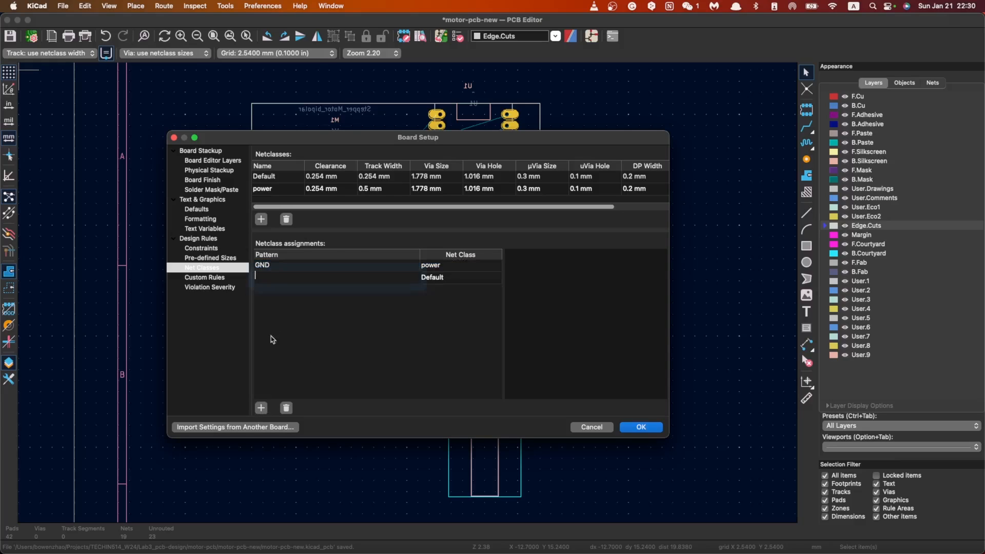
text(VCC)
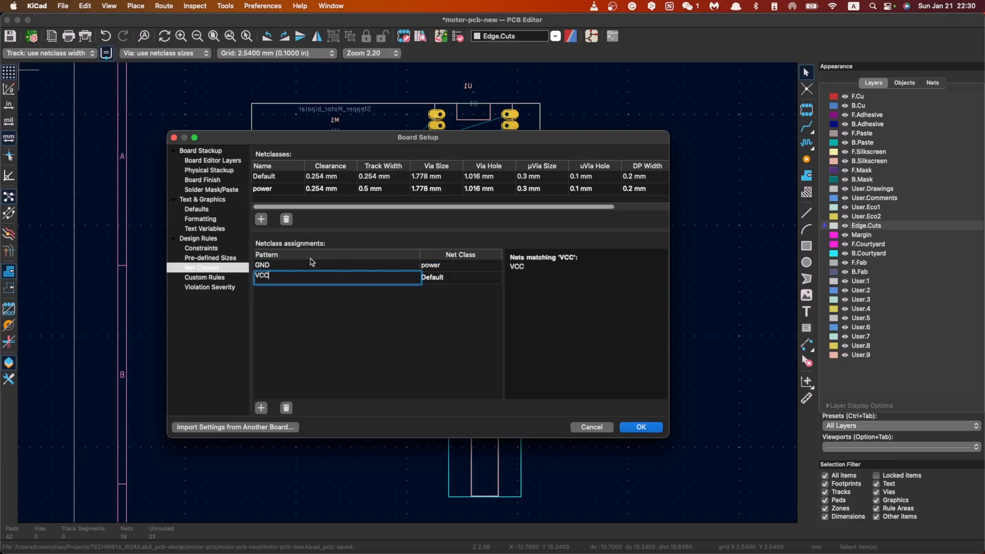
click(441, 277)
click(444, 302)
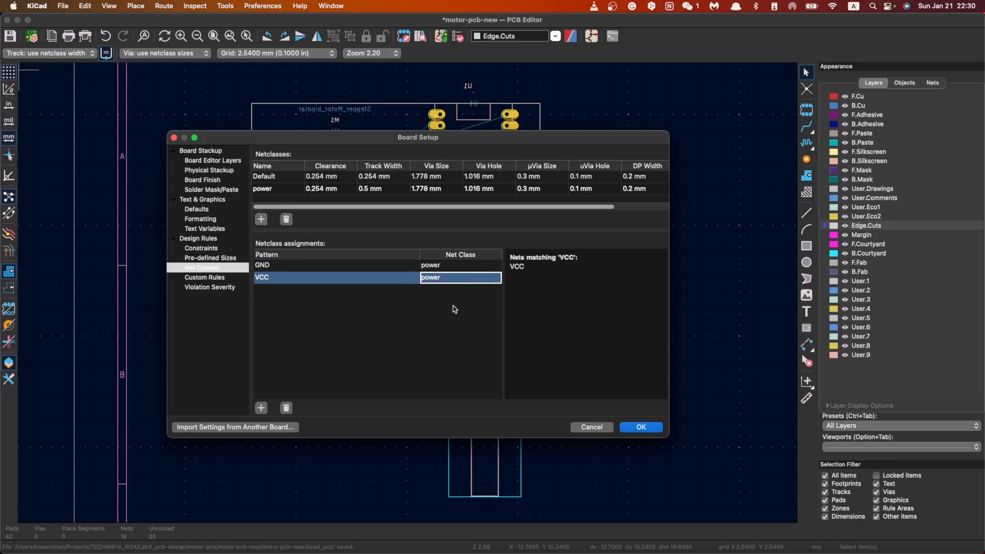
click(641, 428)
Step: Make F.Cu the active layer and activate the single-track routing tool
scroll(409, 296, up, 5)
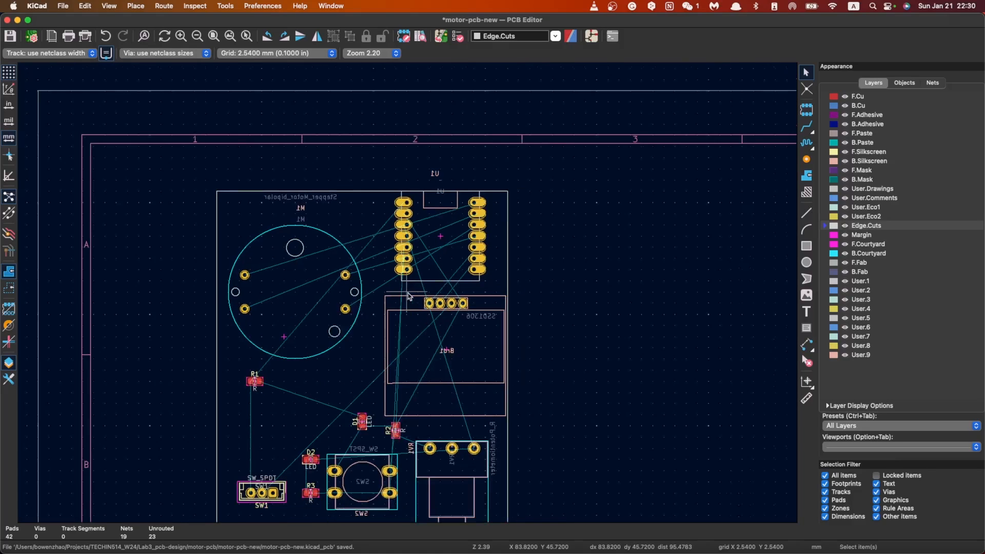
scroll(406, 303, down, 3)
scroll(408, 303, up, 3)
scroll(418, 288, down, 1)
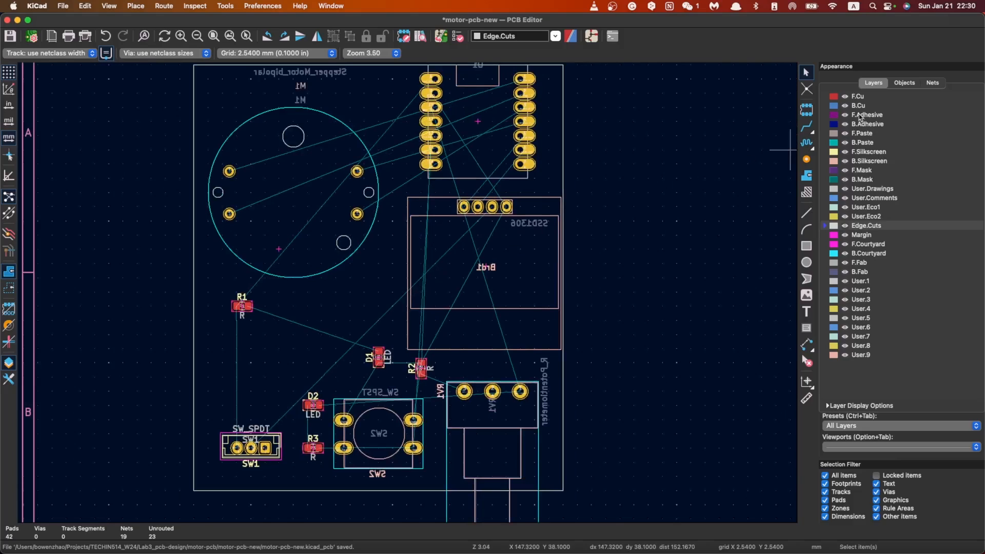
click(860, 97)
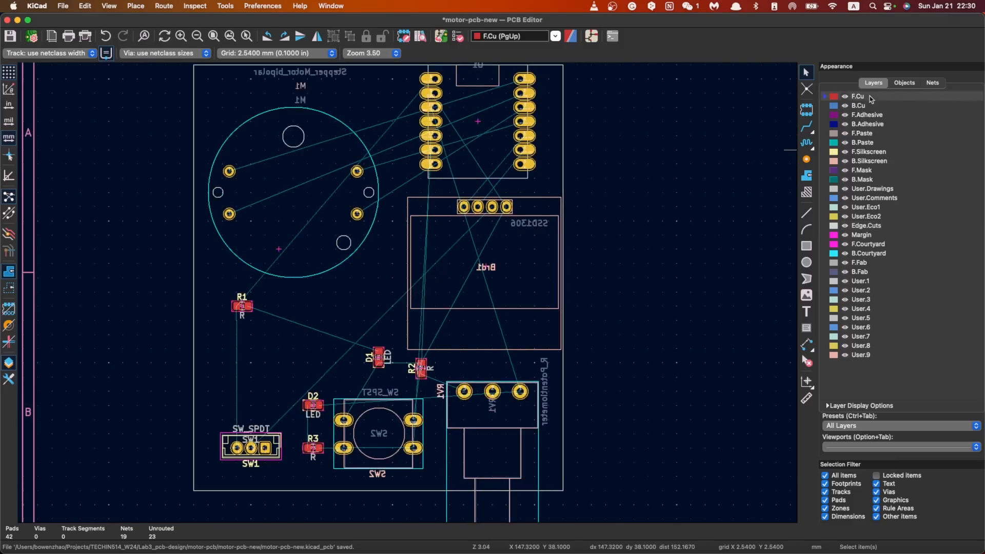
click(806, 126)
scroll(405, 290, down, 3)
scroll(406, 291, up, 2)
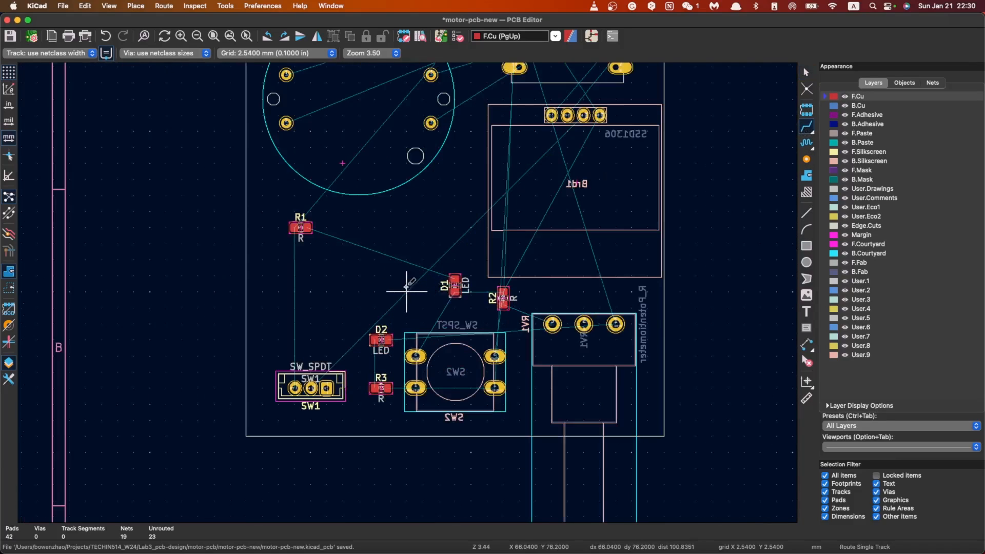
scroll(310, 388, up, 8)
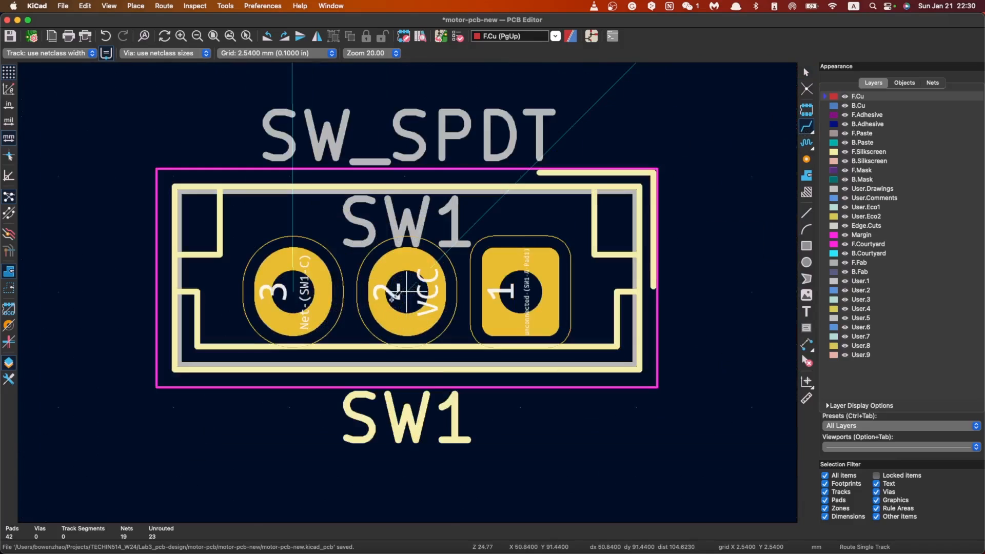
scroll(407, 291, down, 3)
scroll(405, 291, up, 1)
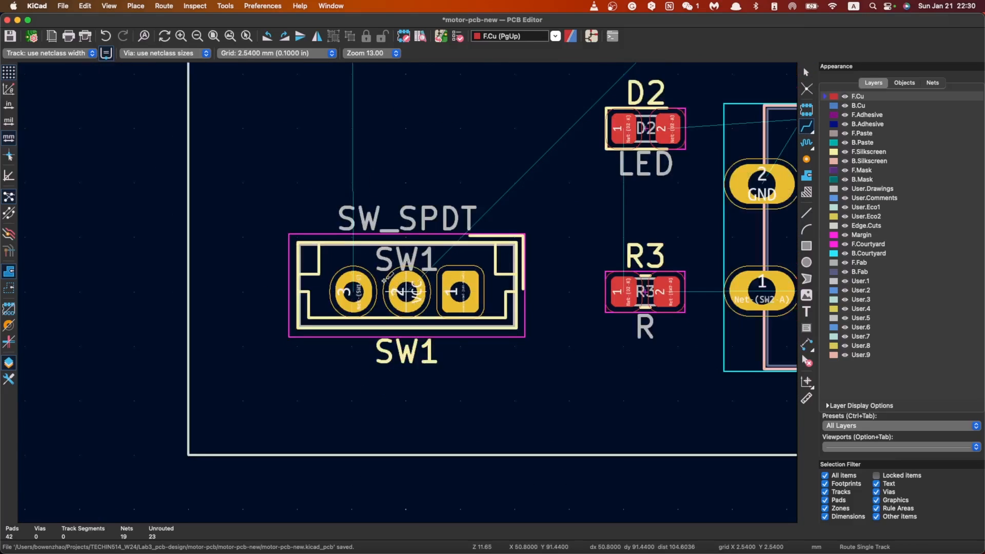
scroll(408, 291, down, 2)
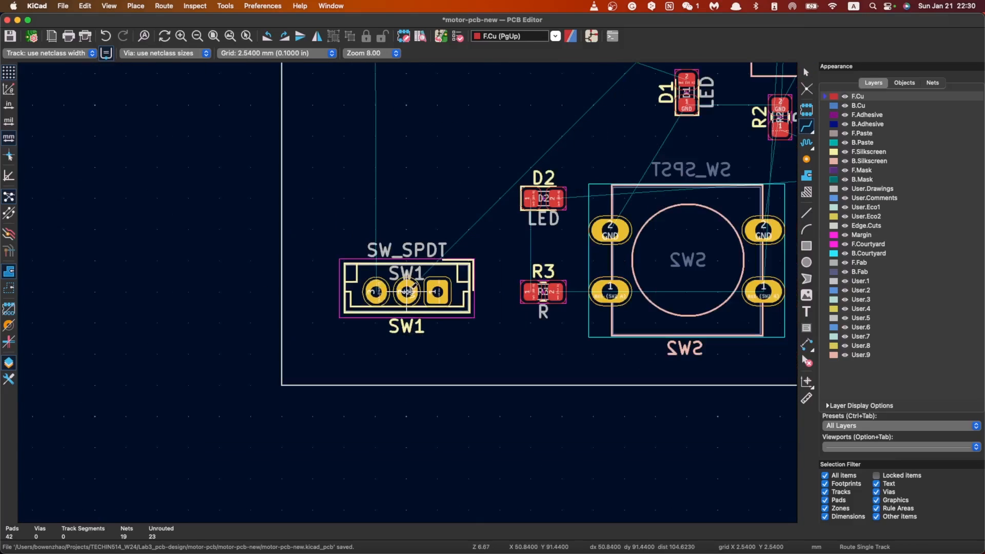
click(406, 291)
scroll(395, 285, down, 4)
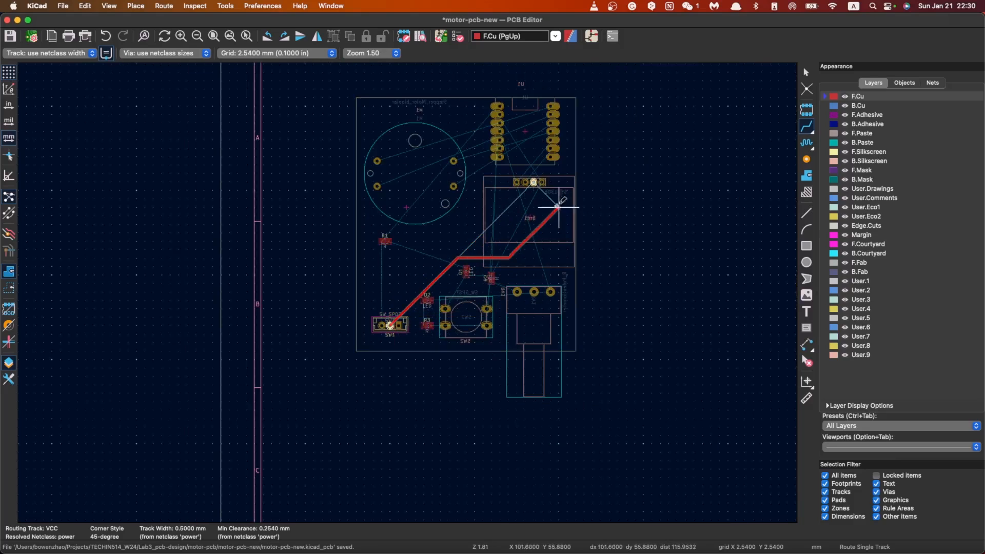
key(Escape)
Step: Switch to the schematic to examine how the components are connected, and return to the board editor
scroll(474, 208, down, 2)
scroll(408, 291, up, 3)
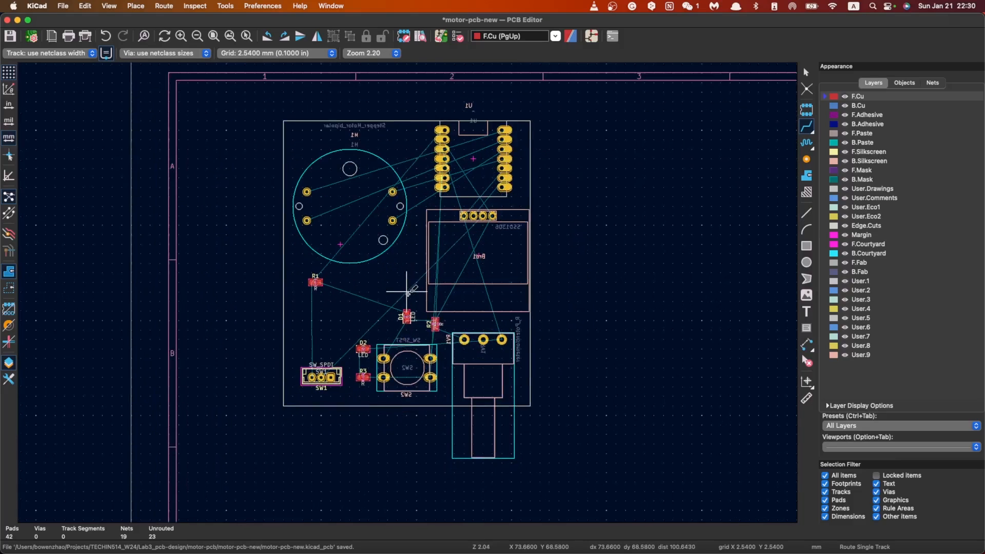
scroll(407, 292, up, 2)
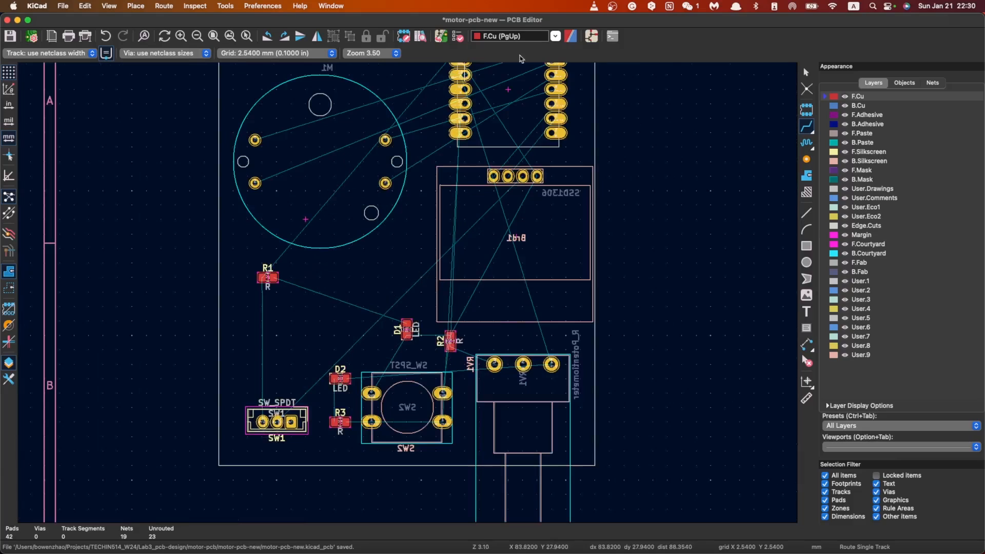
click(590, 36)
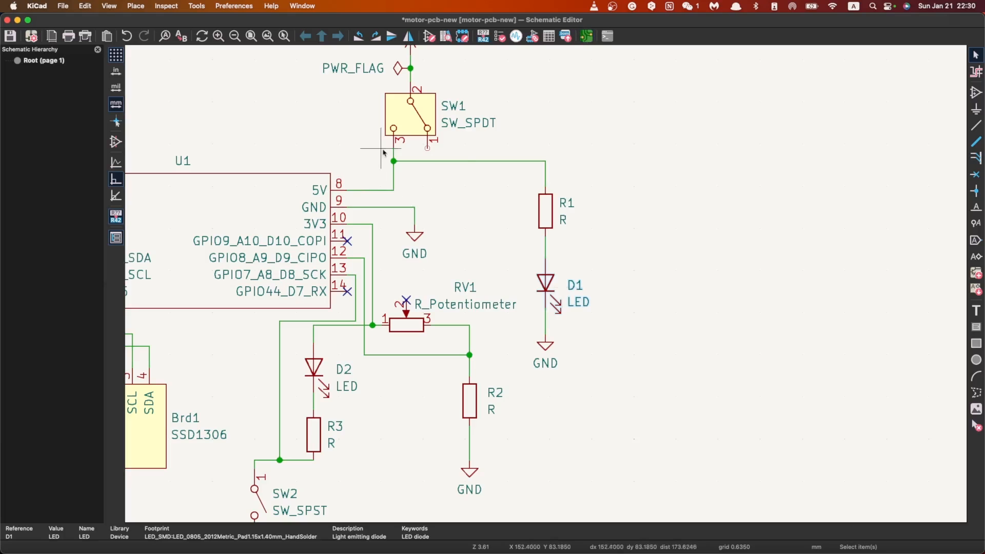
scroll(380, 132, down, 3)
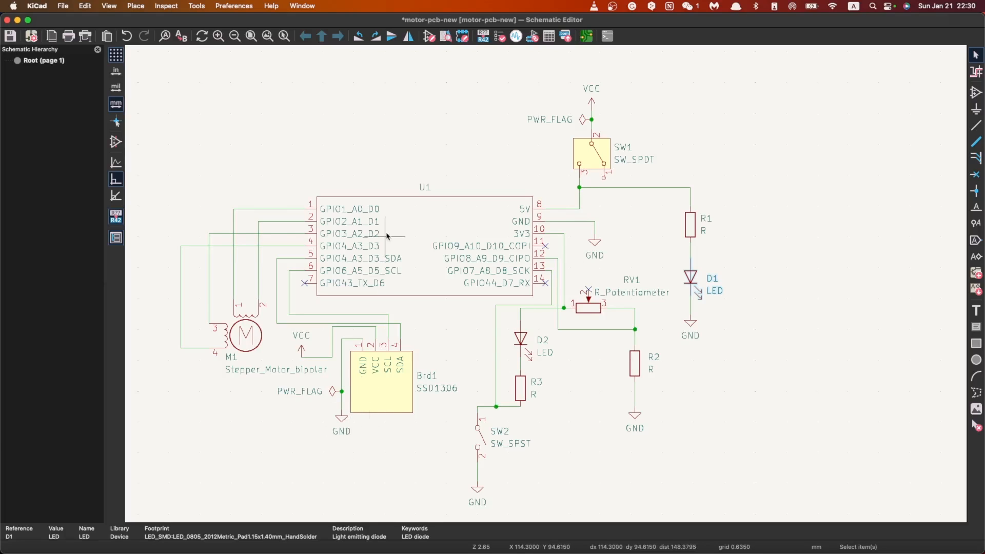
click(588, 41)
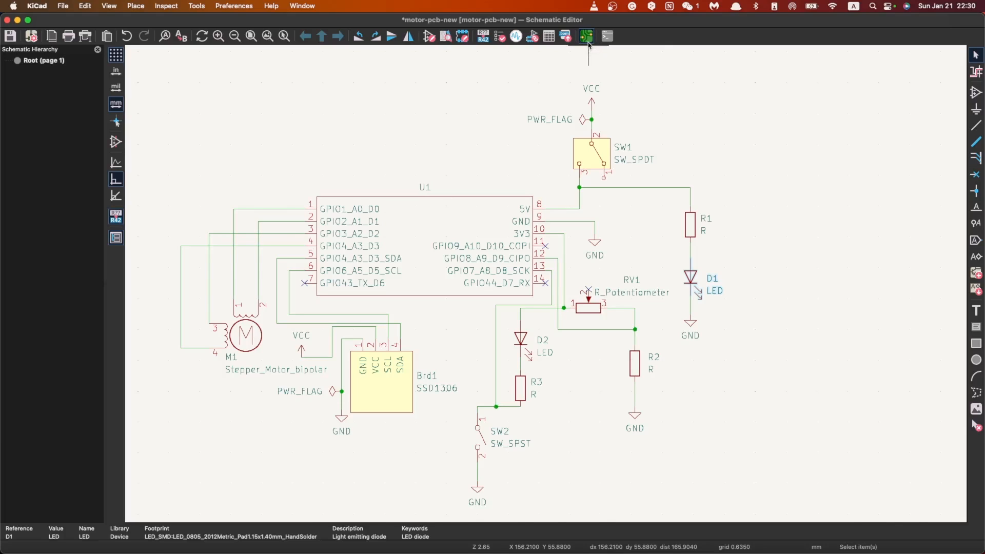
scroll(323, 347, down, 1)
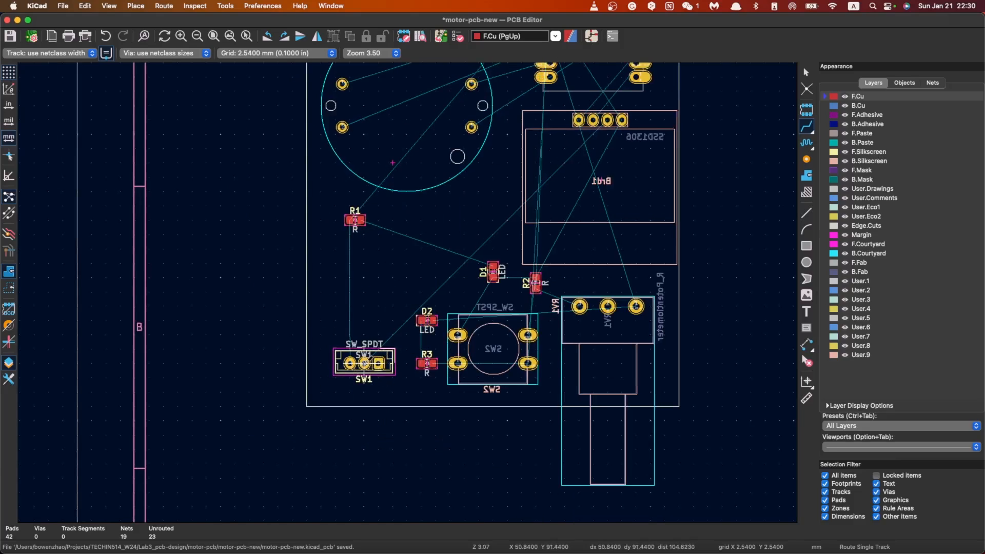
click(364, 363)
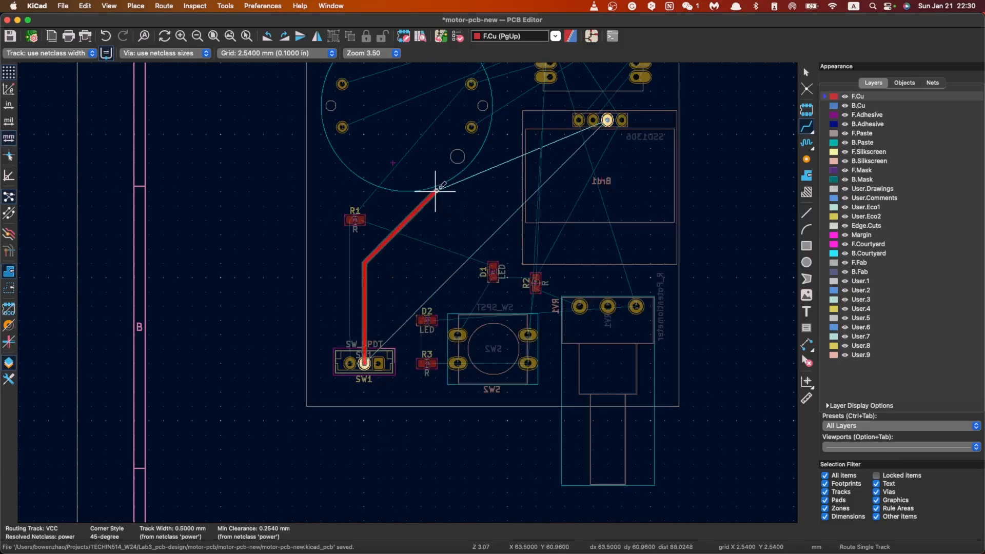
scroll(492, 176, down, 2)
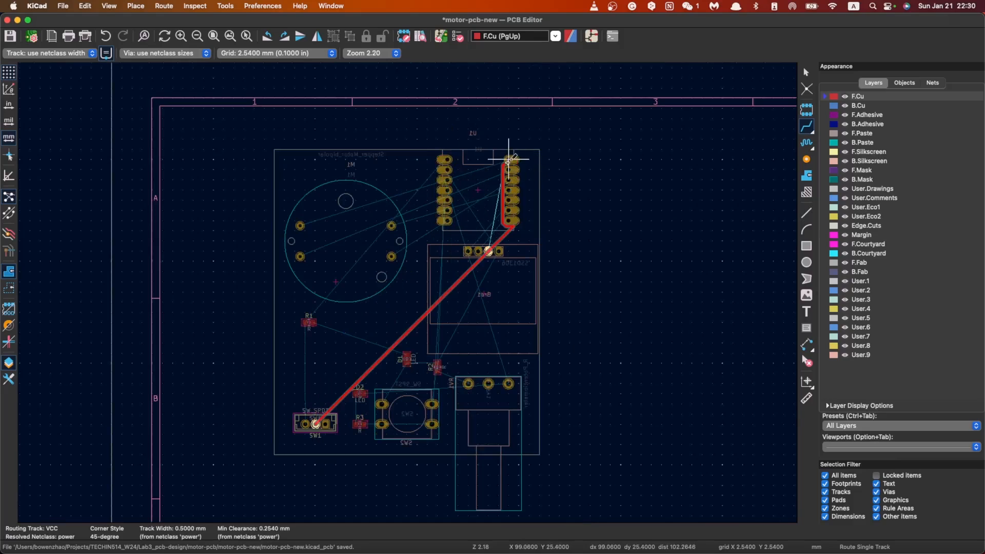
key(Escape)
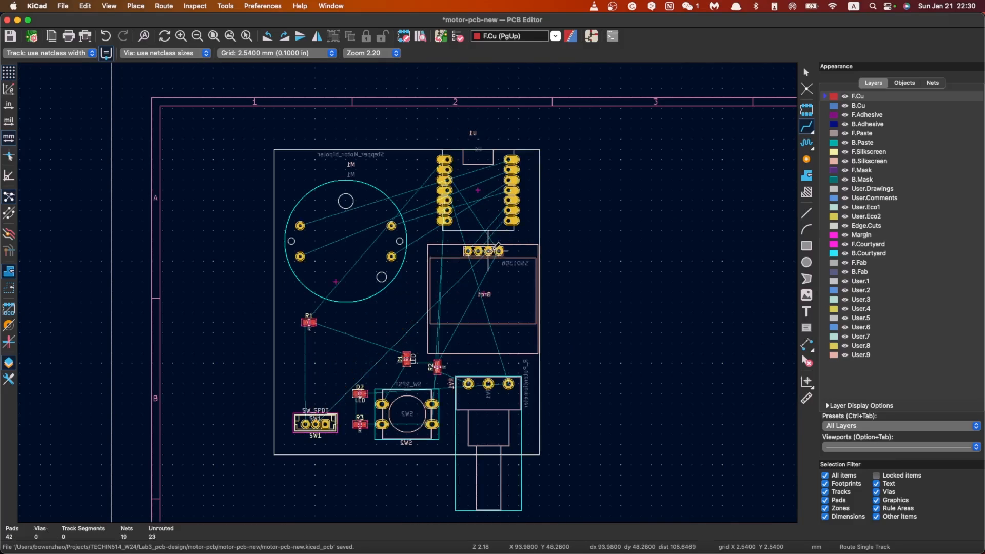
click(489, 251)
key(Escape)
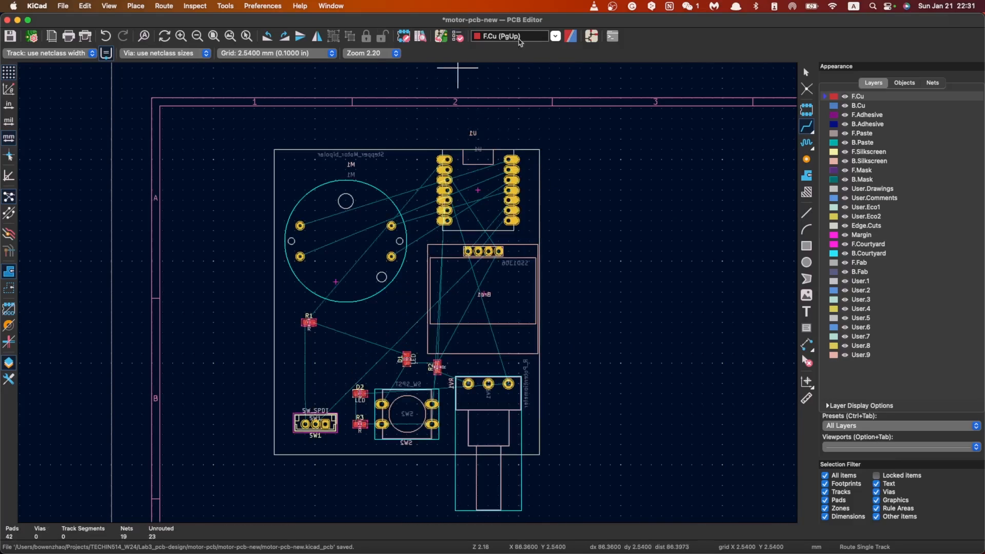
Step: Examine the net names on U1's pads in the board layout, and switch to the schematic to compare the connections
scroll(538, 123, up, 6)
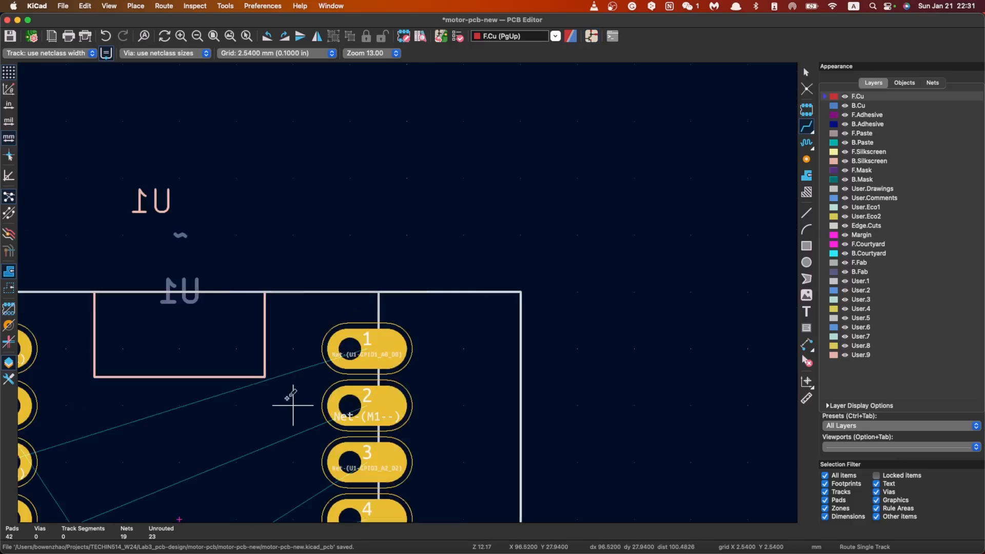
scroll(180, 454, down, 1)
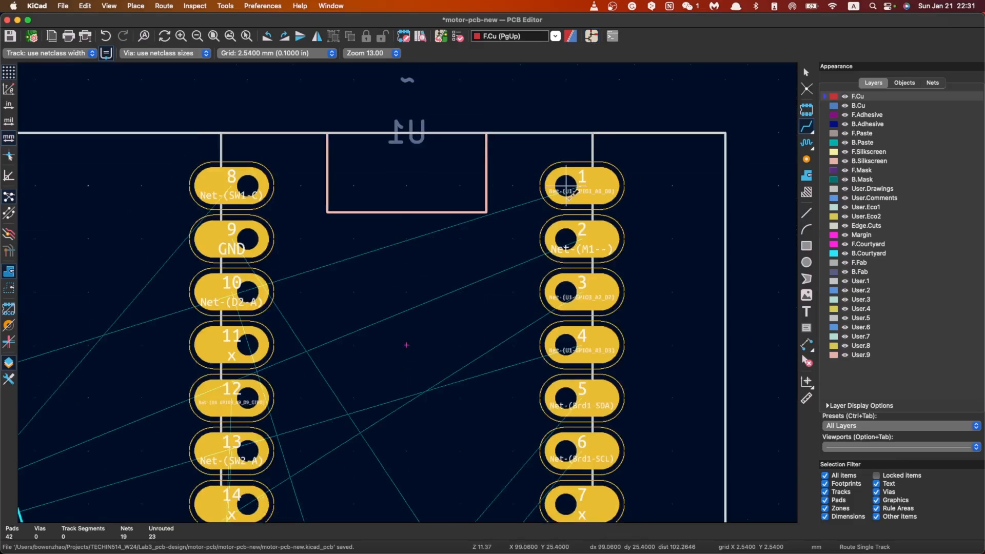
scroll(285, 184, up, 1)
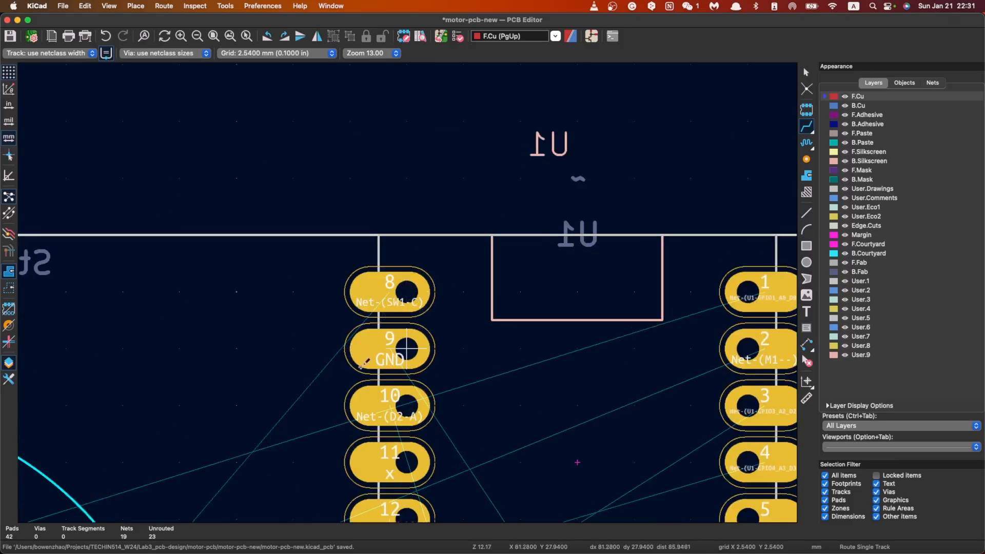
scroll(403, 345, down, 6)
scroll(363, 399, up, 2)
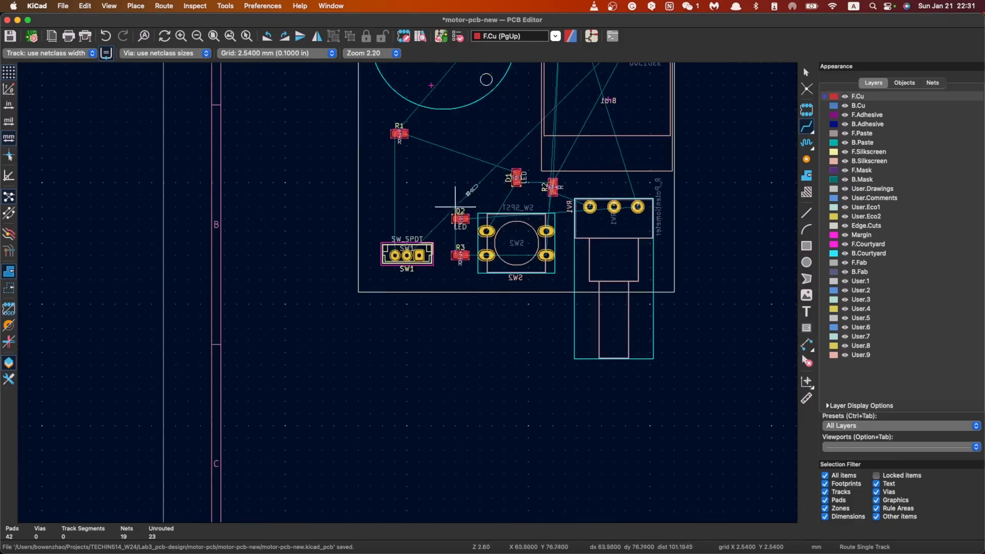
click(591, 37)
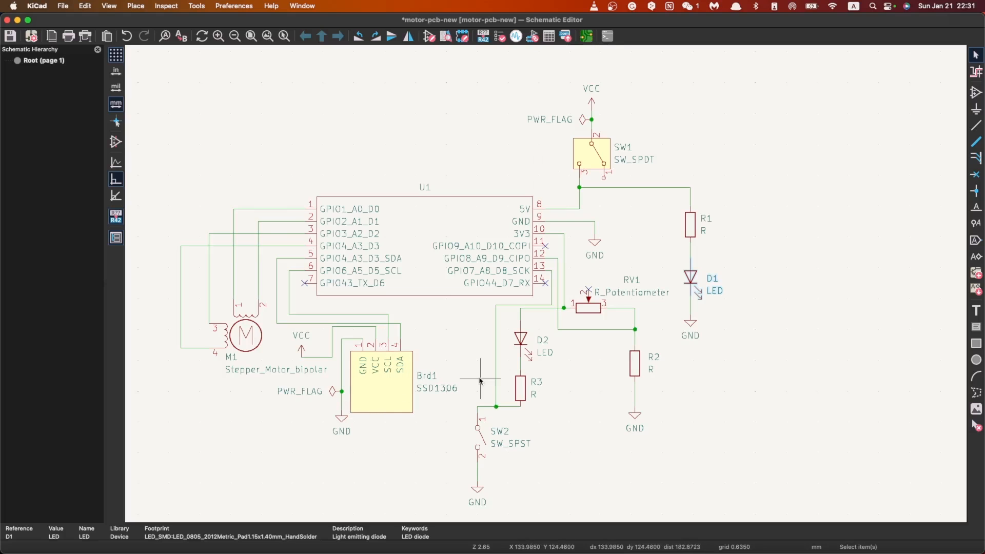
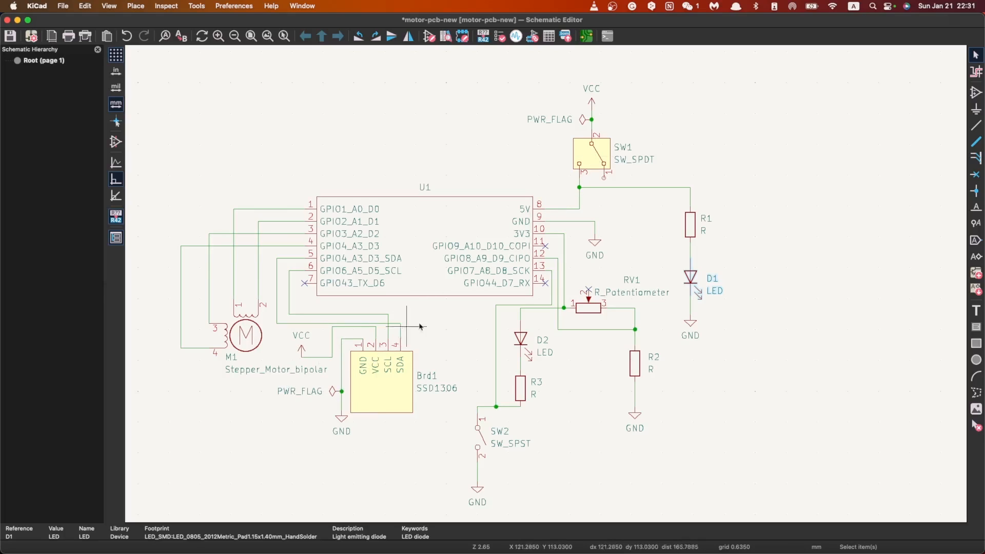
Step: Delete the VCC power symbol beside Brd1 and all the wire segments linking it to Brd1's VCC pin
click(975, 56)
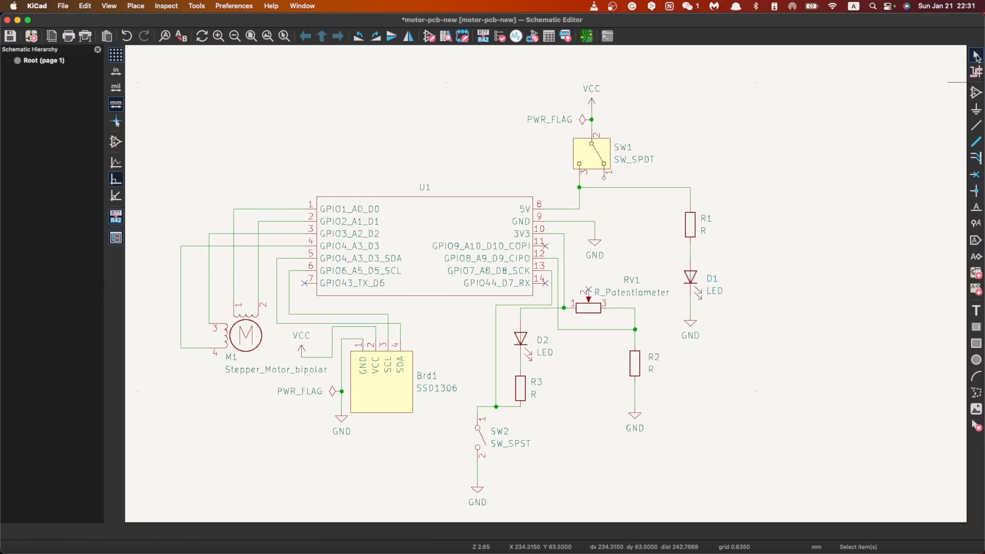
click(376, 337)
key(Delete)
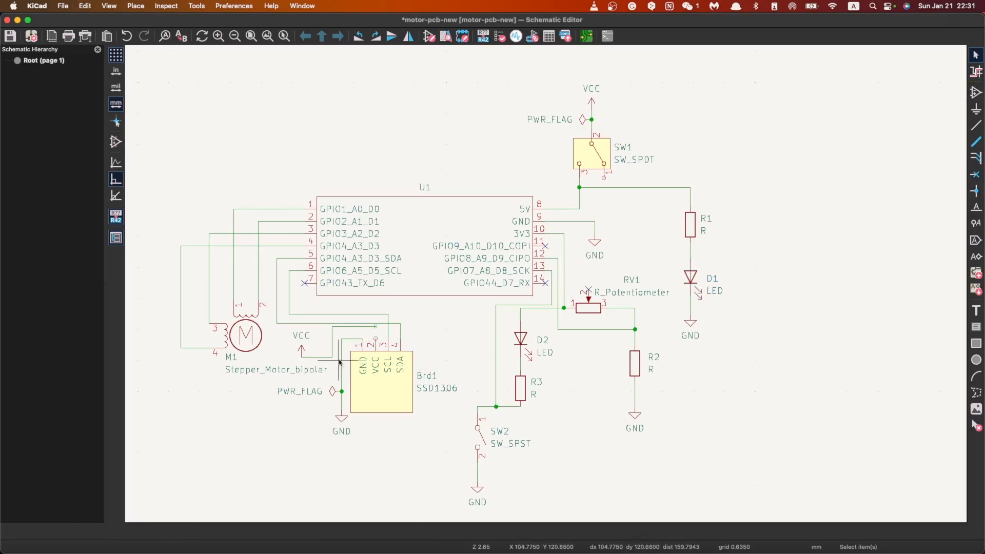
click(343, 331)
key(Delete)
click(302, 335)
key(Delete)
click(332, 336)
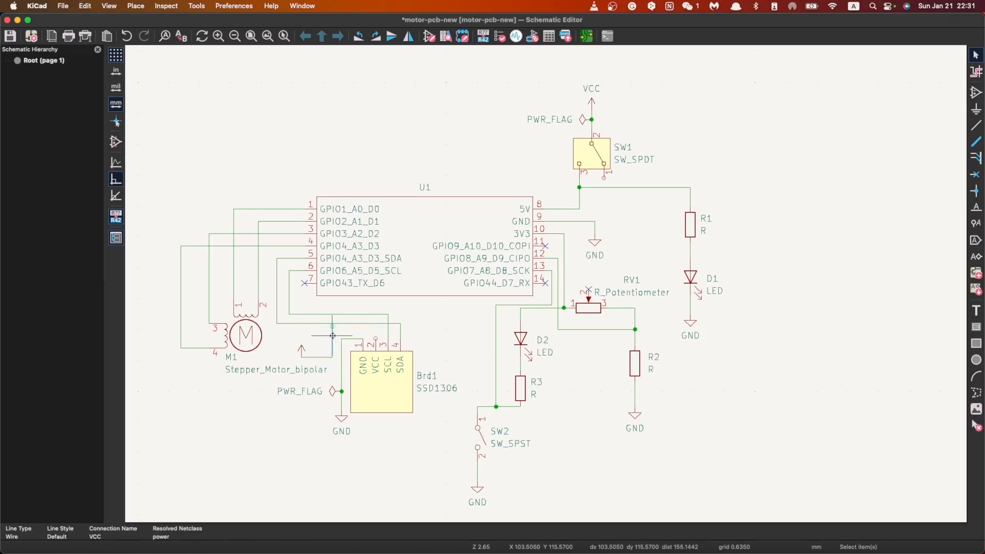
key(Delete)
click(306, 352)
key(Delete)
click(312, 356)
key(Delete)
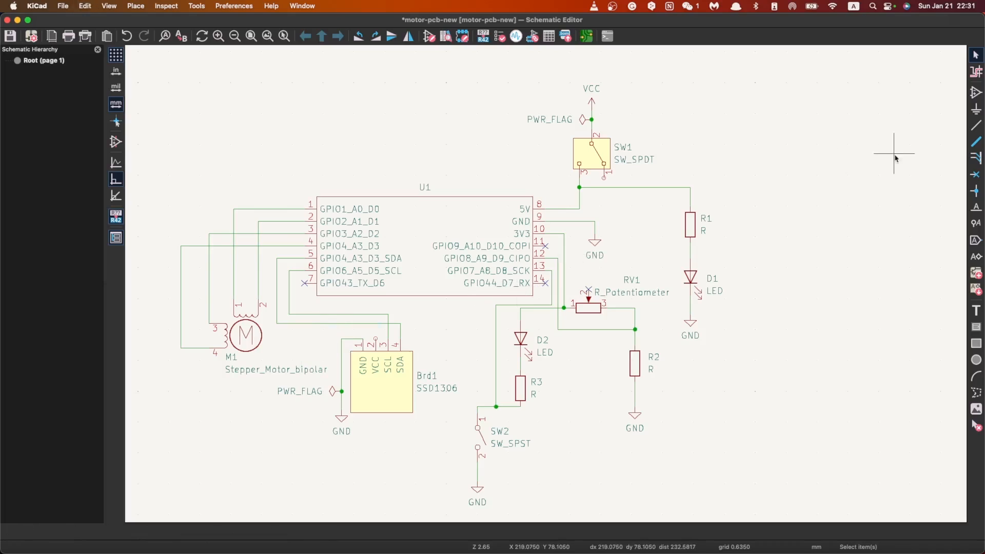
Step: Try to wire Brd1's VCC pin to the vertical 3V3 wire above D2
click(974, 125)
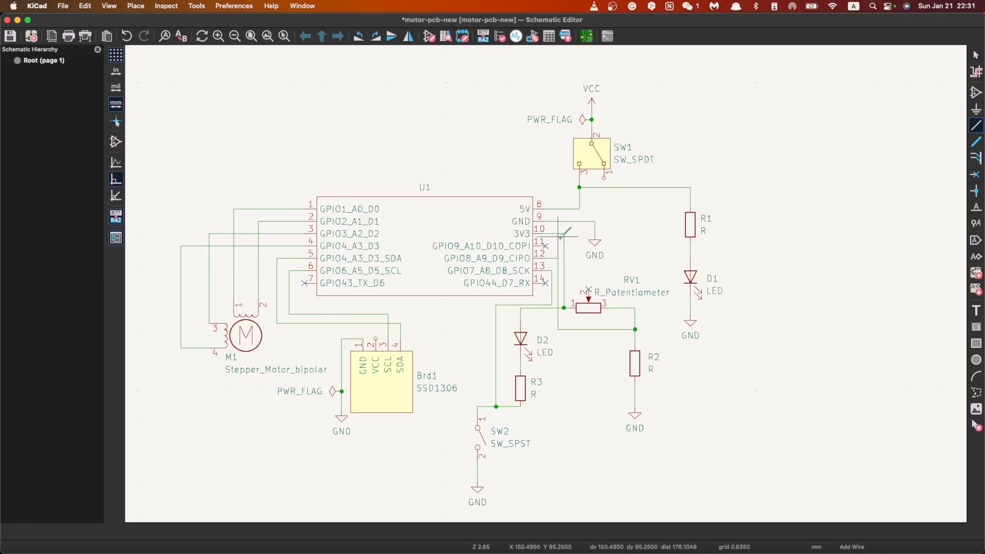
click(521, 314)
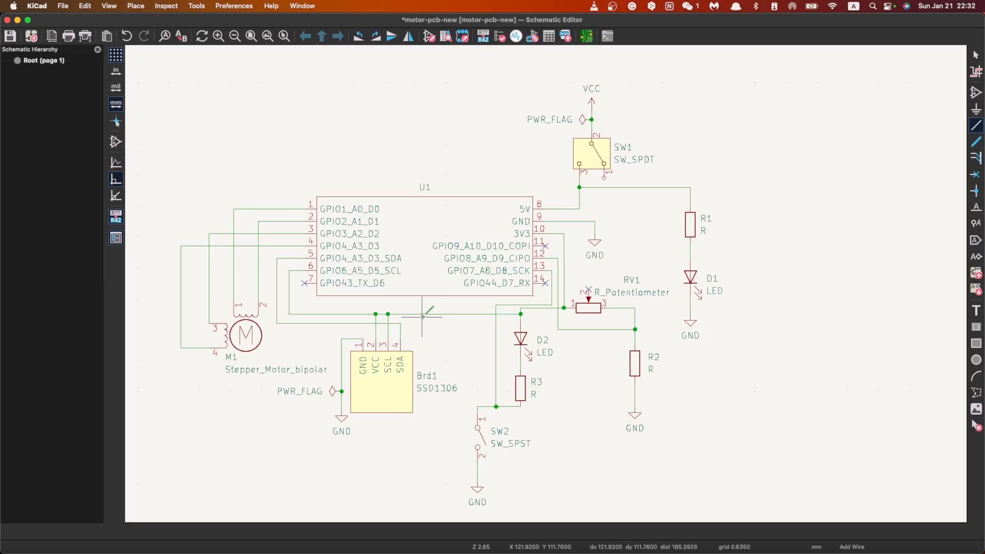
key(Escape)
key(Escape)
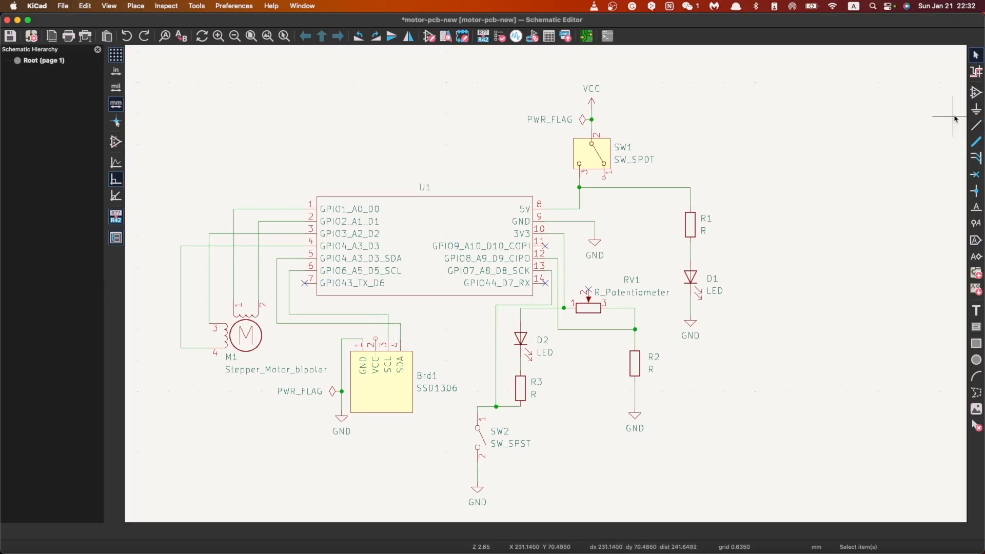
Step: Wire Brd1's VCC pin to the 3V3 wire corner above D2, routing clear of the SCL and SDA wires, and save the schematic
click(976, 125)
click(521, 309)
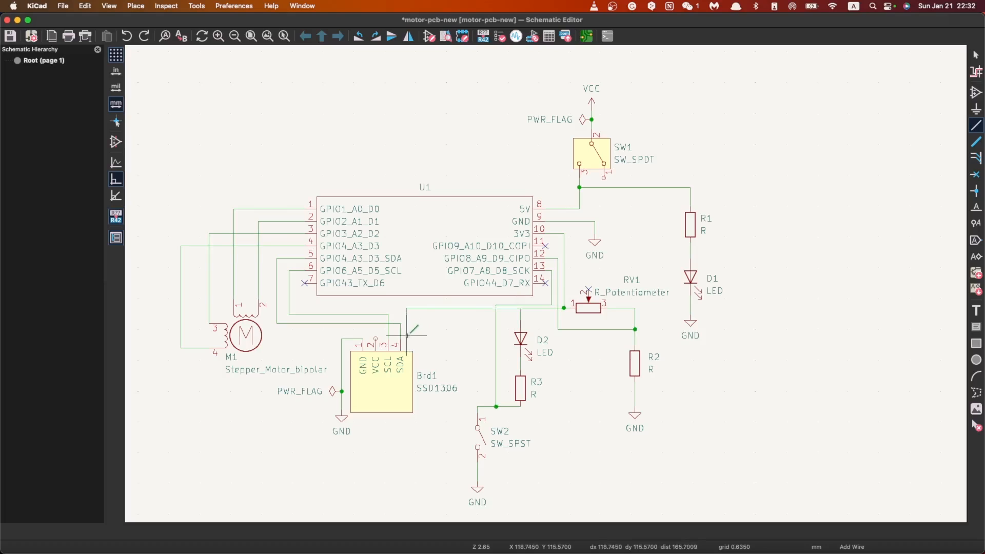
click(407, 330)
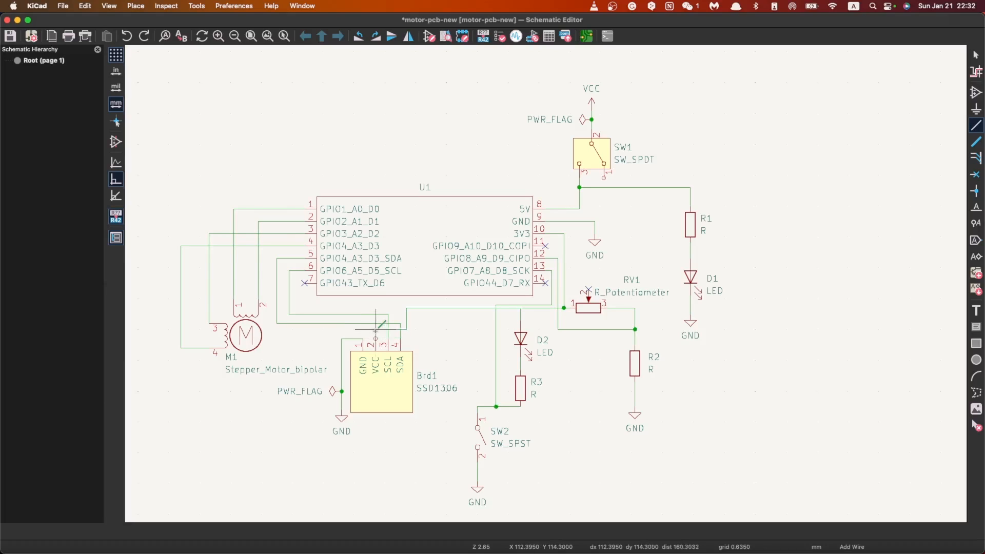
click(376, 338)
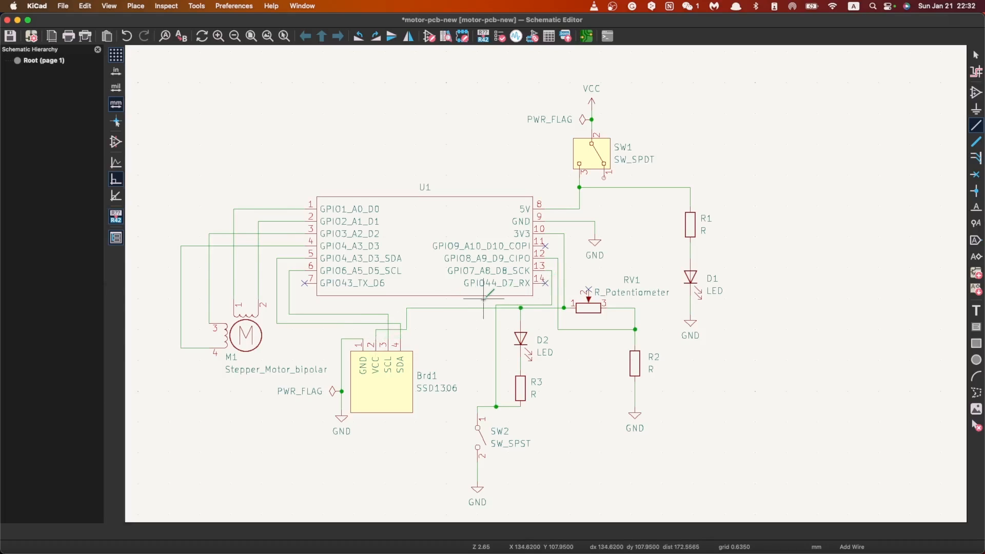
key(Escape)
key(super+s)
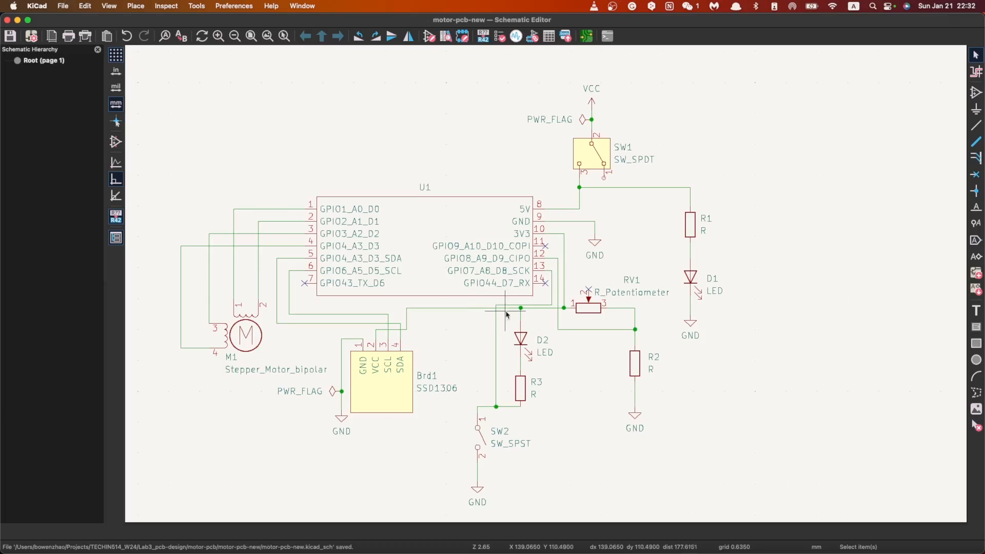
scroll(505, 311, down, 1)
scroll(525, 280, up, 2)
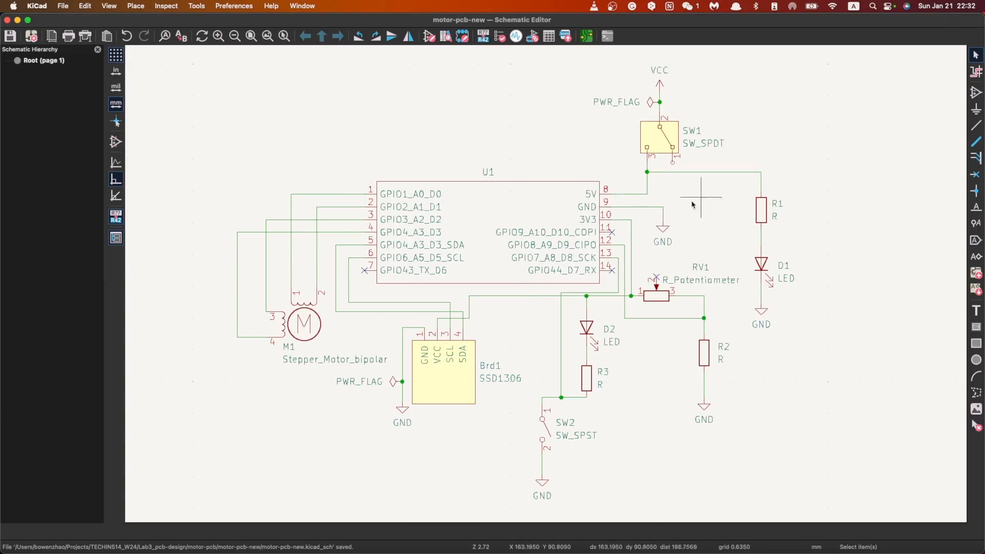
scroll(692, 169, down, 1)
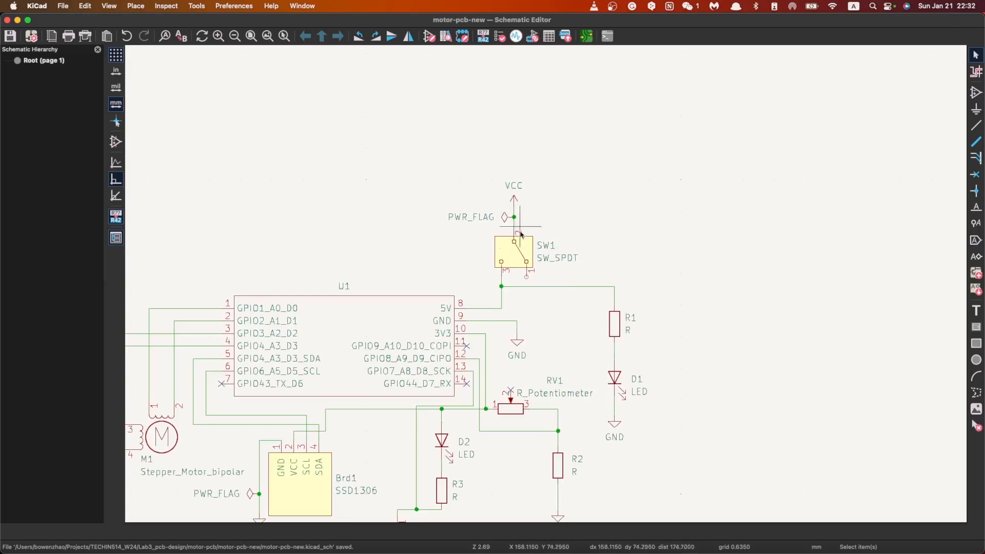
scroll(404, 349, down, 1)
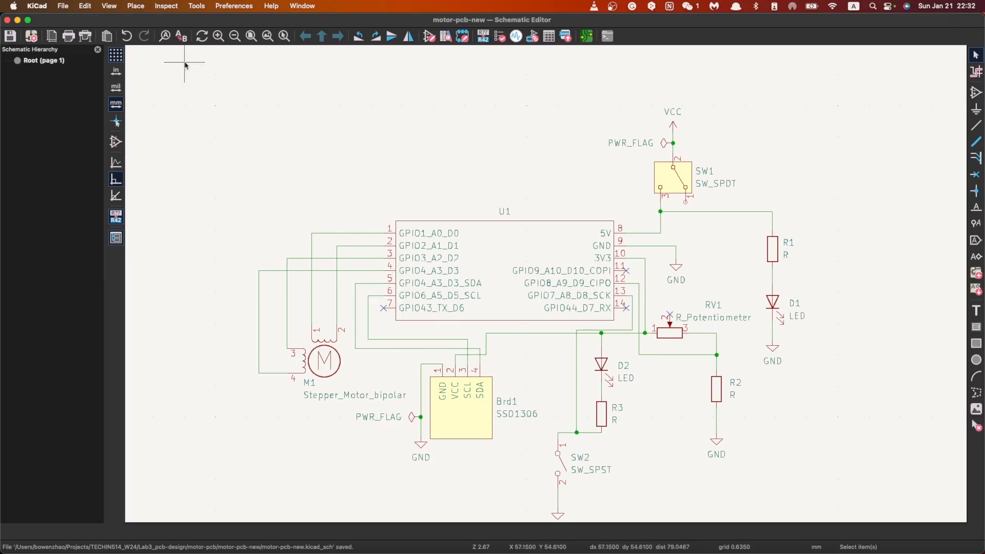
Step: Switch to the PCB editor and update the board from the schematic to apply the Brd1 power net change
click(586, 36)
click(441, 36)
click(746, 405)
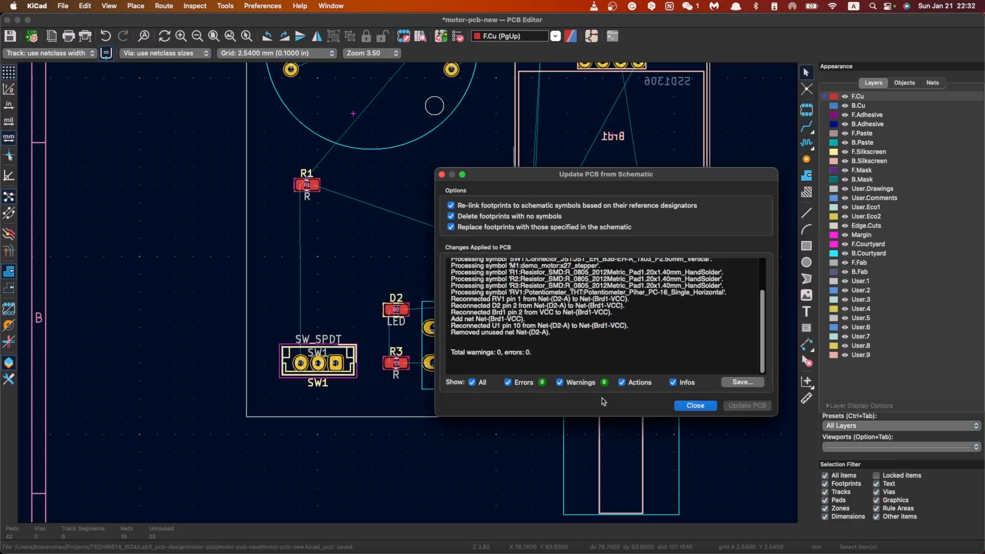
click(694, 406)
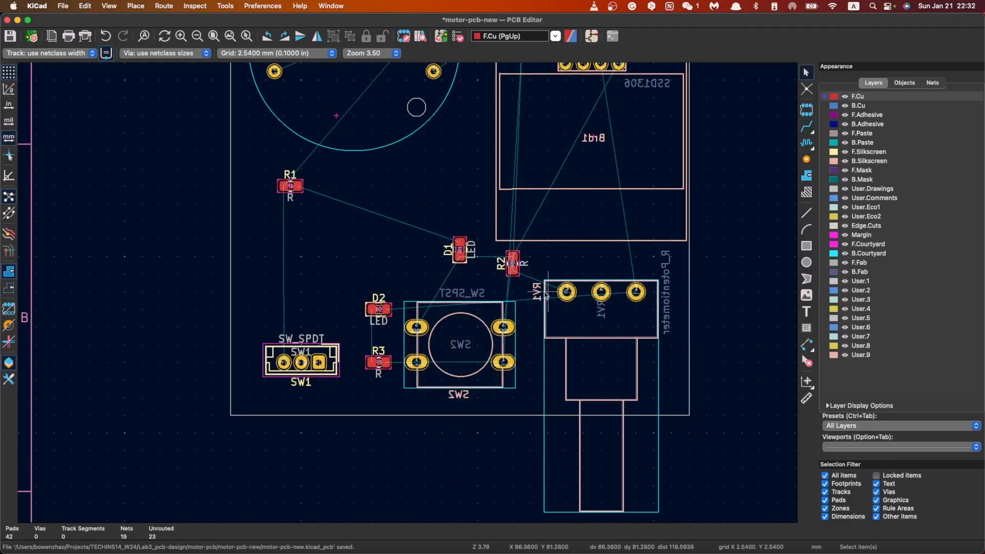
click(807, 126)
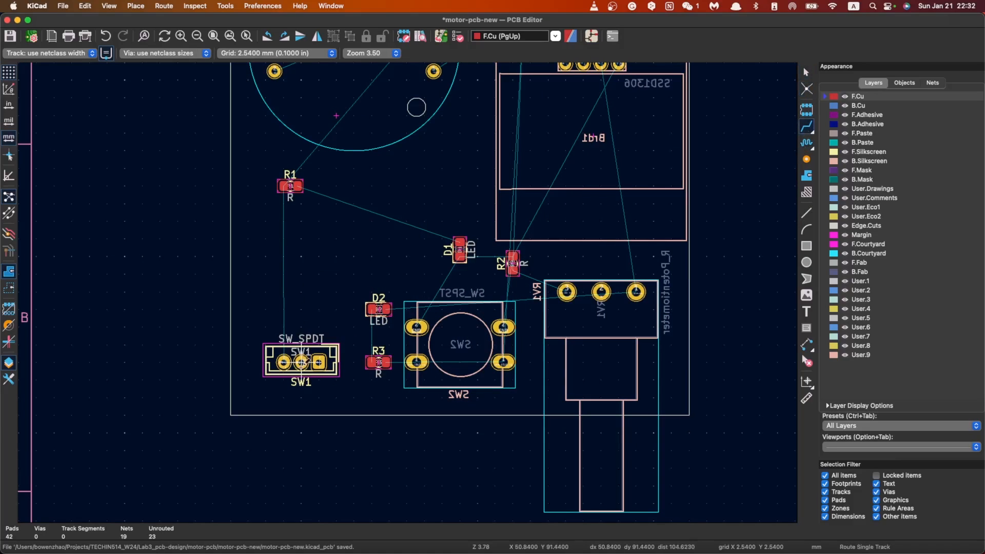
click(301, 362)
scroll(402, 285, down, 5)
scroll(414, 267, up, 6)
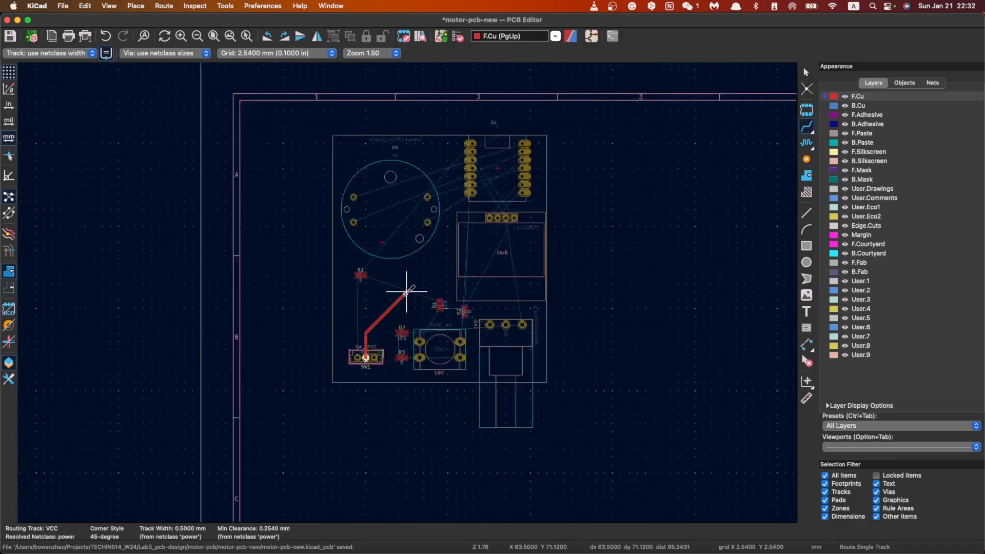
key(Escape)
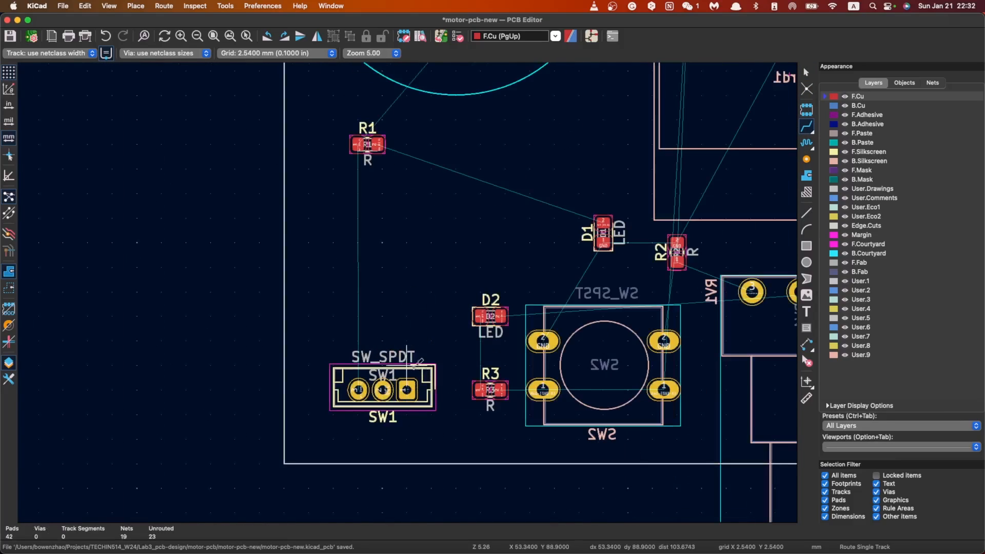
Step: Check the pads of connector SW1 on the board and save the PCB file
scroll(382, 390, up, 2)
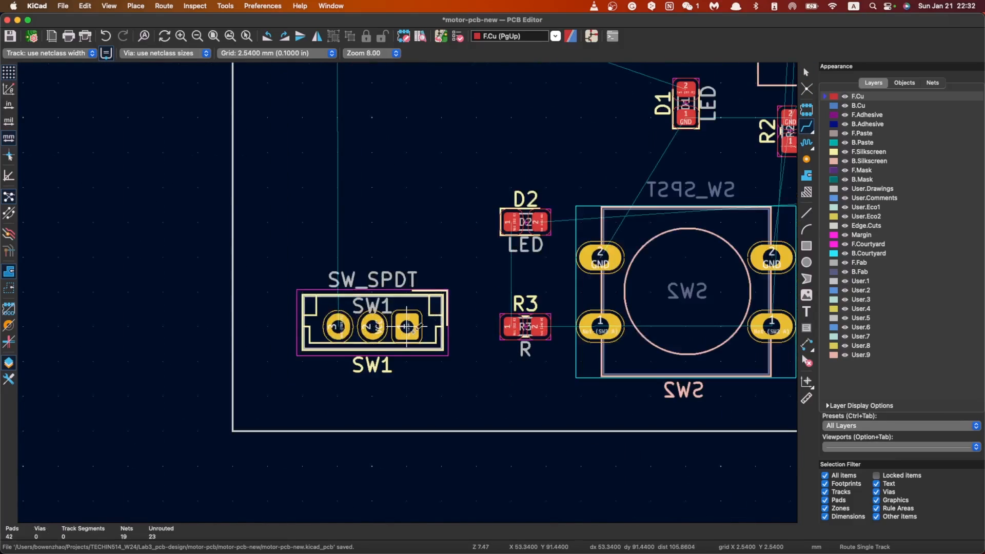
scroll(372, 326, down, 8)
scroll(403, 280, up, 3)
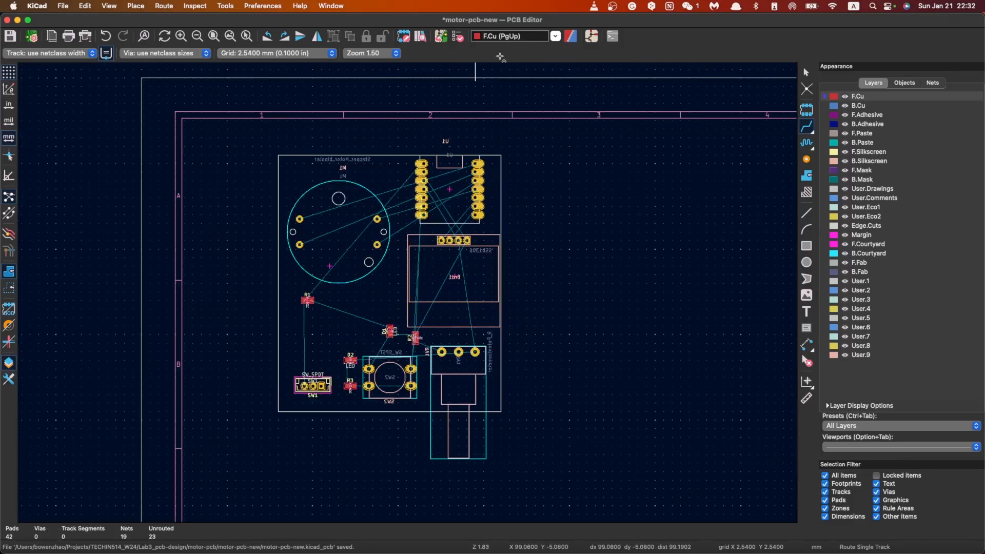
key(super+s)
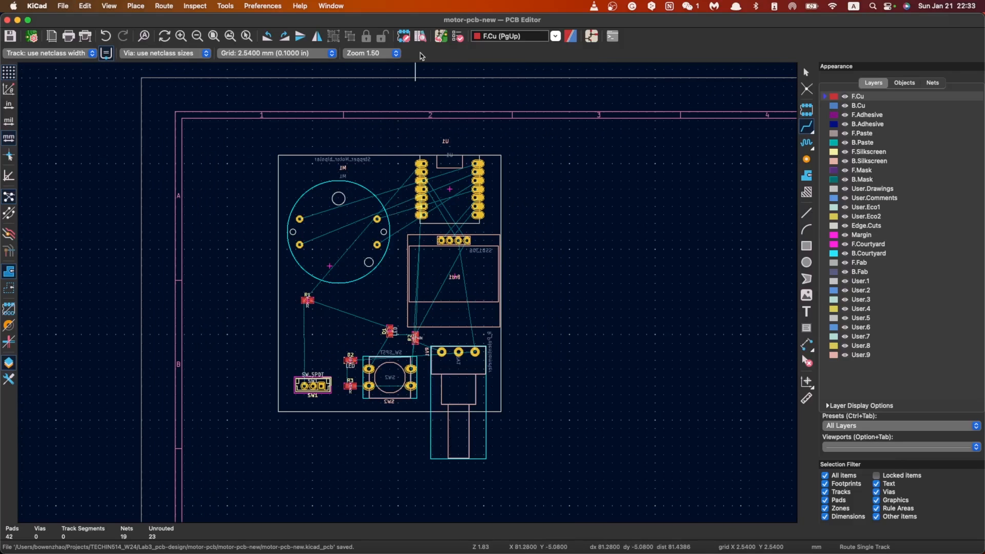
Step: Switch to the schematic editor and review the complete stepper motor circuit
click(591, 36)
scroll(546, 287, down, 5)
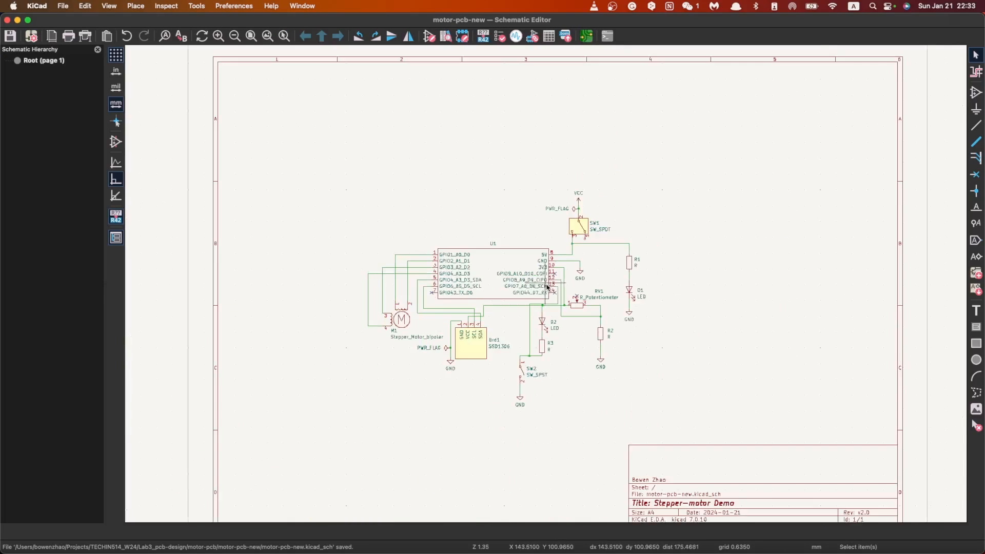
scroll(547, 287, up, 3)
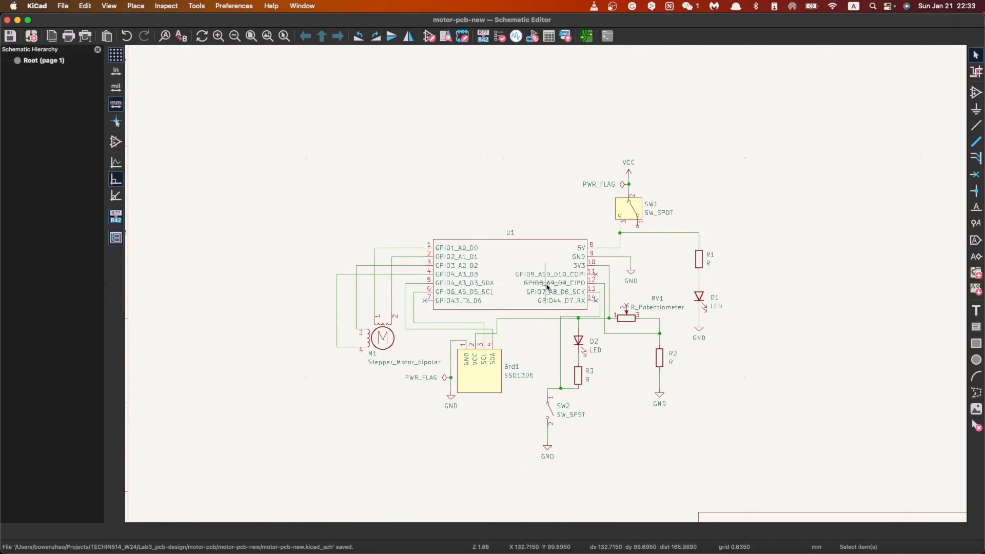
scroll(547, 287, up, 3)
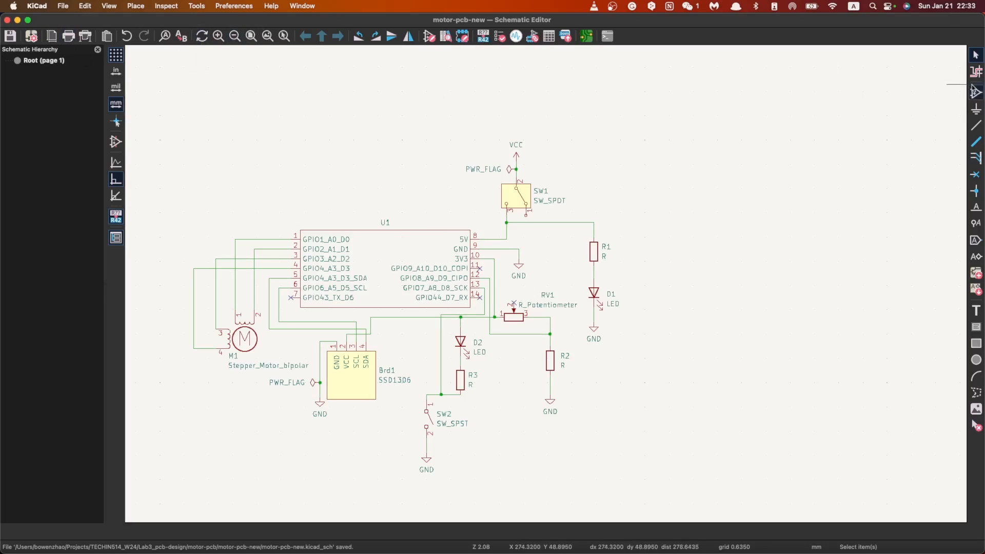
Step: Return to the PCB editor and examine the unrouted connections between SW1, R1, SW2, RV1, Brd1 and U1
click(603, 37)
scroll(207, 272, up, 10)
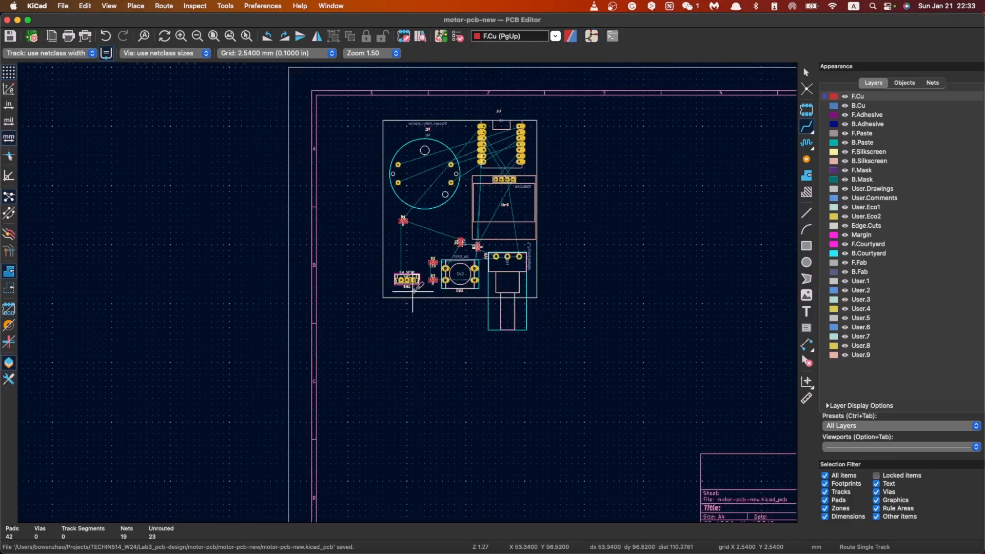
scroll(206, 271, down, 5)
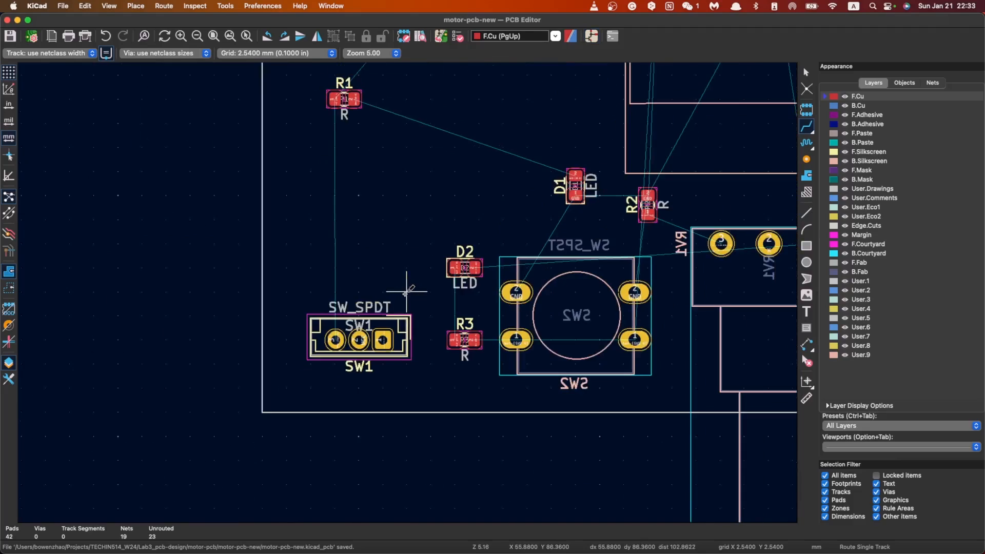
scroll(407, 290, down, 3)
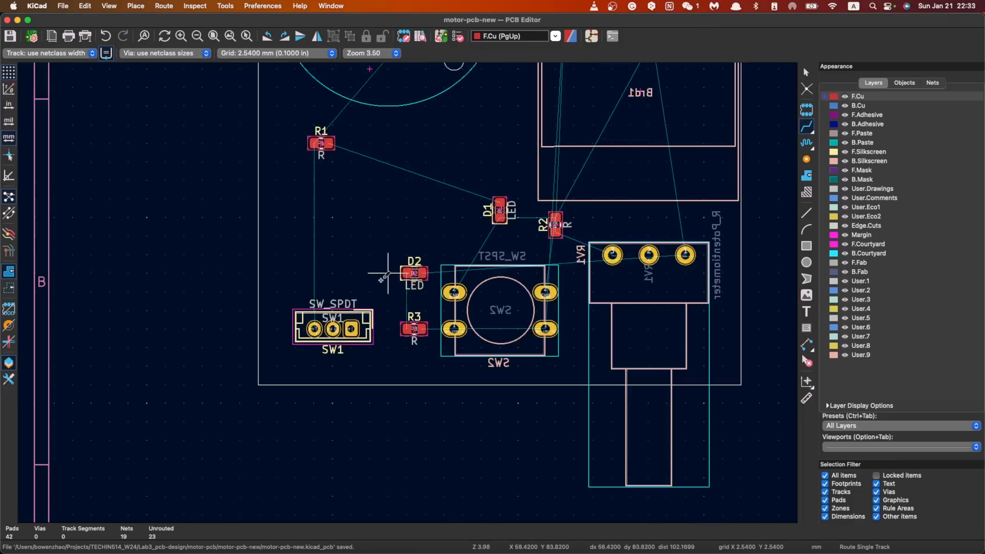
scroll(407, 291, up, 5)
scroll(407, 291, right, 5)
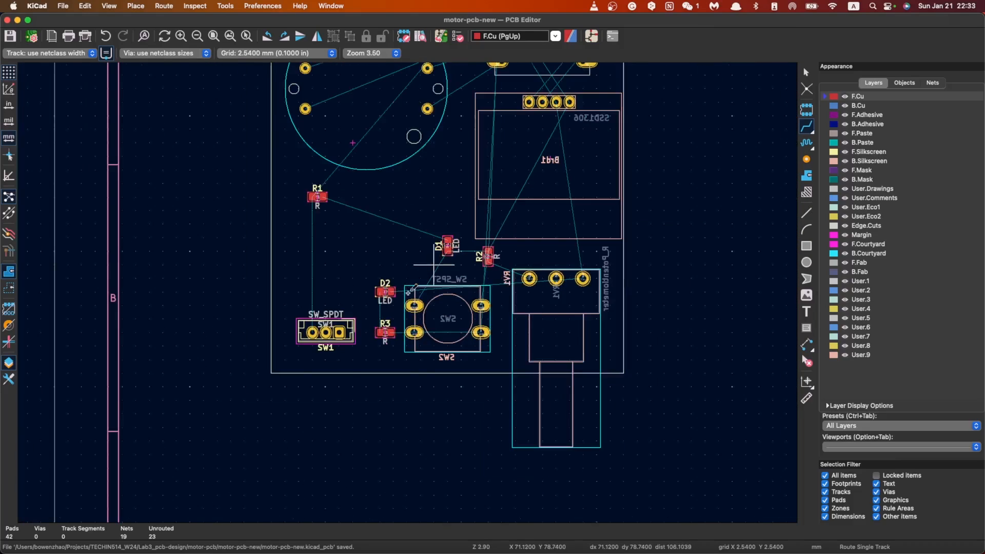
scroll(408, 292, down, 3)
scroll(454, 289, down, 1)
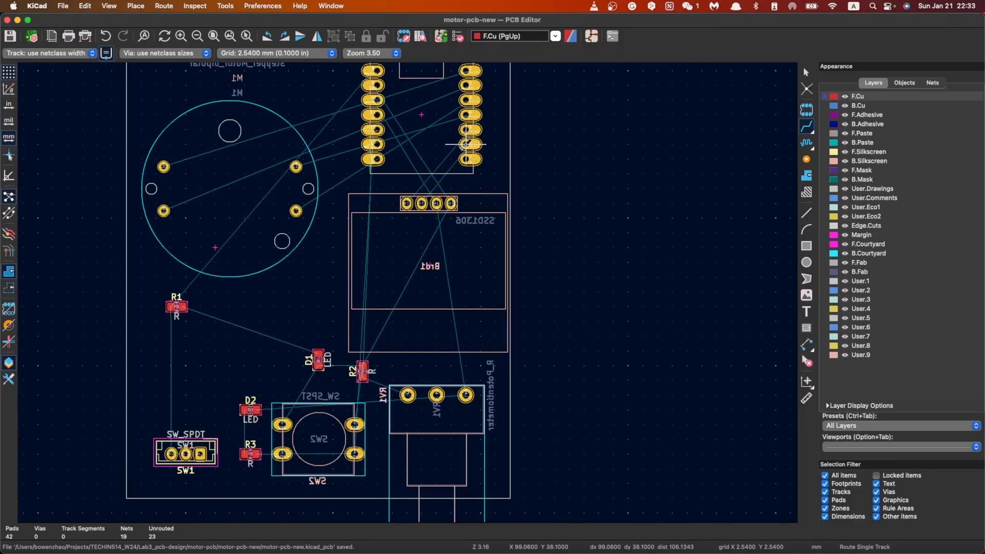
scroll(463, 105, down, 1)
scroll(363, 319, up, 5)
click(294, 153)
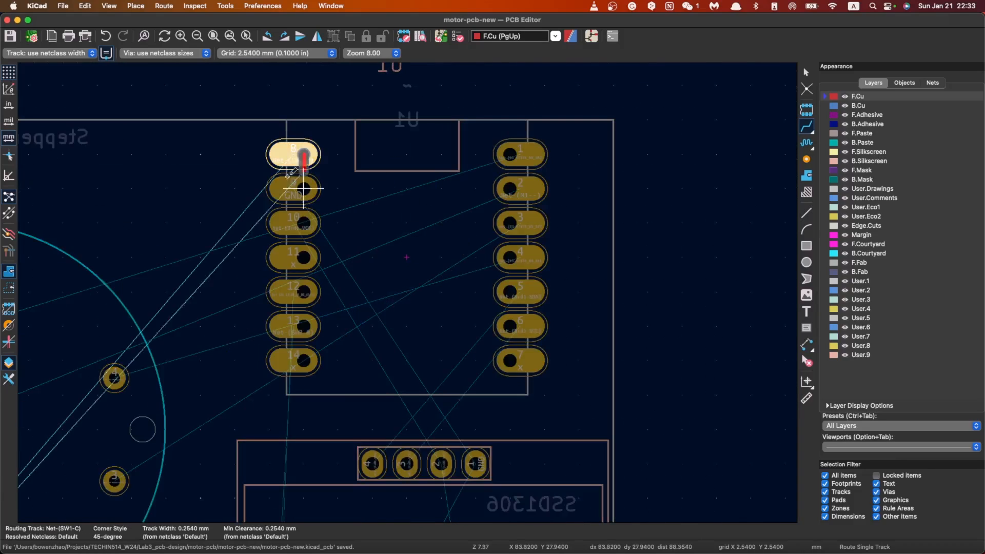
scroll(297, 179, down, 10)
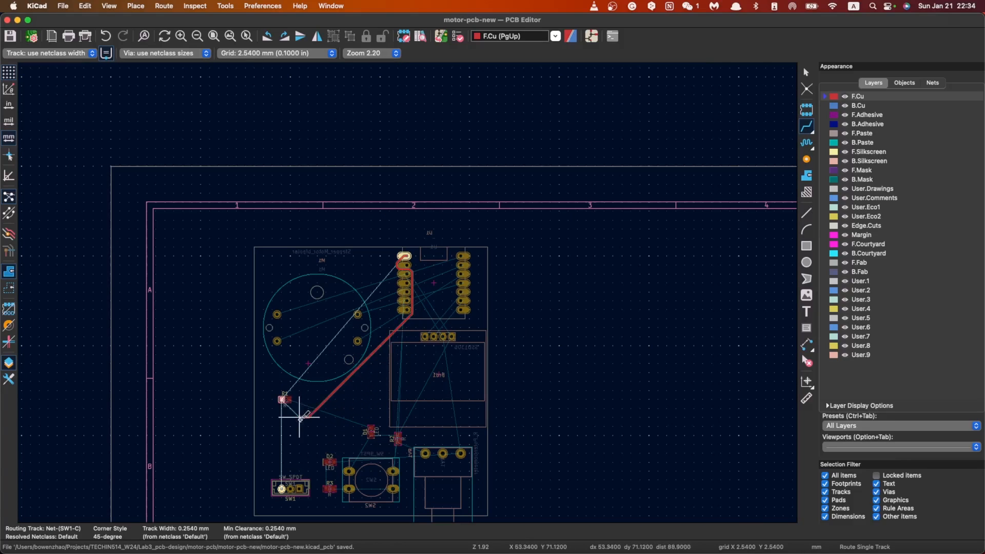
key(Escape)
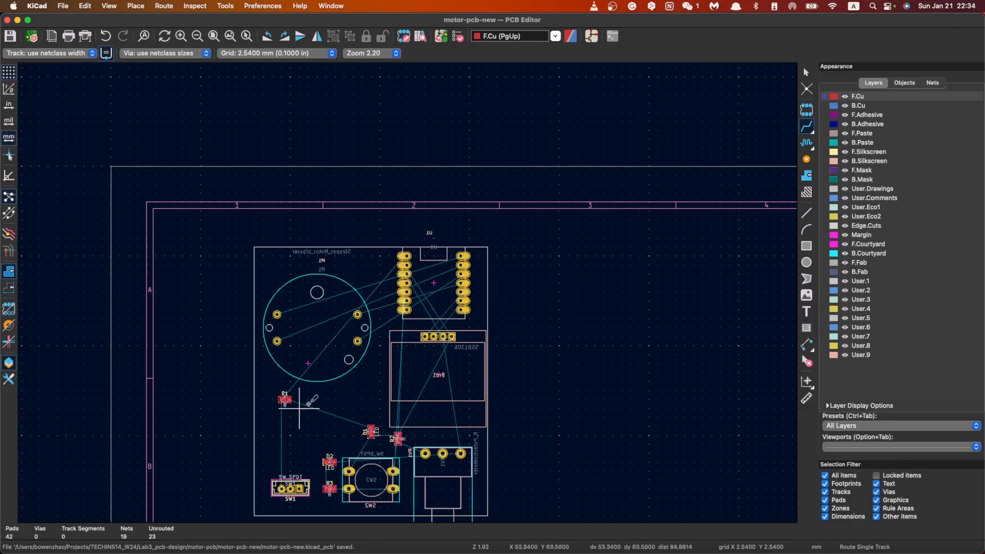
Step: Switch to the schematic editor and examine the wiring between SW1, the 5V pin of U1 and R1
click(596, 36)
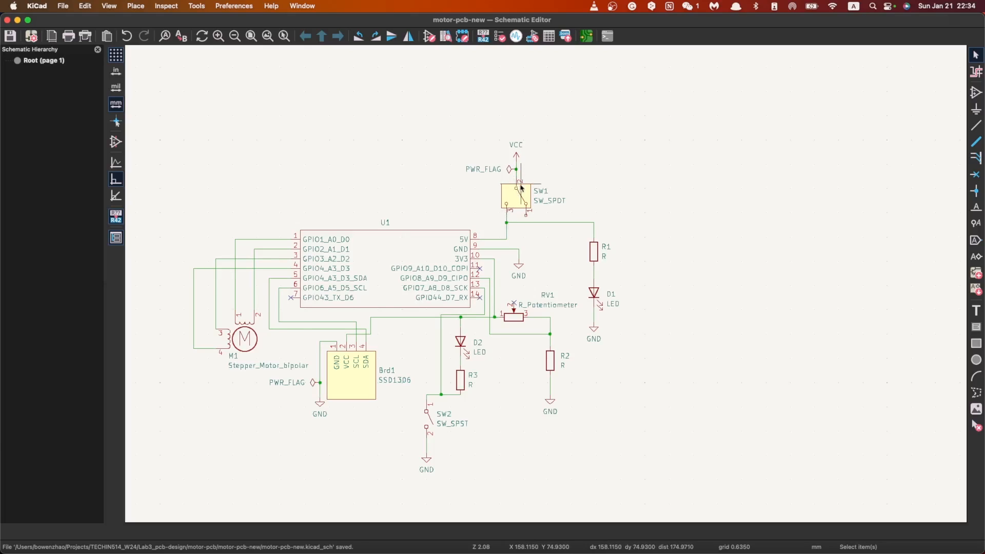
scroll(528, 193, down, 3)
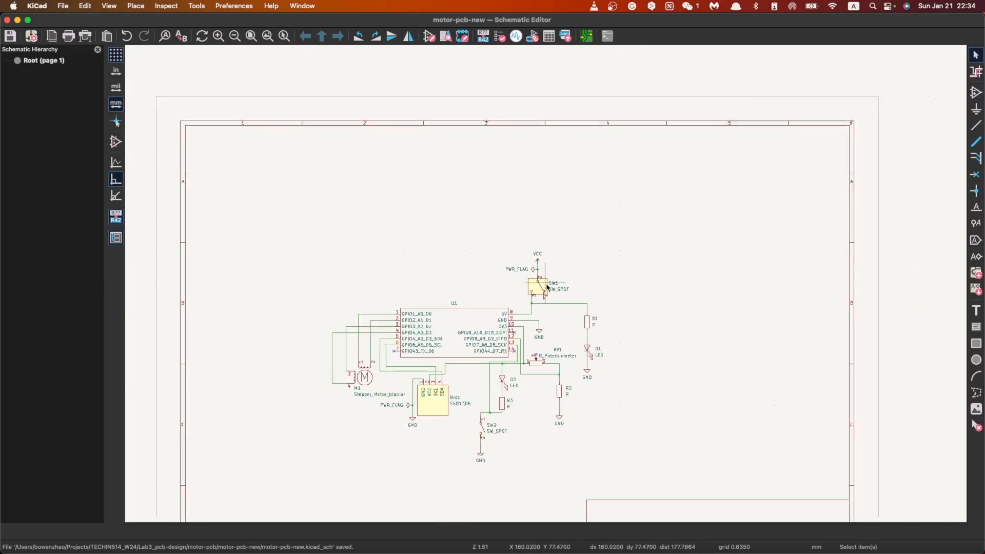
scroll(547, 282, up, 5)
scroll(516, 284, down, 5)
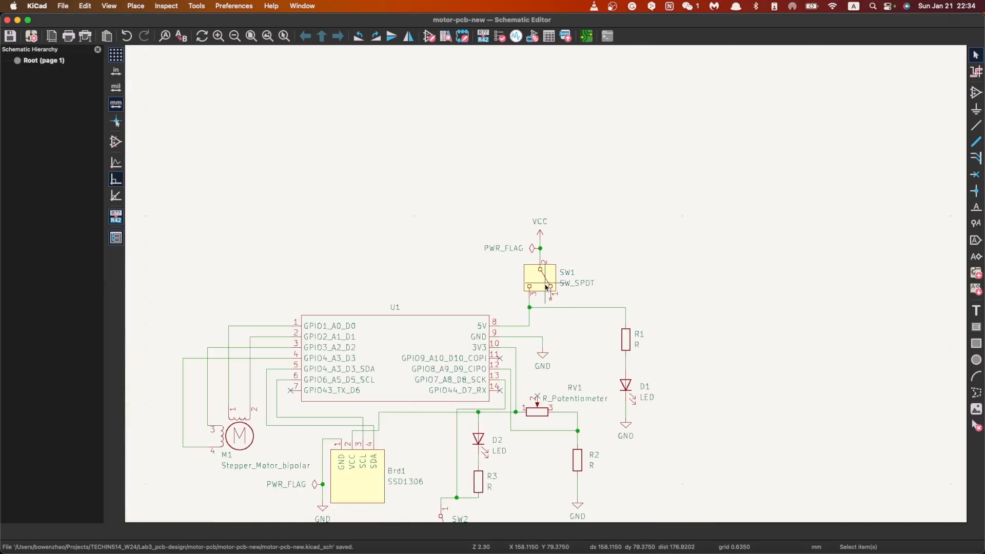
scroll(550, 281, up, 4)
scroll(550, 281, down, 2)
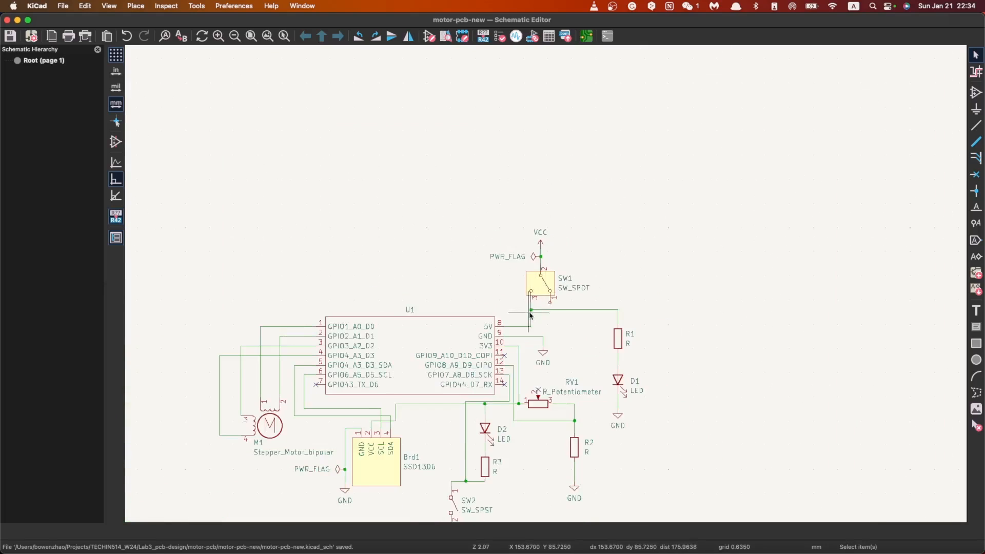
scroll(546, 287, up, 2)
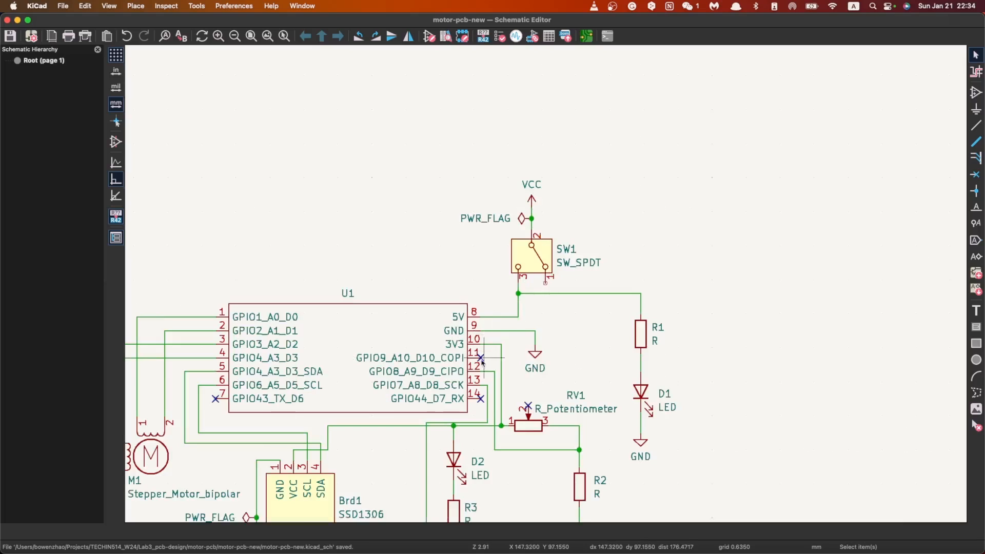
scroll(481, 361, down, 4)
scroll(546, 283, up, 3)
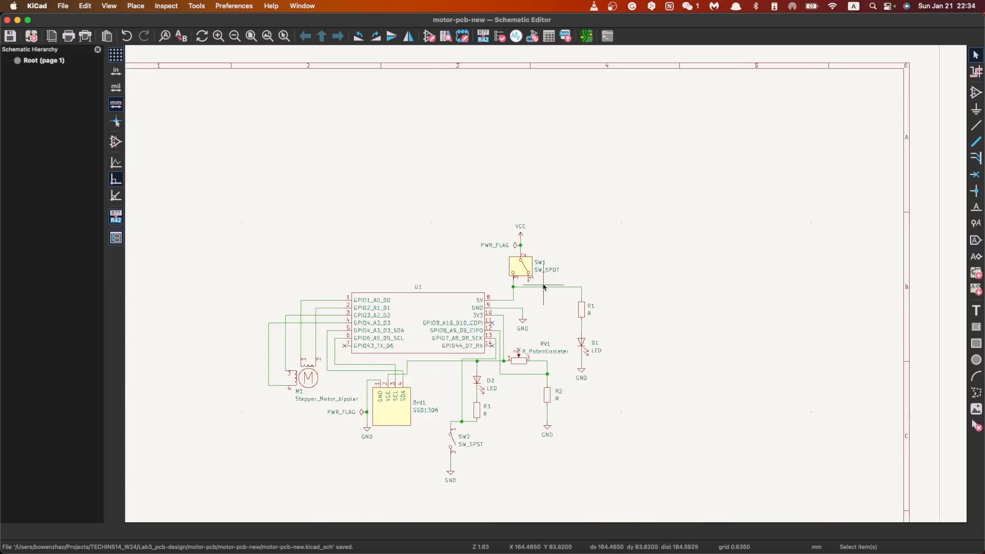
scroll(514, 330, up, 2)
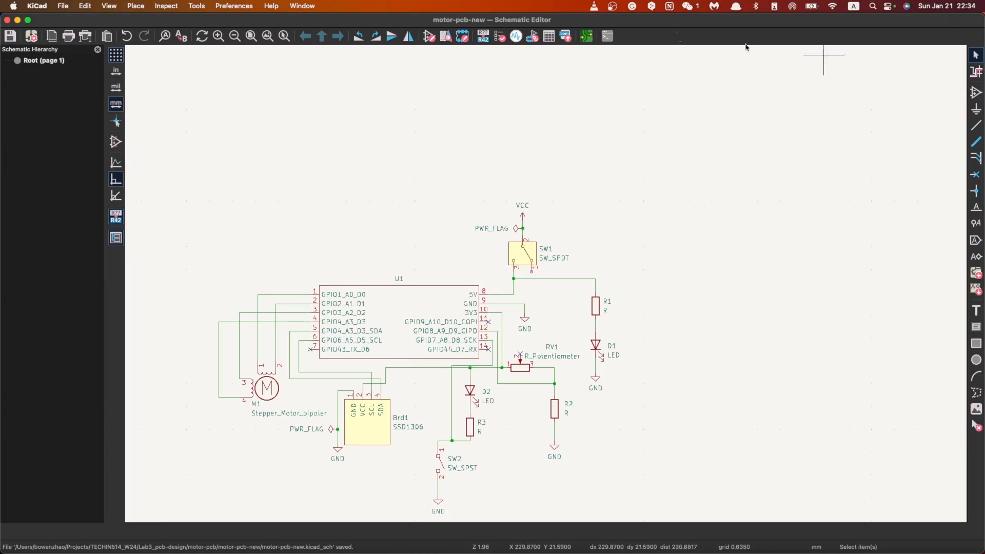
Step: Return to the PCB editor and examine the unrouted connections between motor M1 and U1
click(583, 40)
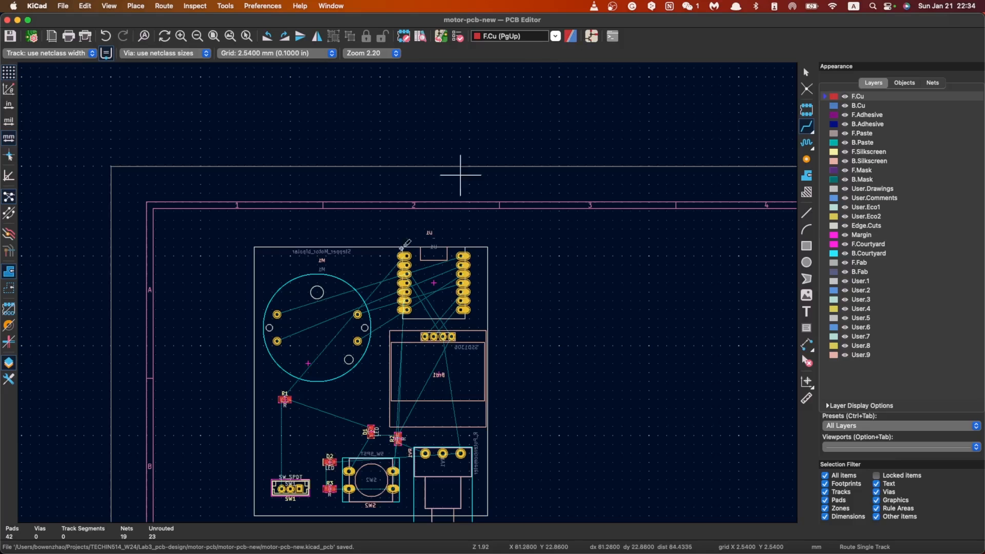
scroll(407, 291, up, 4)
scroll(407, 292, down, 1)
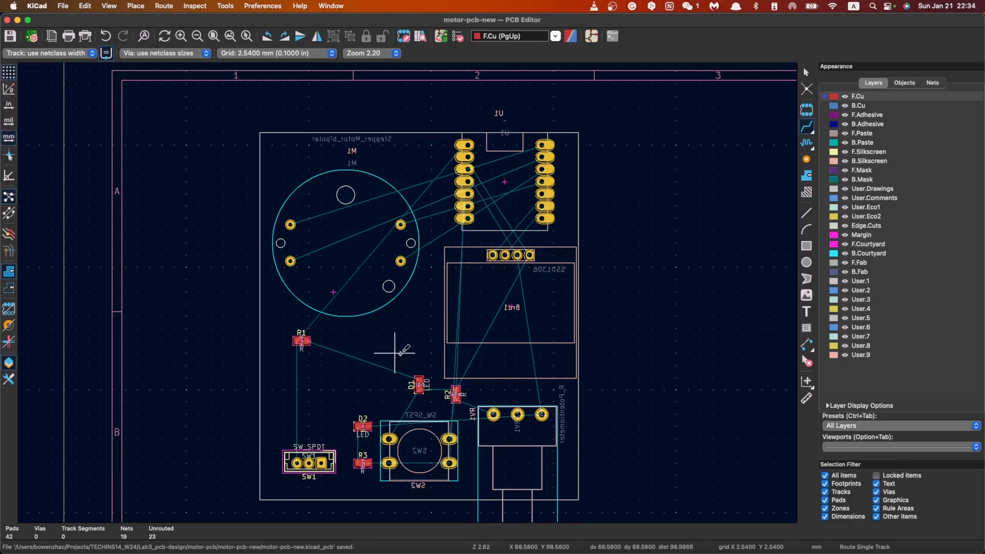
scroll(422, 361, up, 3)
scroll(444, 241, down, 5)
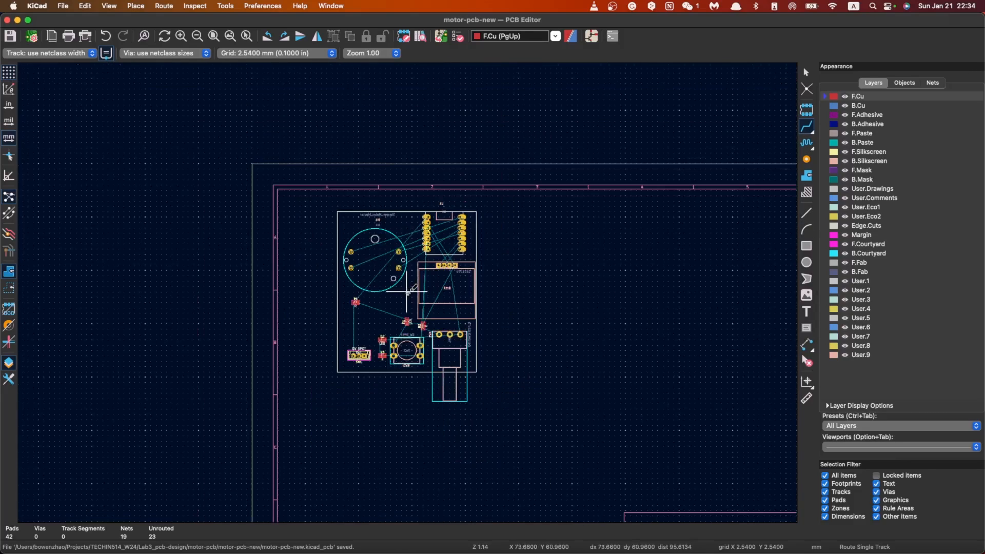
scroll(402, 287, up, 4)
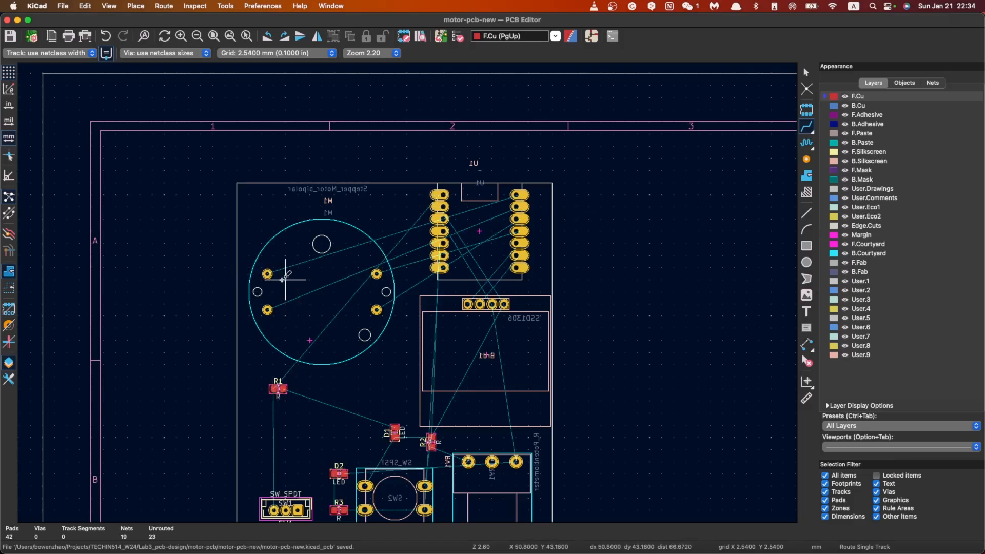
click(267, 273)
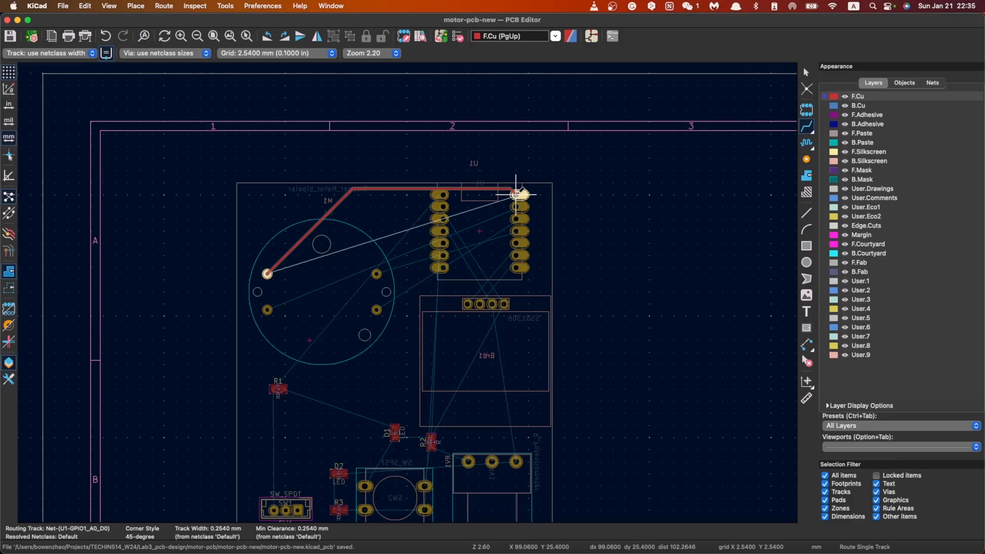
key(Escape)
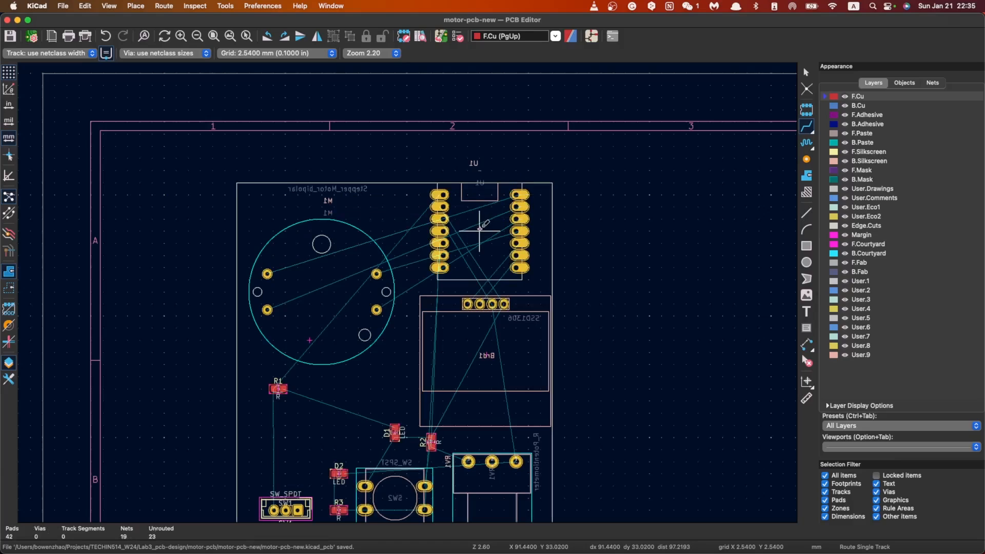
key(Escape)
Step: Rotate U1 to a 90° orientation and move it against the board's right edge, above the Brd1 display
click(495, 215)
key(r)
key(r)
key(r)
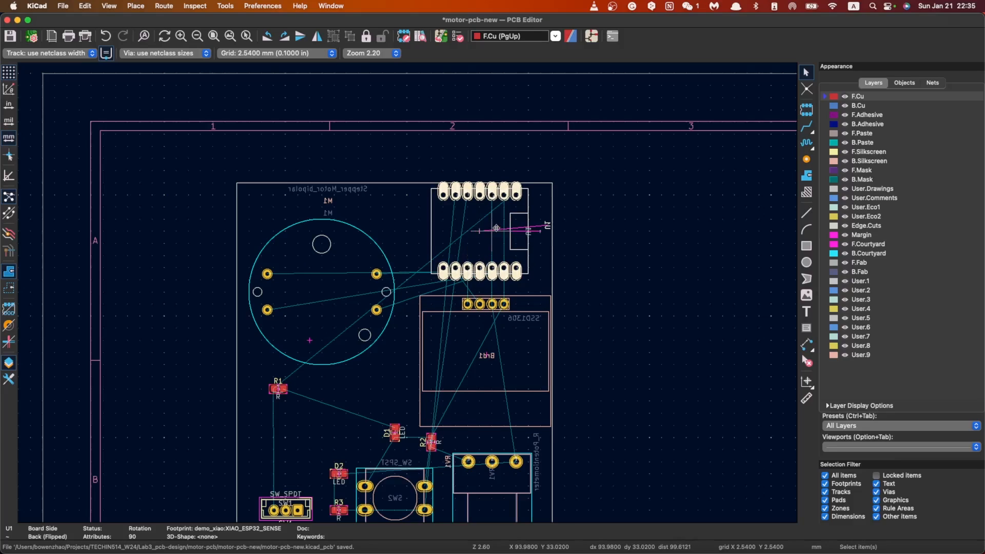
mouse_move(498, 229)
mouse_down()
mouse_move(516, 231)
mouse_move(503, 234)
mouse_up()
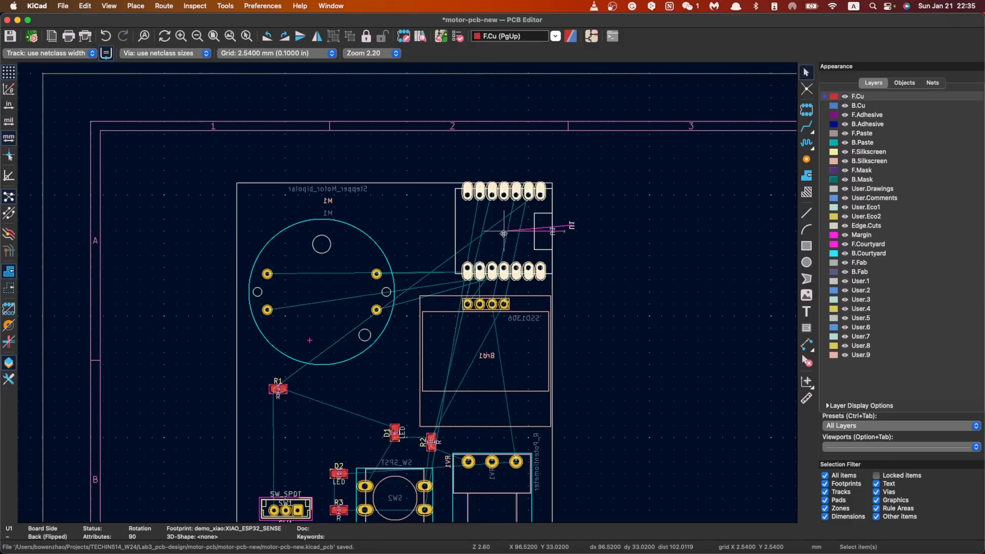
Step: Route a front-copper track from M1's upper-left pad to U1's GPIO1_A0_D0 pad
click(806, 126)
click(267, 273)
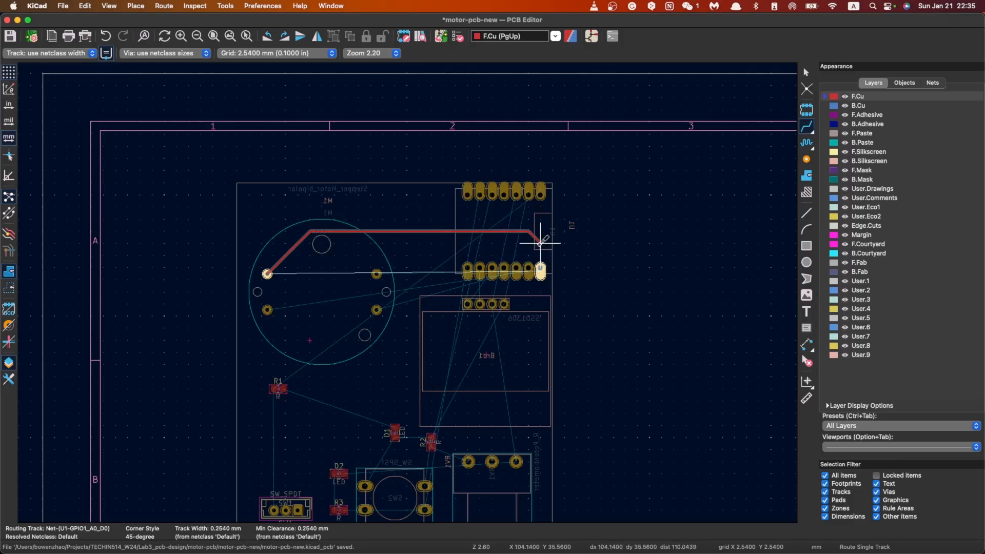
click(540, 268)
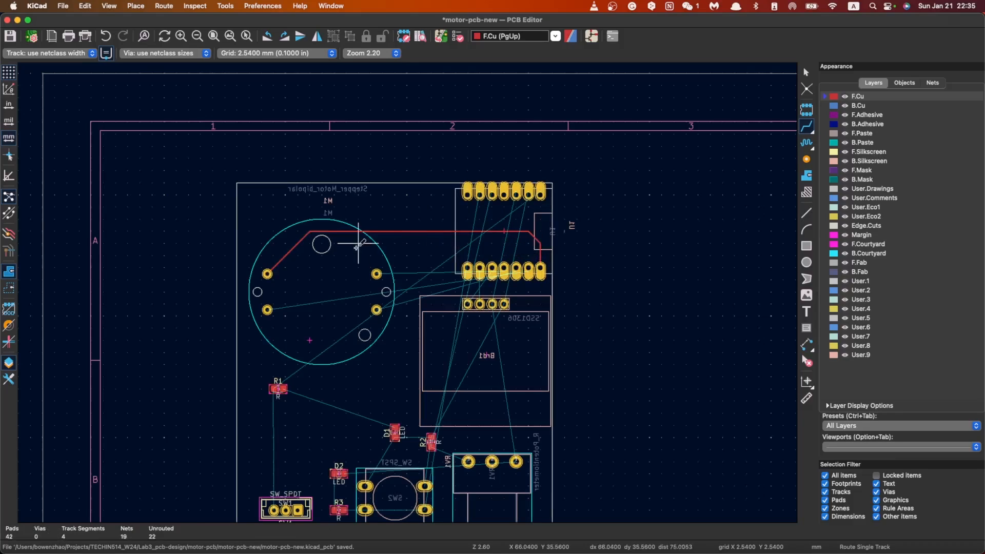
click(377, 273)
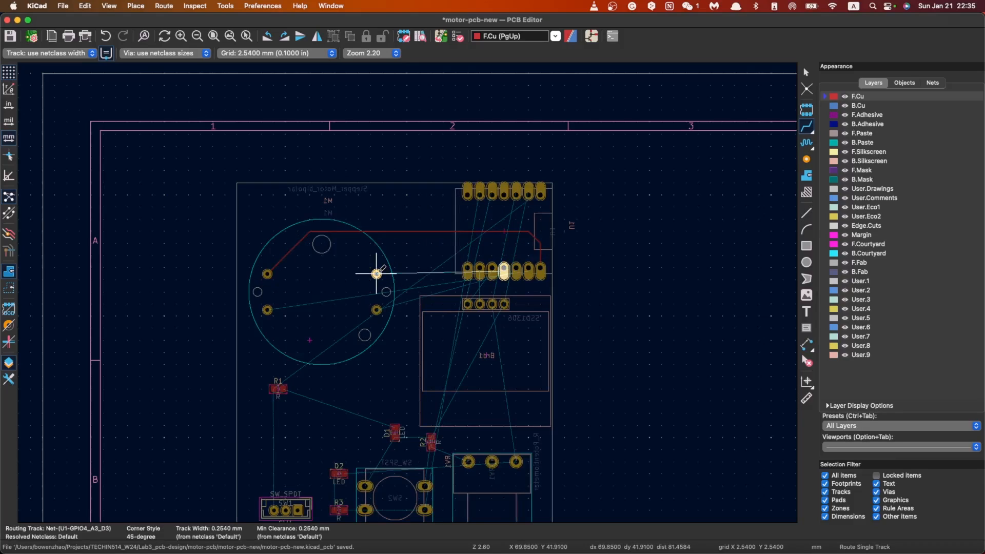
key(Escape)
Step: Route front-copper tracks from M1's lower-left pad to U1's GPIO2_A1_D1 pad and from M1's lower-right pad to U1's GPIO3_A2_D2 pad
click(267, 309)
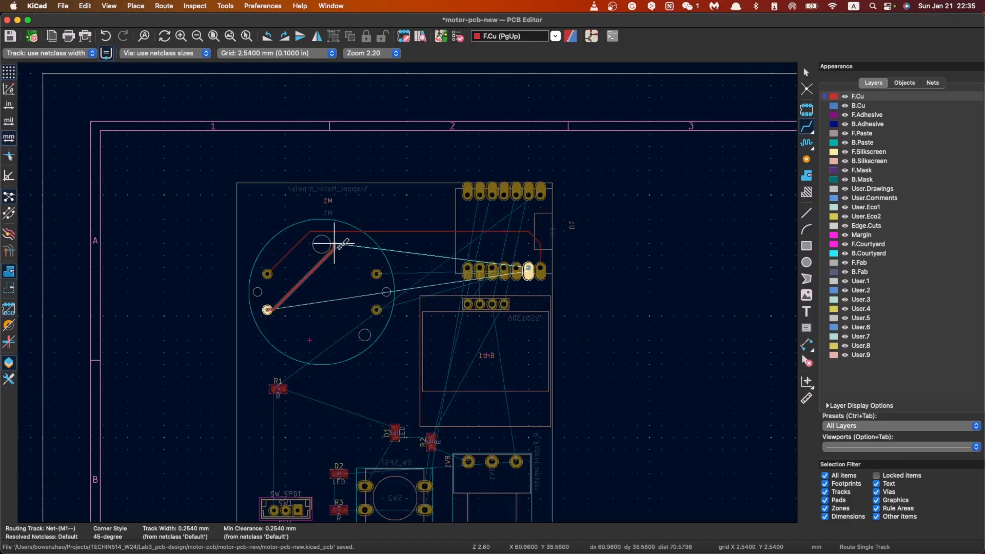
click(358, 232)
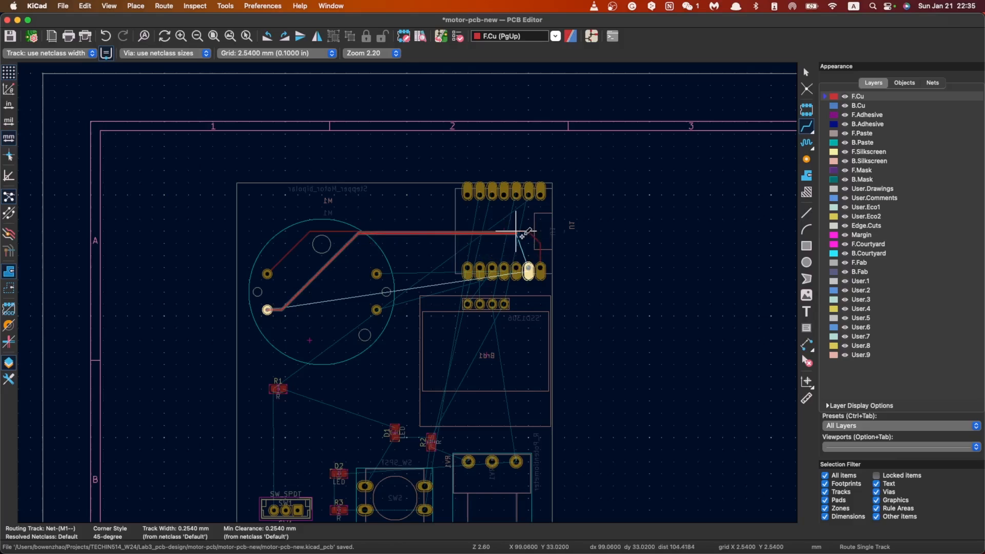
click(539, 267)
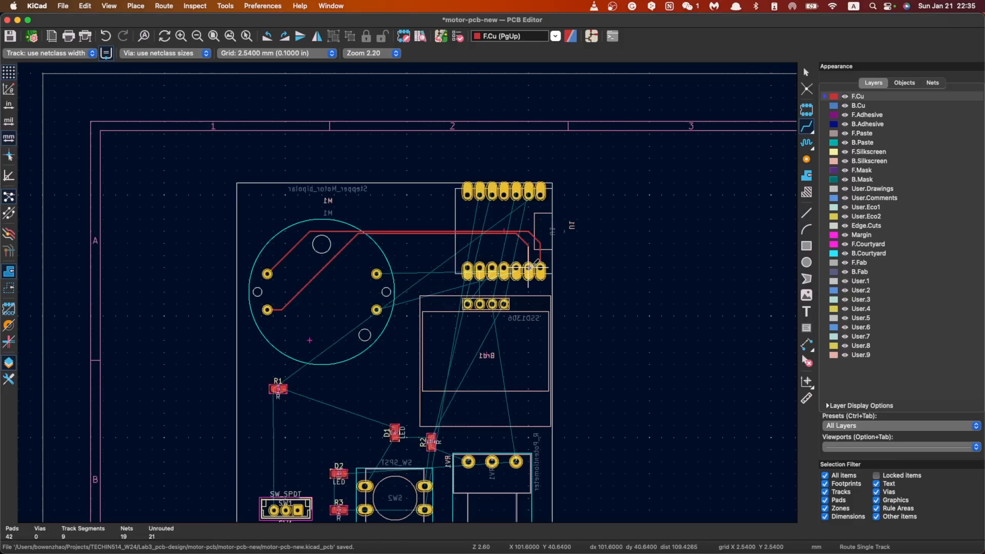
click(376, 274)
key(Escape)
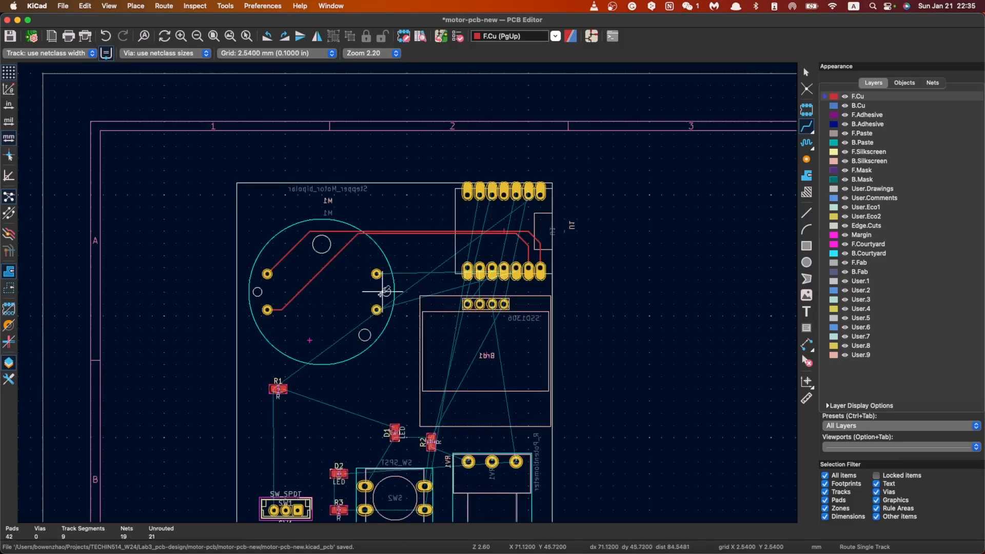
click(376, 309)
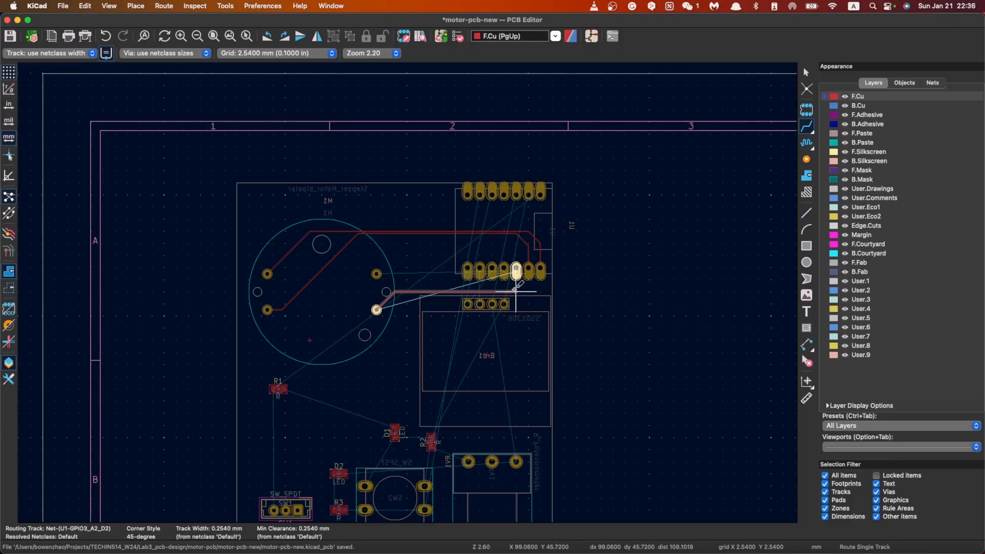
click(516, 271)
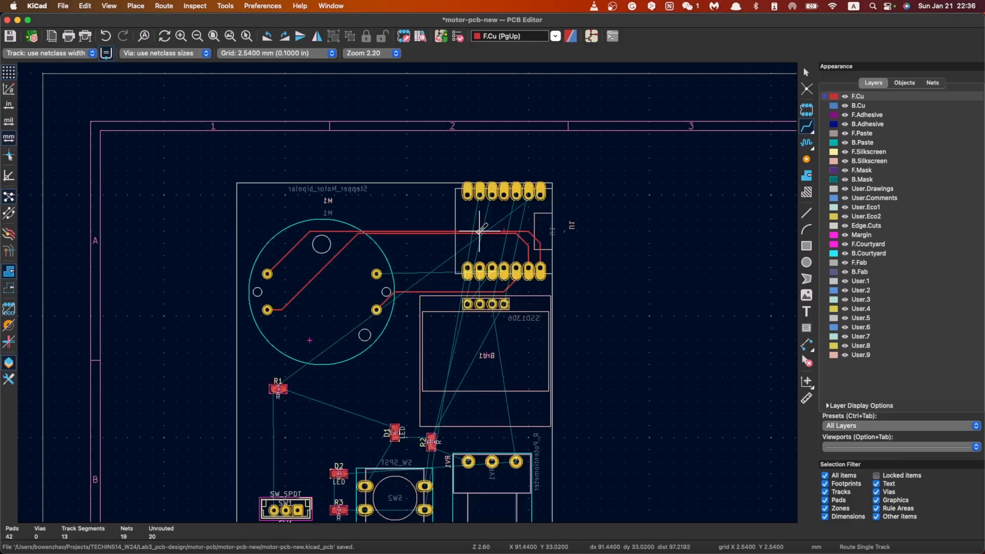
Step: Route front-copper tracks from M1's upper-right pad to U1's GPIO4_A3_D3 pad and from R1's left pad to U1's 5V pad
click(376, 274)
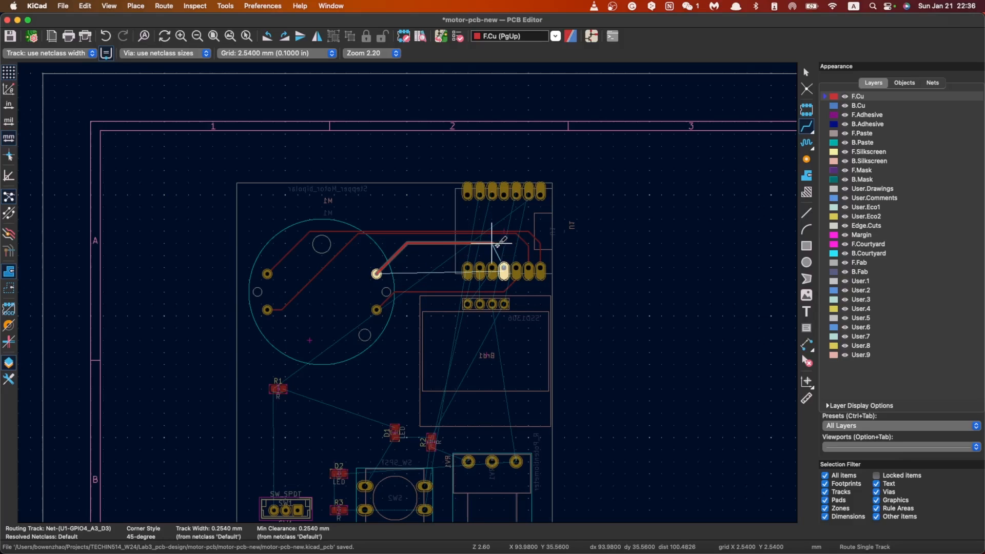
click(504, 267)
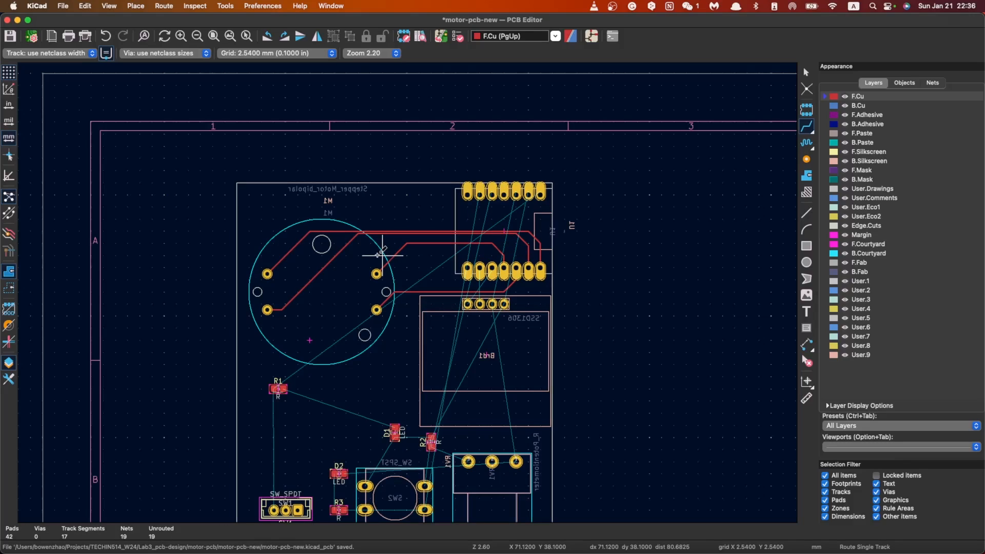
click(273, 388)
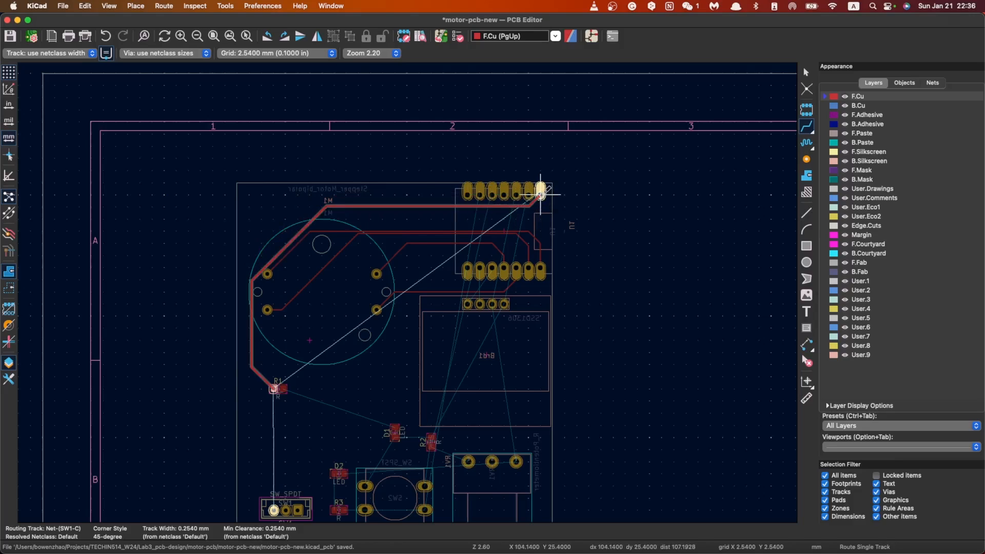
click(541, 195)
click(528, 194)
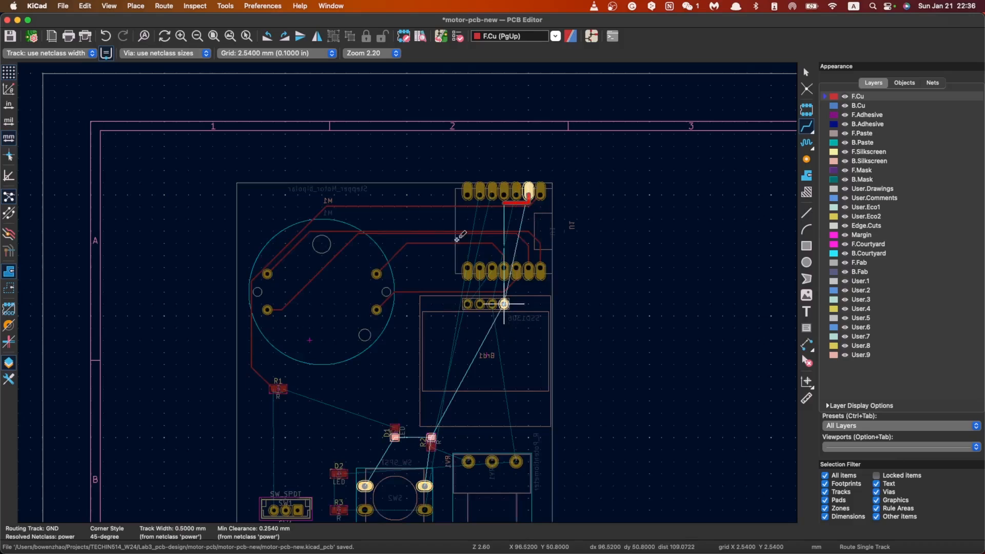
key(Escape)
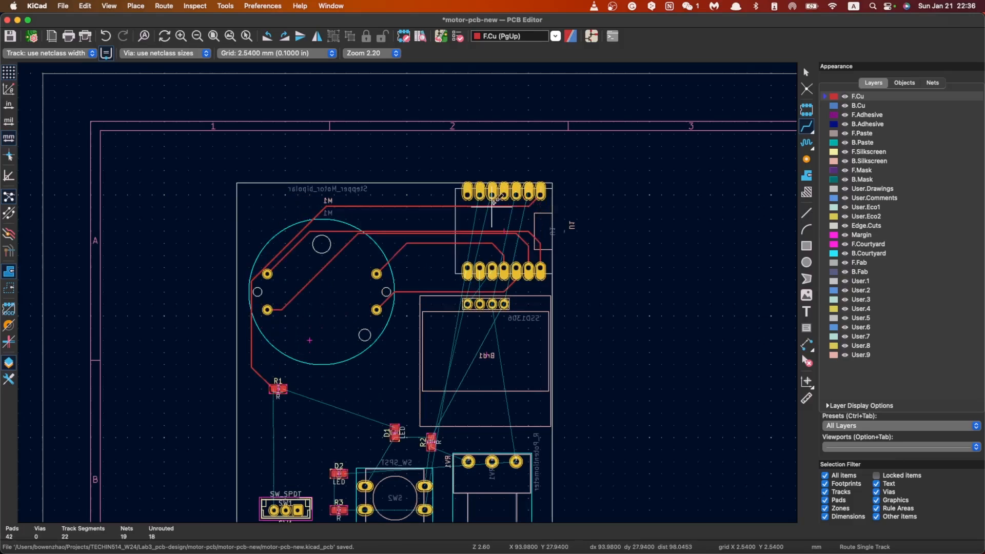
key(Escape)
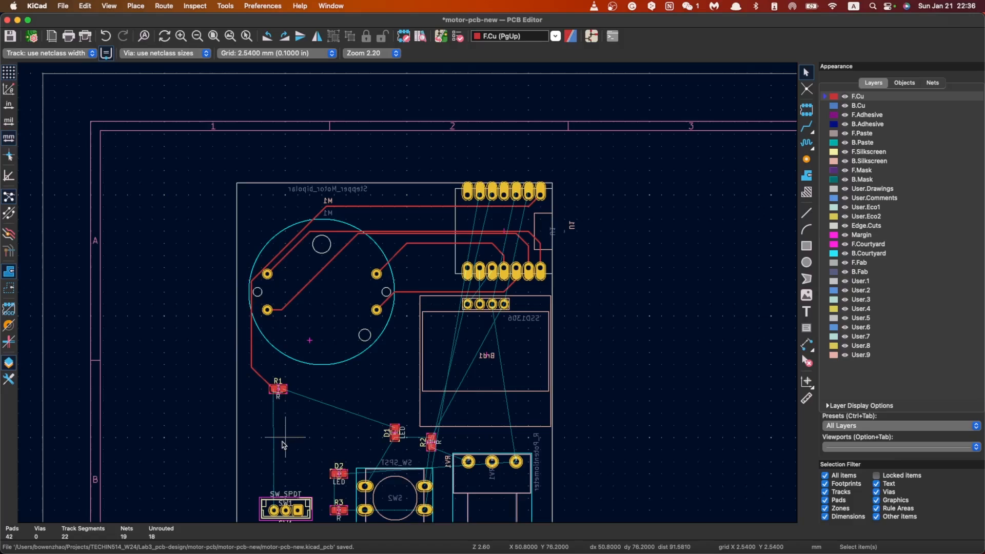
Step: Route a front-copper GND track from U1's GND pad around the left side of M1 to SW2's upper-left pad
click(806, 126)
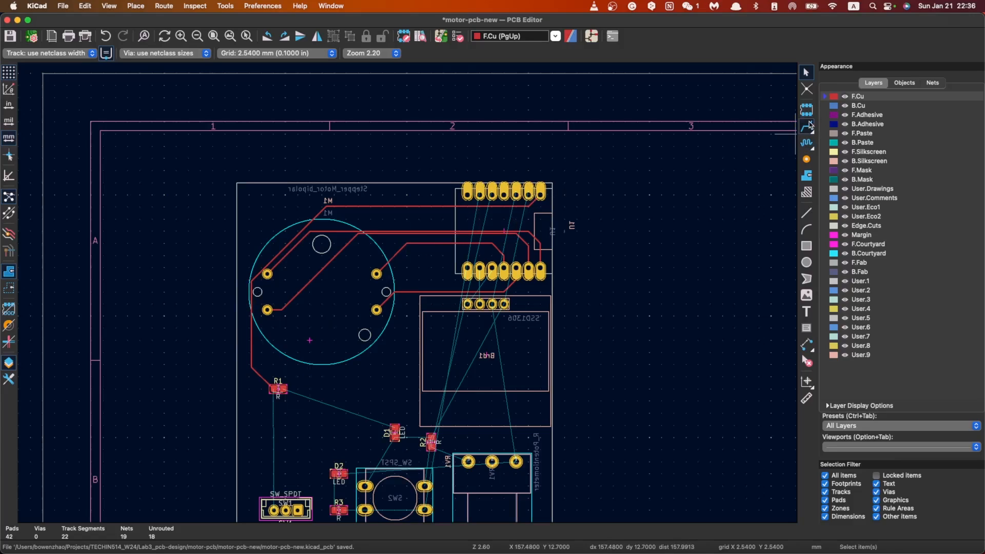
click(528, 191)
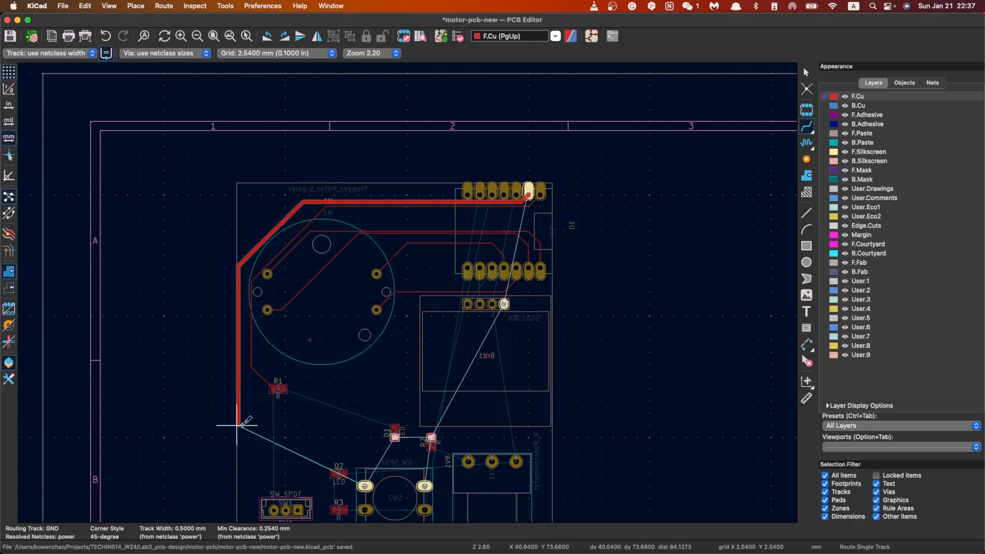
click(356, 456)
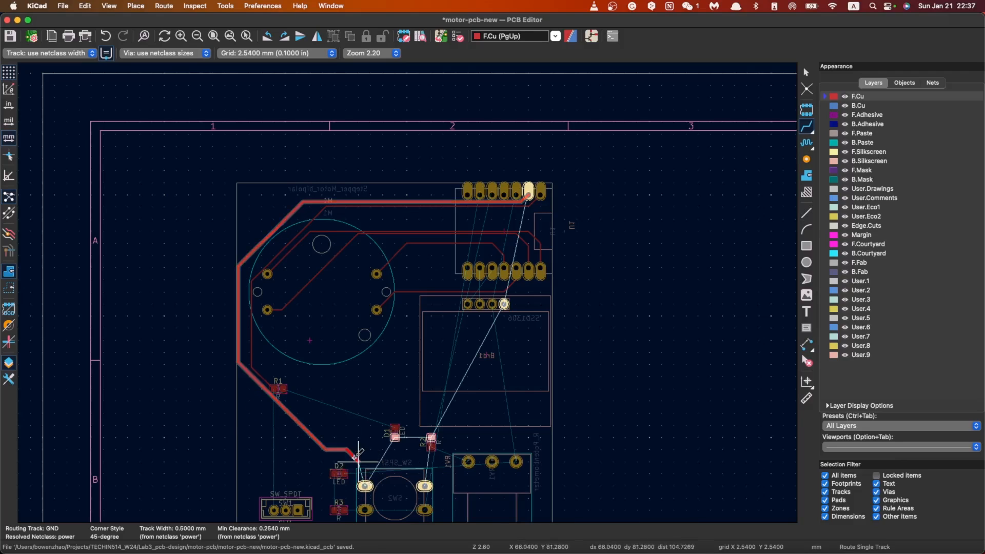
click(365, 485)
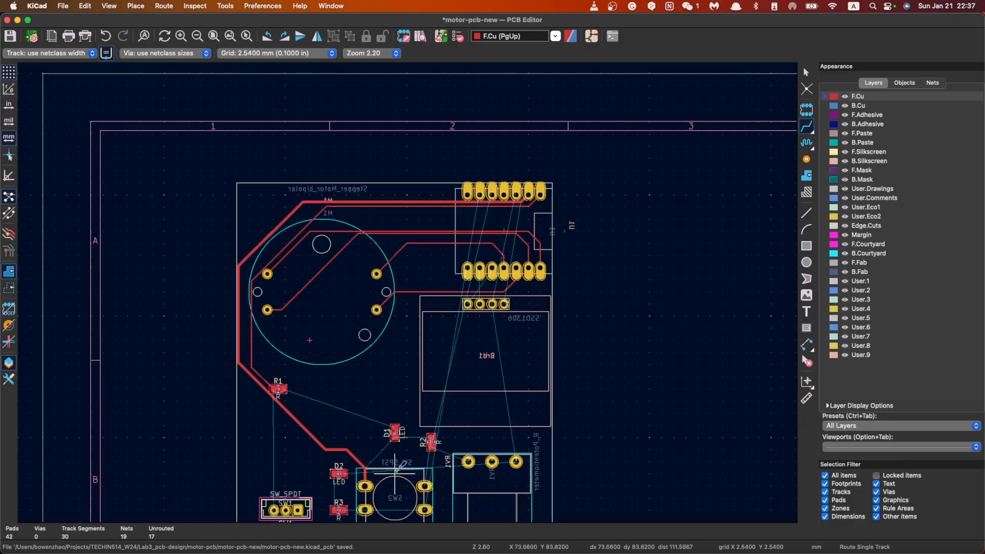
click(365, 485)
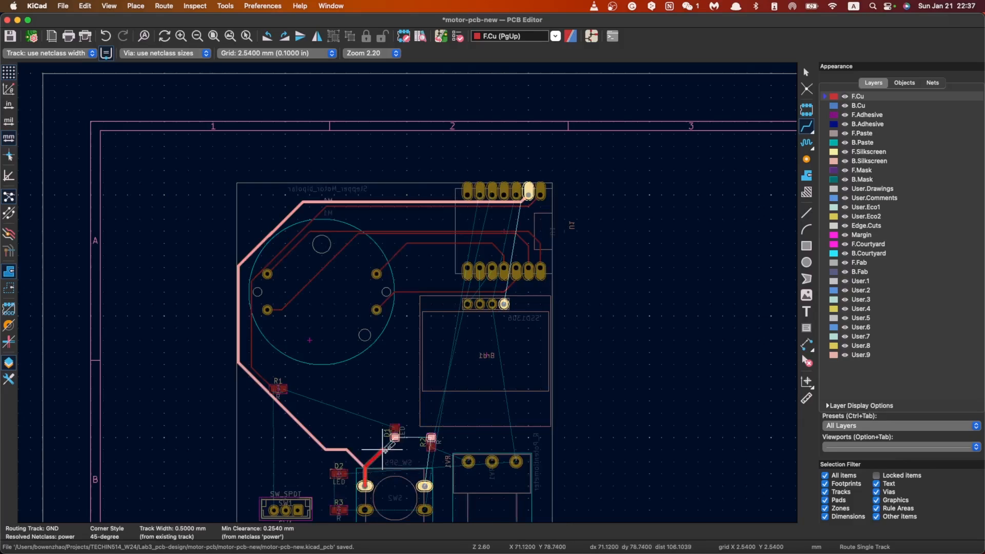
key(Escape)
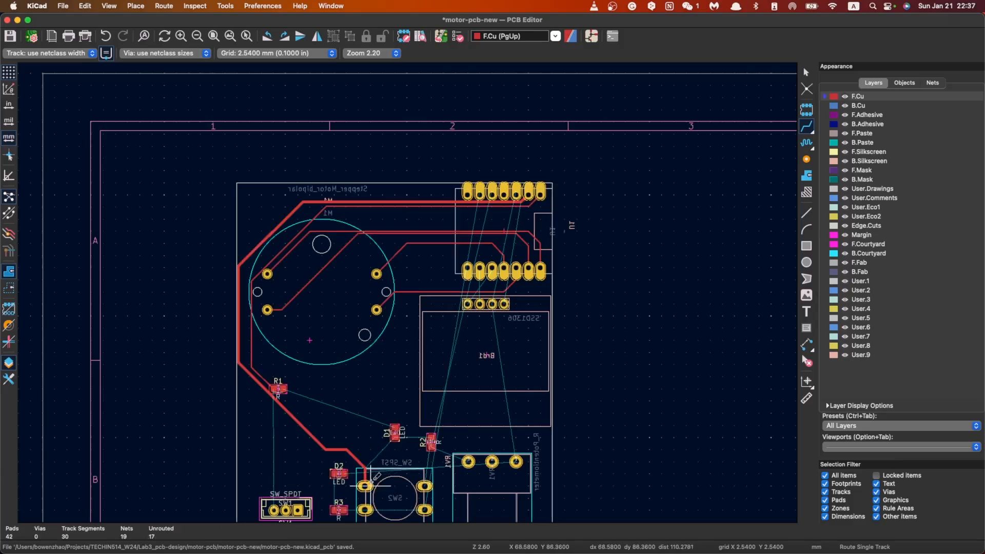
click(365, 485)
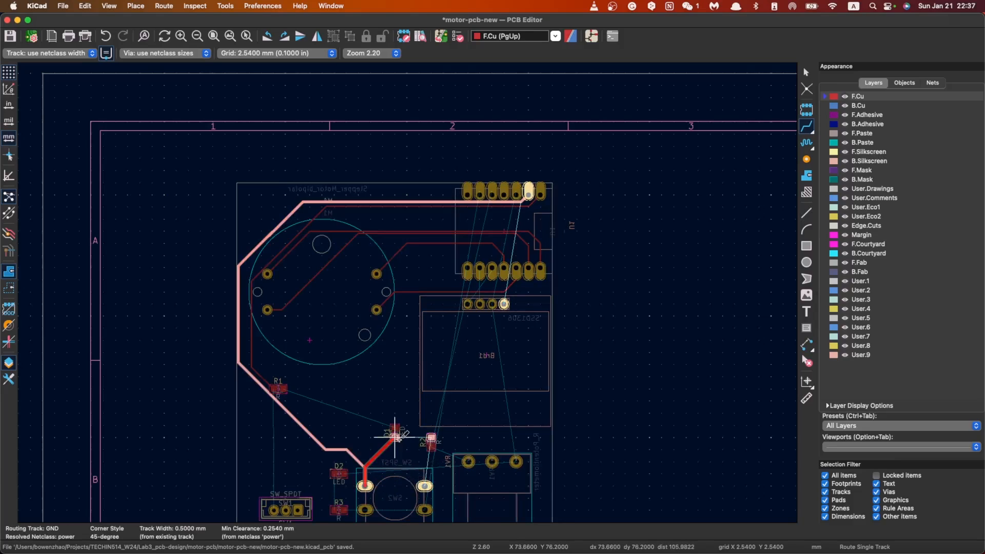
key(Escape)
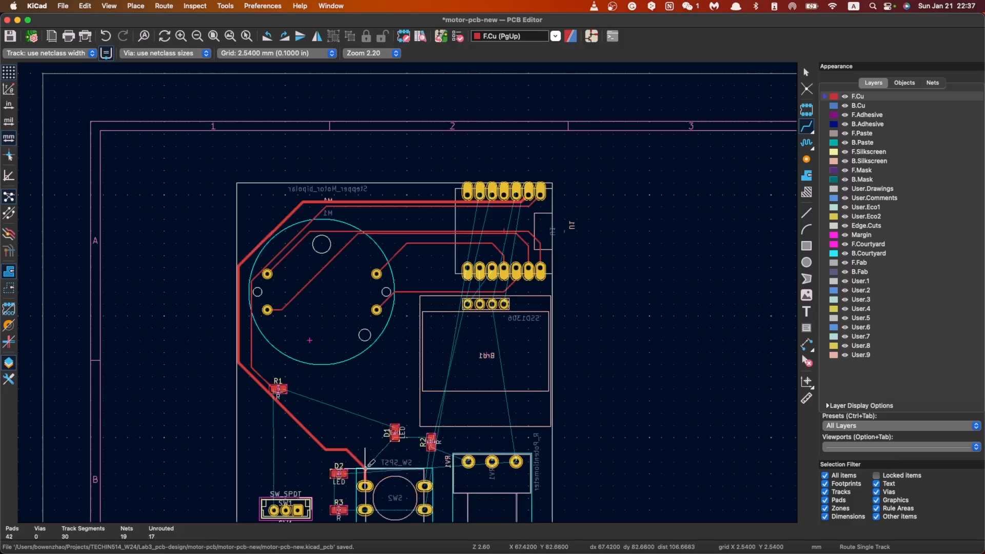
Step: Route a front-copper GND track from SW2's upper-left pad to D1's lower pad
click(365, 485)
click(394, 433)
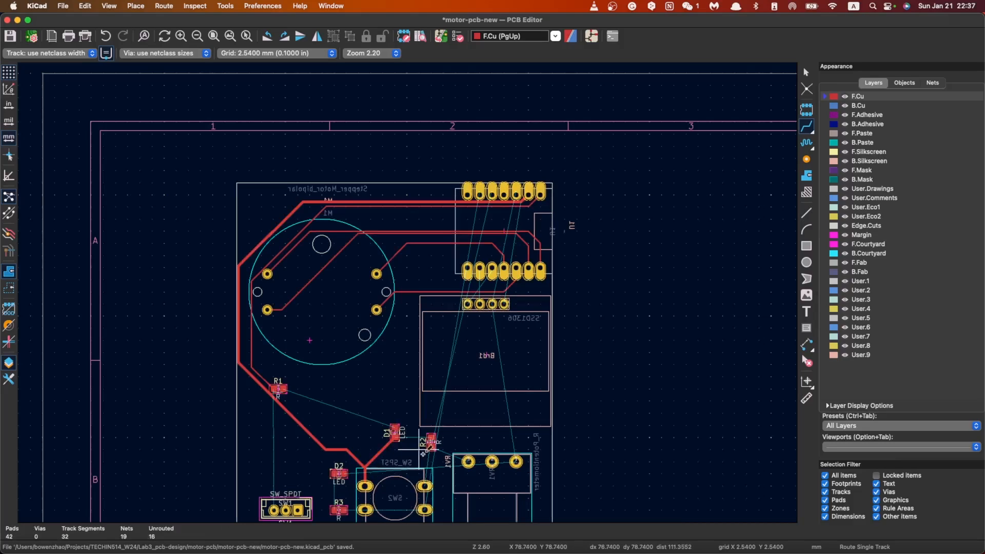
Step: Try a front-copper GND track from D1's lower pad to R2's upper pad, and undo it
click(395, 434)
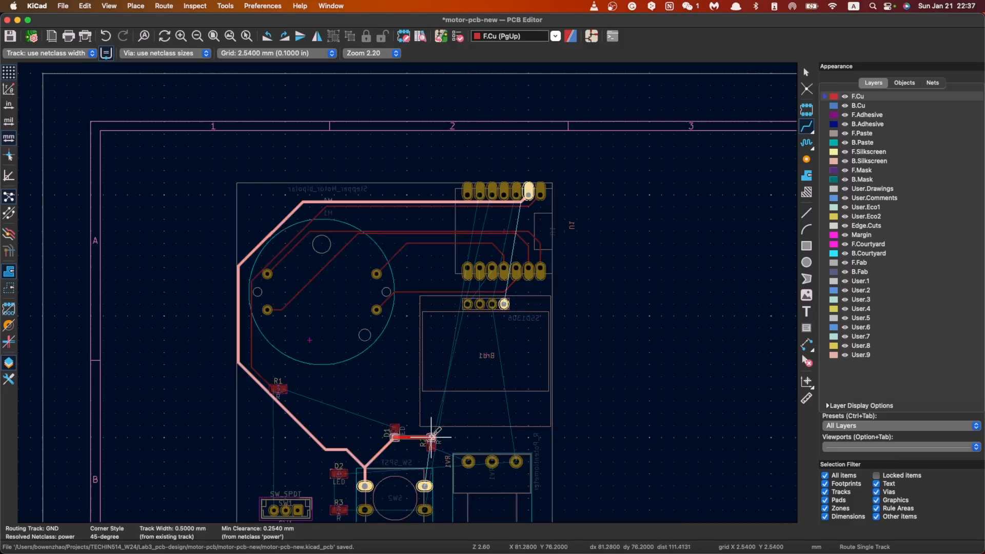
click(431, 437)
click(431, 437)
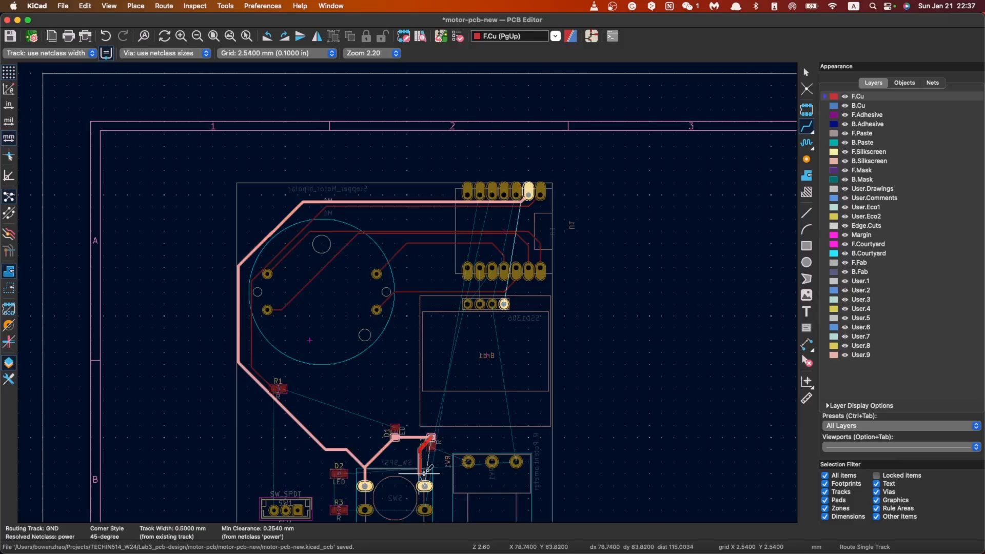
key(Escape)
scroll(426, 470, up, 3)
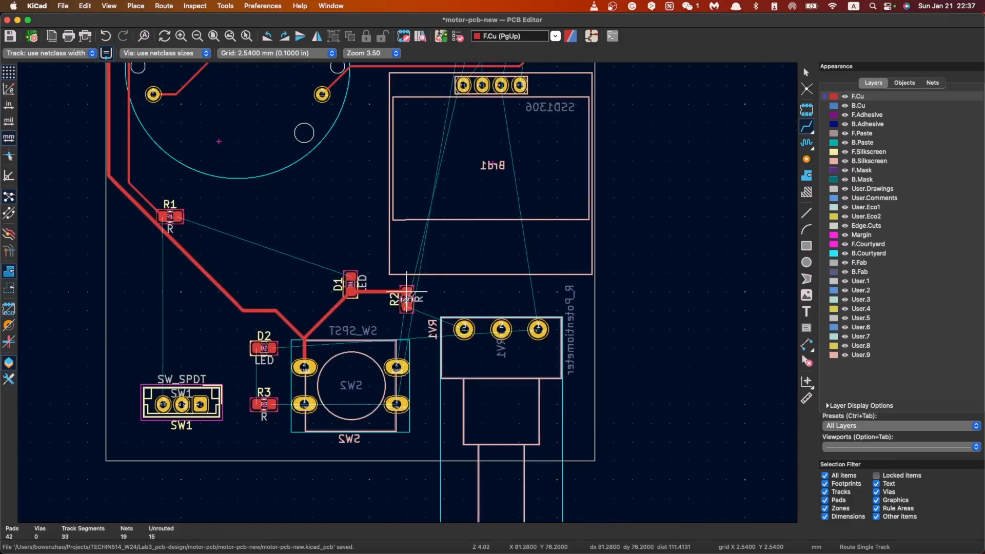
scroll(405, 295, up, 2)
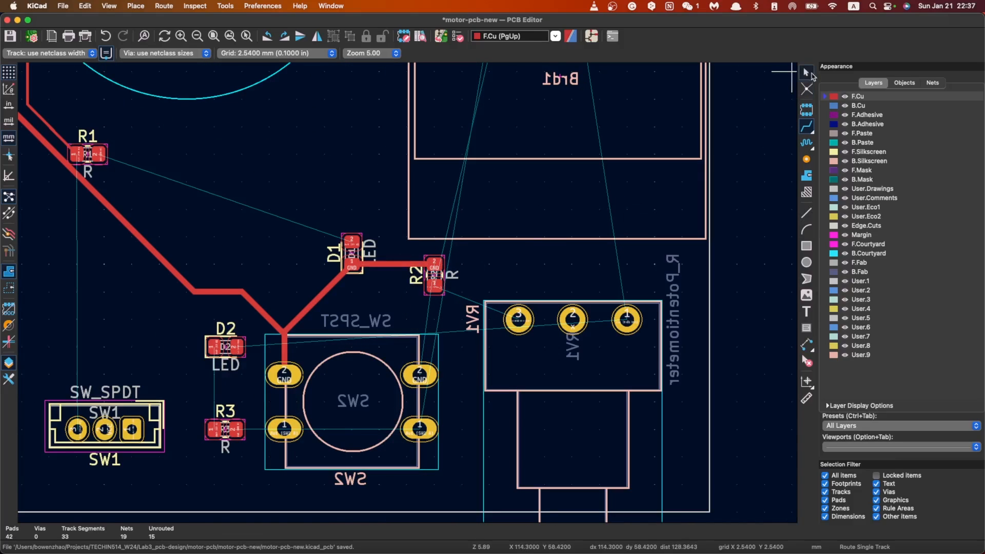
click(809, 73)
key(super+z)
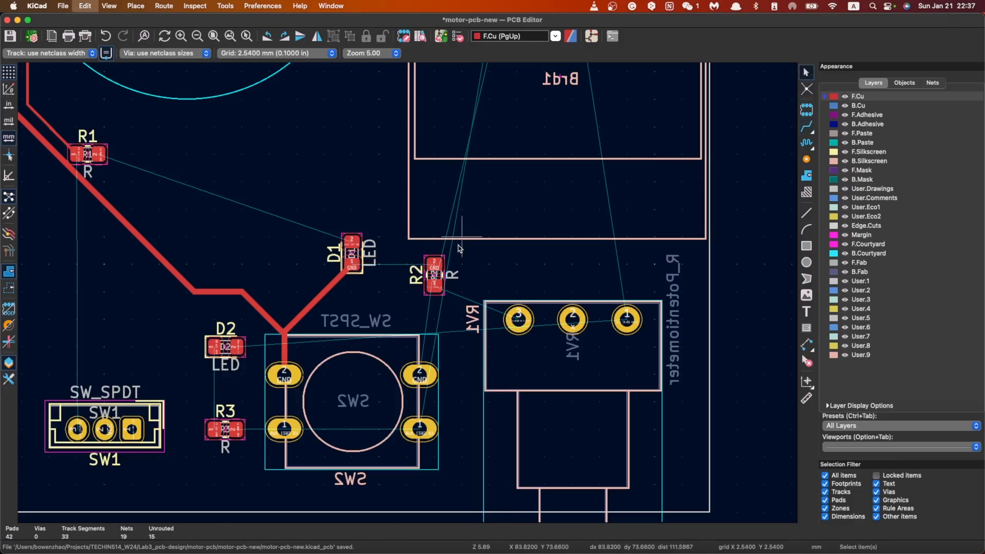
Step: Rotate resistor R2 by 90 degrees so that its GND pad faces D1
click(434, 271)
key(r)
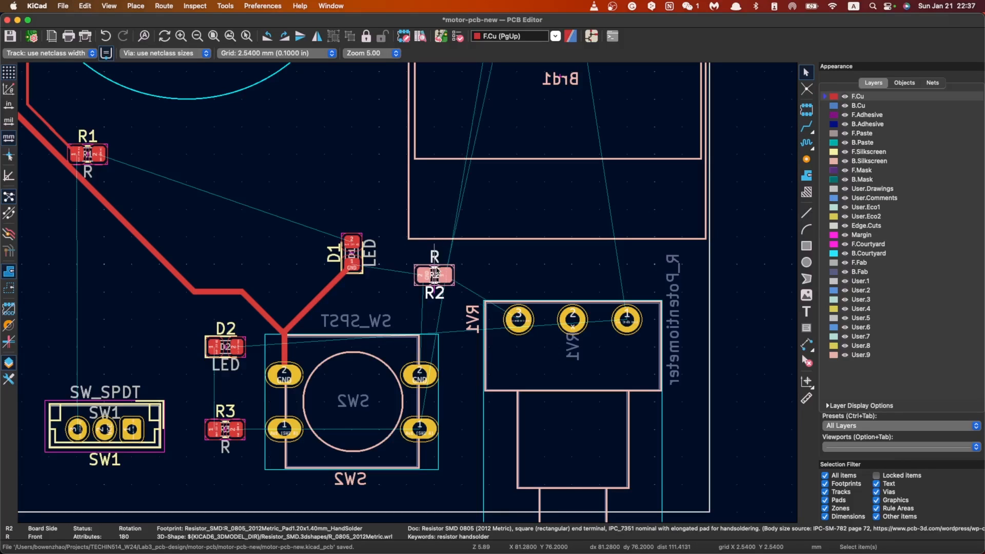
click(487, 264)
Step: Route the front-copper GND track from D1's lower pad to R2's left pad and on to SW2's upper-right pad
key(x)
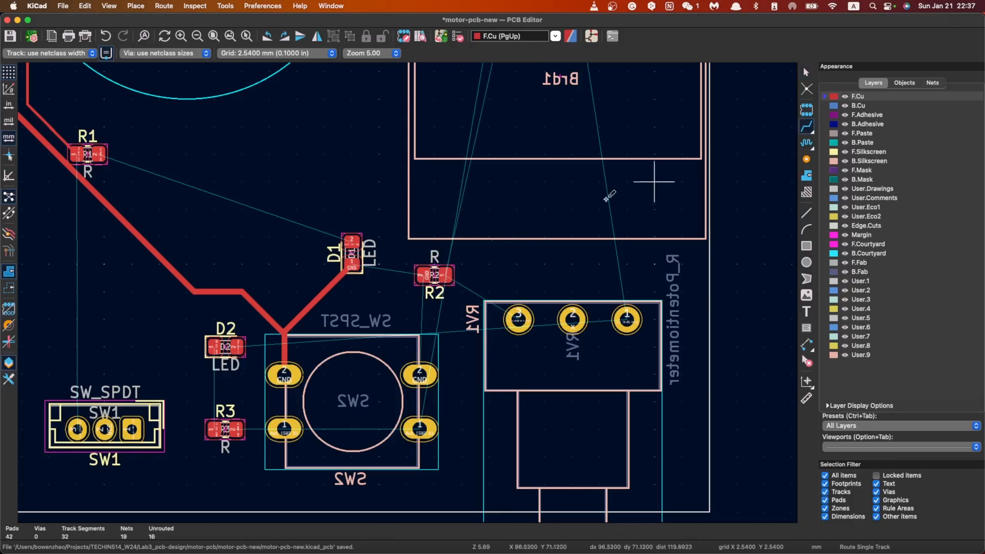
click(351, 260)
click(424, 275)
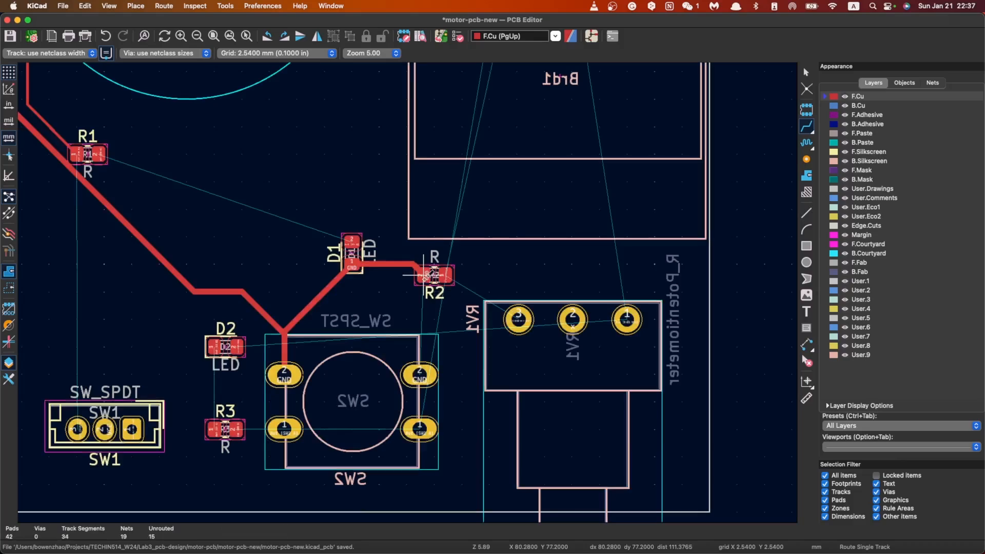
click(424, 276)
click(419, 375)
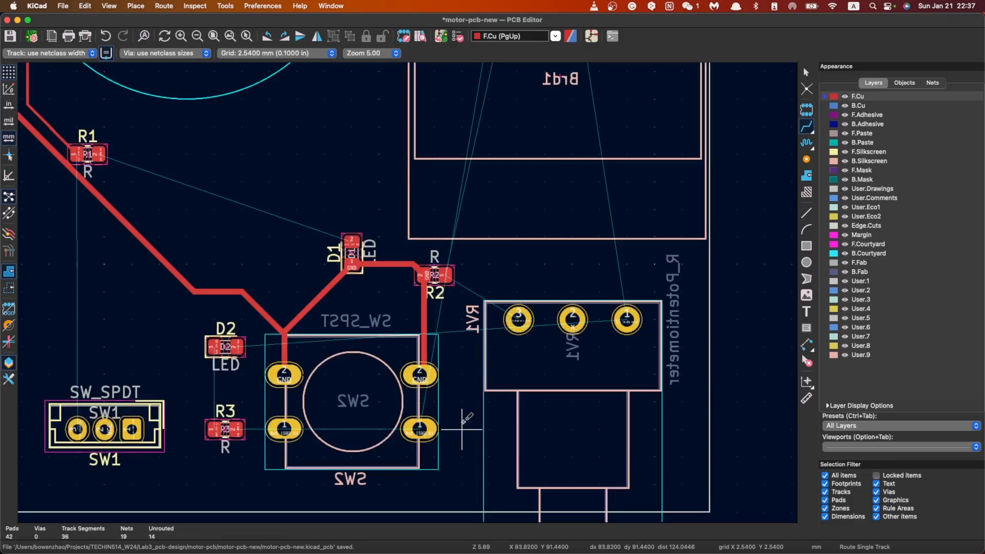
click(420, 374)
key(Escape)
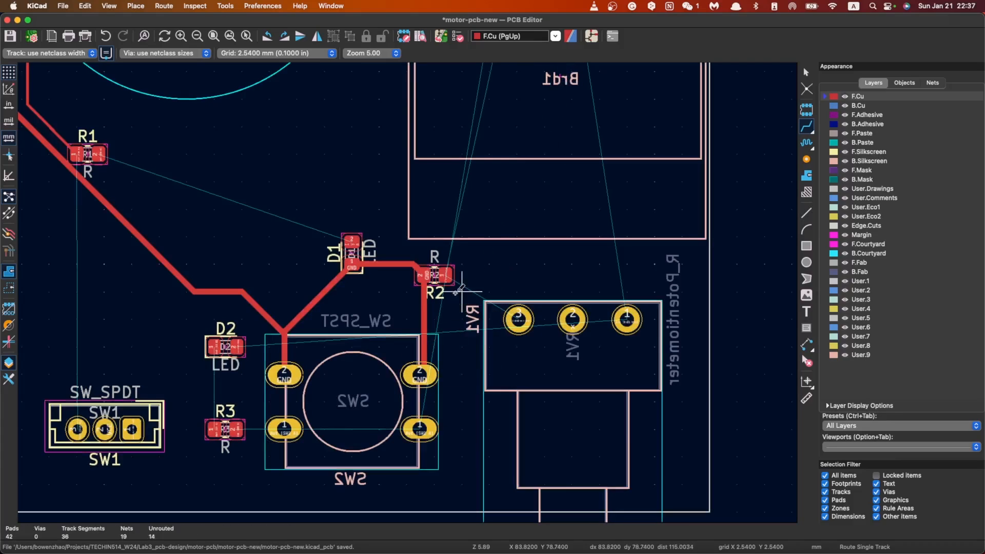
Step: Route a front-copper track from R2's right pad to pad 3 of potentiometer RV1
click(445, 276)
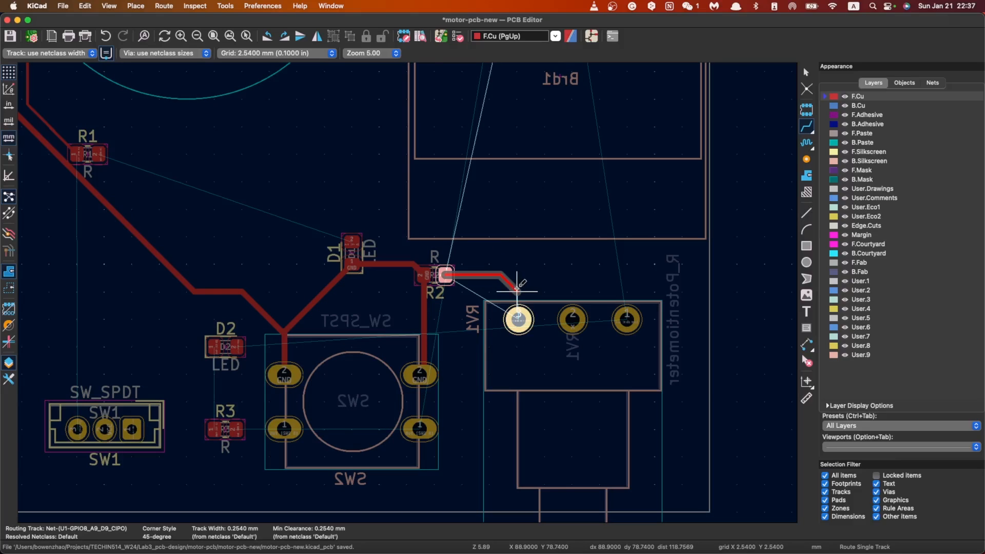
click(518, 319)
scroll(517, 319, right, 5)
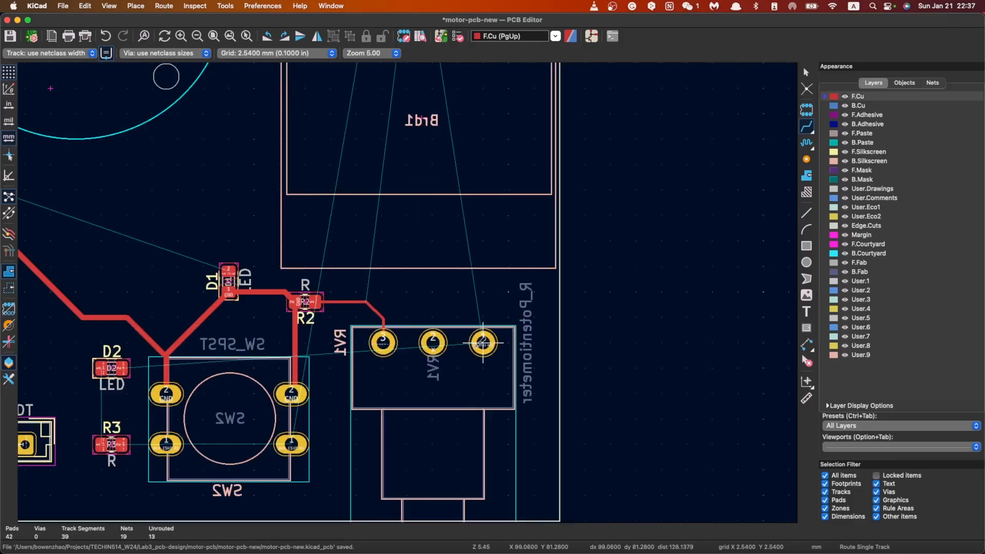
click(457, 343)
key(Escape)
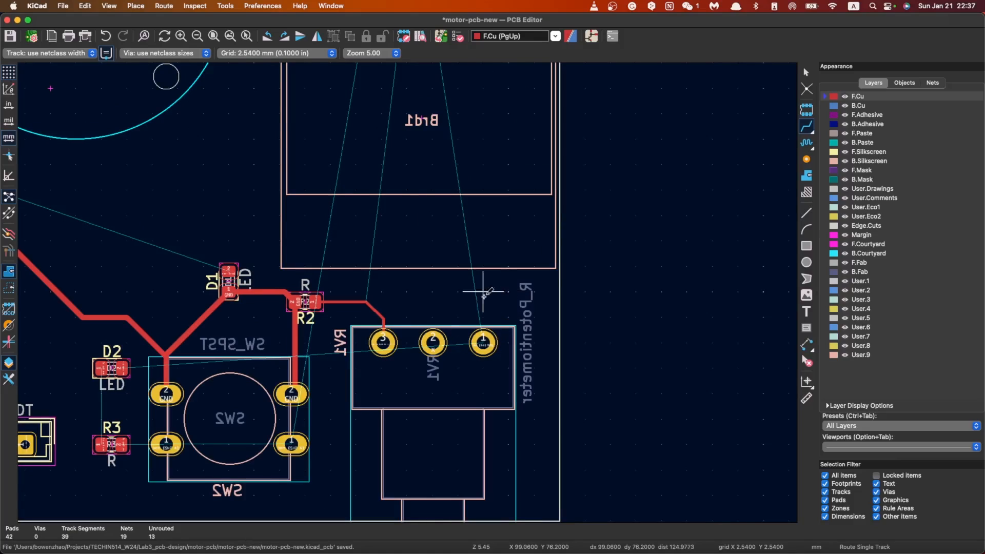
Step: In the Schematic Editor, delete the vertical 3V3 wire leading to RV1 pin 1 and clear the no-connect flag and wire stub at RV1 pin 2
click(591, 35)
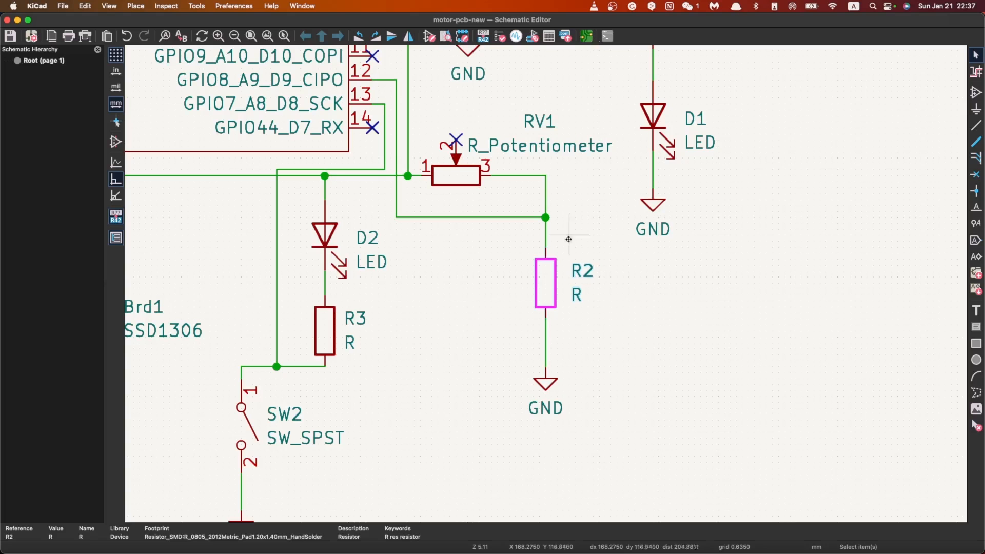
scroll(614, 226, down, 1)
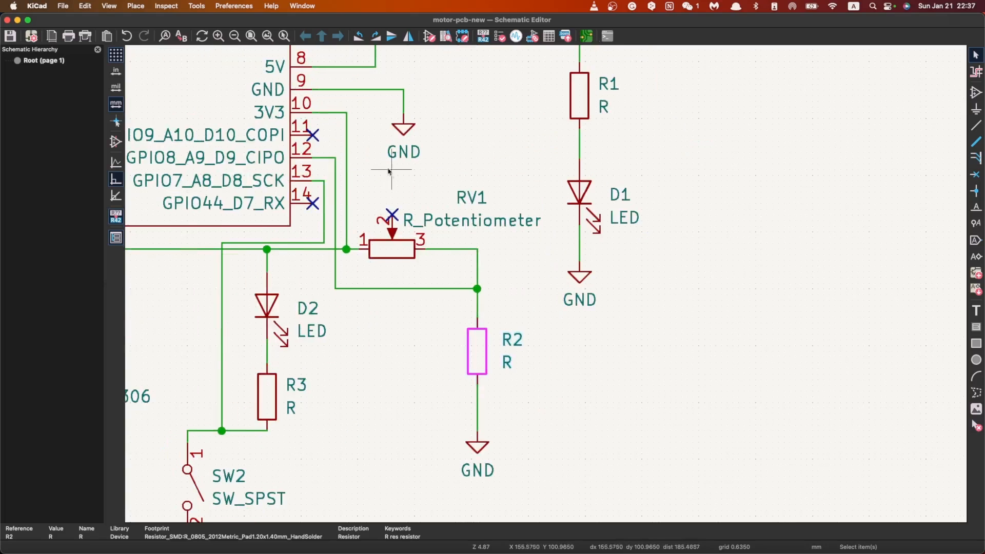
scroll(384, 175, up, 1)
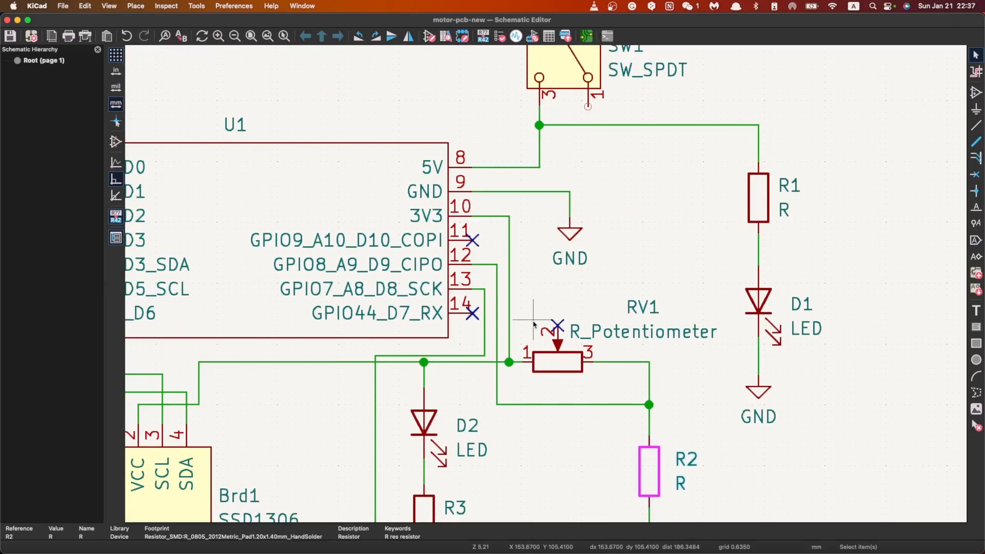
click(514, 343)
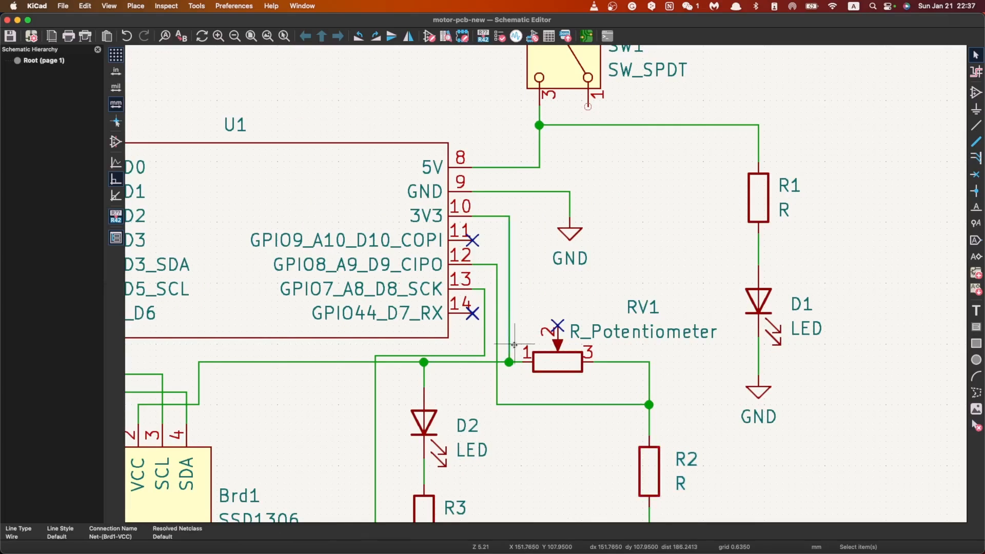
key(Delete)
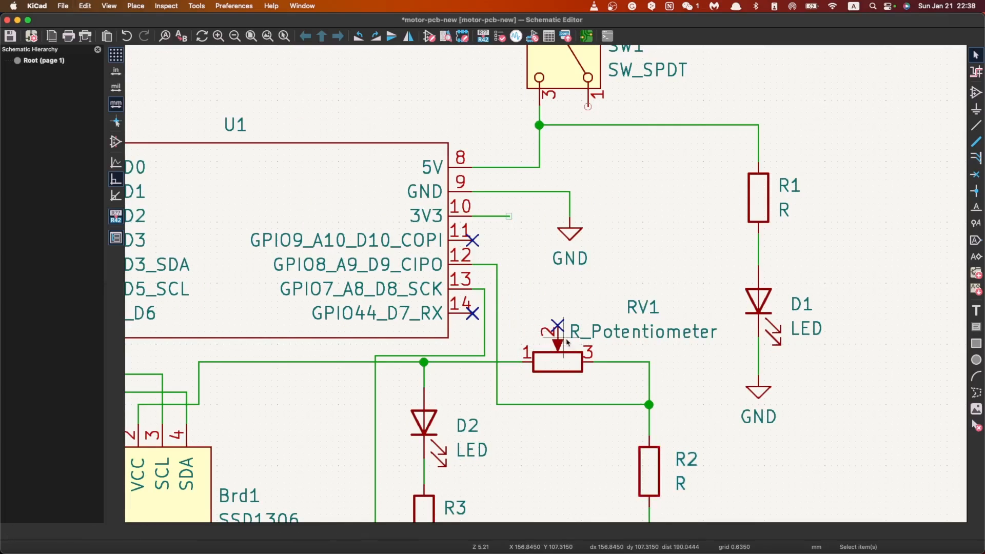
click(563, 313)
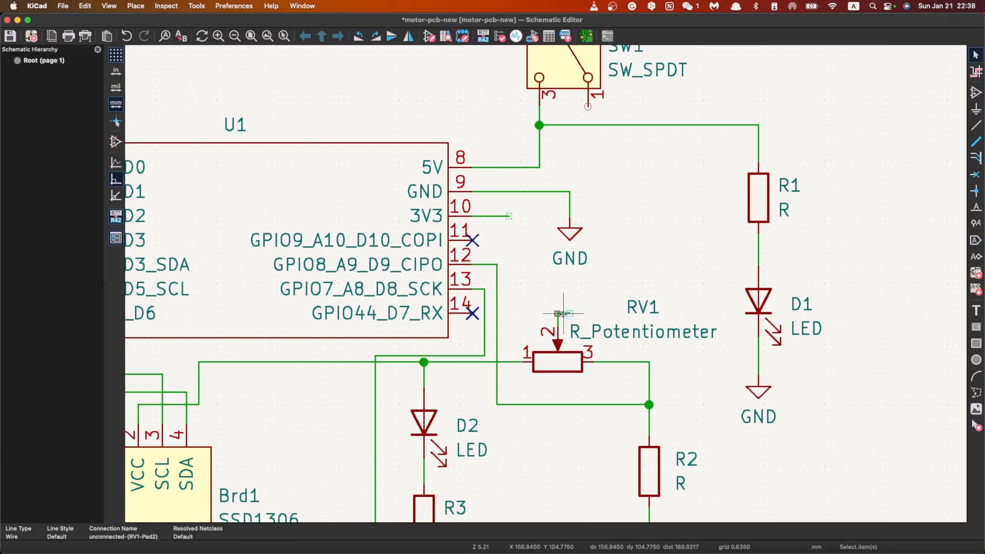
key(Delete)
Step: Draw a wire from the open end of U1's 3V3 wire to pin 2 of potentiometer RV1
key(w)
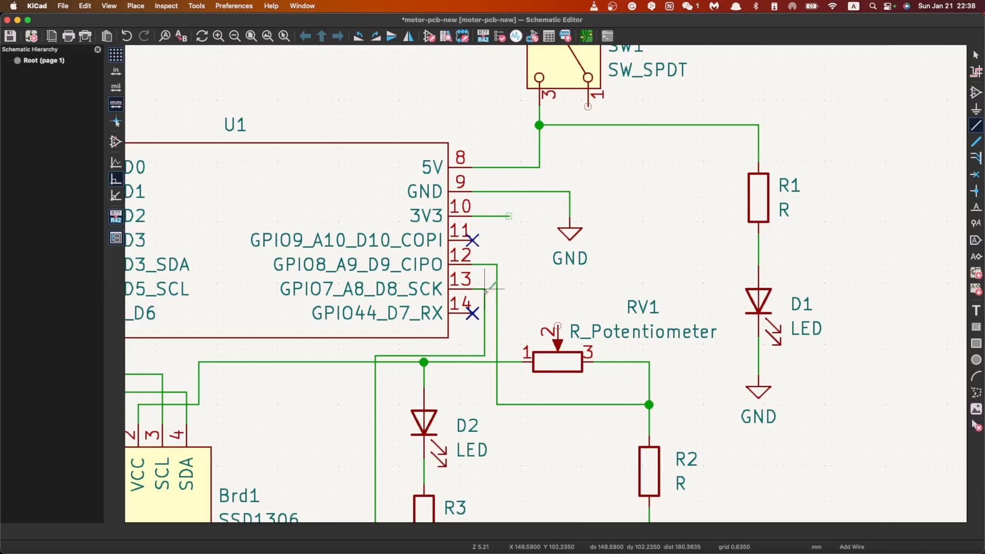
key(Escape)
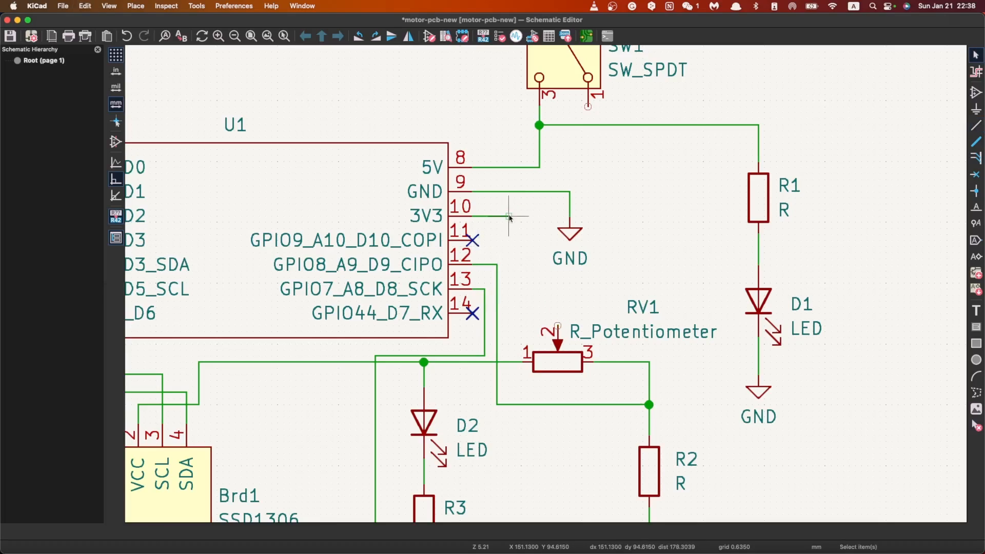
key(w)
click(533, 295)
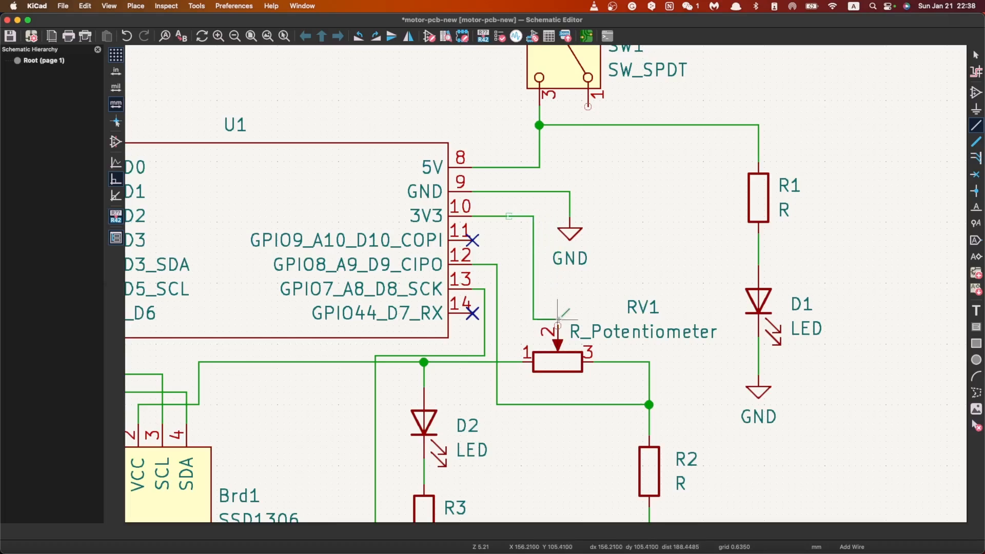
click(557, 326)
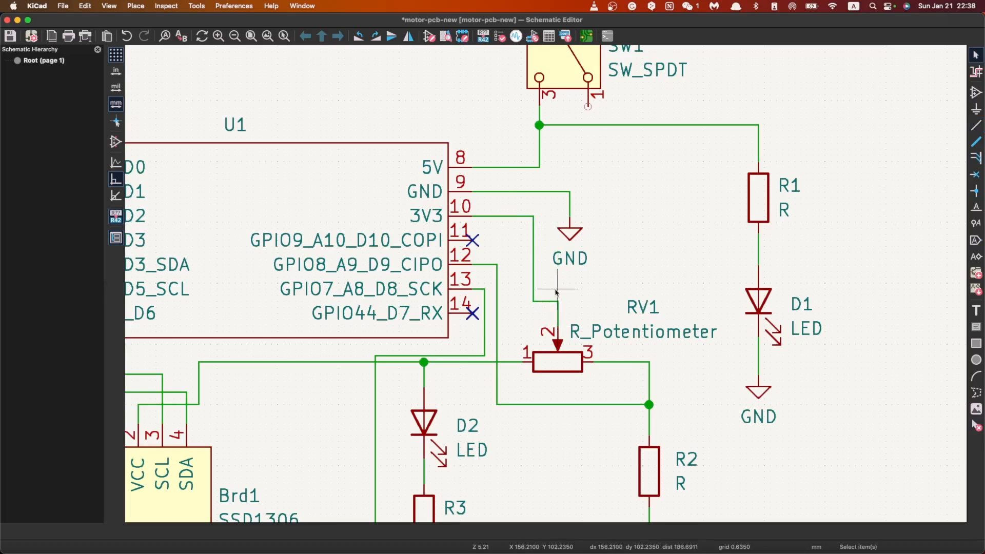
Step: Delete the wire between RV1 pin 1 and the junction above D2
scroll(461, 381, down, 1)
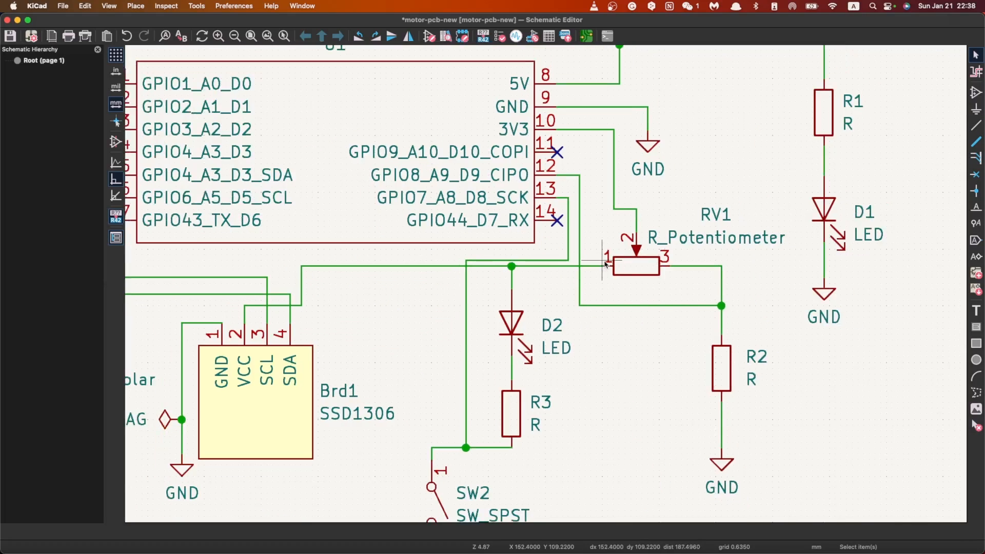
scroll(633, 219, up, 1)
scroll(547, 288, down, 3)
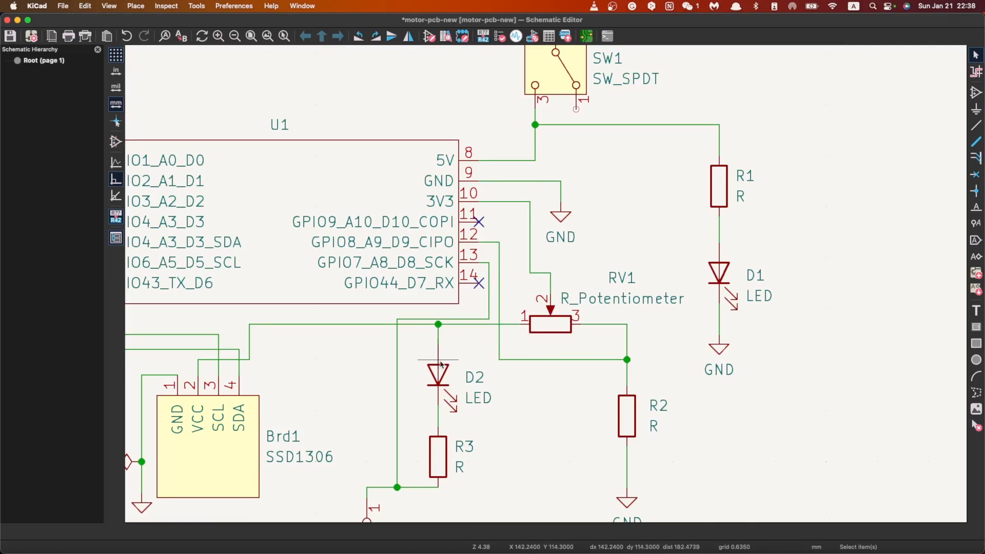
scroll(445, 364, down, 1)
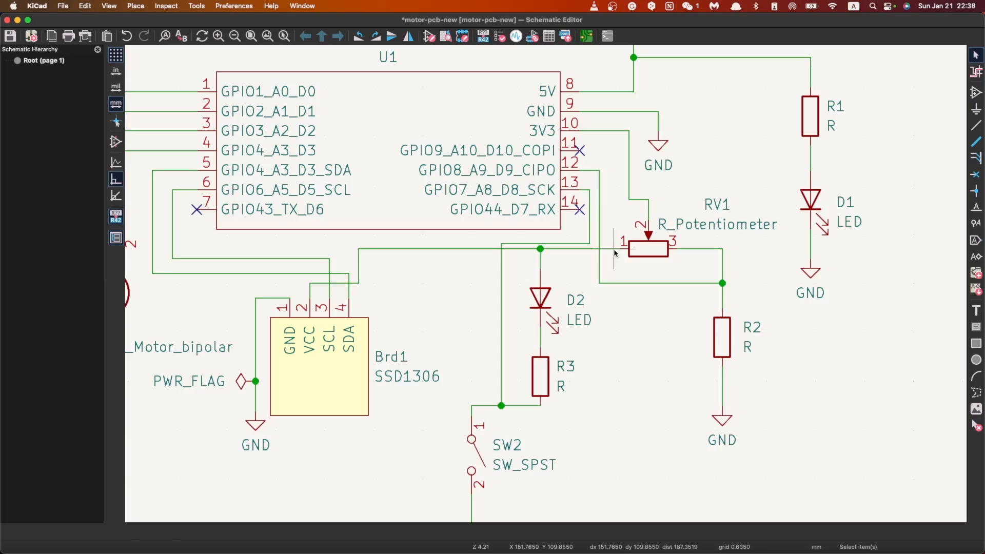
click(613, 250)
key(Delete)
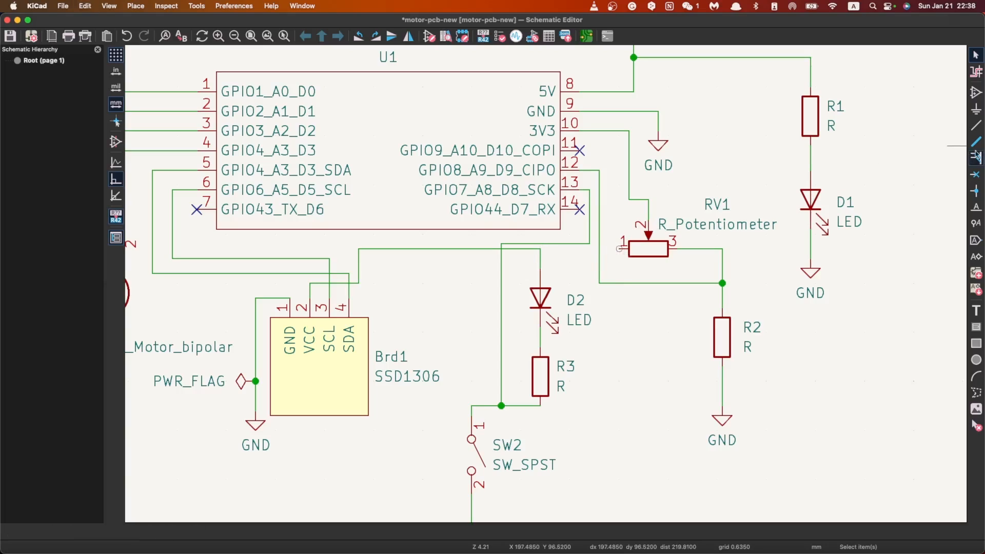
Step: Draw a wire from the corner of the 3V3 wire above RV1 to the wire corner above D2
key(w)
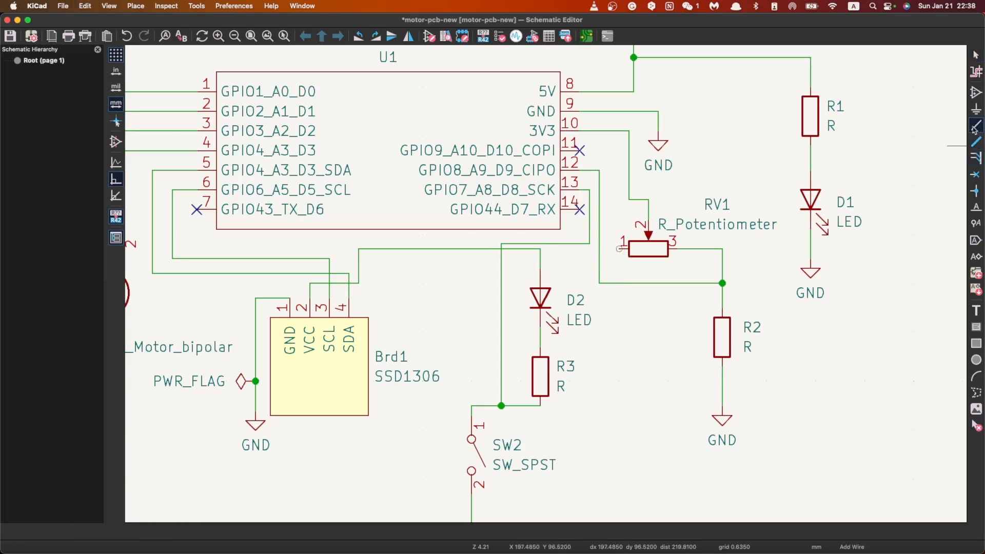
click(629, 199)
click(609, 249)
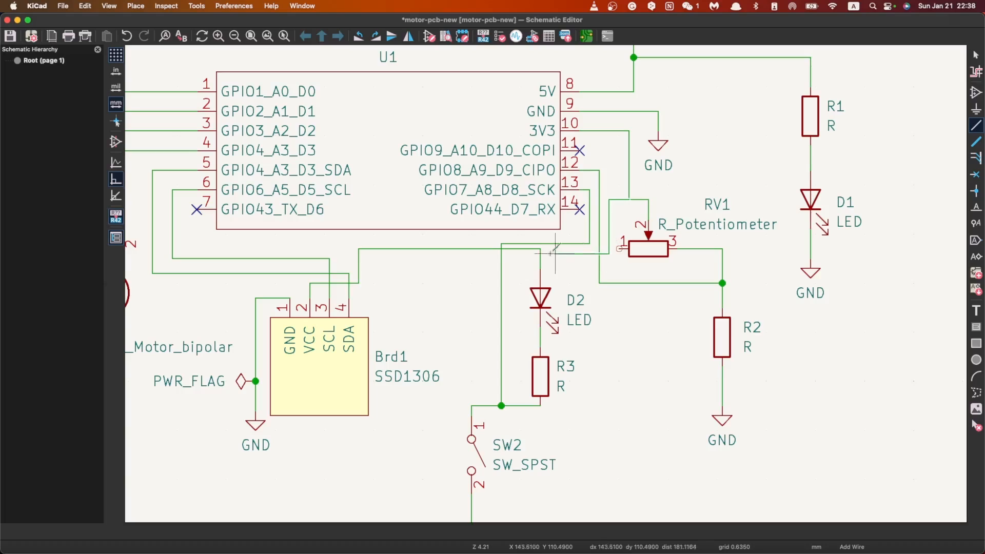
click(540, 249)
key(Escape)
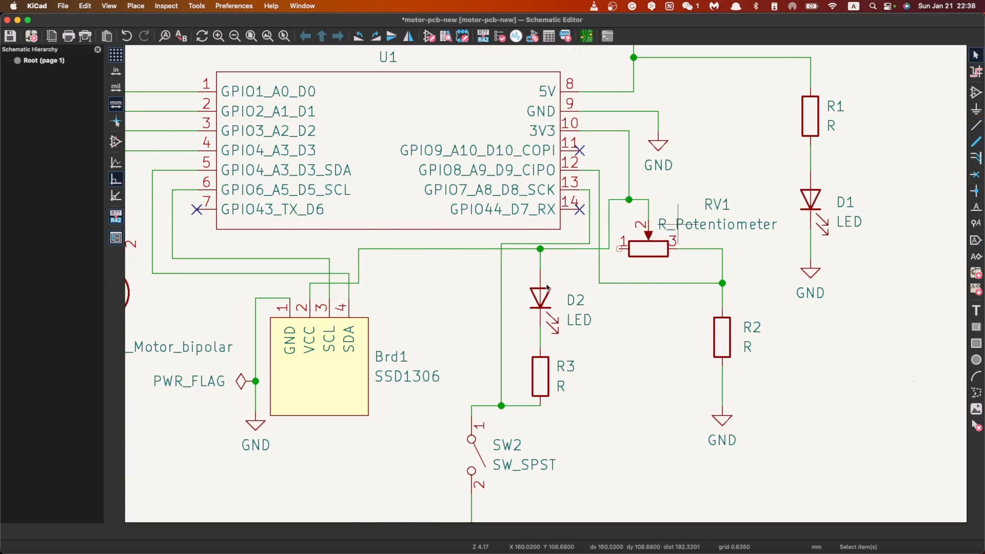
Step: Save the corrected schematic and switch to the PCB Editor
scroll(678, 225, down, 1)
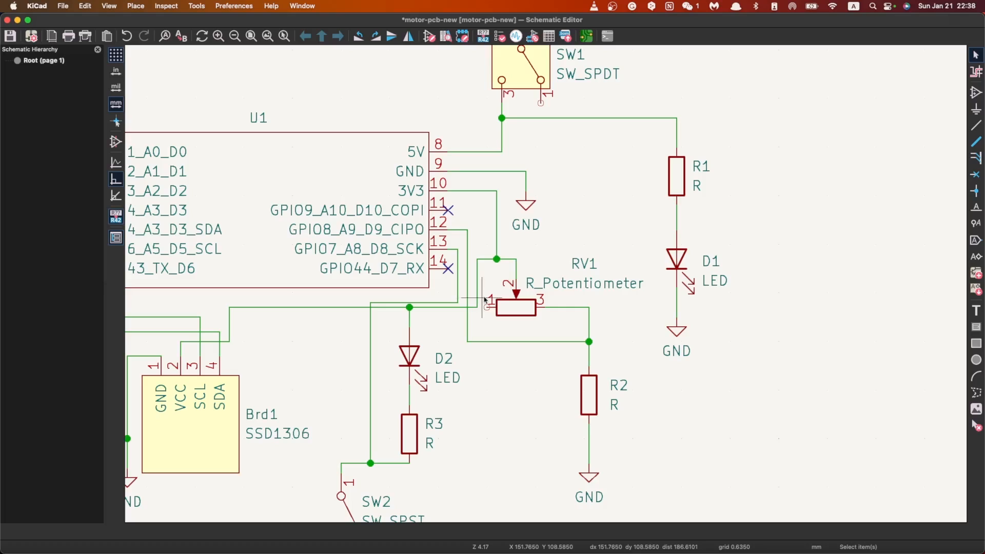
scroll(484, 300, down, 1)
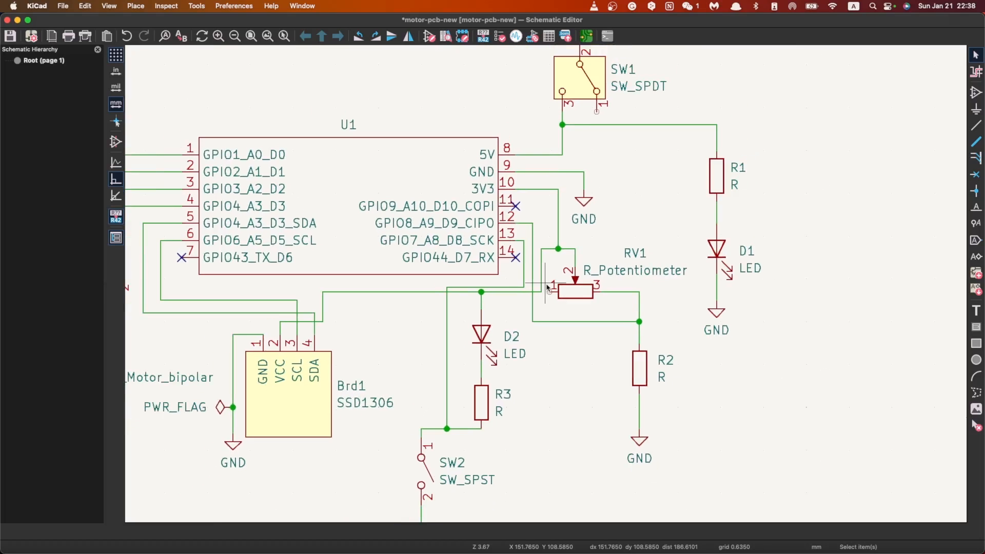
scroll(571, 270, up, 1)
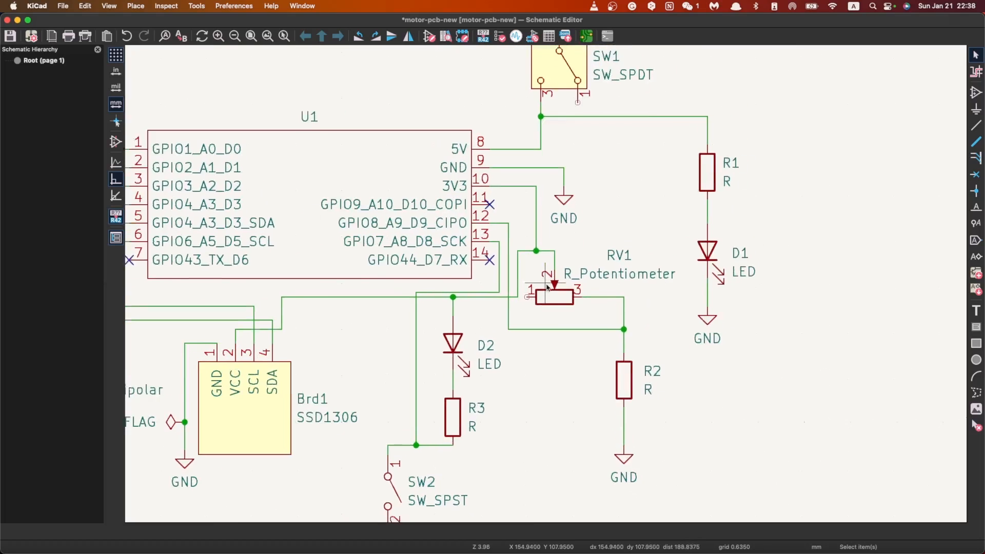
key(super+s)
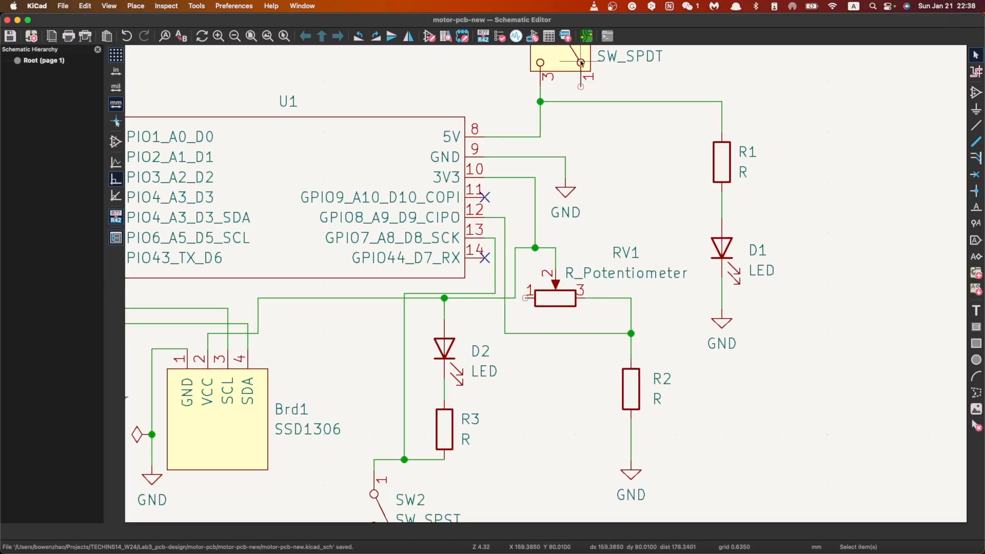
click(583, 37)
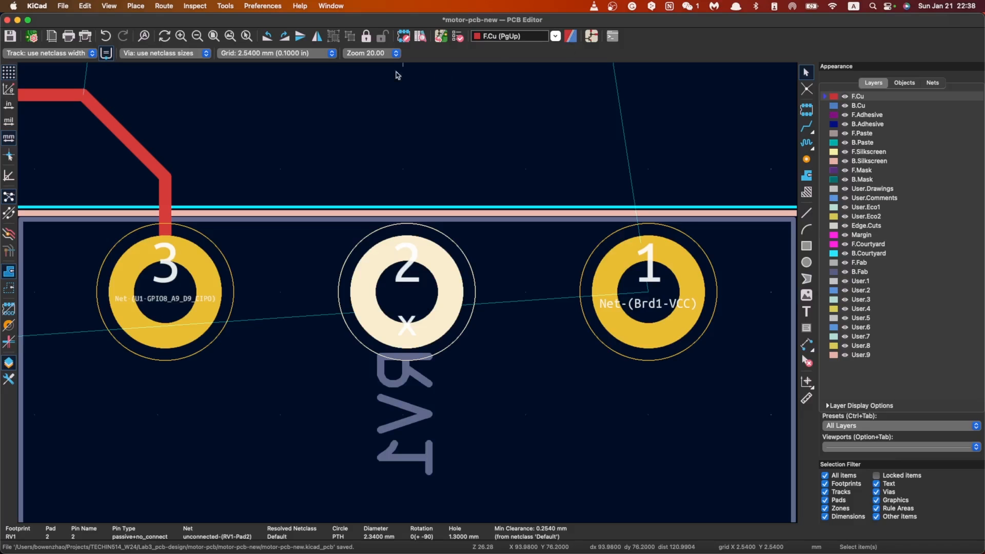
Step: Update the PCB from the schematic so RV1's pads take on the corrected net connections
click(440, 36)
click(748, 405)
click(693, 406)
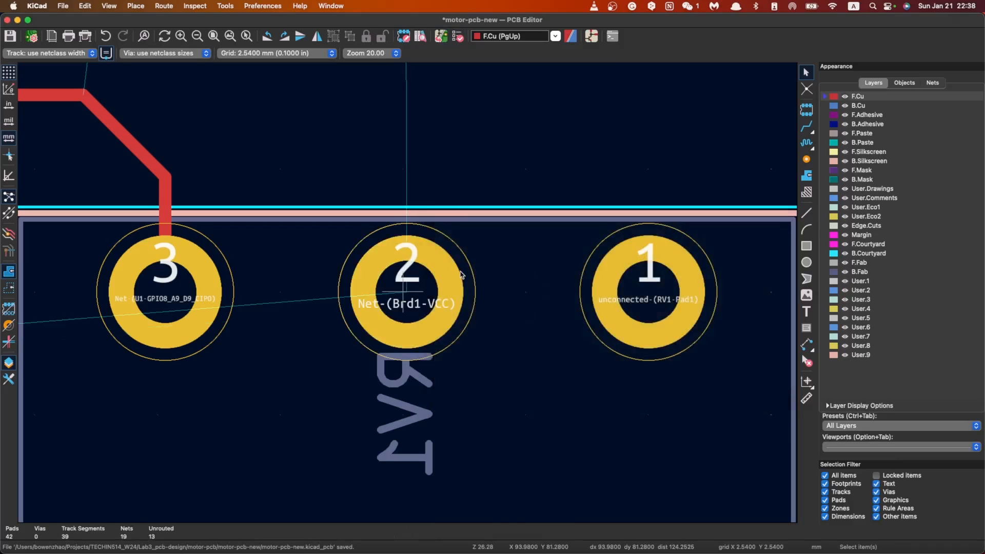
Step: Route a straight front-copper track from RV1 pad 2 up to the VCC pad 2 of display Brd1
scroll(460, 272, down, 5)
scroll(544, 242, down, 1)
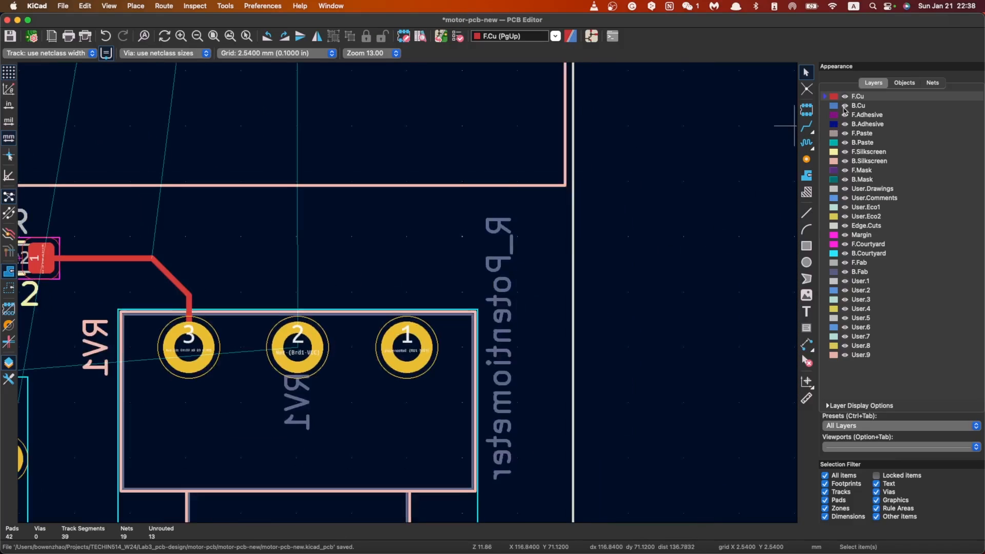
click(807, 127)
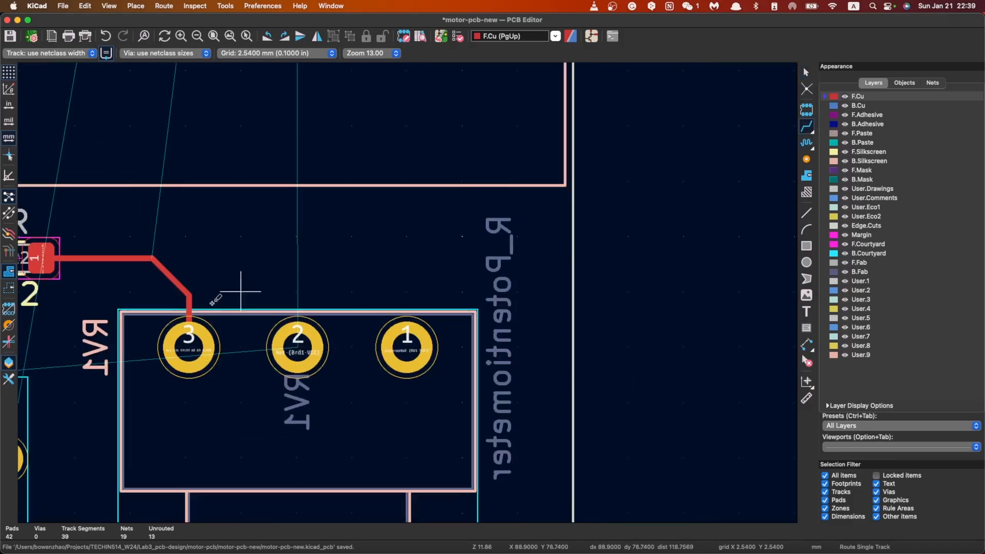
click(189, 354)
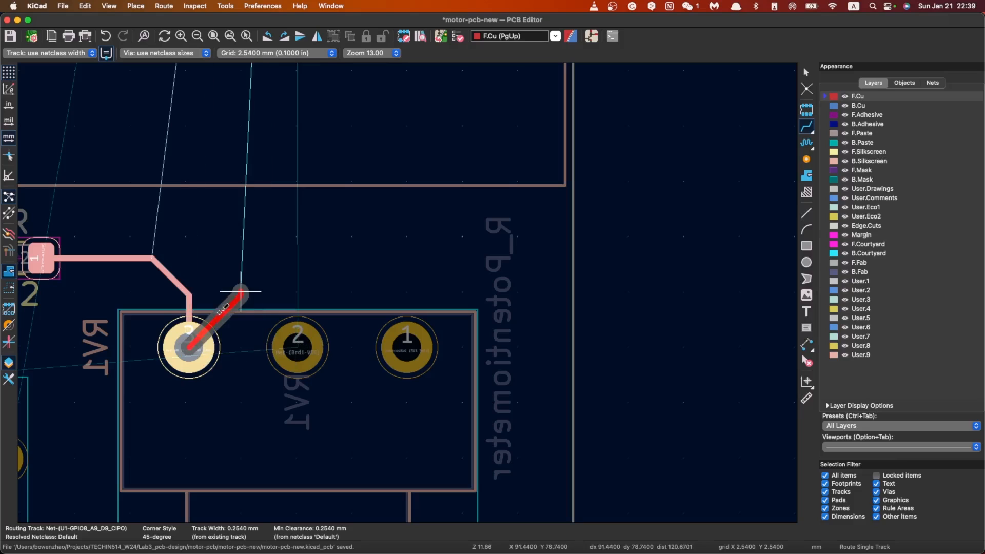
key(Escape)
click(308, 347)
scroll(308, 348, down, 8)
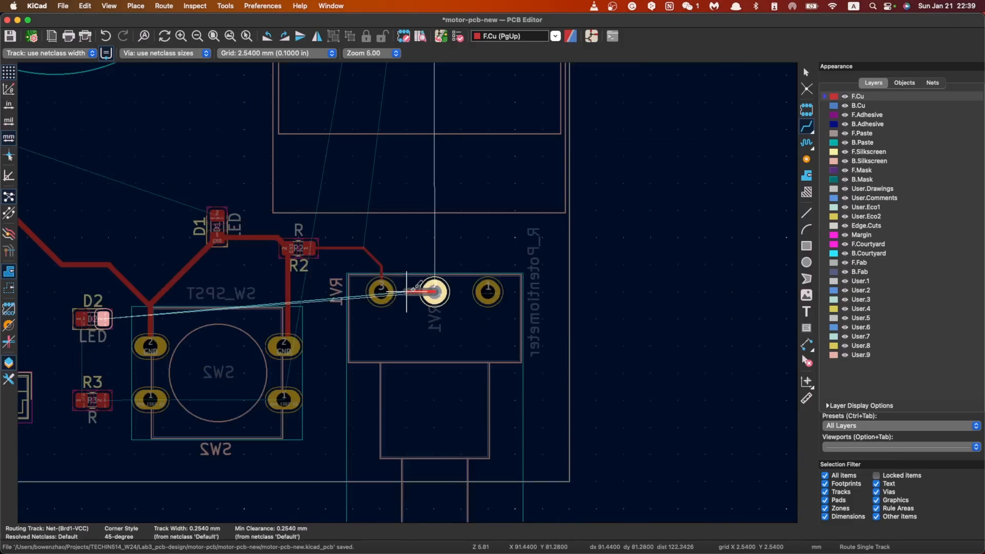
scroll(406, 291, up, 5)
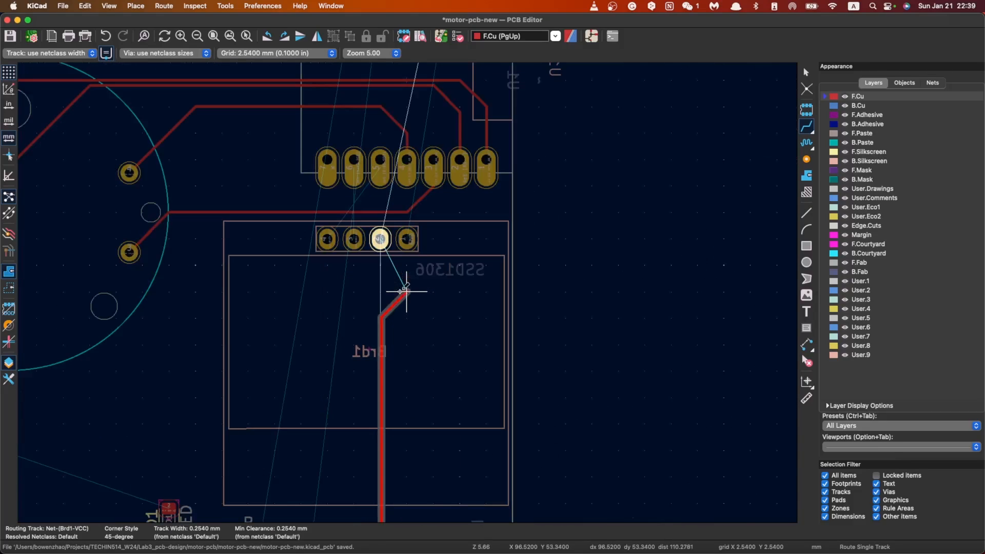
click(399, 270)
scroll(399, 269, down, 4)
scroll(407, 291, up, 6)
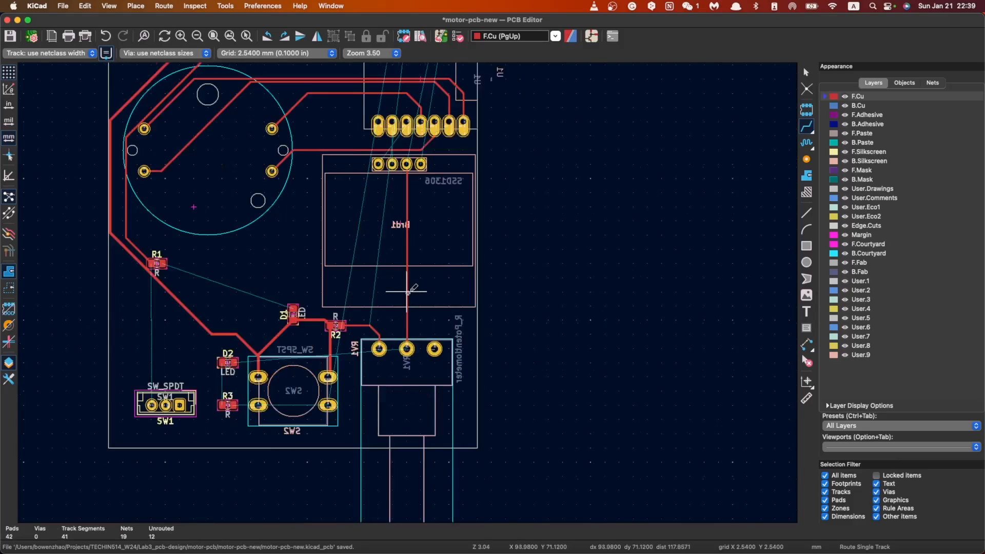
scroll(407, 291, down, 4)
scroll(407, 154, down, 4)
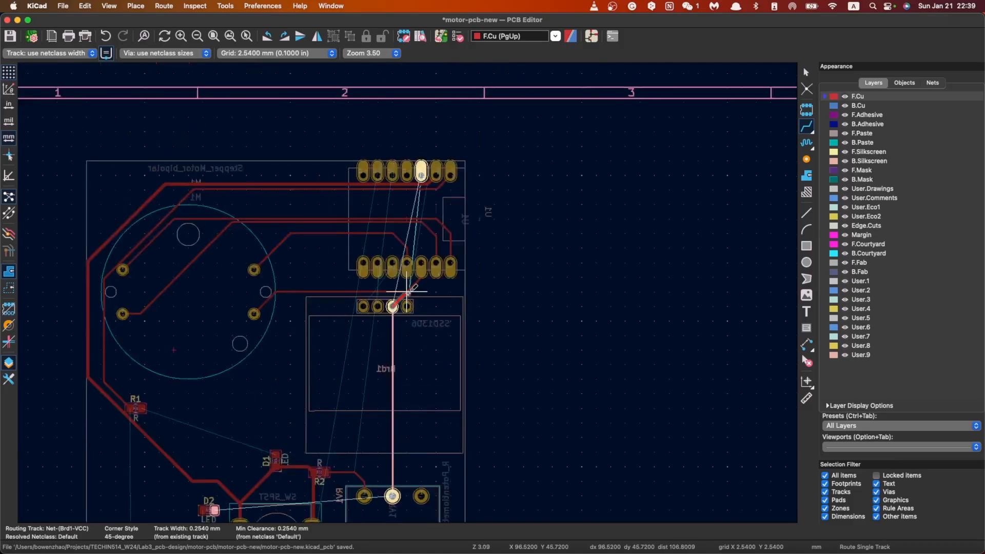
scroll(421, 308, up, 7)
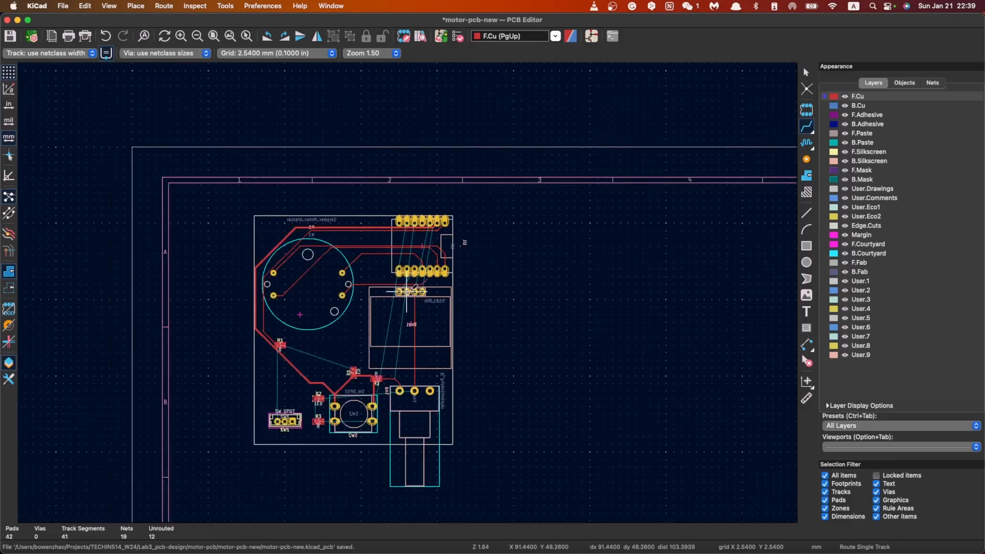
click(392, 299)
scroll(391, 299, down, 2)
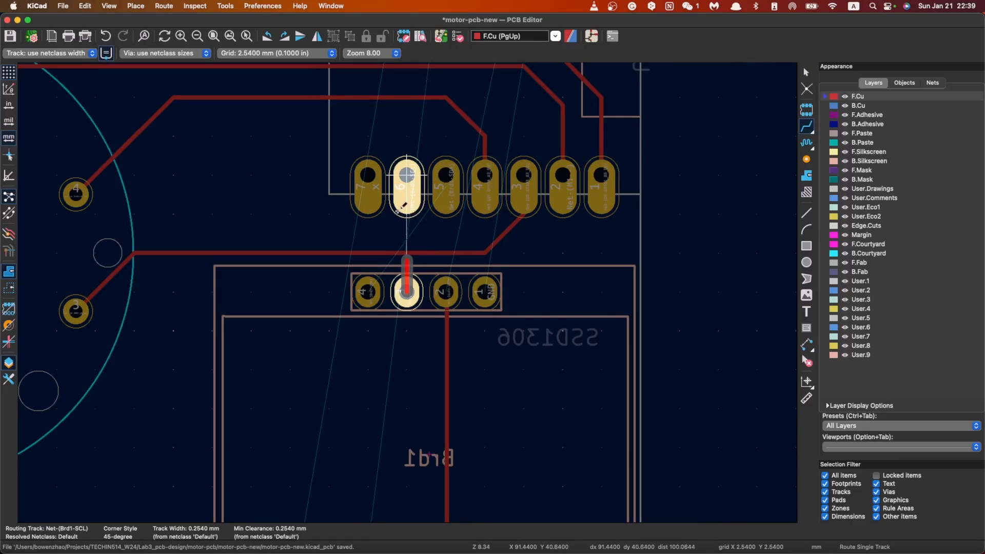
key(Escape)
scroll(395, 264, down, 4)
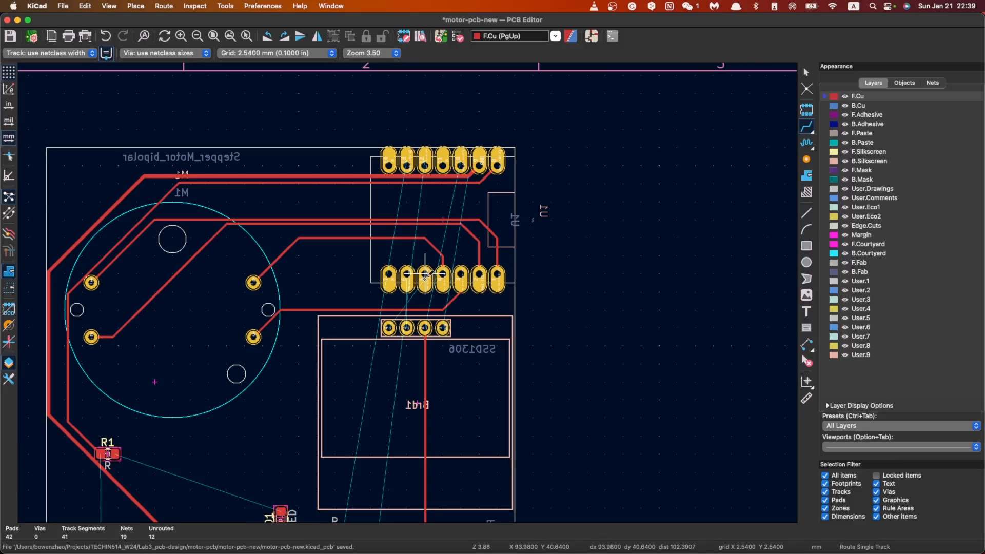
key(Escape)
Step: Delete the GPIO3_A2_D2 track segments that run between U1 and Brd1 from stepper motor M1 to U1 pad 3
click(337, 309)
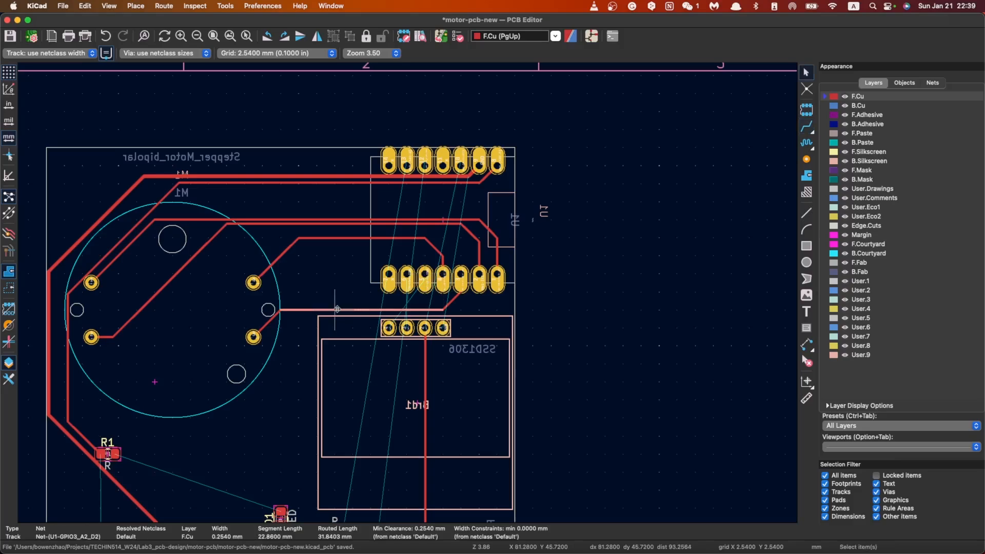
key(BackSpace)
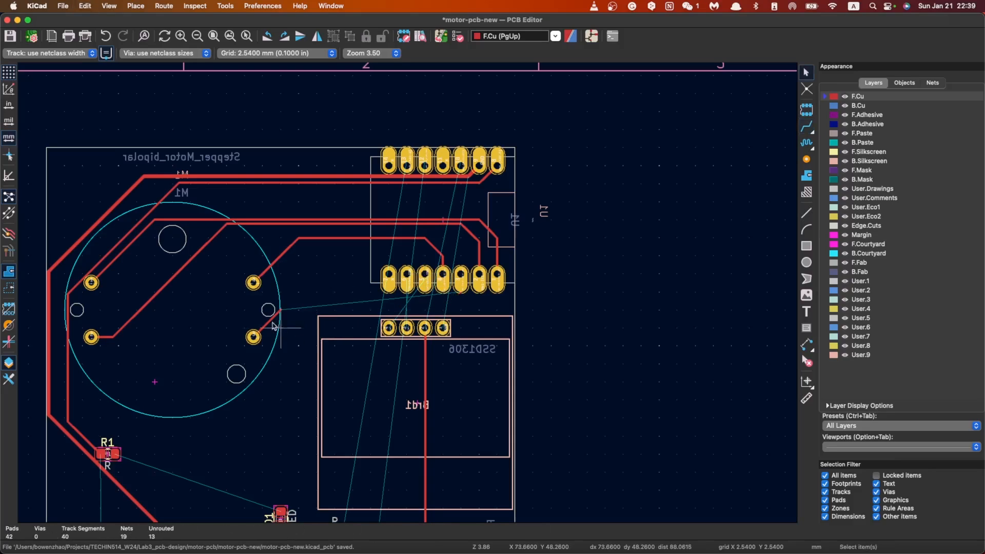
click(267, 323)
key(BackSpace)
key(super+z)
key(super+z)
Step: Reroute the GPIO3_A2_D2 net from its M1 pad around the neighbouring motor pad, alongside the existing track, into U1 pad 3 from above
click(806, 126)
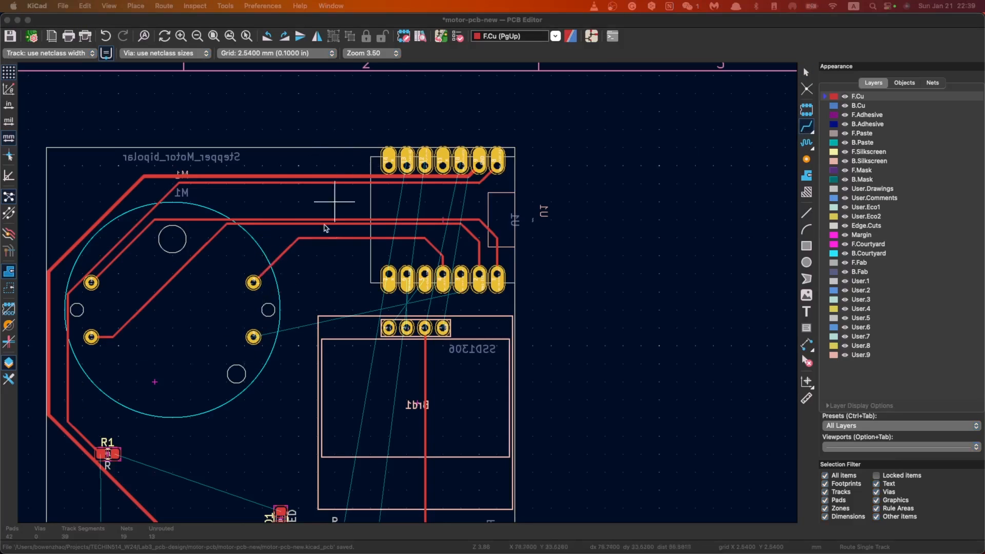
click(253, 337)
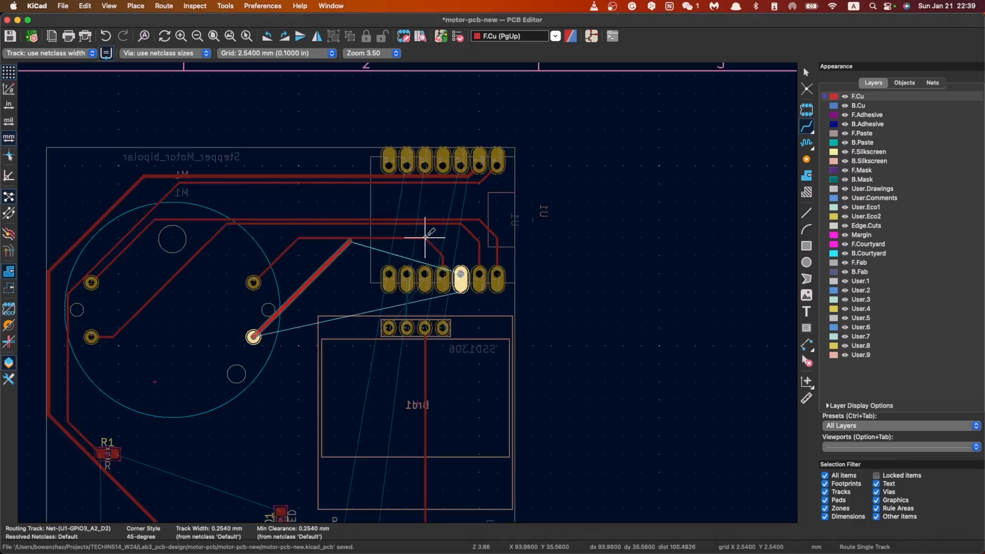
click(461, 273)
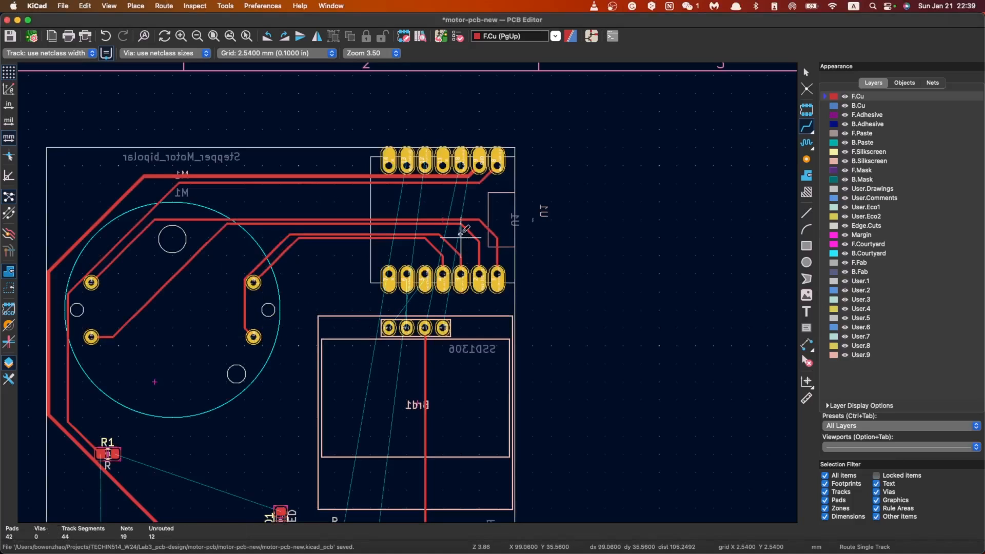
click(389, 327)
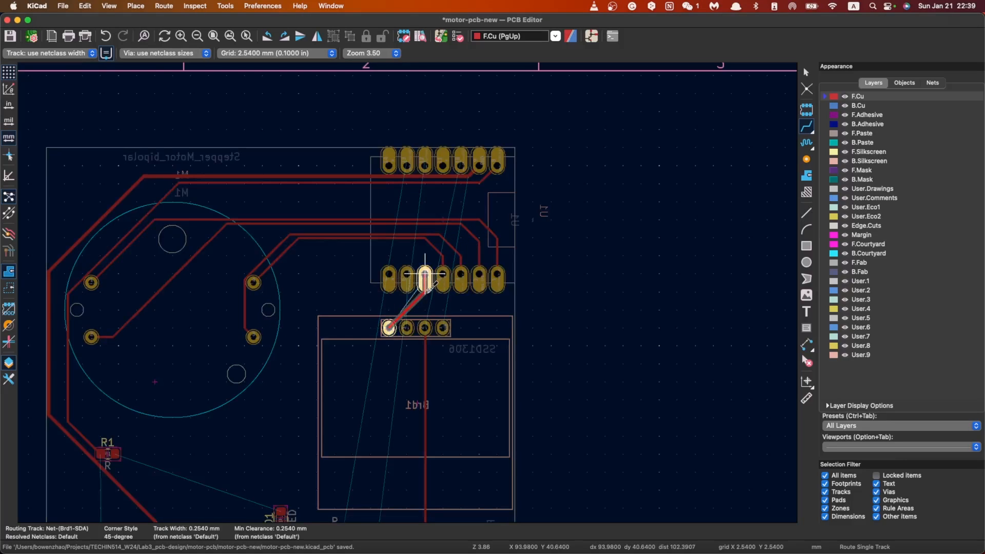
key(Escape)
click(414, 323)
key(Escape)
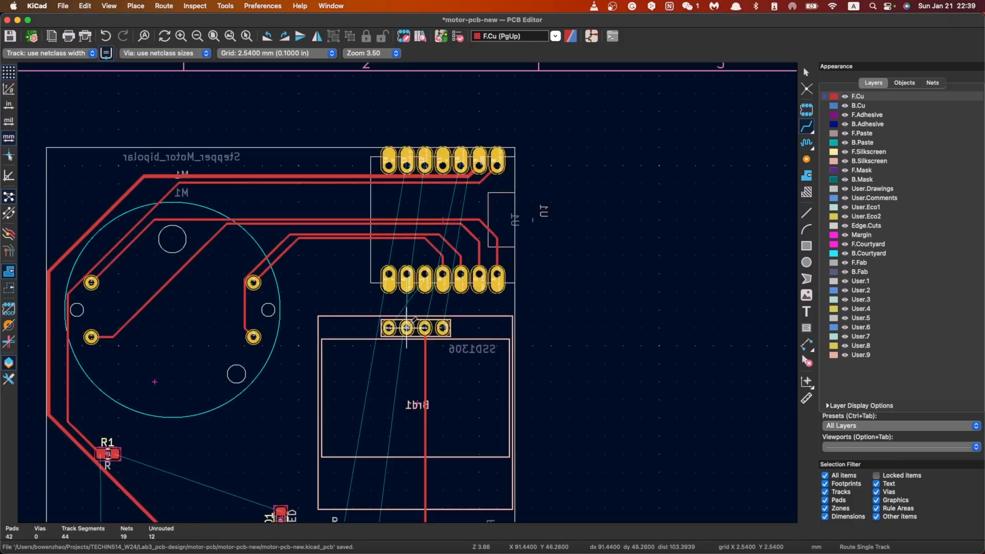
Step: Route the SCL track from Brd1 pad 3 in a loop around Brd1 pad 4 and U1 pad 7 into U1 pad 6 from above
click(408, 327)
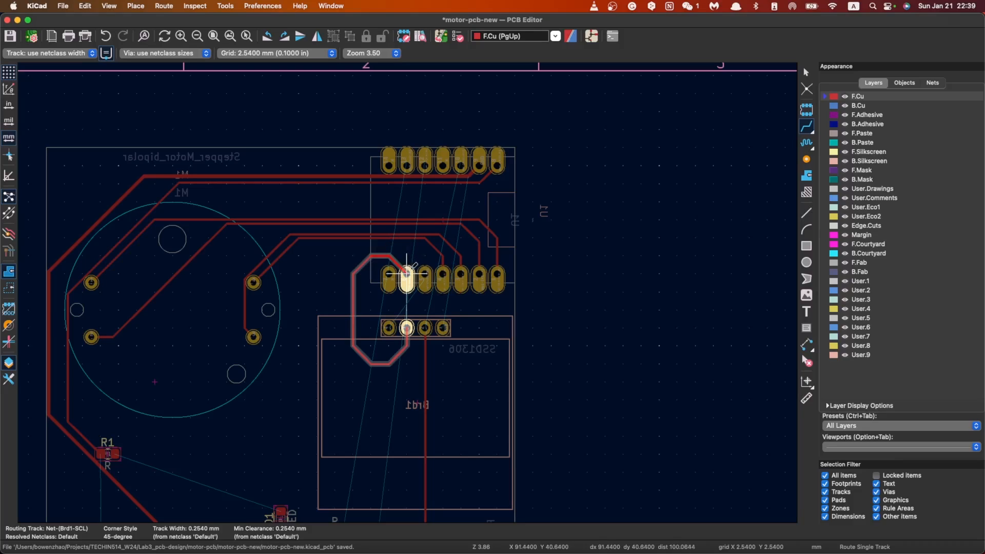
click(406, 273)
click(389, 327)
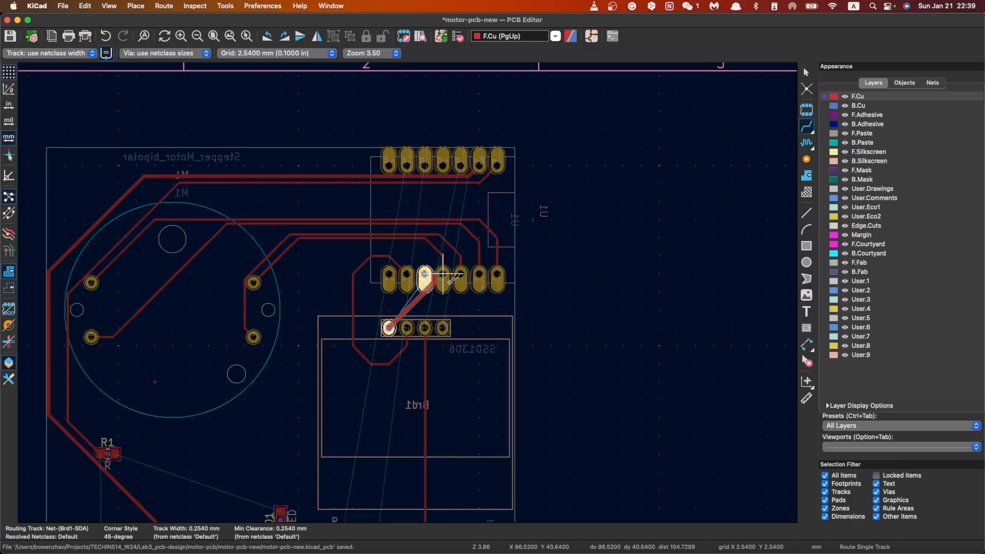
key(Escape)
click(425, 327)
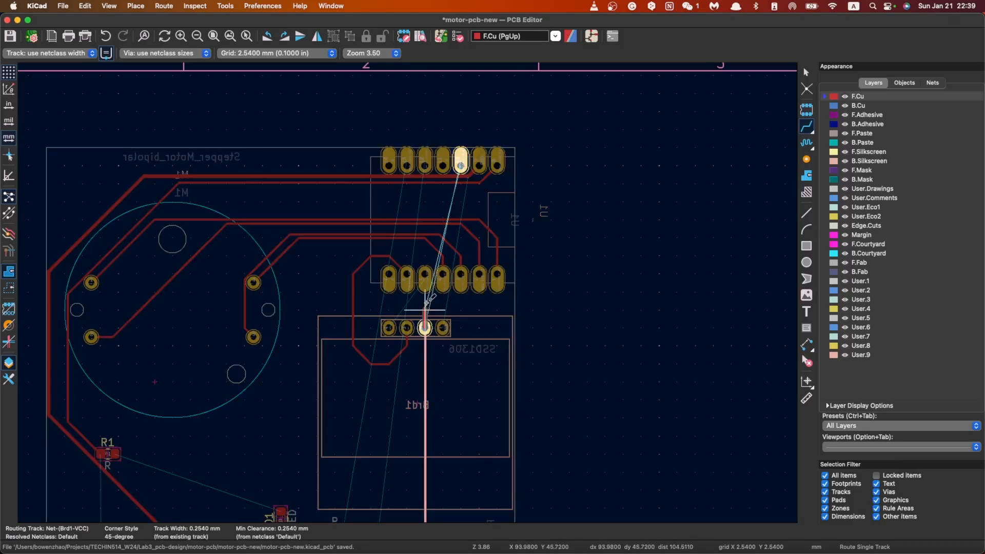
key(Escape)
click(443, 327)
key(Escape)
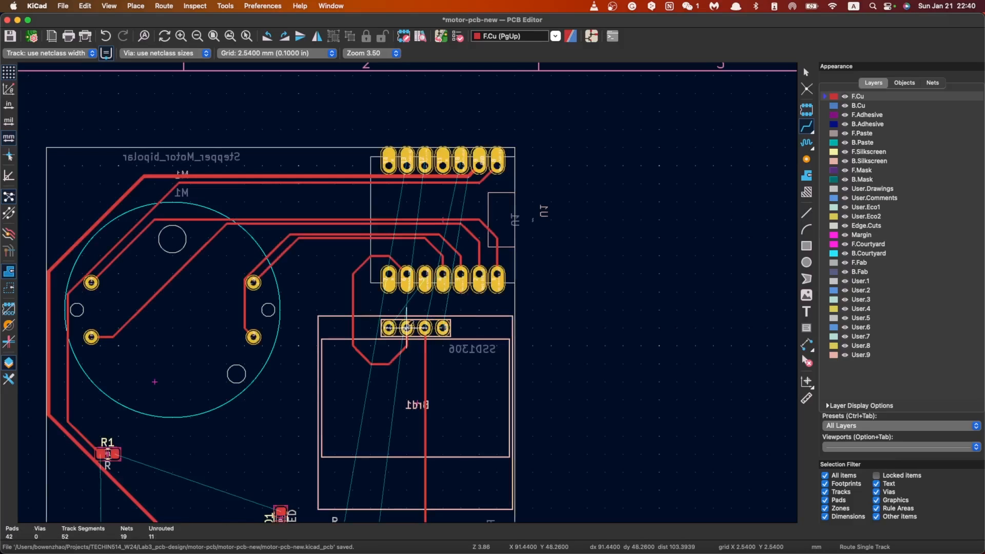
Step: Route the SDA track diagonally from Brd1 pad 4 to U1 pad 5
click(388, 327)
key(Escape)
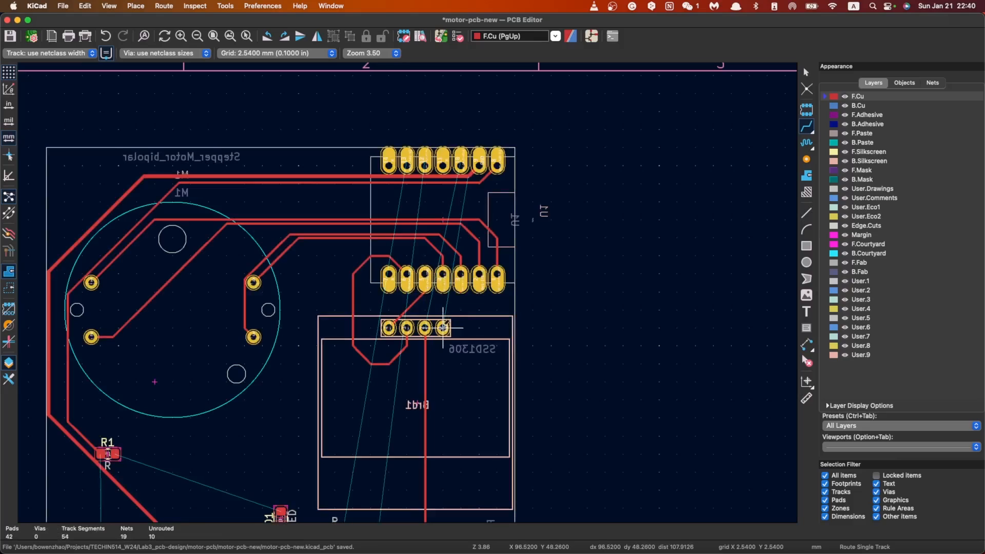
Step: Route the GND track from Brd1 pad 1 down between RV1 pads 2 and 1, then across to the nearest GND pad of SW2
scroll(441, 353, down, 2)
click(407, 279)
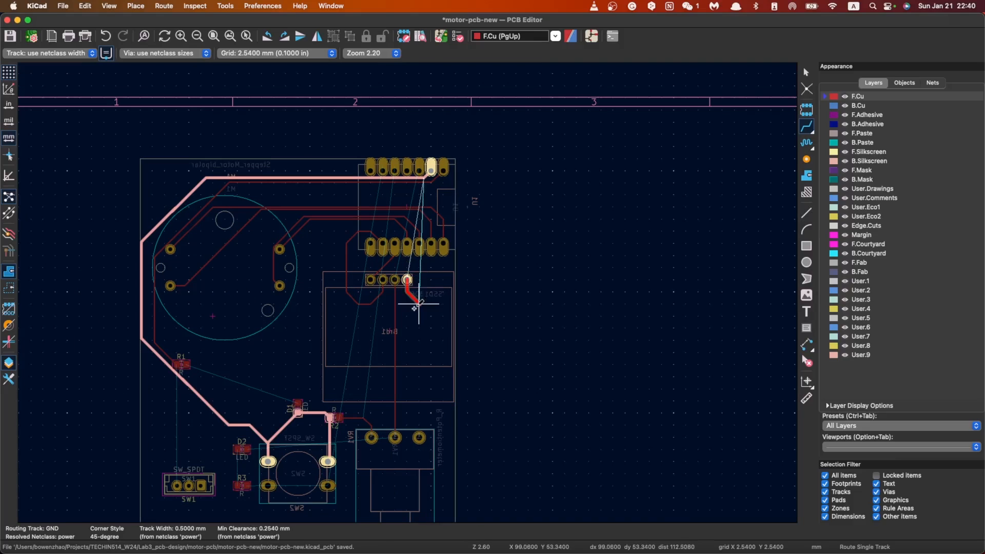
scroll(410, 298, down, 2)
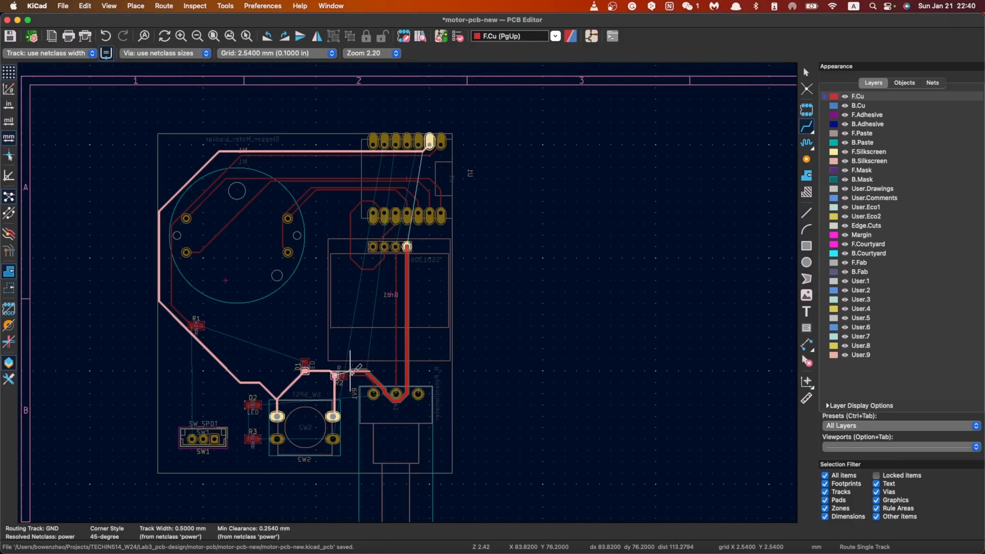
scroll(339, 394, down, 1)
scroll(408, 291, down, 2)
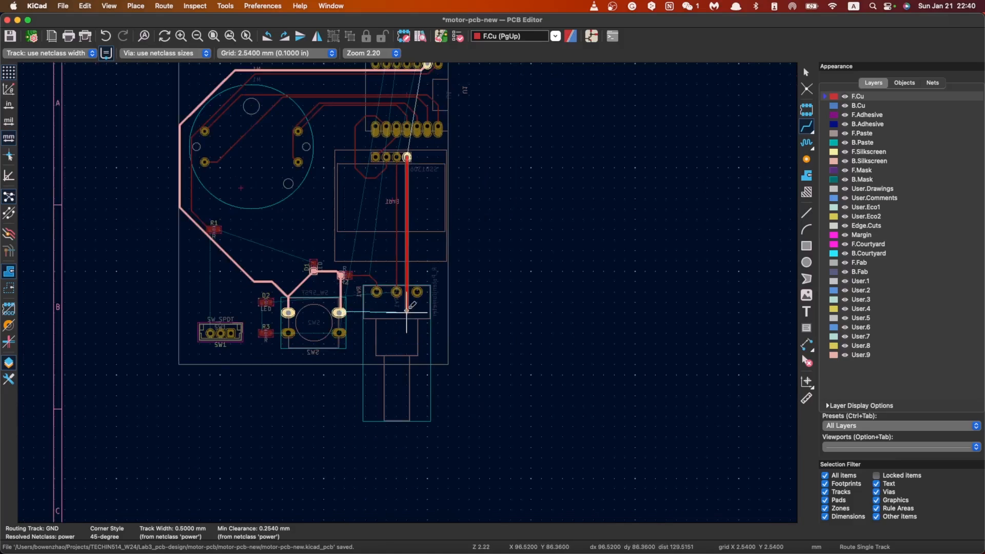
click(339, 313)
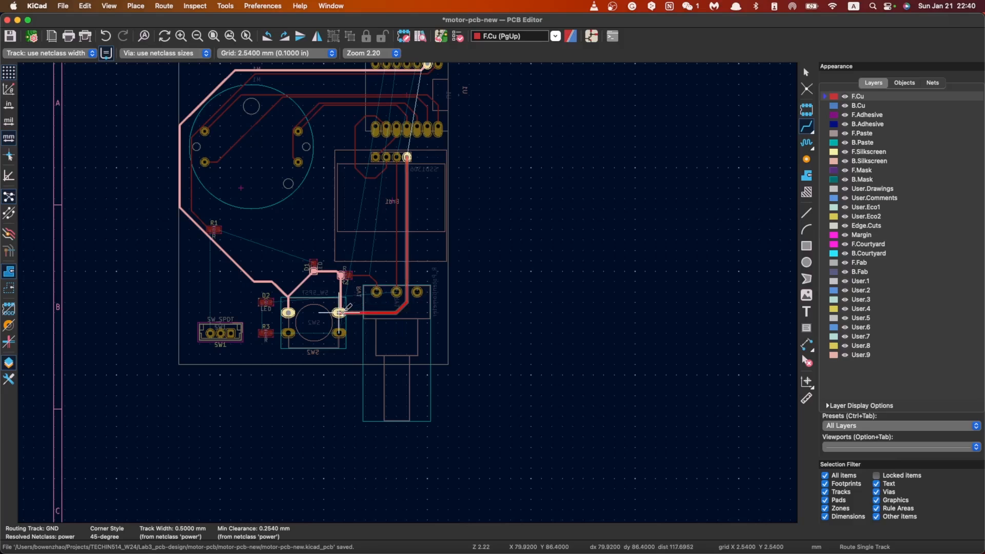
Step: Try to route the SW2-A net between U1 pad 13 and SW2 along the board edge beyond the display
scroll(415, 251, down, 2)
scroll(414, 252, up, 2)
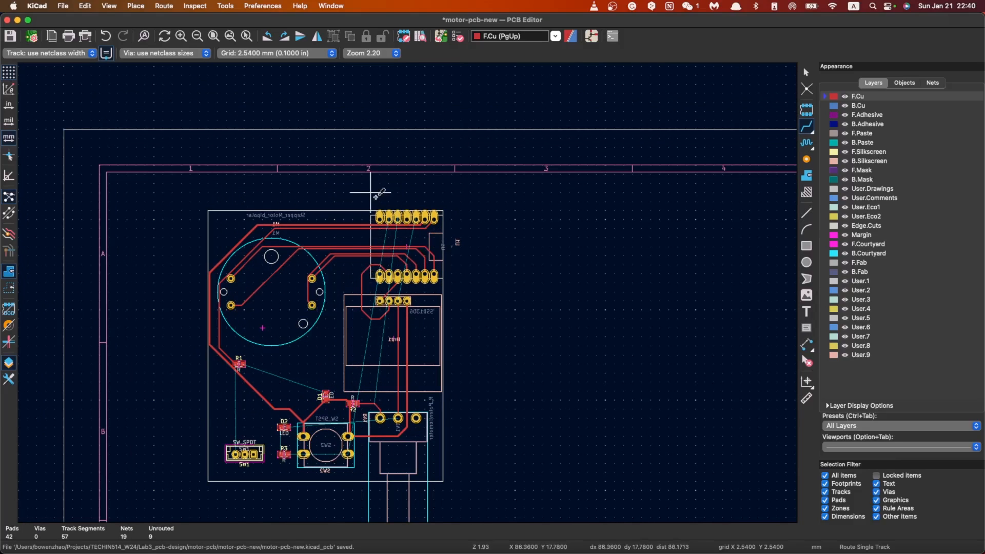
click(389, 217)
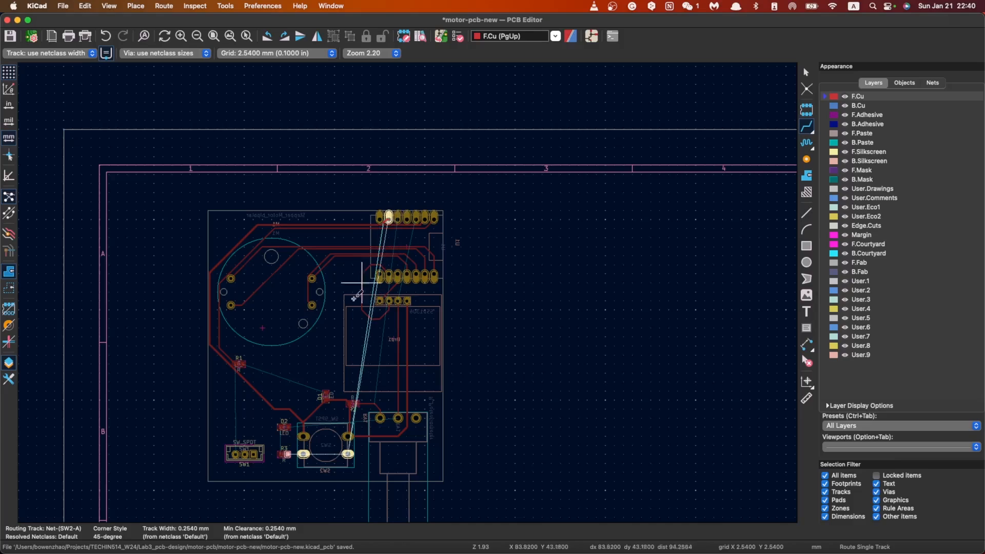
click(348, 454)
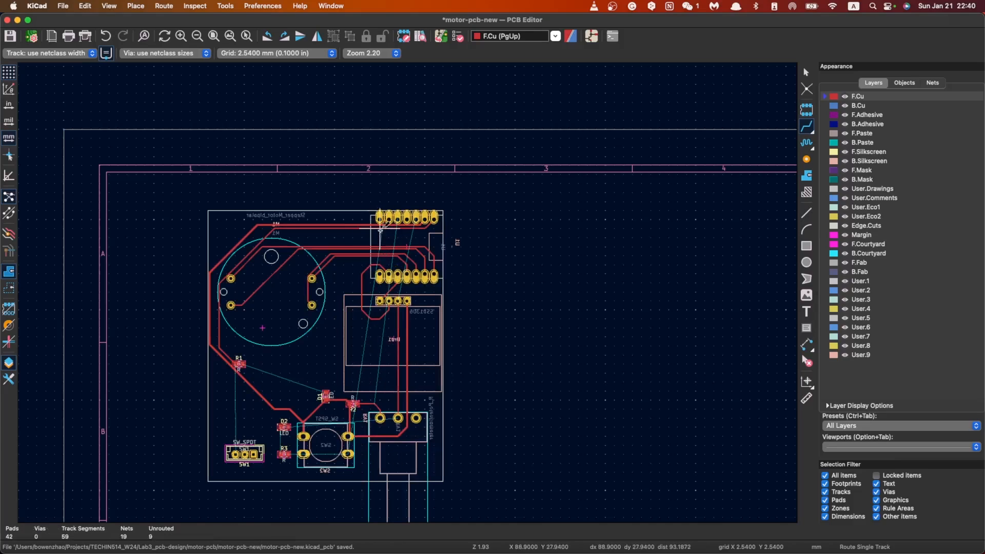
click(348, 451)
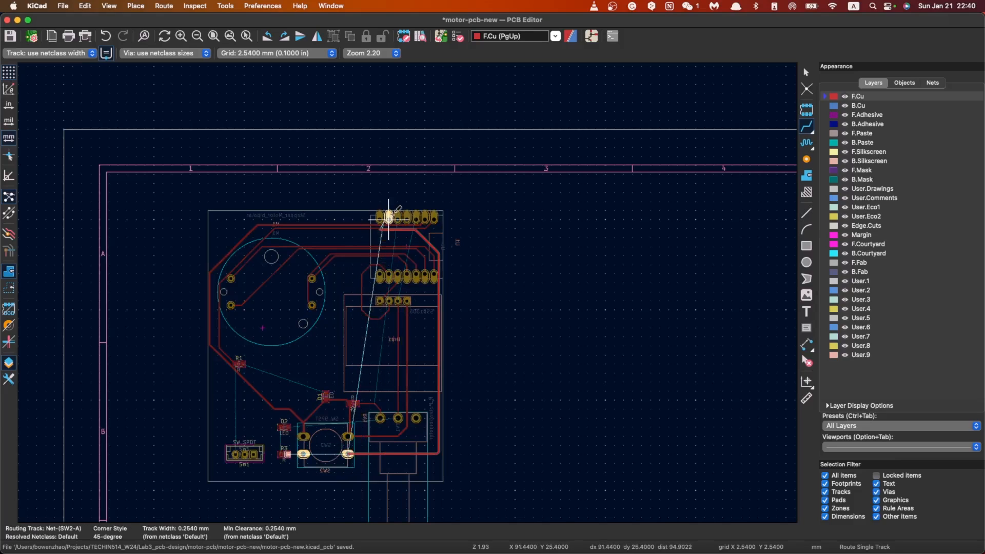
key(Escape)
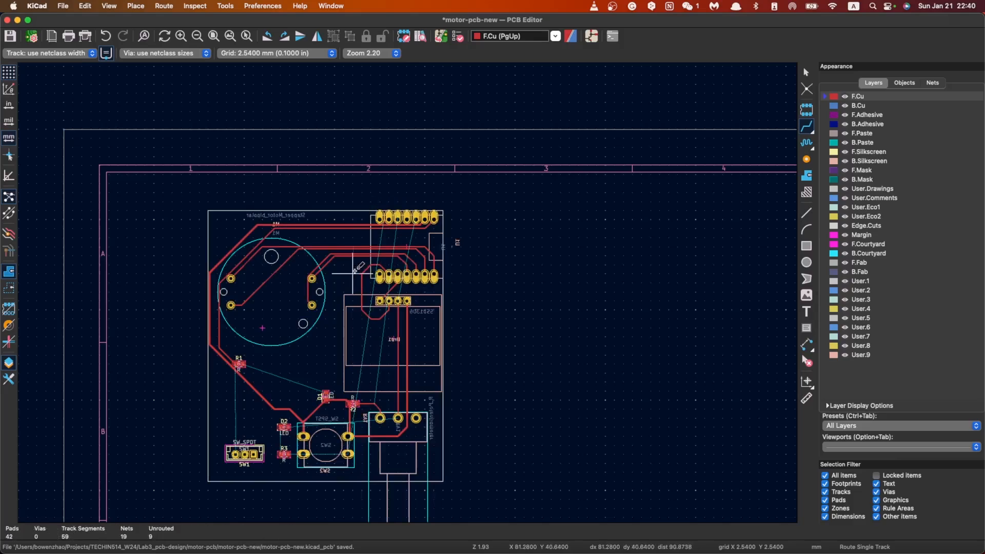
Step: Examine the routed tracks and the remaining unrouted connections between U1, SW2 and RV1
scroll(408, 292, down, 3)
scroll(409, 291, up, 5)
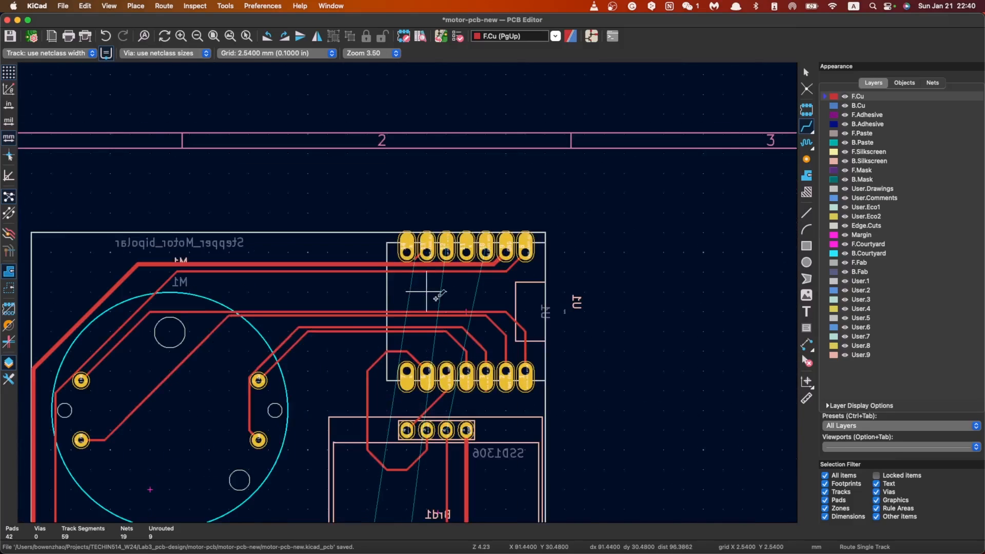
scroll(409, 291, down, 3)
scroll(408, 291, down, 1)
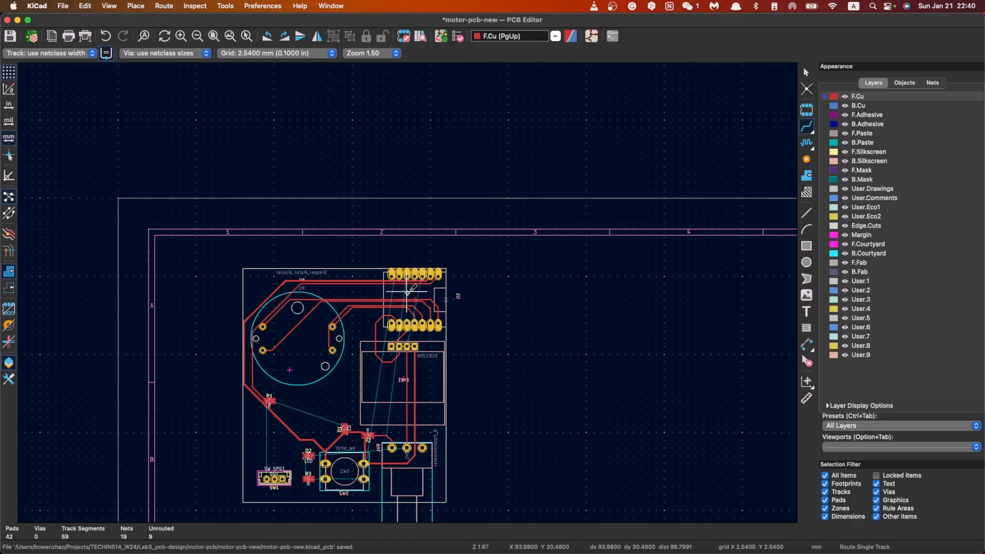
scroll(408, 292, up, 4)
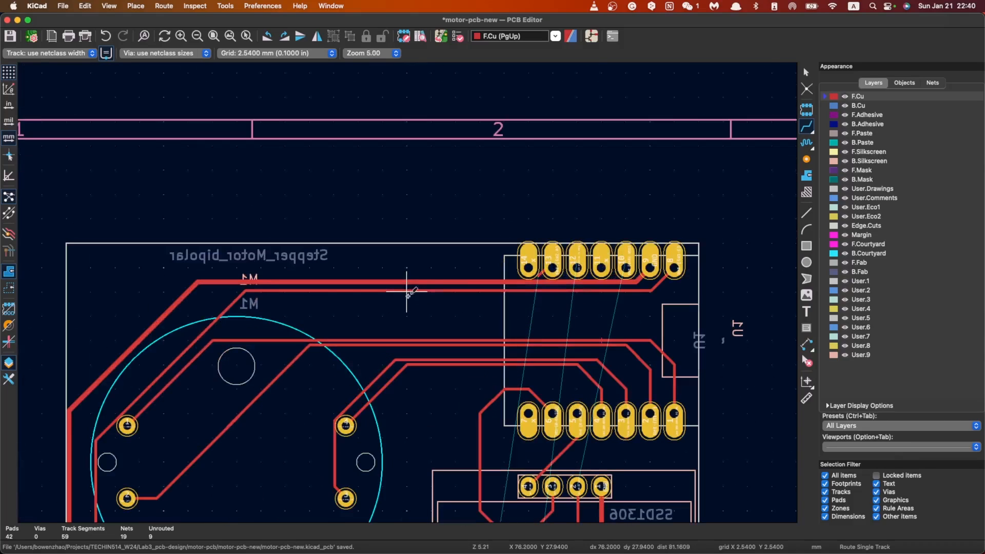
scroll(406, 291, down, 5)
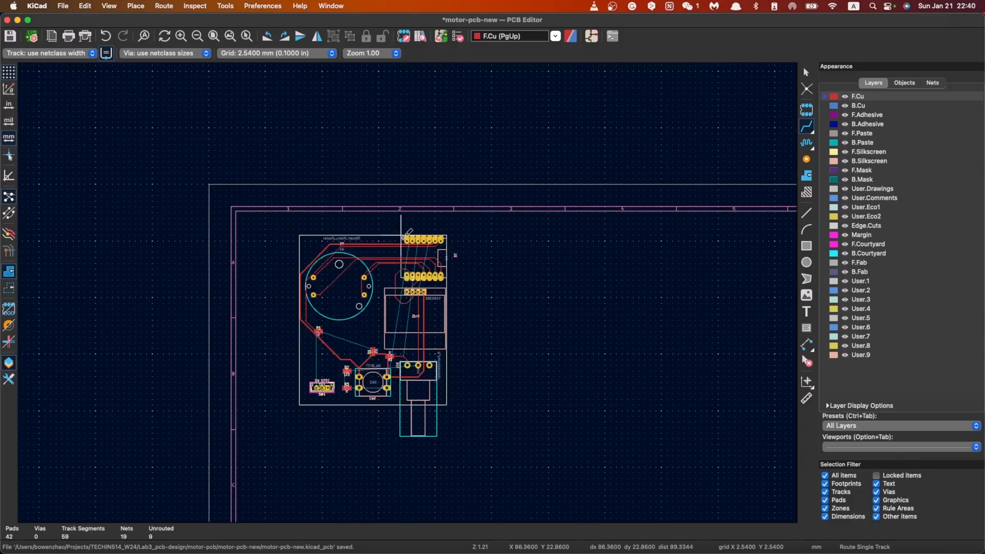
scroll(407, 291, up, 3)
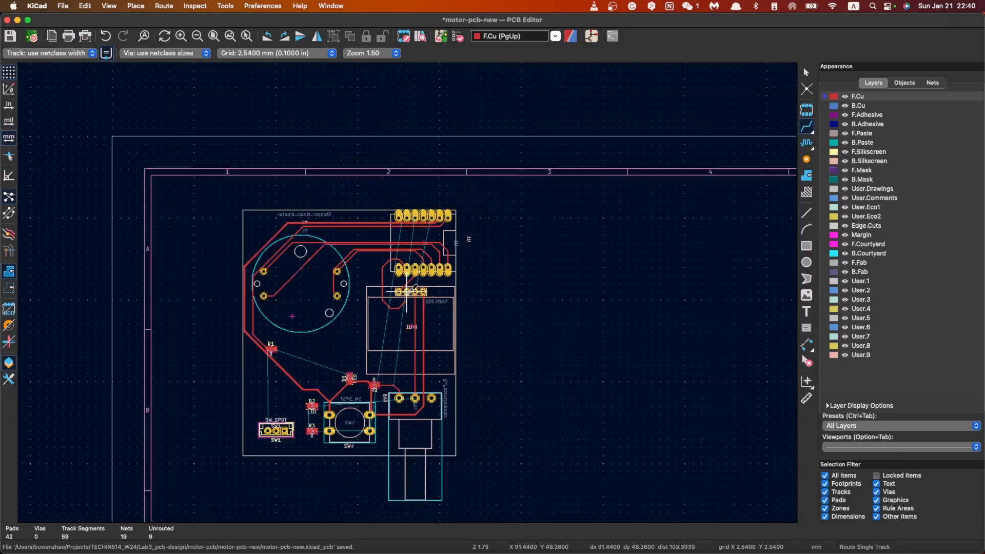
scroll(407, 291, down, 1)
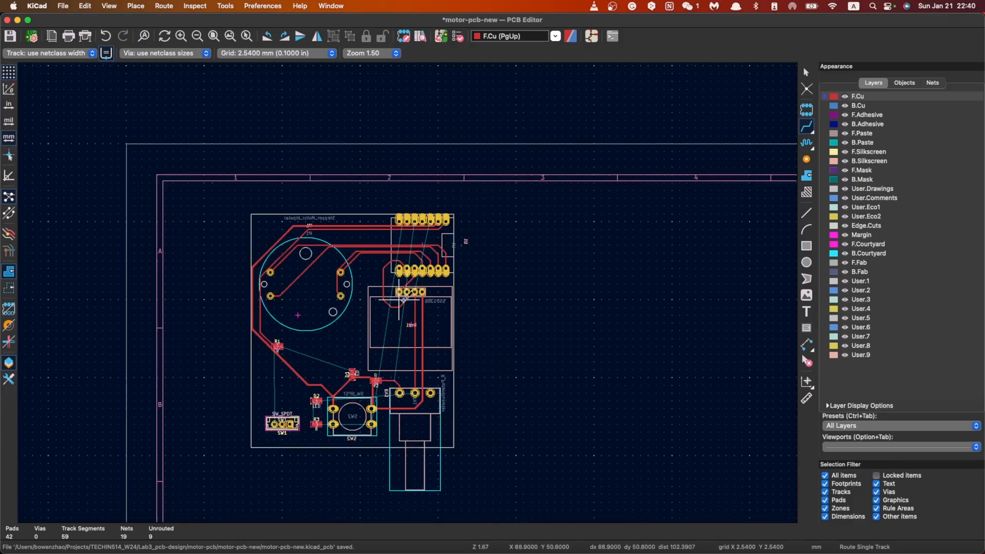
scroll(382, 344, up, 3)
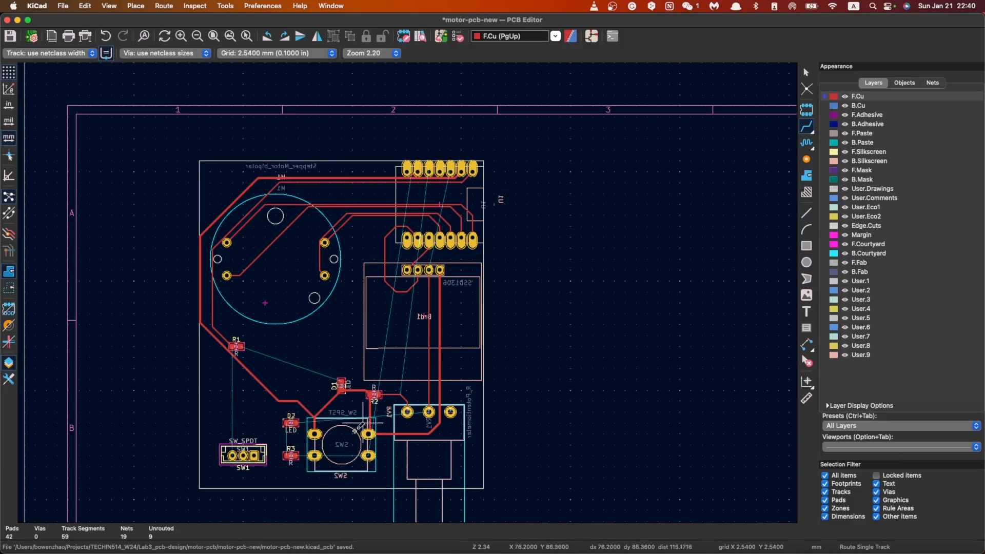
Step: Route the SW2-A net straight from R3 through the nearer SW2 pad to the opposite SW2 pad
click(295, 455)
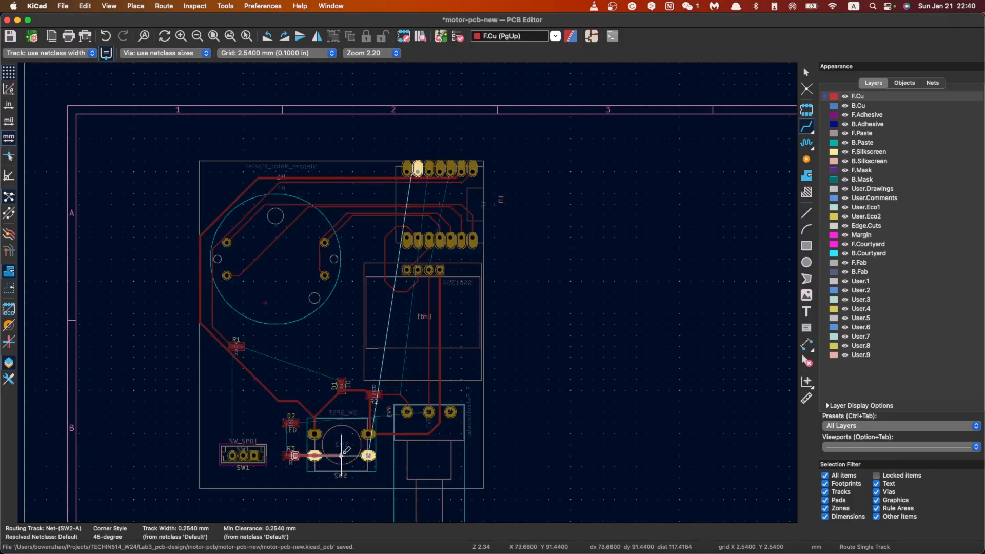
click(315, 456)
click(315, 455)
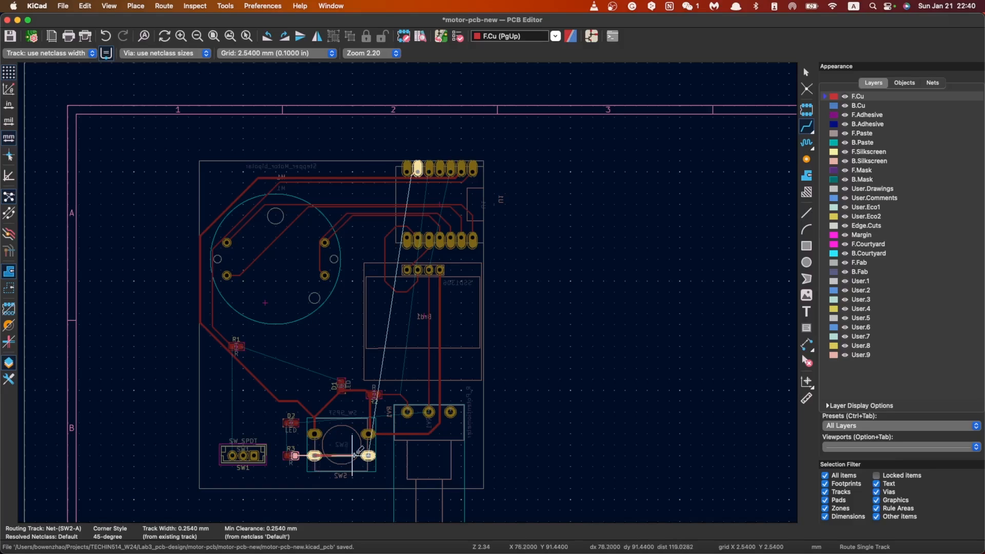
key(Escape)
click(368, 433)
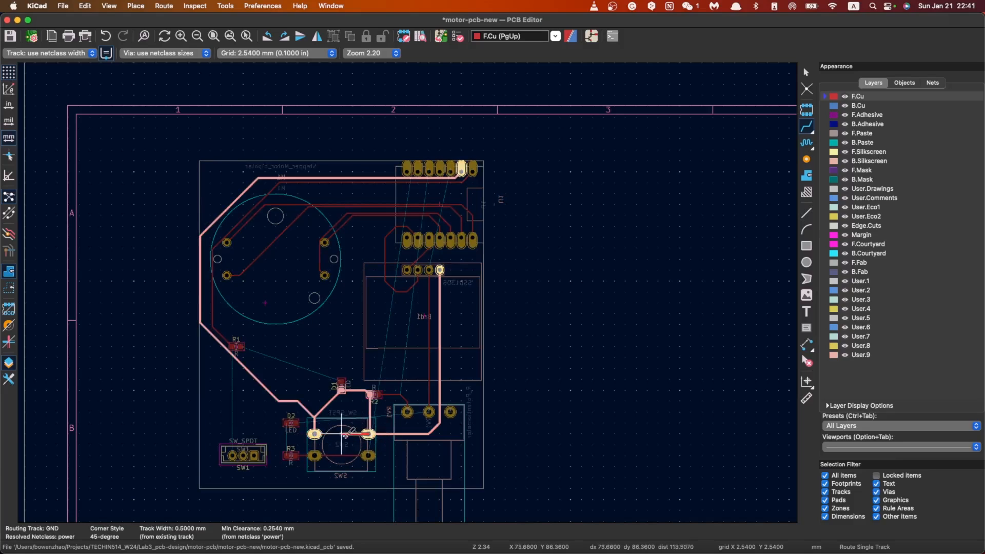
key(Escape)
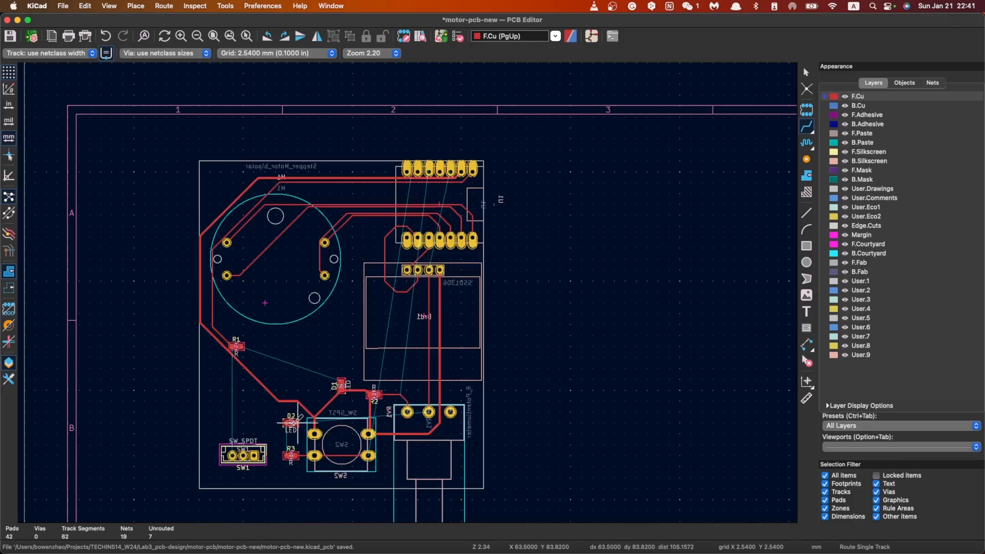
Step: Connect D2 to R3, and route the Brd1-VCC net from D2 through SW2 and around RV1 pad 1 to Brd1 pad 2
click(286, 423)
key(Escape)
click(295, 422)
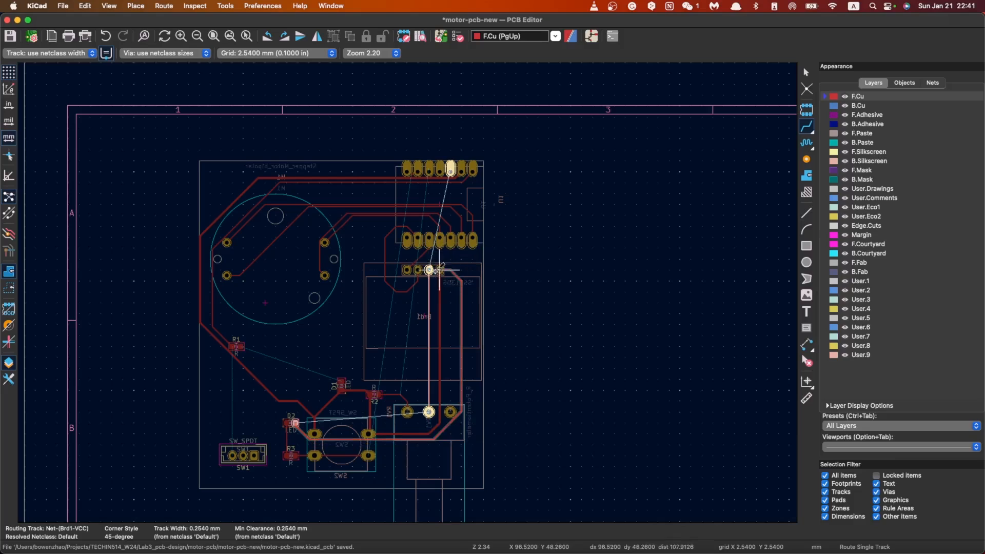
click(431, 269)
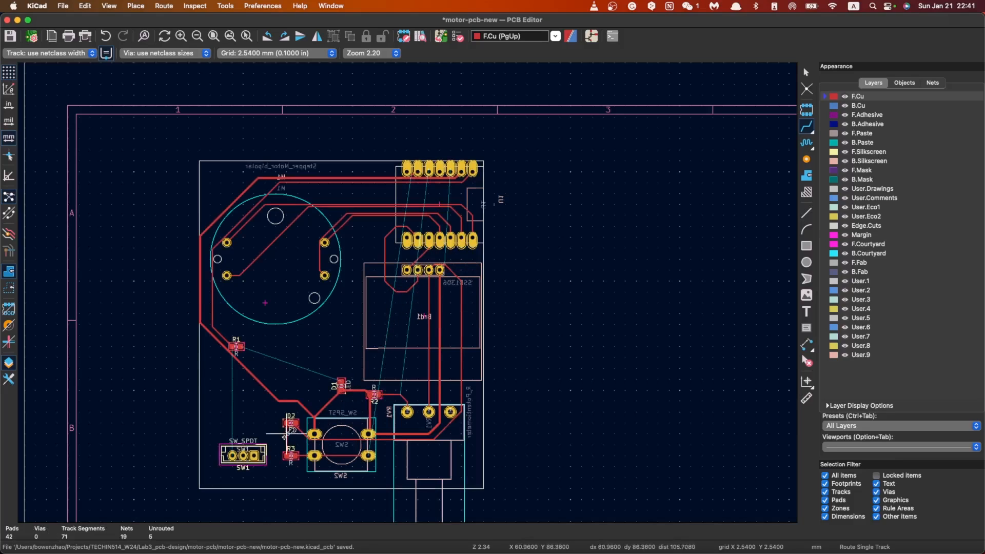
Step: Route the D1-A net from D1 up and across to R1, and try a straight SW1-C track from SW1 to R1
click(341, 381)
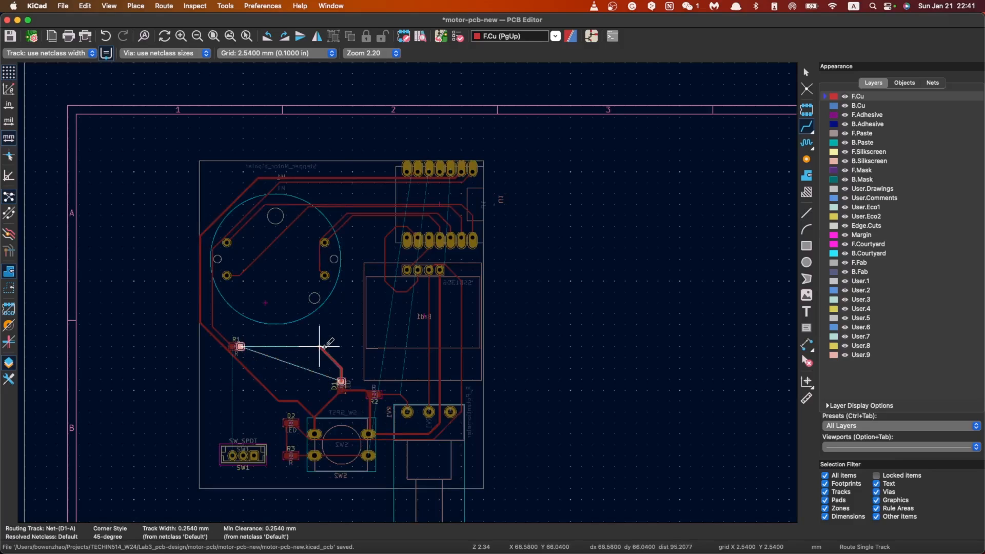
click(240, 346)
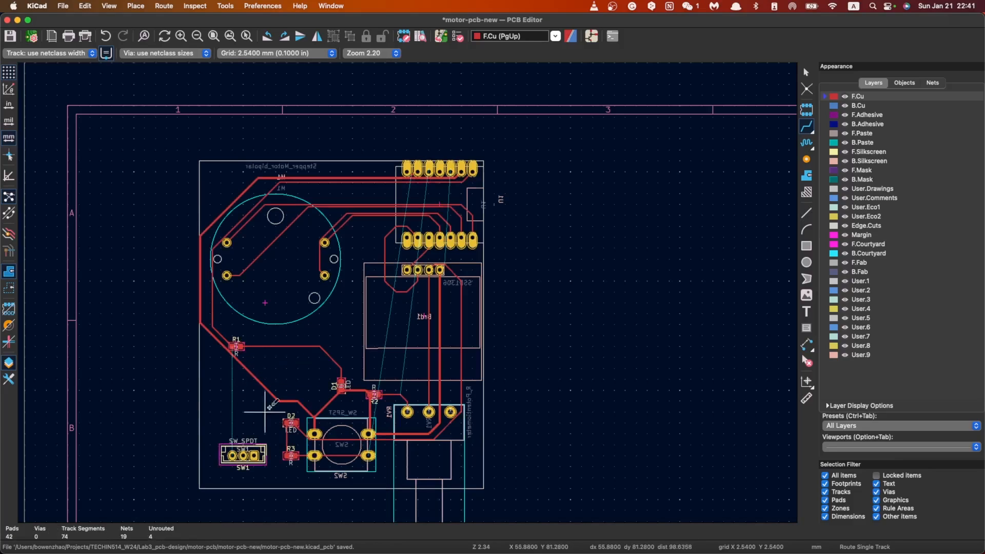
click(232, 446)
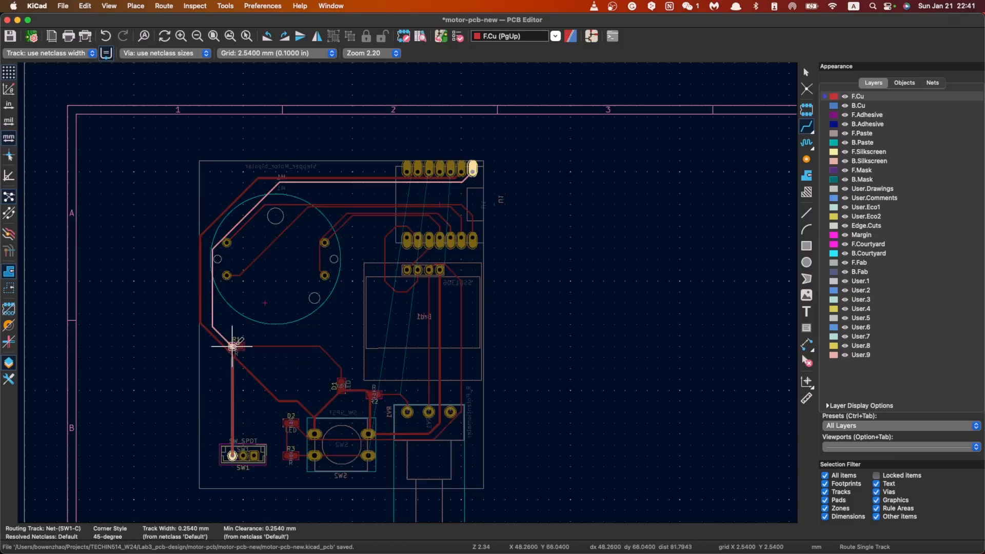
key(Escape)
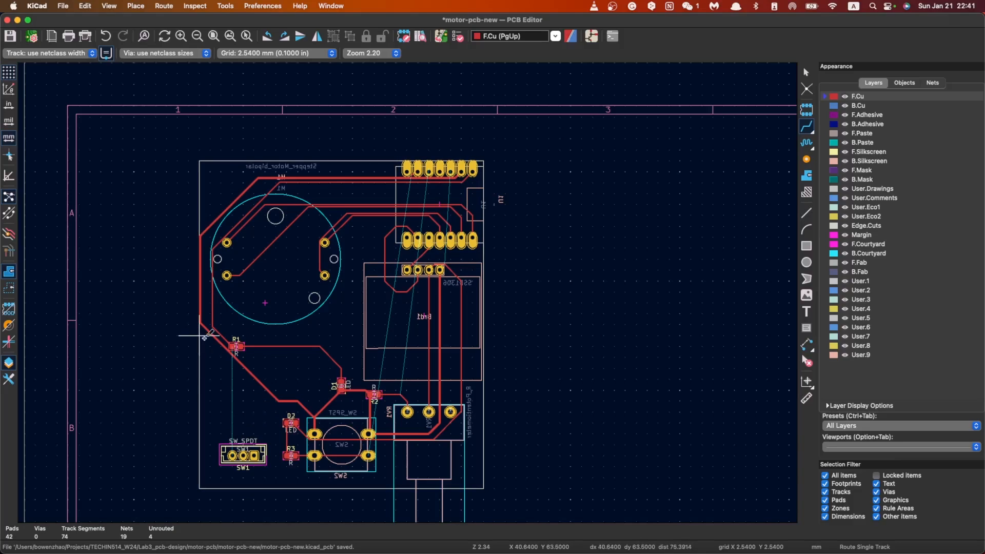
Step: Leave track routing, select the U1 footprint, and examine the unrouted connections from its pads 13, 12 and 10
scroll(385, 205, up, 3)
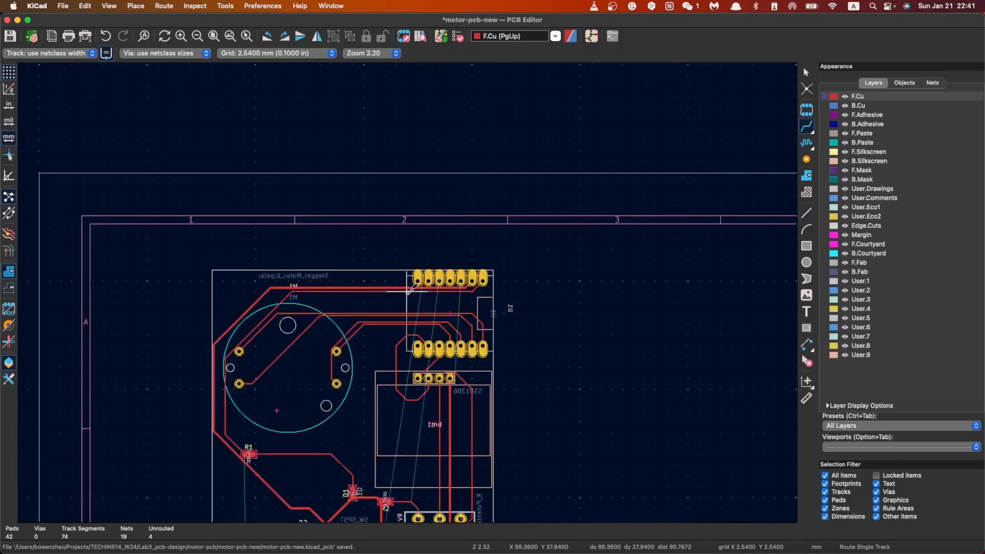
scroll(390, 324, down, 4)
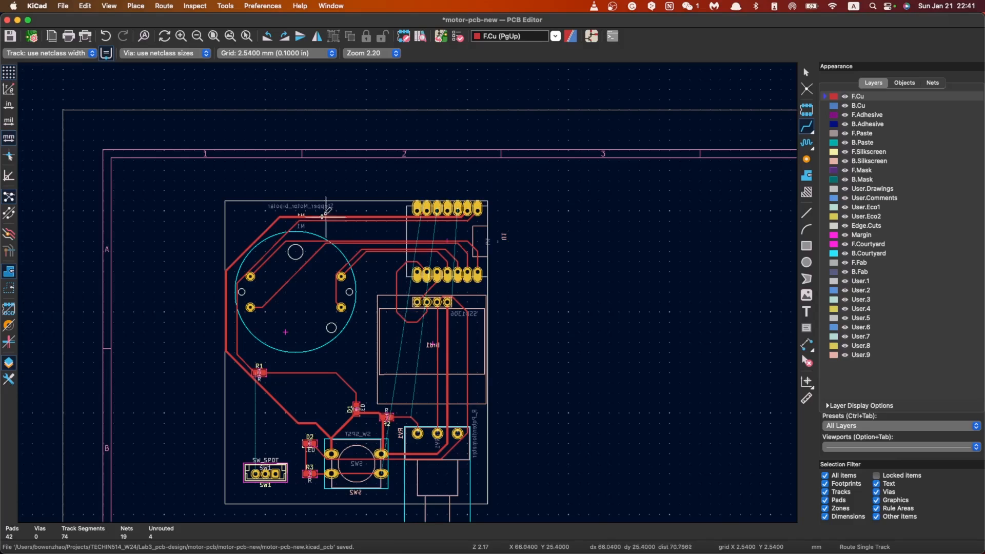
scroll(387, 180, up, 5)
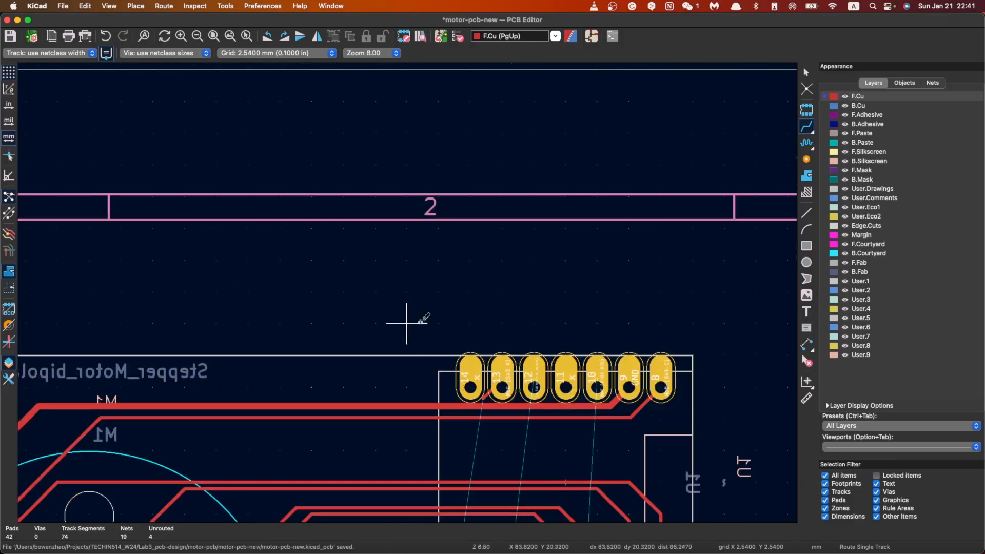
key(Escape)
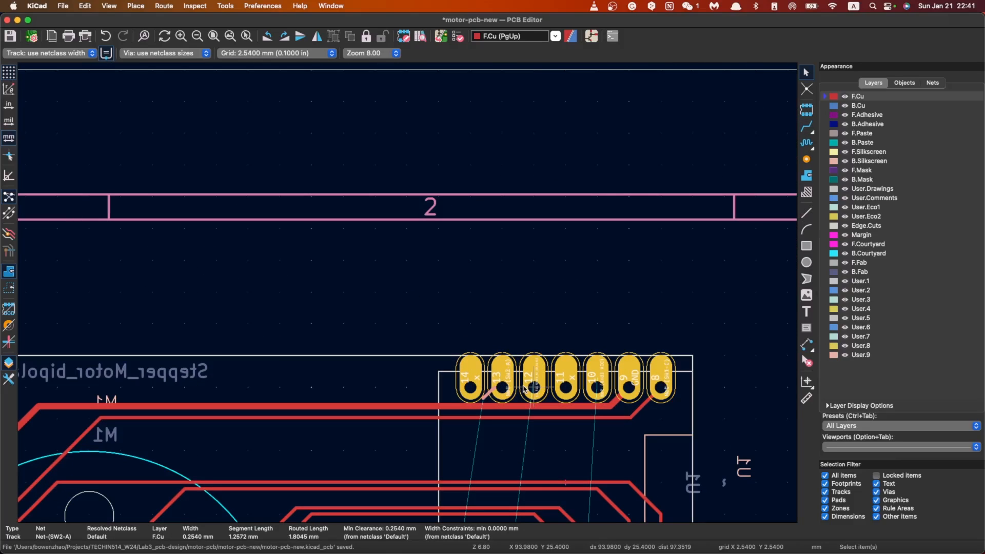
scroll(524, 388, down, 3)
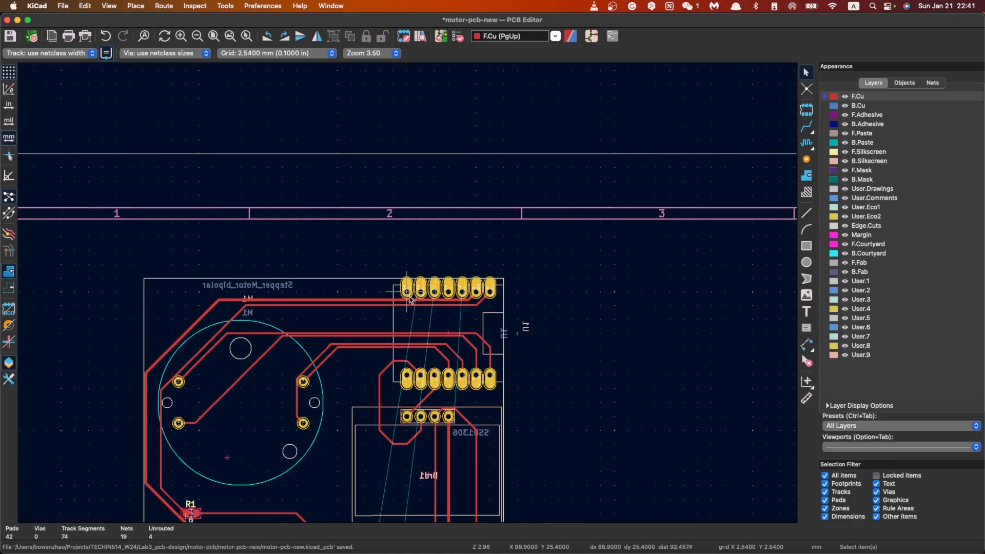
click(448, 315)
scroll(304, 302, down, 1)
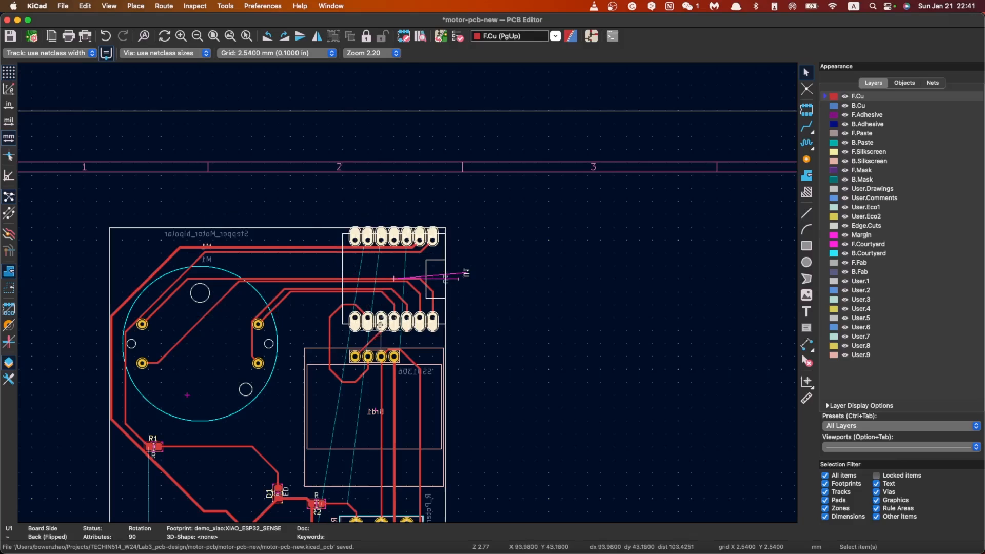
scroll(406, 303, down, 1)
scroll(405, 302, up, 1)
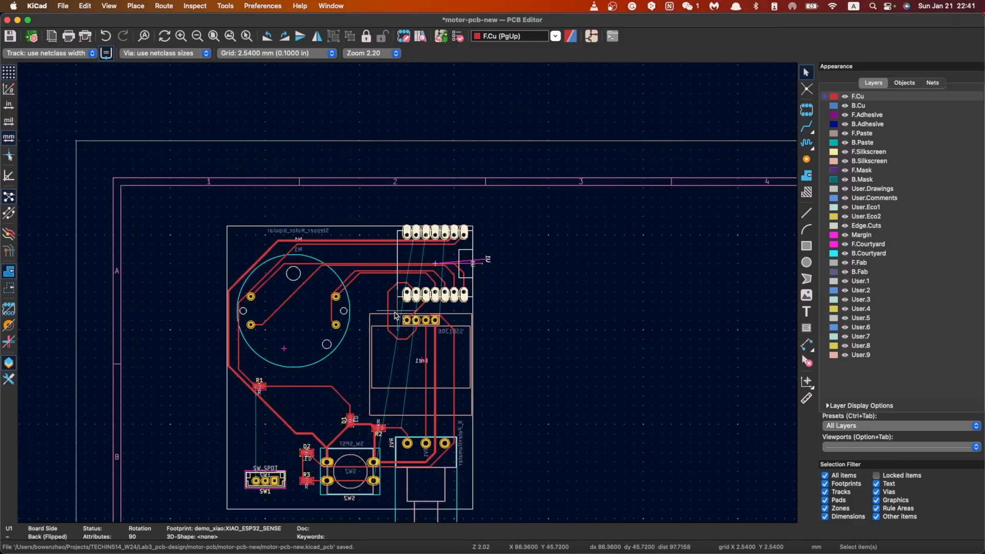
scroll(409, 296, down, 1)
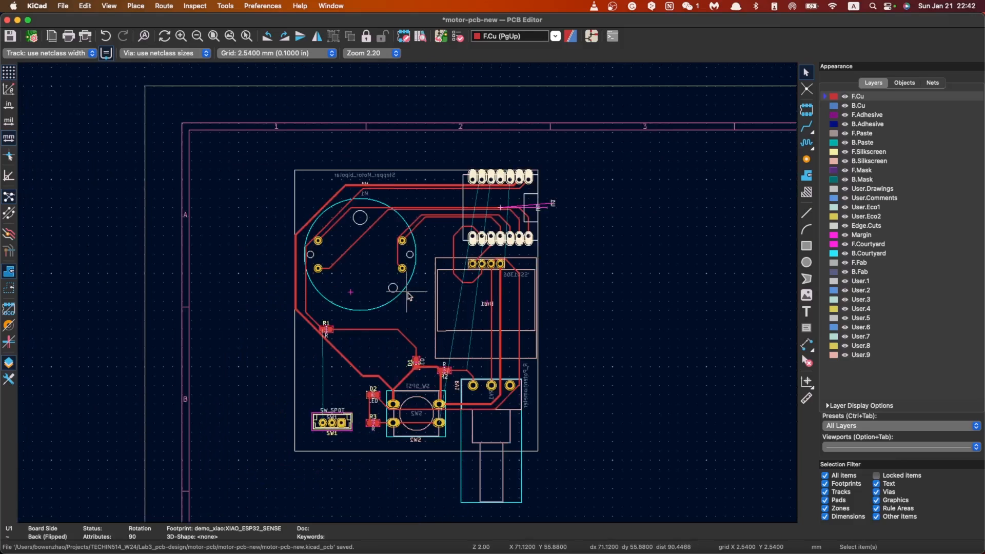